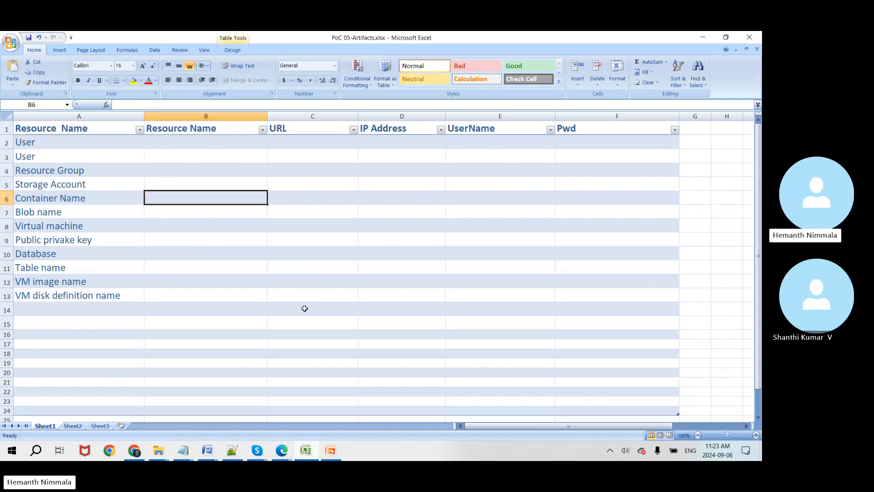
Step: Shrink the PowerPoint presentation window and move it aside to reveal Excel
key(alt)
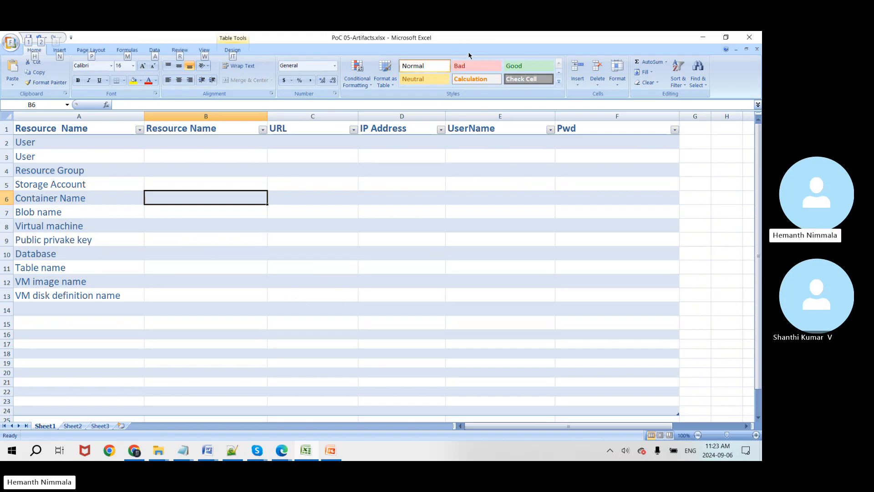
click(334, 451)
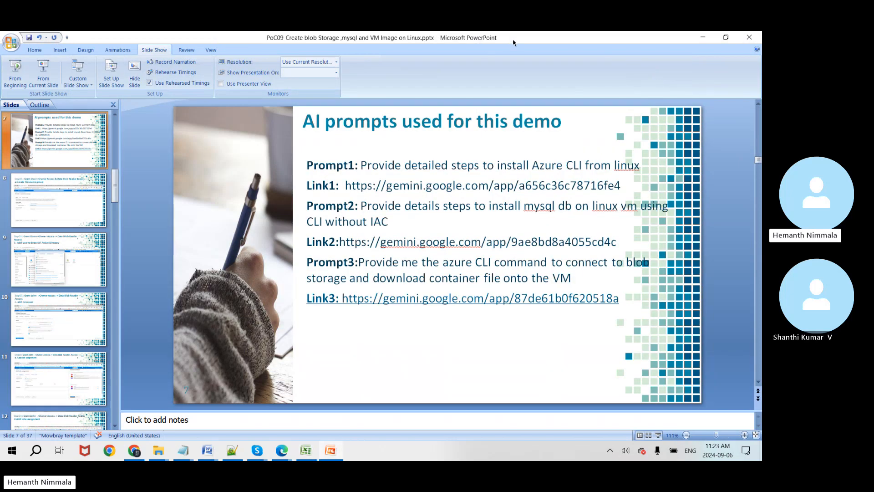
click(727, 38)
drag(430, 92, 762, 117)
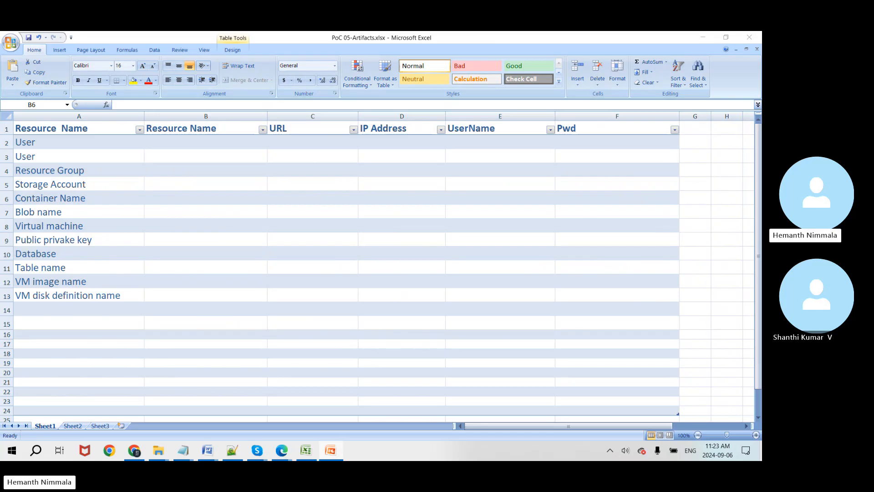
Step: In Edge's Azure portal, search 'resource' and open the Resource groups list
mouse_move(284, 460)
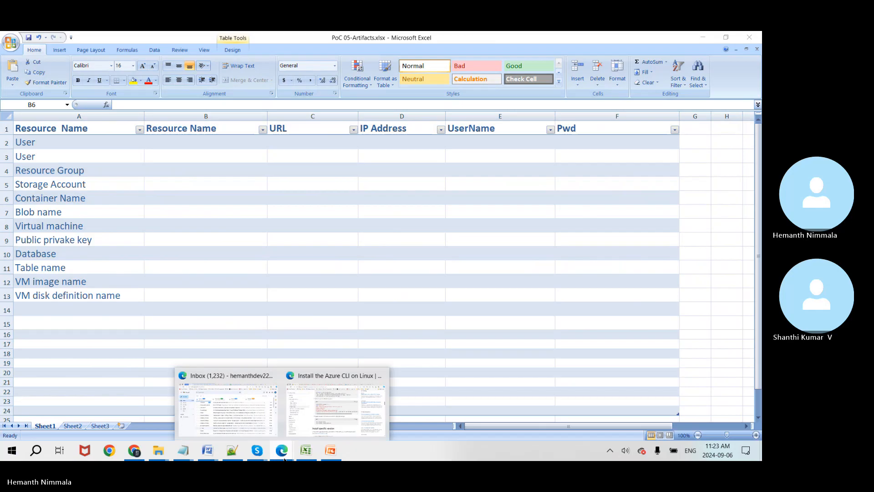
click(342, 410)
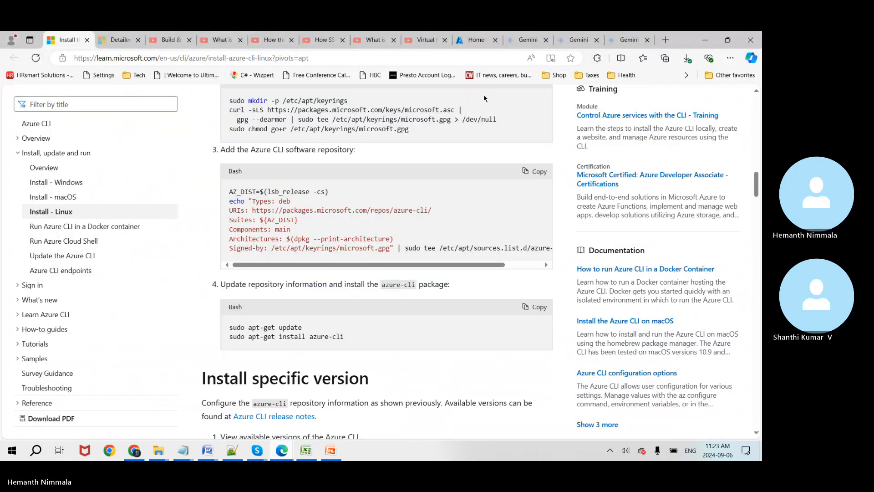
click(476, 40)
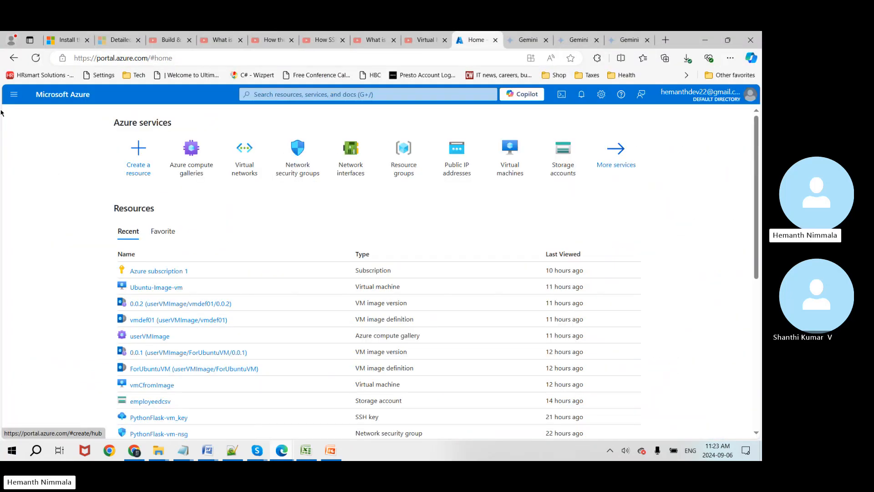
click(294, 94)
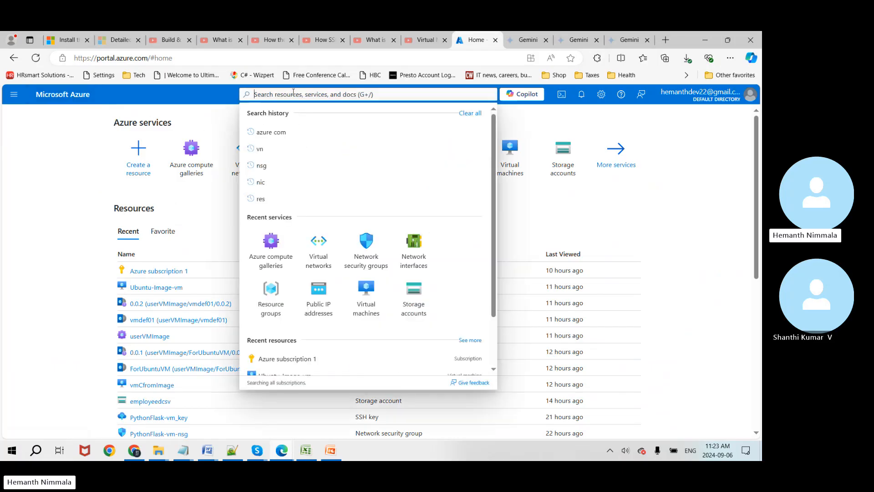
text(resource)
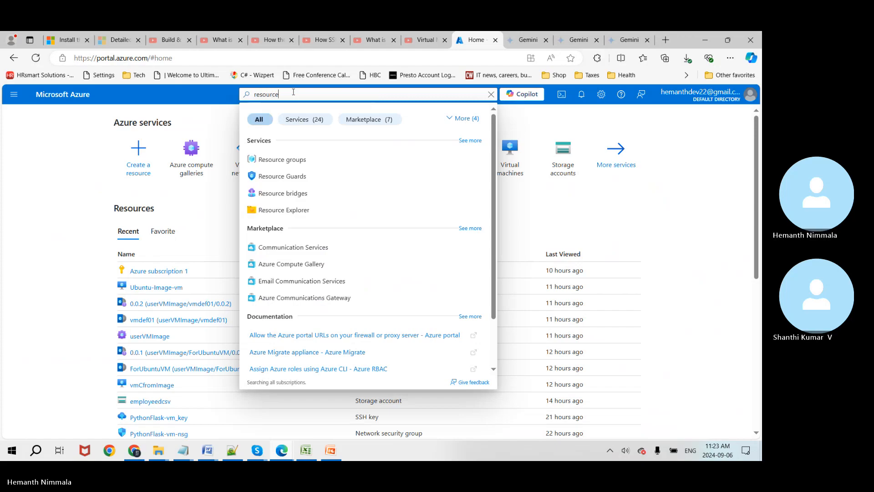
click(295, 160)
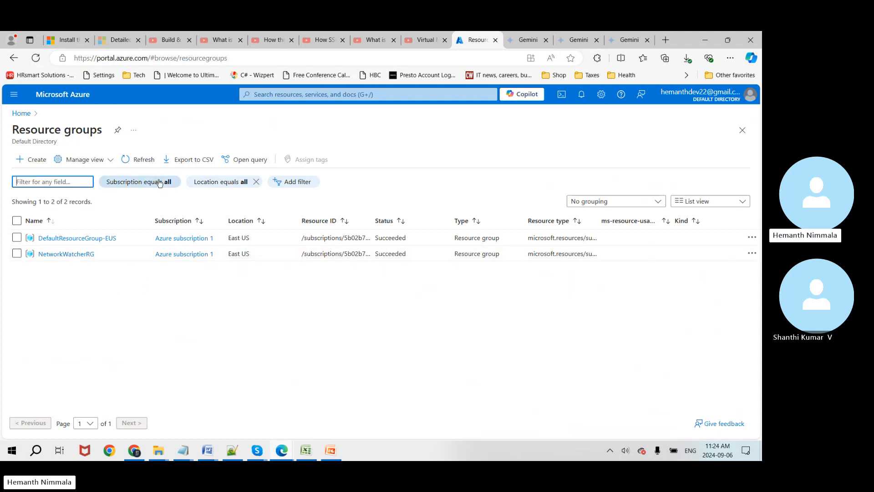
Step: Create resource group Ubuntu-mysql-rg in East US under Azure subscription 1, skipping tags
click(34, 165)
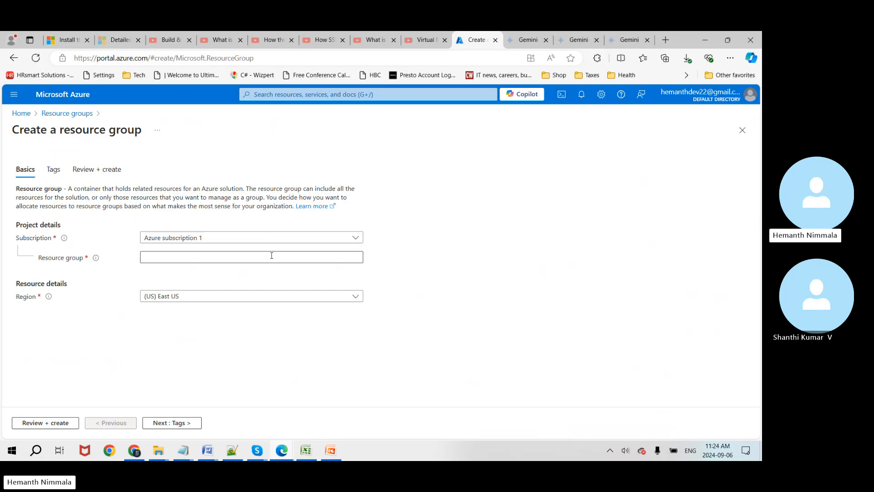
click(269, 259)
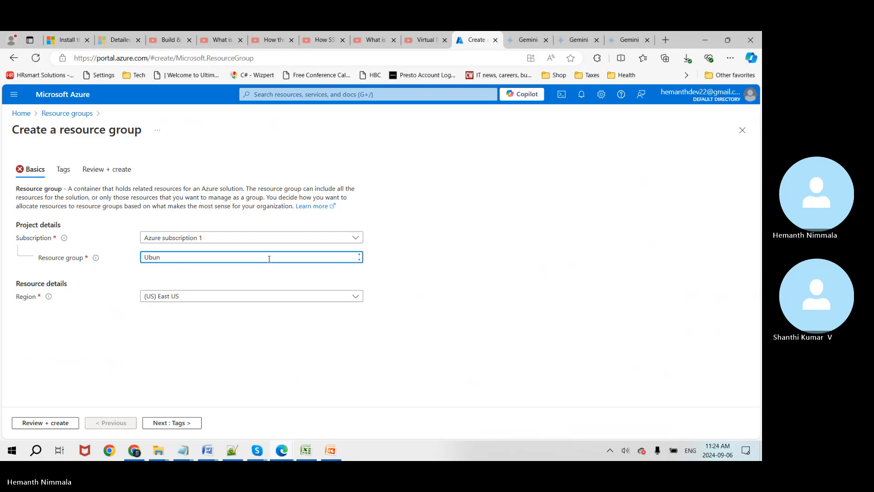
text(tu)
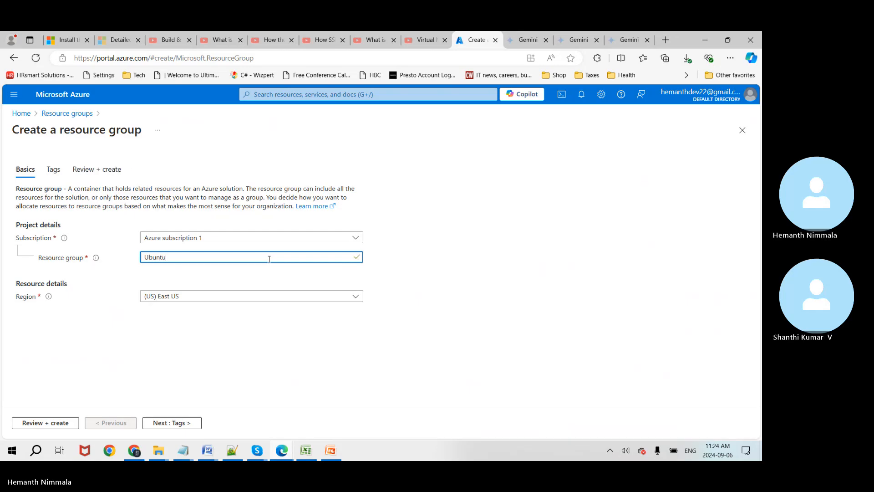
text(-mysql-r)
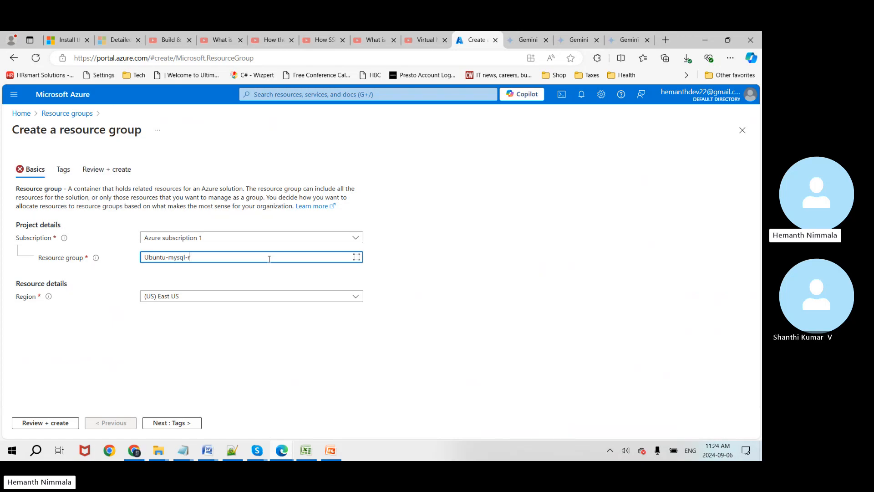
text(g)
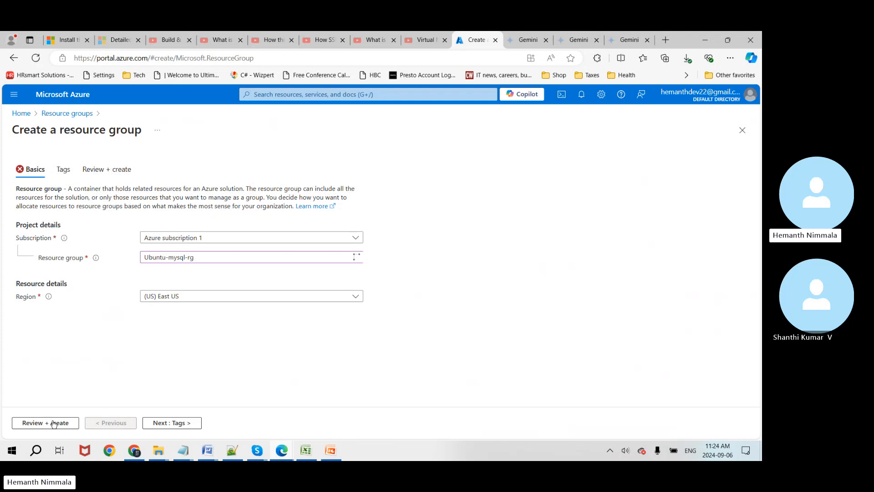
click(179, 427)
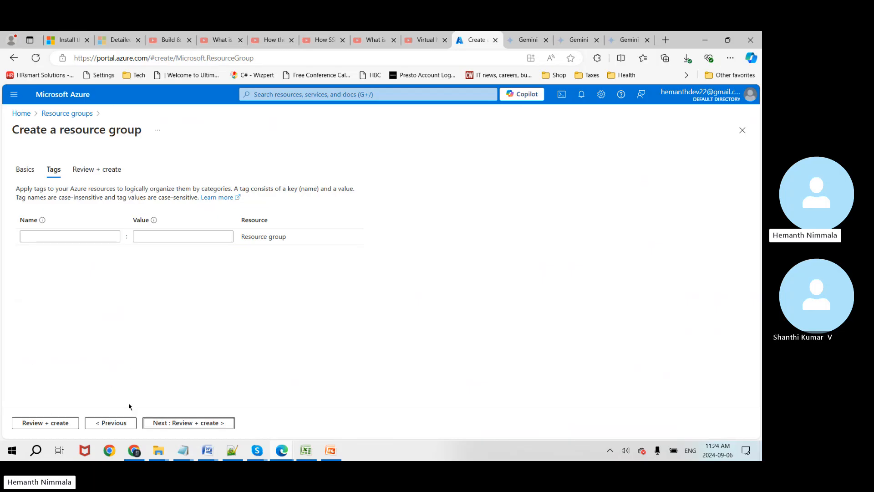
click(176, 423)
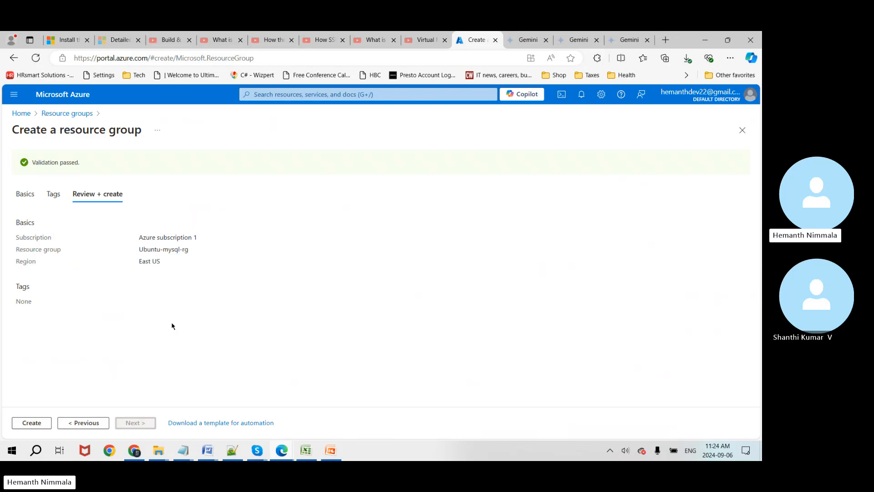
click(40, 428)
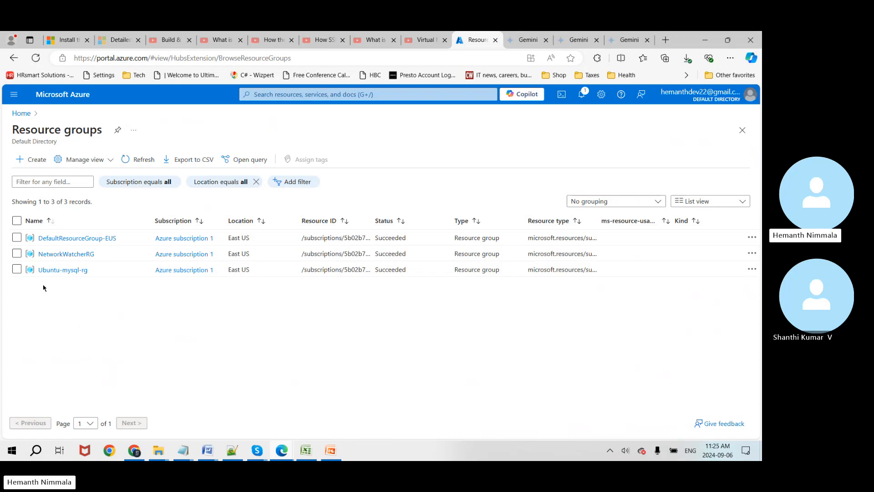
Step: Copy the Ubuntu-mysql-rg title from its blade into Excel cell B4, then return to Azure
click(66, 273)
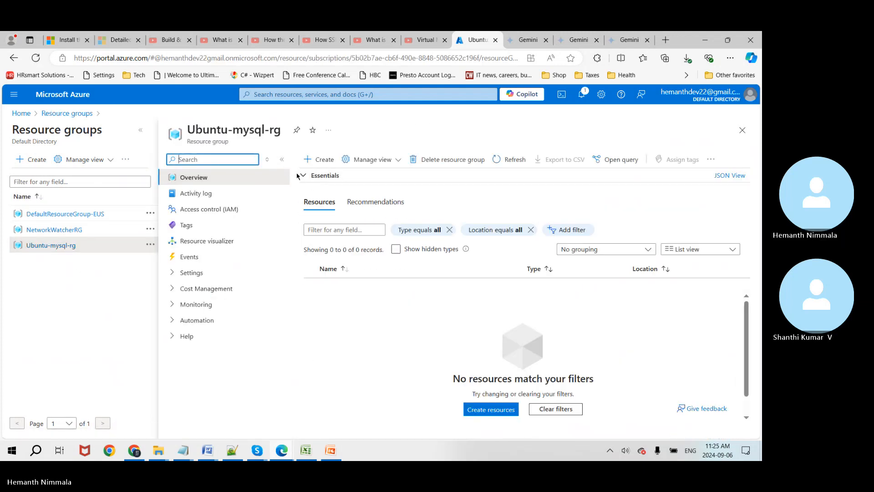
double_click(245, 129)
click(193, 127)
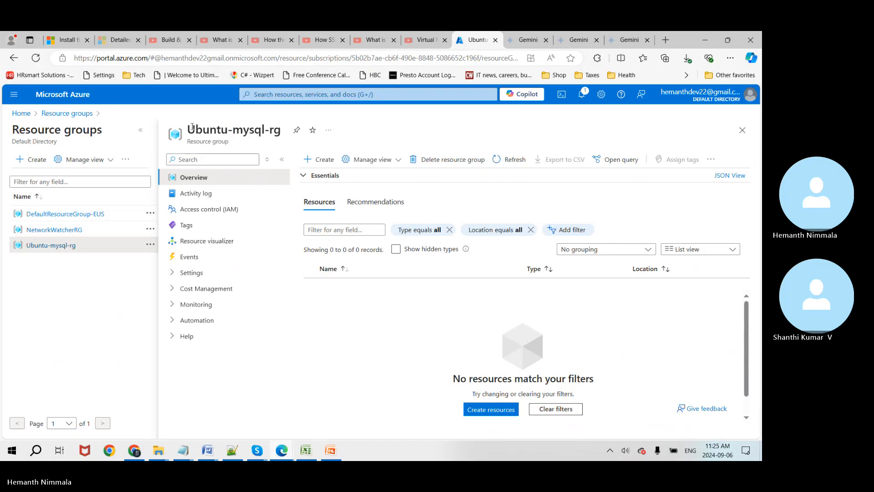
drag(188, 129, 279, 133)
key(ctrl+c)
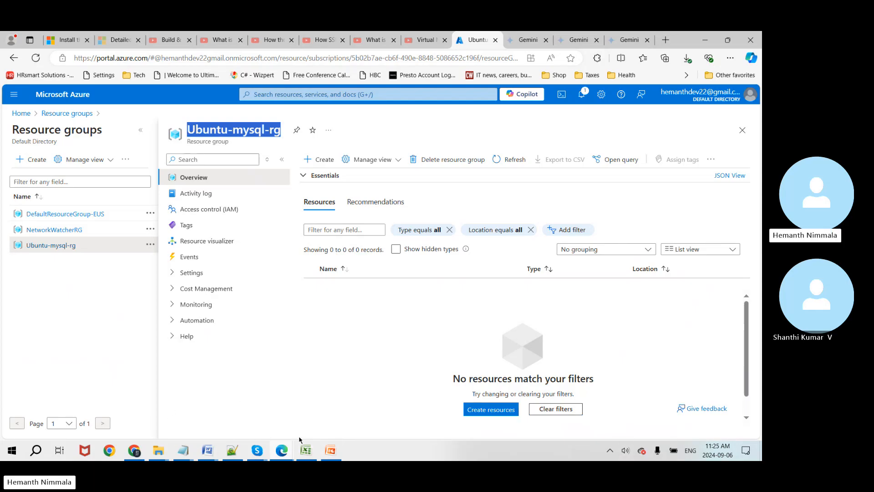
click(306, 450)
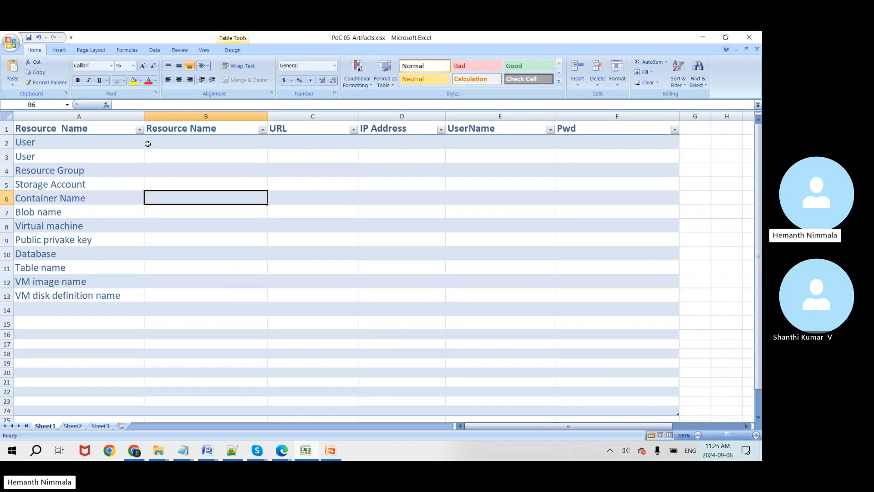
click(168, 173)
key(ctrl+v)
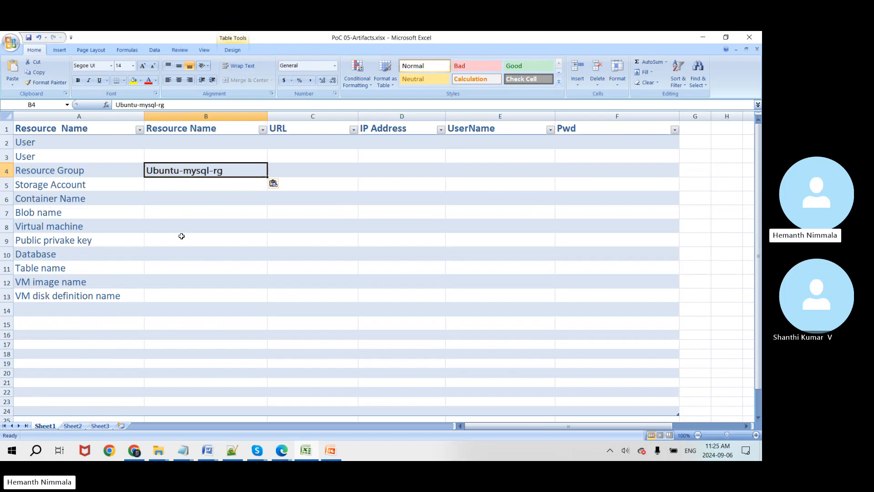
key(alt+Tab)
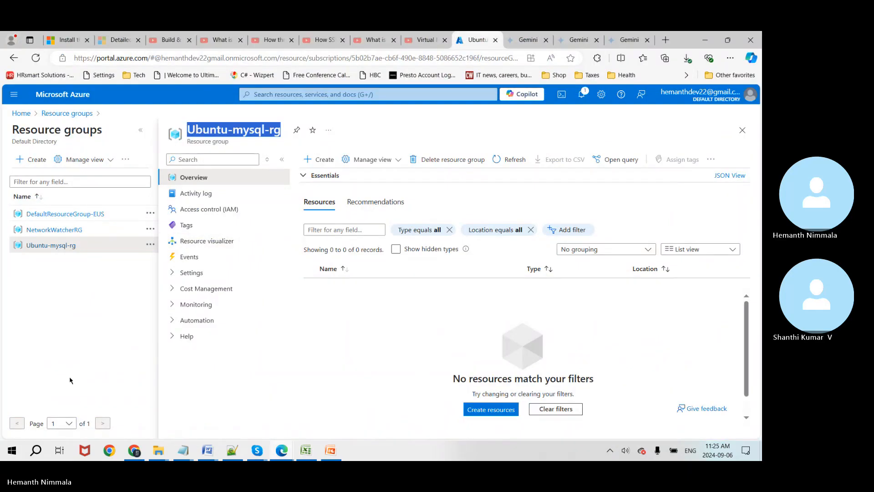
Step: Close the resource group blade and search 'azure entra' to open Microsoft Entra ID
click(68, 377)
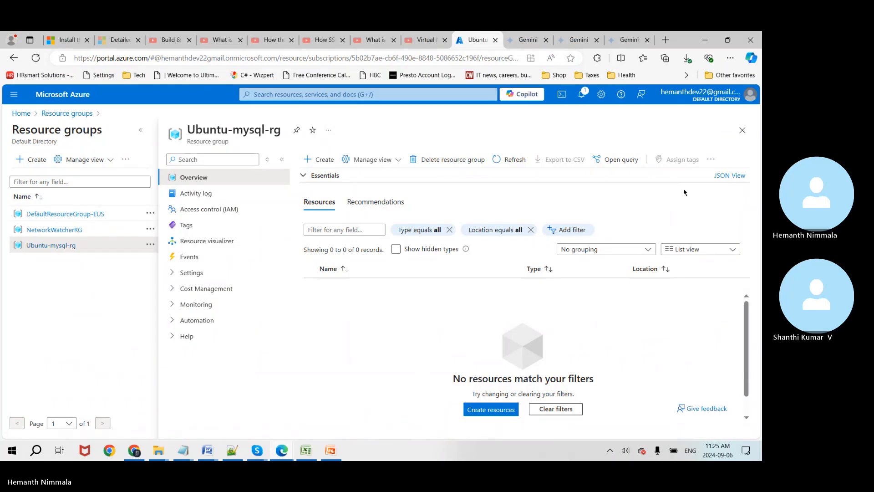
click(742, 130)
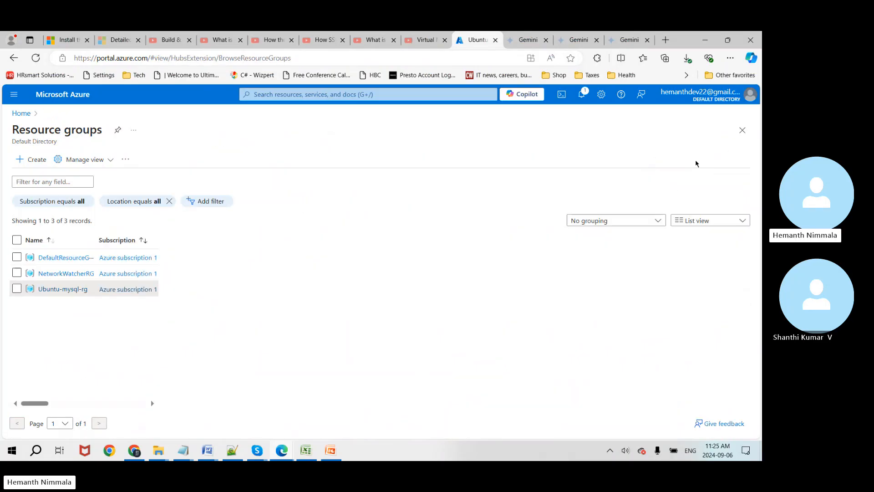
click(285, 95)
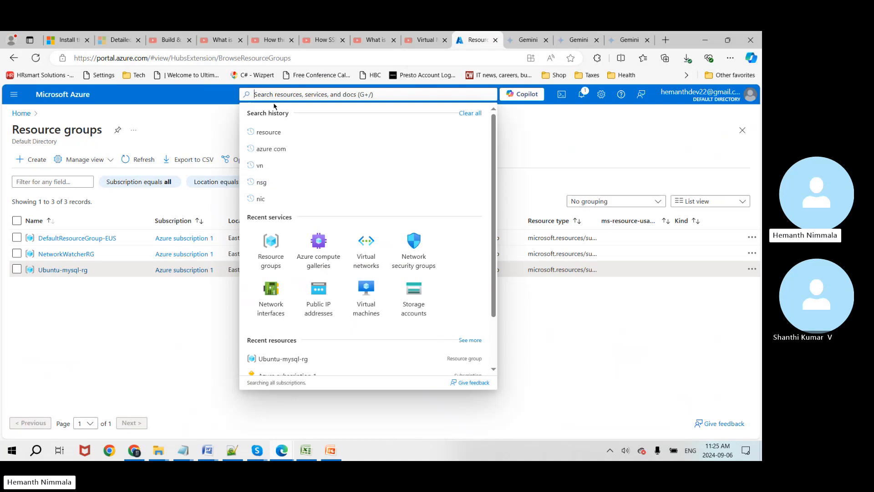
text(a)
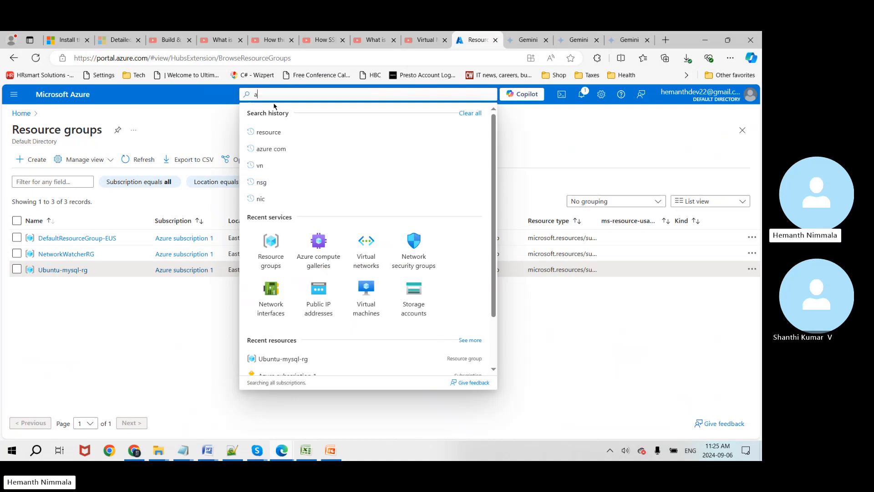
text(zure en)
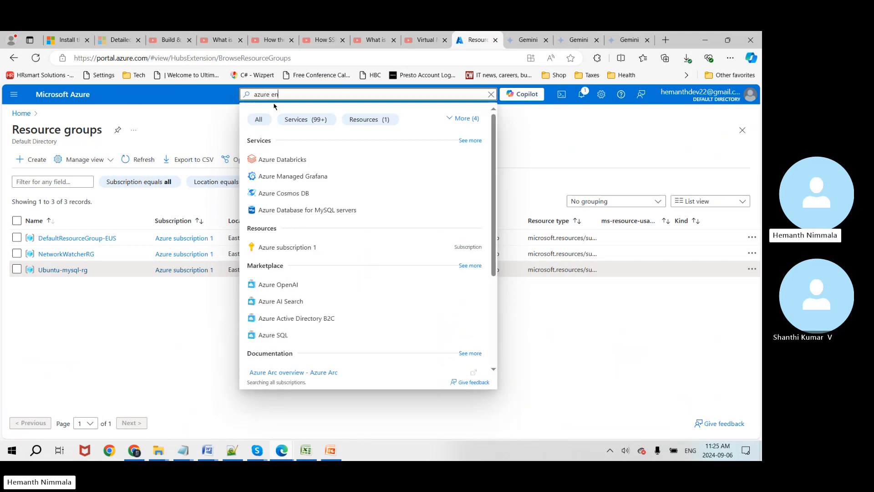
text(tra)
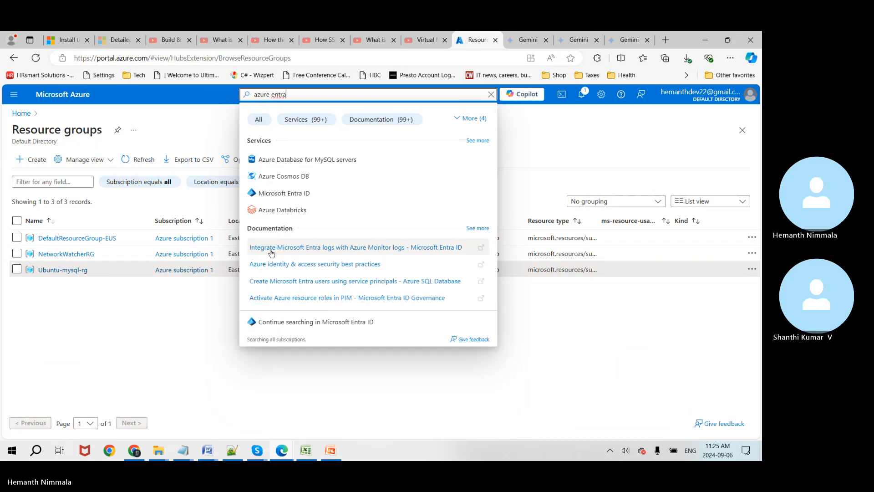
click(285, 193)
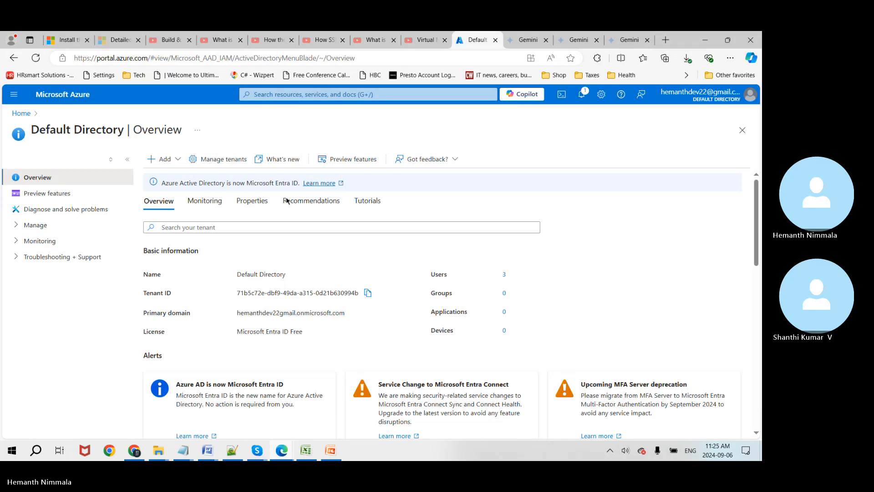
Step: Start a new user, entering the principal name, display name and a custom password
click(178, 158)
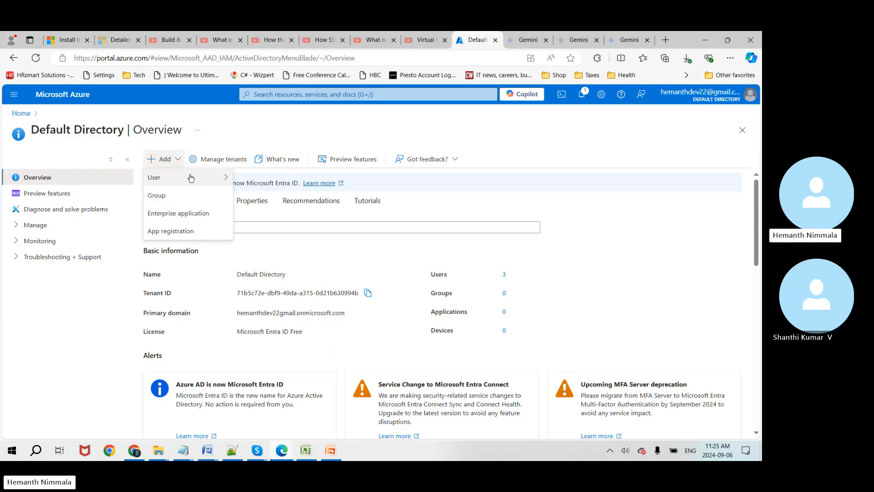
mouse_move(189, 179)
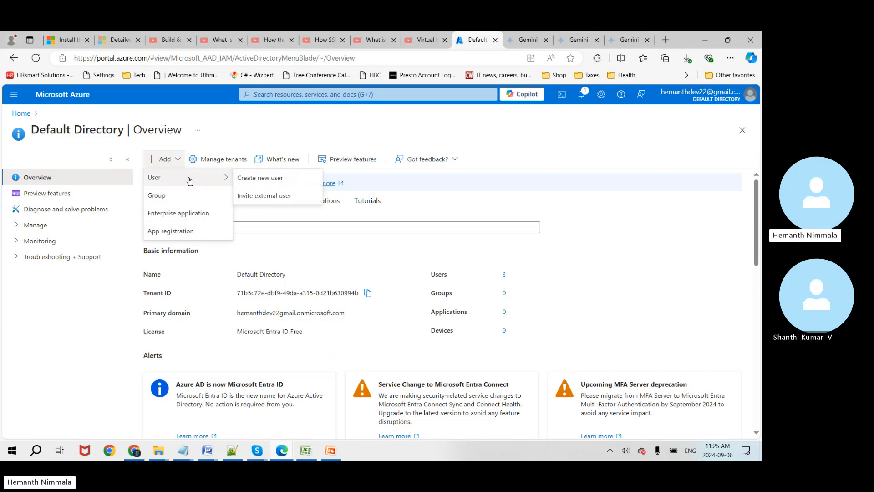
click(269, 179)
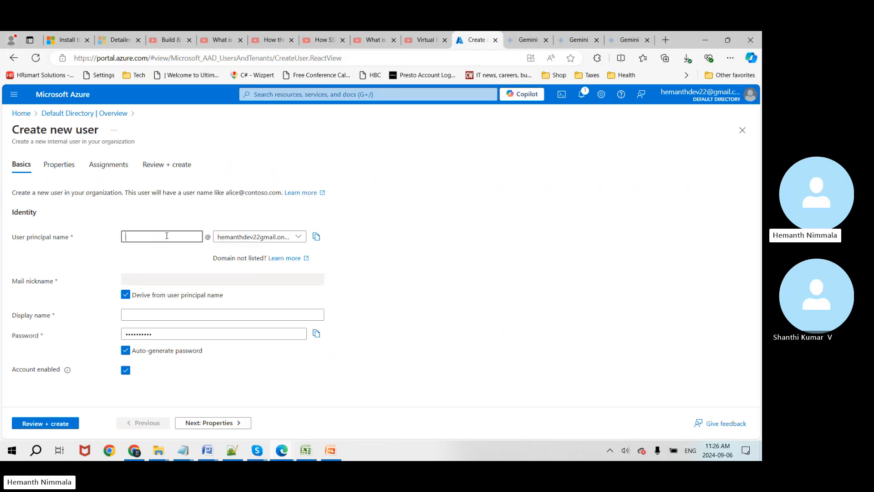
text(Smith)
click(176, 314)
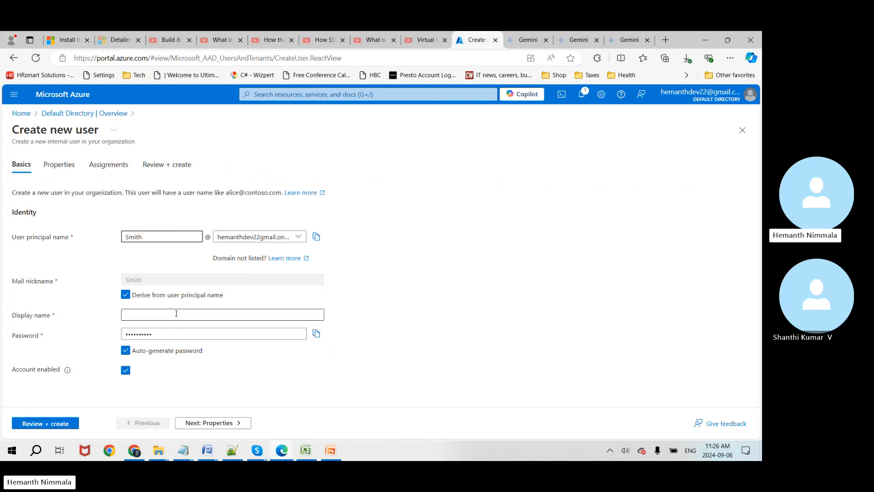
text(Smith)
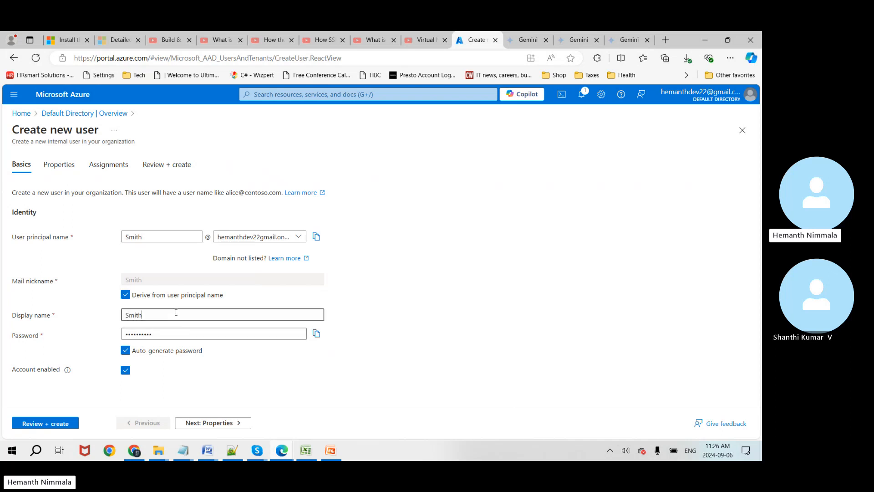
click(126, 351)
click(143, 334)
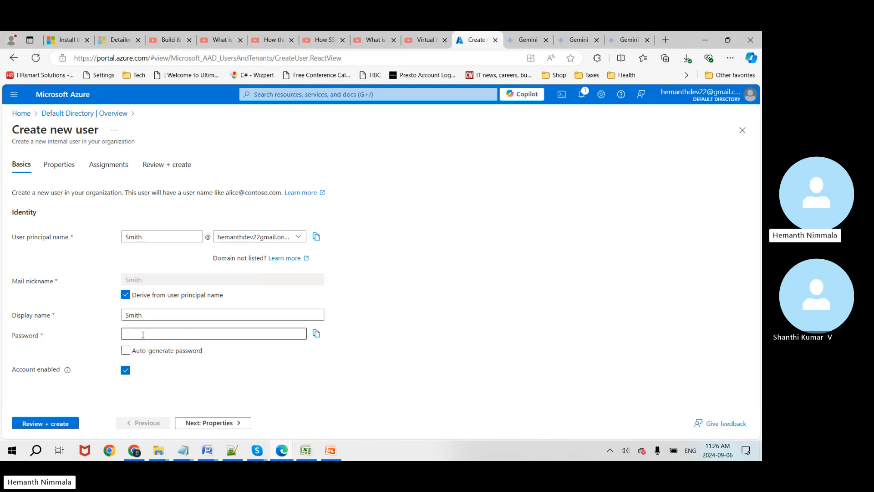
text(••)
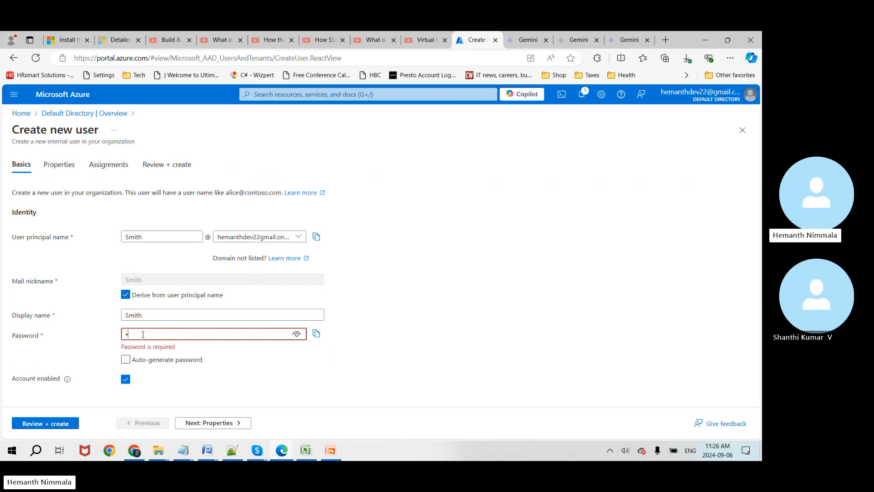
text(•)
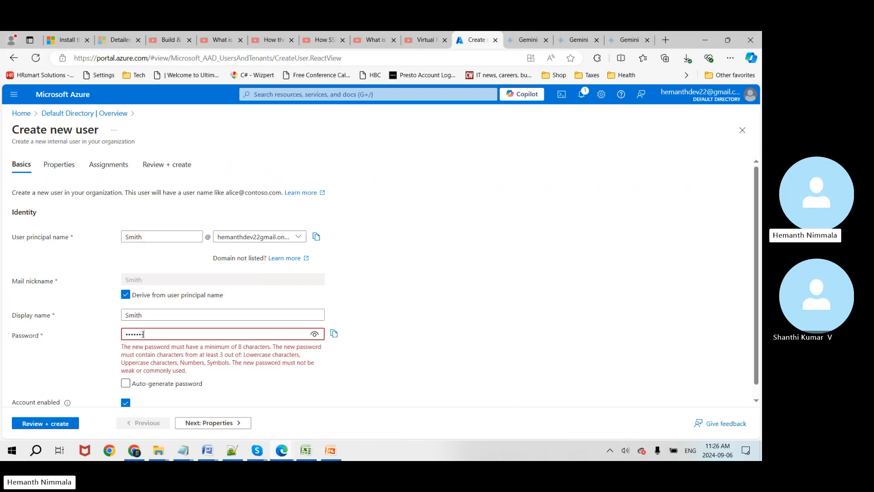
text(•••••••••)
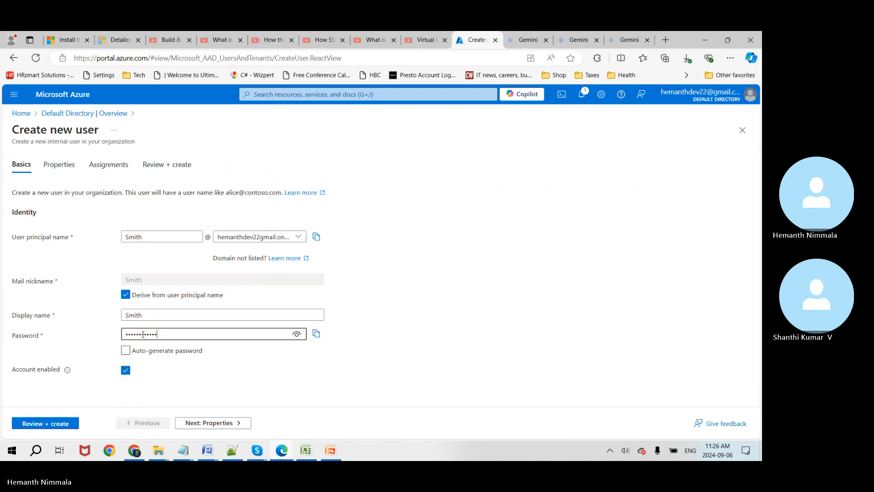
click(78, 398)
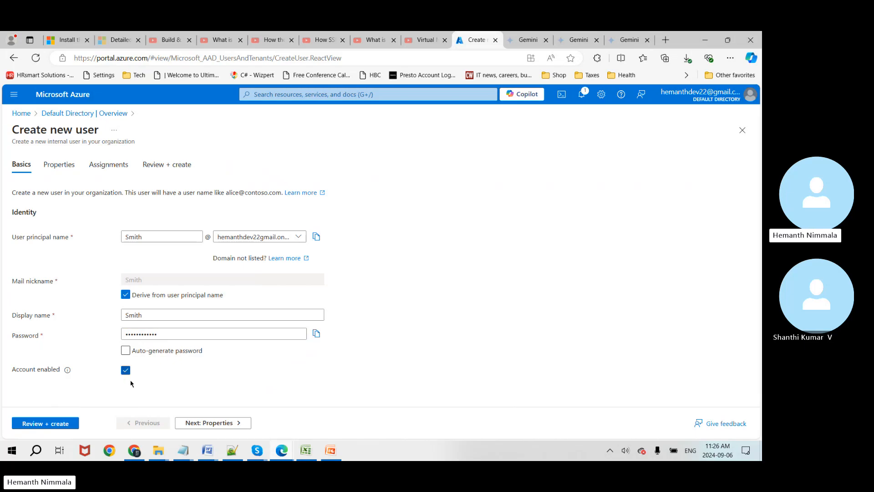
Step: Assign the user the Application Developer role and create the account
click(200, 423)
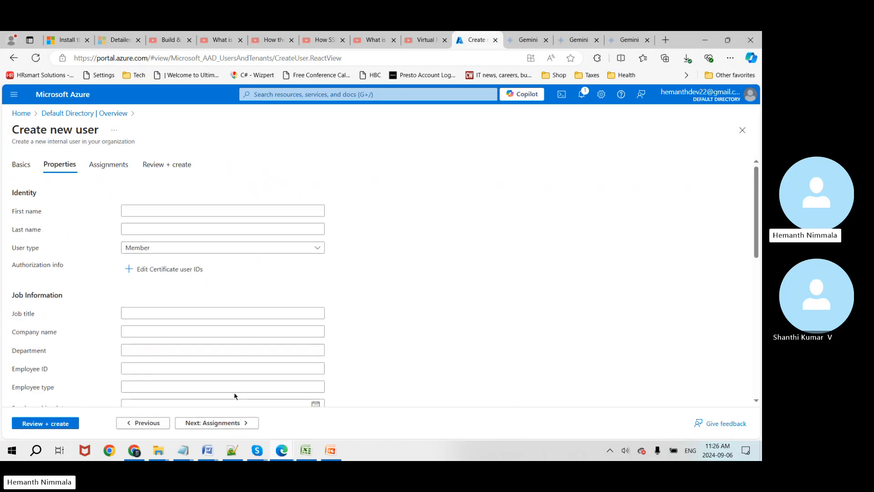
scroll(445, 338, down, 7)
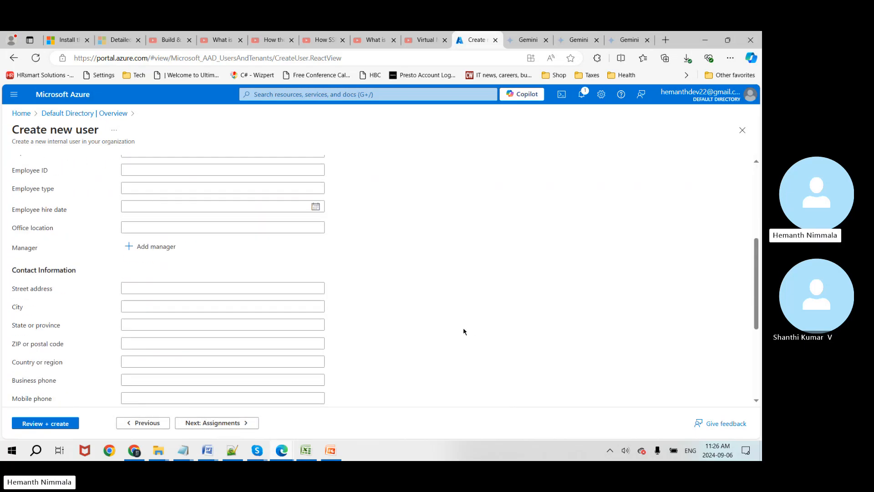
scroll(464, 332, down, 2)
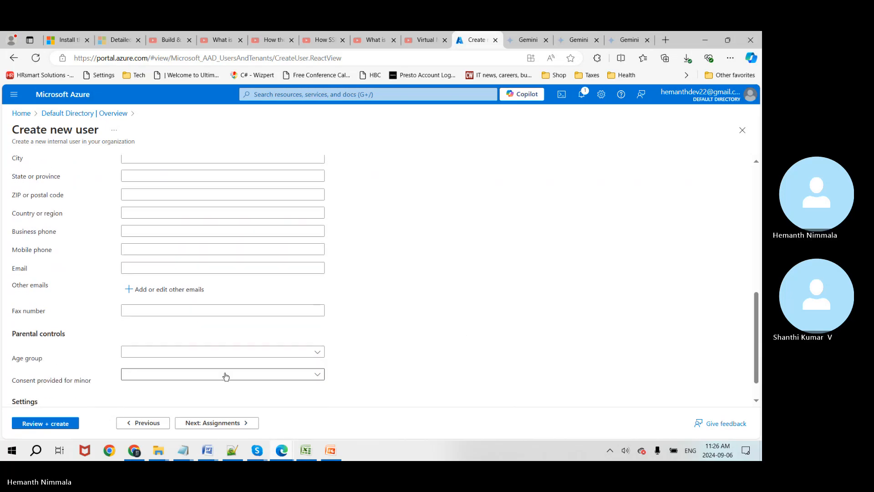
click(204, 423)
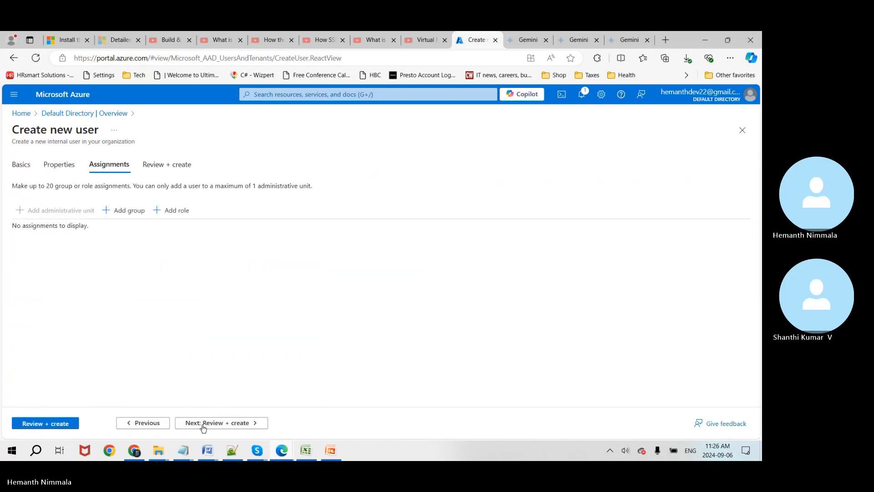
click(182, 211)
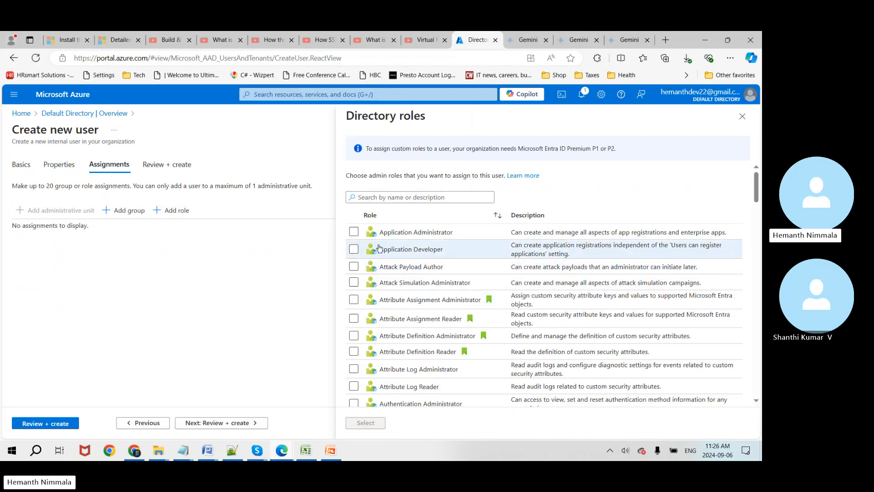
click(354, 249)
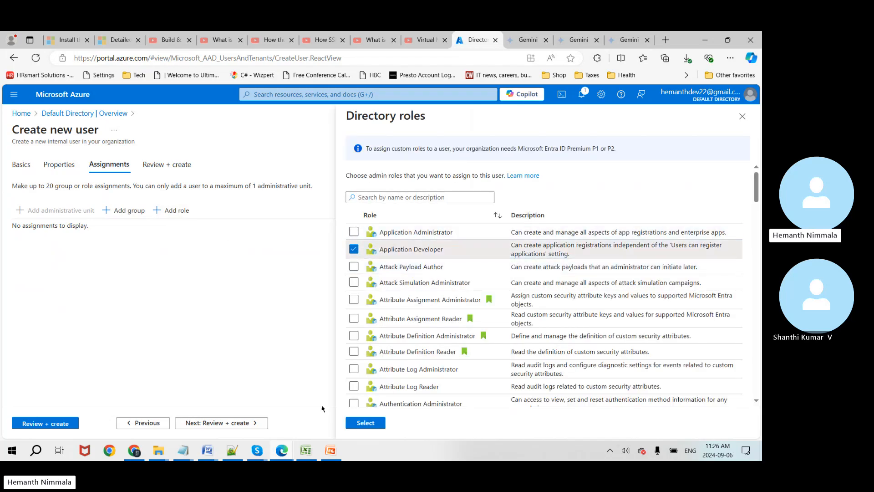
click(366, 423)
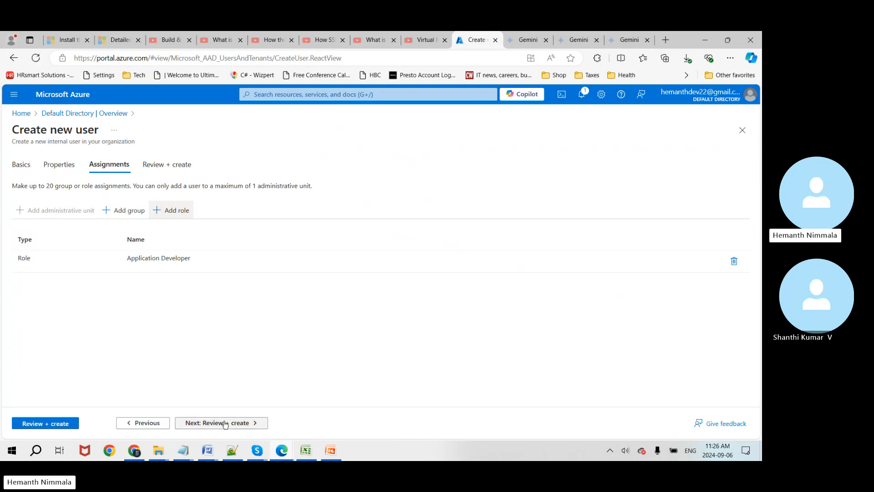
click(203, 423)
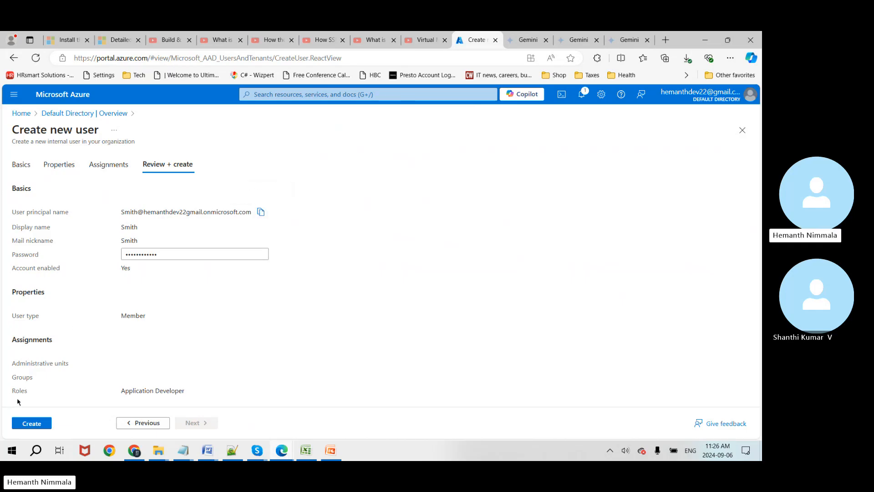
click(27, 425)
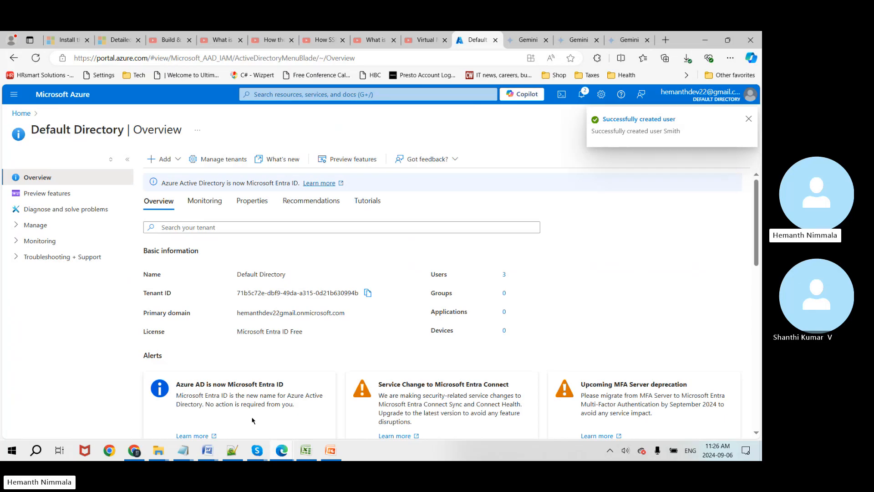
key(alt+Tab)
Step: Paste the new user's principal name into cell B2, then return to the Azure portal
click(178, 147)
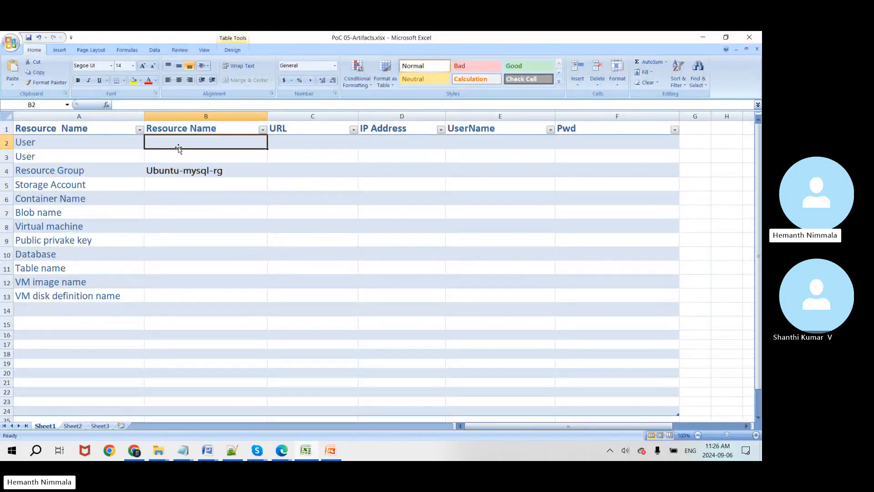
key(ctrl+v)
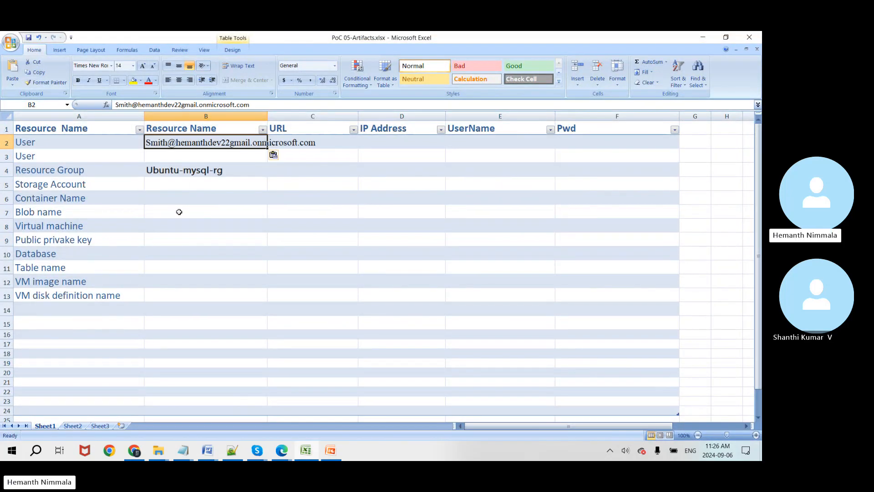
key(alt+Tab)
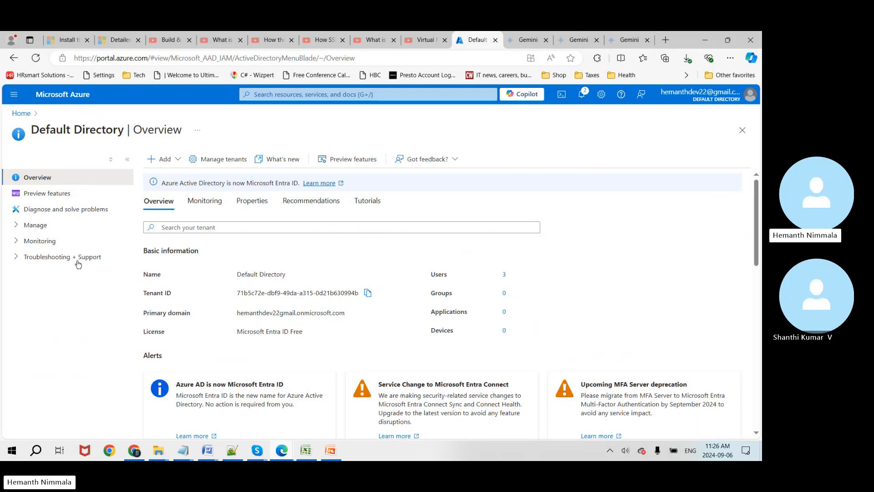
Step: Start another new user, entering its principal name, display name and a custom password
click(162, 159)
mouse_move(176, 180)
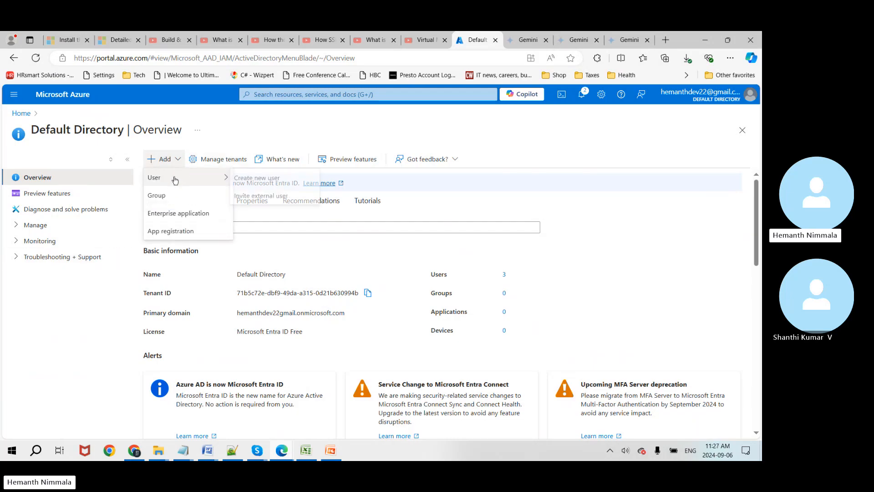
click(275, 178)
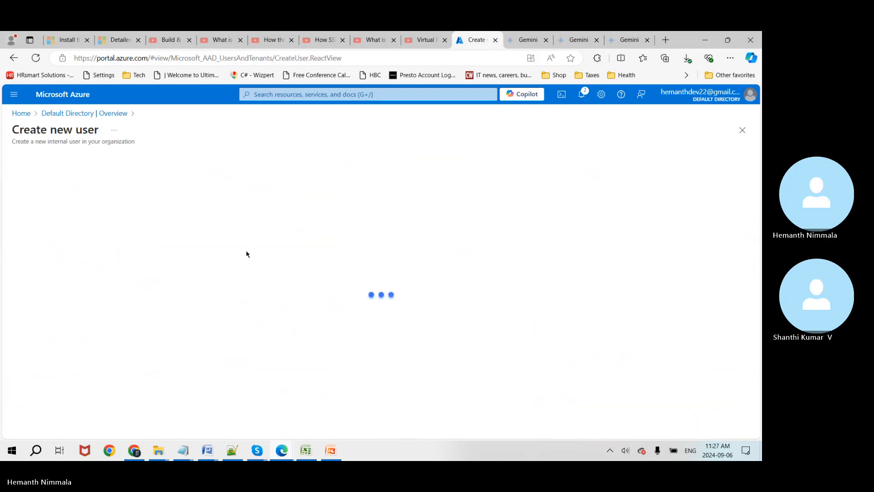
click(145, 236)
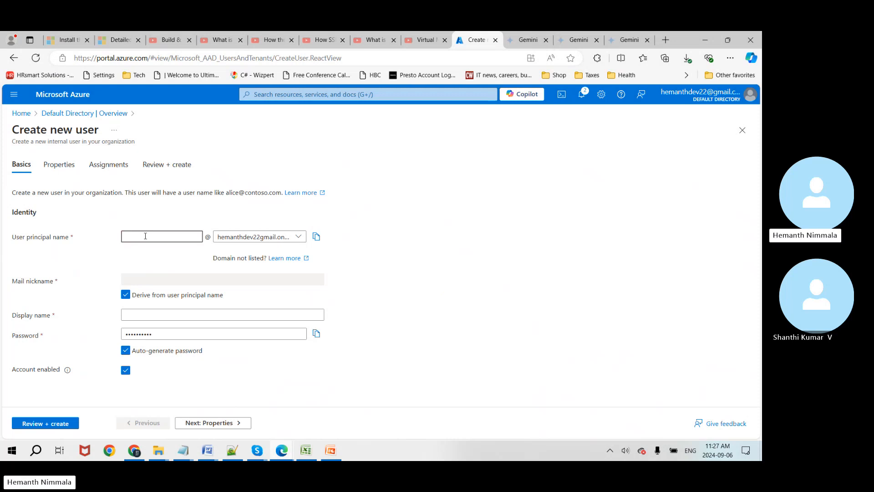
text(John)
click(171, 310)
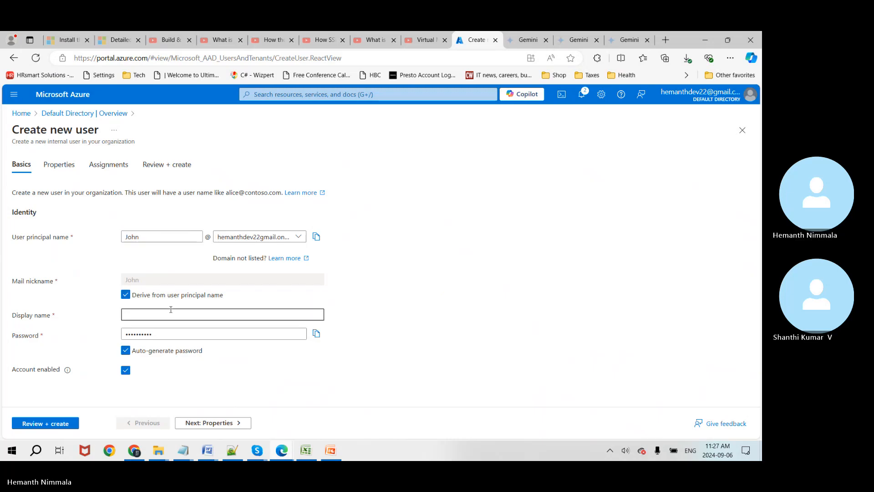
text(Joh)
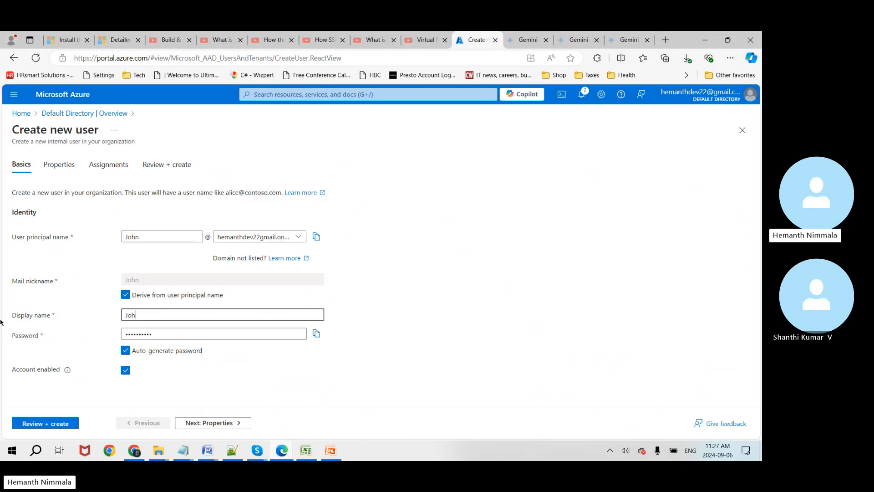
text(n)
click(136, 347)
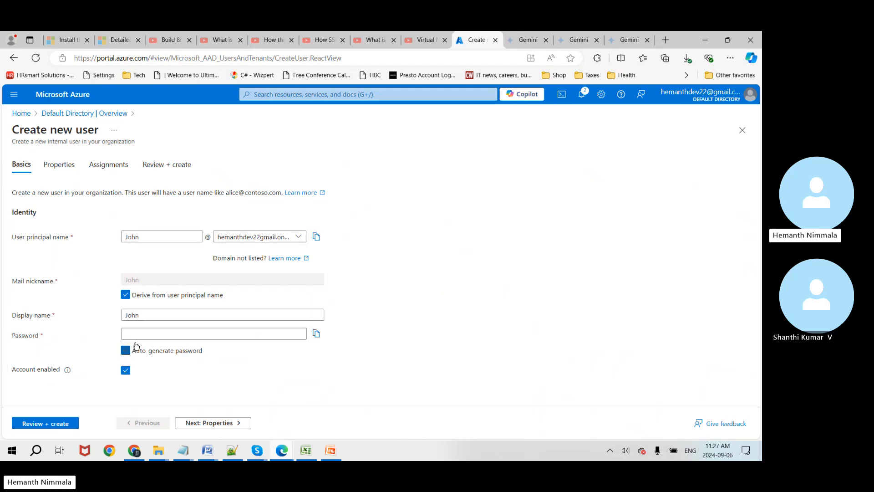
click(146, 333)
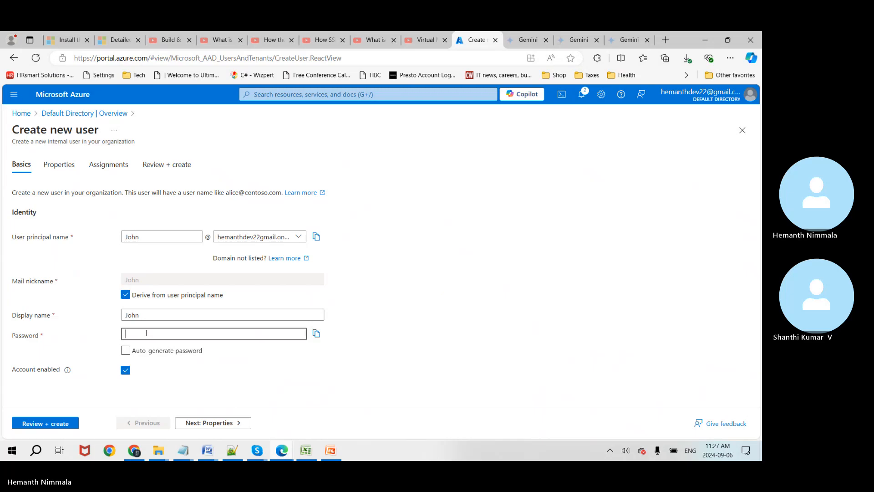
text(••)
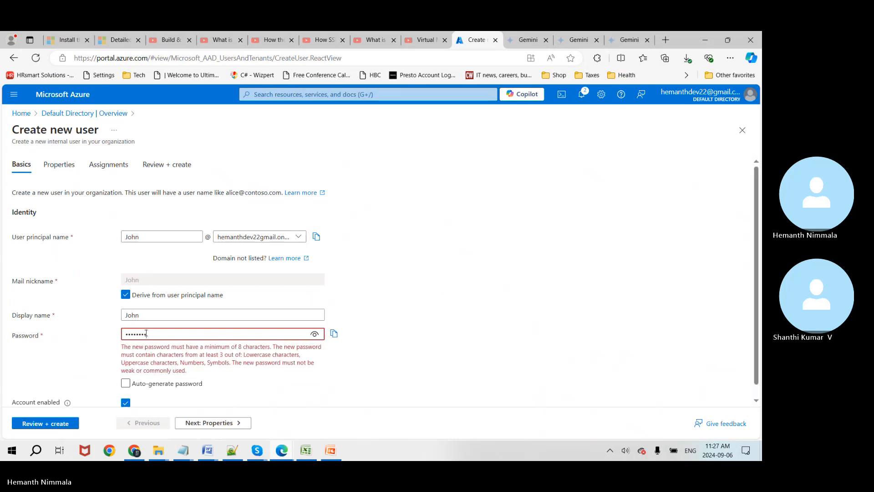
text(•••)
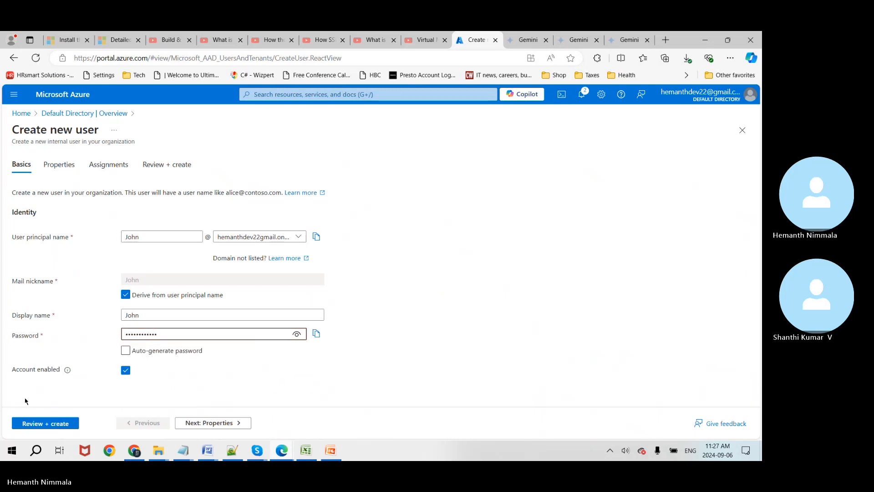
Step: Give this second user the Application Developer role and create it
click(198, 426)
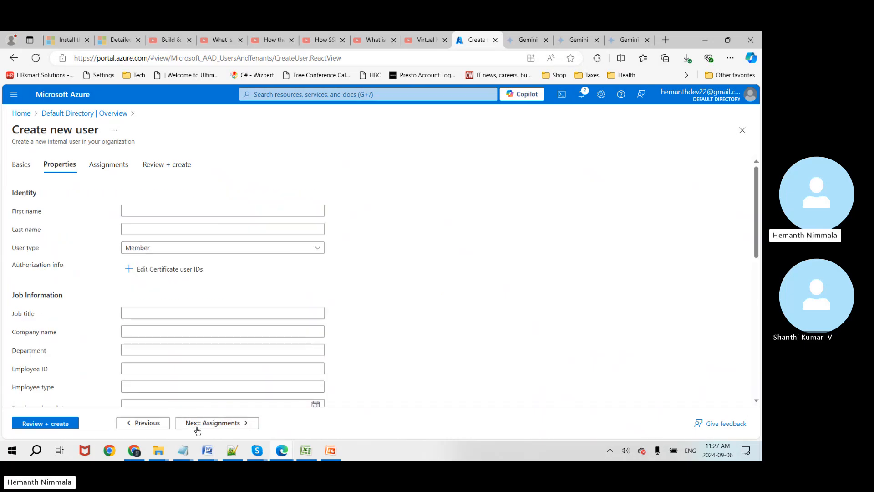
click(215, 422)
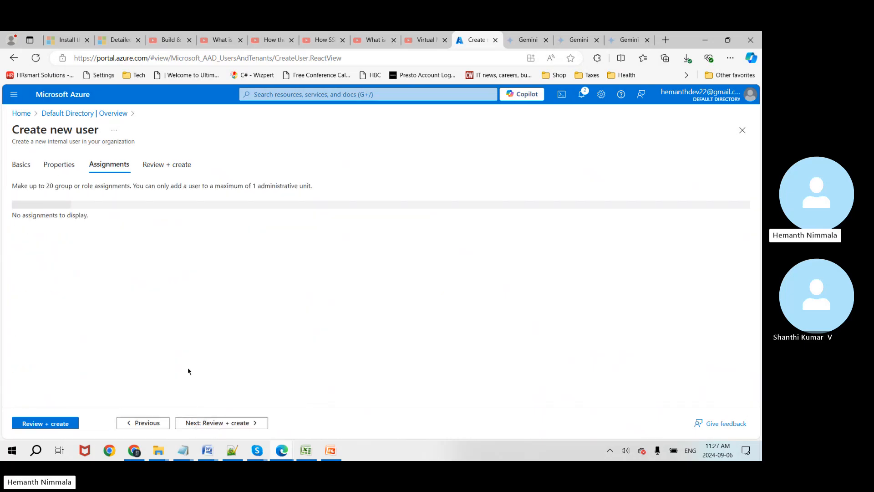
click(175, 211)
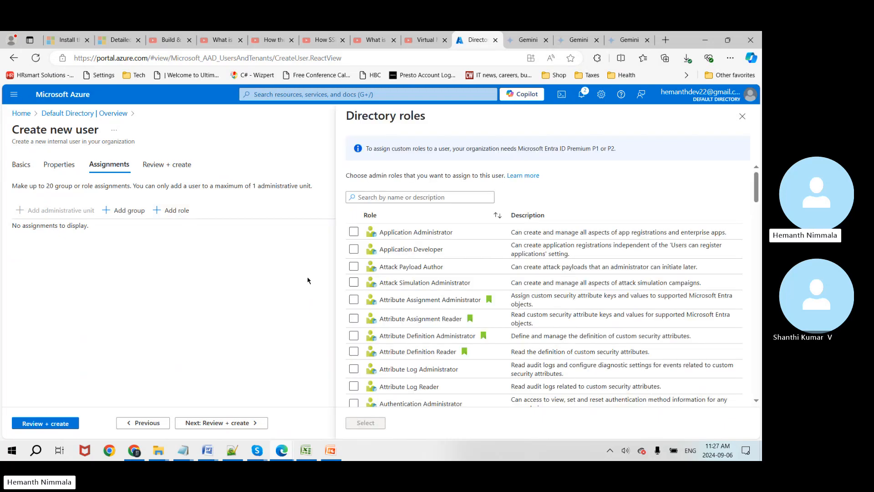
click(354, 249)
click(373, 422)
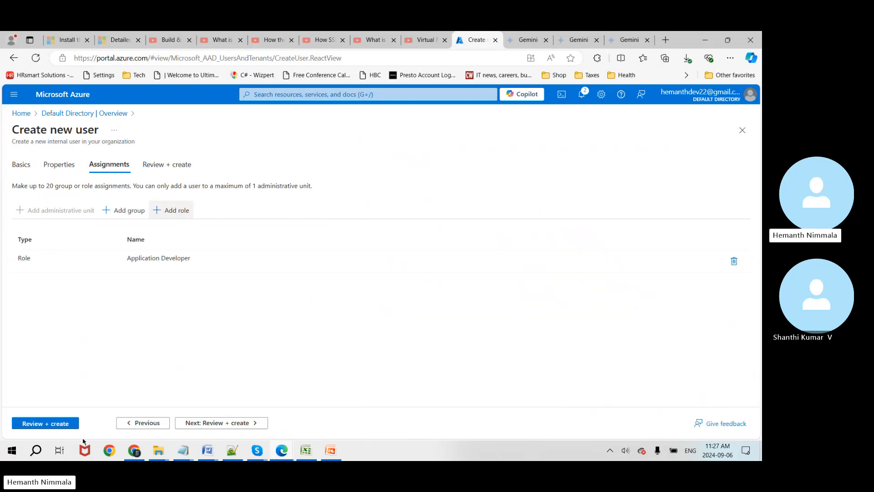
click(64, 424)
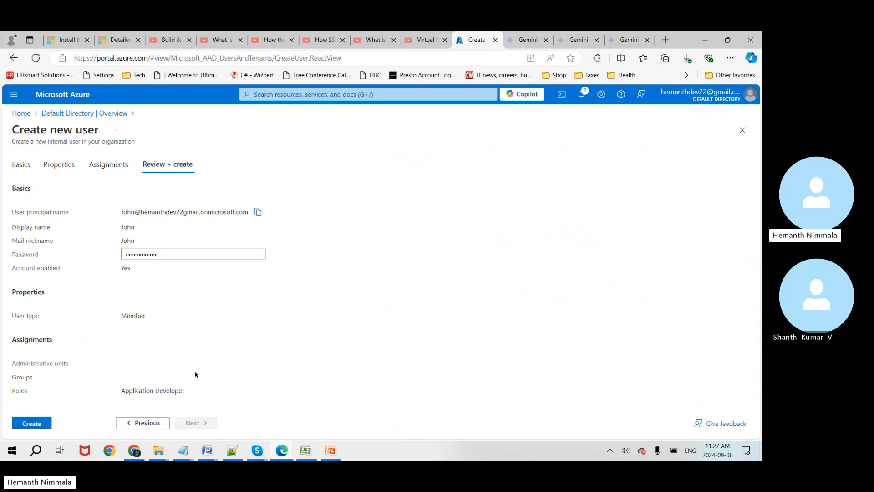
click(24, 424)
key(alt+Tab)
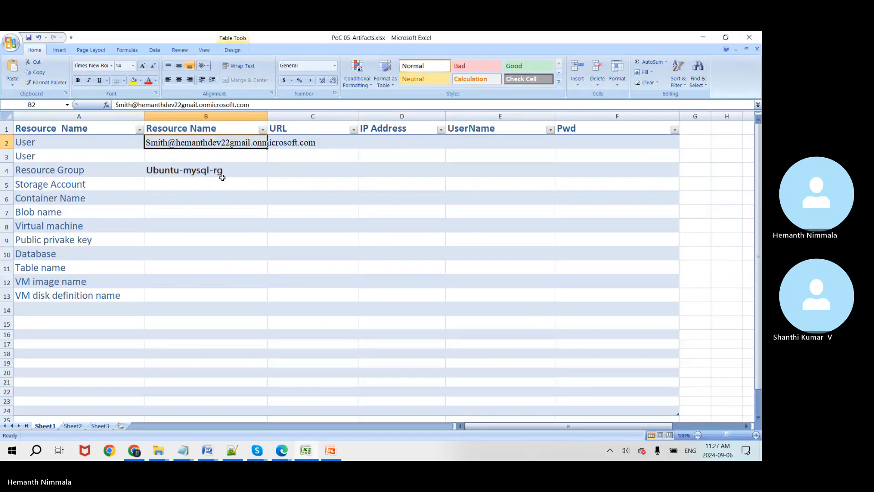
Step: Paste the second user's sign-in address into cell B3, then return to Azure
click(207, 169)
click(208, 159)
key(ctrl+v)
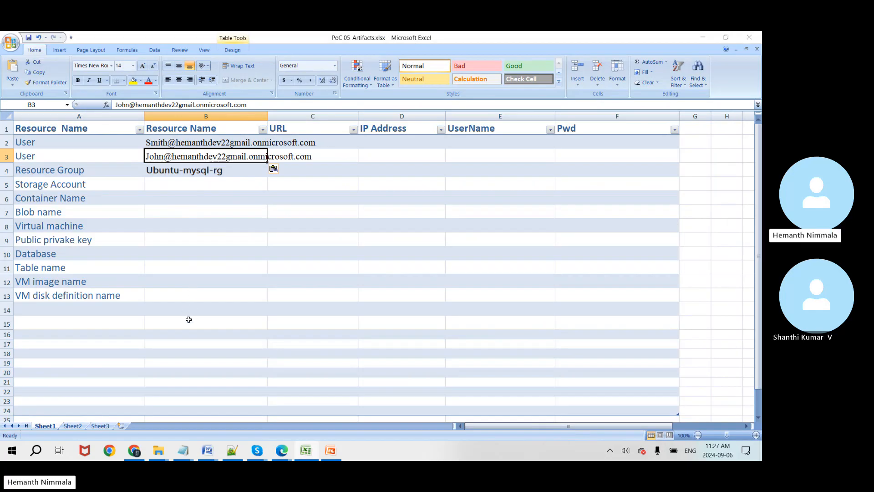
key(alt+Tab)
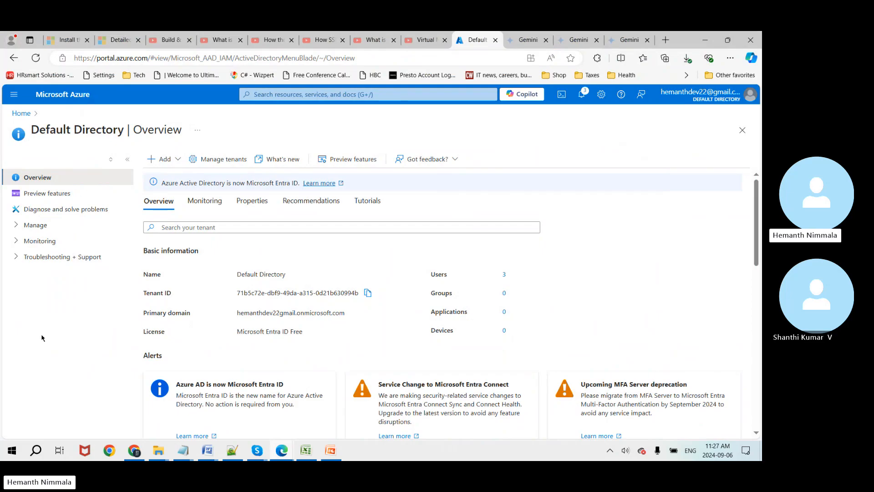
Step: Search 'sub' and open the Subscriptions page listing Azure subscription 1
scroll(693, 263, down, 2)
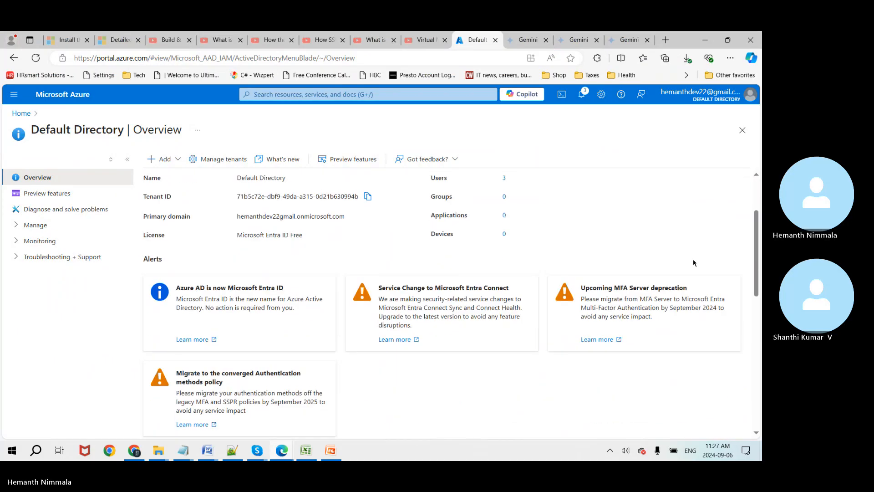
scroll(693, 263, up, 2)
scroll(640, 258, down, 1)
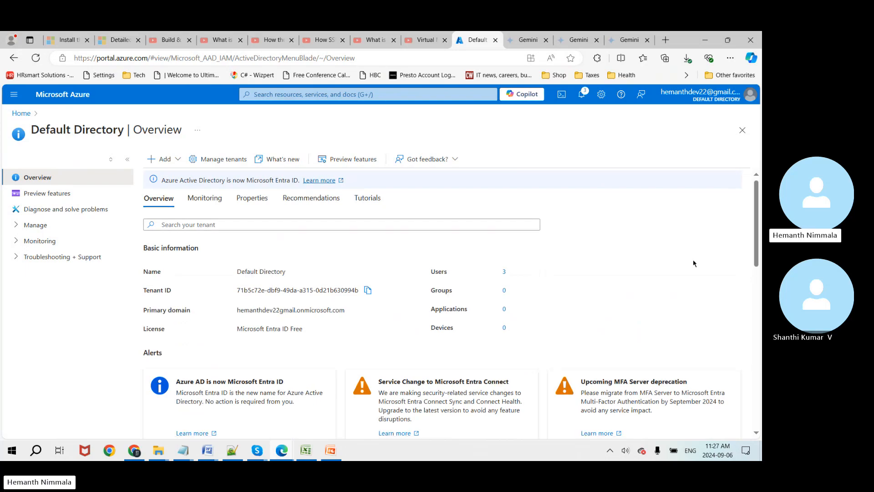
click(285, 95)
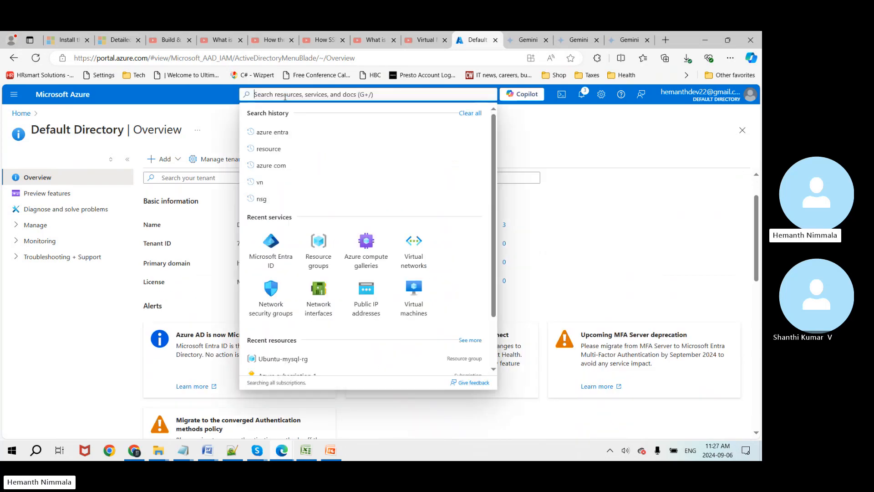
text(sub)
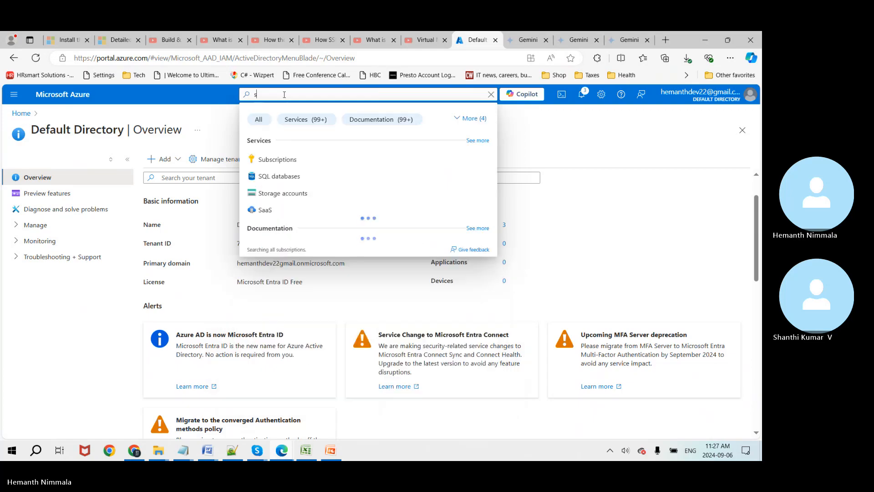
click(276, 160)
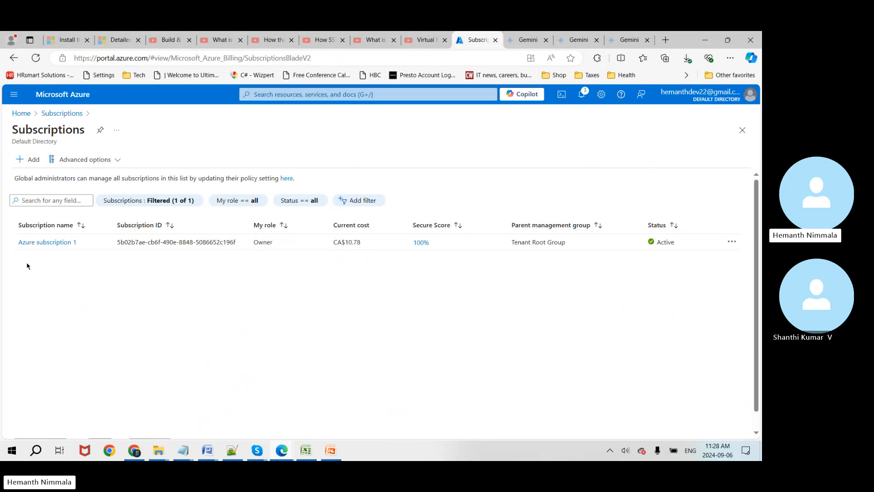
Step: In Azure subscription 1's Access control (IAM), review Check access, then start Add role assignment
click(59, 243)
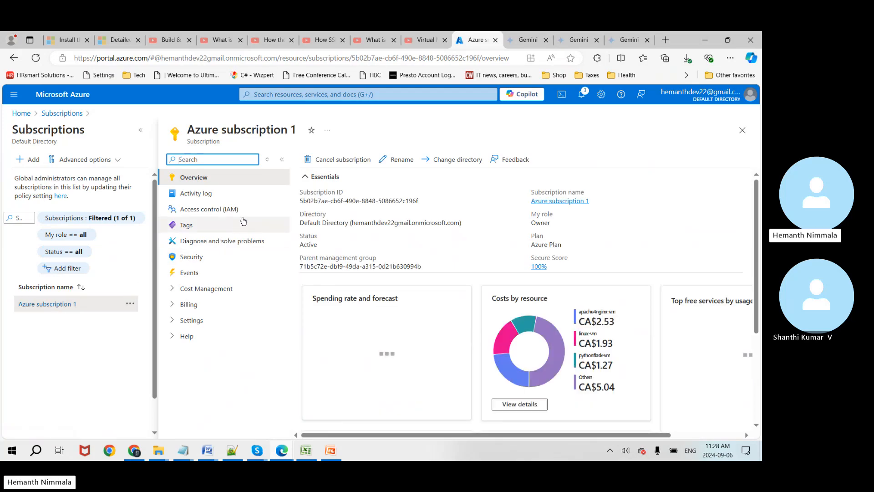
click(218, 214)
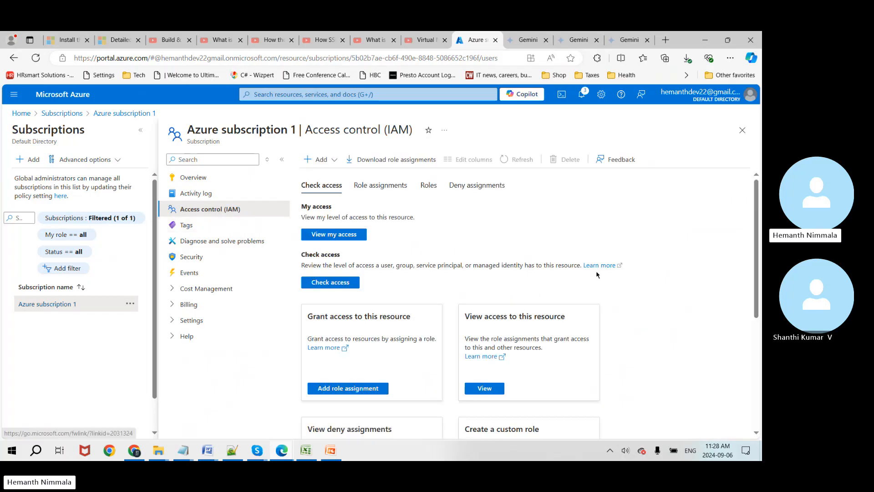
scroll(520, 281, down, 2)
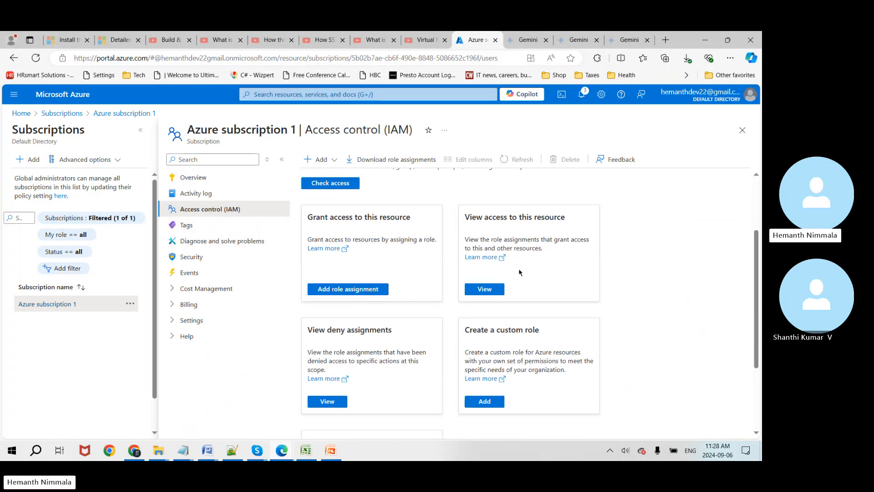
scroll(494, 278, up, 2)
click(357, 285)
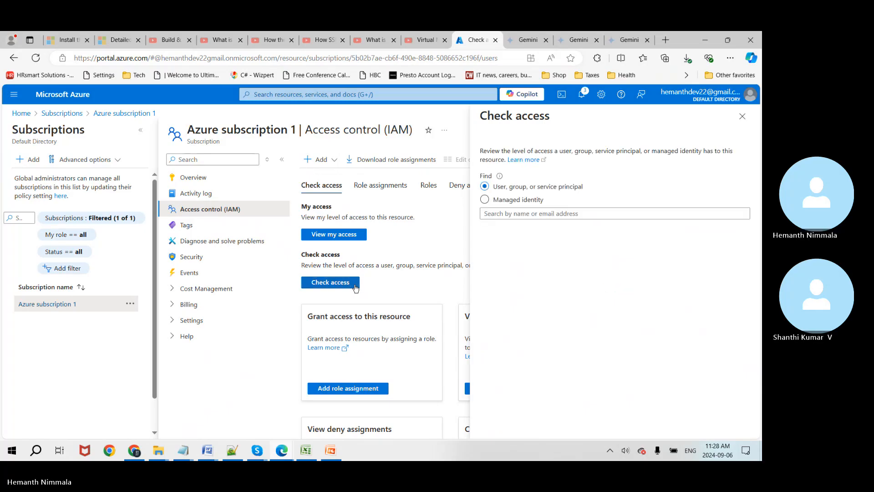
click(742, 116)
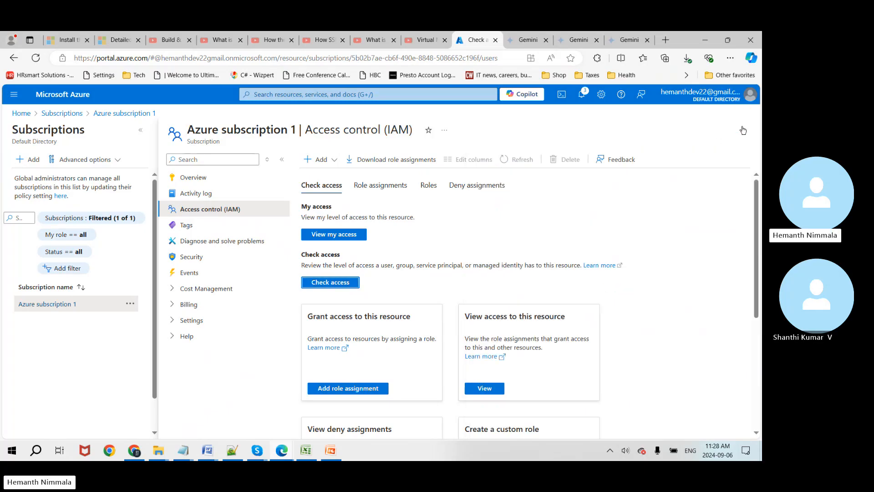
scroll(414, 340, down, 1)
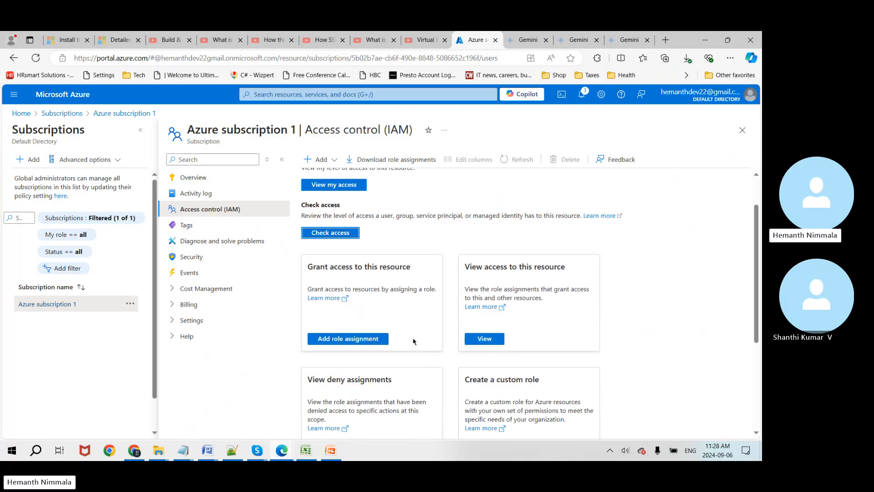
click(368, 341)
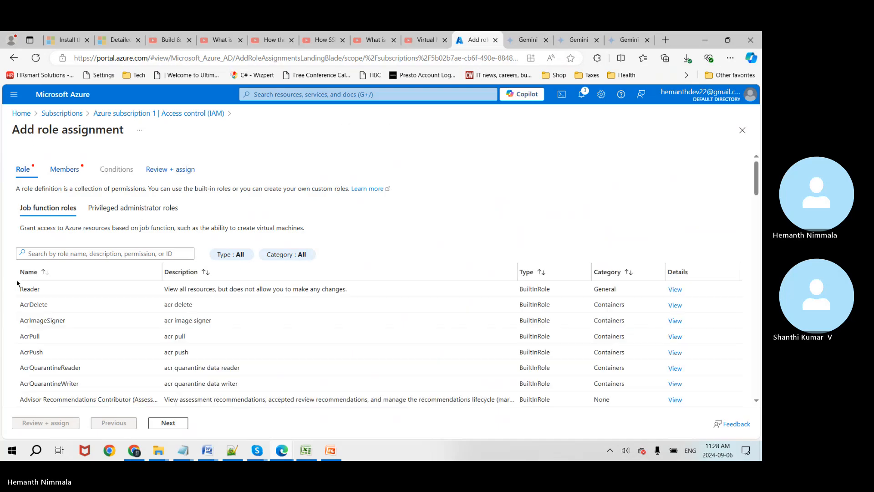
Step: Search the roles for 'bl' and choose Storage Blob Data Reader
click(82, 254)
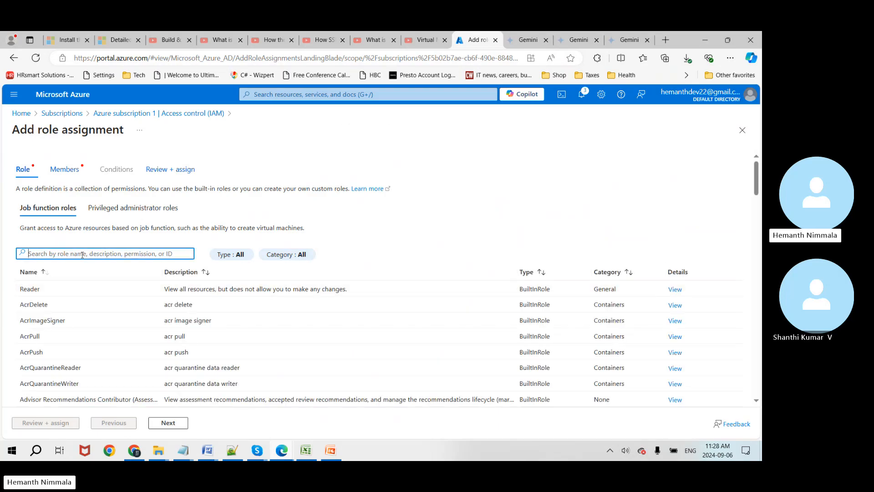
text(blob)
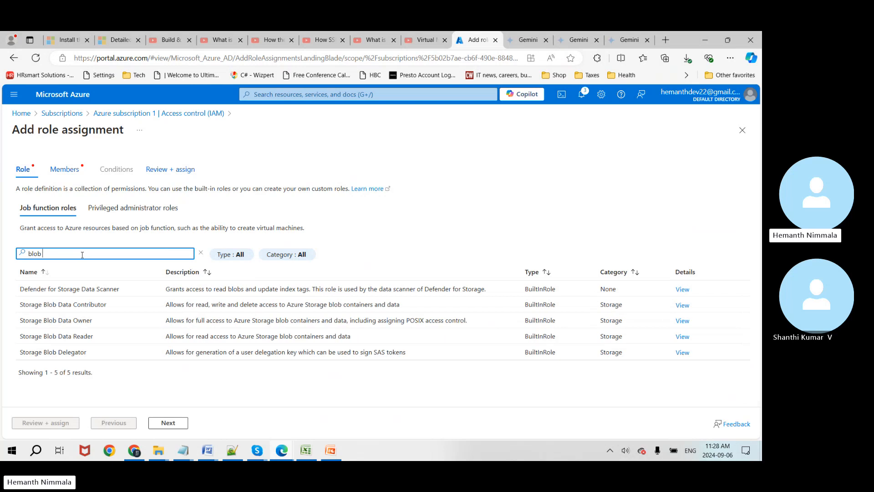
click(76, 338)
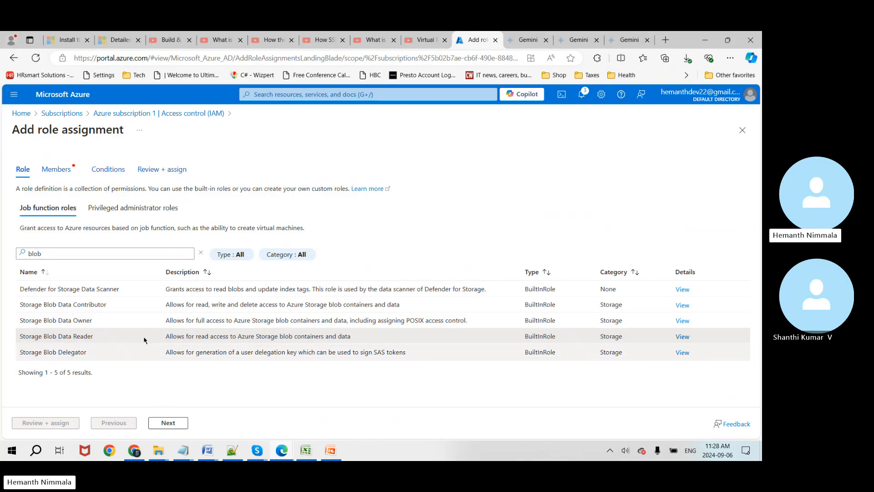
Step: Add three users, including the guest account, as the assignment's members
click(167, 423)
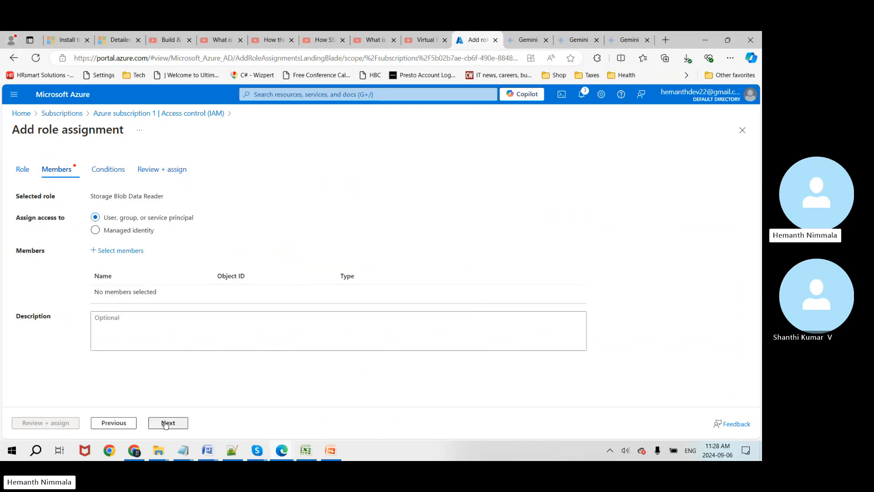
click(113, 252)
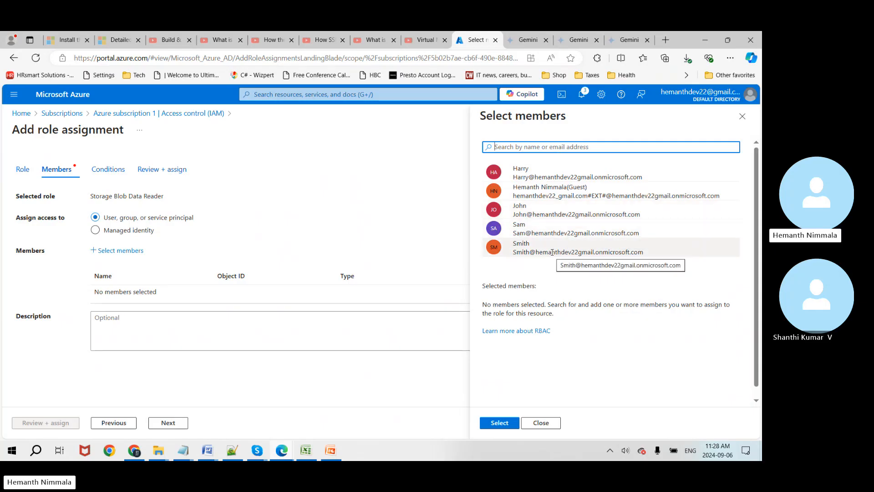
click(552, 252)
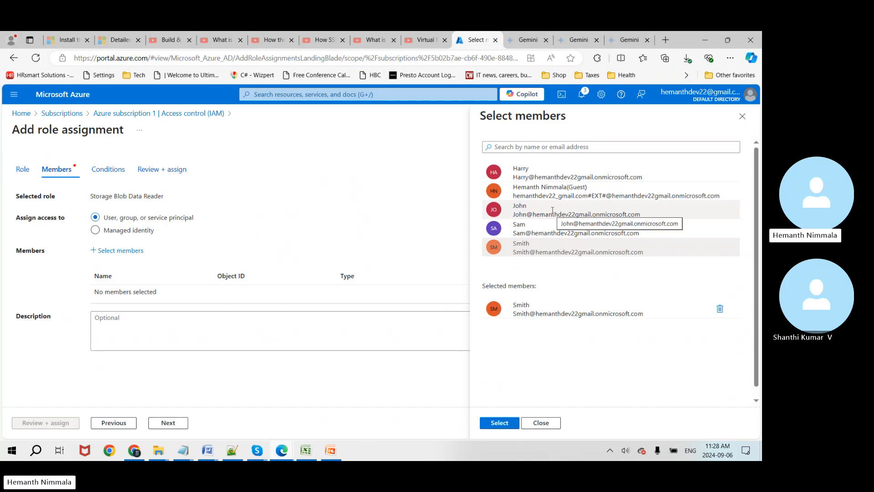
click(553, 210)
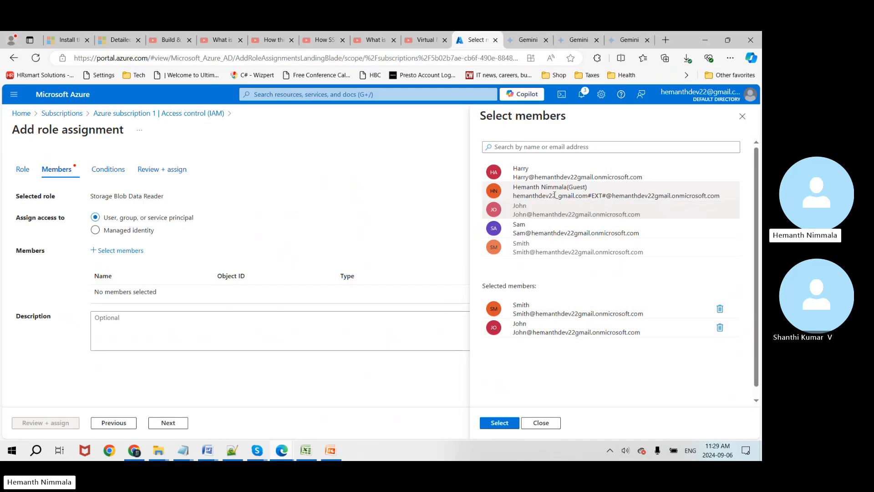
click(549, 191)
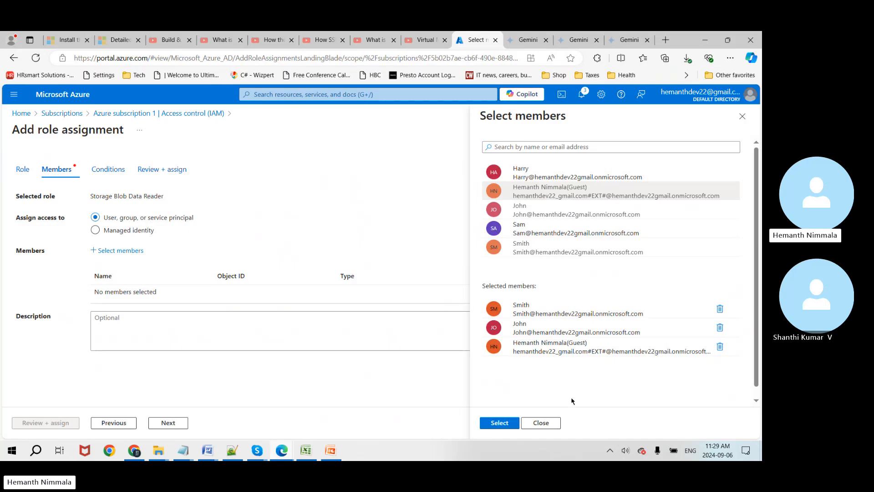
click(508, 422)
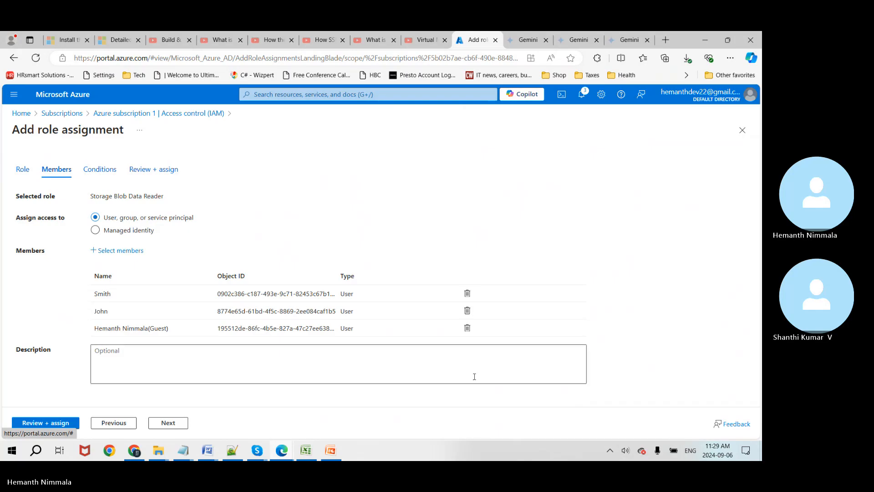
Step: Discard the empty condition and submit the Storage Blob Data Reader assignment on Azure subscription 1
click(168, 424)
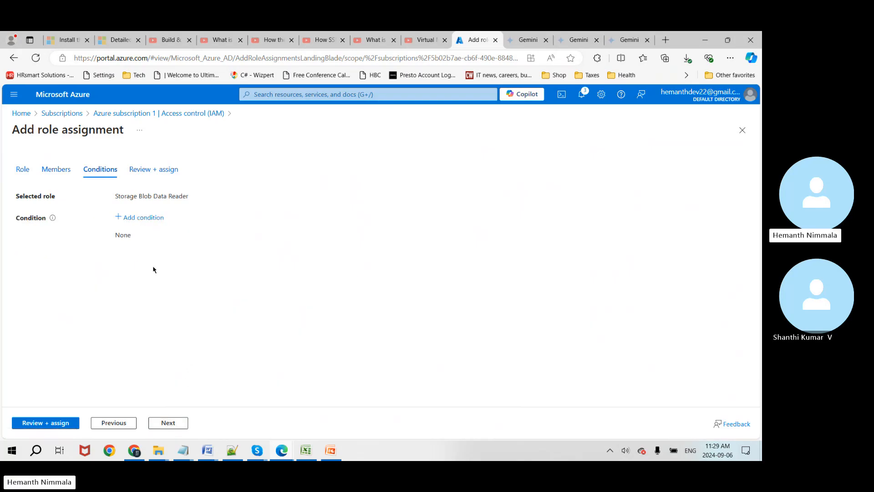
click(120, 221)
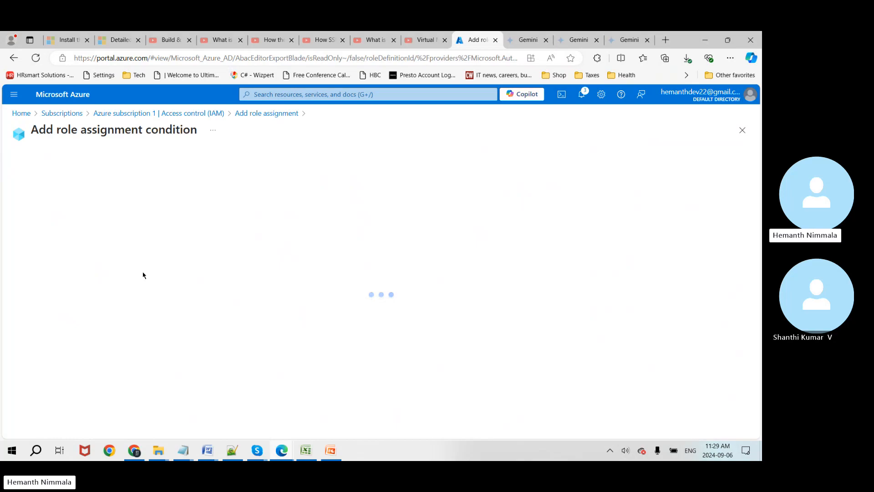
scroll(141, 299, down, 3)
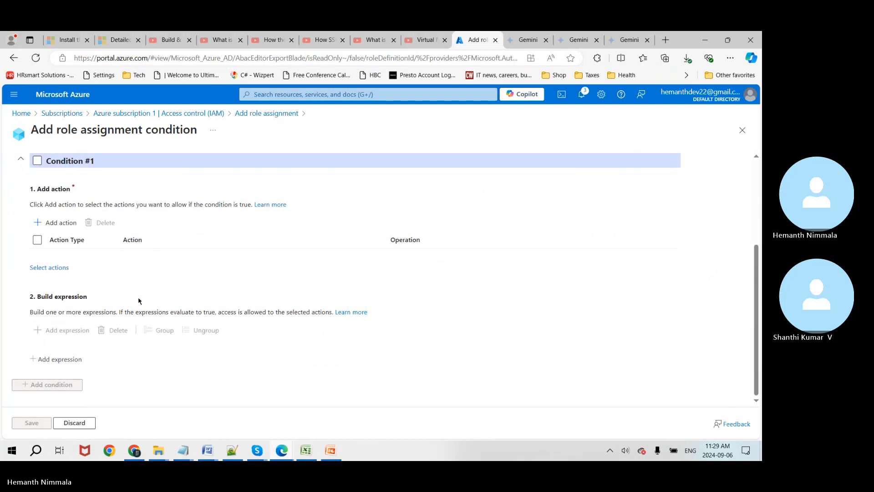
click(76, 422)
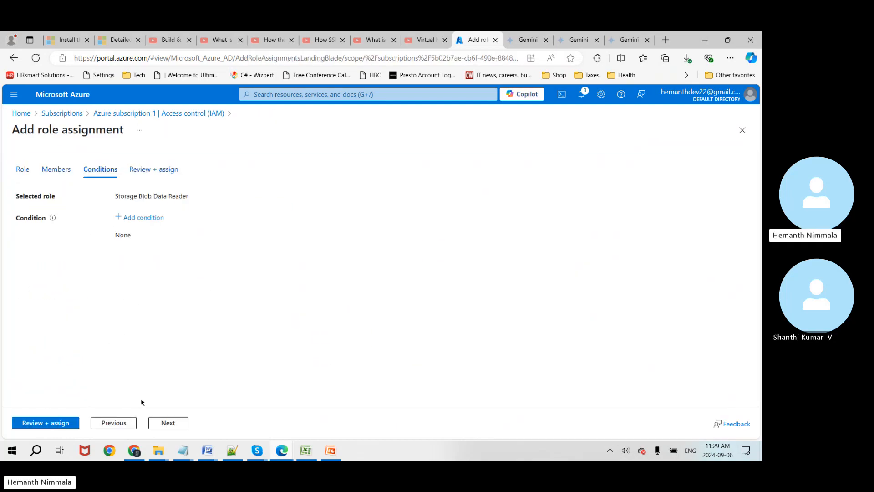
click(170, 424)
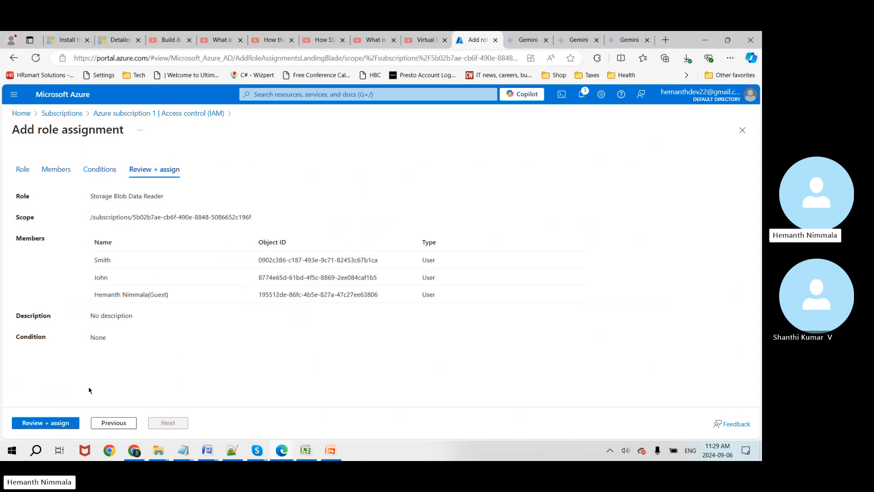
click(66, 424)
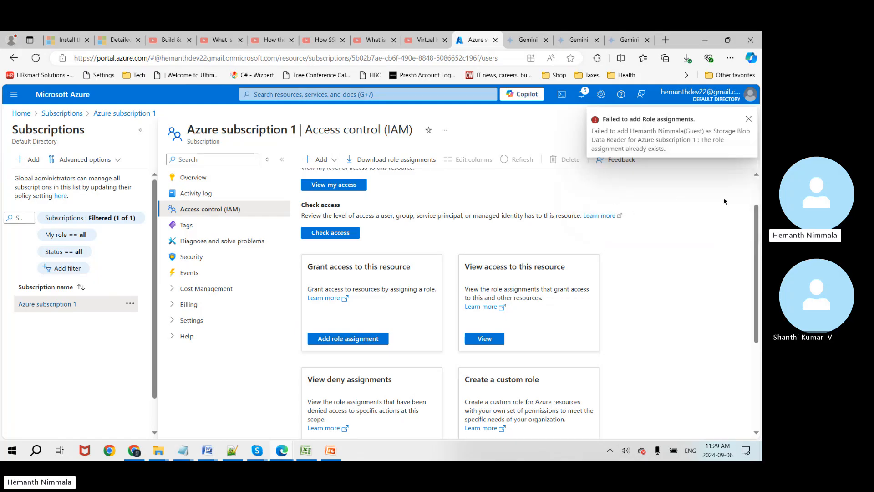
Step: Dismiss the failure notice and review the eight assignments: three Owners, five Storage Blob Data Readers
click(748, 121)
scroll(663, 326, down, 3)
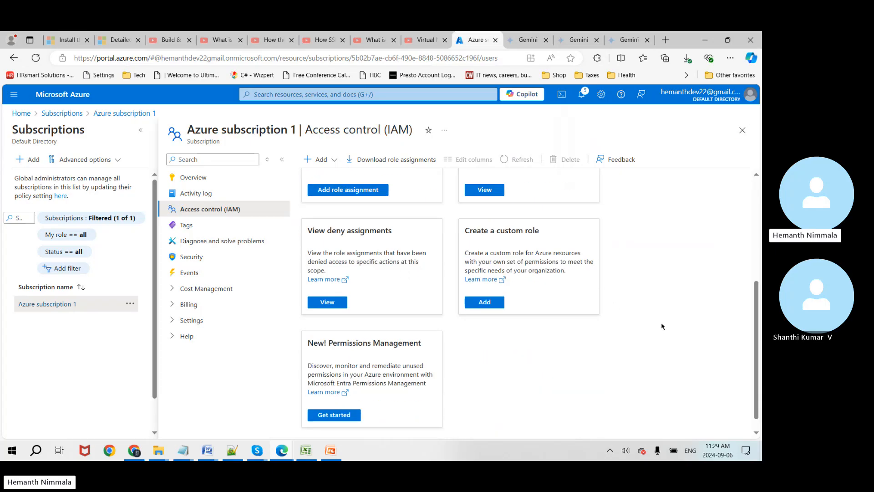
scroll(663, 327, up, 2)
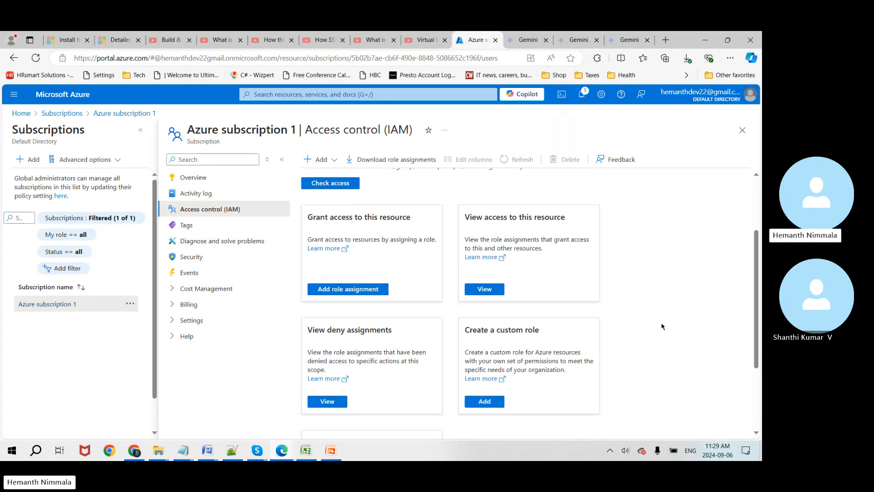
click(483, 289)
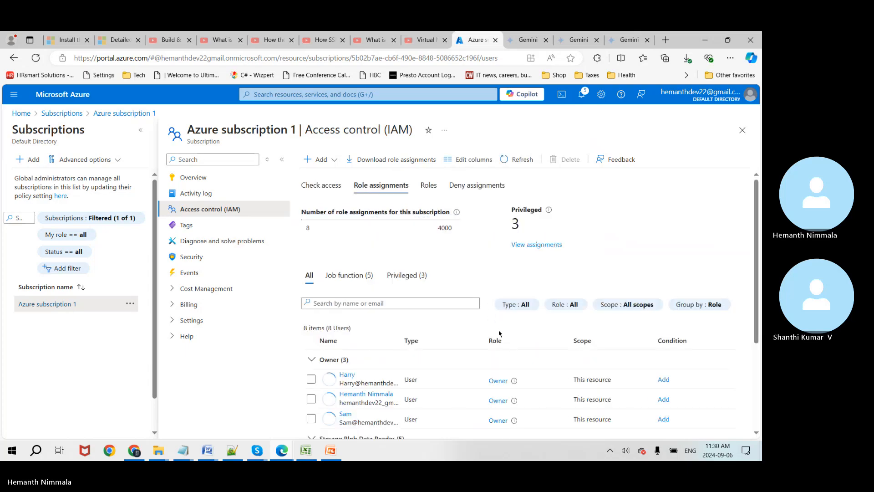
scroll(539, 329, down, 2)
scroll(539, 329, down, 1)
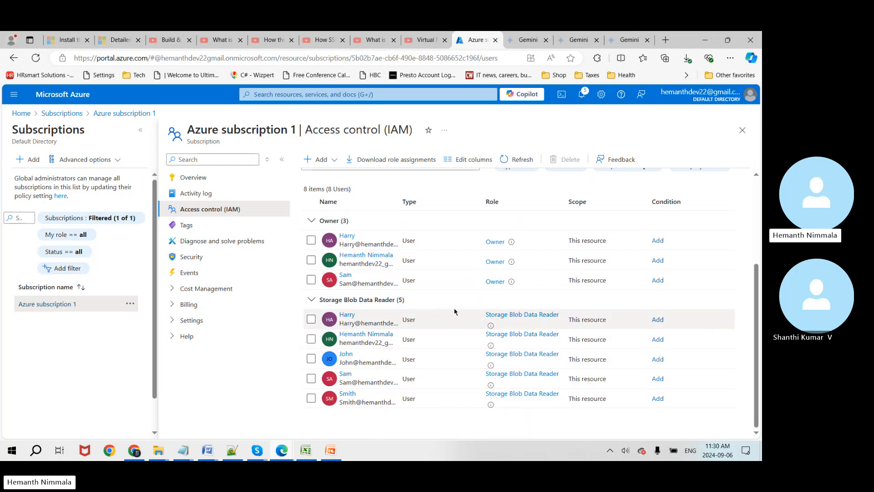
scroll(459, 326, up, 2)
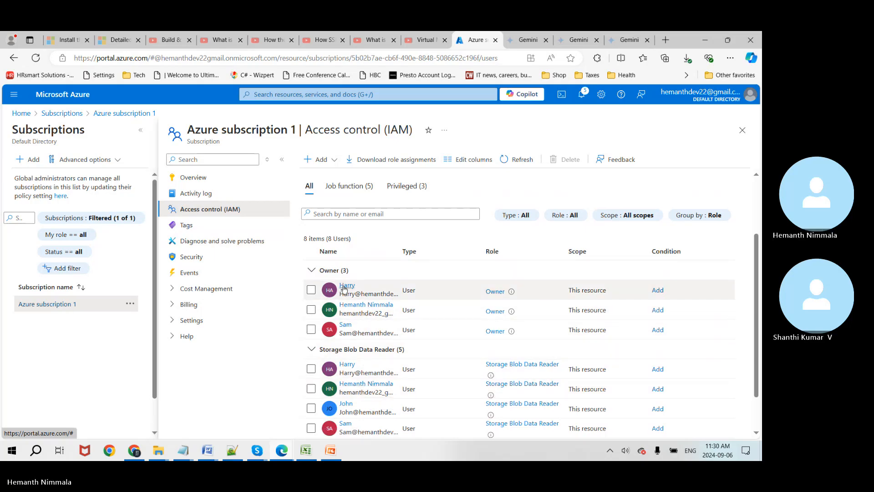
Step: Return to Azure subscription 1's Access control (IAM) overview
click(203, 178)
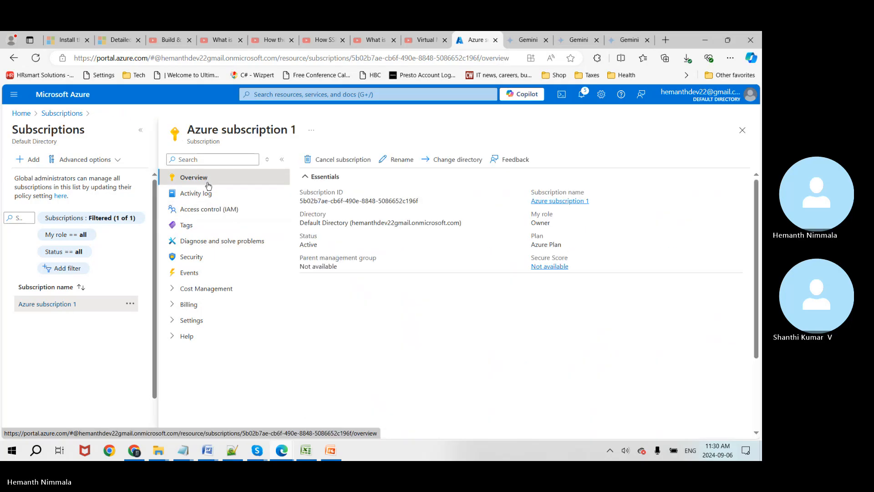
click(210, 209)
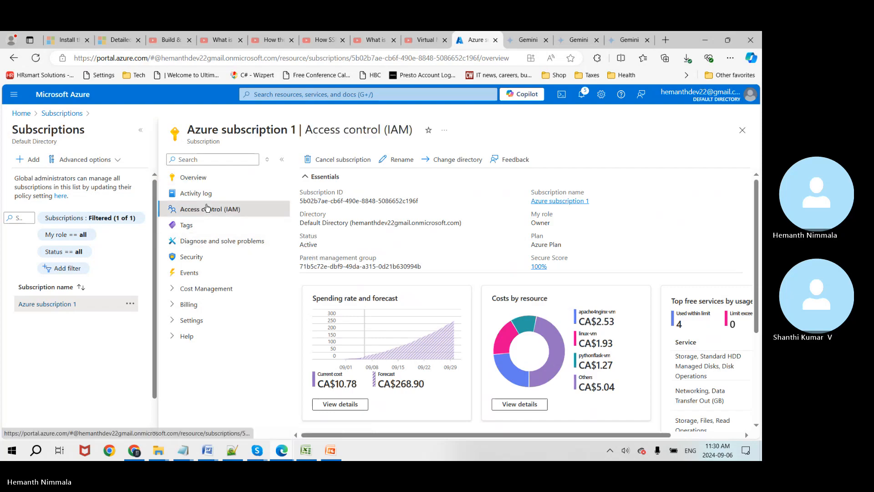
scroll(391, 333, down, 3)
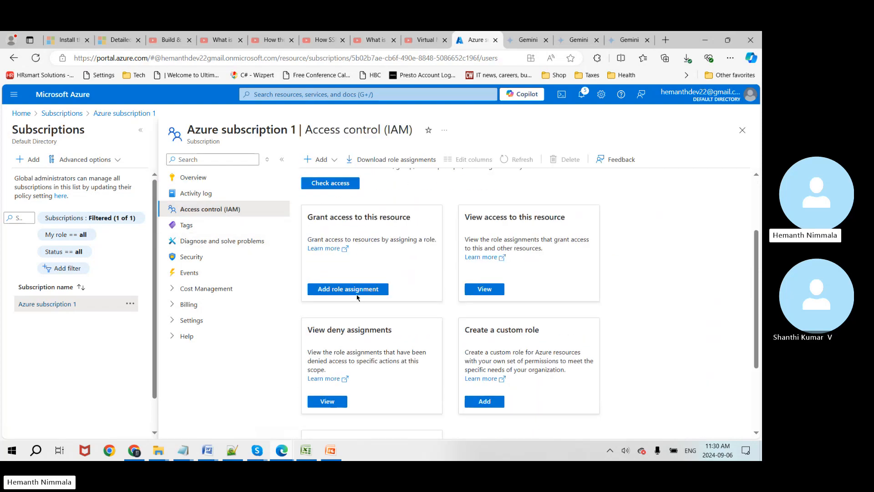
Step: Start a new Owner role assignment with two users selected as members
click(349, 288)
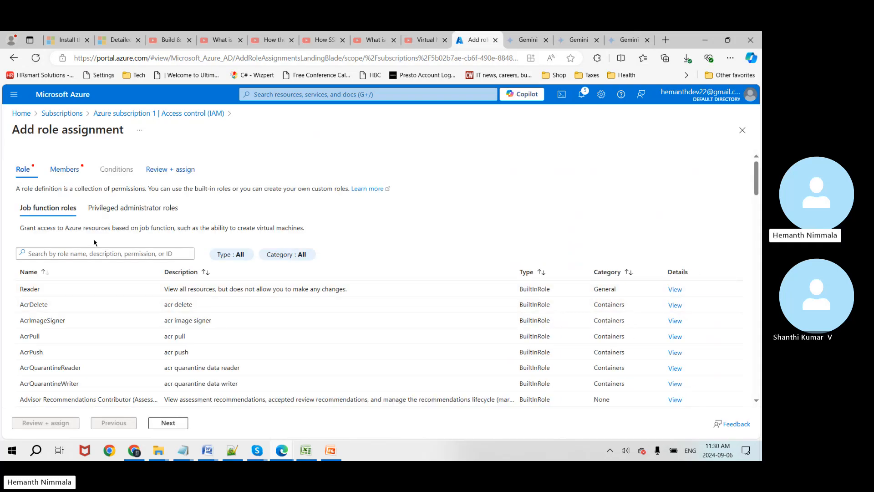
click(120, 209)
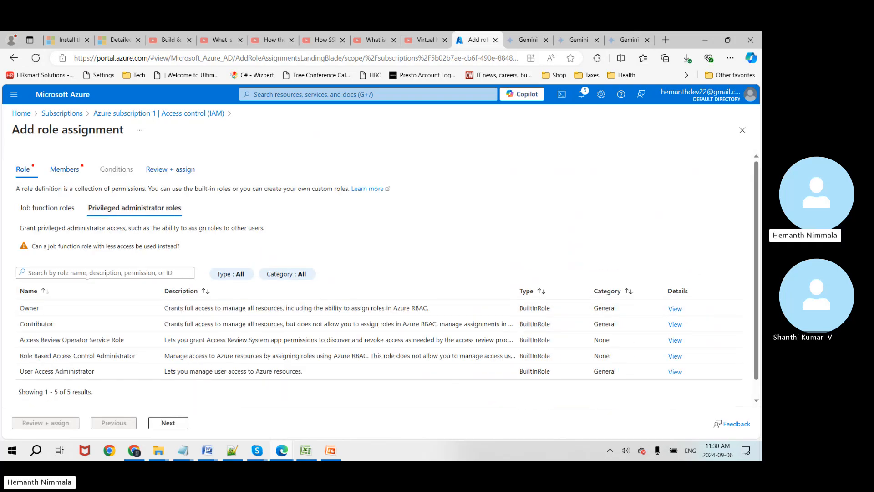
click(74, 312)
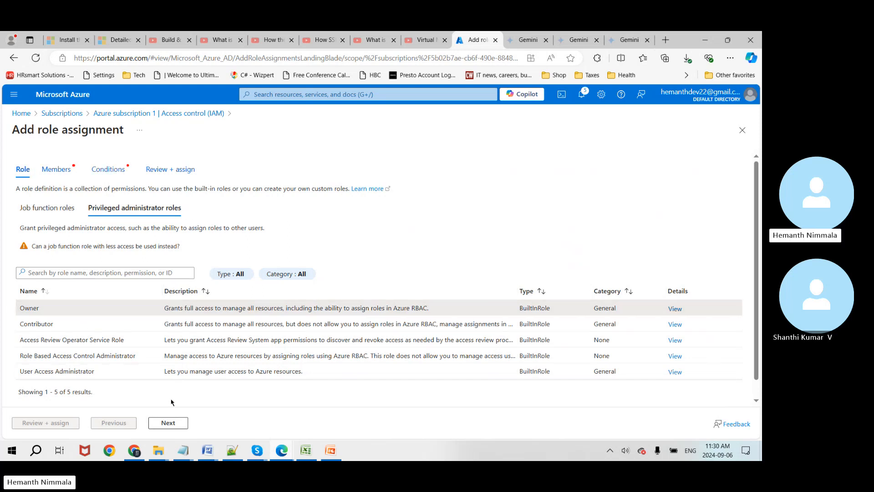
click(168, 423)
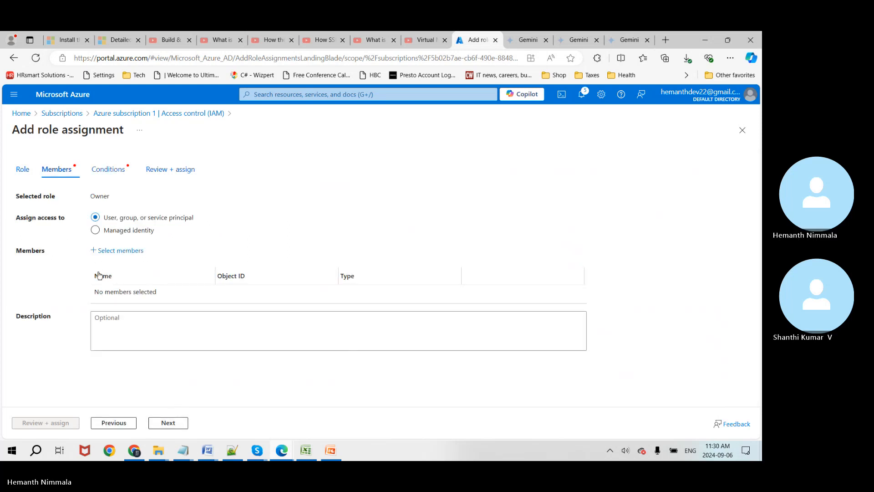
click(110, 252)
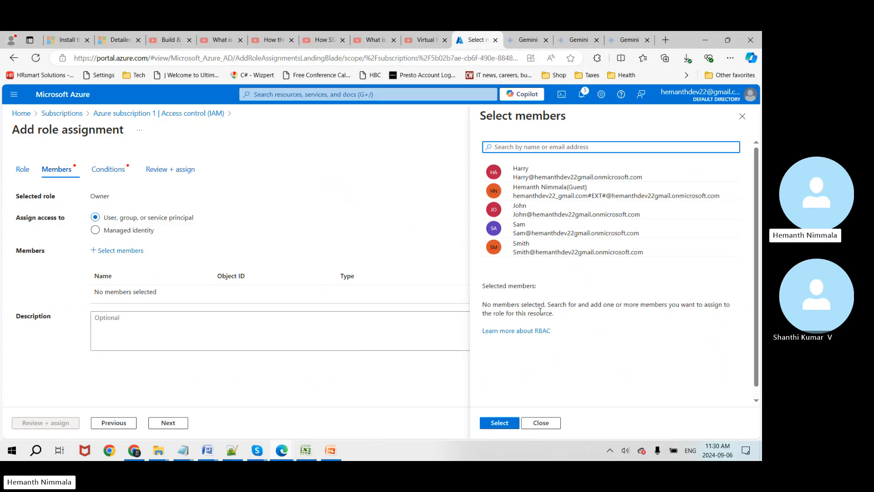
click(577, 210)
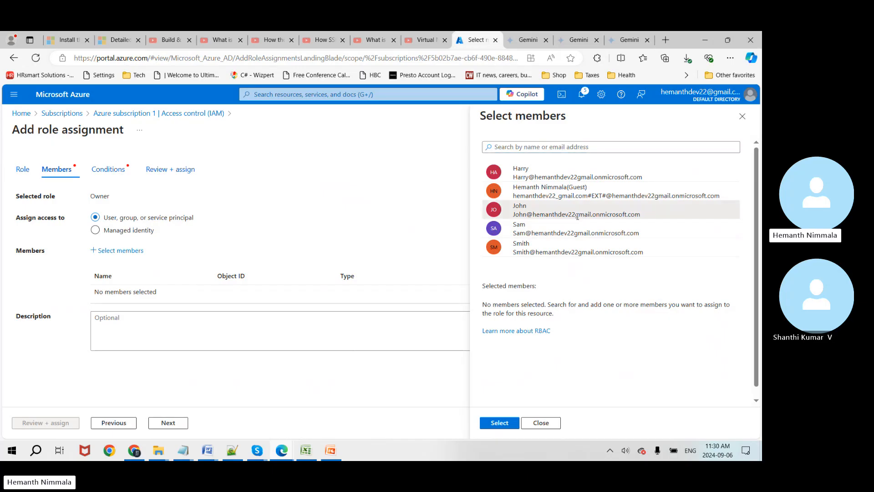
click(577, 249)
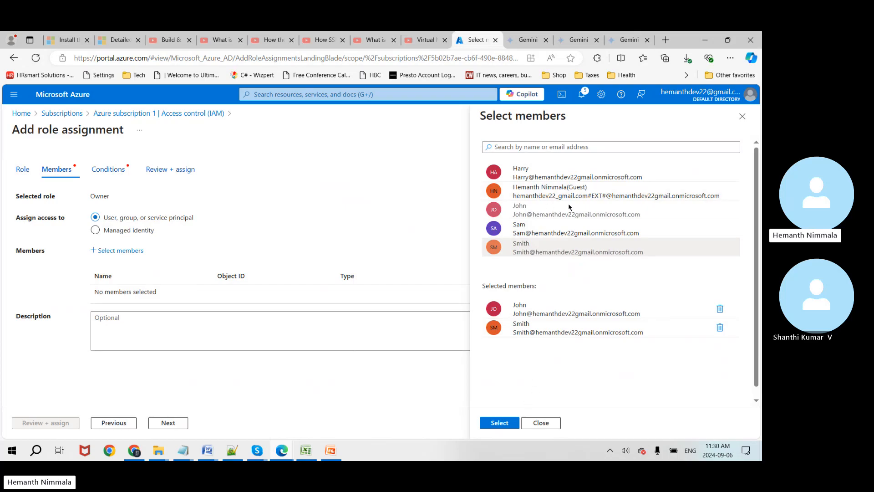
click(498, 424)
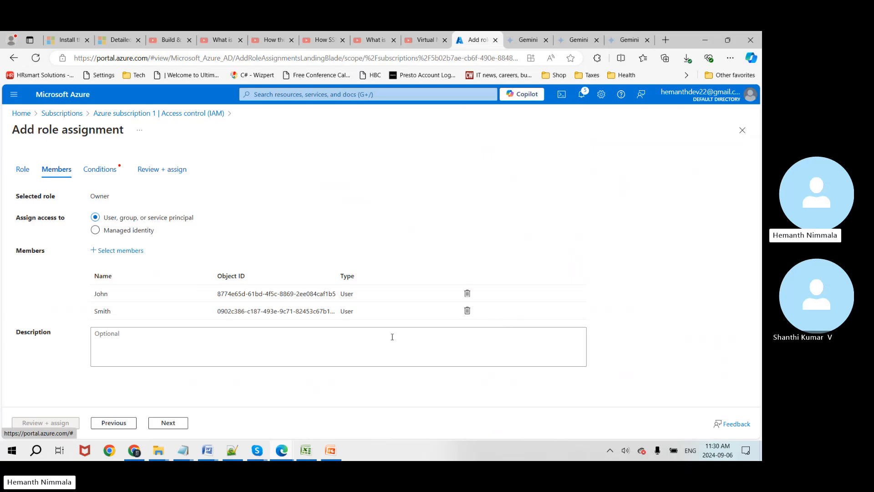
Step: Allow the new Owners to assign all roles and create the assignment
click(168, 423)
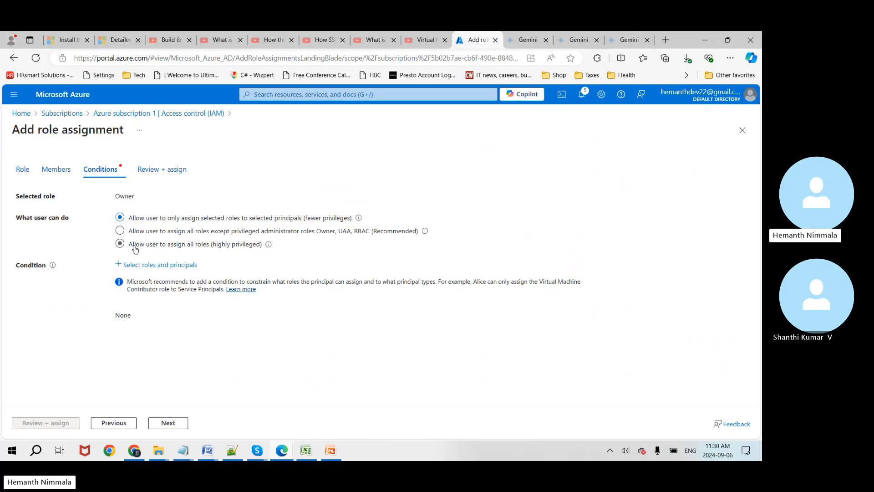
click(120, 245)
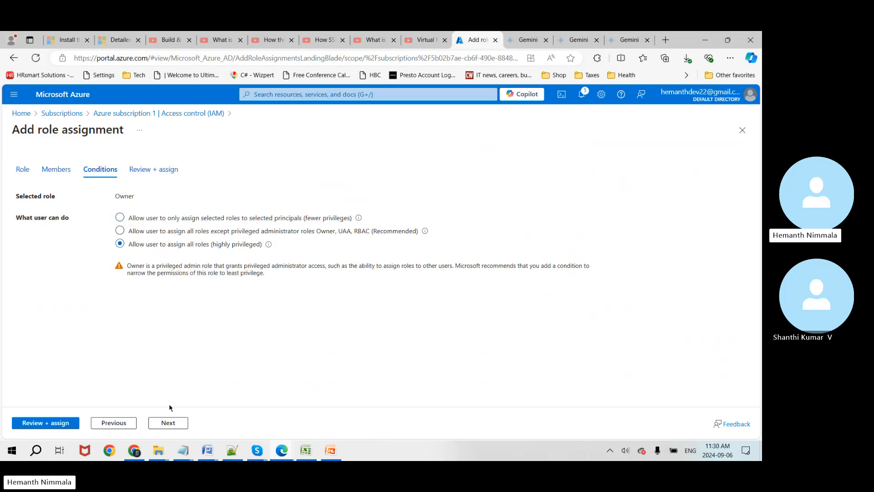
click(173, 423)
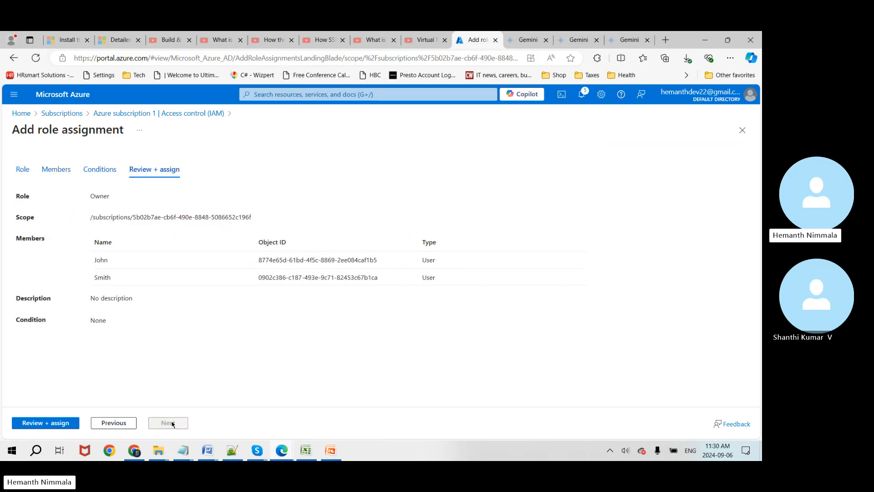
click(66, 423)
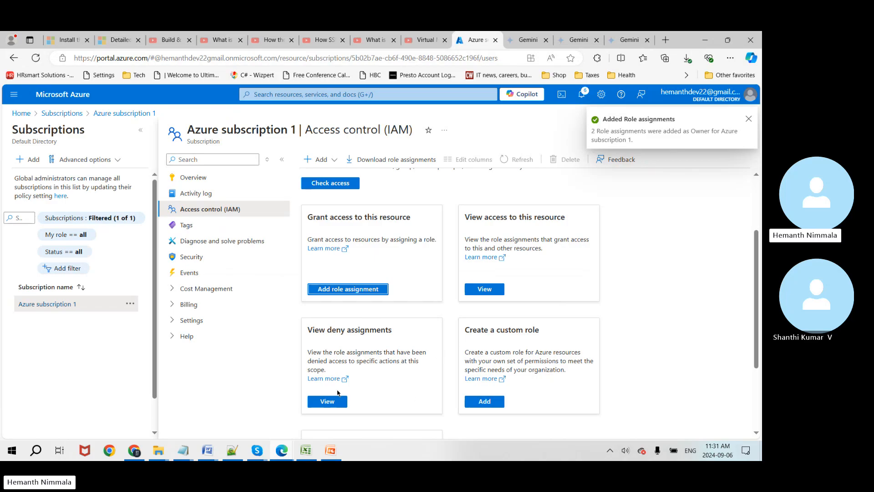
Step: Check the updated list of 10 role assignments, widening the Name column to show full addresses
scroll(419, 339, down, 1)
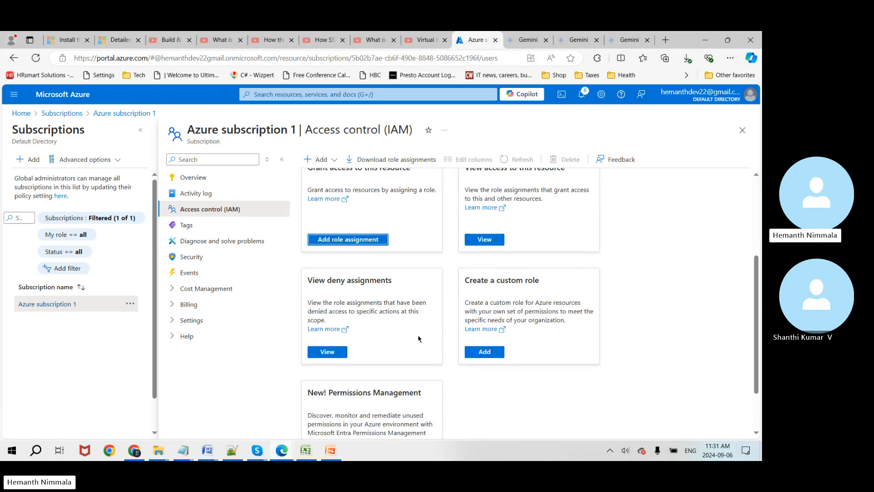
scroll(507, 267, up, 1)
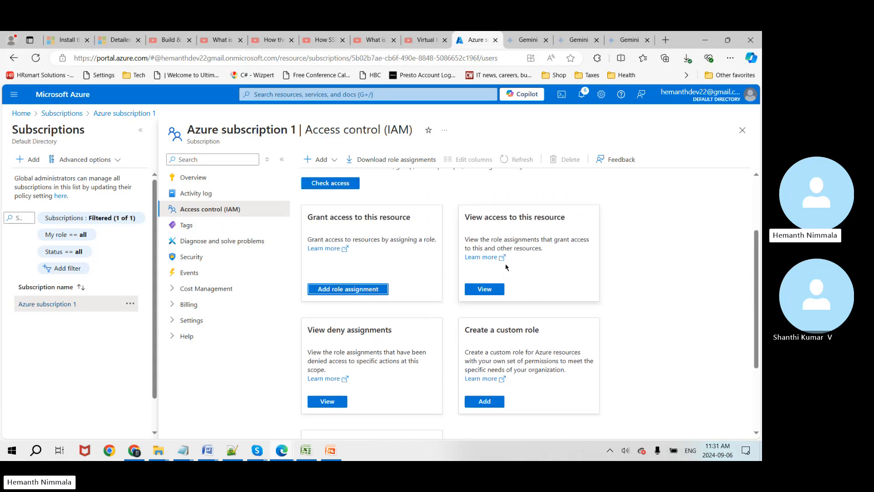
click(487, 291)
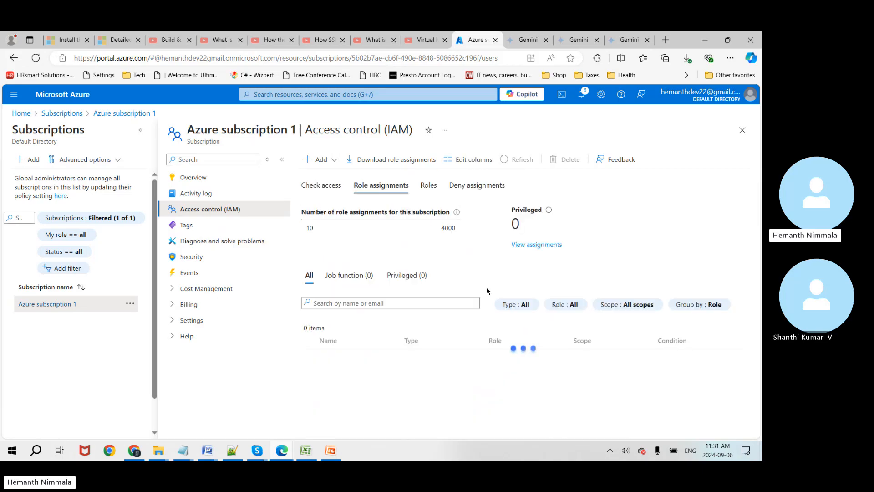
scroll(378, 285, down, 3)
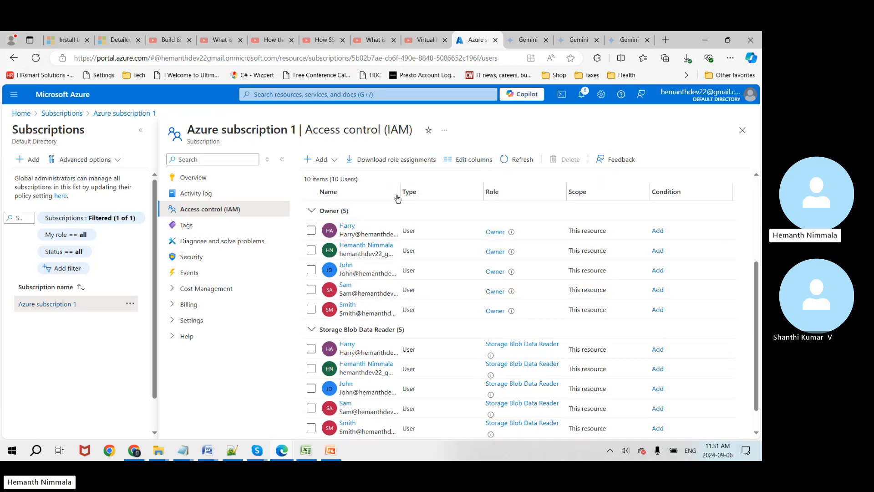
drag(398, 195, 476, 195)
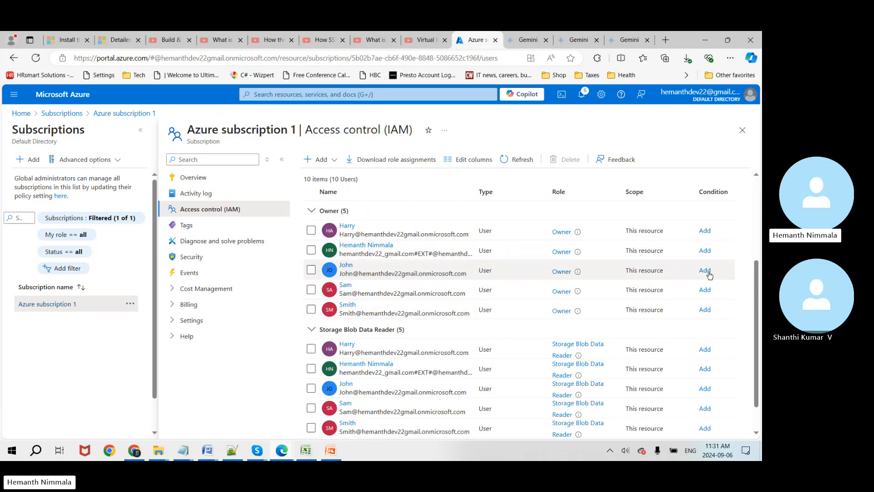
scroll(410, 319, up, 3)
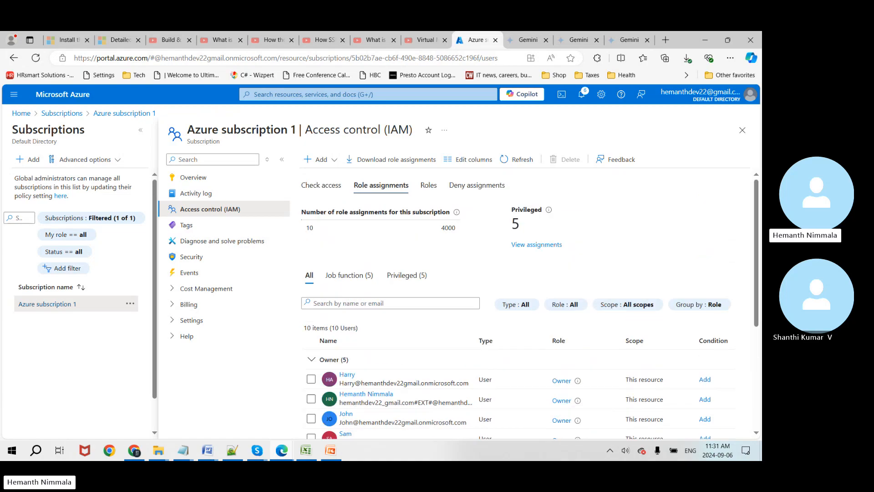
Step: Go back to Home and search the portal for 'stor' to reach Storage accounts
click(60, 118)
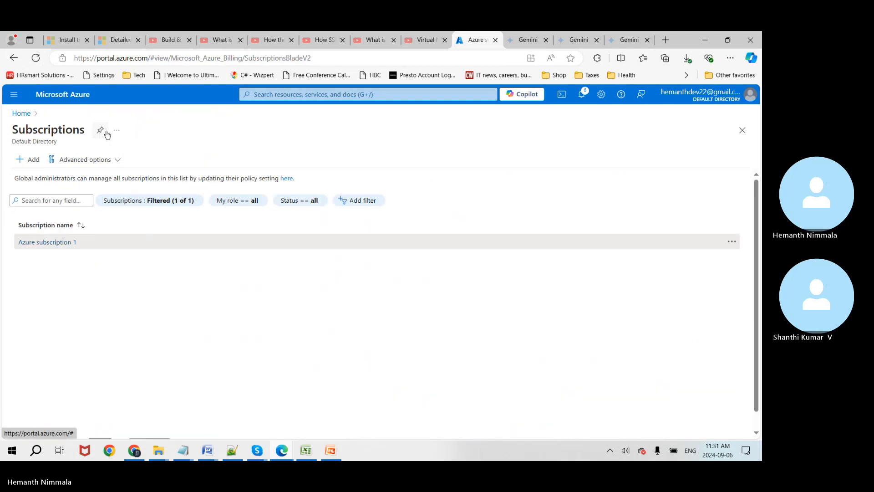
click(21, 114)
click(274, 96)
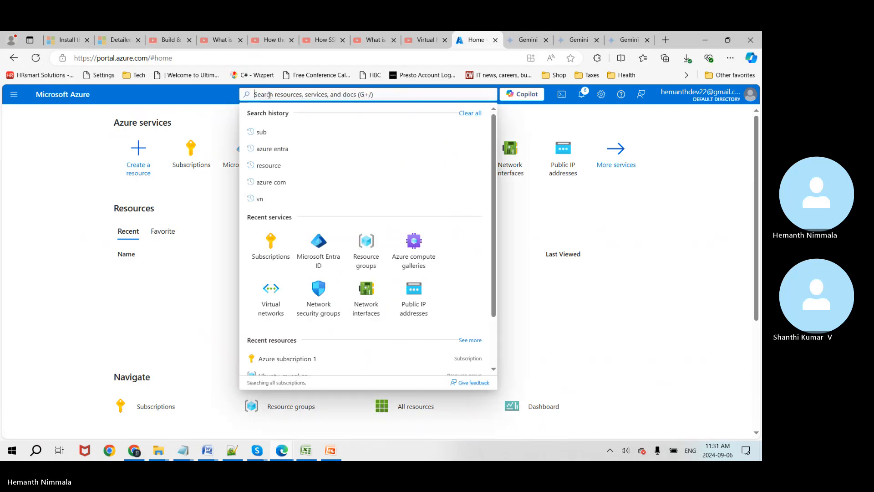
text(stor)
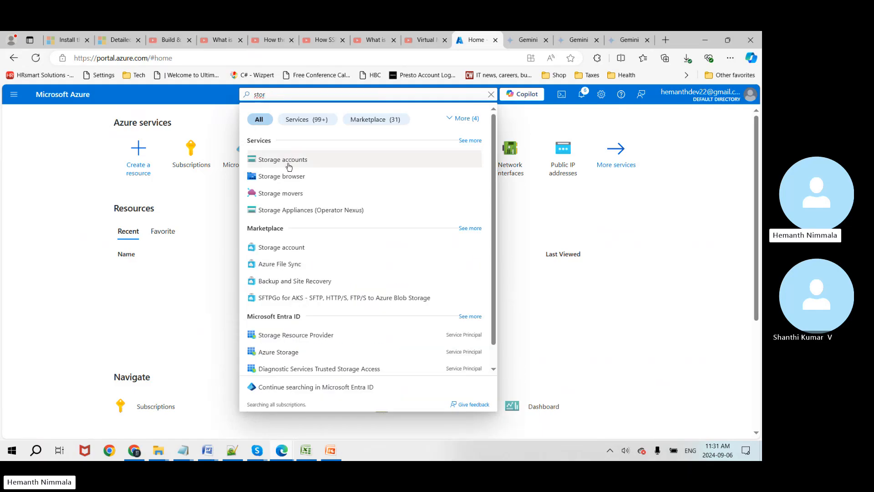
click(280, 160)
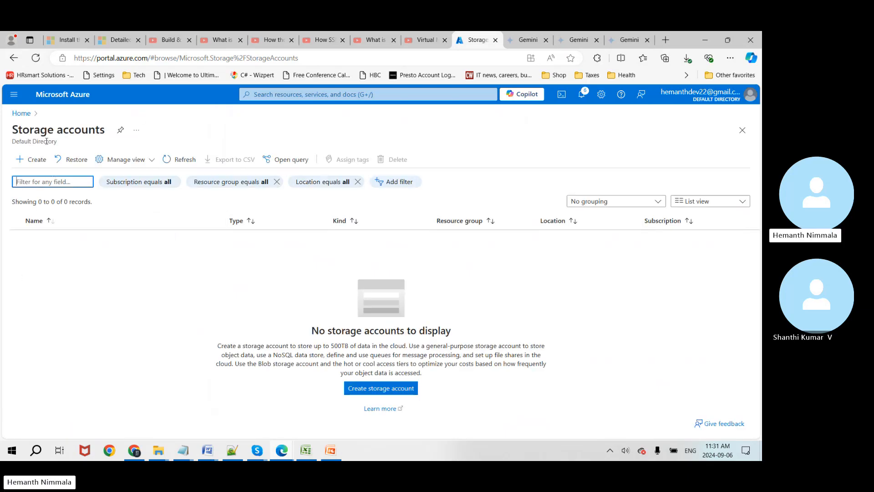
Step: Start a new storage account named excelcsv in the Ubuntu-mysql-rg resource group
click(34, 162)
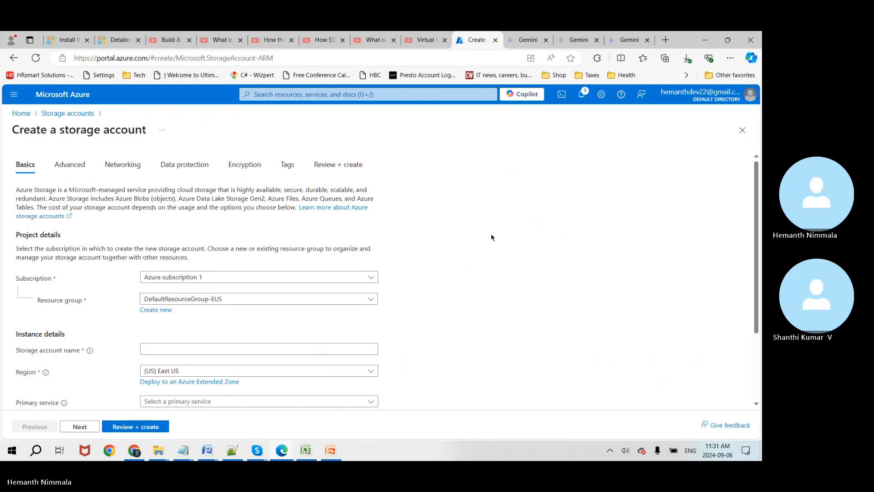
scroll(488, 226, down, 1)
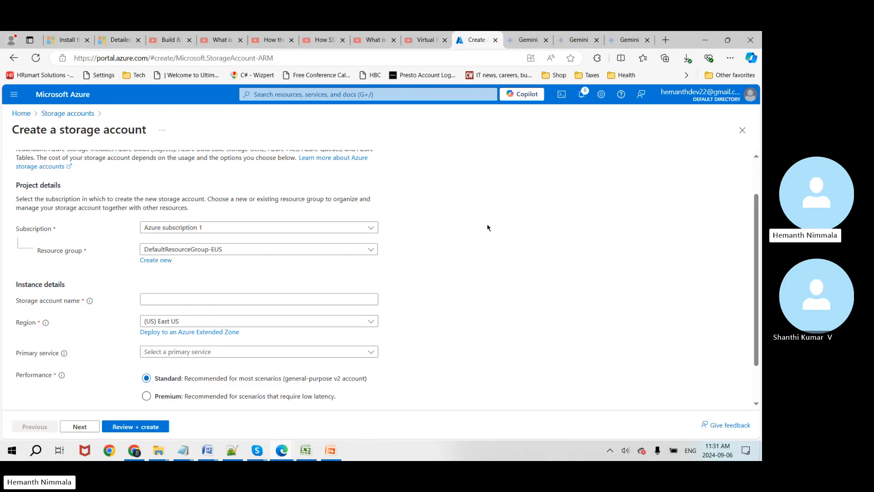
click(367, 254)
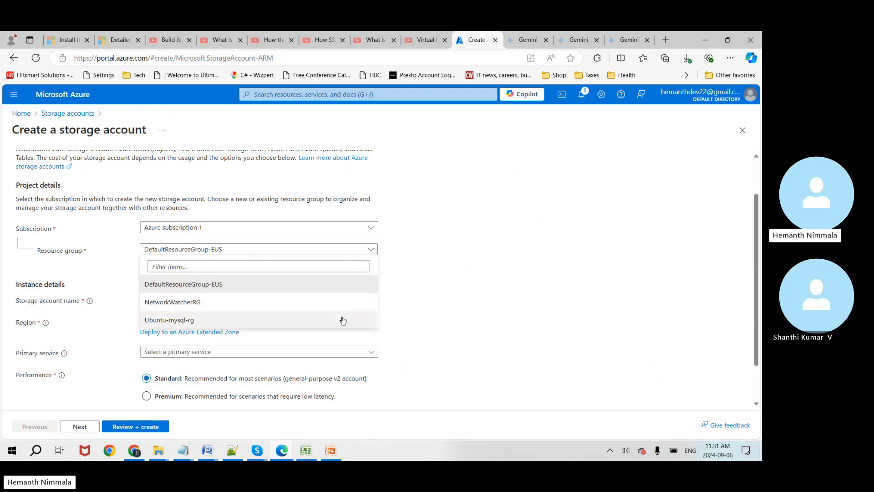
click(332, 318)
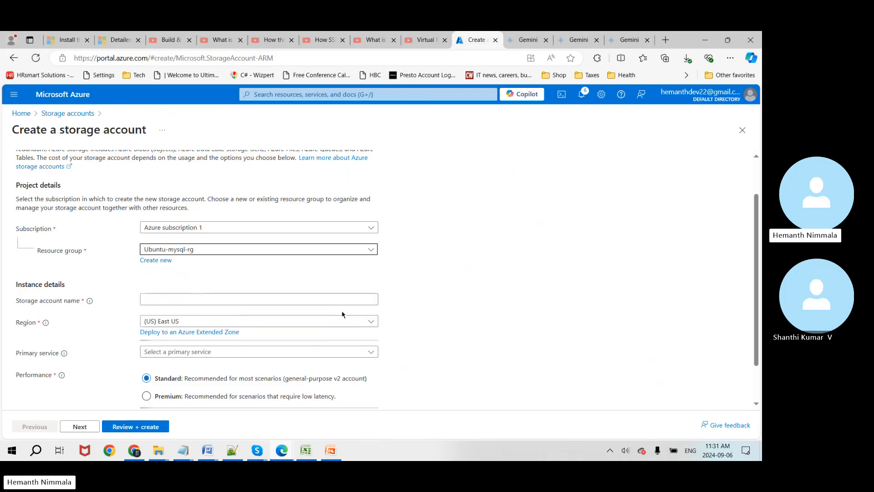
click(256, 299)
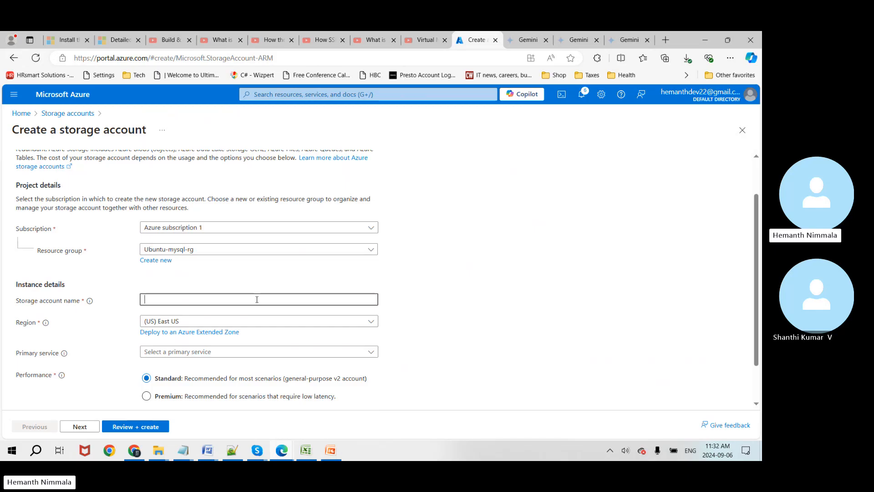
text(Em)
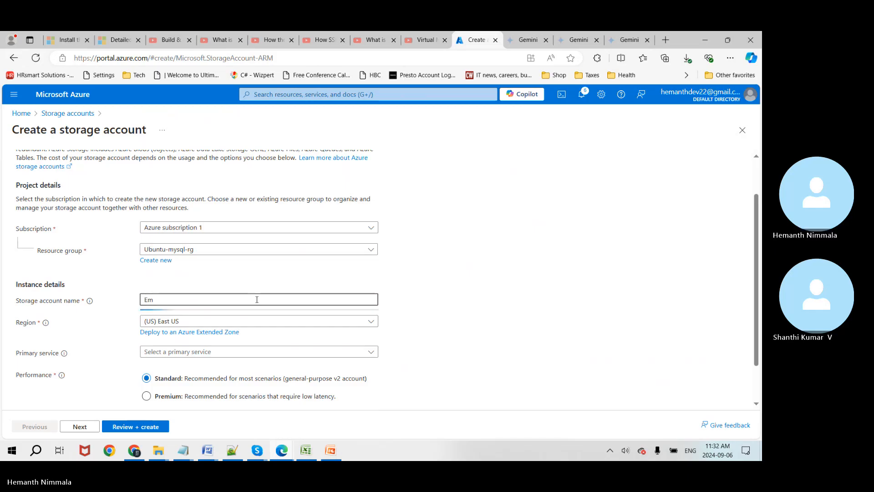
text(p)
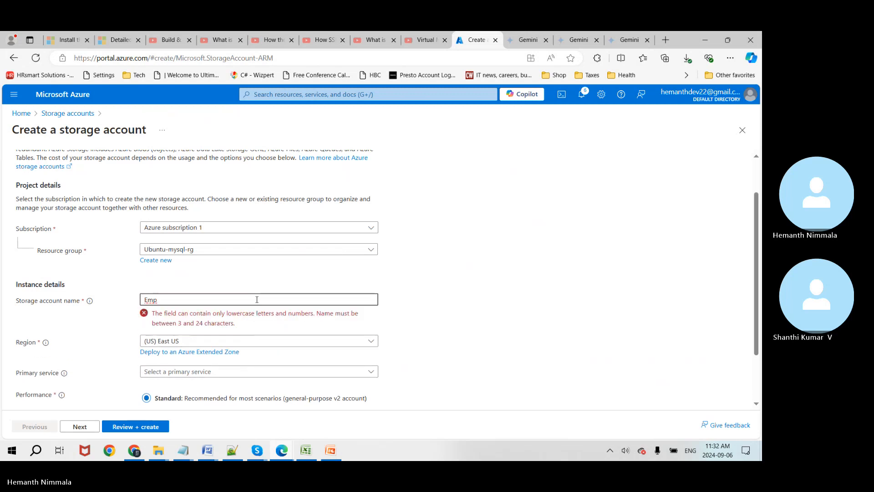
text(o)
text(l)
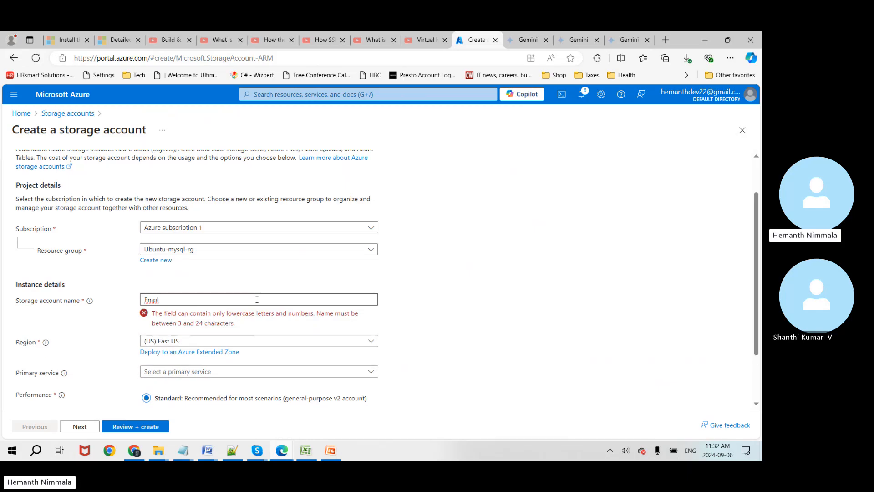
key(ctrl+a)
text(Excel)
key(ctrl+a)
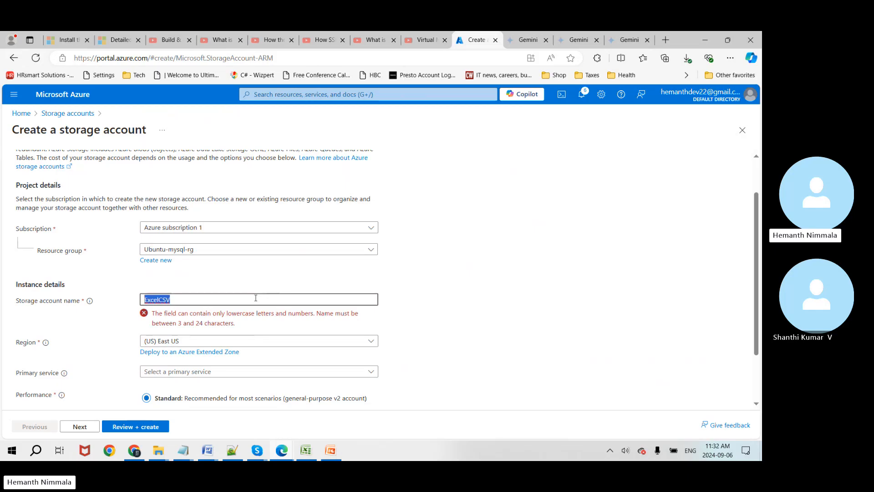
text(exce)
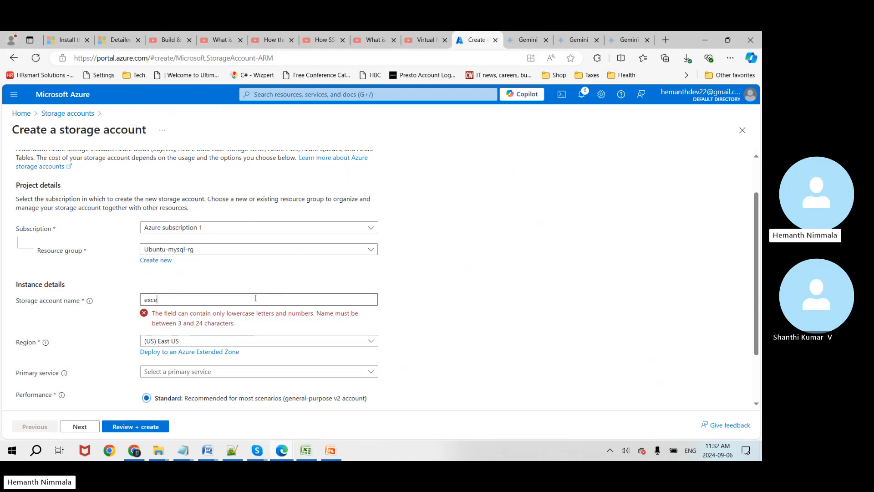
text(lcsv)
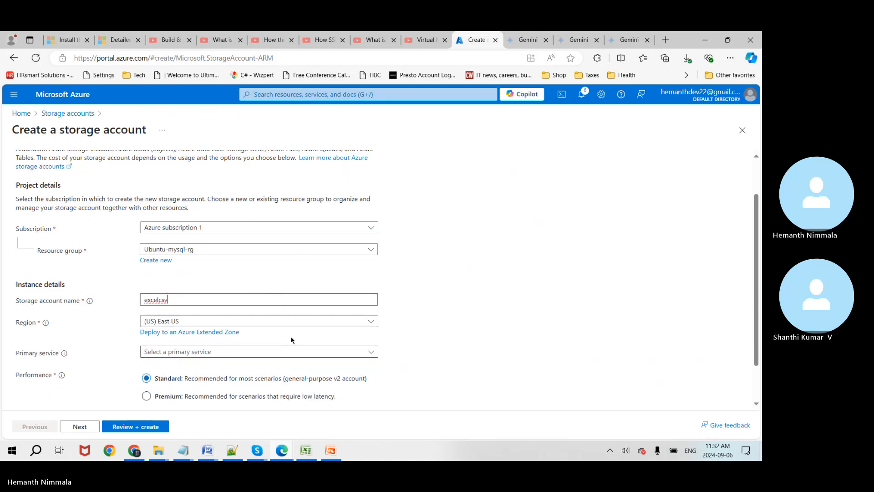
click(419, 307)
Step: Set redundancy to locally-redundant storage (LRS) and select the excelcsv name for copying
scroll(413, 302, down, 1)
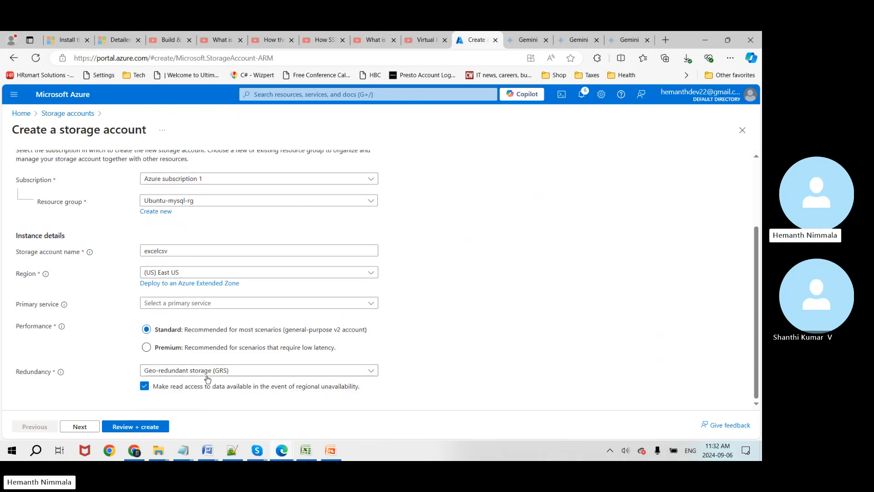
click(352, 371)
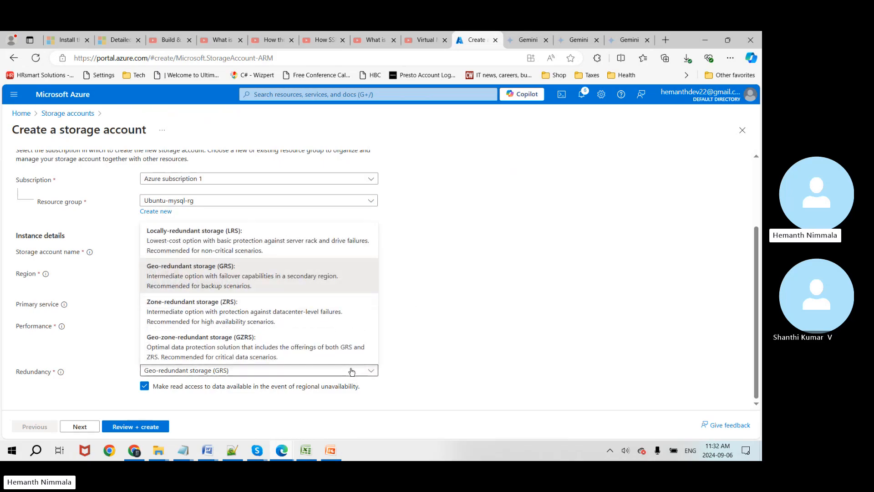
click(302, 243)
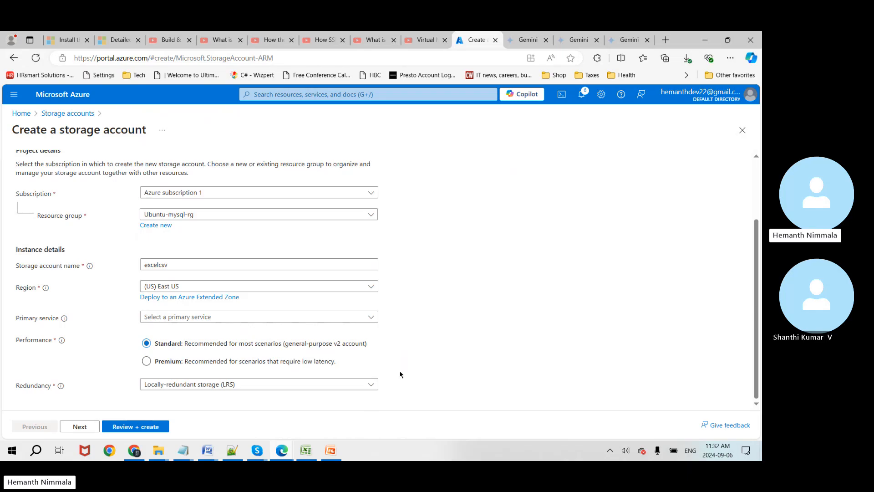
click(82, 428)
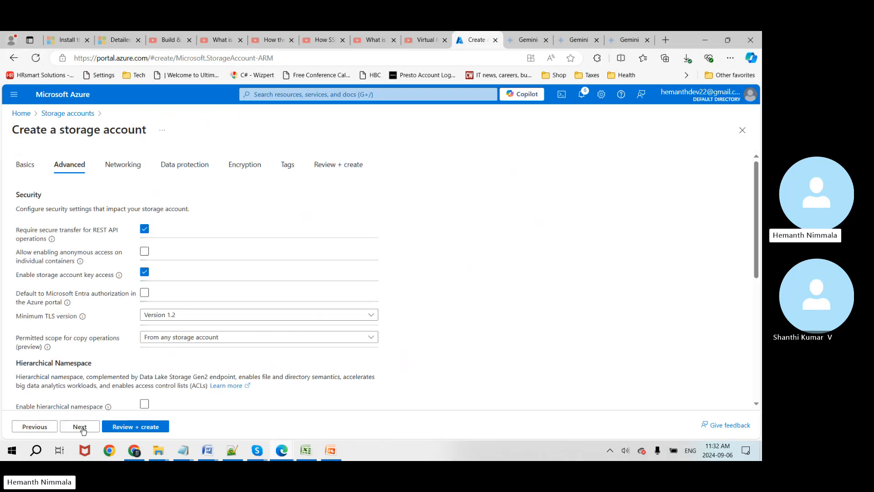
click(48, 427)
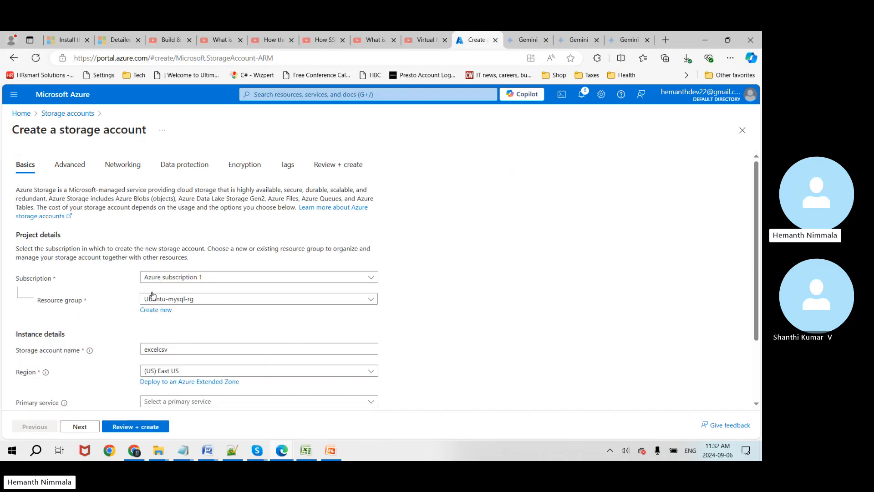
double_click(160, 349)
key(ctrl+c)
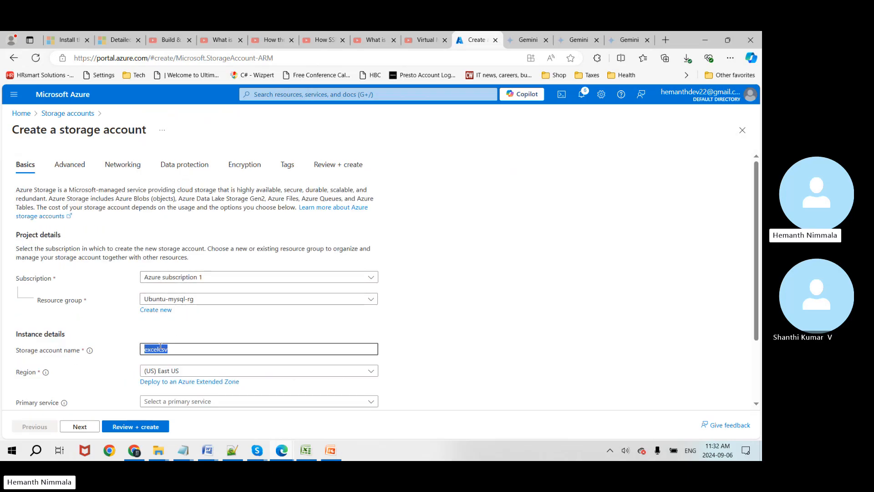
Step: Paste excelcsv into cell B5 of the Excel artifacts sheet and return to the Azure form
click(305, 451)
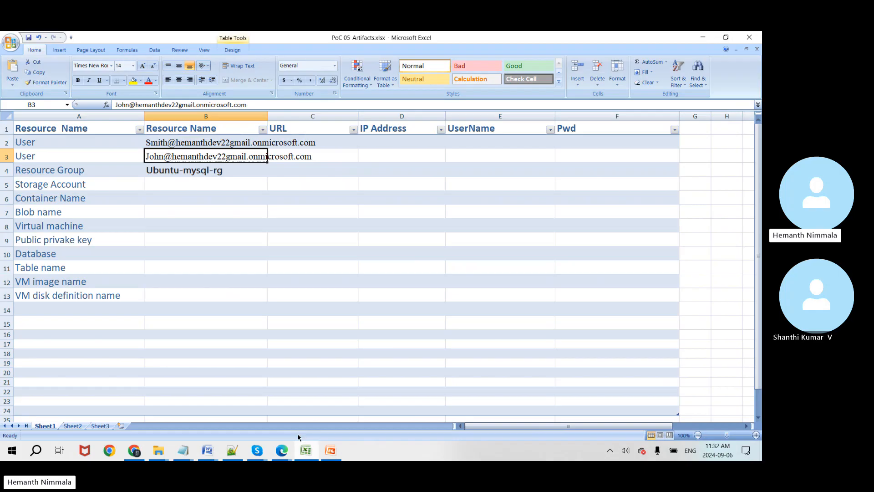
click(172, 186)
key(ctrl+v)
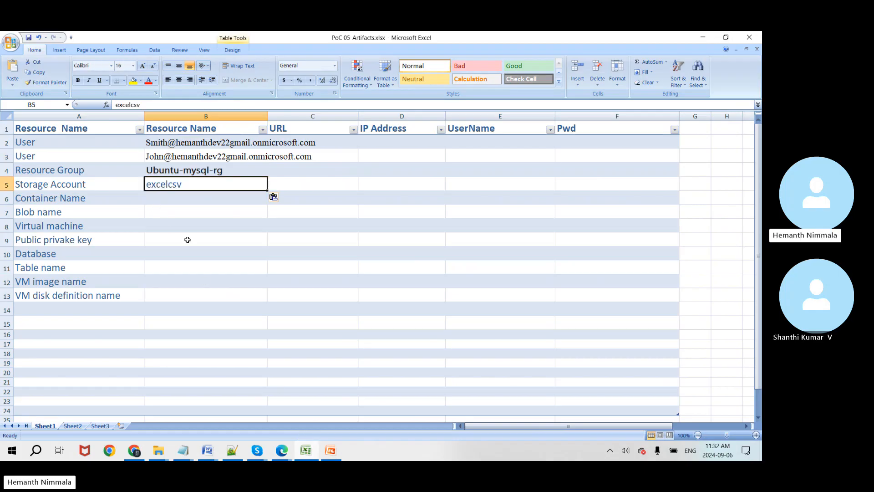
key(alt+Tab)
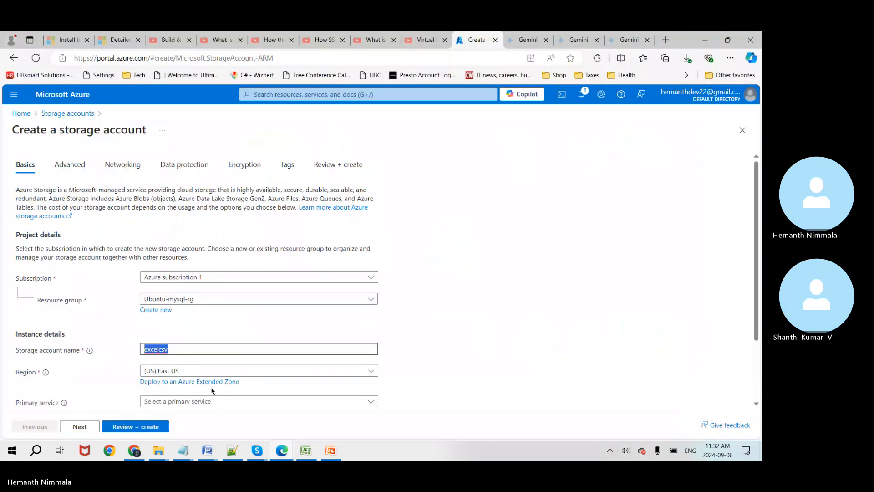
Step: On the Advanced tab, disable storage account key access and choose the Cool access tier
click(86, 427)
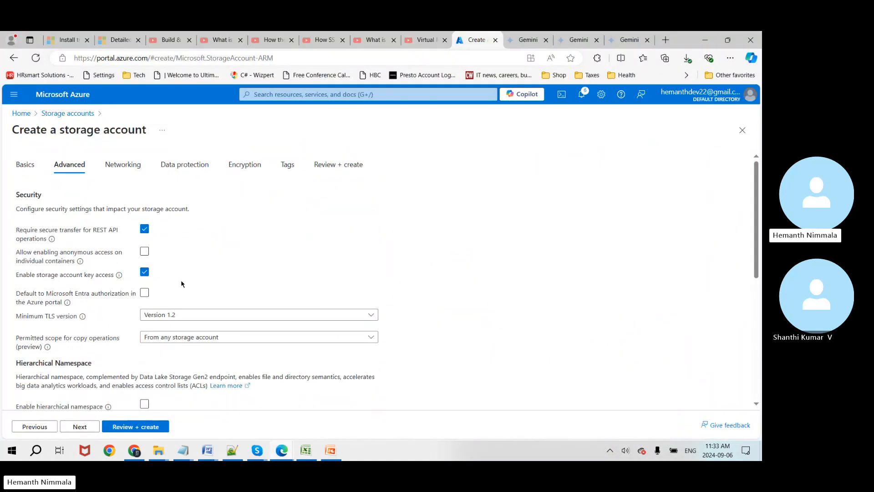
scroll(209, 273, down, 2)
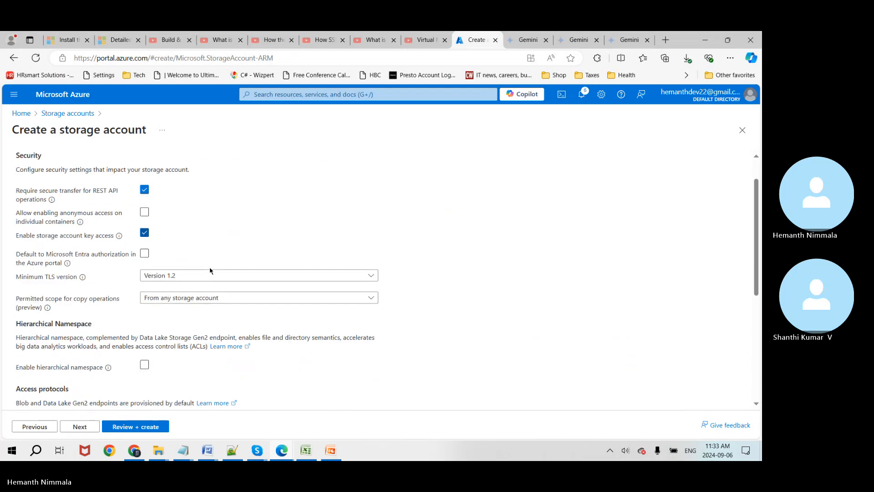
scroll(210, 271, up, 1)
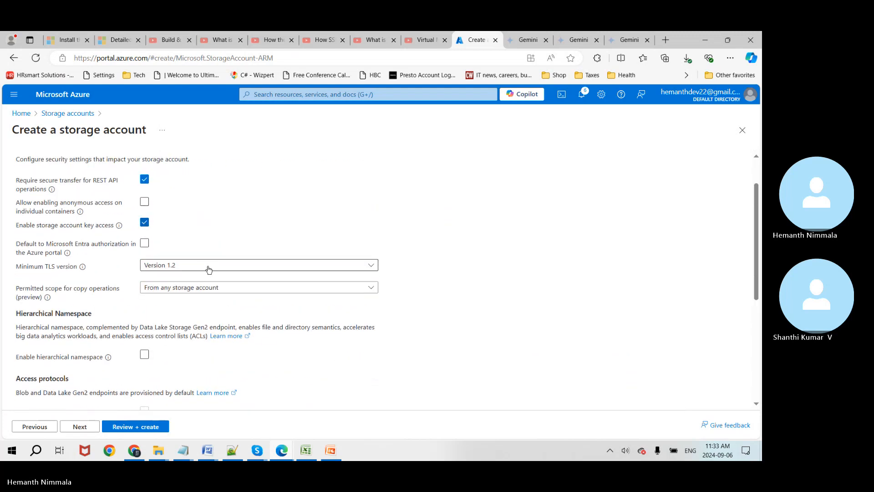
click(149, 223)
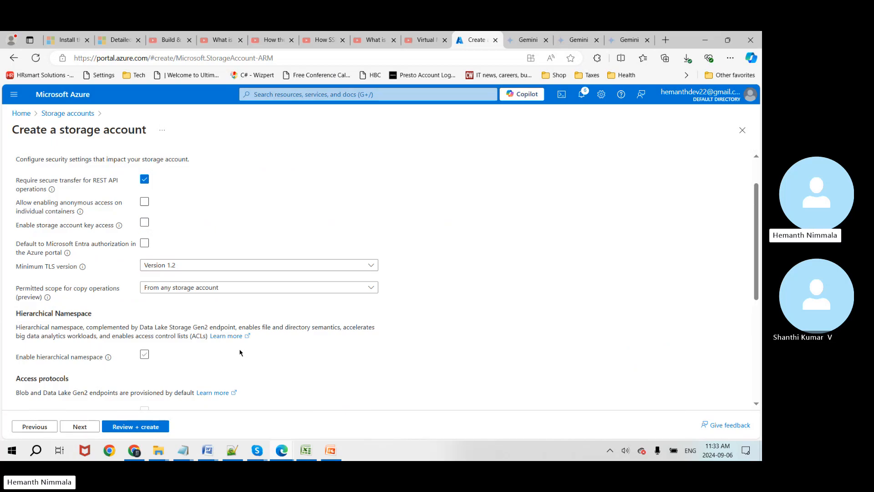
scroll(240, 352, down, 2)
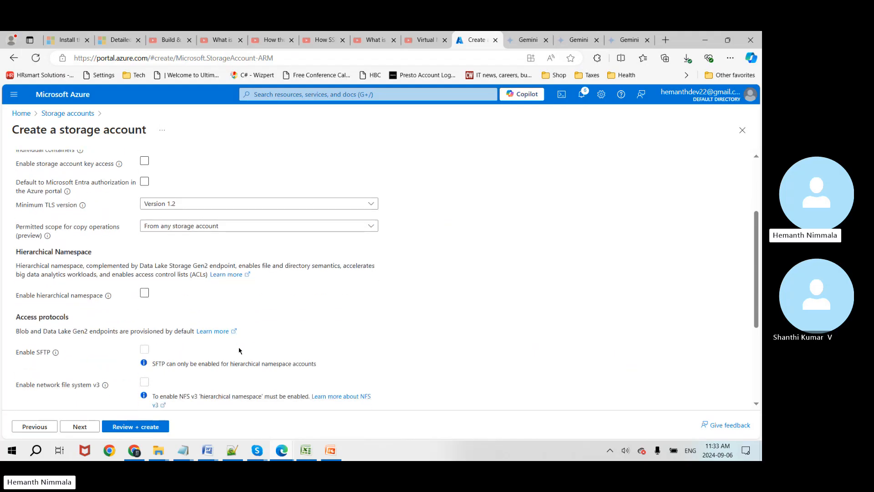
scroll(240, 351, down, 1)
scroll(240, 351, down, 1)
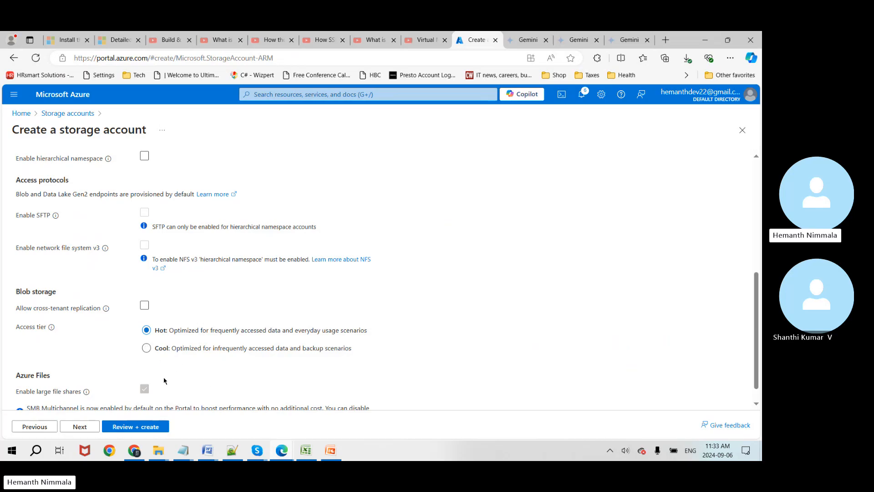
click(147, 348)
scroll(406, 341, down, 1)
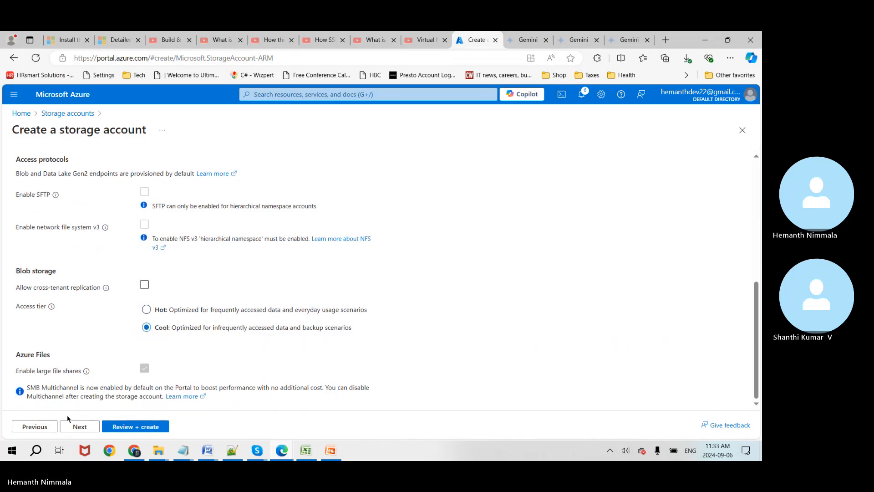
click(79, 427)
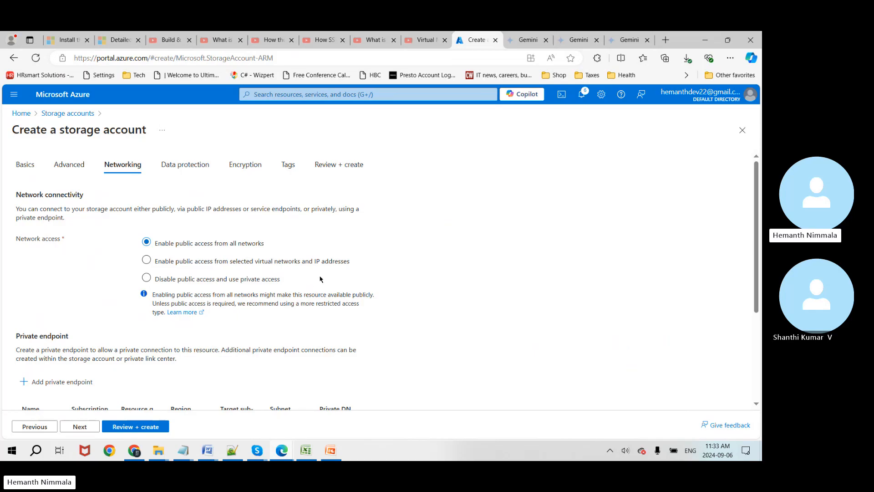
Step: Look over the Networking options, then go to the Data protection settings
scroll(351, 291, down, 1)
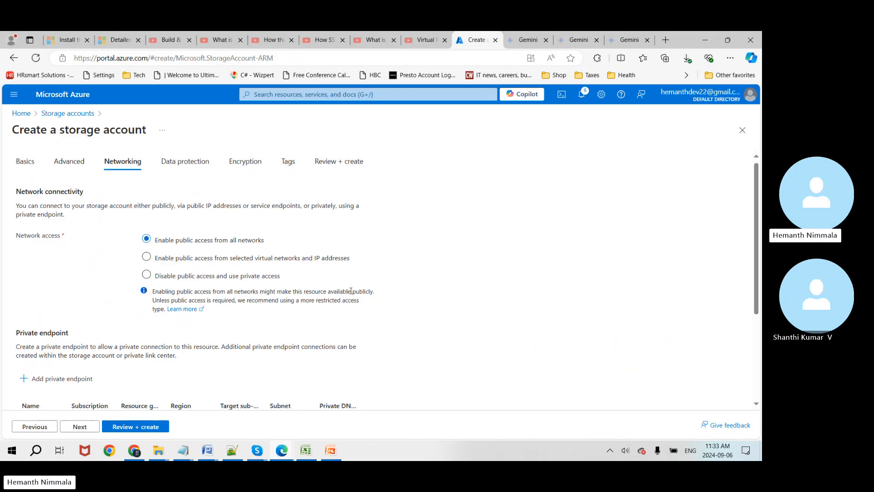
scroll(351, 290, down, 1)
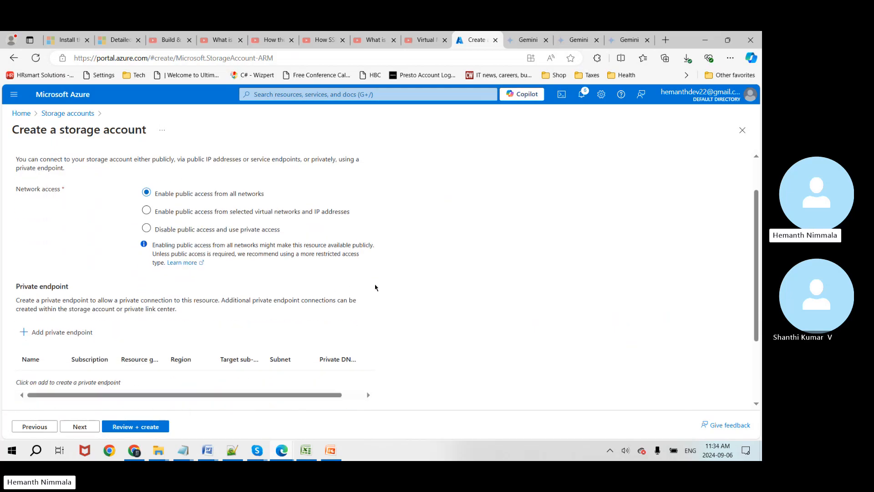
scroll(386, 300, down, 2)
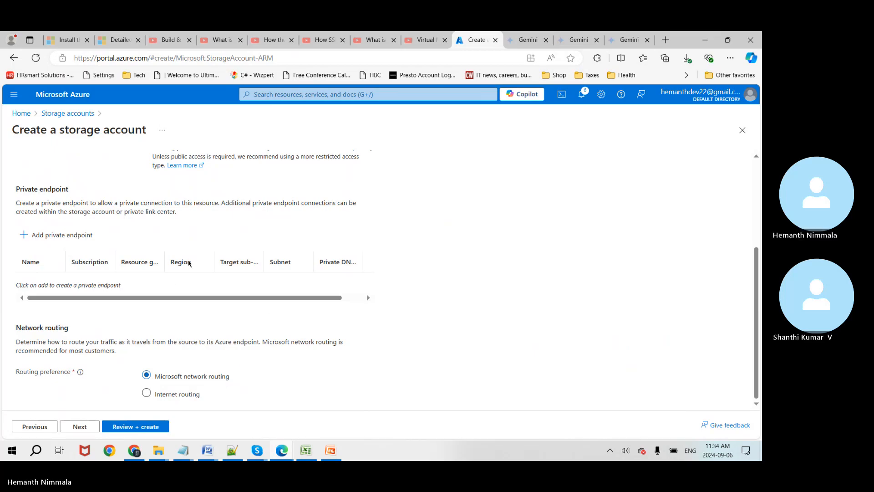
scroll(209, 319, up, 5)
click(196, 168)
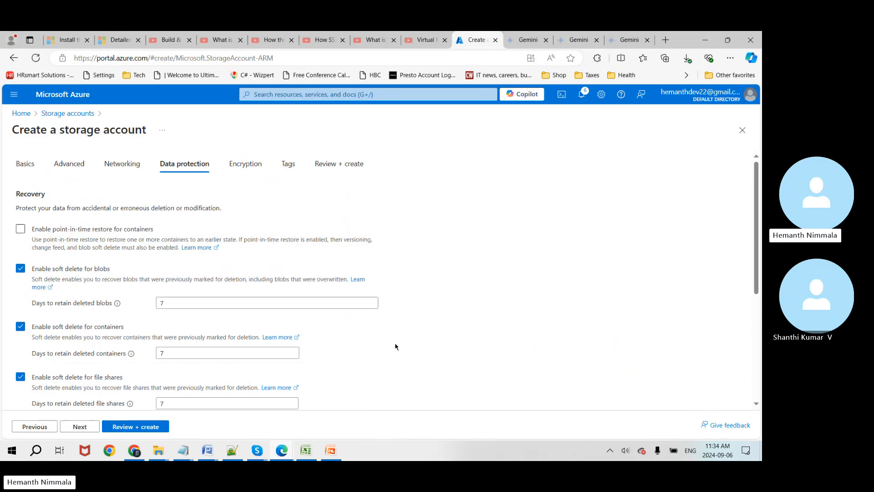
Step: Leave Data protection, Encryption and Tags at their defaults and validate the excelcsv settings for review
scroll(395, 347, down, 1)
scroll(395, 347, down, 1)
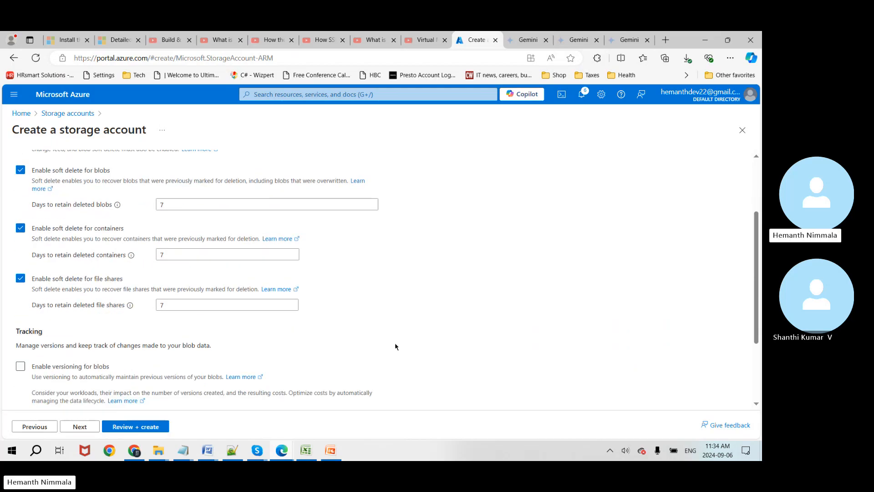
scroll(395, 347, up, 2)
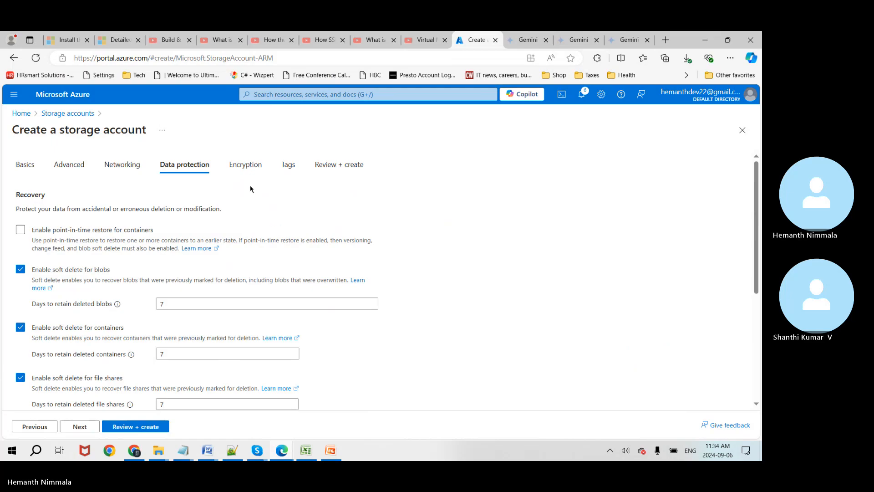
click(243, 167)
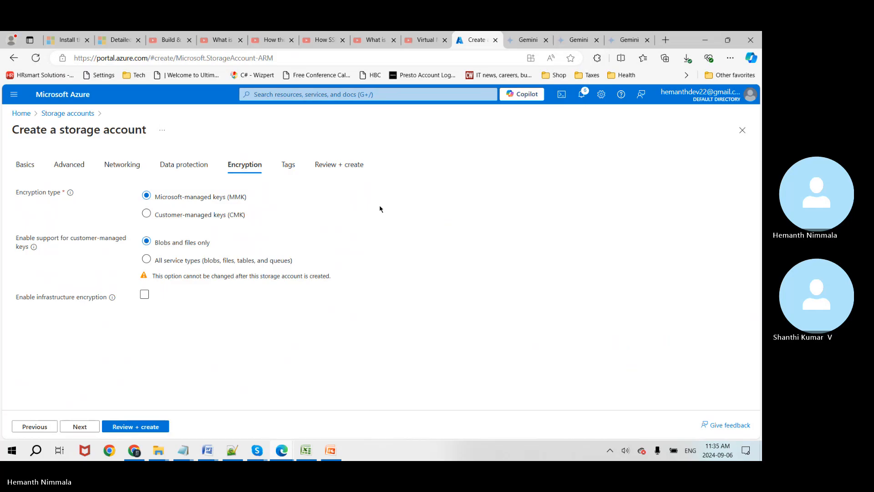
click(287, 165)
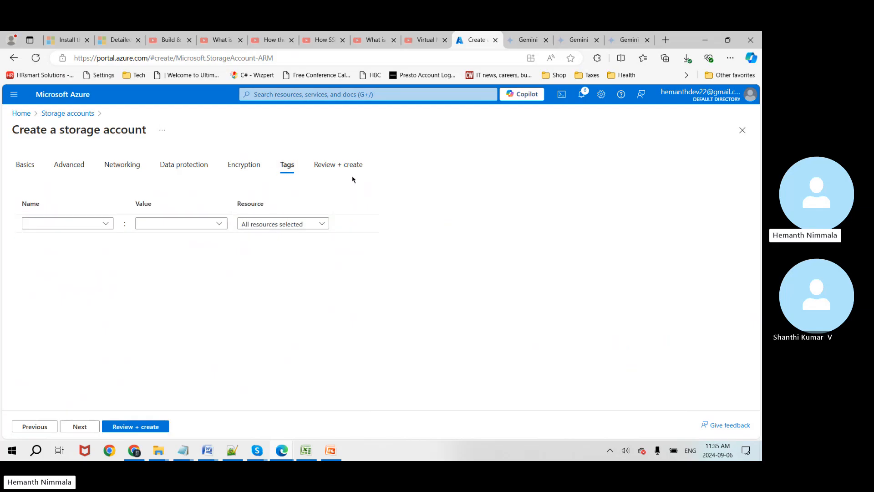
click(340, 169)
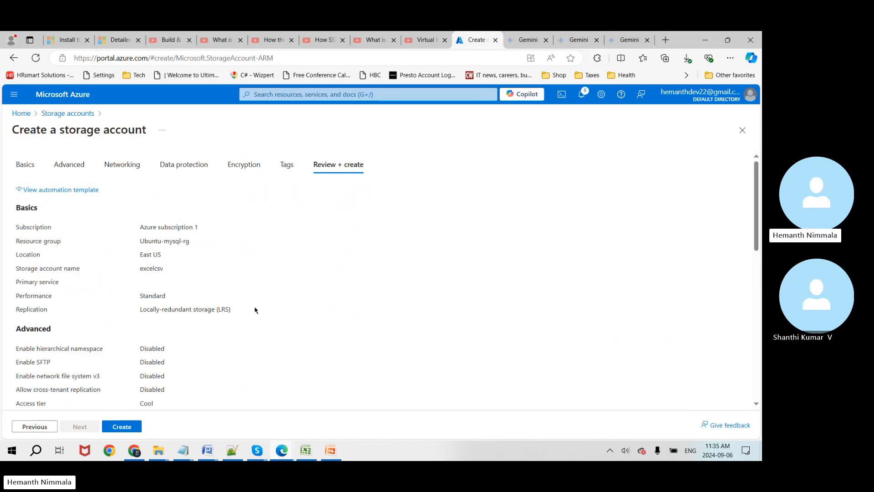
Step: Review the excelcsv storage account summary and create it in Ubuntu-mysql-rg
scroll(254, 308, down, 5)
scroll(254, 309, up, 5)
scroll(252, 306, down, 5)
scroll(218, 323, down, 4)
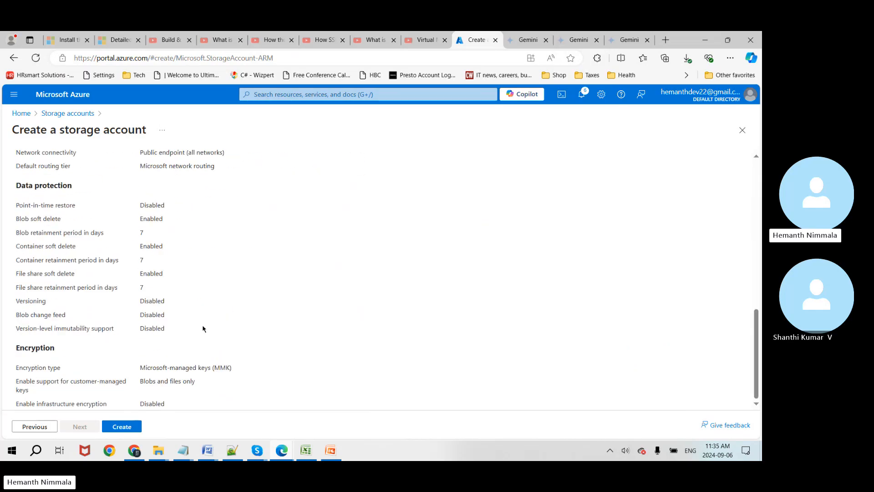
click(122, 426)
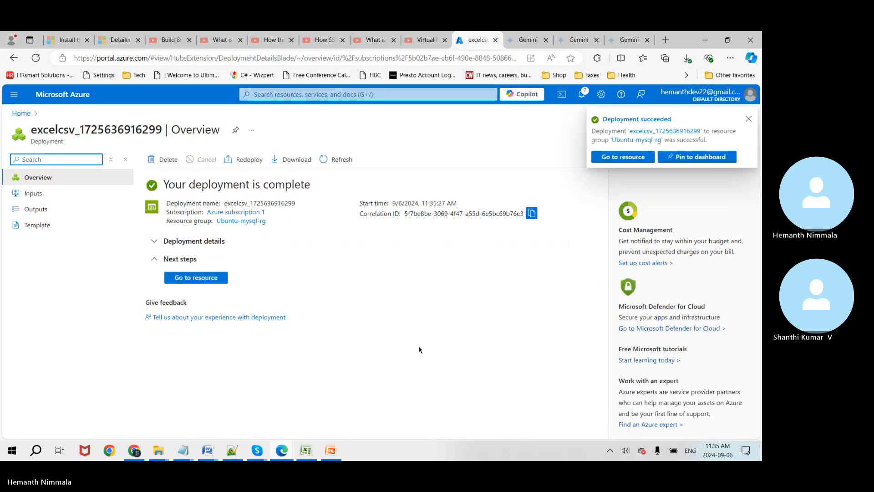
Step: Inspect the deployment's created resources and their status, then go to the excelcsv account
click(156, 242)
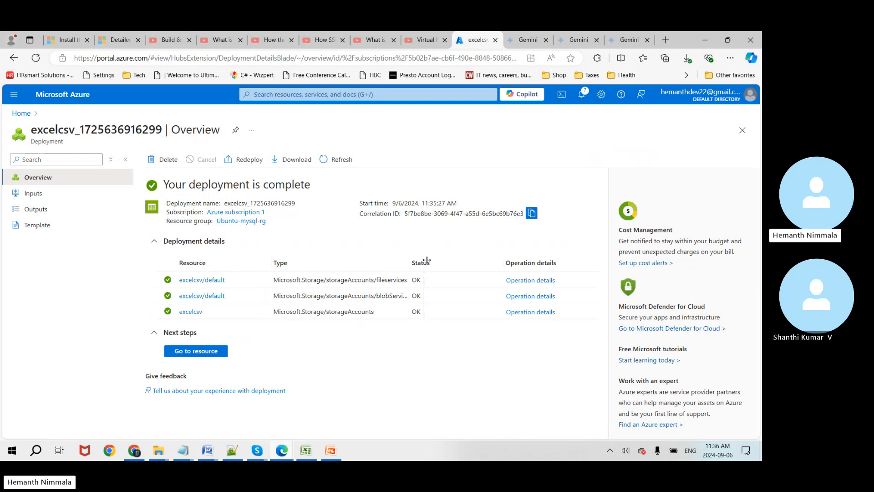
drag(426, 260, 486, 258)
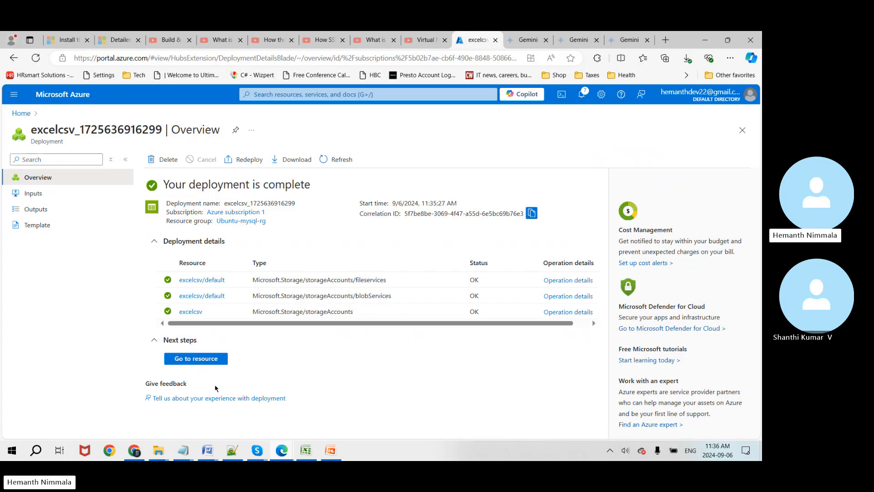
click(209, 359)
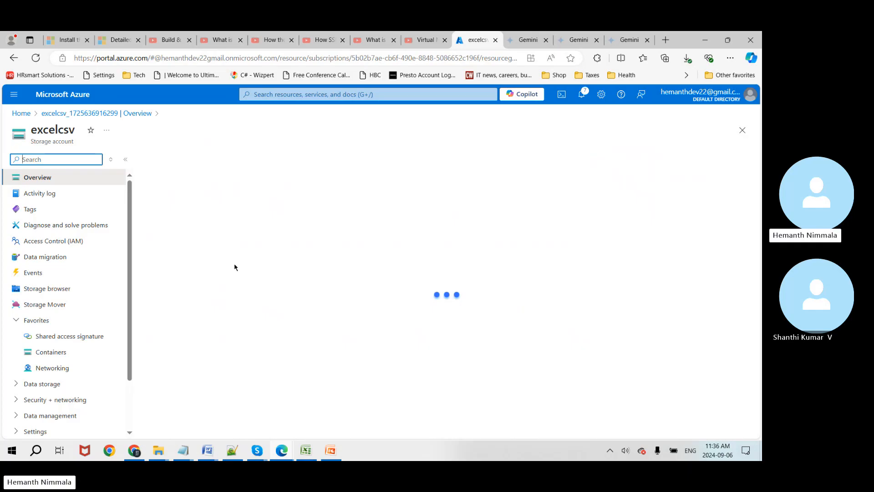
Step: Show the excelcsv account's Containers list, which holds only the private $logs container
drag(130, 308, 137, 360)
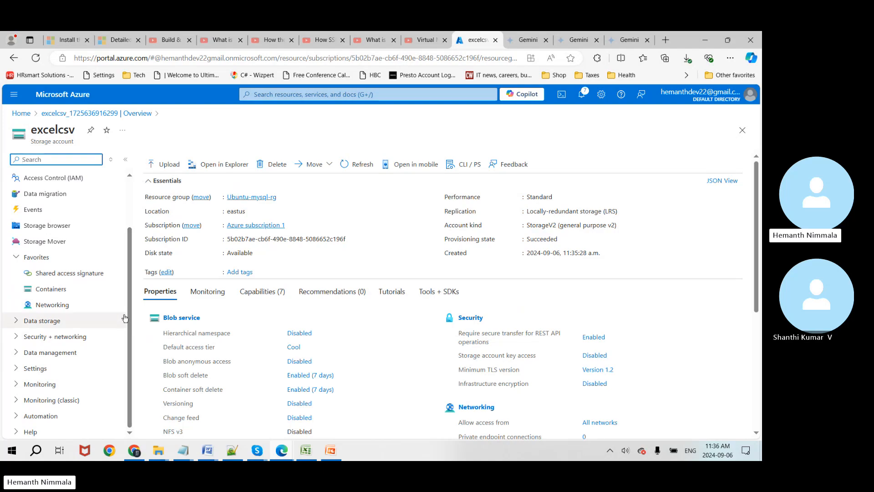
click(53, 287)
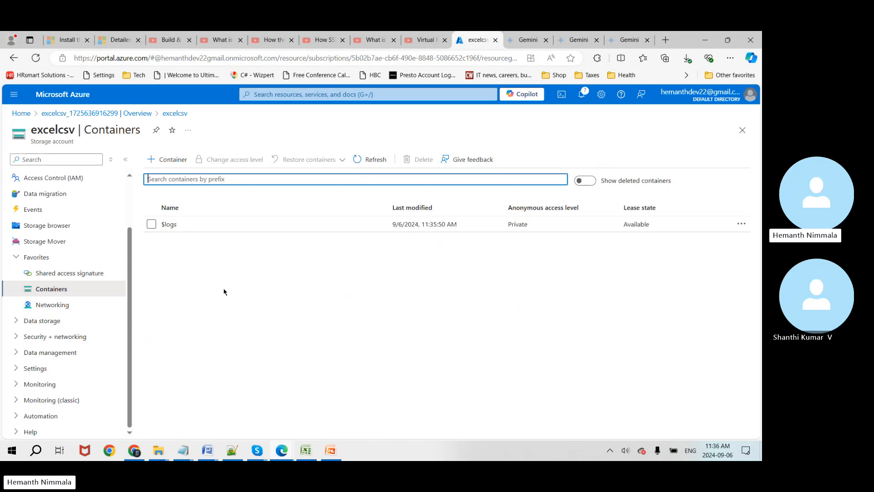
Step: Enter employeecon as the new container name, removing the rejected capital C, and select it
click(177, 168)
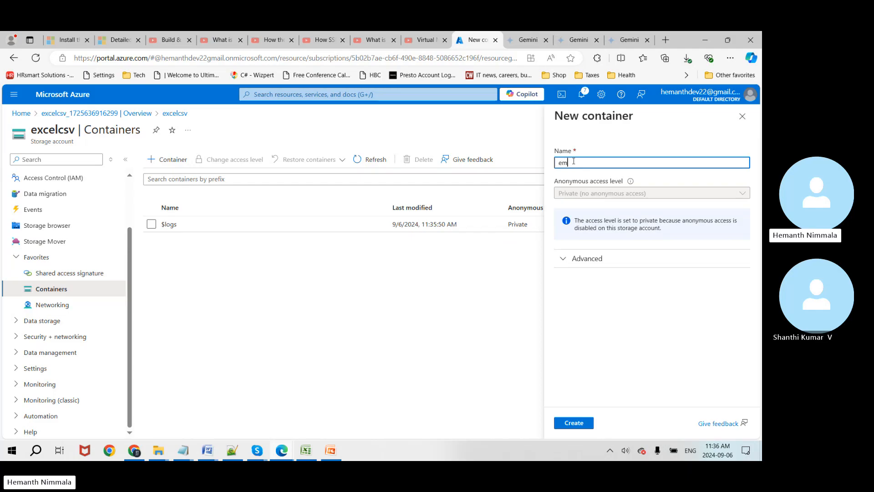
text(p)
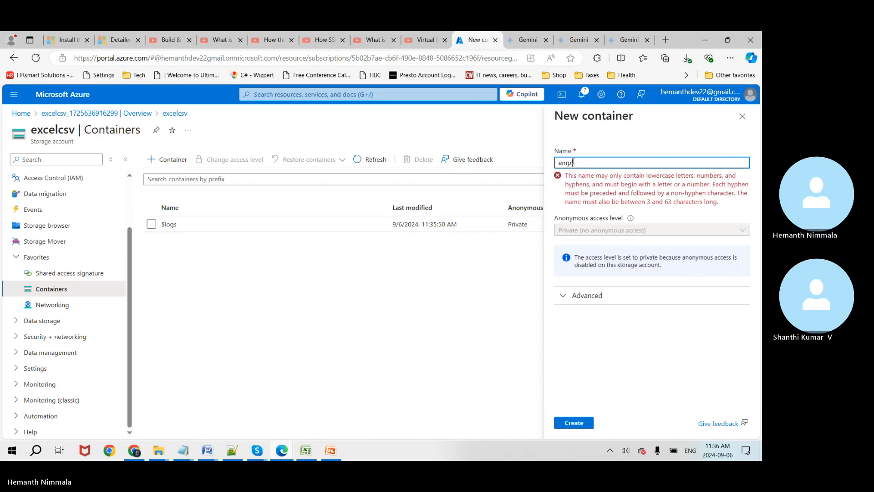
text(loyee)
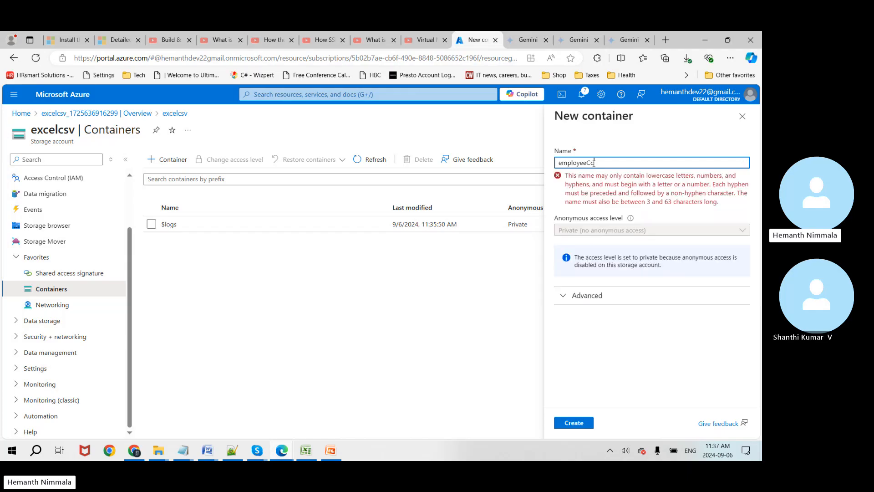
text(Con)
key(Left)
key(Left)
key(BackSpace)
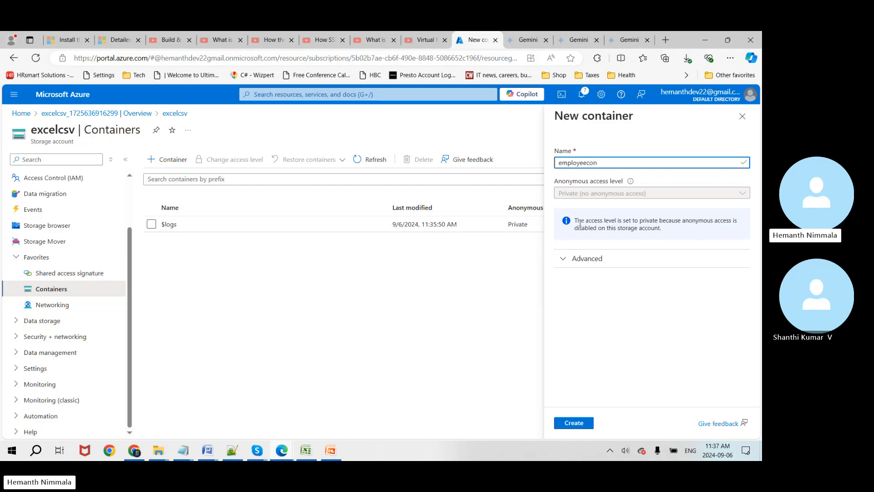
key(ctrl+a)
key(ctrl+c)
Step: Paste employeecon into cell B6 beside Container Name in the Excel artifacts sheet
click(312, 452)
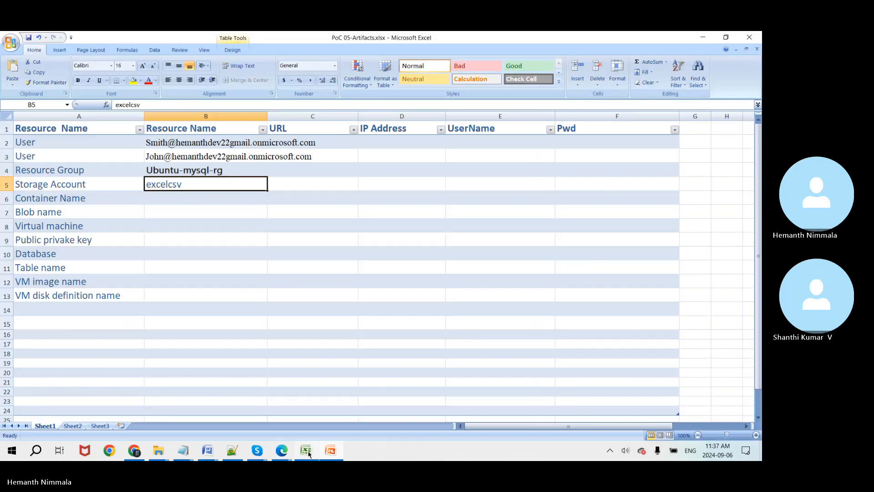
click(168, 203)
key(ctrl+v)
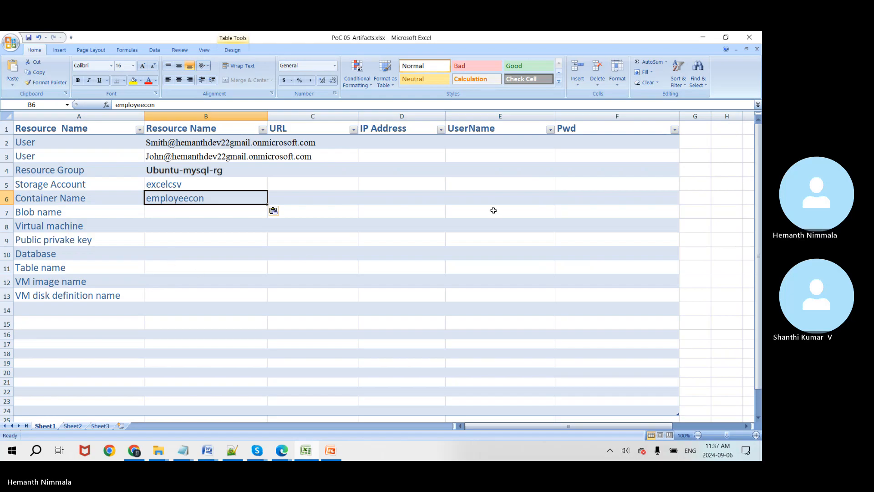
key(alt+Tab)
key(alt+Tab)
key(alt+Tab)
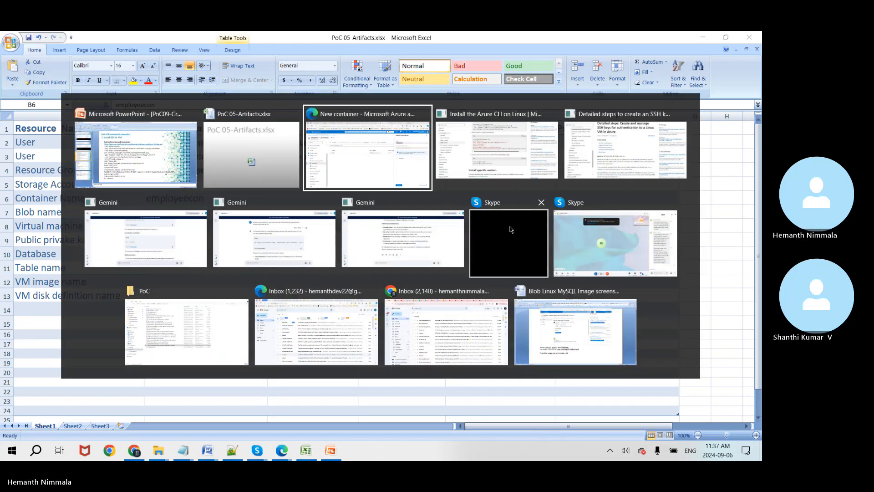
Step: Create the private employeecon container, open it, and bring up its Upload blob pane
key(ctrl+v)
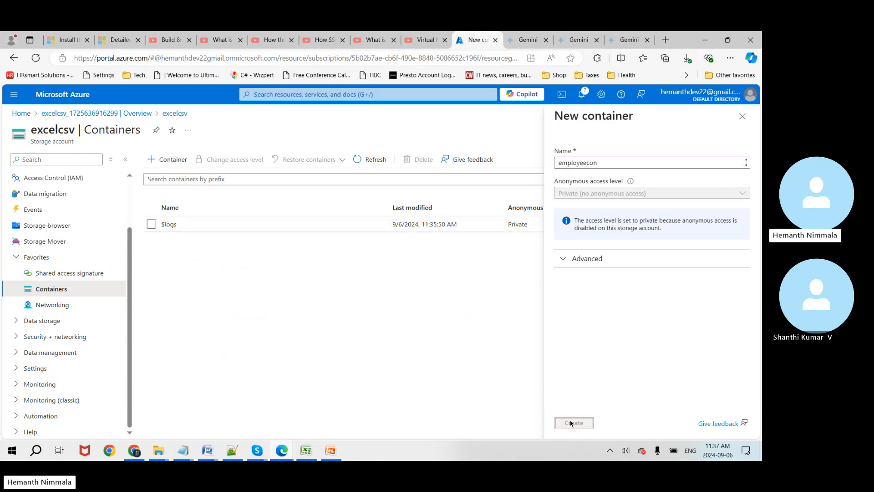
click(572, 421)
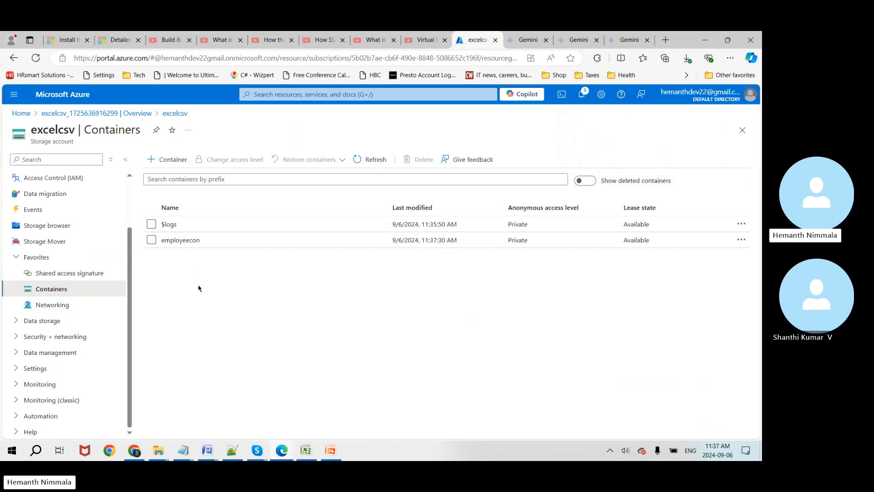
click(182, 240)
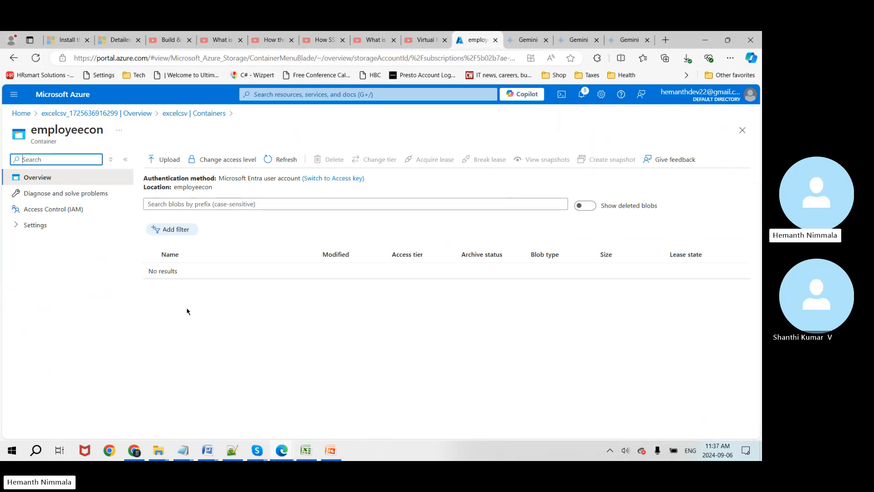
click(175, 163)
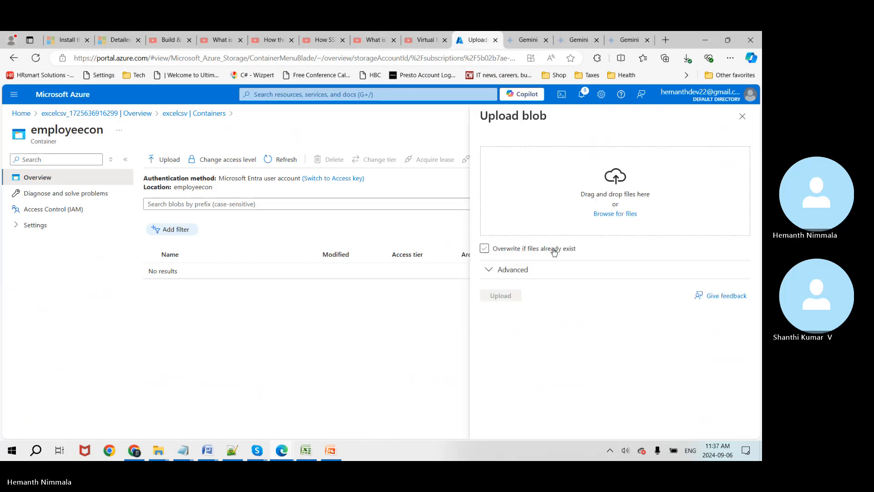
Step: Upload MOCK_DATA.csv from Downloads to employeecon; it fails as not authorized
click(624, 218)
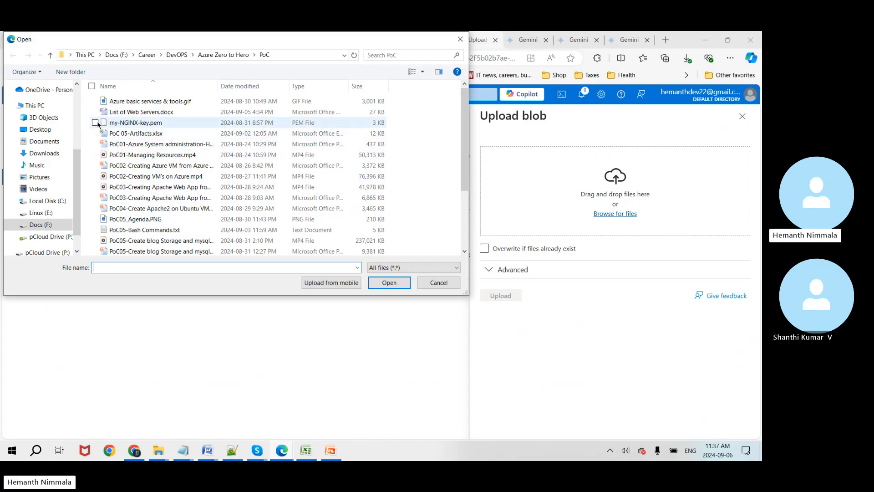
scroll(47, 122, up, 4)
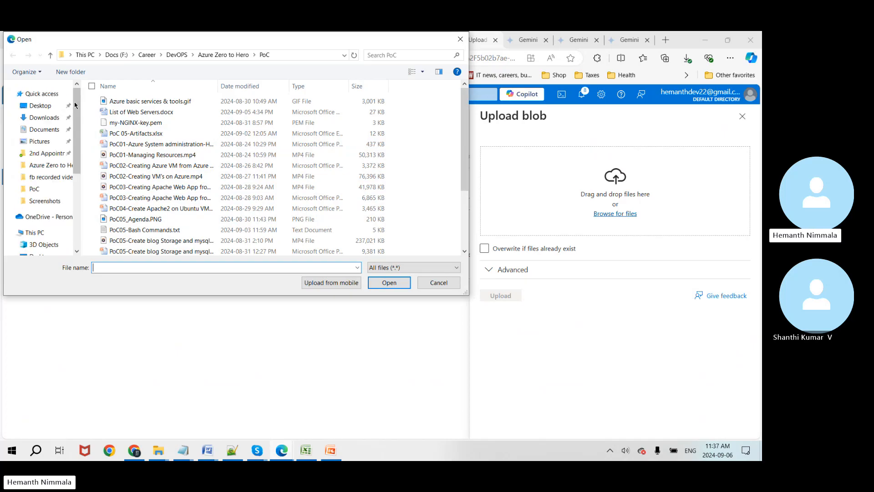
click(45, 118)
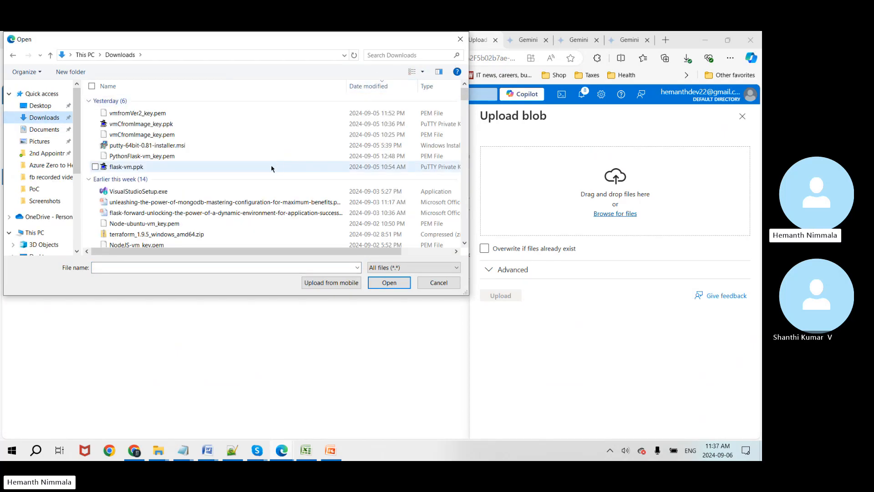
click(270, 157)
key(m)
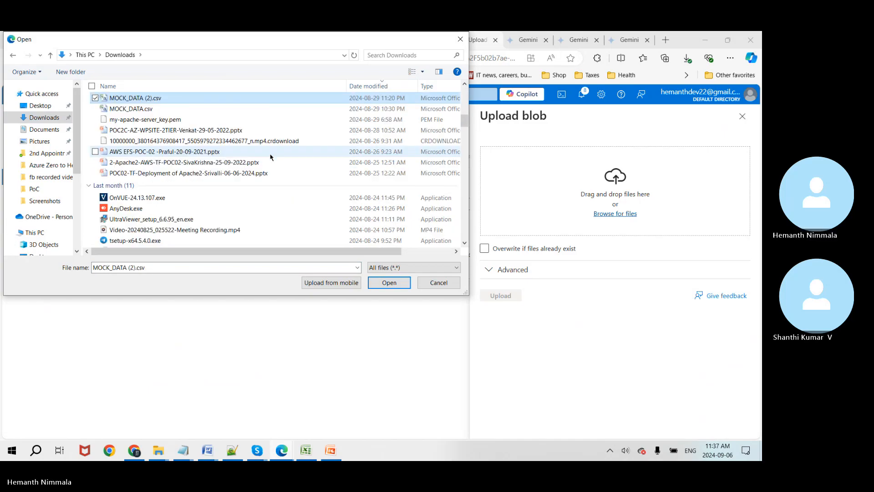
double_click(145, 109)
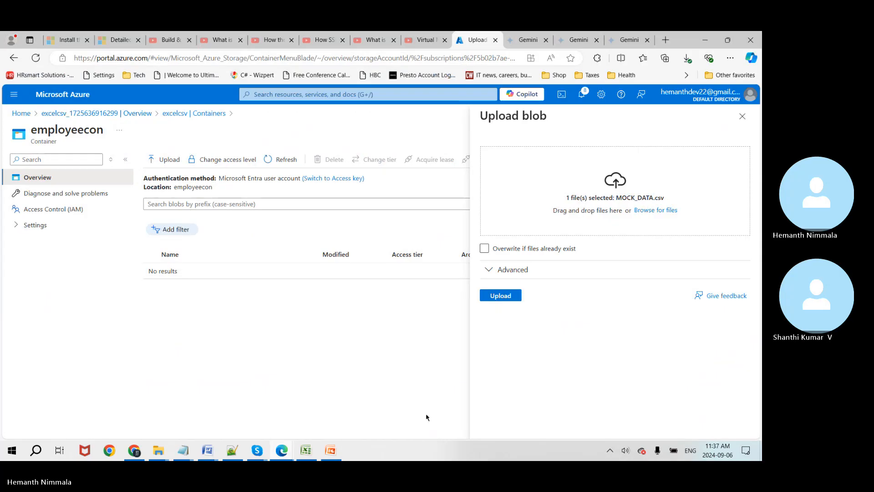
click(502, 303)
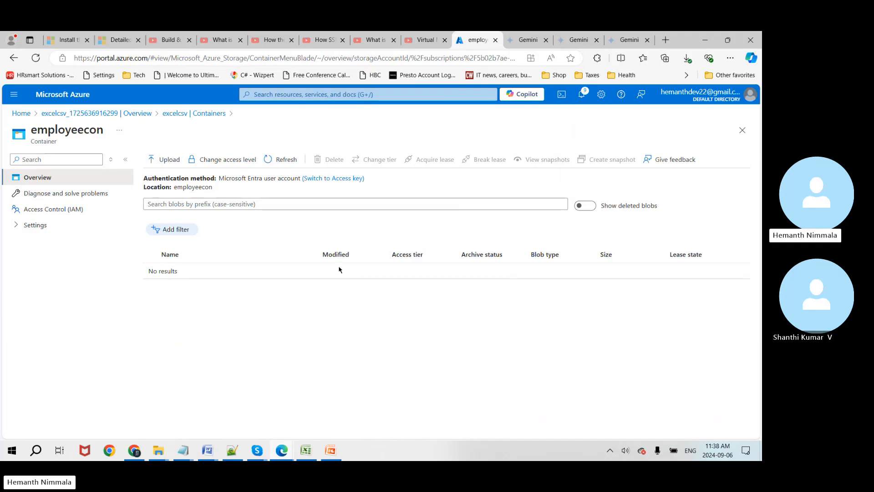
Step: Confirm employeecon's private (no anonymous access) level and reopen its Upload blob pane
click(236, 160)
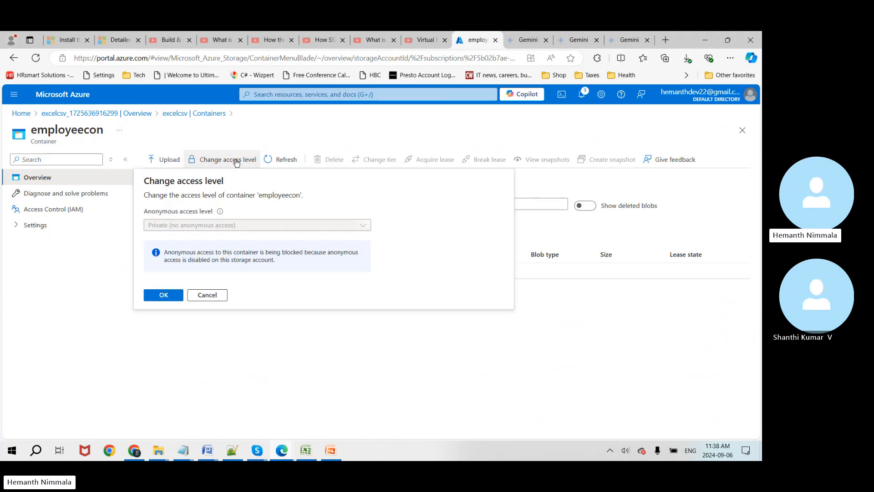
click(156, 297)
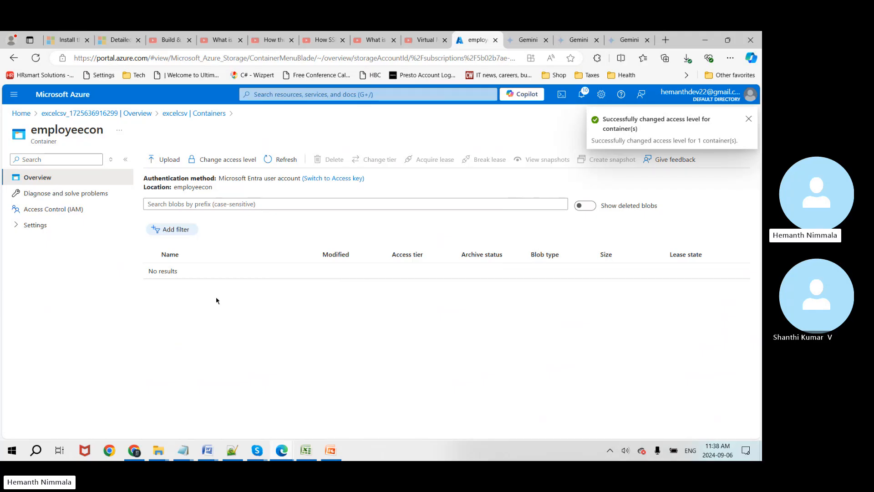
click(753, 121)
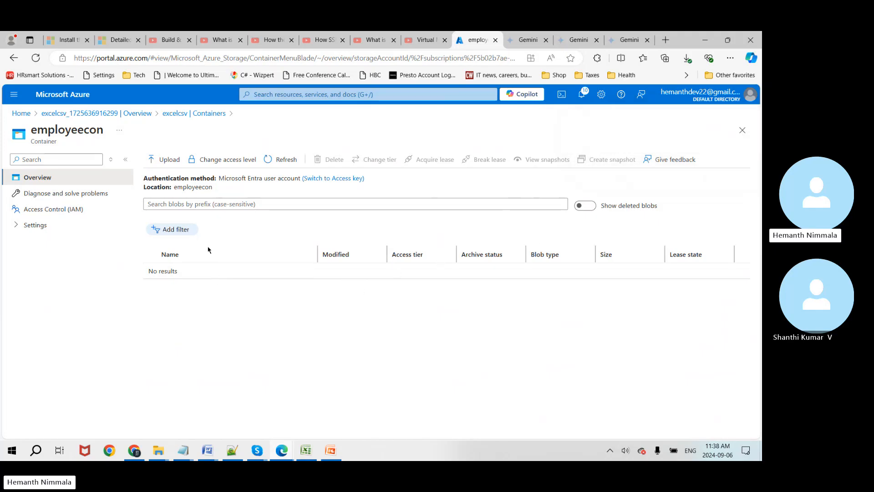
click(169, 161)
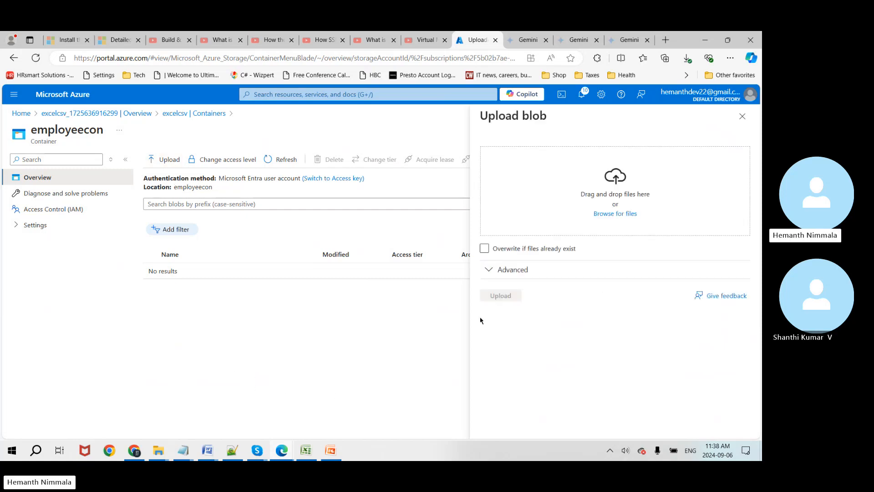
Step: Retry uploading MOCK_DATA.csv from Downloads with Advanced options shown; it fails unauthorized again
click(502, 275)
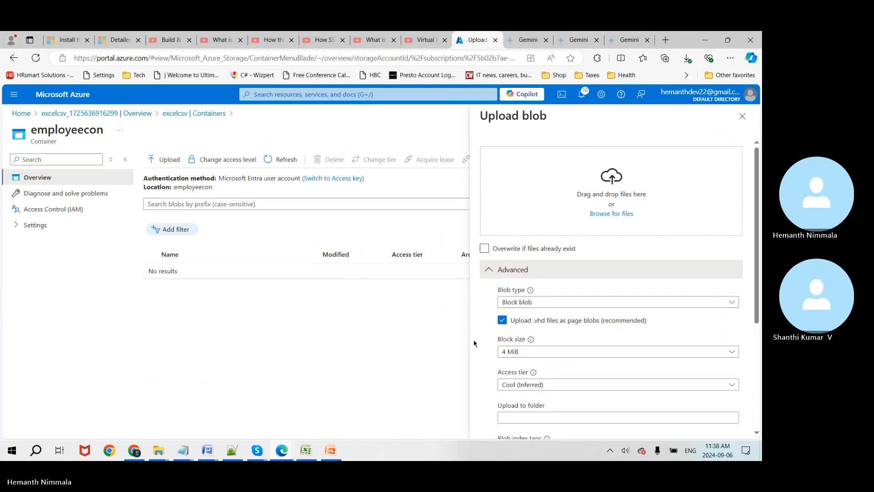
scroll(474, 343, down, 3)
scroll(474, 343, up, 3)
click(616, 216)
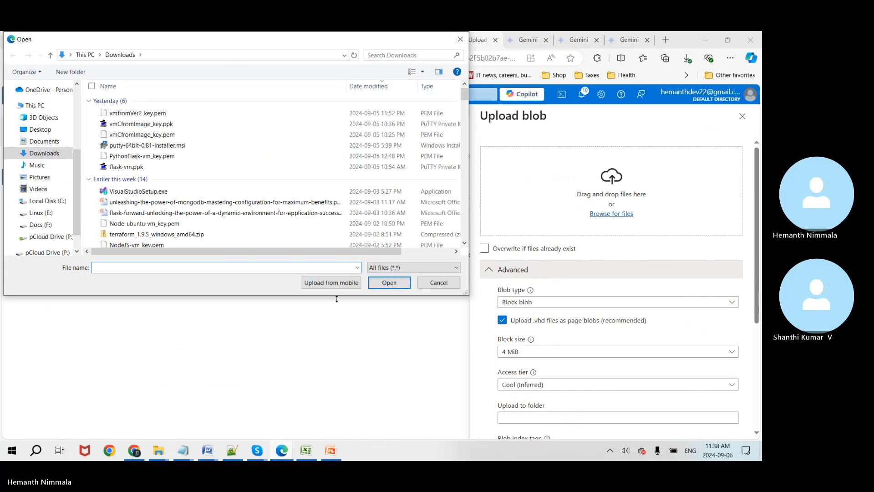
click(309, 452)
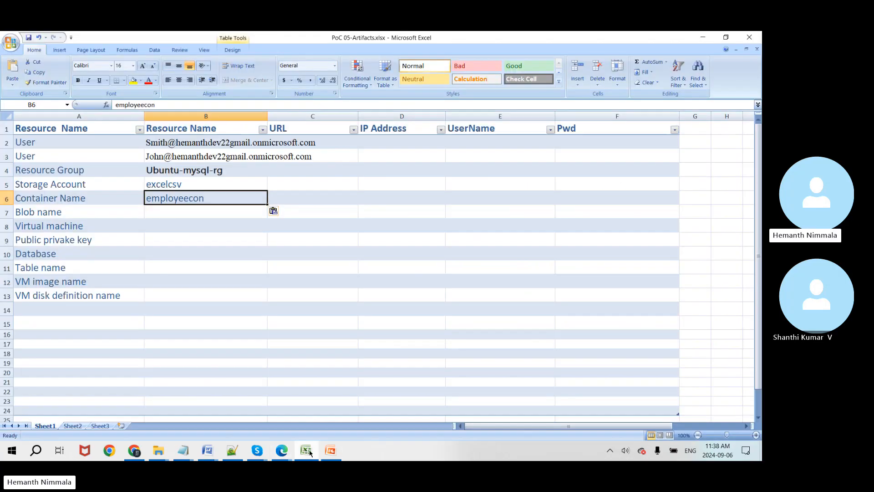
click(308, 452)
click(165, 203)
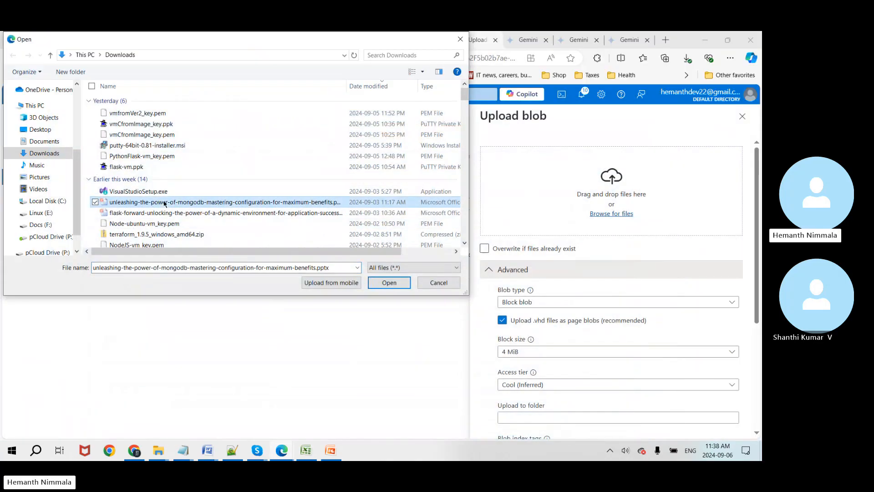
key(m)
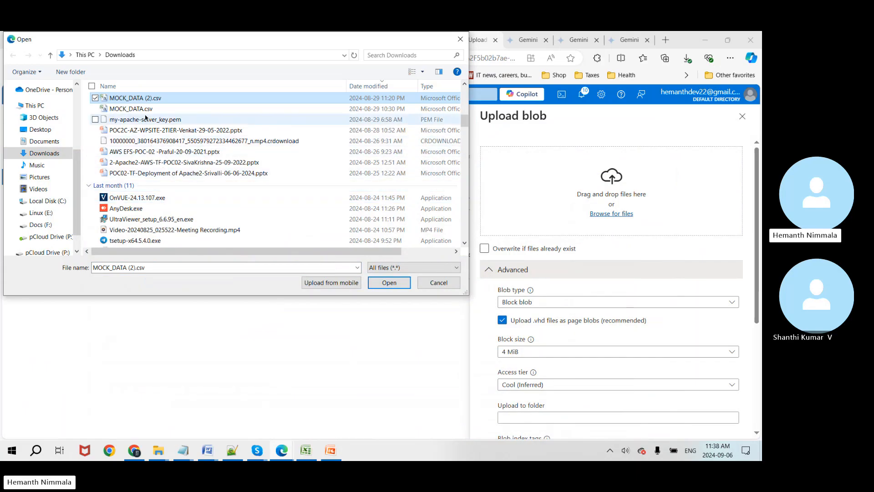
click(142, 110)
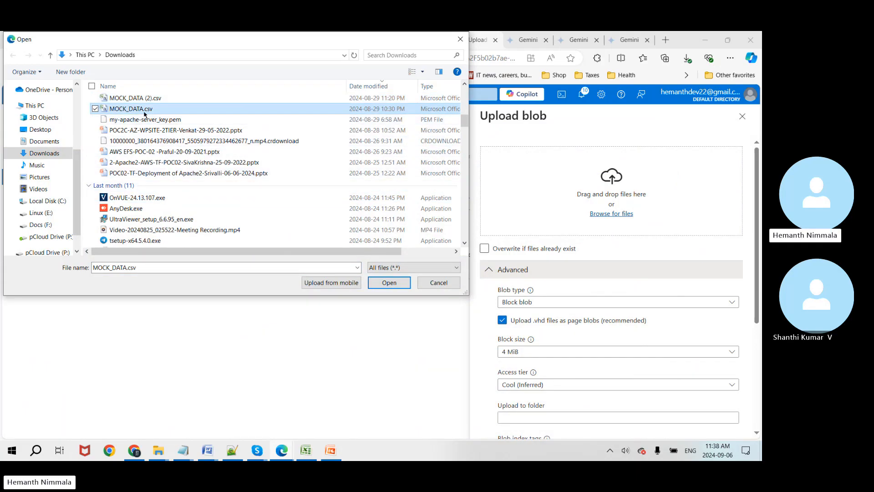
double_click(139, 111)
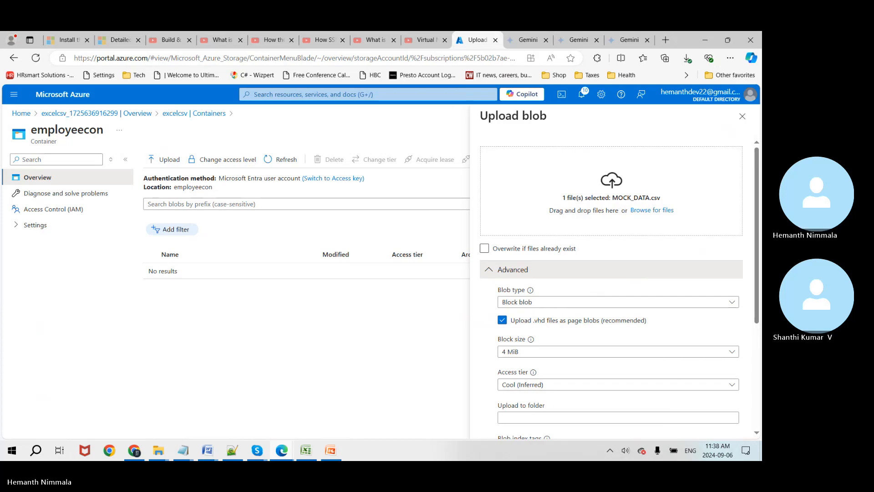
scroll(612, 286, down, 5)
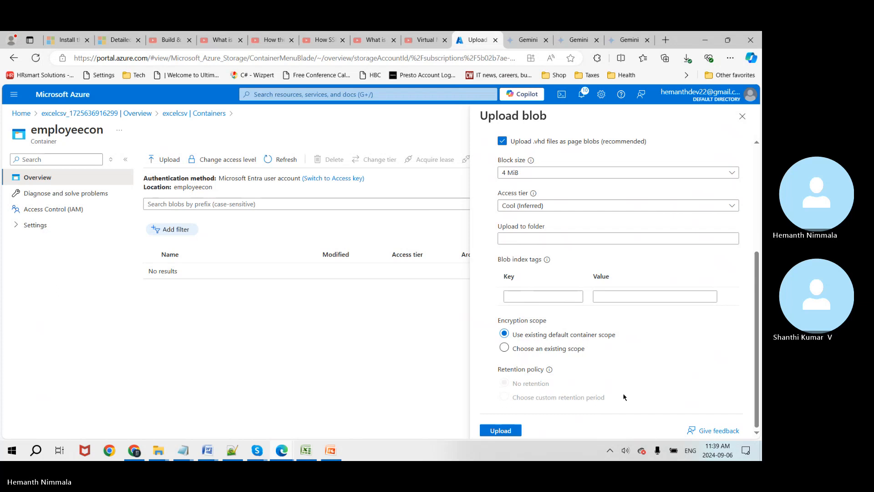
click(501, 431)
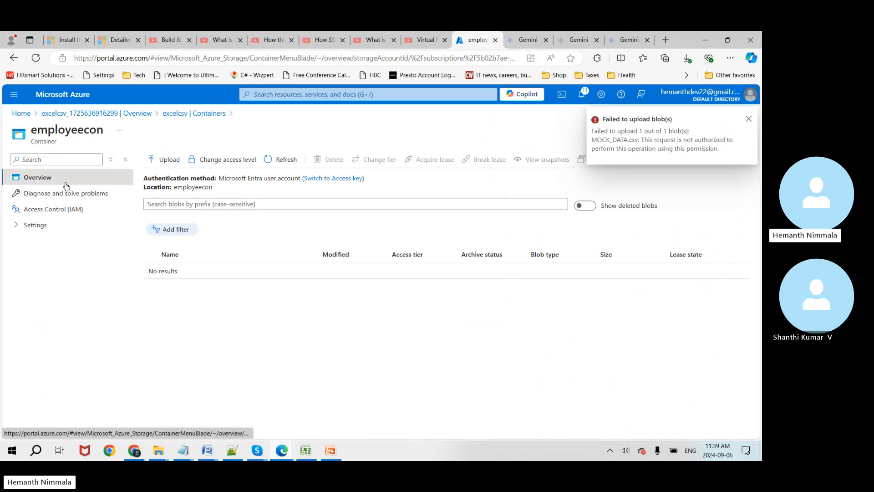
Step: Navigate from Home through Storage accounts to excelcsv's Access Control (IAM) page
click(22, 113)
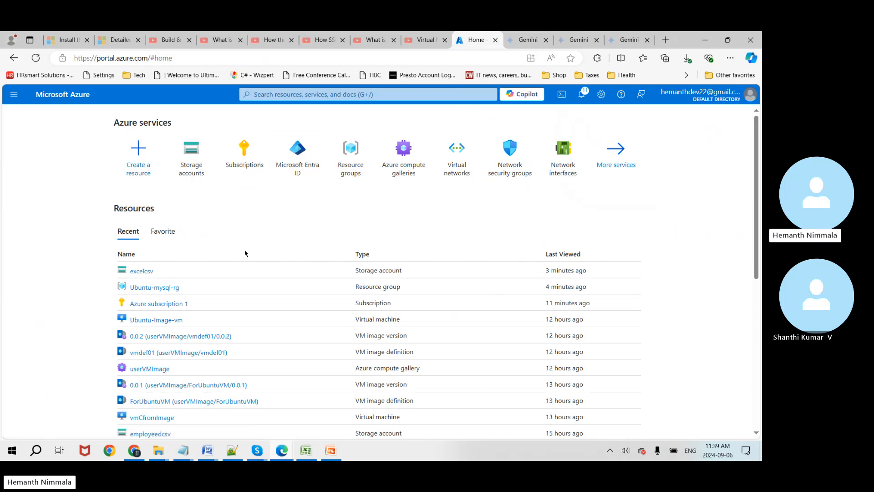
click(192, 161)
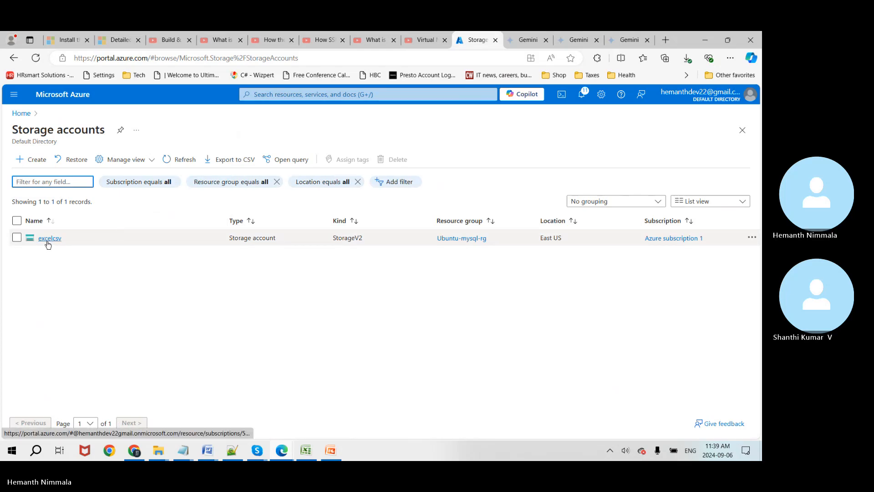
click(49, 238)
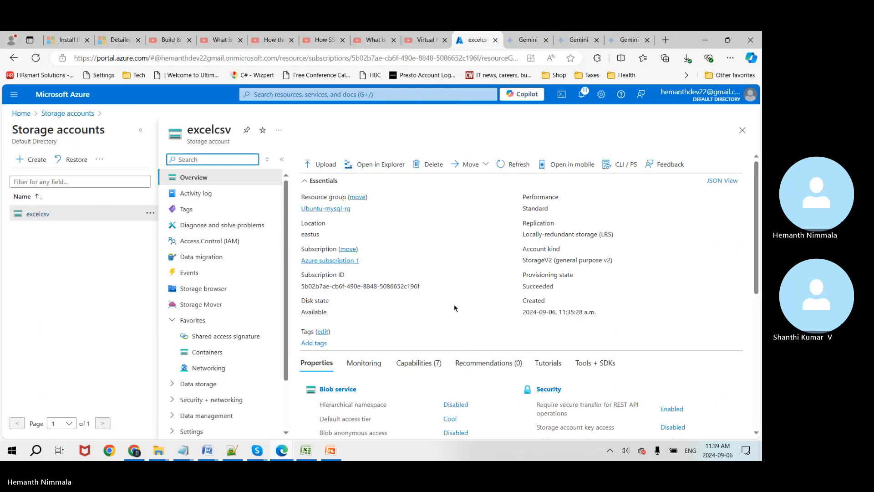
scroll(453, 310, down, 1)
scroll(454, 310, down, 2)
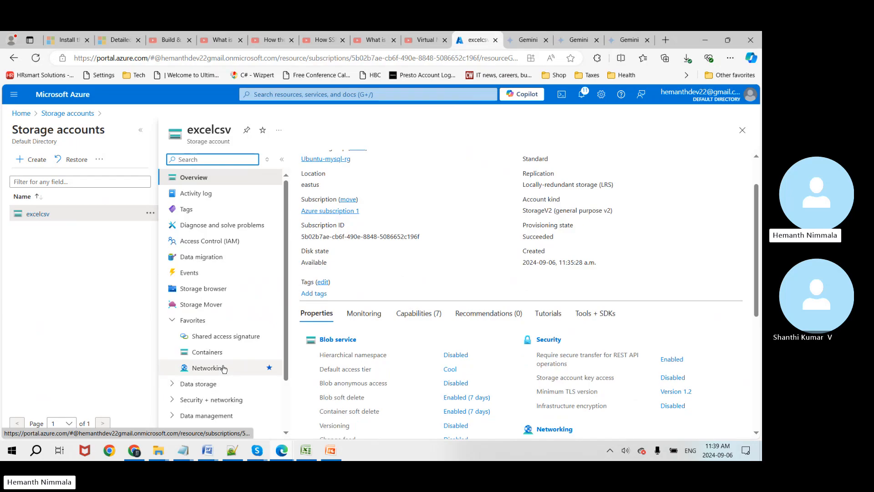
click(219, 247)
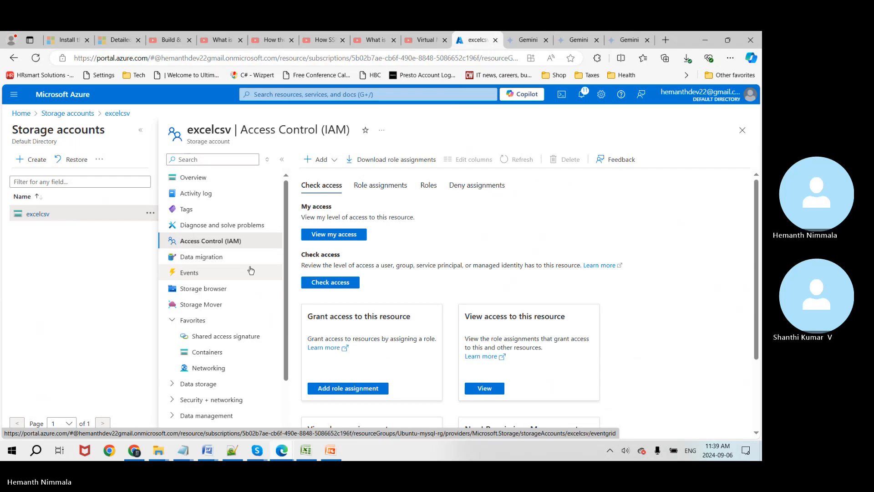
click(336, 283)
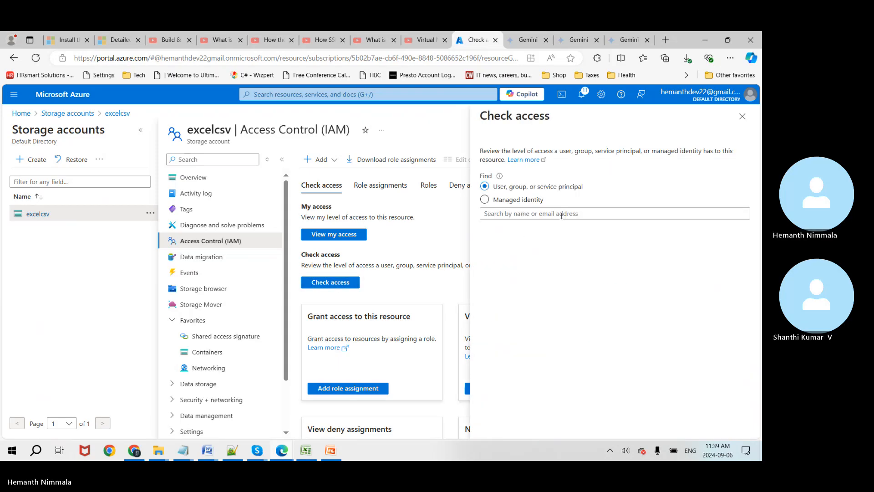
click(521, 215)
text(hemanth)
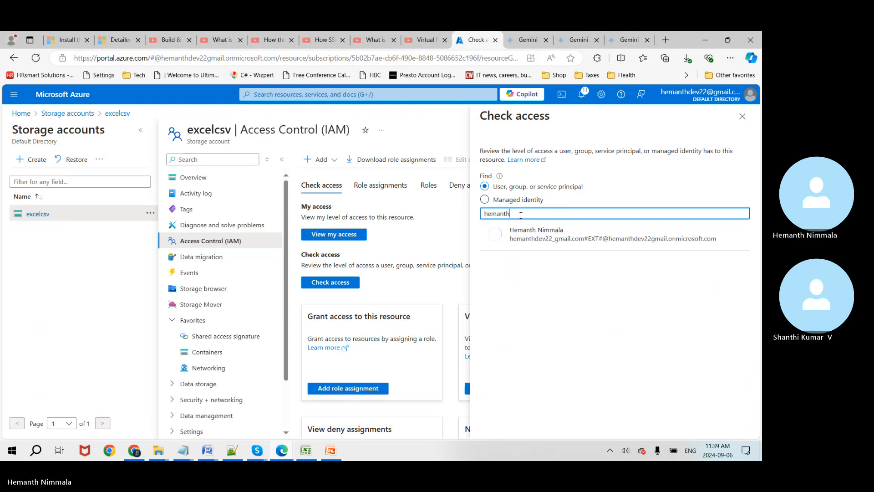
click(533, 249)
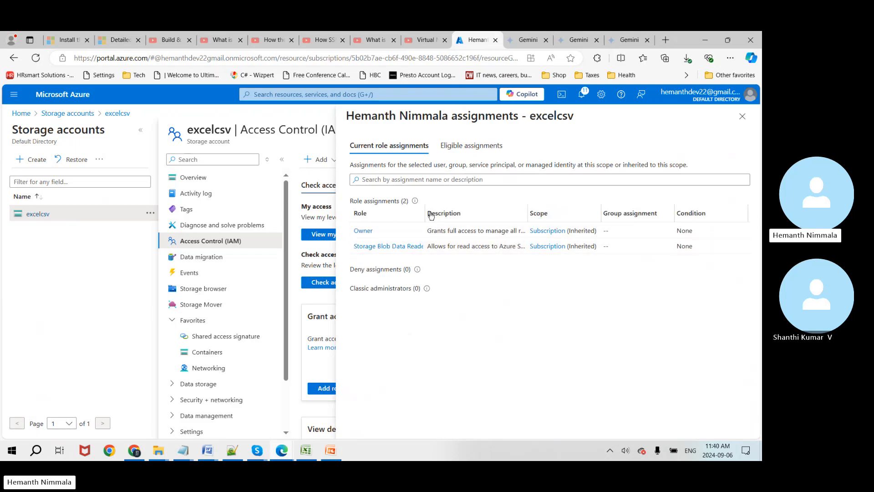
drag(425, 212, 499, 212)
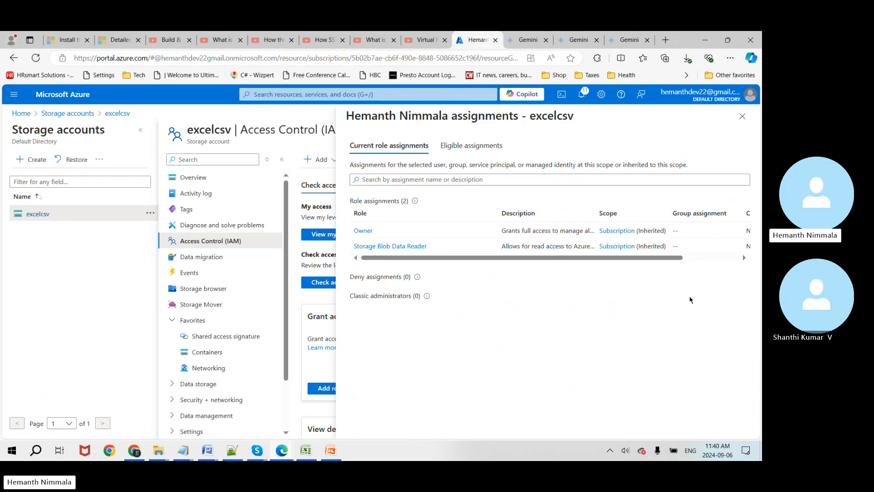
drag(664, 258, 534, 273)
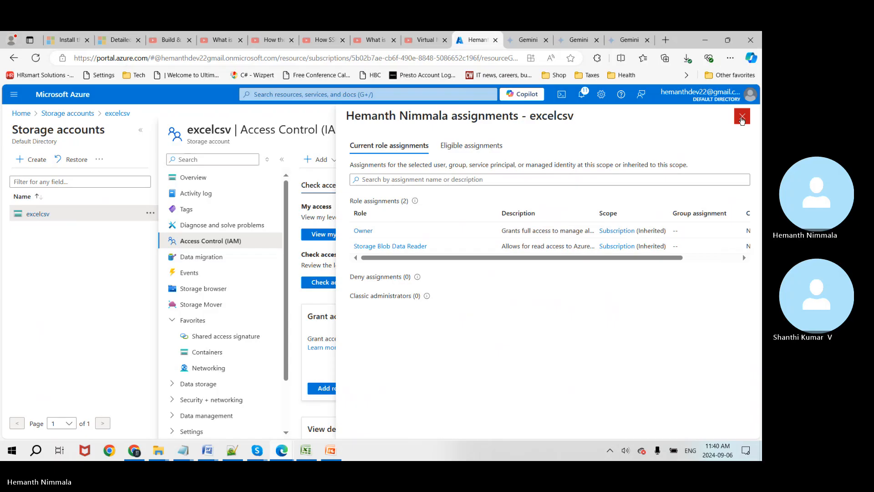
click(743, 117)
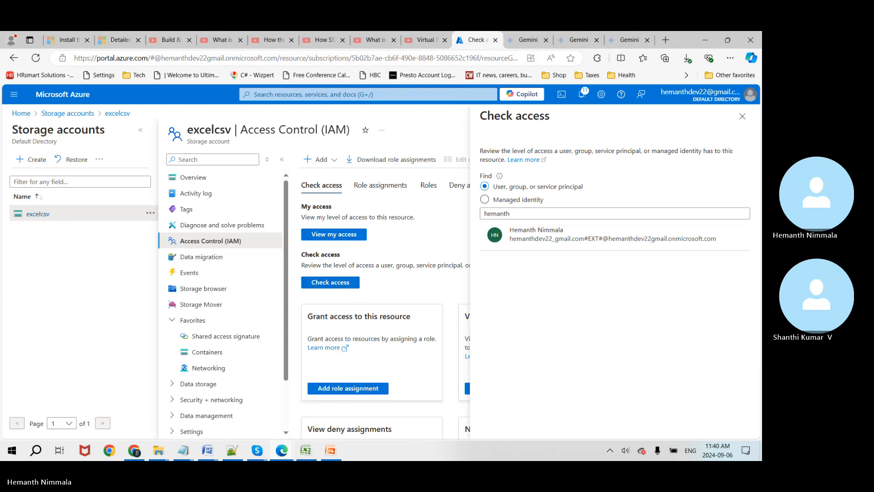
click(743, 119)
scroll(575, 263, down, 1)
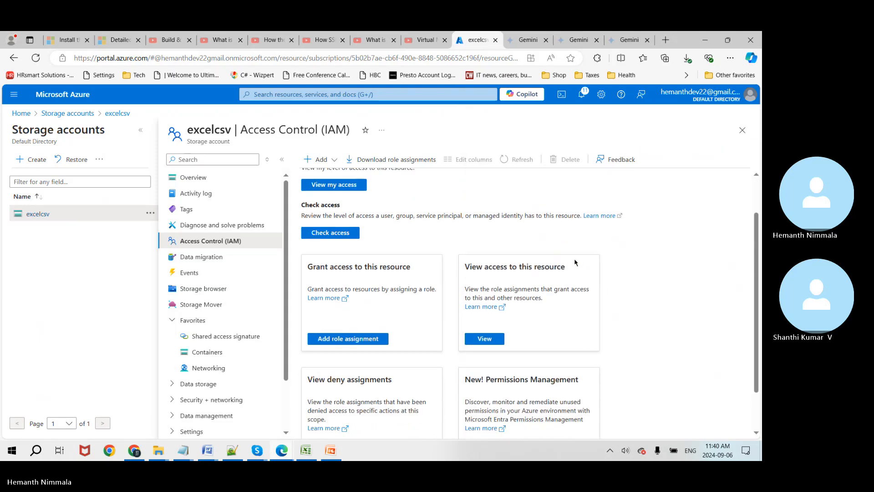
scroll(576, 263, down, 1)
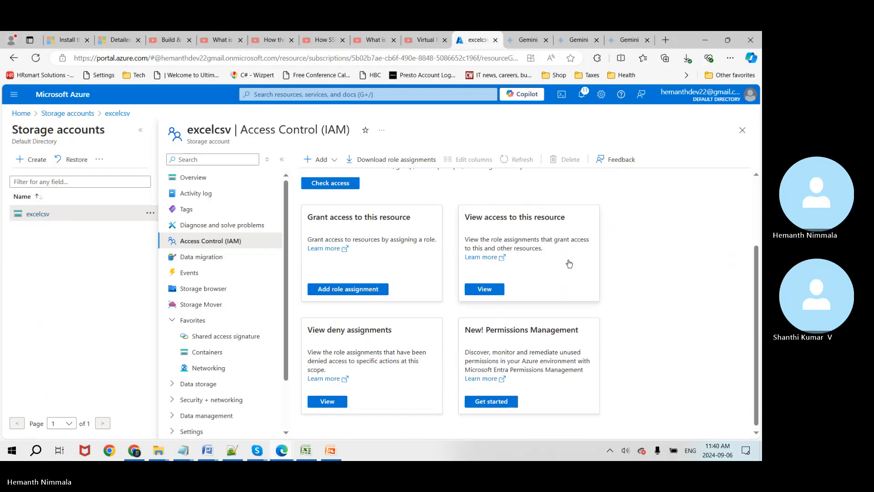
click(363, 289)
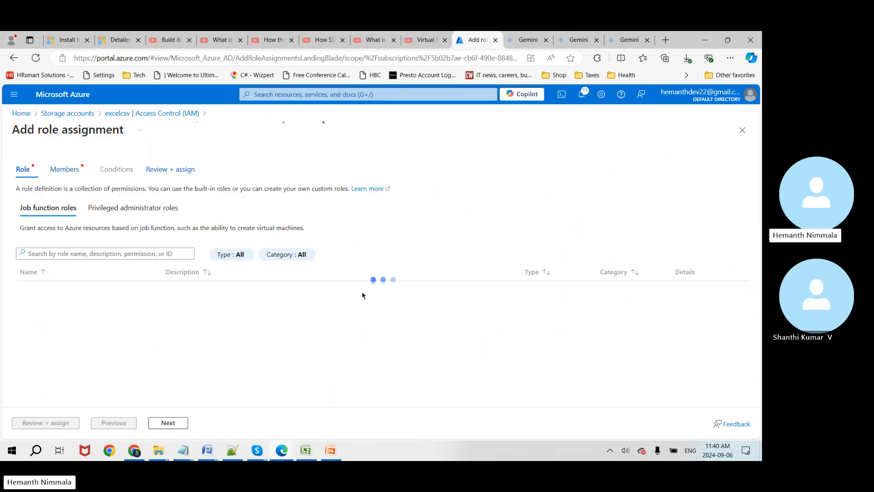
click(740, 134)
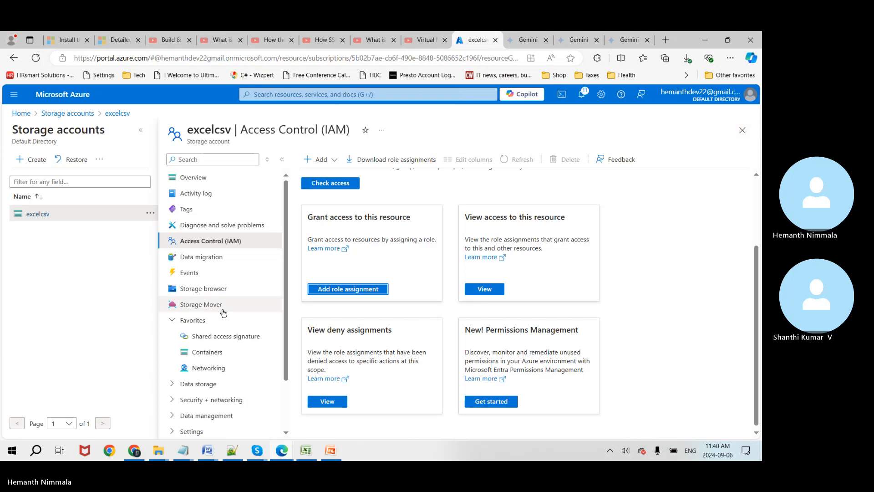
Step: From the excelcsv containers list, open the employeecon container's Access Control (IAM) page
click(220, 355)
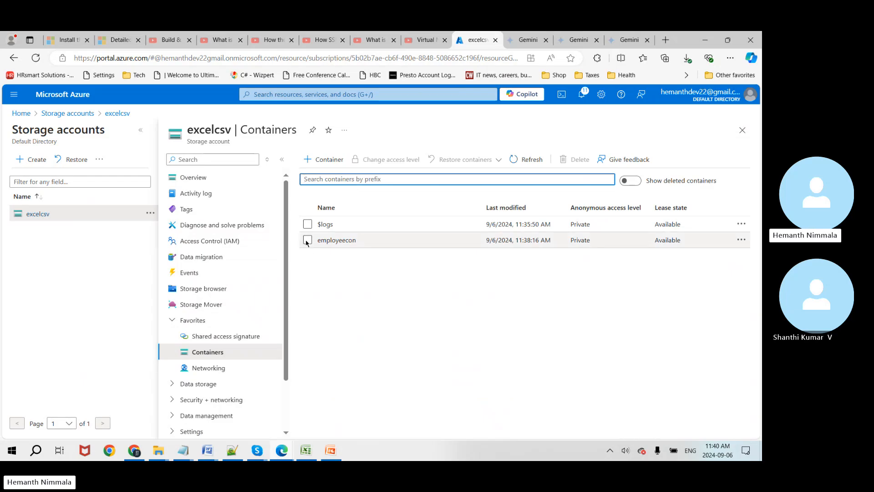
click(307, 240)
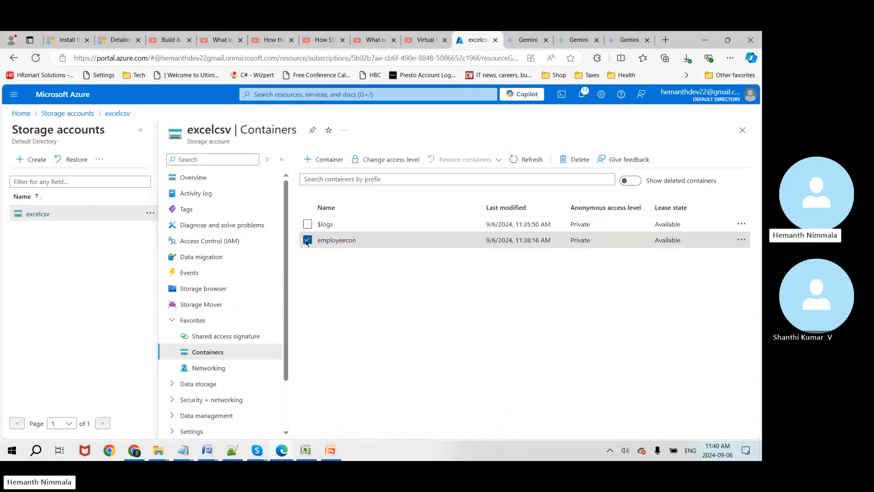
click(331, 240)
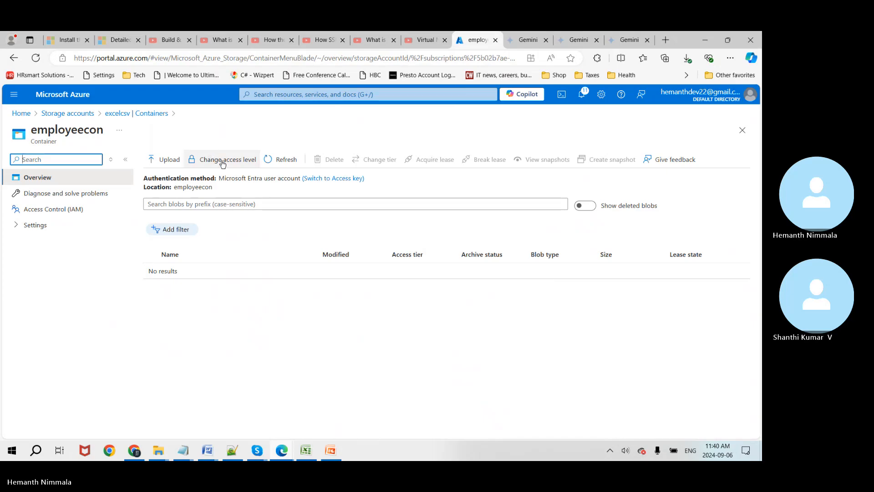
click(46, 209)
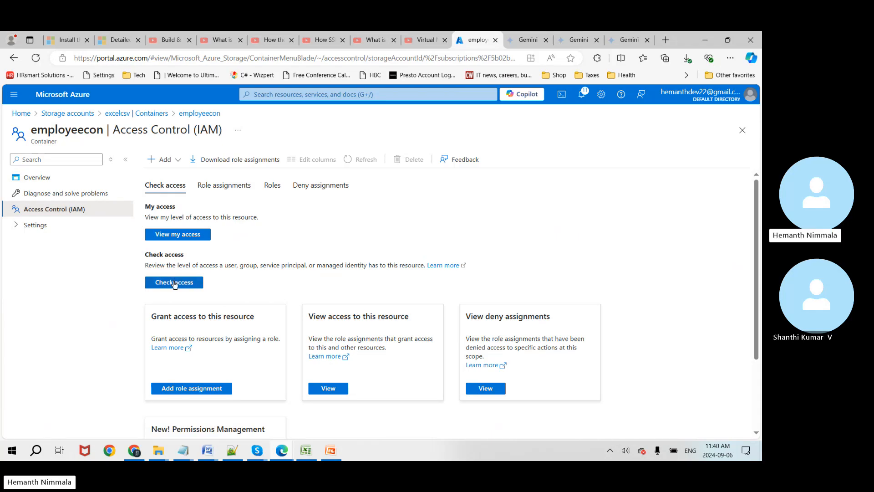
click(175, 283)
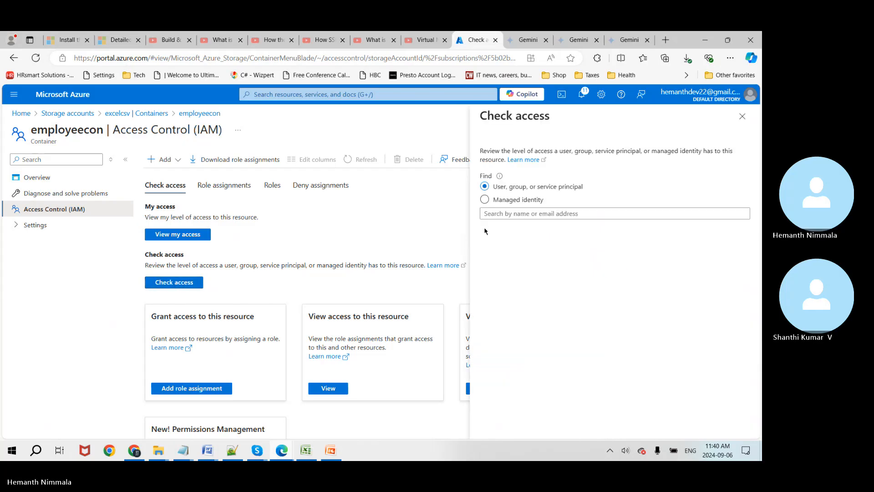
click(503, 215)
text(hemant)
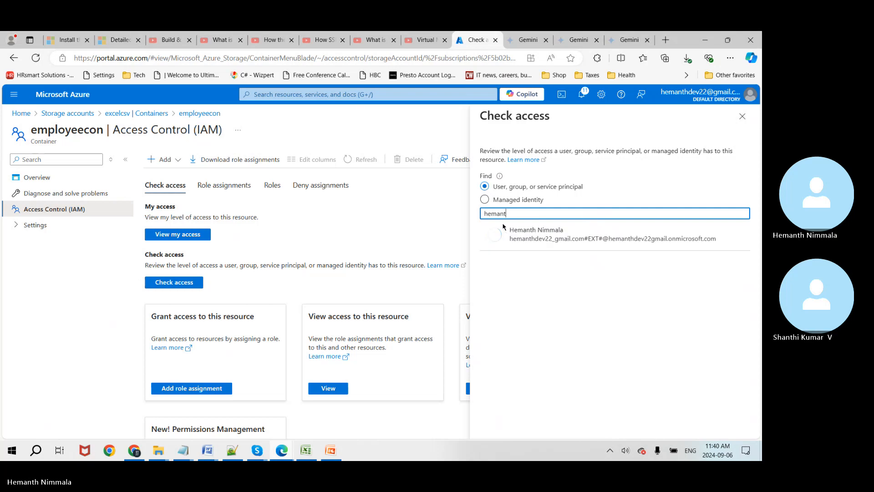
click(535, 237)
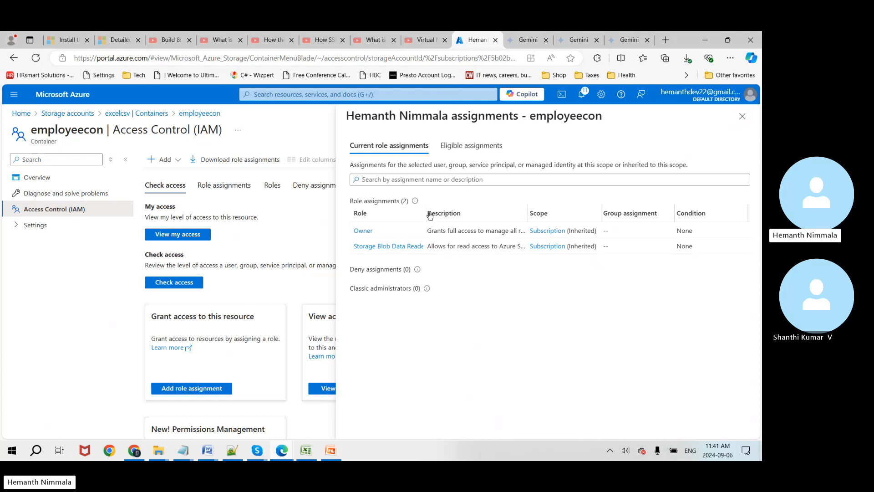
drag(426, 209, 465, 210)
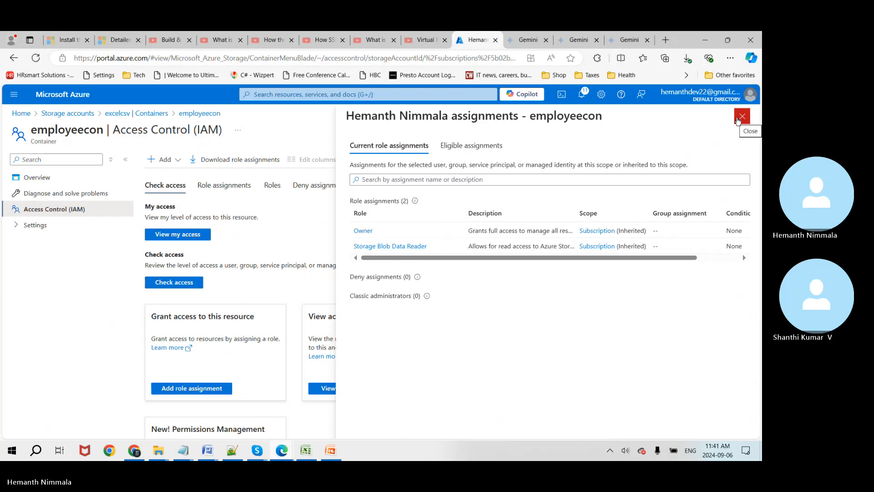
click(739, 119)
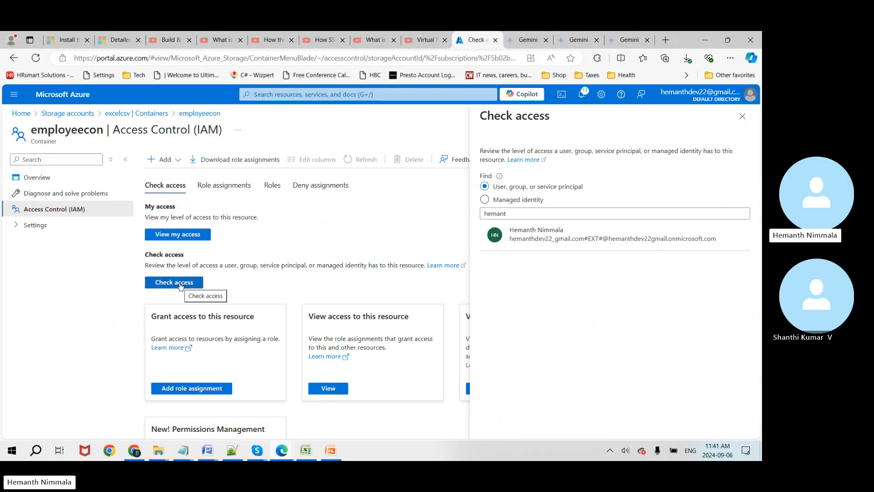
click(741, 119)
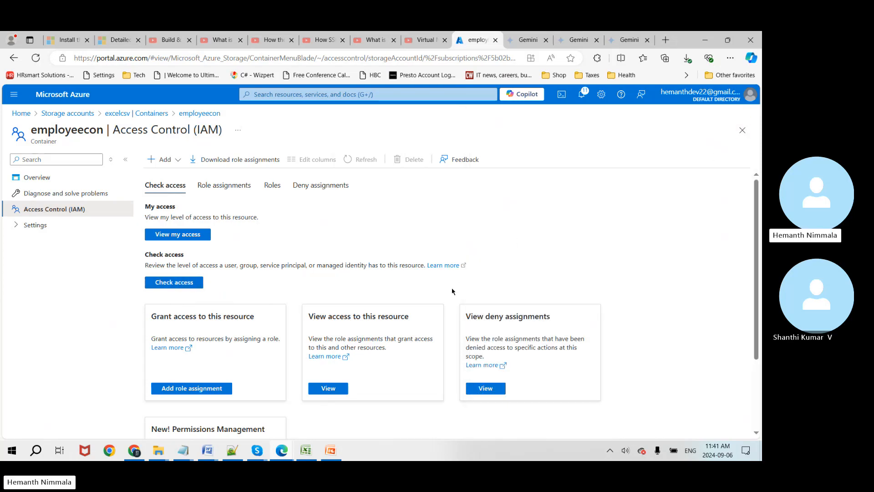
scroll(324, 276, down, 1)
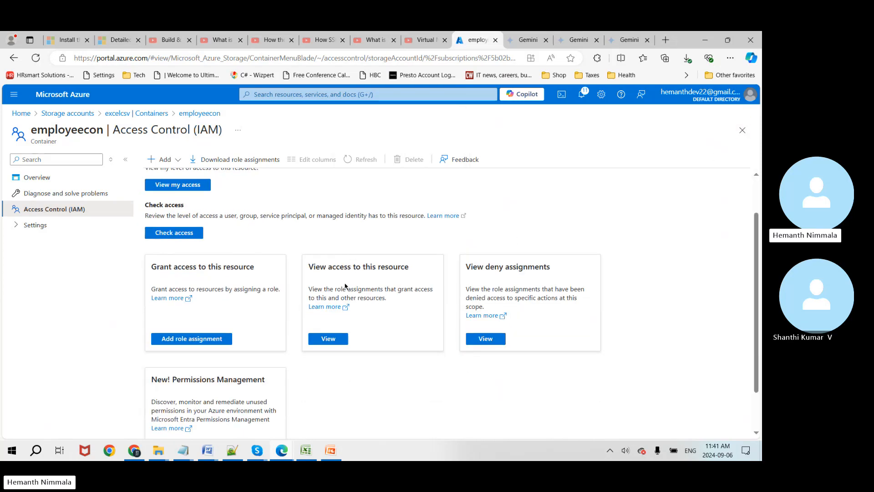
Step: View and refresh the list of role assignments with access to the employeecon container
click(338, 339)
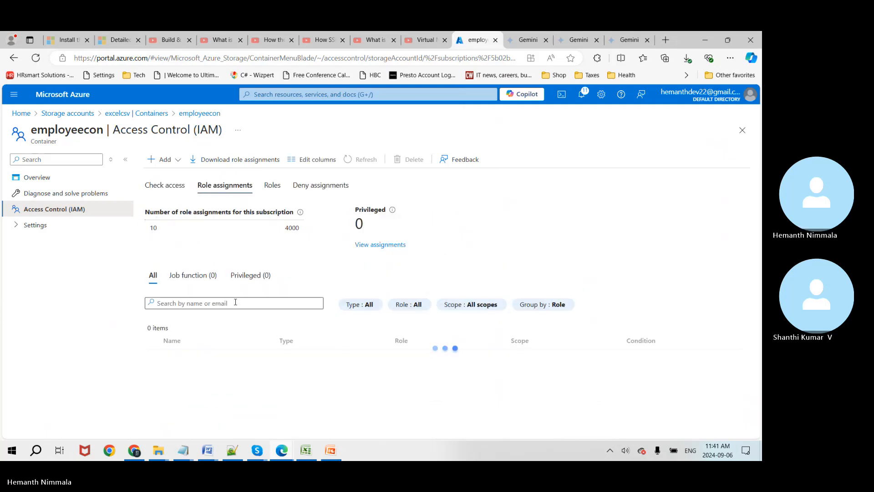
scroll(235, 301, down, 2)
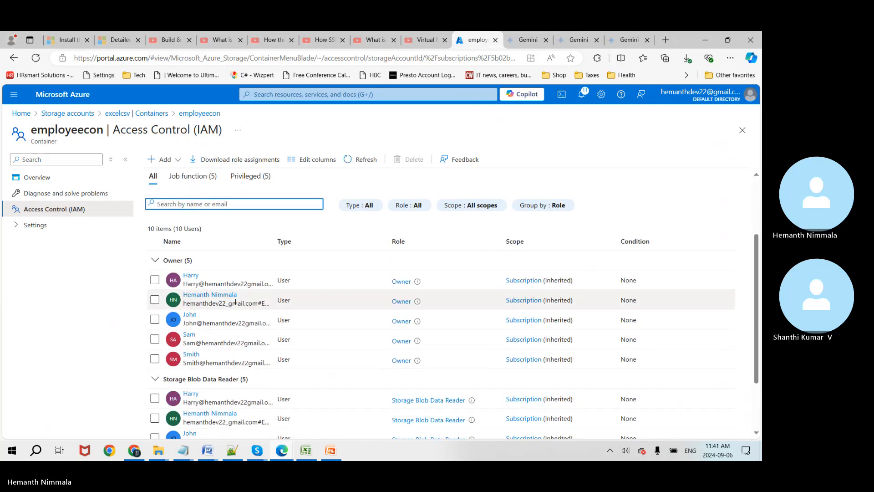
scroll(236, 302, down, 1)
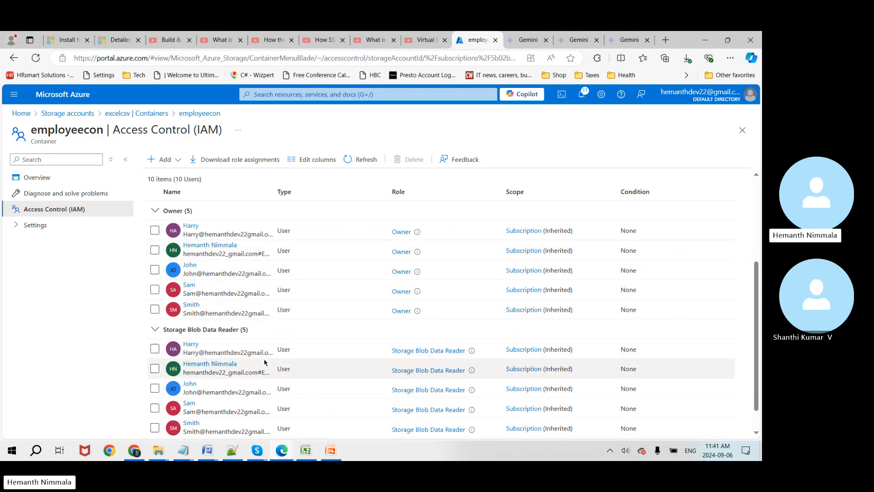
scroll(254, 392, down, 1)
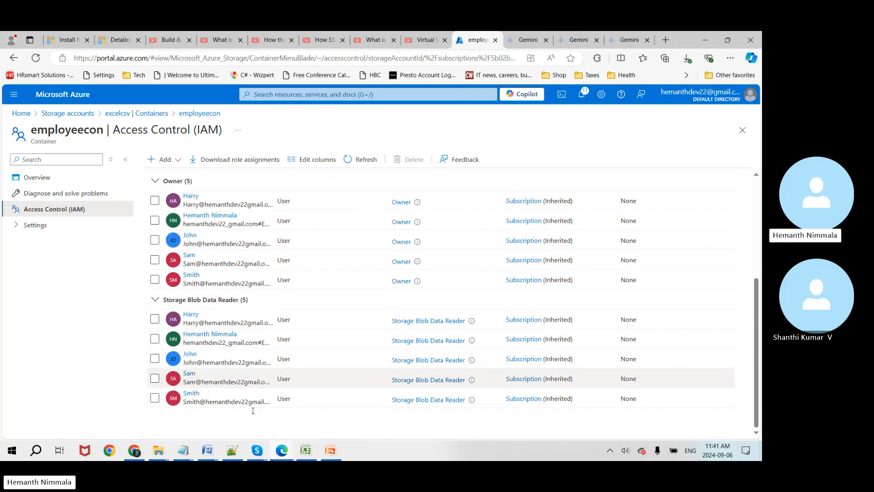
scroll(254, 413, up, 4)
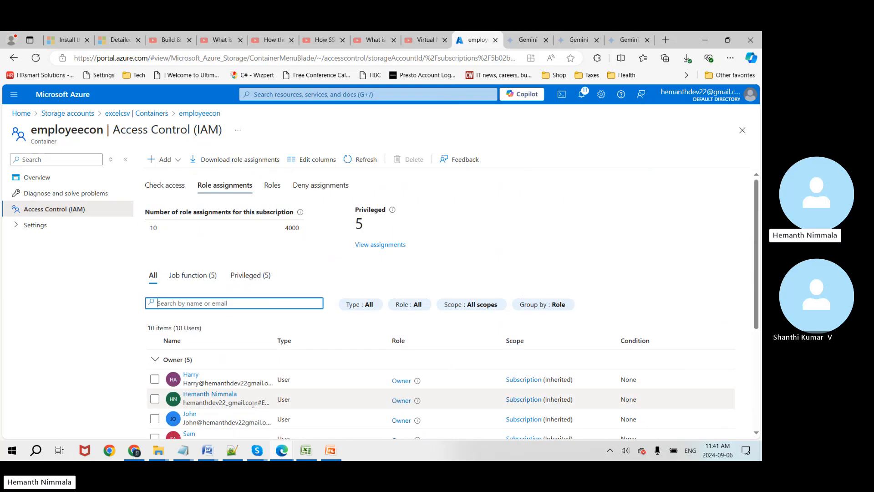
click(348, 163)
scroll(324, 234, down, 3)
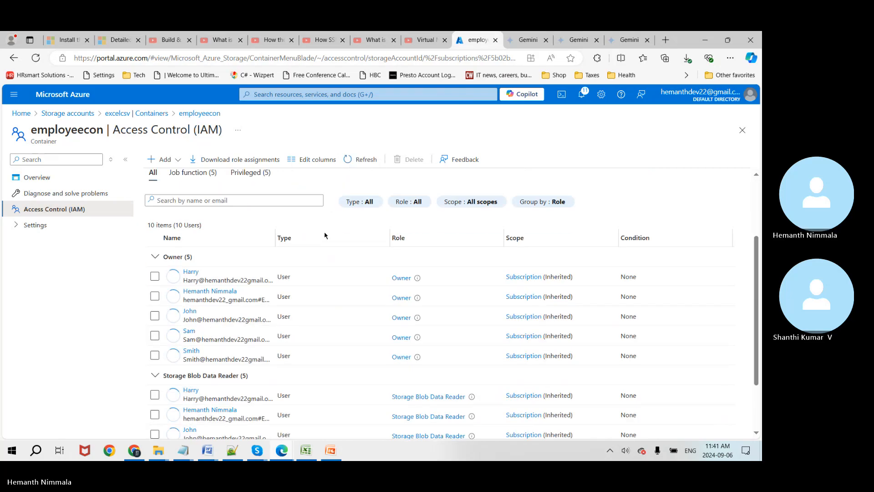
scroll(324, 239, down, 1)
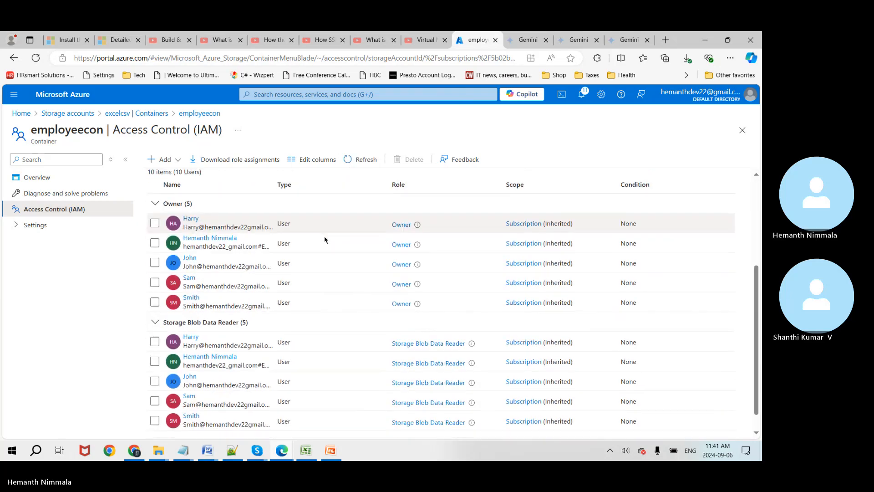
scroll(326, 237, up, 1)
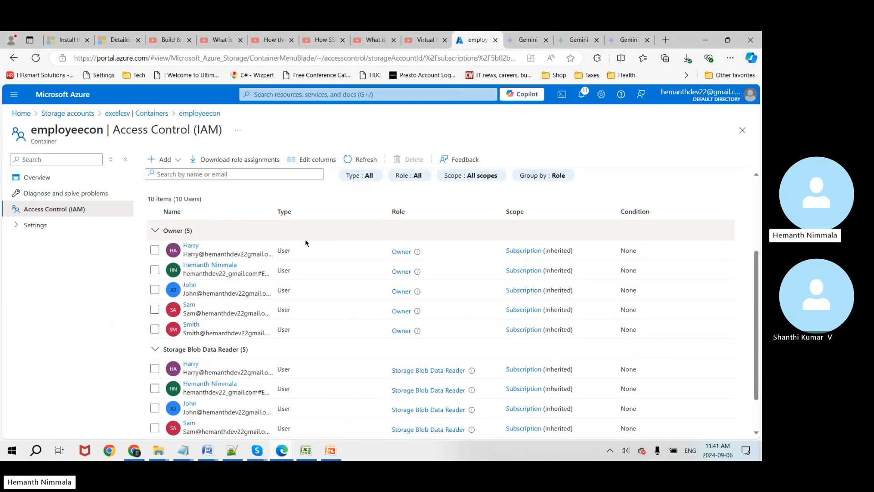
scroll(272, 272, down, 1)
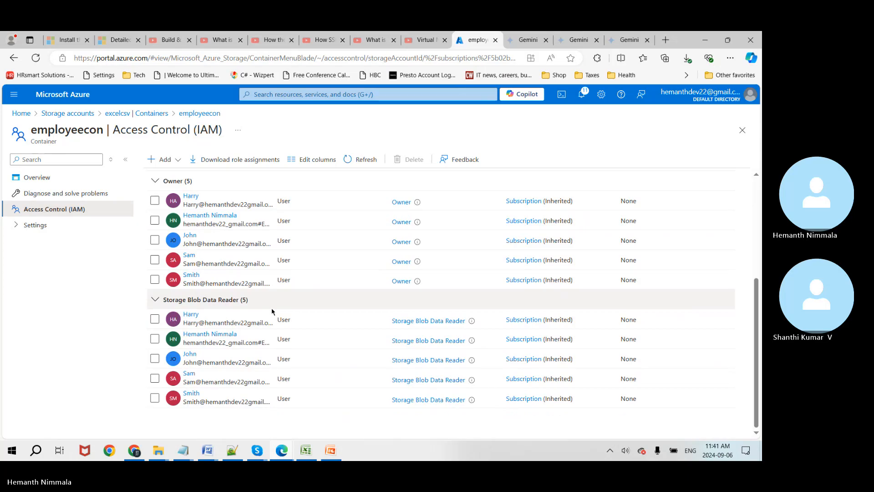
Step: Try deleting two inherited Storage Blob Data Reader assignments, then acknowledge the refusal warning
click(154, 319)
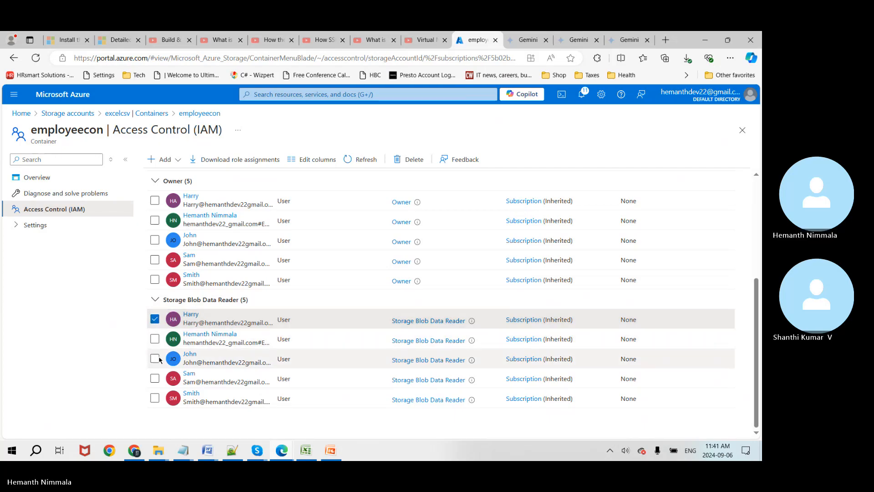
click(153, 380)
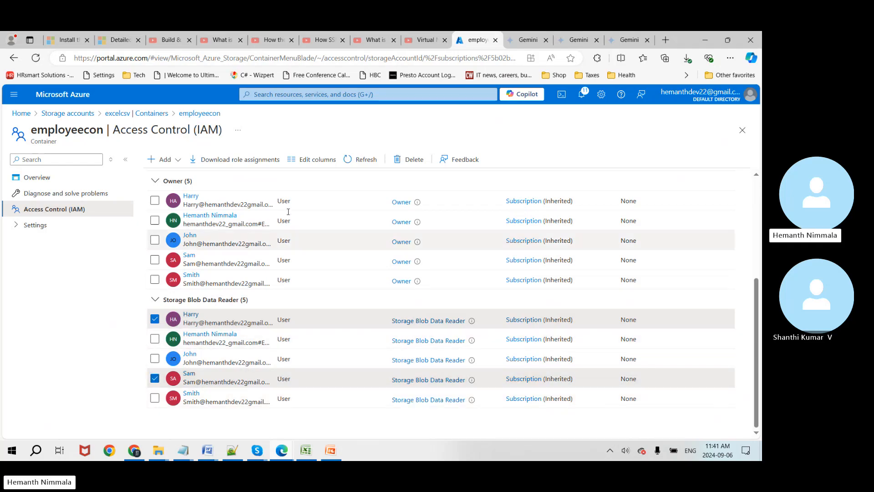
click(410, 161)
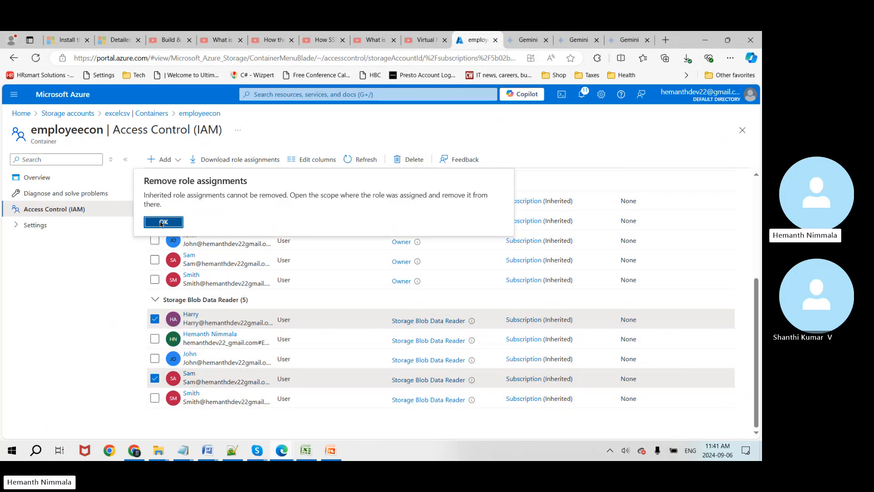
click(160, 223)
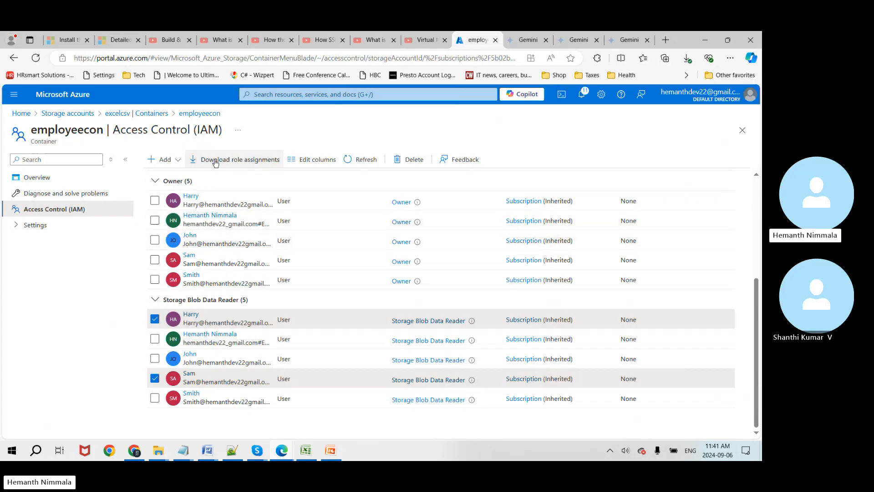
Step: Browse the Roles list filtered to privileged administrator roles, then return to excelcsv | Containers
scroll(233, 244, up, 4)
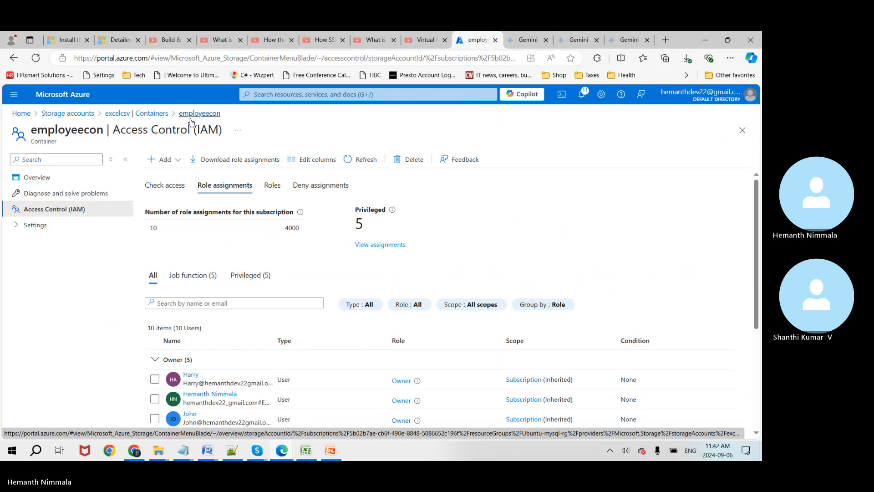
click(153, 190)
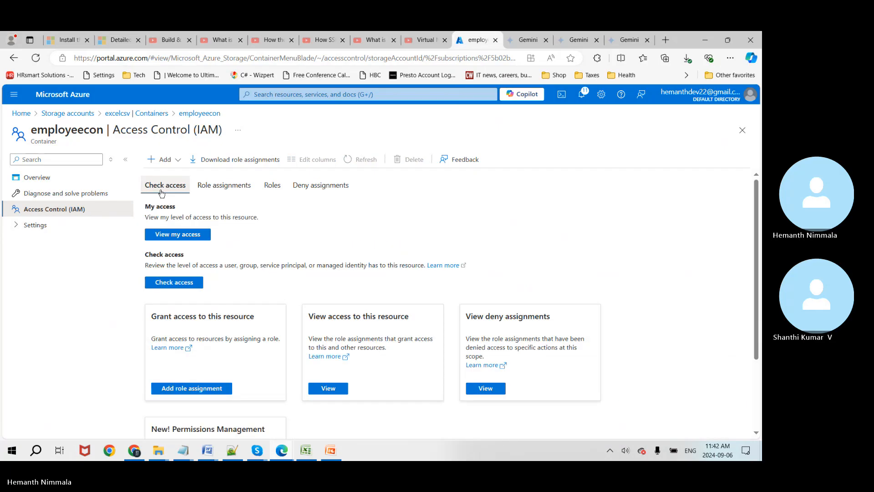
click(269, 189)
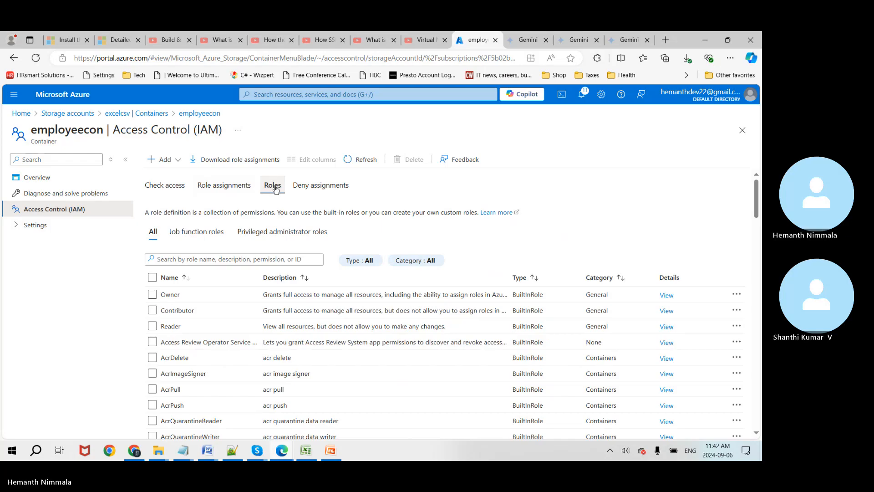
click(214, 233)
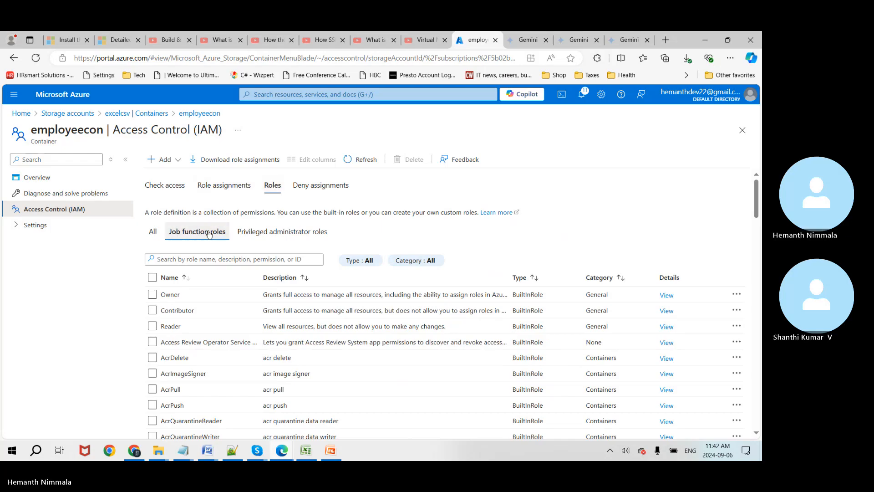
click(246, 238)
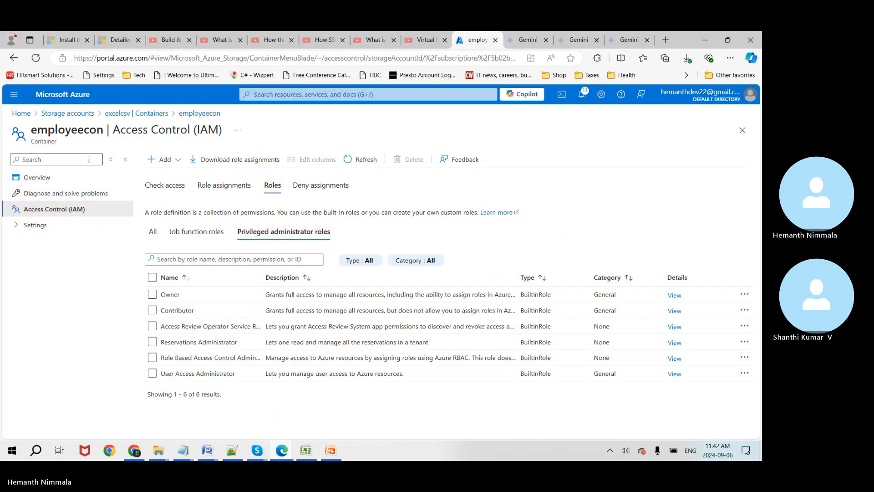
click(137, 114)
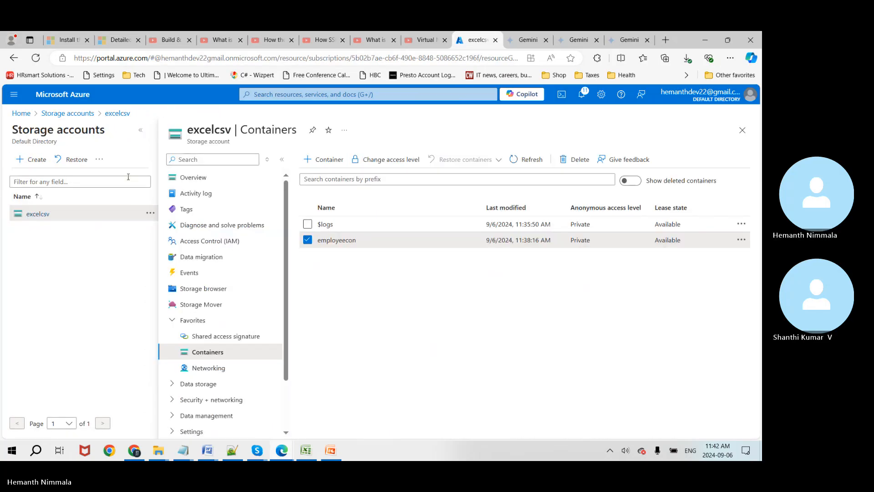
click(583, 96)
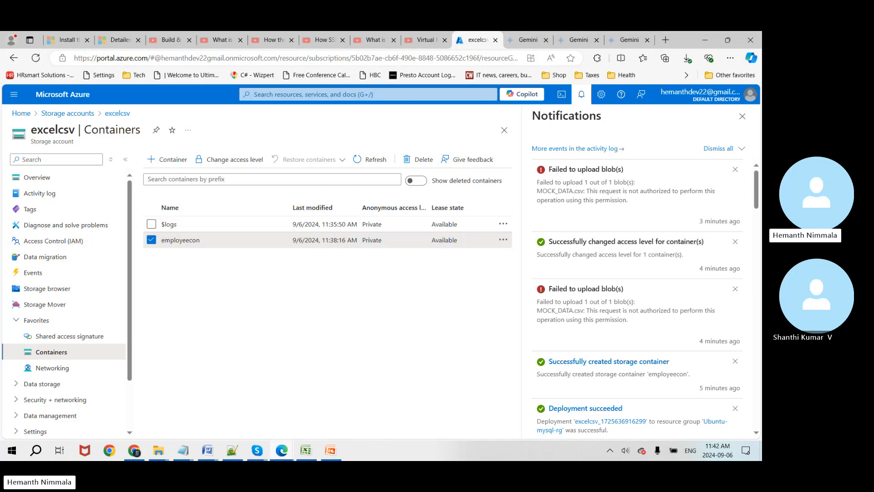
click(743, 117)
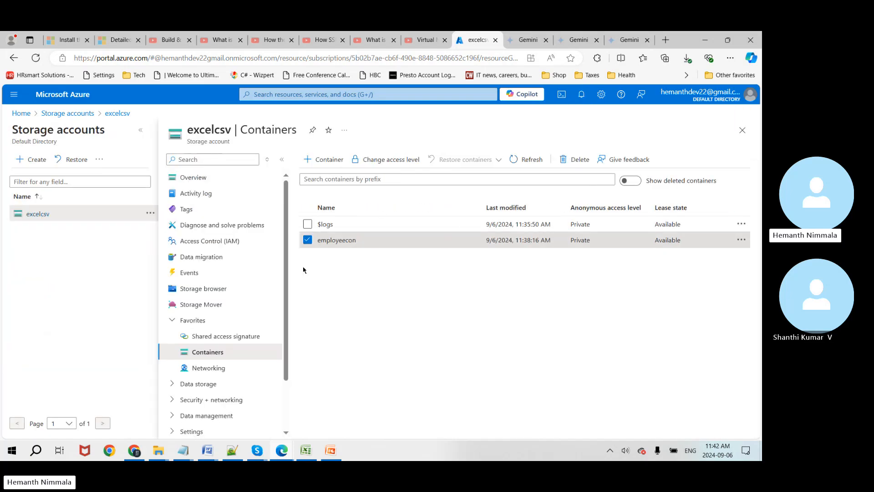
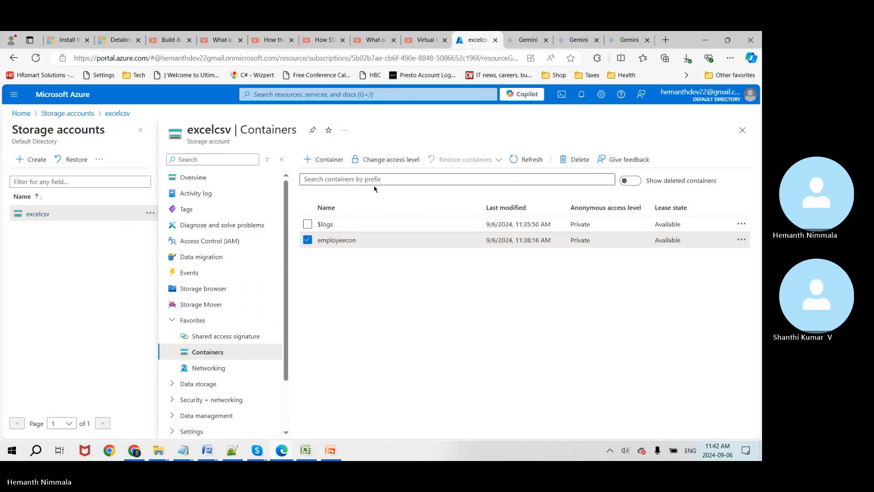
Step: Refresh the Containers list, open the employeecon container and open its Upload blob pane
click(515, 161)
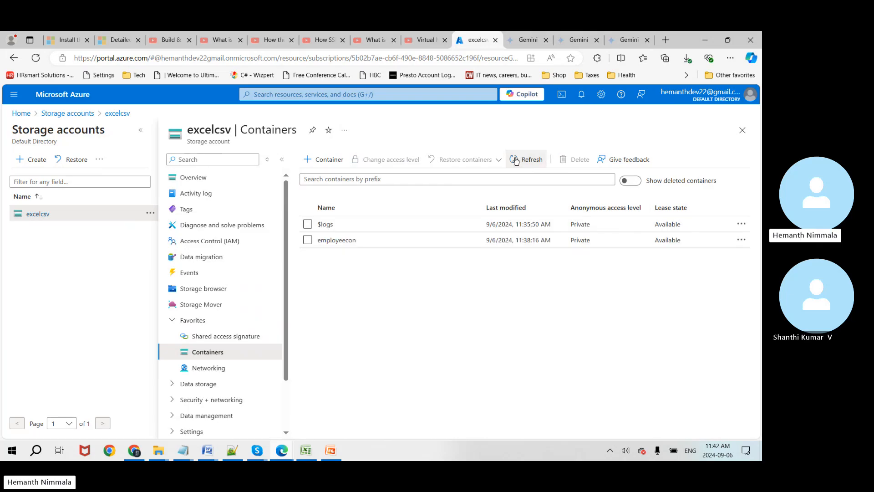
click(516, 161)
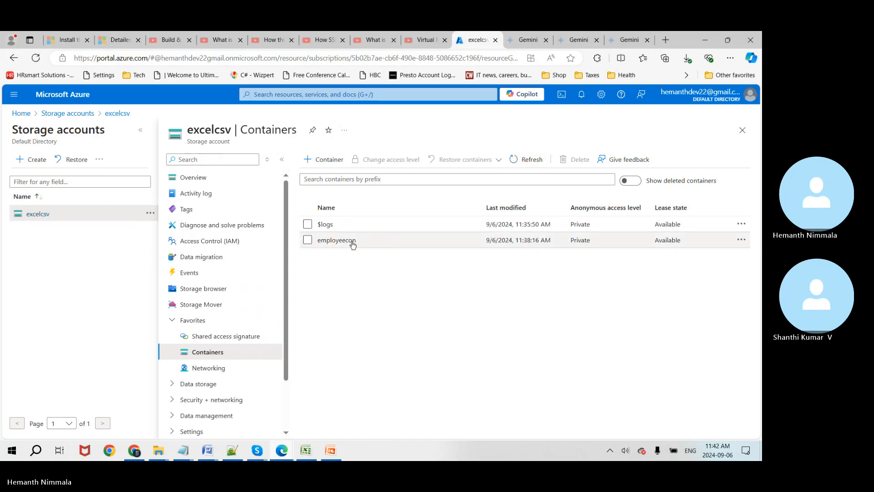
click(351, 241)
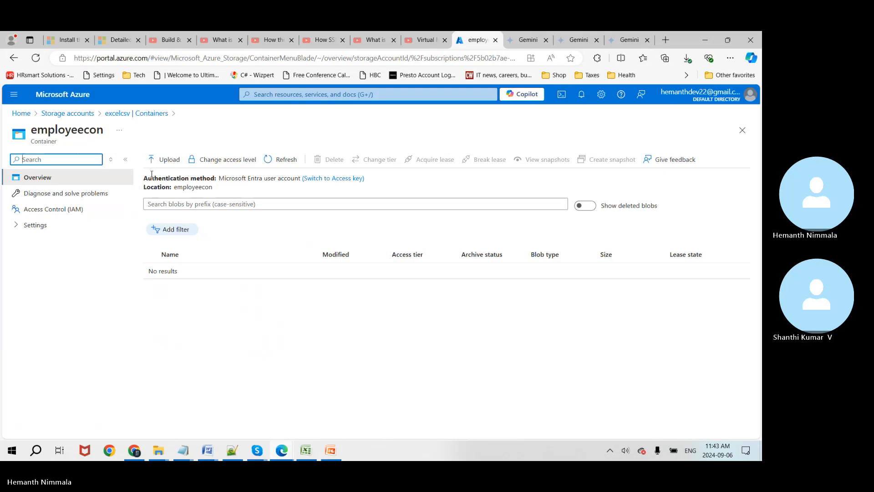
click(163, 160)
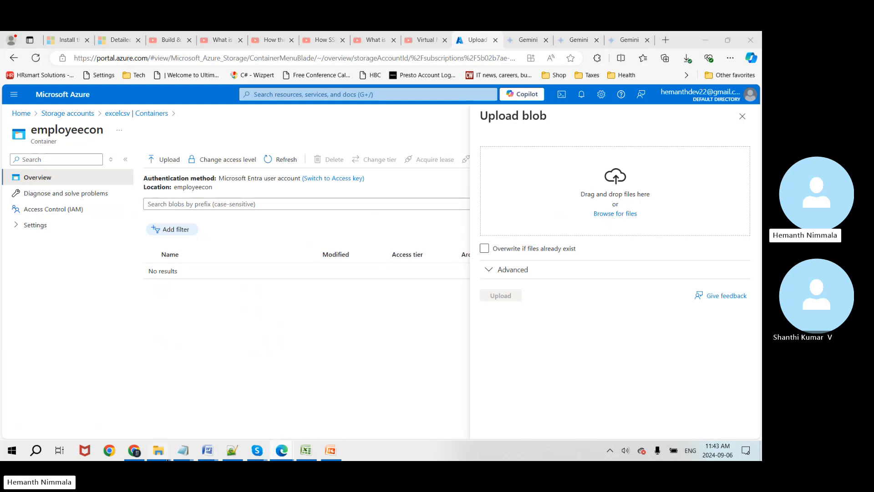
Step: In the Downloads folder, rename MOCK_DATA.csv to MOCK_DATA_1.csv by adding '_1', then return to the browser
mouse_move(159, 453)
click(444, 399)
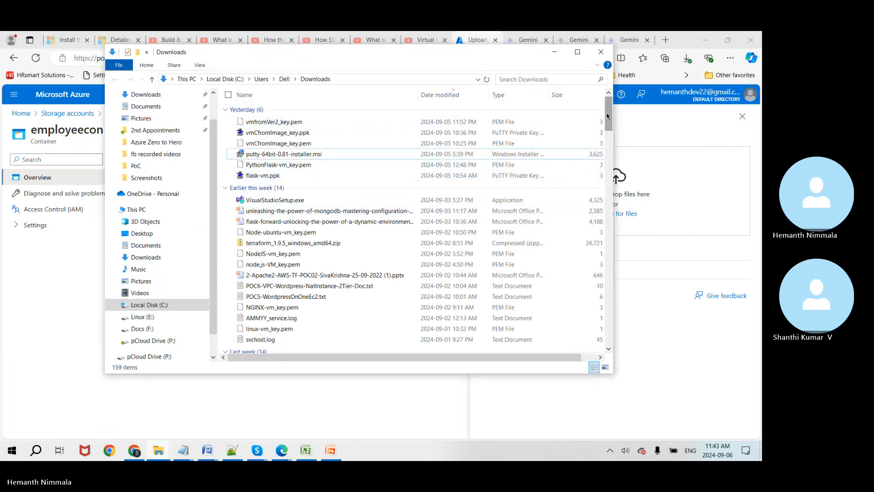
click(386, 200)
scroll(387, 203, down, 10)
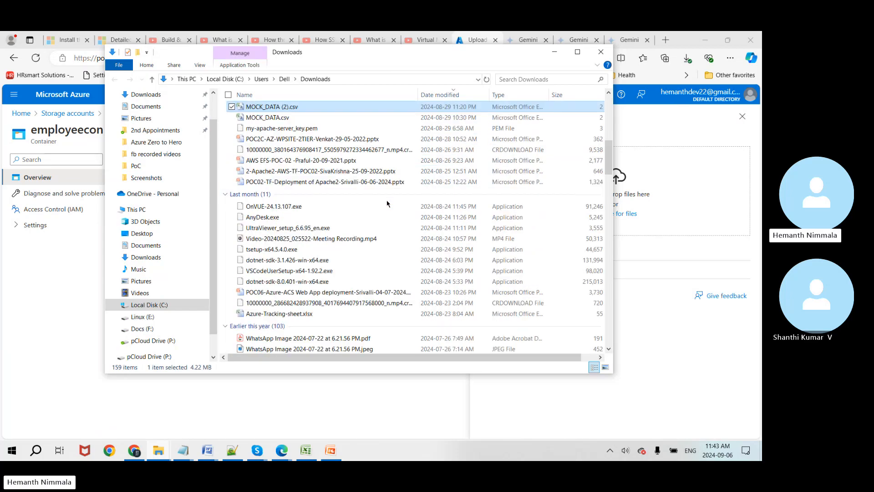
click(260, 119)
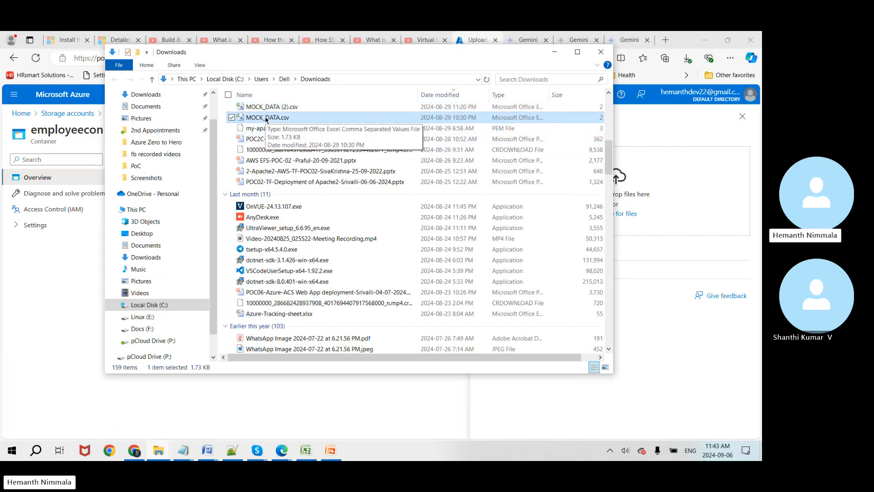
click(267, 119)
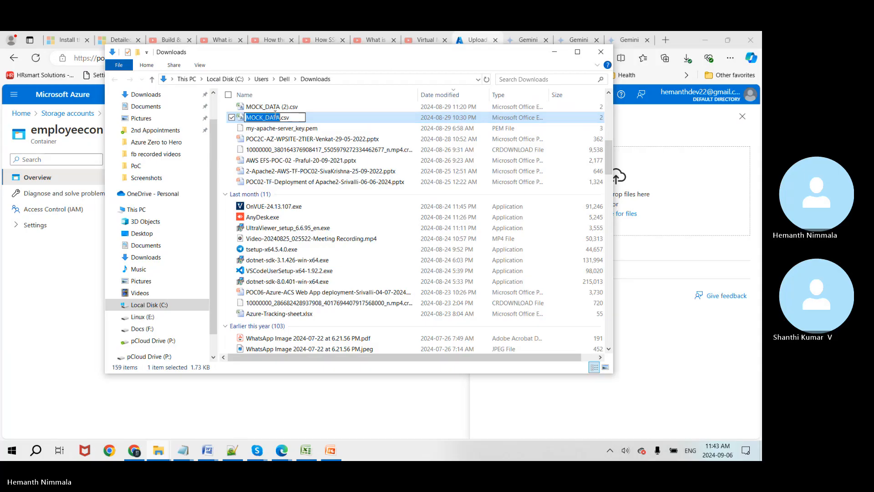
click(280, 118)
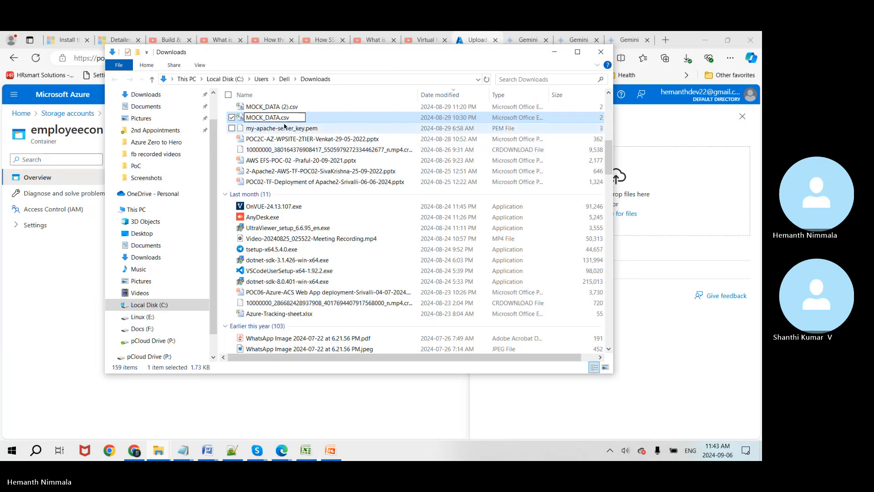
text(_)
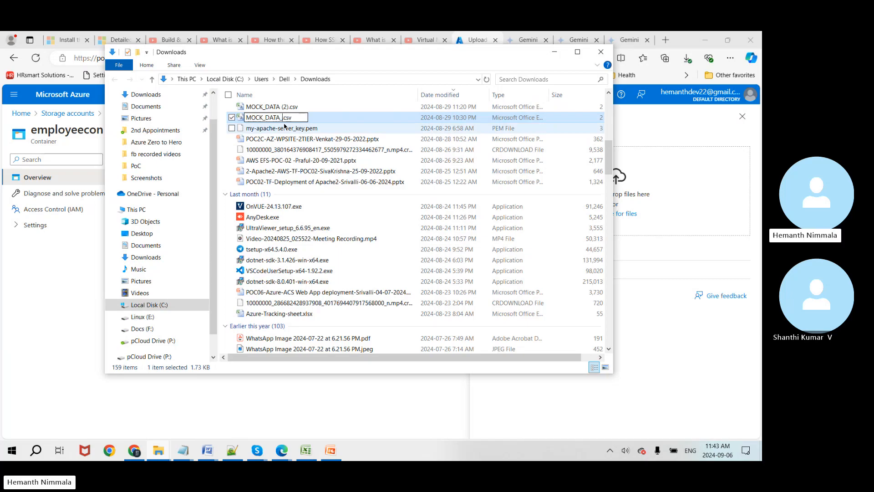
text(1)
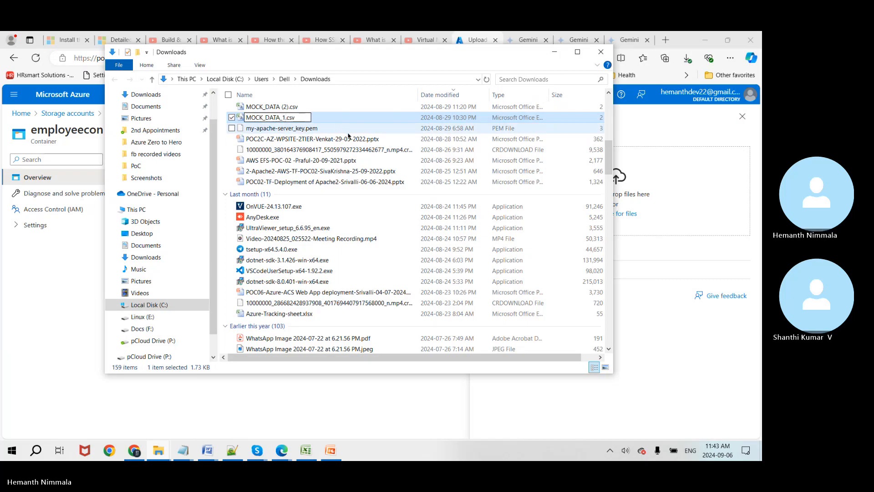
key(Return)
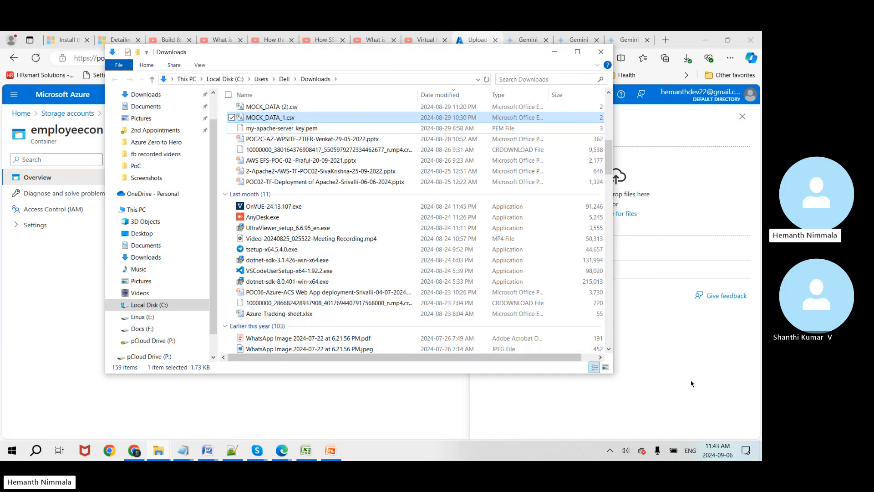
click(691, 381)
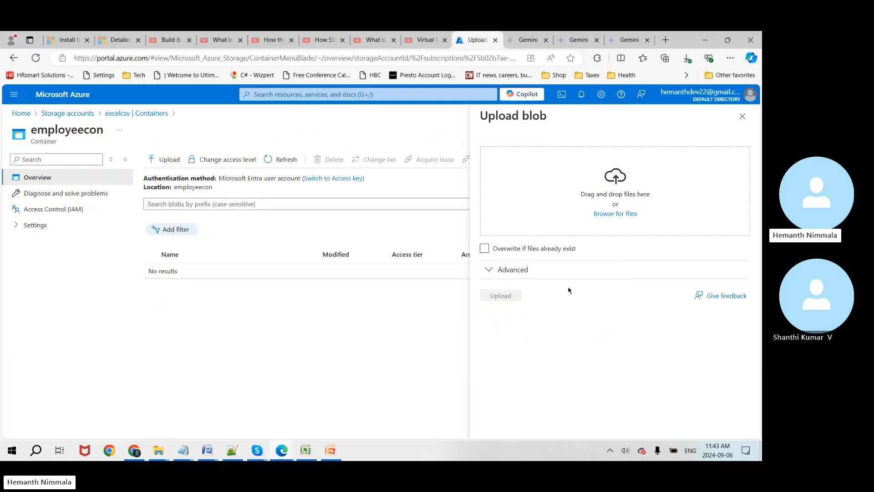
Step: Choose MOCK_DATA_1.csv from Downloads as the file to upload
click(614, 216)
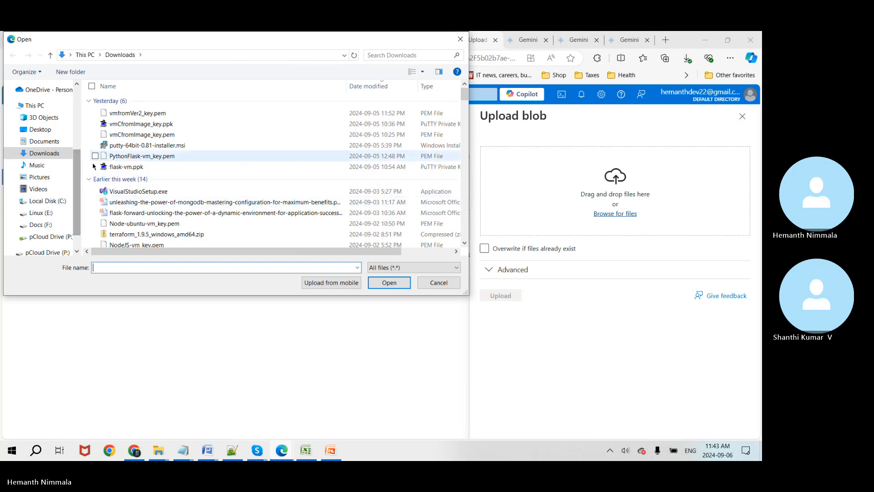
click(127, 202)
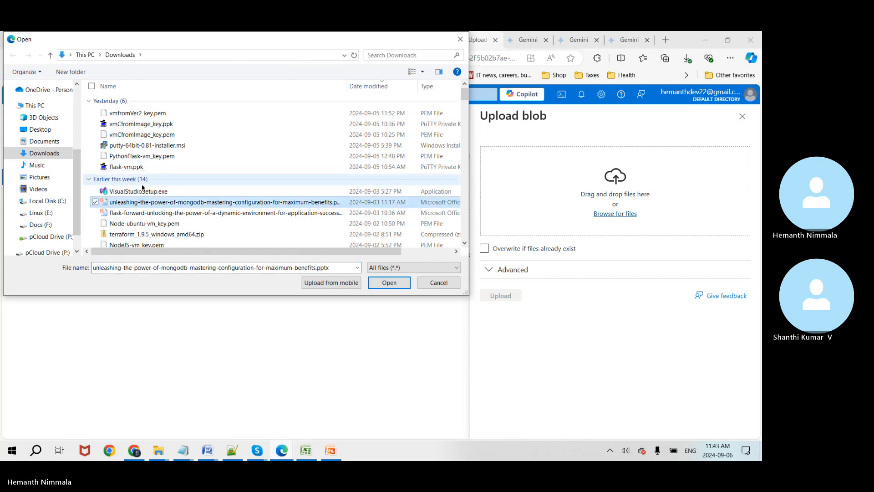
key(m)
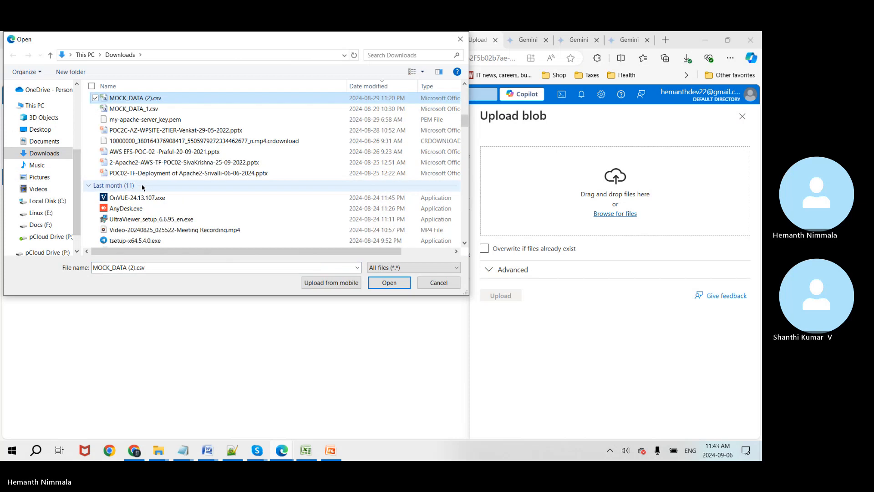
double_click(135, 109)
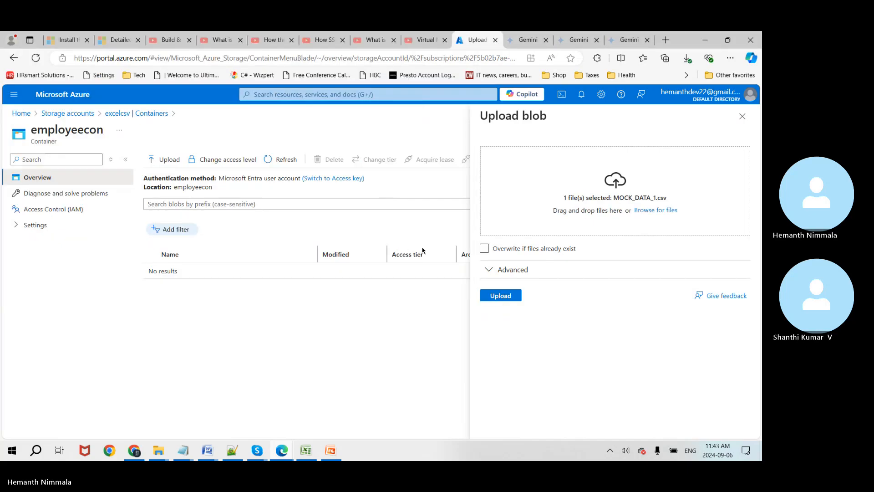
Step: Review the advanced upload settings and blob type choices, leaving them unchanged
click(496, 270)
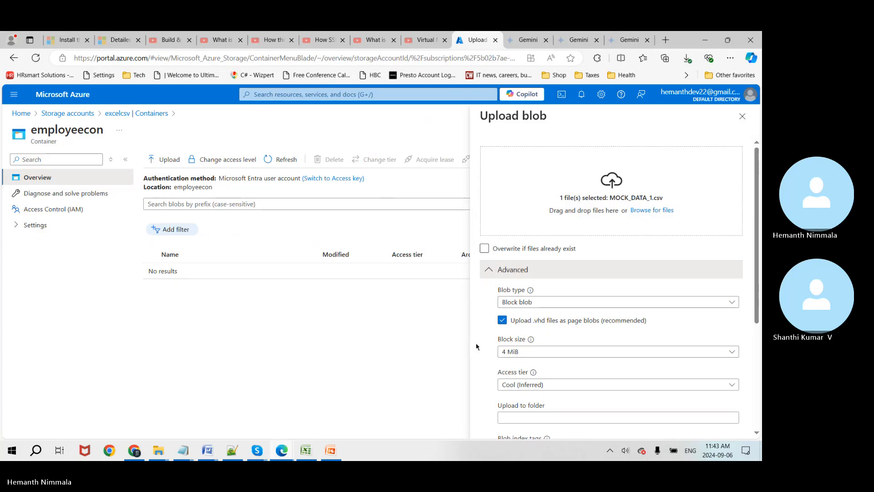
scroll(476, 331, down, 2)
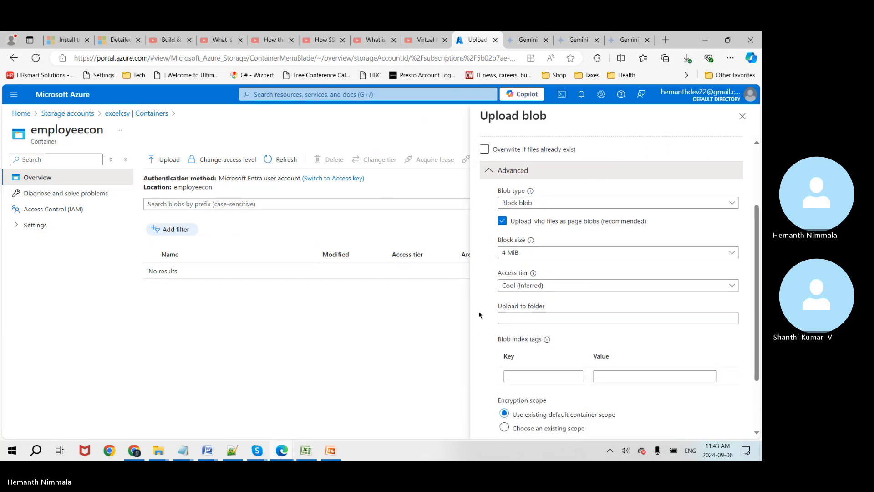
click(735, 203)
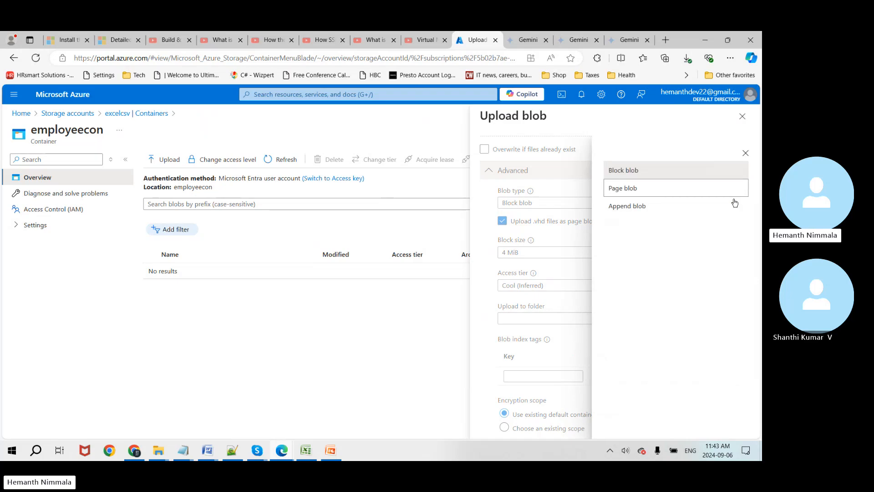
click(746, 153)
scroll(724, 264, down, 2)
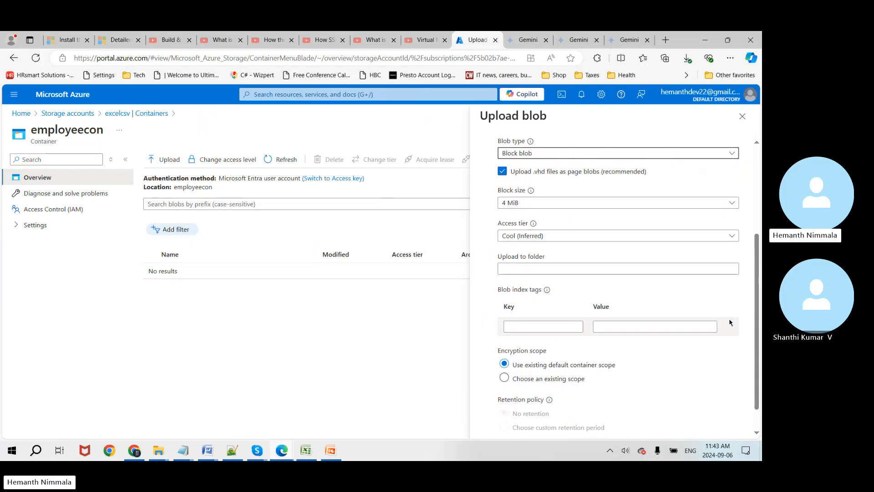
scroll(731, 322, down, 1)
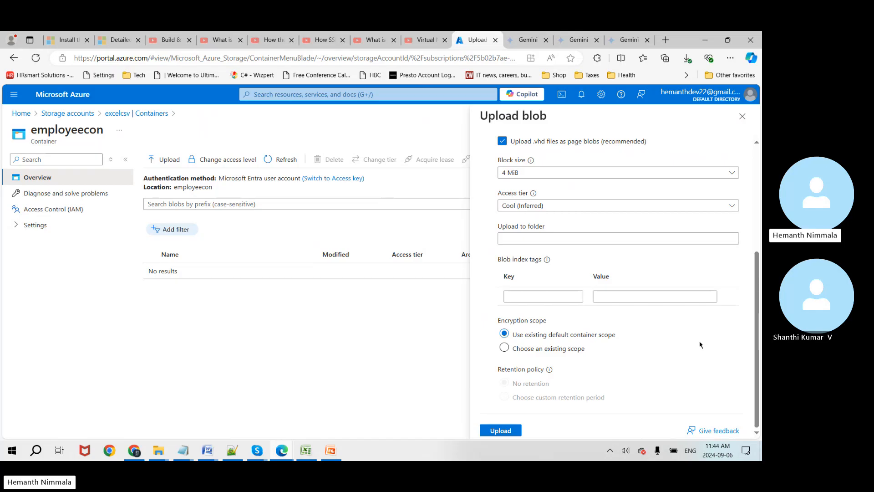
scroll(700, 345, up, 5)
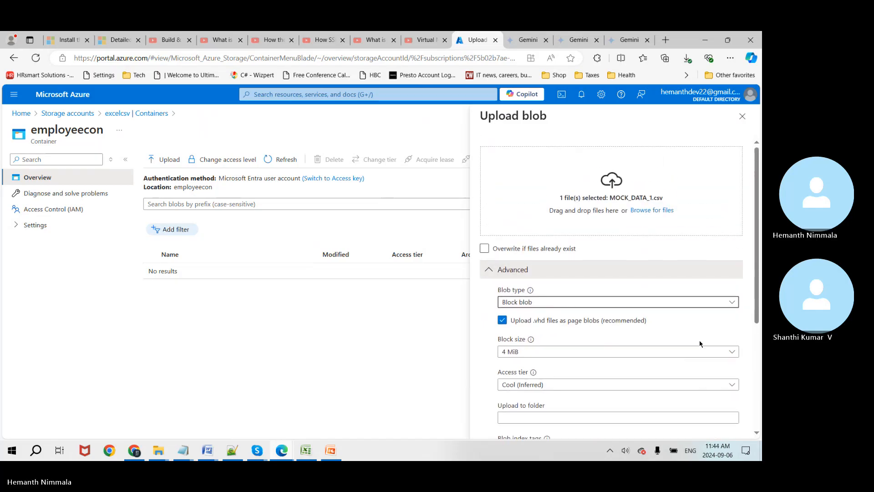
click(487, 271)
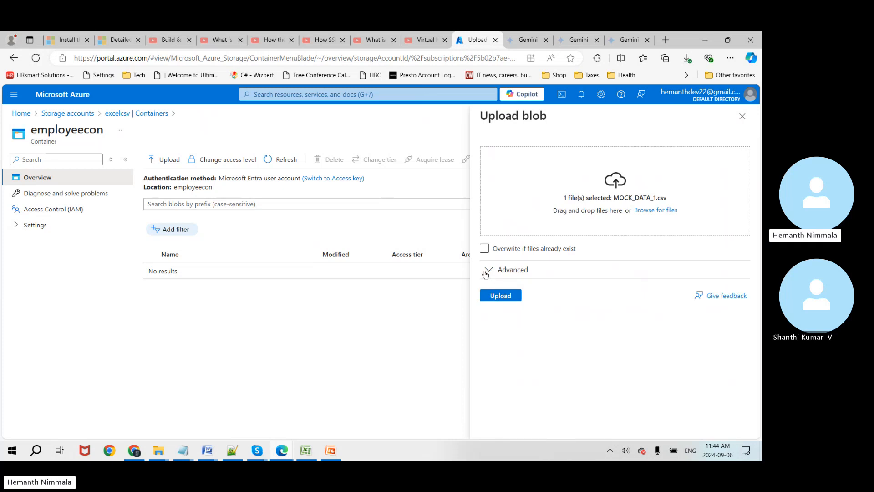
Step: Enable 'Overwrite if files already exist' and upload, which fails as not authorized
click(485, 248)
click(498, 296)
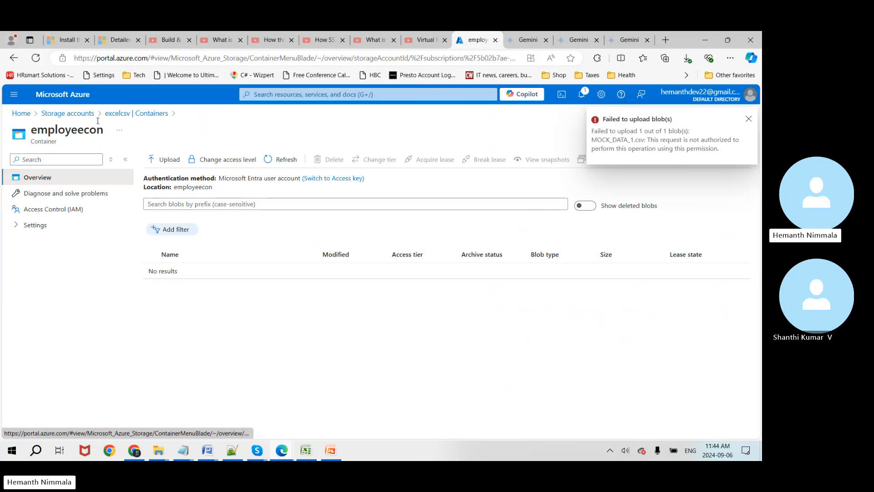
click(304, 93)
click(322, 255)
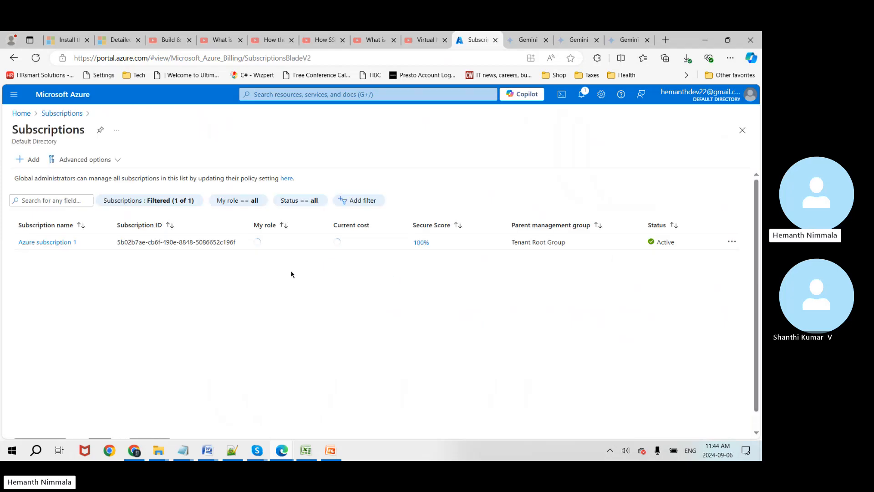
click(49, 243)
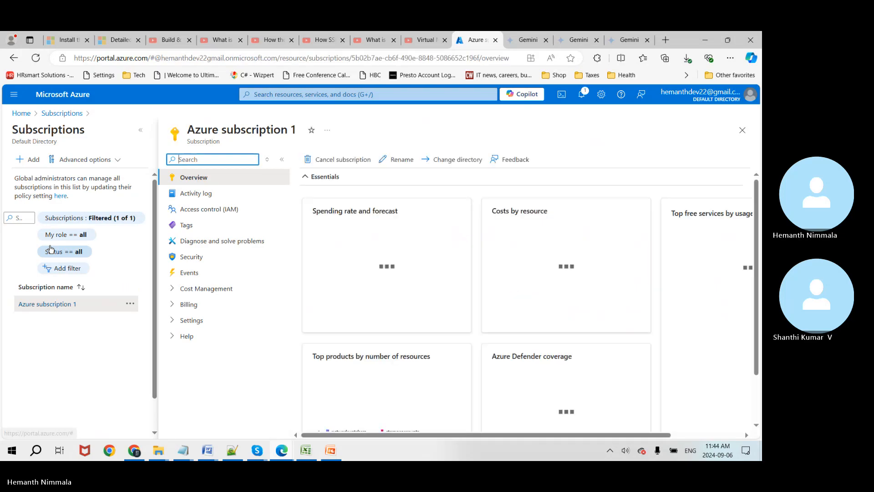
click(190, 211)
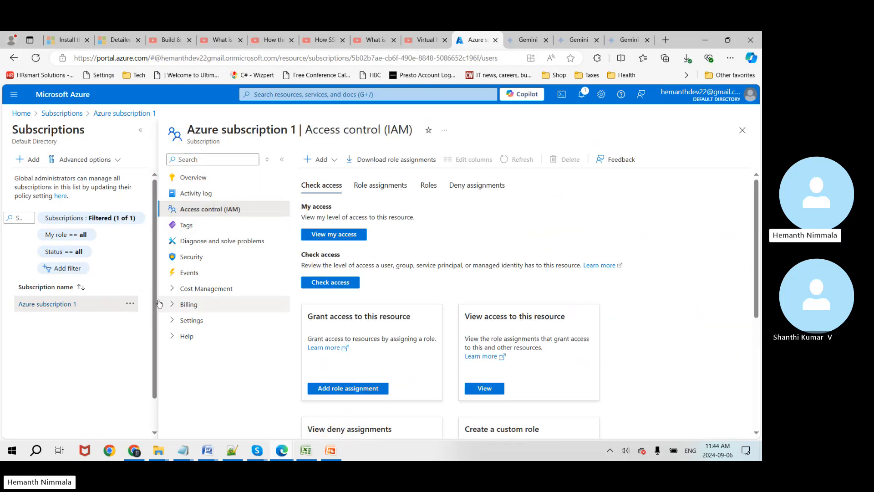
scroll(401, 324, down, 3)
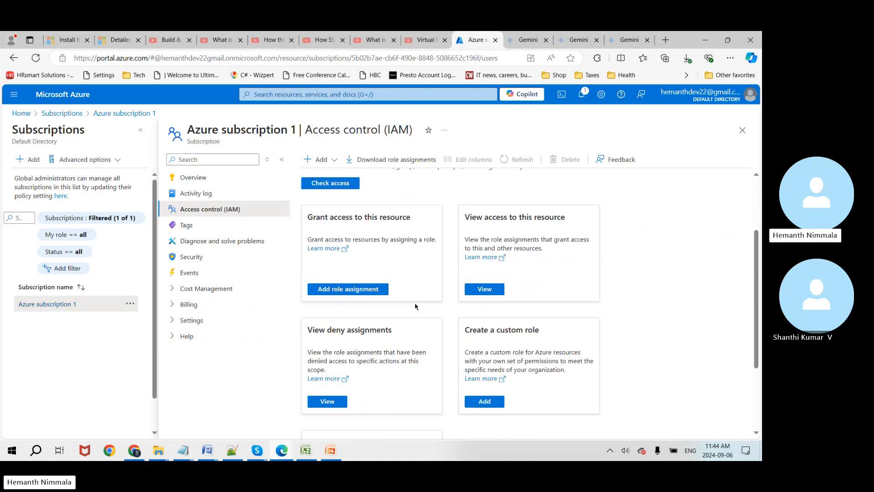
scroll(393, 325, up, 3)
scroll(373, 404, down, 2)
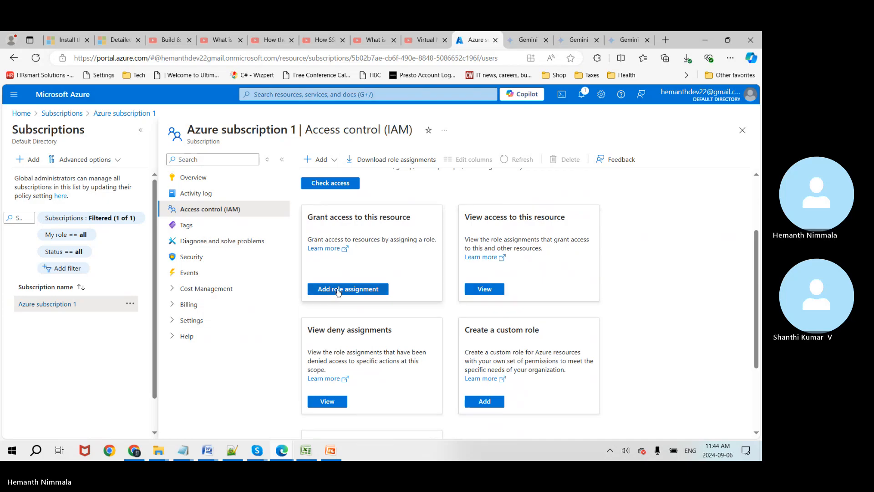
scroll(337, 296, up, 1)
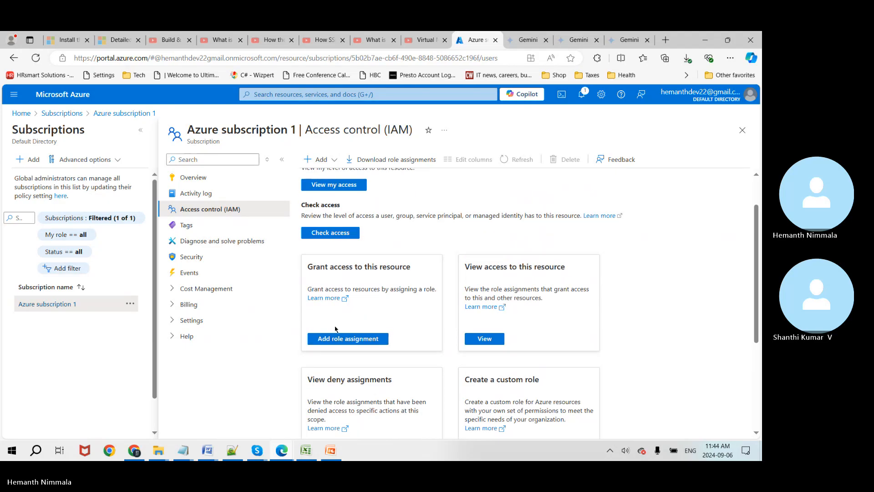
scroll(335, 237, up, 1)
click(333, 235)
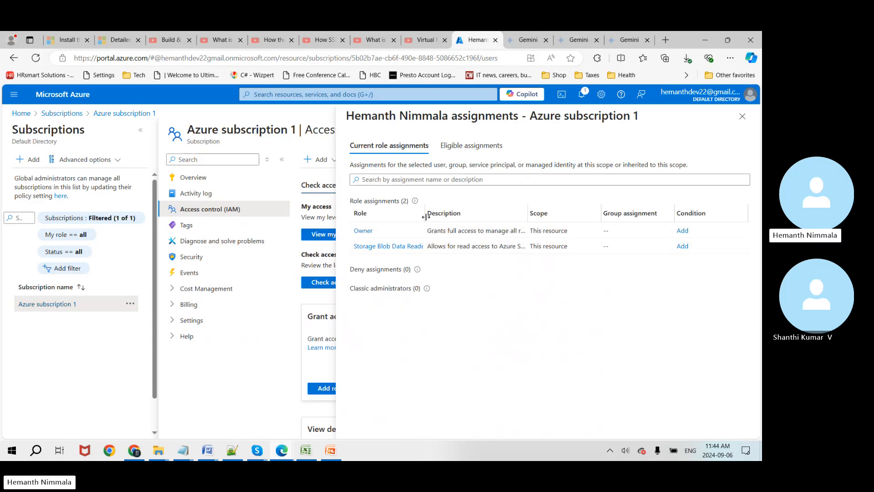
drag(426, 217, 461, 217)
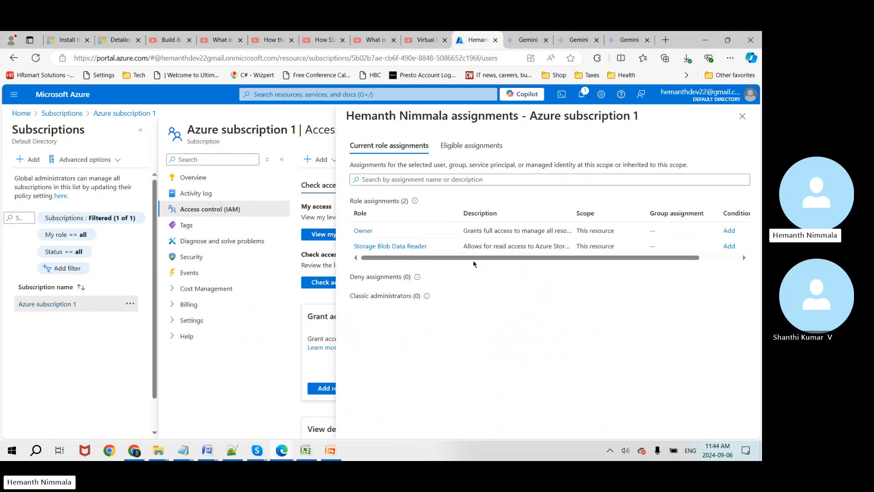
drag(473, 260, 365, 267)
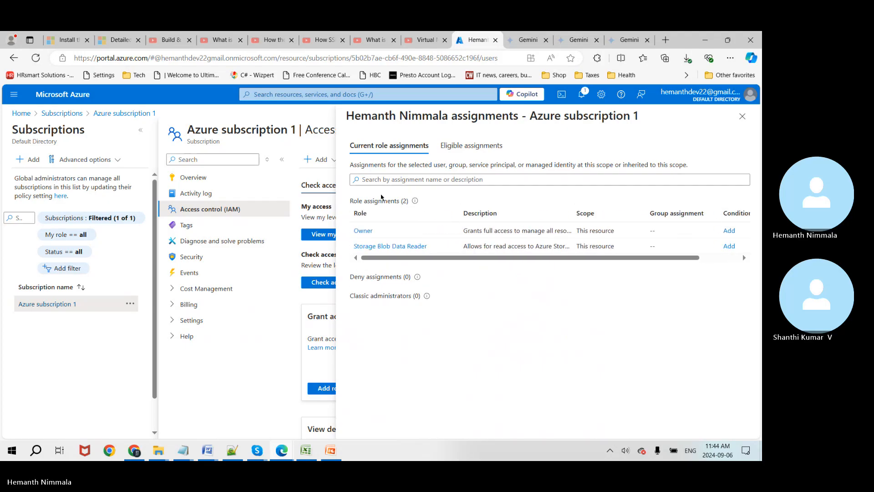
click(387, 183)
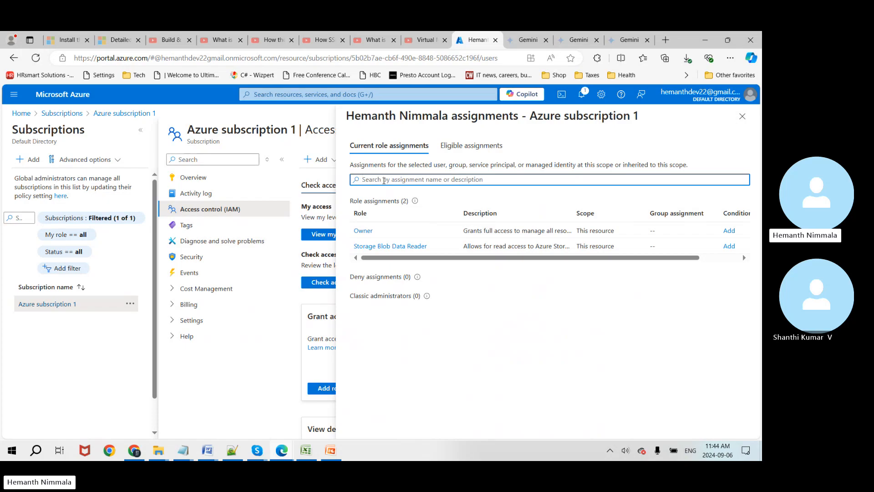
text(hemanth)
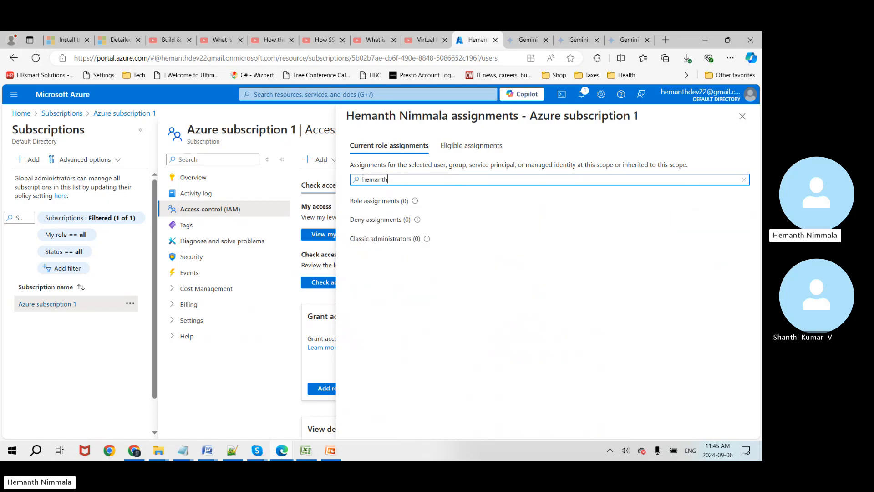
click(742, 116)
scroll(369, 335, down, 2)
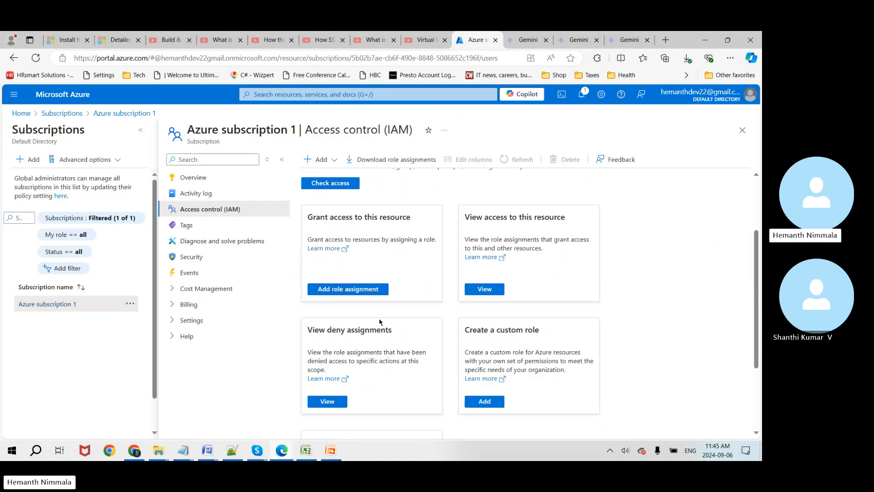
Step: In the role assignments list, delete two users' Owner assignments
click(474, 290)
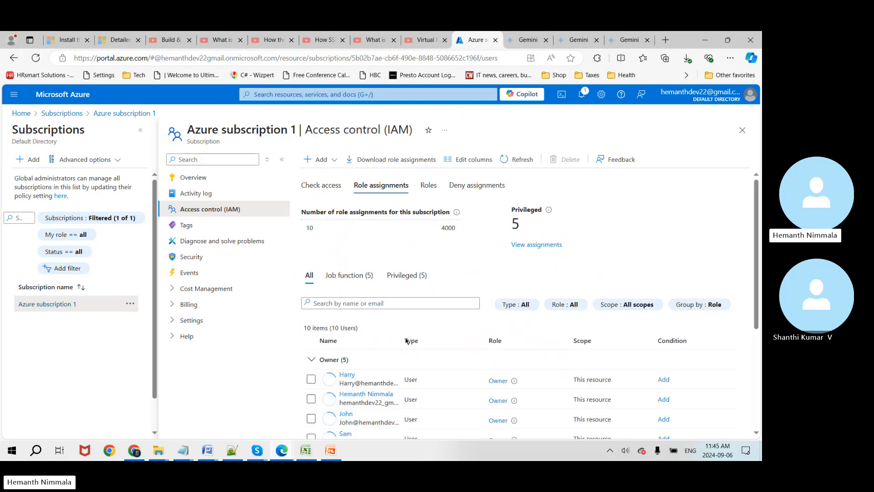
scroll(417, 347, down, 3)
scroll(417, 346, down, 2)
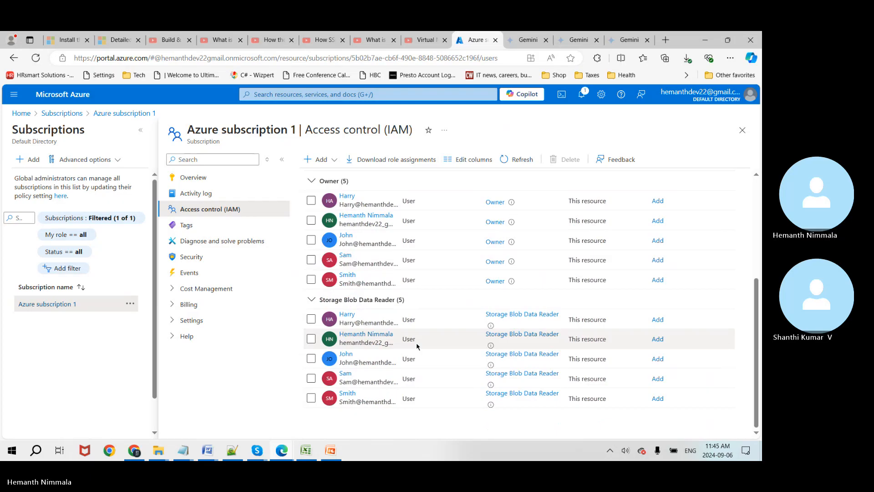
scroll(417, 346, up, 2)
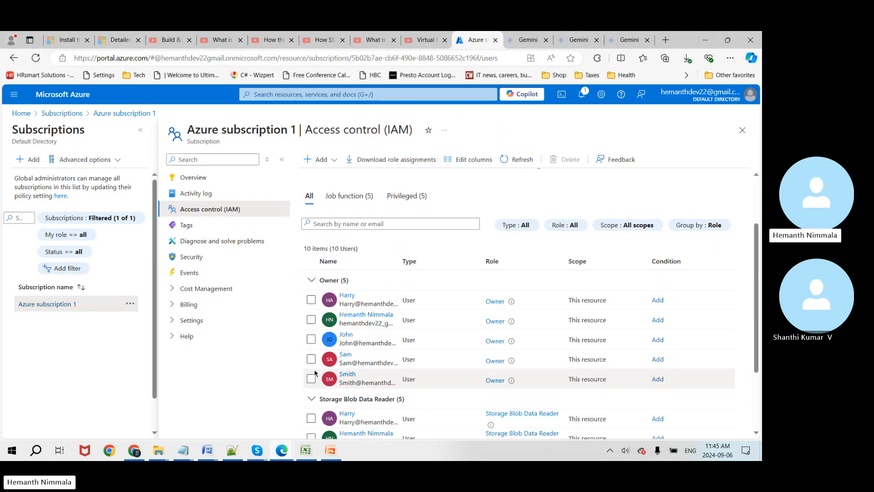
click(311, 299)
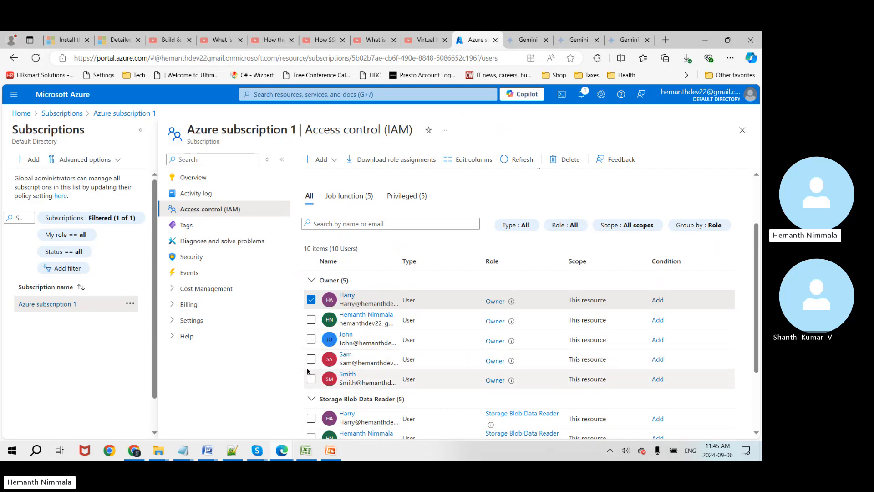
click(311, 359)
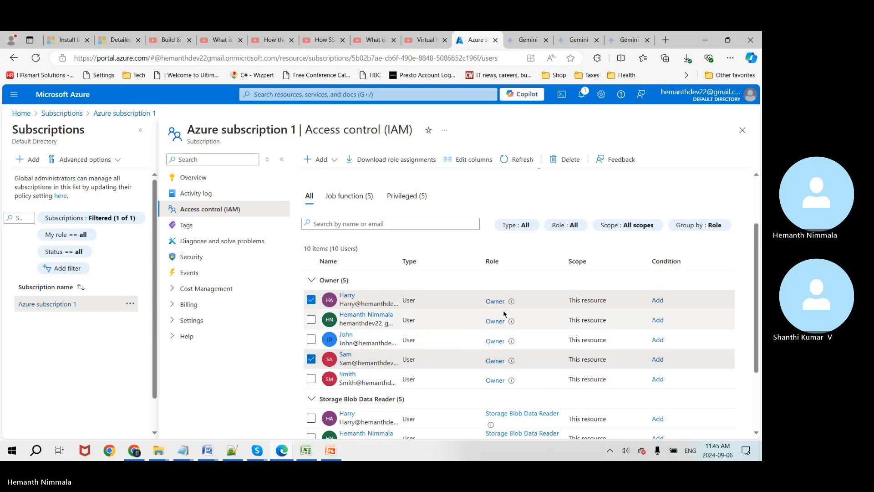
scroll(504, 313, down, 2)
scroll(500, 315, up, 4)
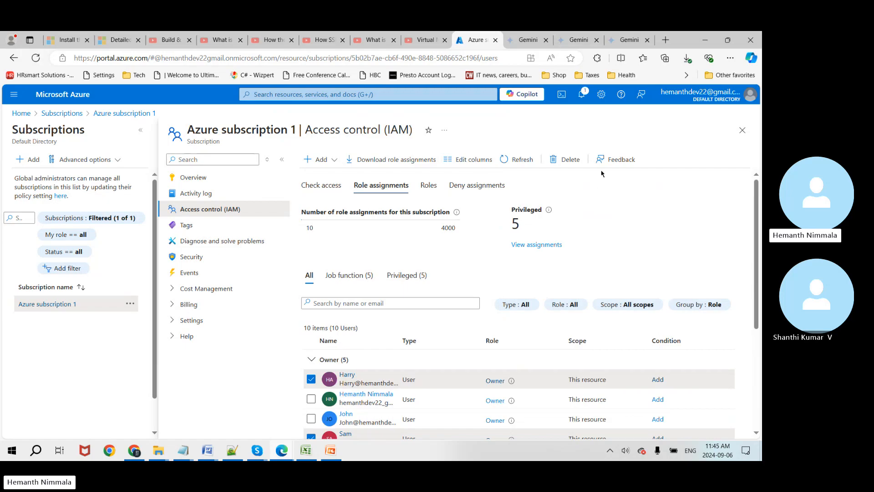
click(564, 160)
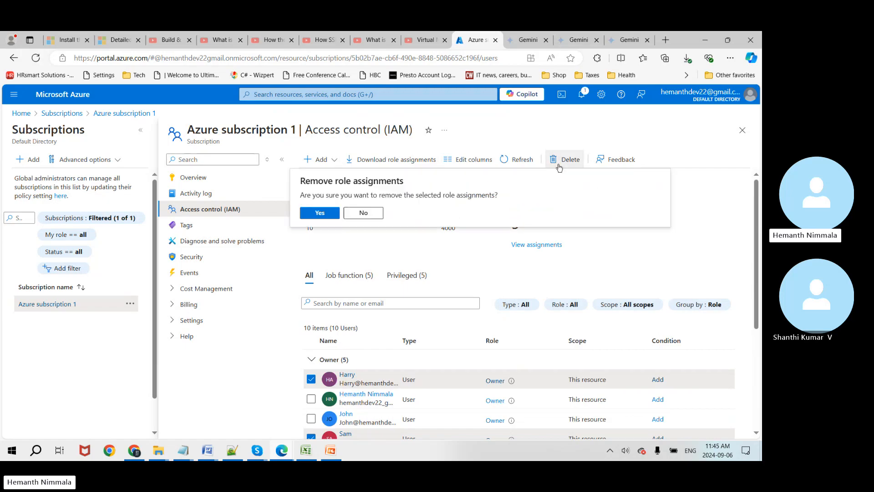
click(321, 213)
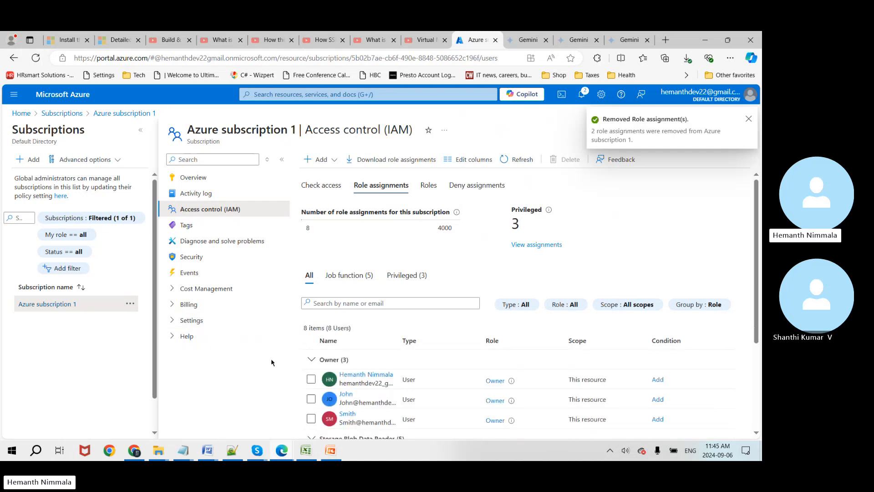
click(749, 119)
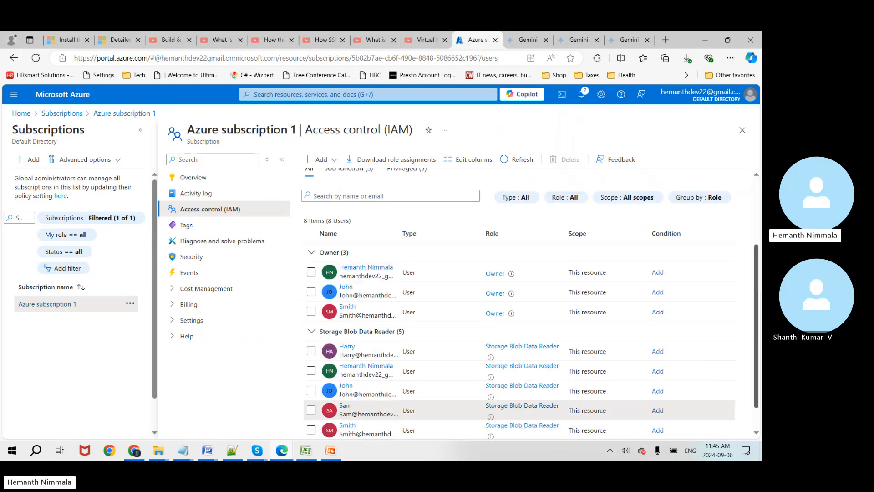
Step: Delete two users' Storage Blob Data Reader assignments
scroll(758, 219, down, 3)
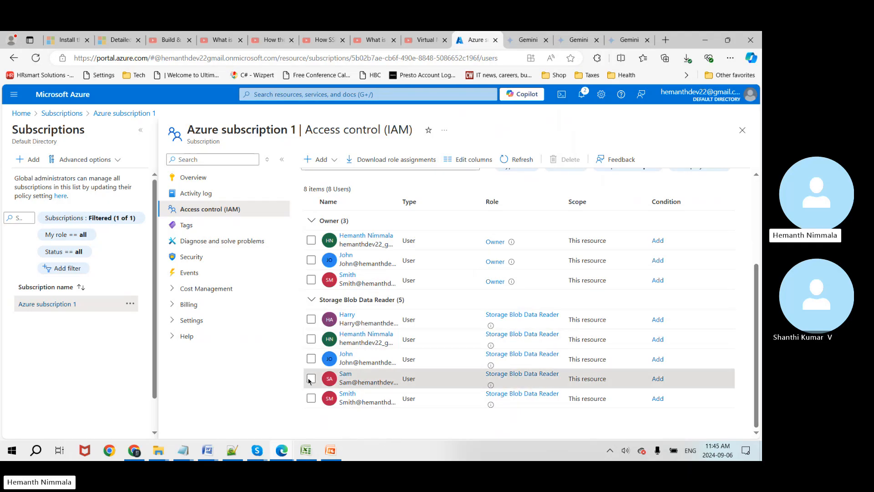
click(311, 379)
click(311, 320)
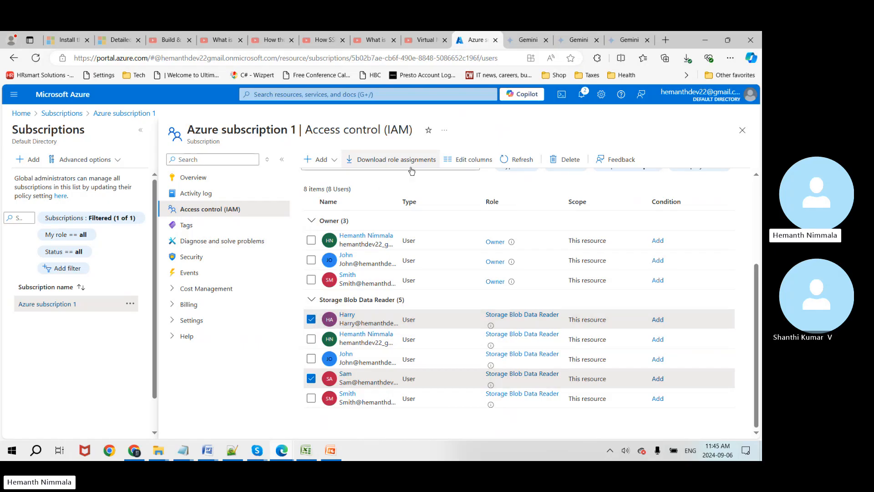
click(567, 160)
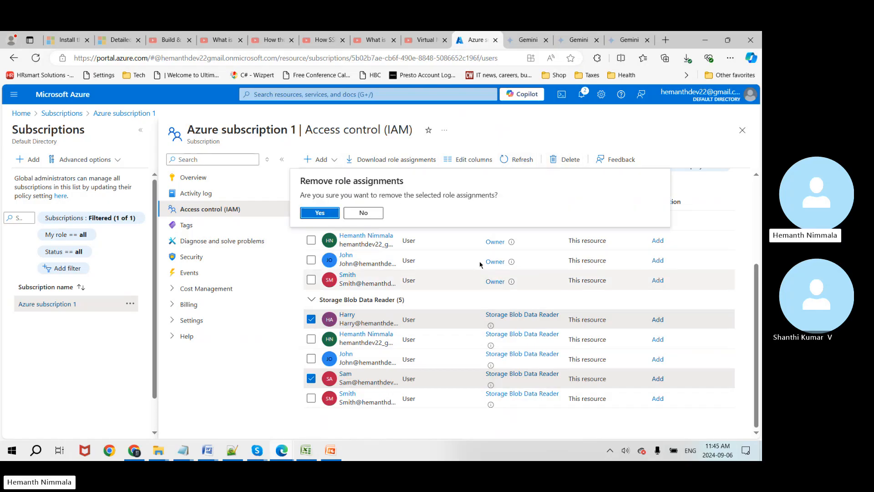
click(319, 212)
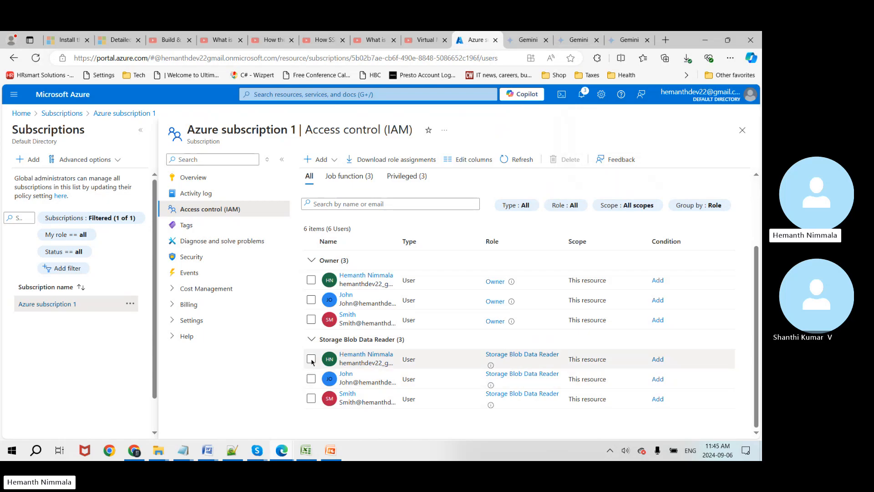
Step: Delete your own Storage Blob Data Reader assignment on subscription 1
click(311, 360)
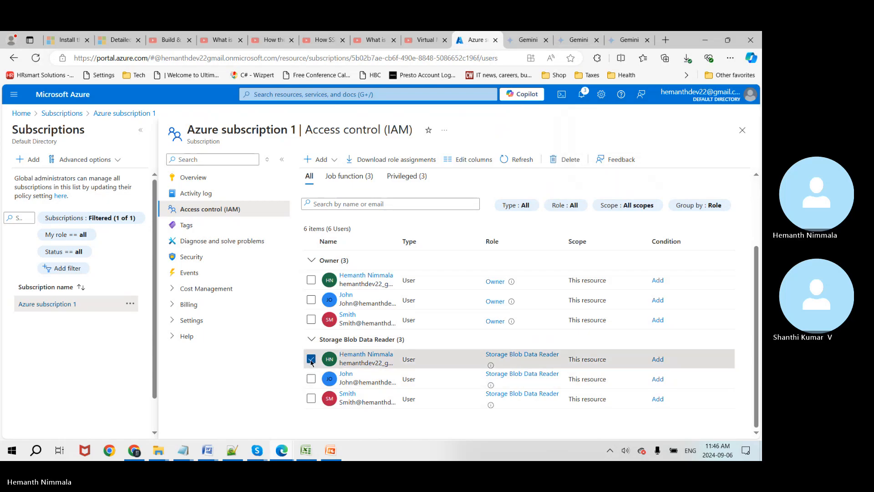
click(568, 161)
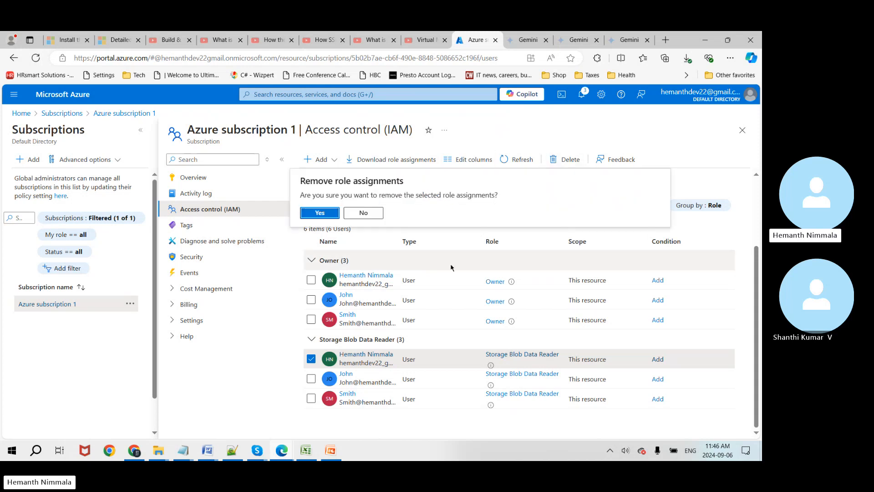
click(314, 213)
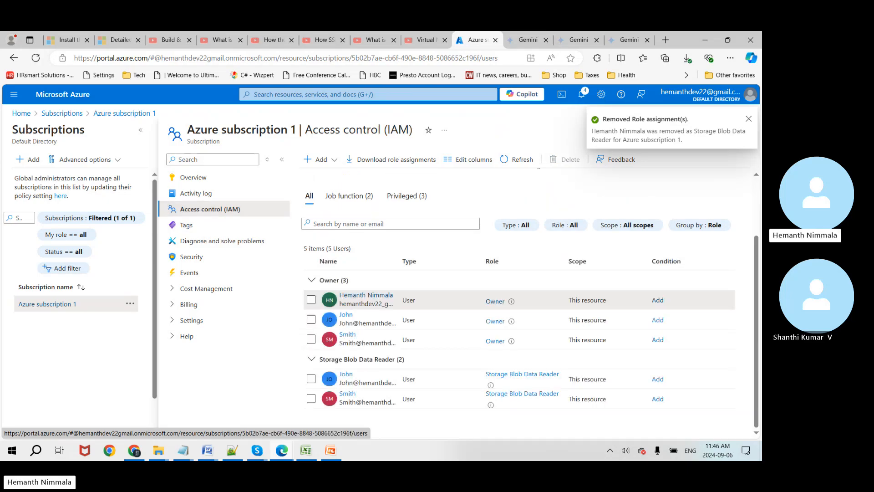
click(749, 119)
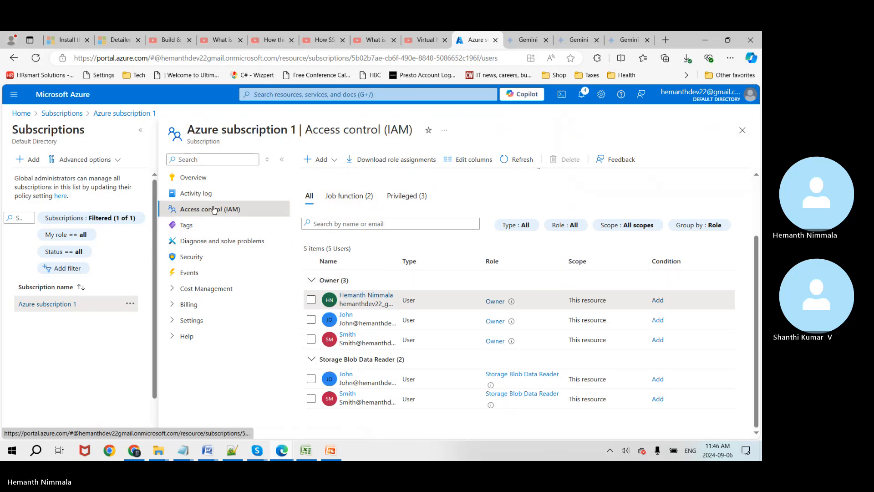
click(204, 193)
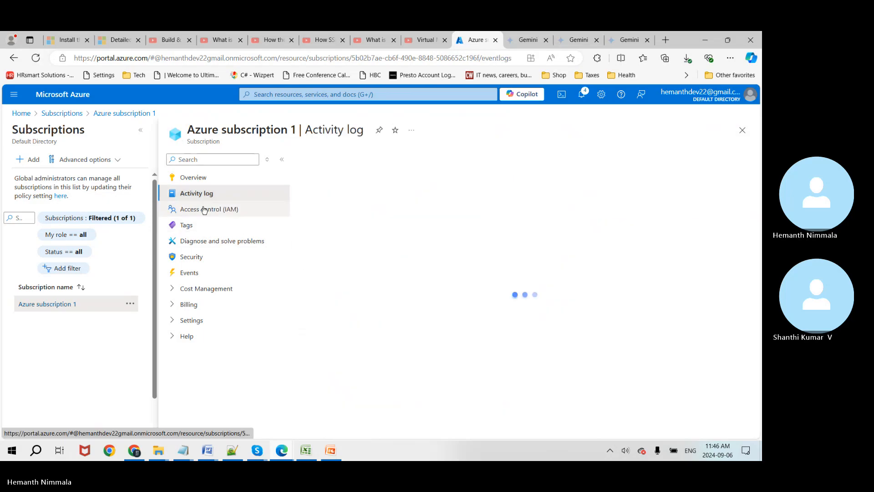
Step: Start a new role assignment, search 'bl' and pick Storage Blob Data Owner, moving to Members
click(204, 209)
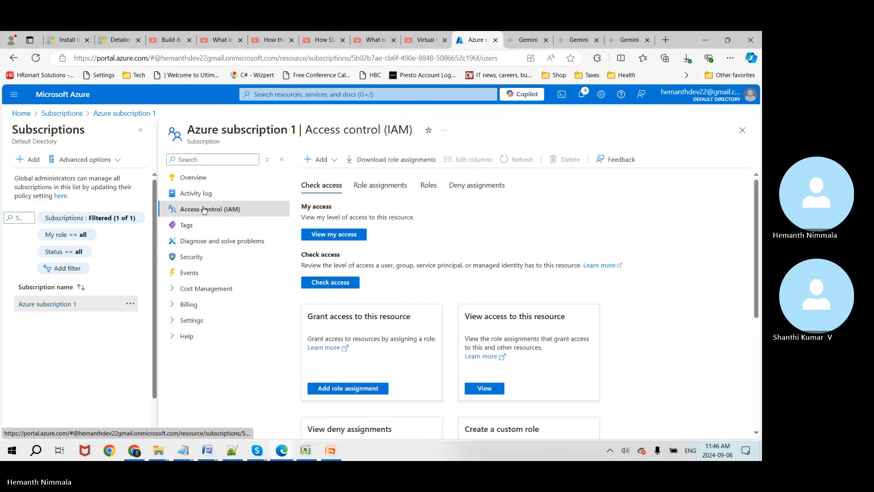
click(365, 387)
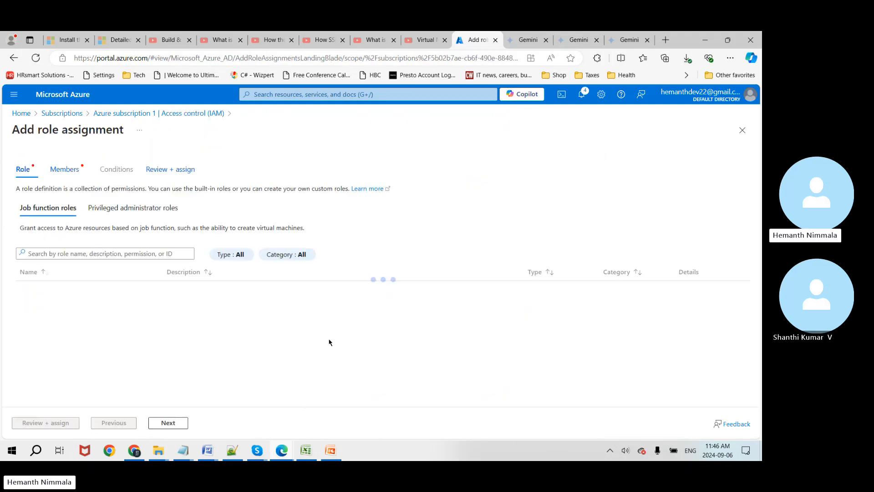
click(78, 254)
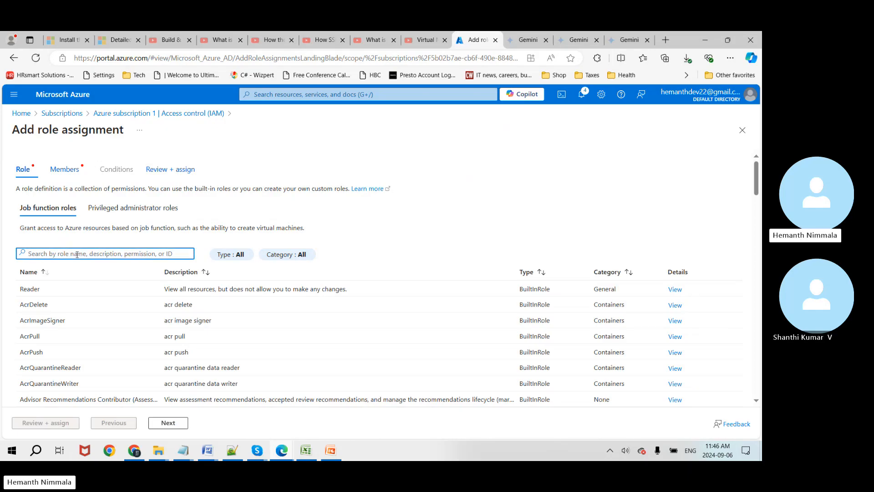
text(stor)
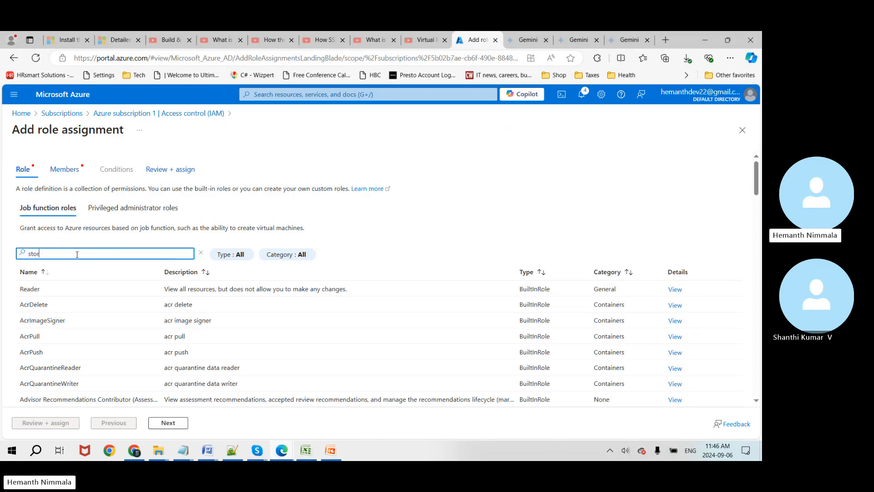
text(age)
key(ctrl+a)
text(bl)
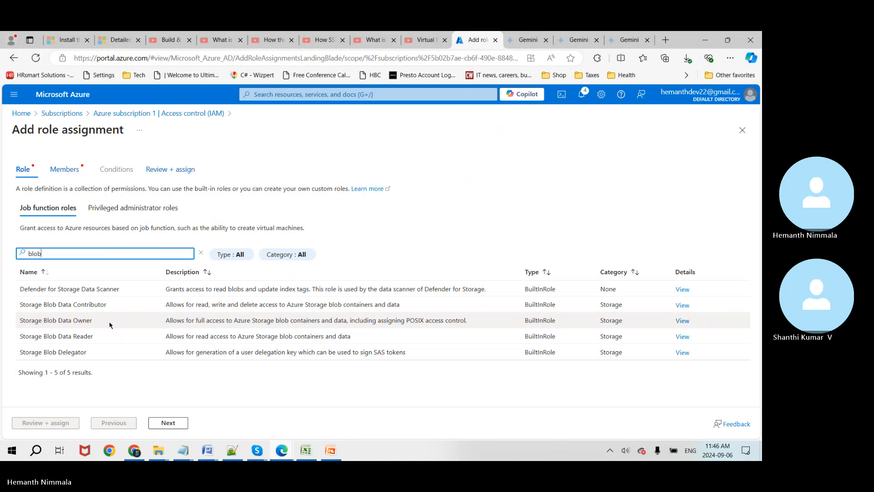
click(109, 324)
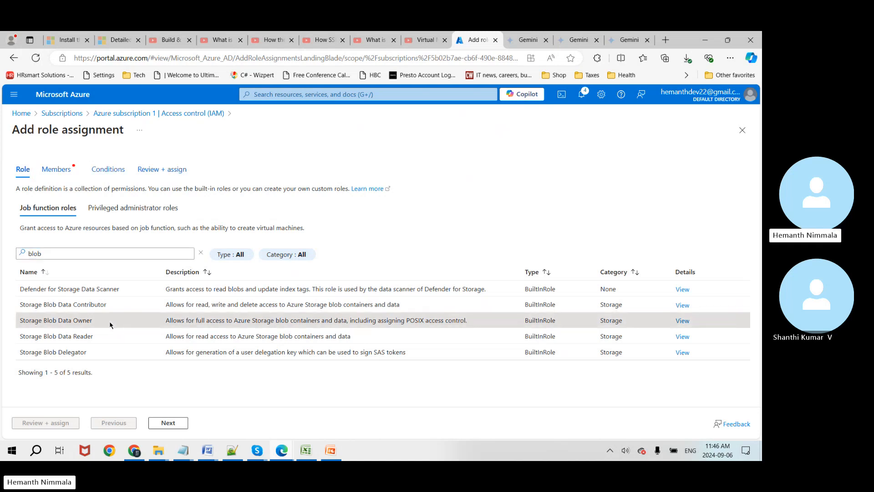
click(169, 423)
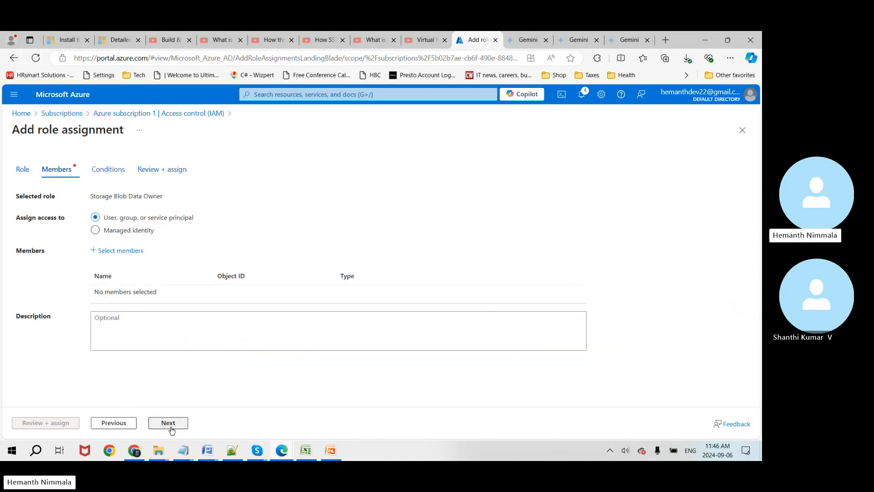
Step: Select the guest user as the only member of the role
click(102, 252)
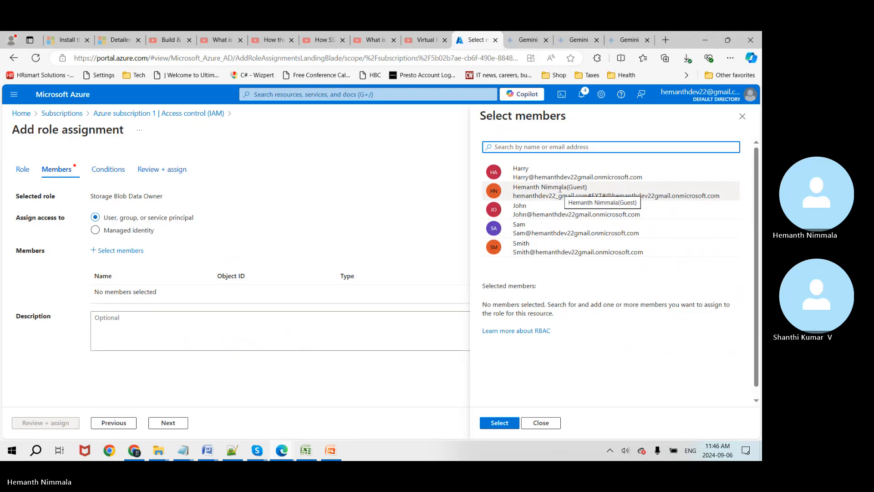
click(522, 169)
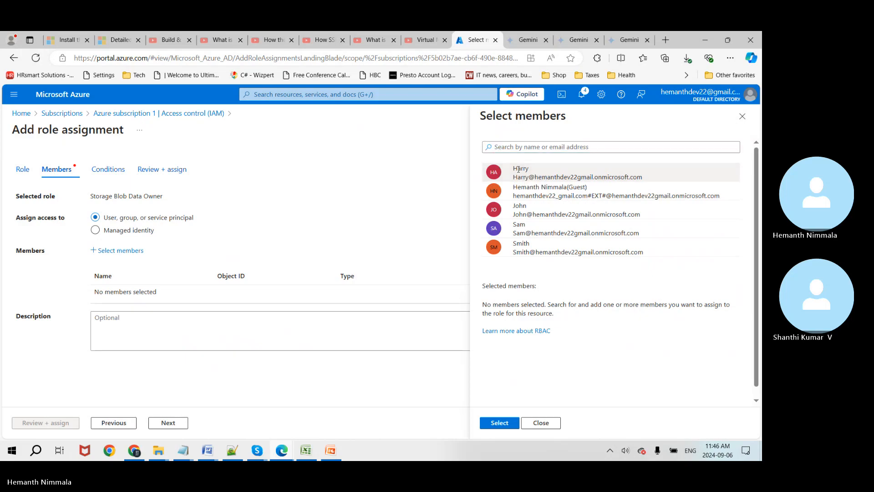
click(535, 192)
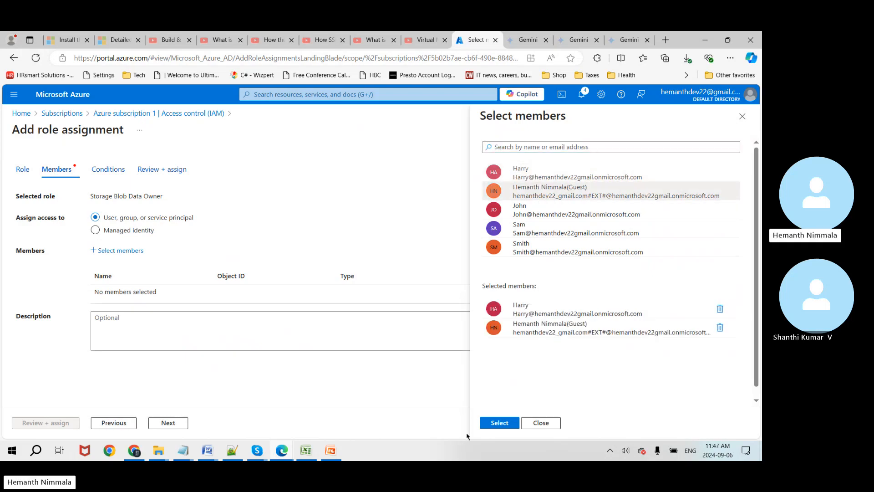
click(495, 423)
click(720, 309)
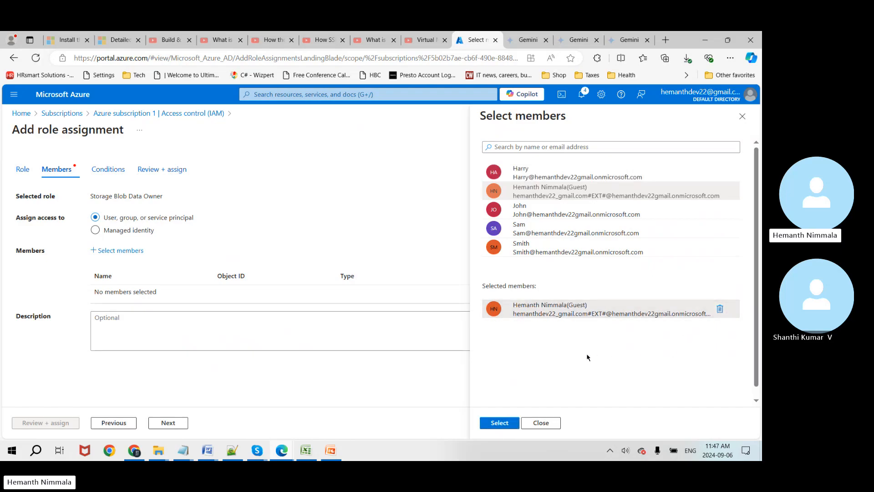
click(499, 422)
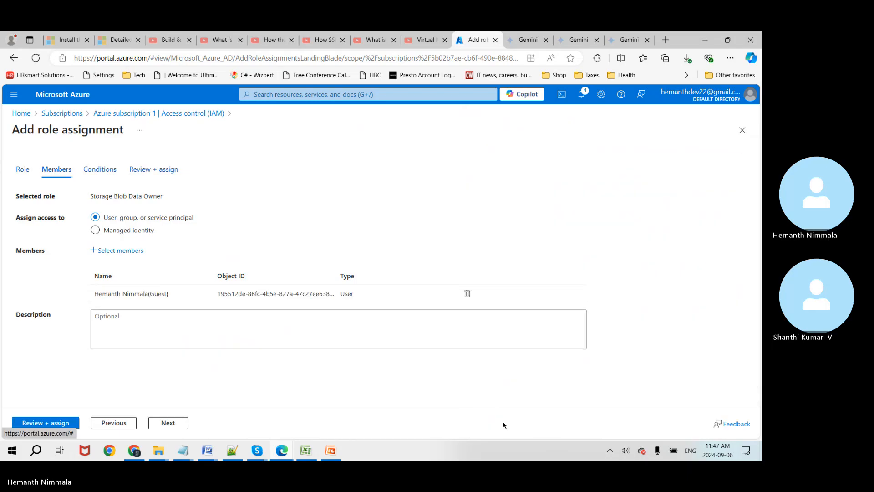
Step: Advance through Conditions and Review, then submit the Storage Blob Data Owner assignment
click(57, 423)
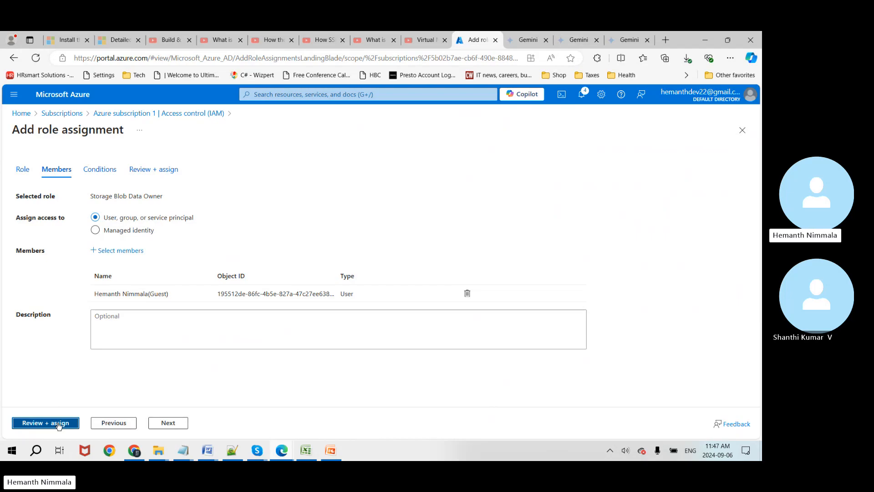
click(168, 422)
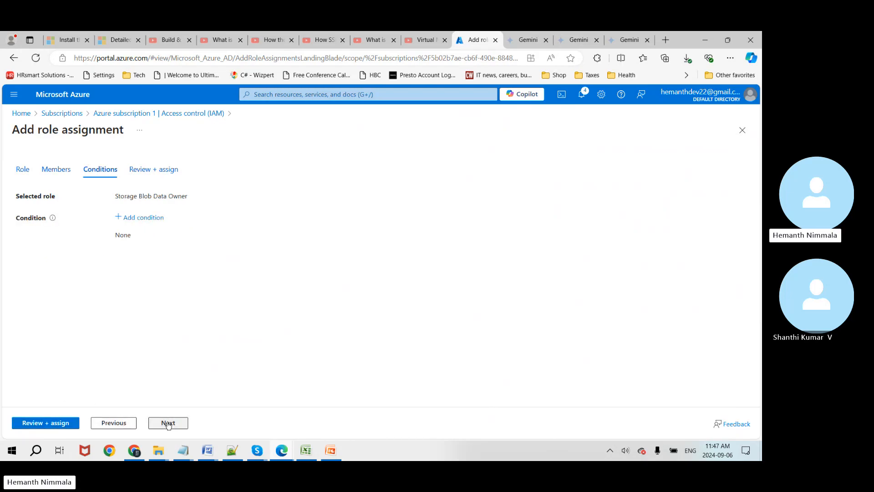
click(168, 422)
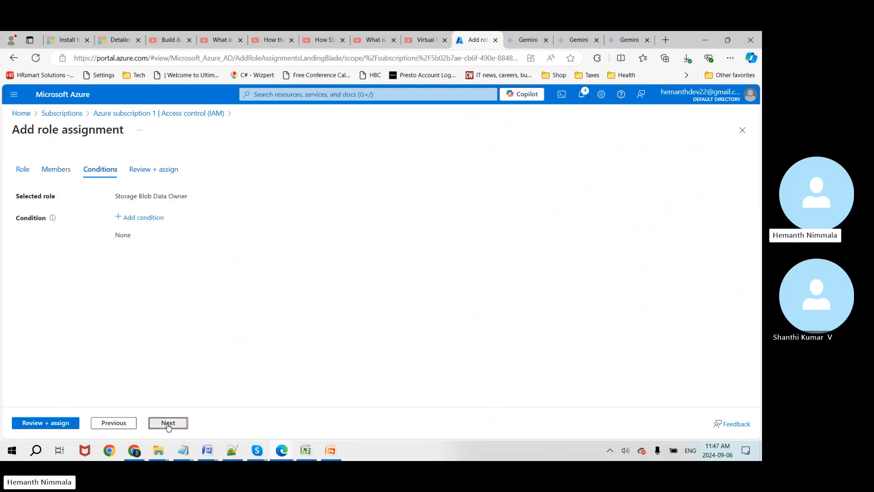
click(64, 424)
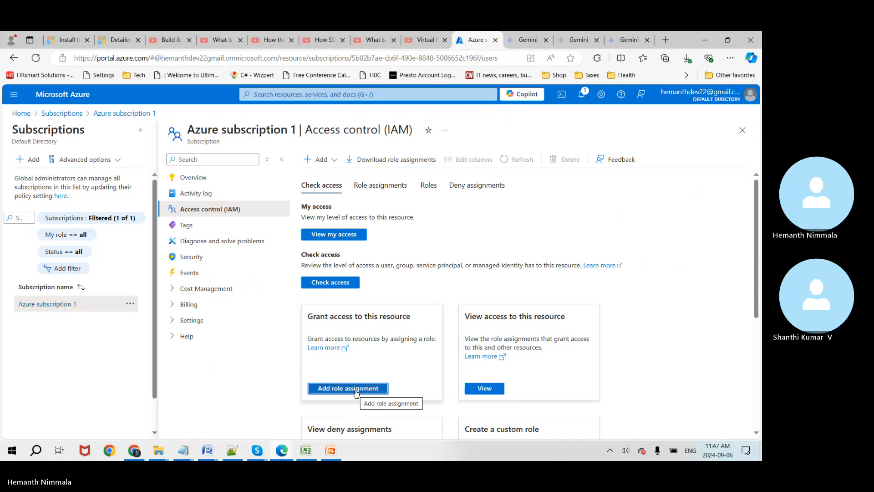
Step: Start an Owner role assignment from privileged administrator roles with the guest user as member
click(357, 391)
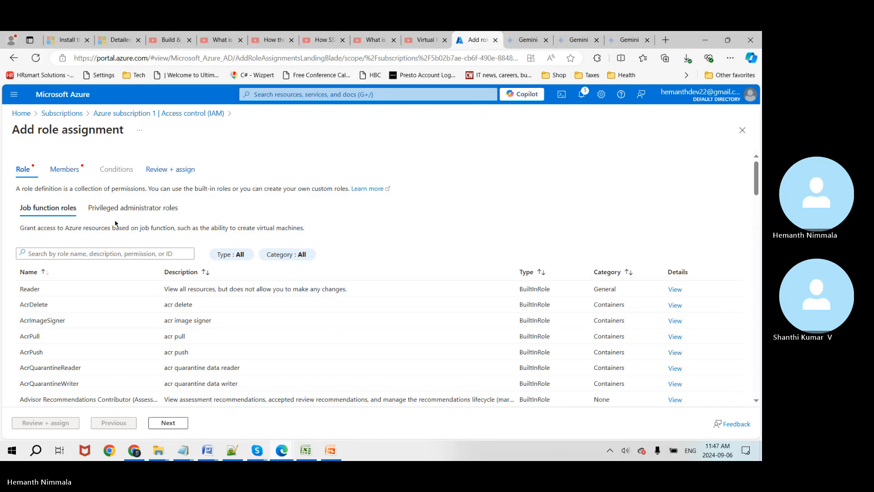
click(115, 215)
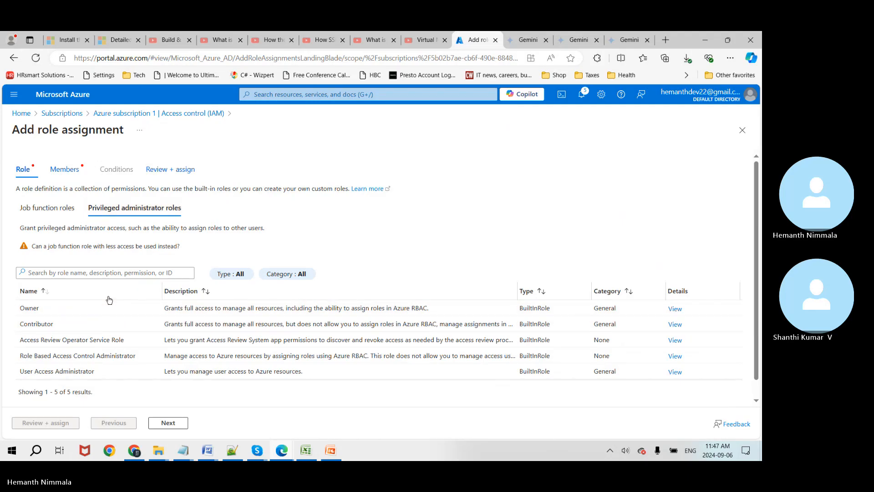
click(111, 313)
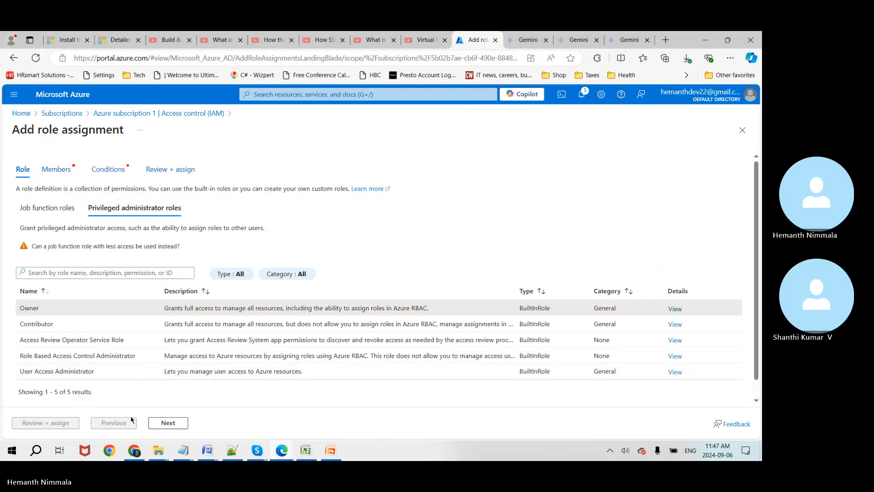
click(168, 423)
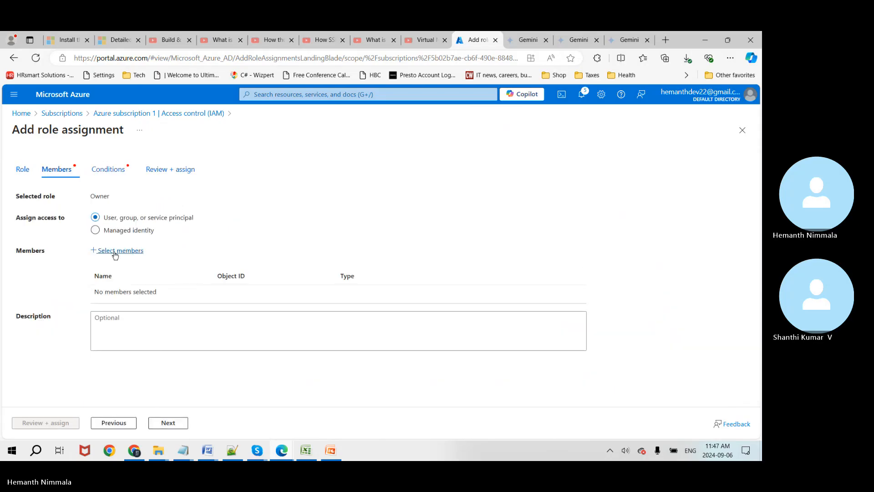
click(115, 254)
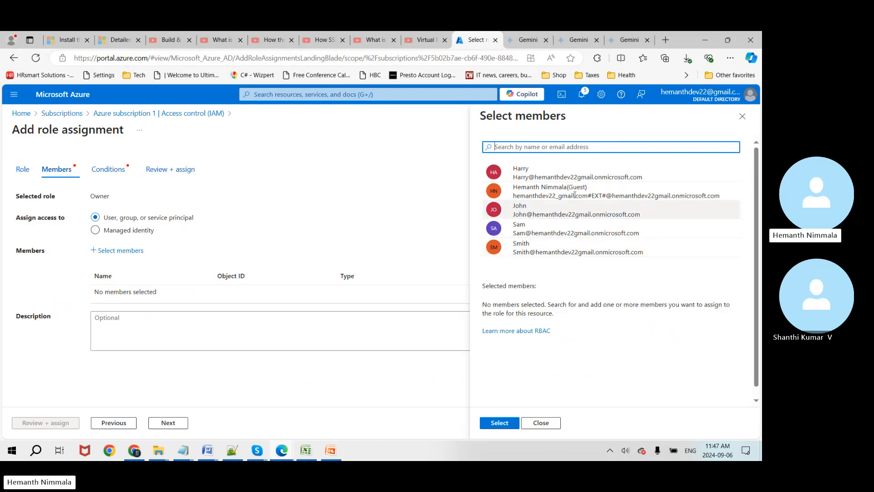
click(574, 191)
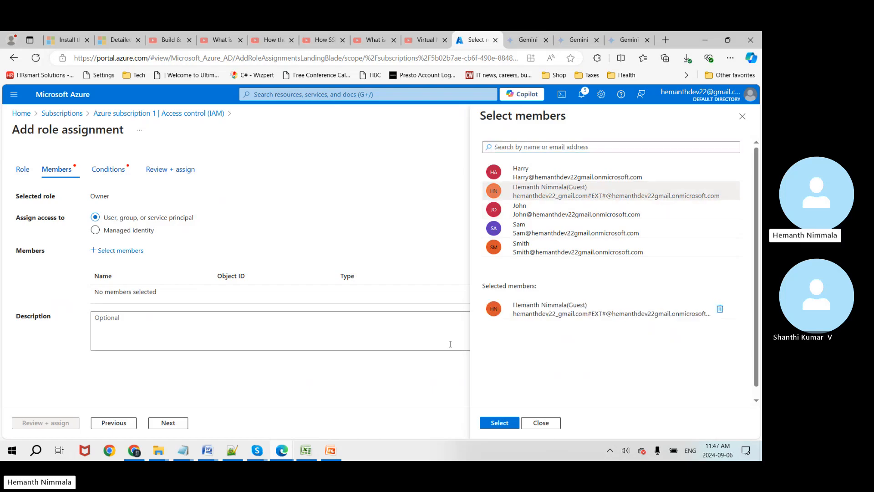
click(499, 423)
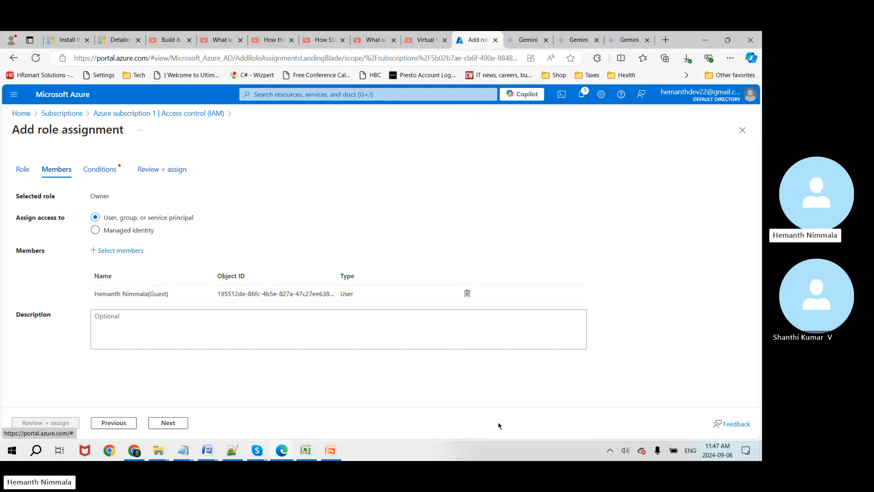
Step: Allow the member to assign all roles, submit, and dismiss the 'already exists' failure
click(179, 426)
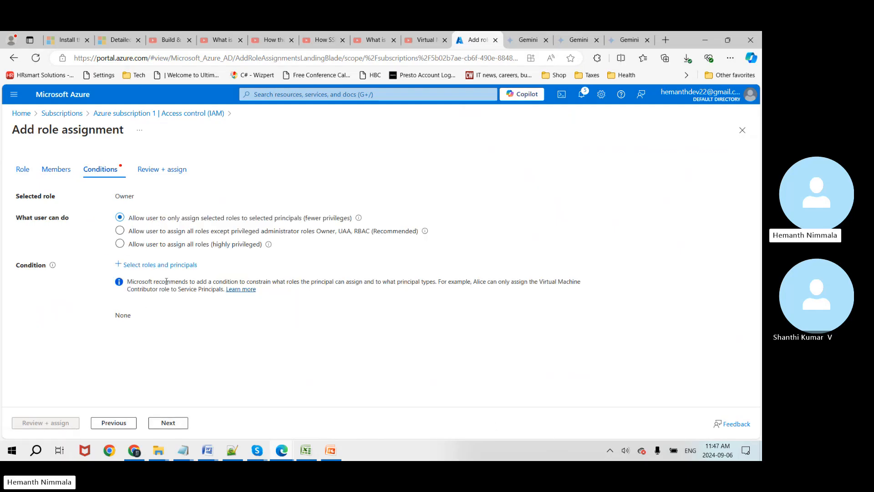
click(186, 245)
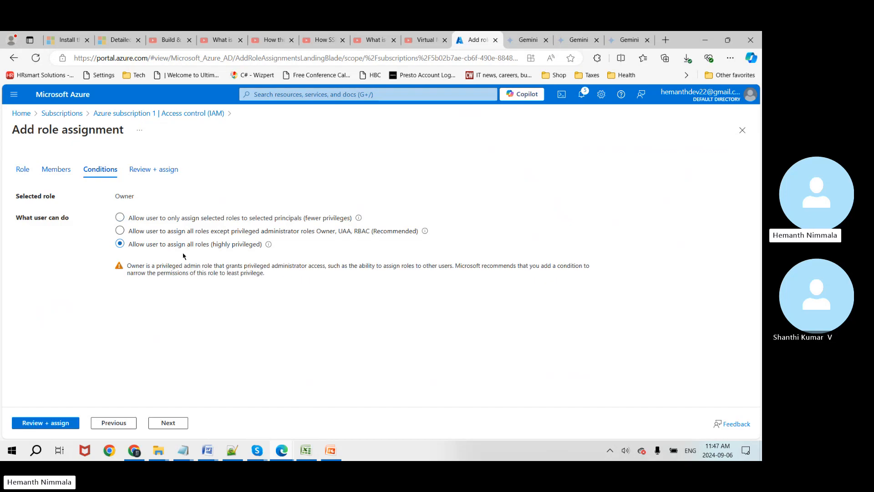
click(165, 425)
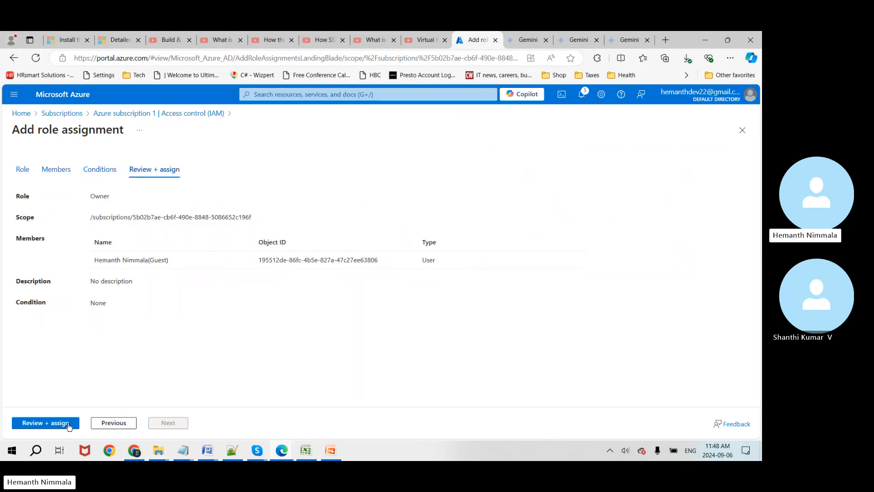
click(60, 423)
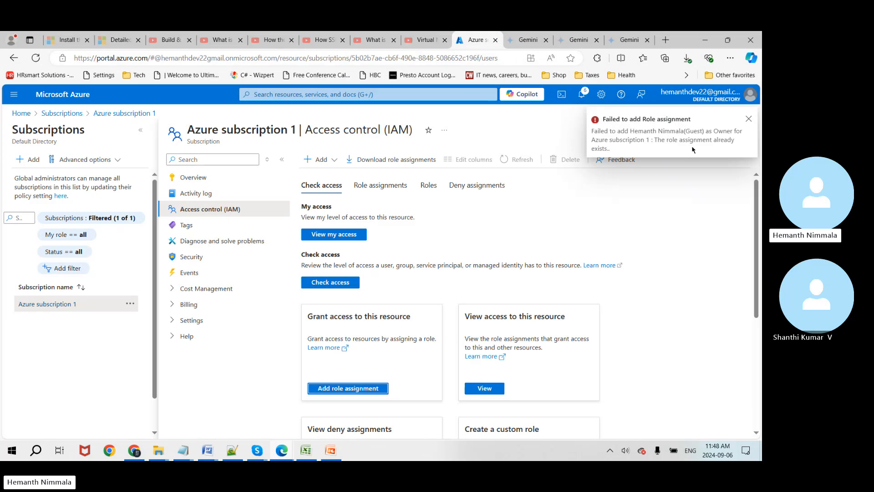
click(748, 120)
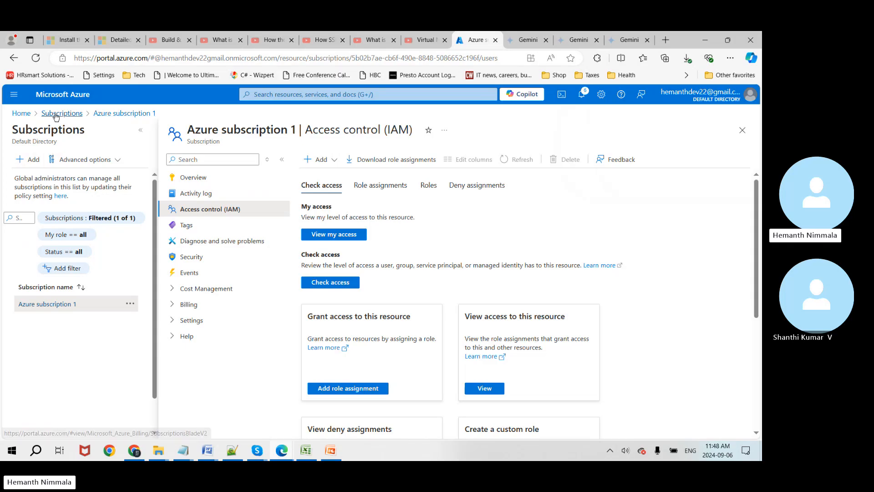
Step: From Home, go to Storage accounts and list the containers in excelcsv
click(40, 118)
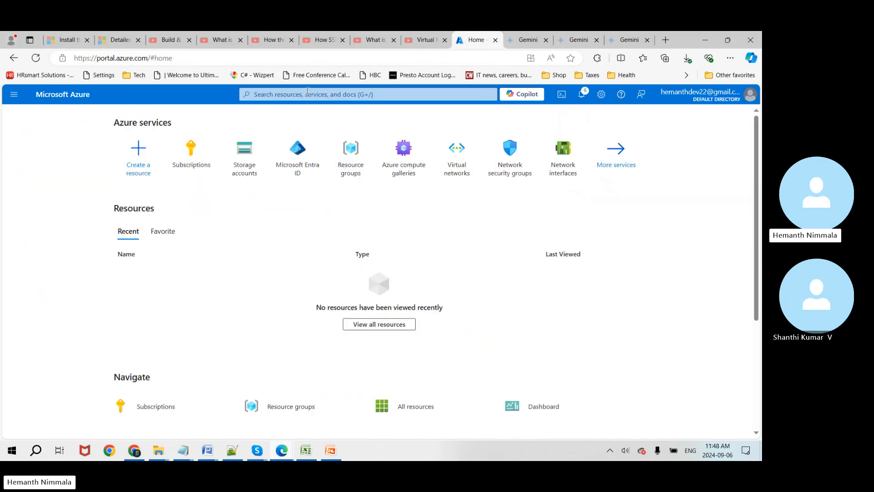
click(301, 95)
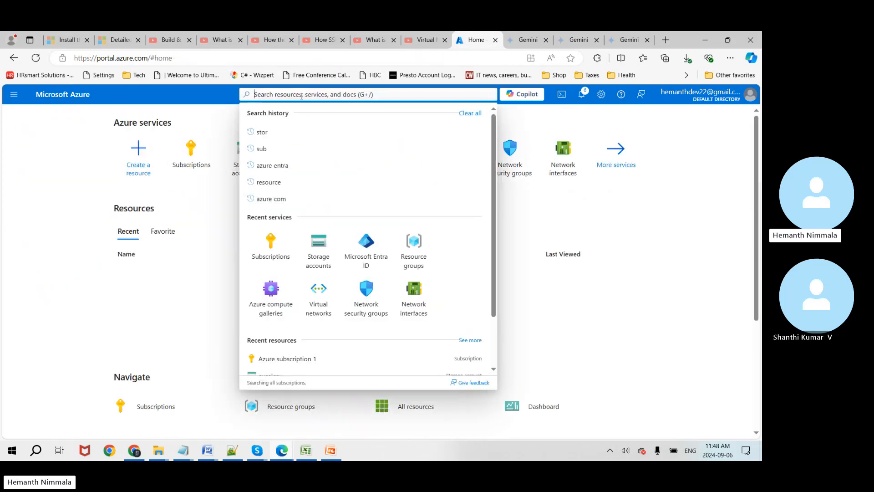
click(314, 254)
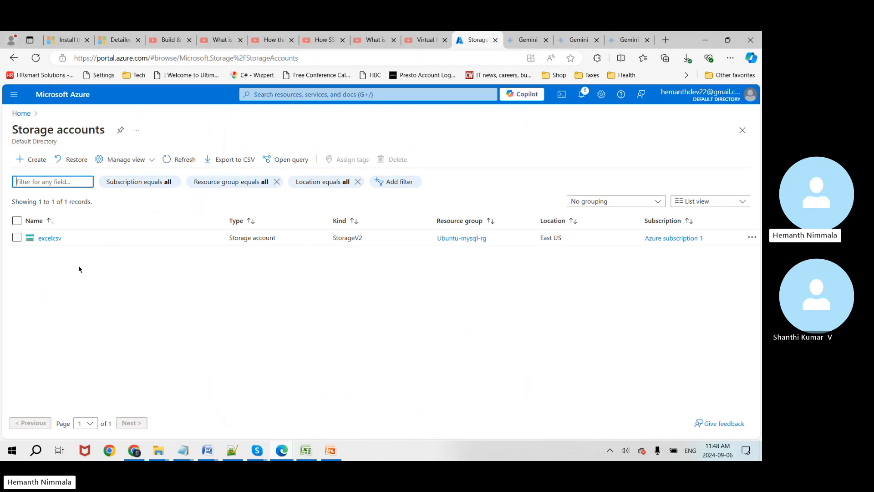
click(50, 239)
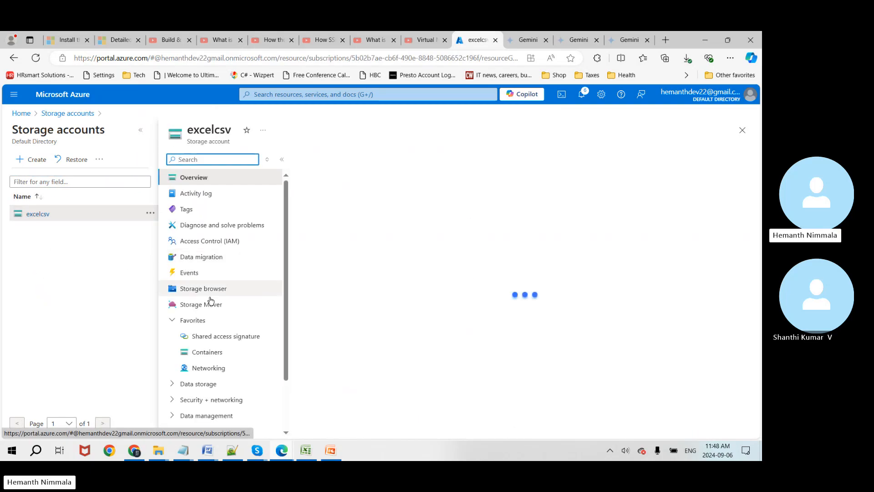
click(210, 354)
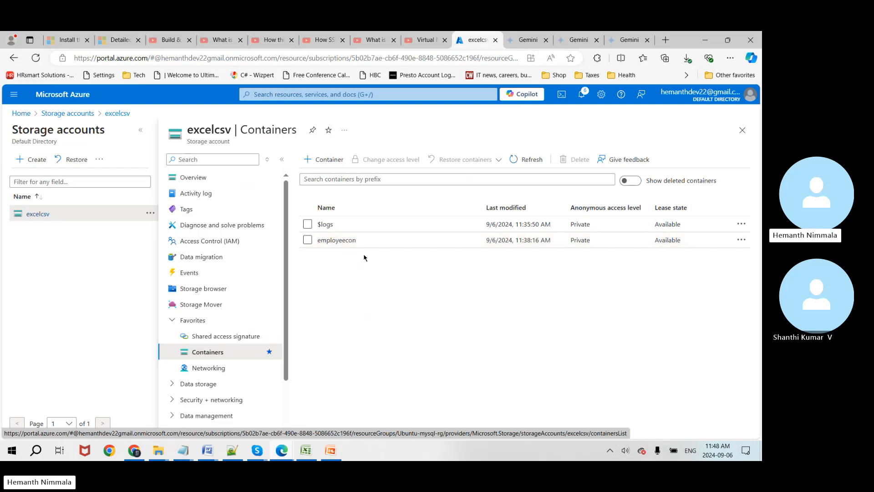
Step: Check employeecon's access level without changes, then open employeecon's Upload blob pane
click(743, 240)
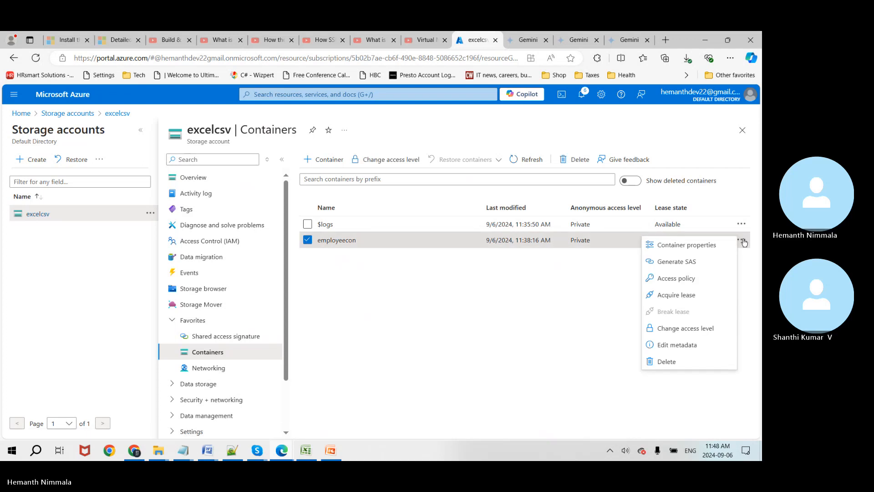
click(690, 328)
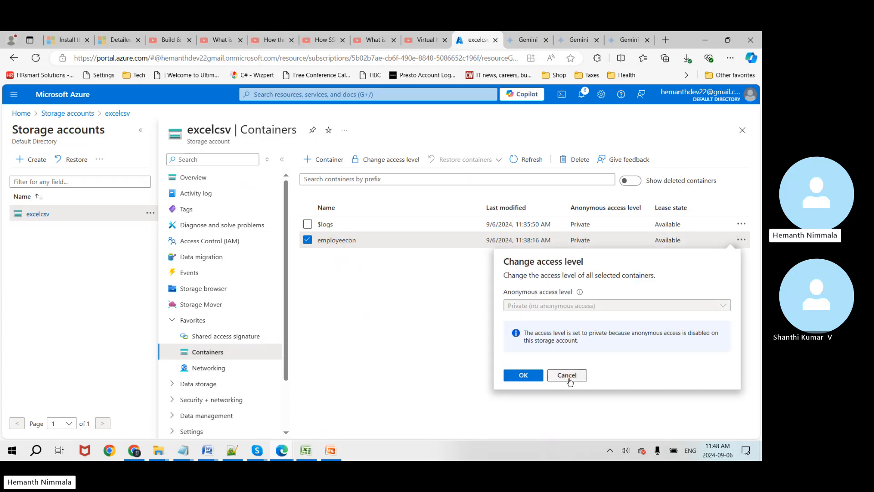
click(568, 375)
click(337, 240)
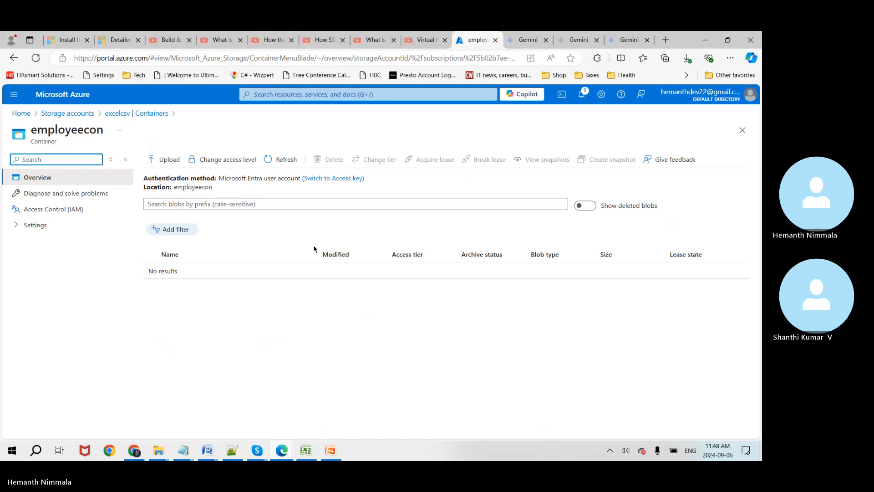
click(160, 159)
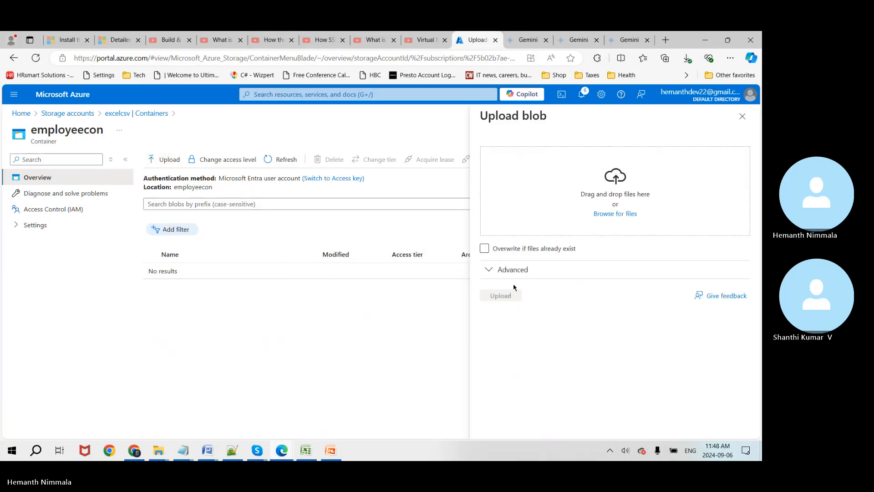
Step: Upload MOCK_DATA_1.csv from Downloads with overwrite allowed, this time successfully (1.74 KiB)
click(613, 218)
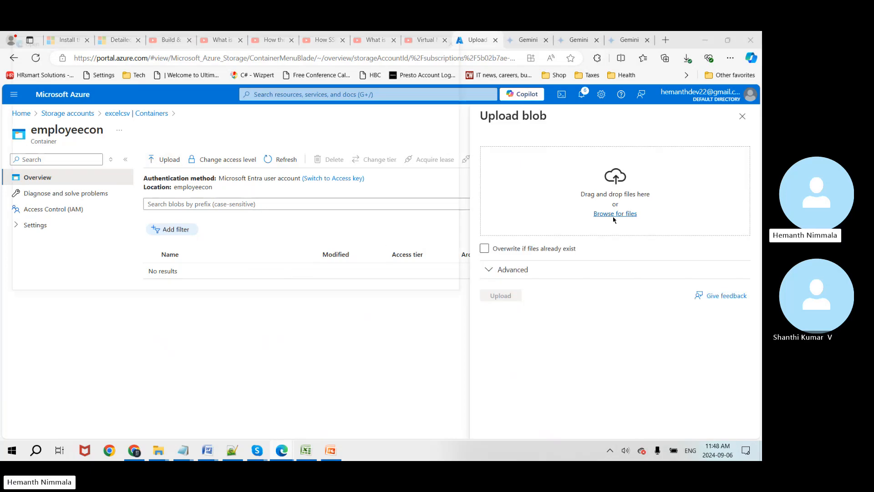
click(175, 202)
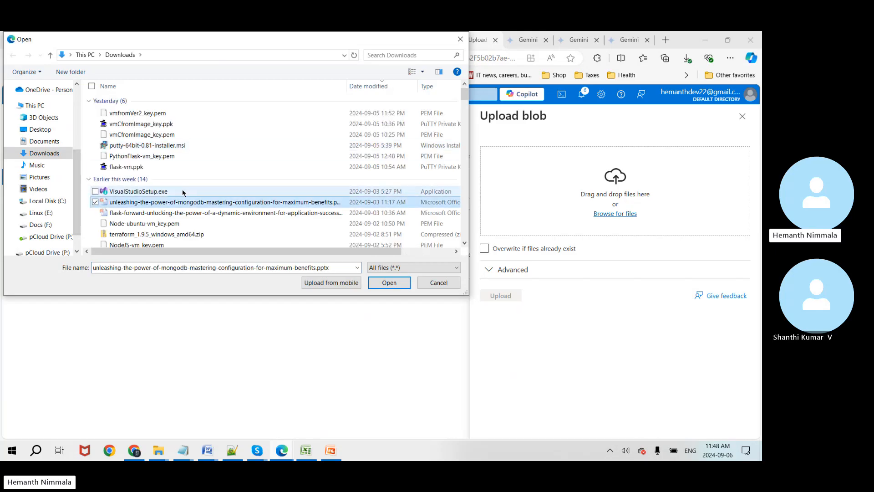
scroll(183, 193, down, 10)
click(123, 110)
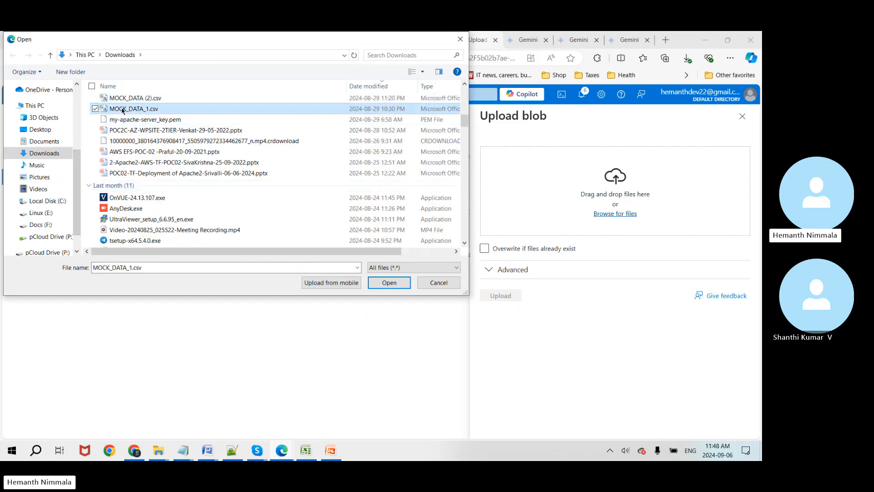
double_click(122, 109)
click(484, 248)
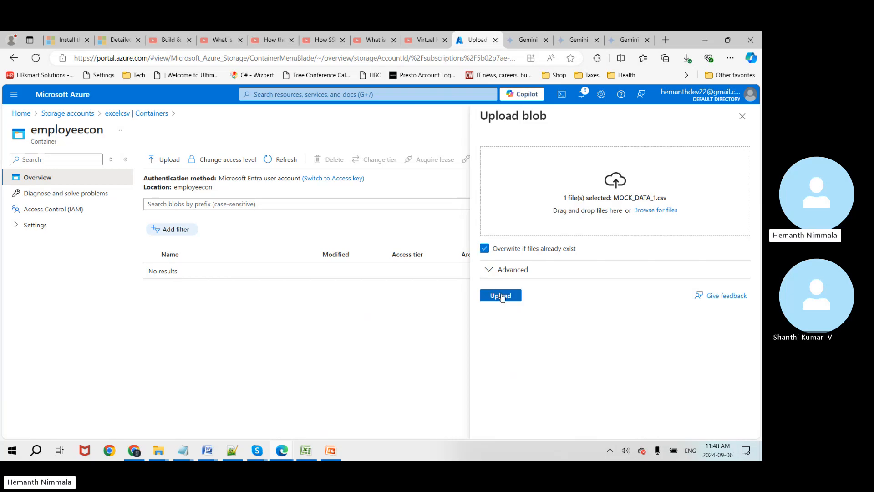
click(501, 296)
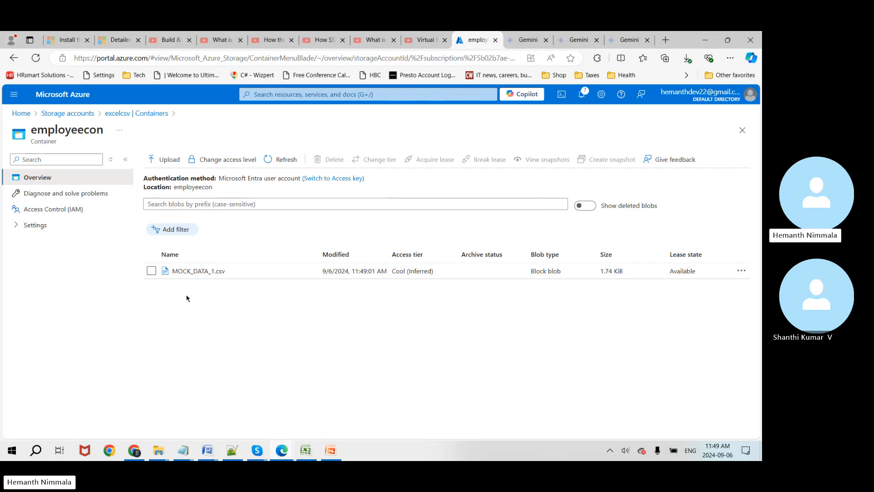
click(306, 452)
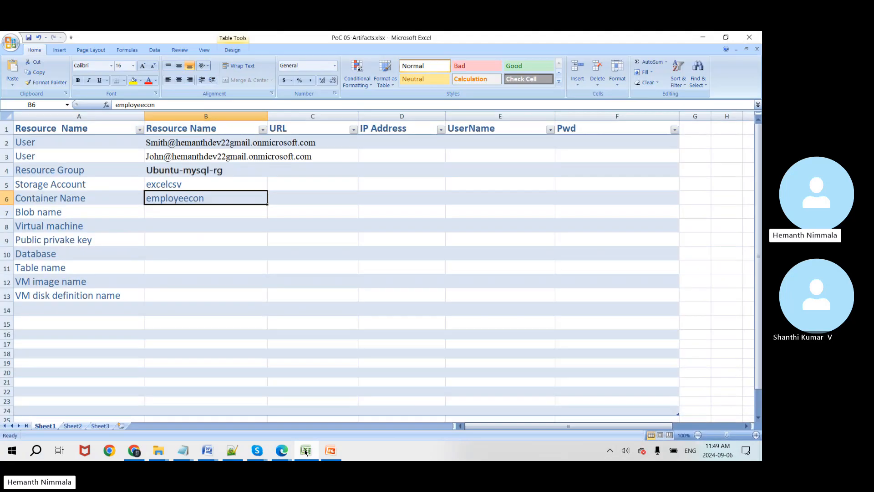
Step: Minimize the PoC 05-Artifacts workbook to return to the employeecon listing
click(306, 451)
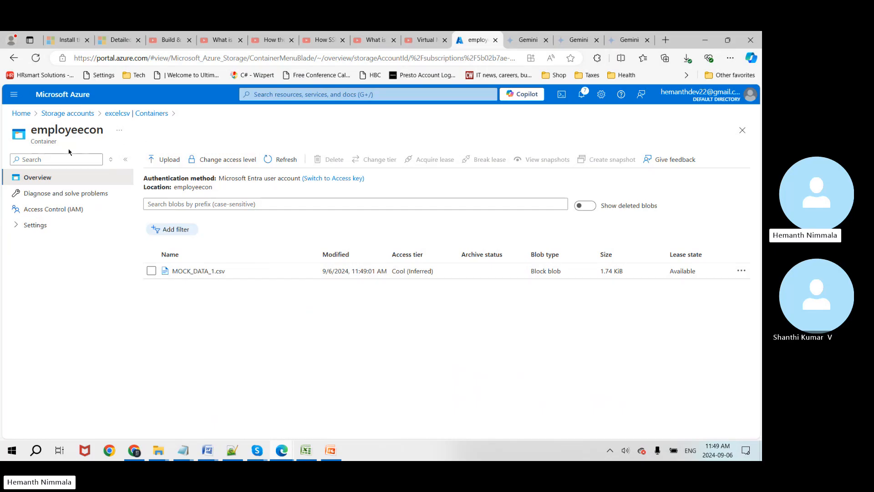
Step: From Azure Home, search 'virtual' and start creating a new virtual machine
click(21, 113)
click(308, 94)
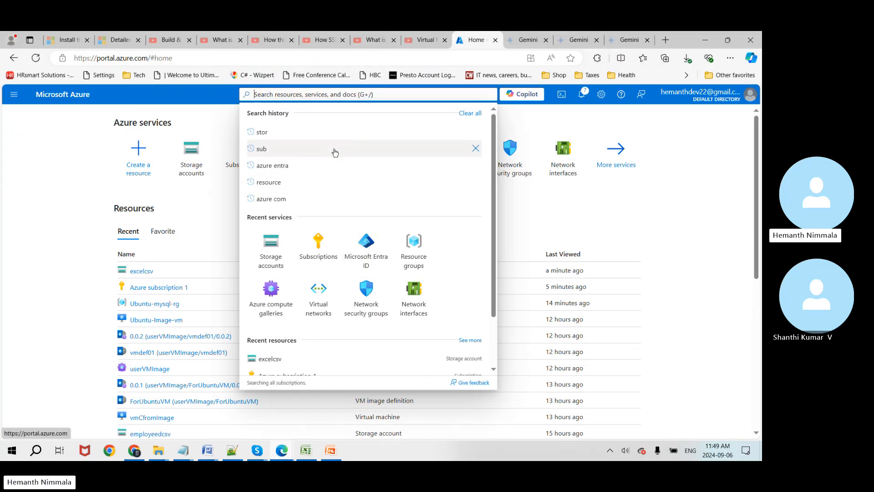
text(virtual)
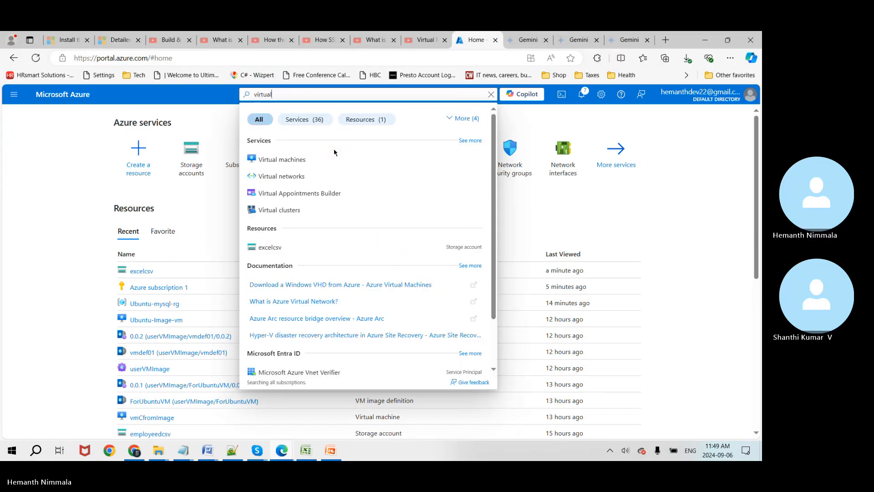
click(295, 159)
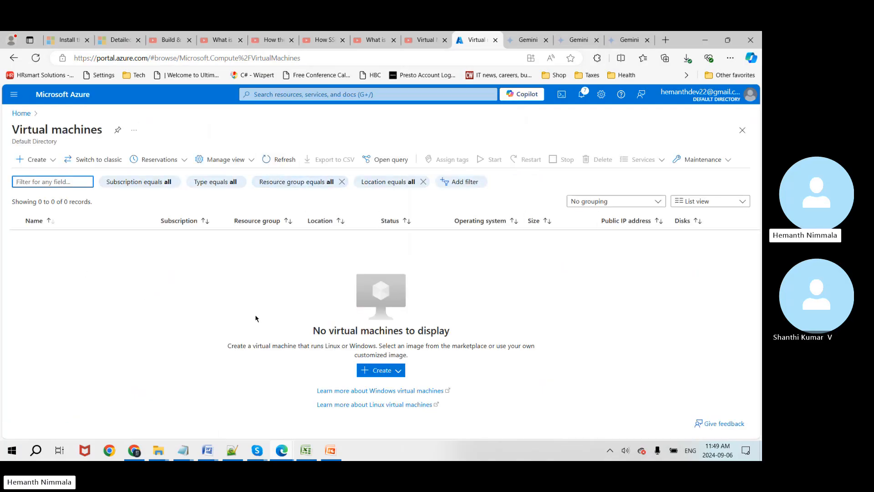
click(34, 160)
click(103, 232)
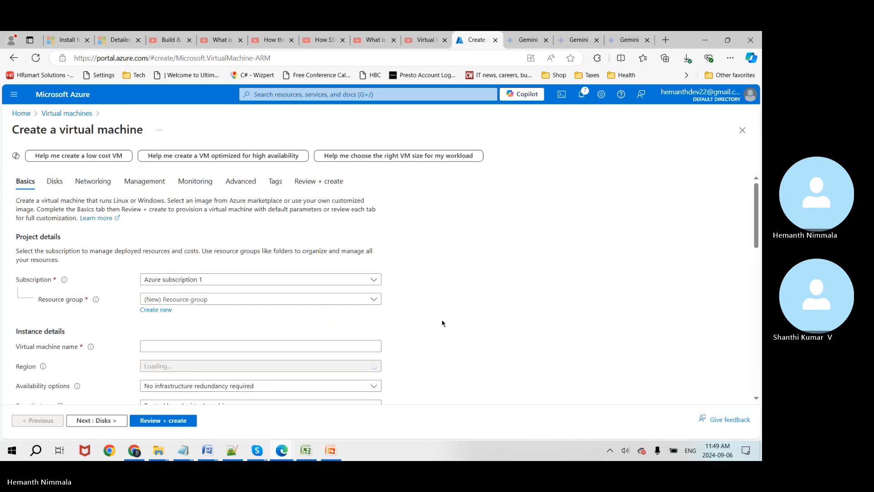
Step: Put the VM Ubuntu-vm in Ubuntu-mysql-rg with no infrastructure redundancy required
scroll(442, 324, down, 2)
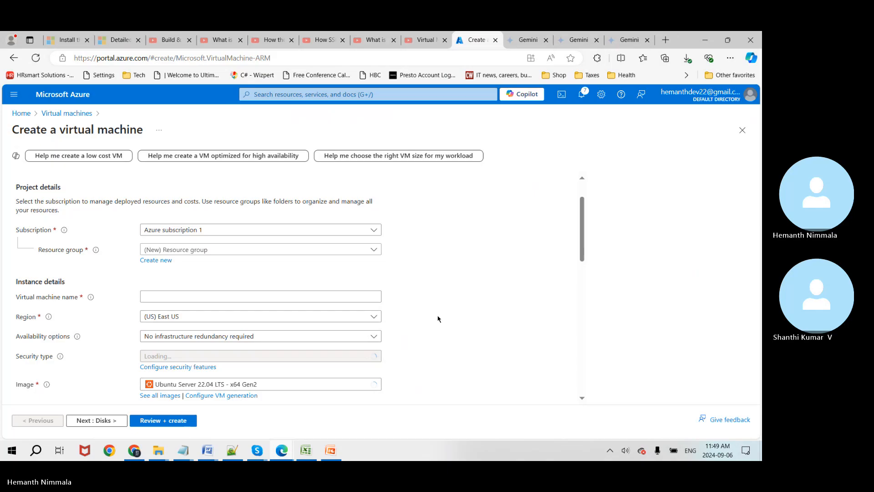
click(377, 251)
click(264, 315)
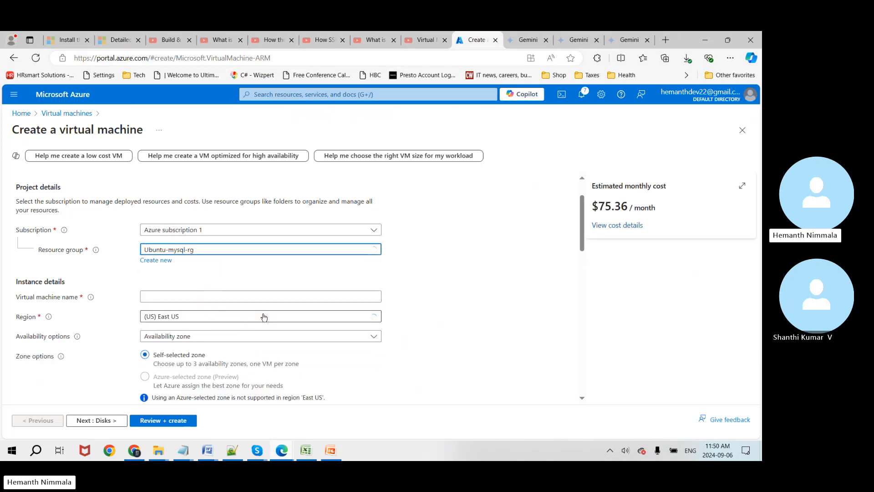
click(252, 297)
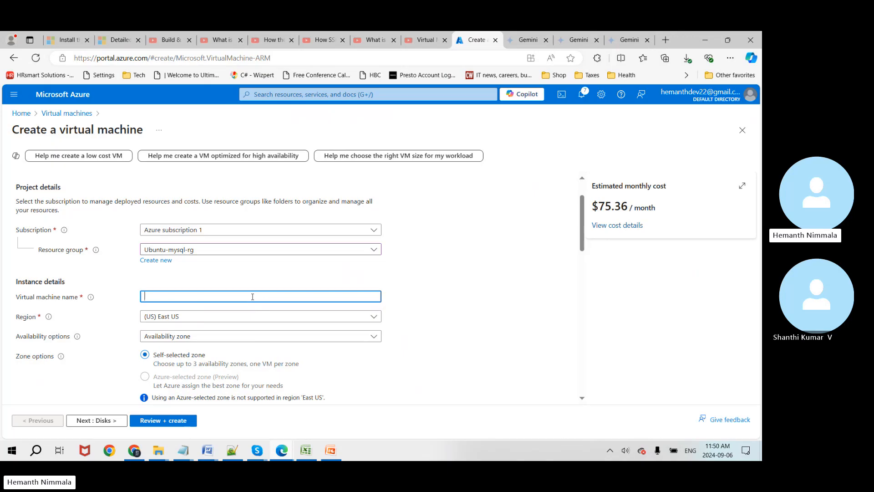
text(Ubuntu-vm)
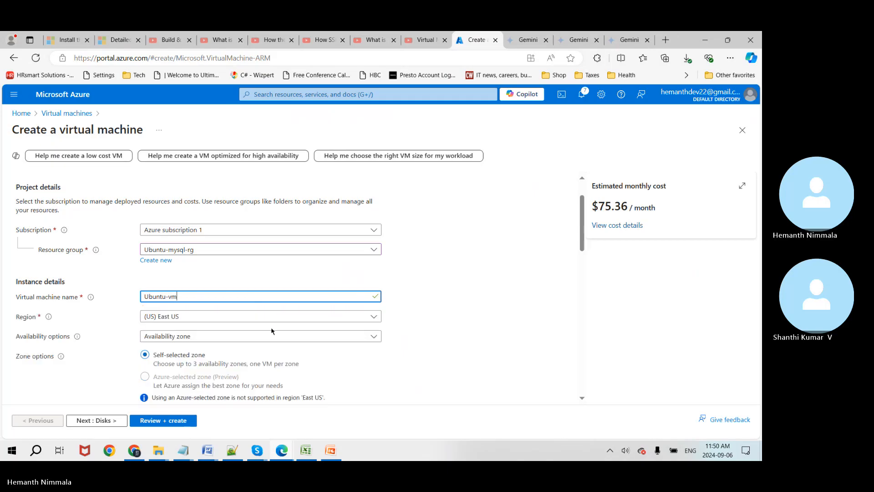
click(395, 350)
click(377, 337)
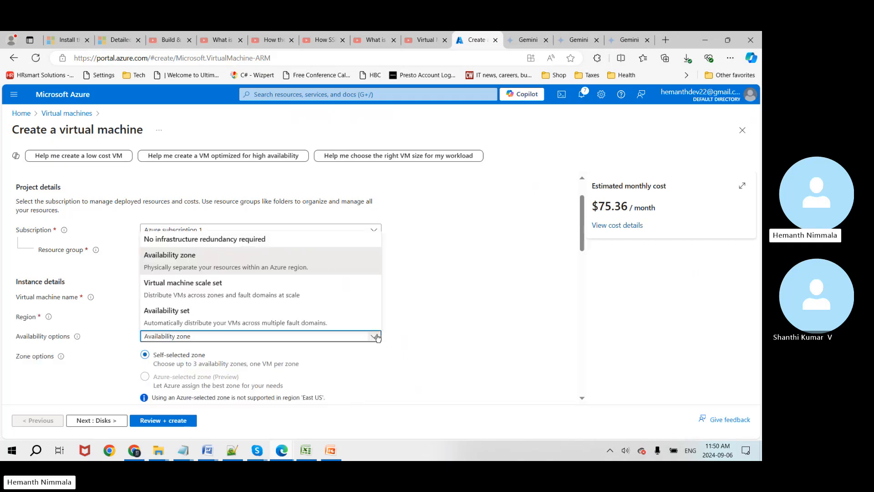
click(268, 244)
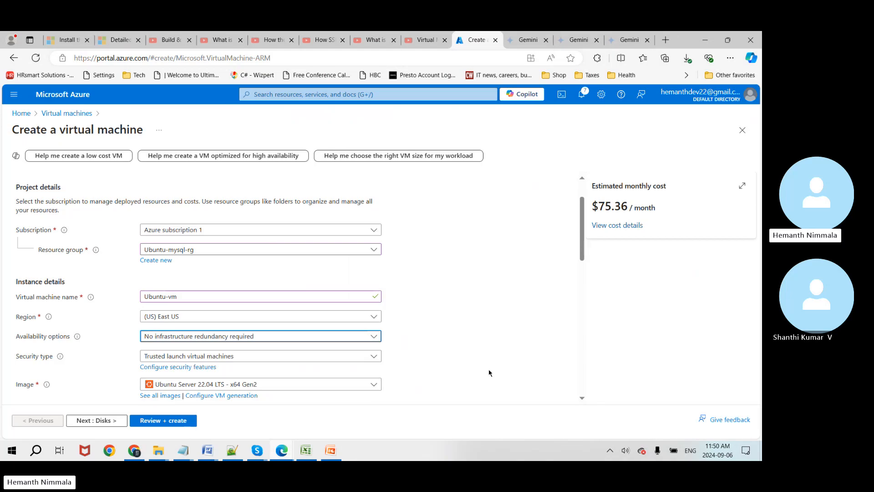
scroll(487, 364, down, 2)
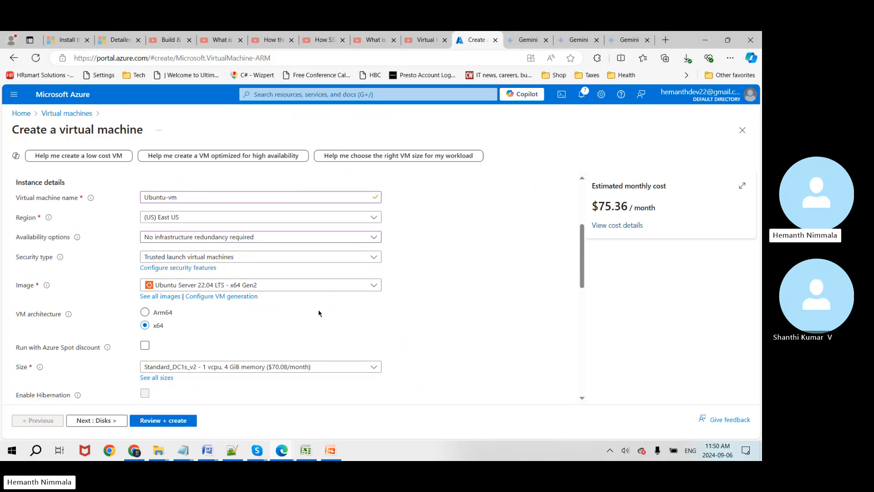
click(64, 41)
scroll(275, 228, up, 10)
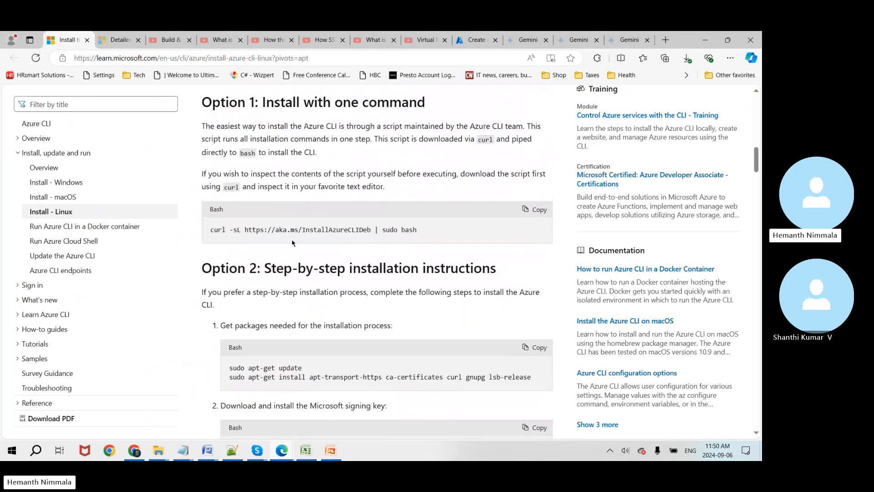
scroll(292, 244, up, 8)
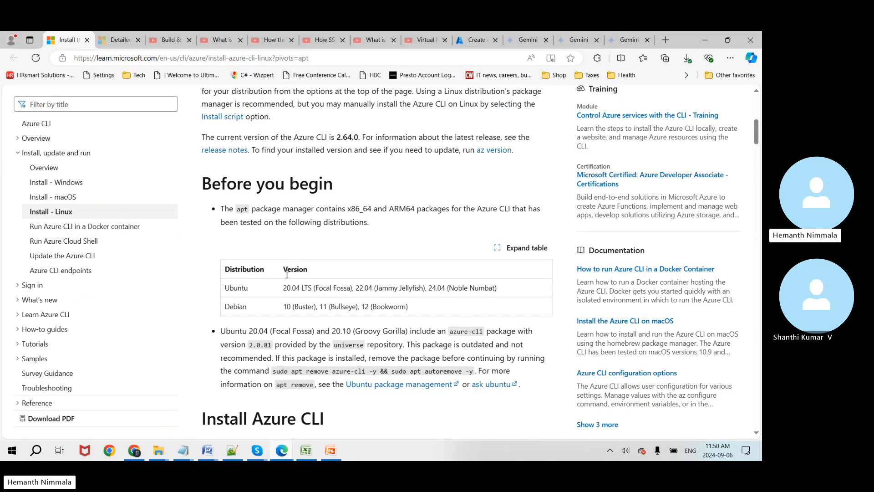
scroll(352, 333, up, 1)
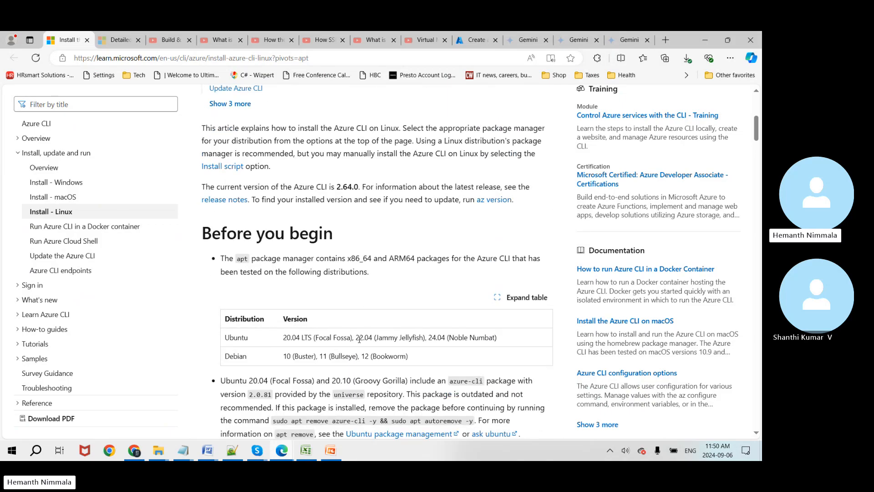
drag(359, 338, 372, 338)
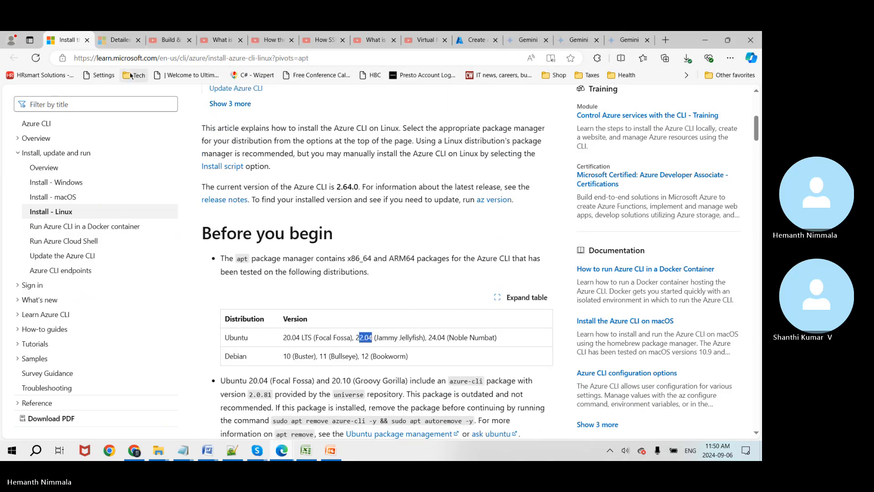
click(476, 39)
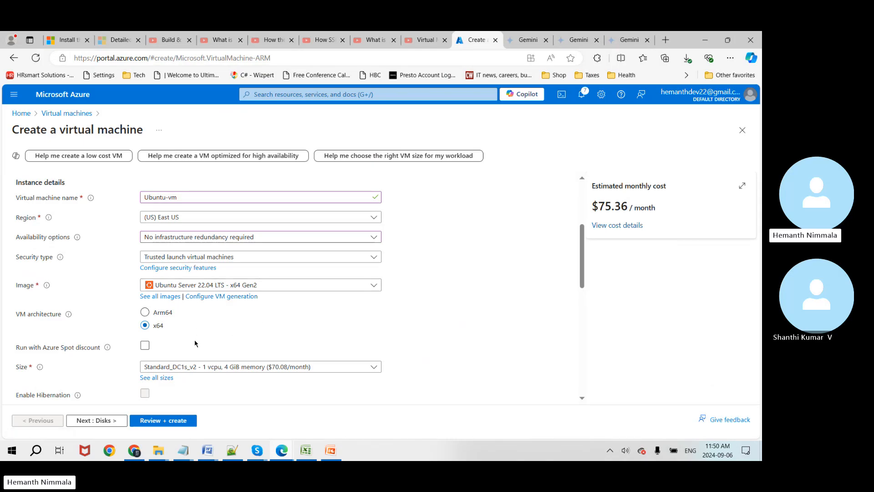
Step: Choose the Standard_D2s_v3 size (2 vcpus, 8 GiB memory) for the VM
scroll(187, 337, down, 2)
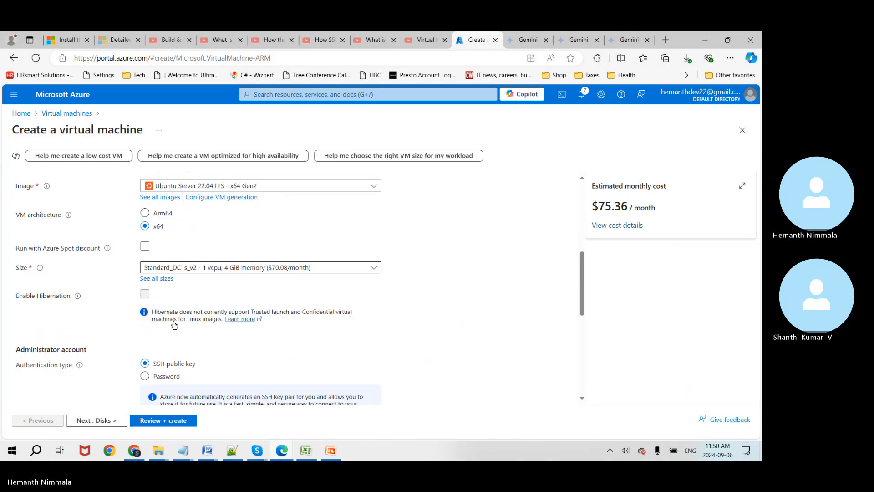
click(315, 272)
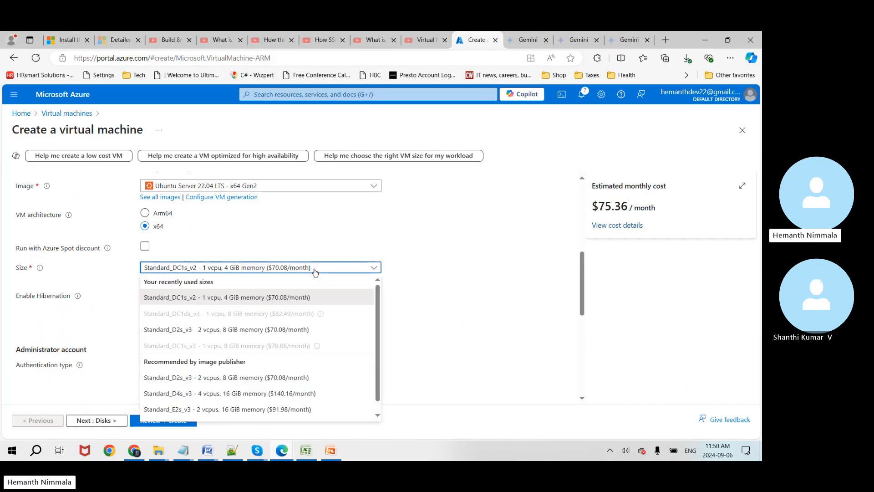
click(284, 335)
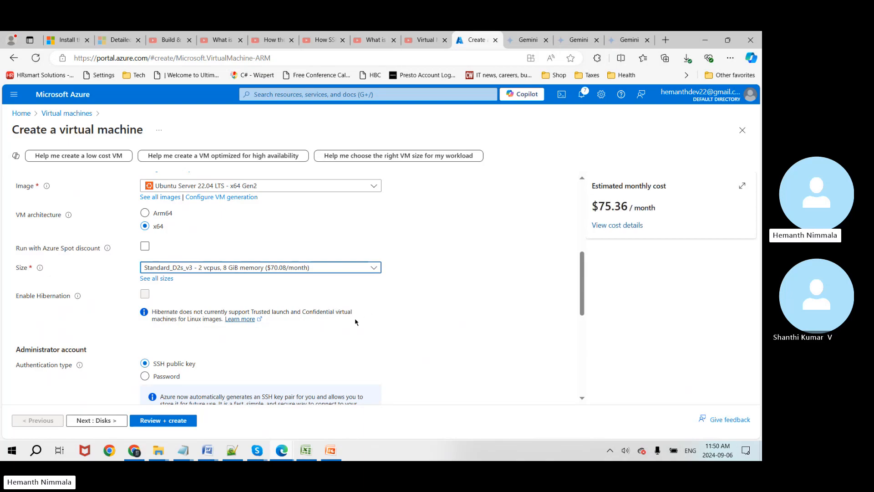
scroll(396, 320, down, 3)
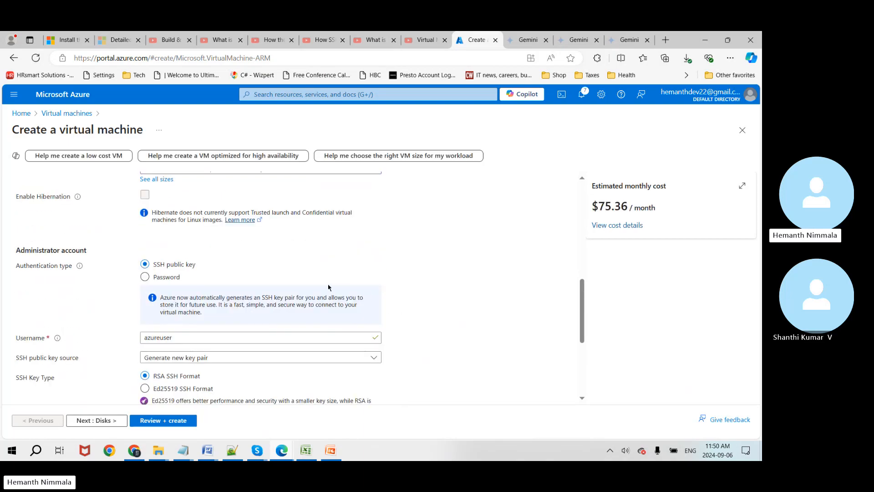
scroll(346, 284, up, 1)
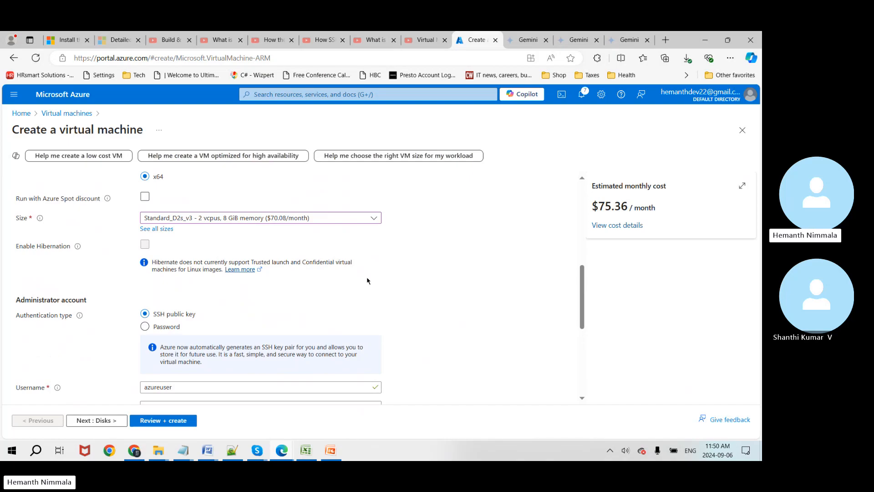
scroll(369, 280, down, 2)
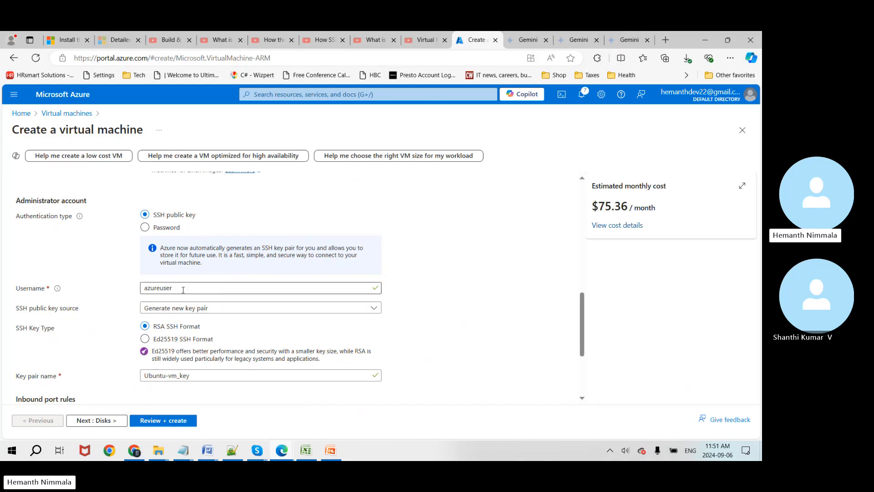
Step: Replace the default admin username and keep generating a new SSH key pair
drag(183, 288, 128, 294)
text(hemanth)
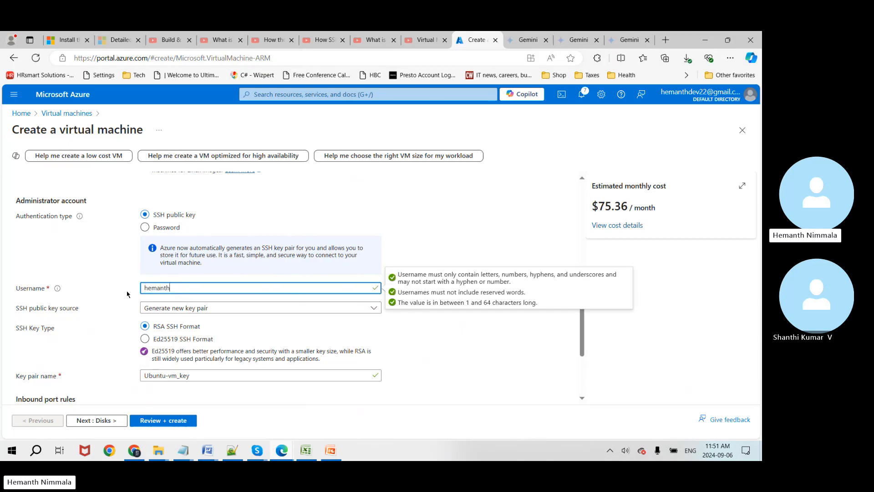
click(93, 265)
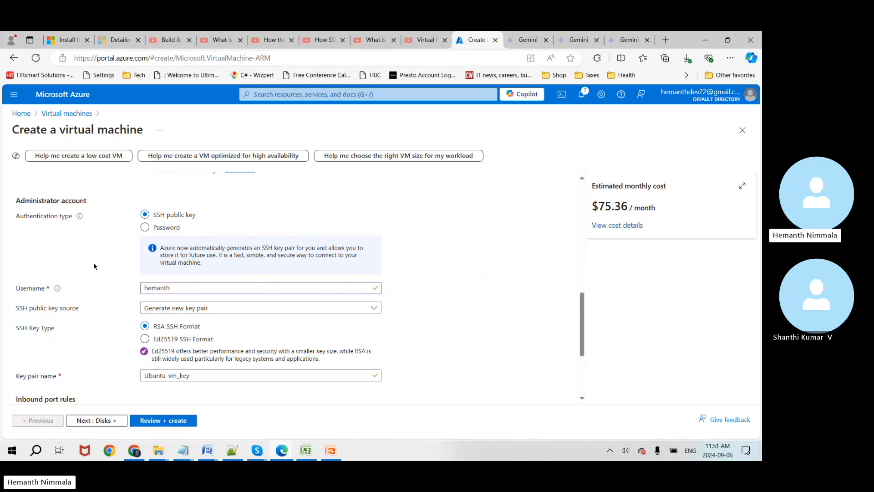
click(187, 311)
click(187, 311)
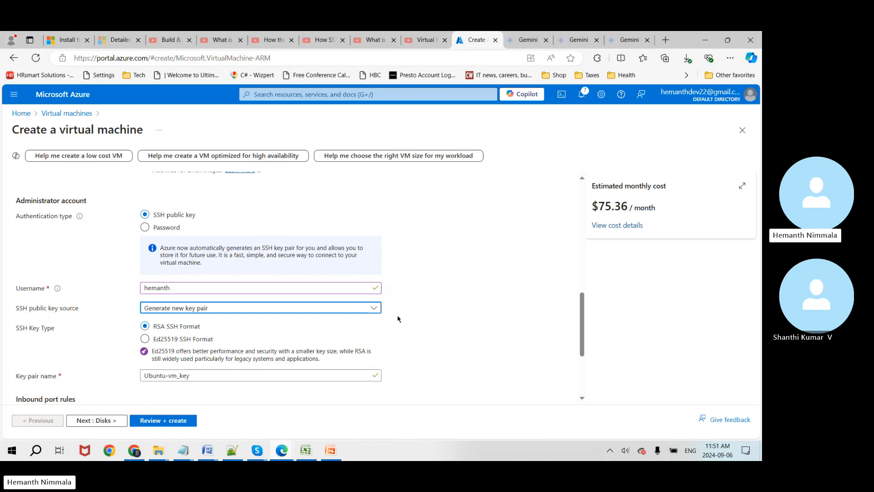
Step: Allow HTTP (80) inbound alongside SSH (22)
scroll(427, 320, down, 1)
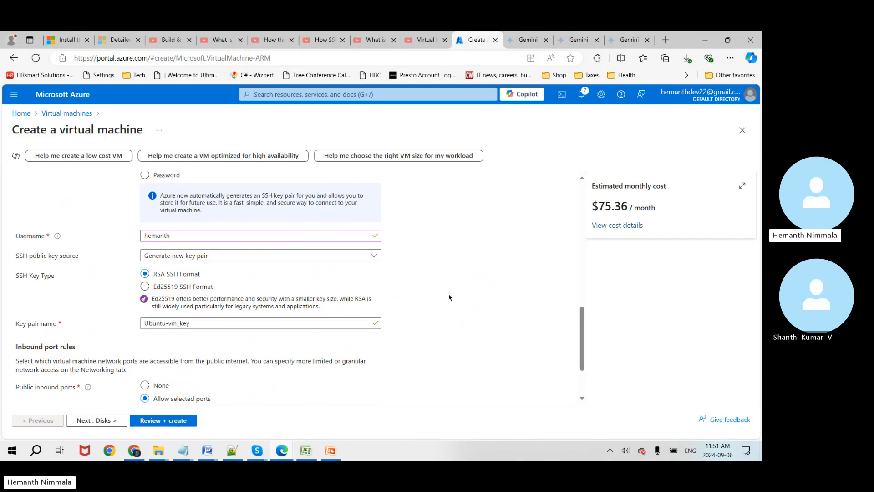
scroll(450, 297, down, 1)
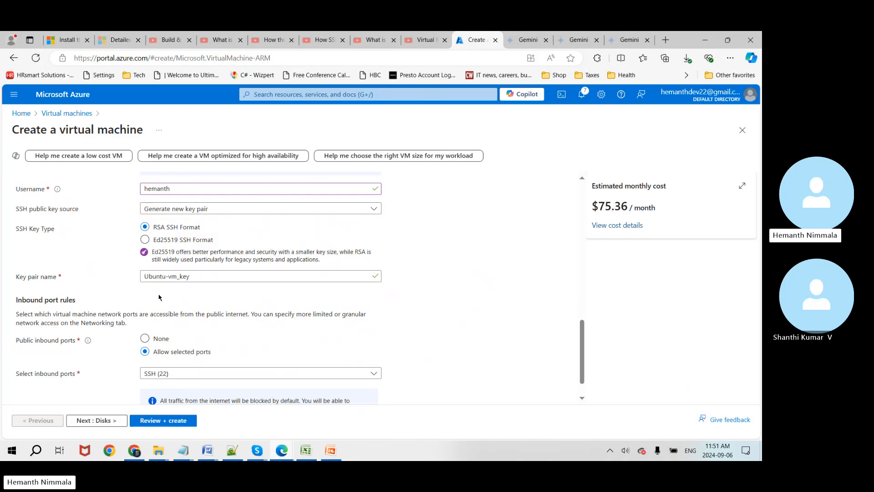
scroll(239, 323, down, 1)
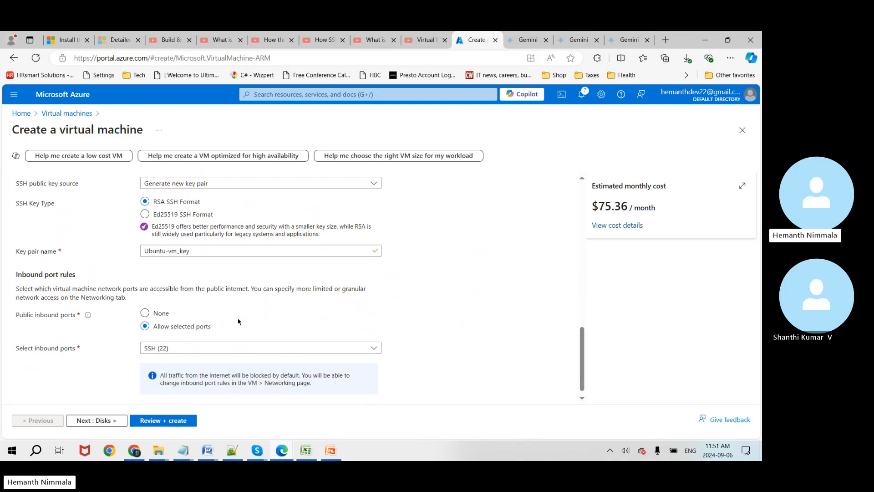
click(377, 341)
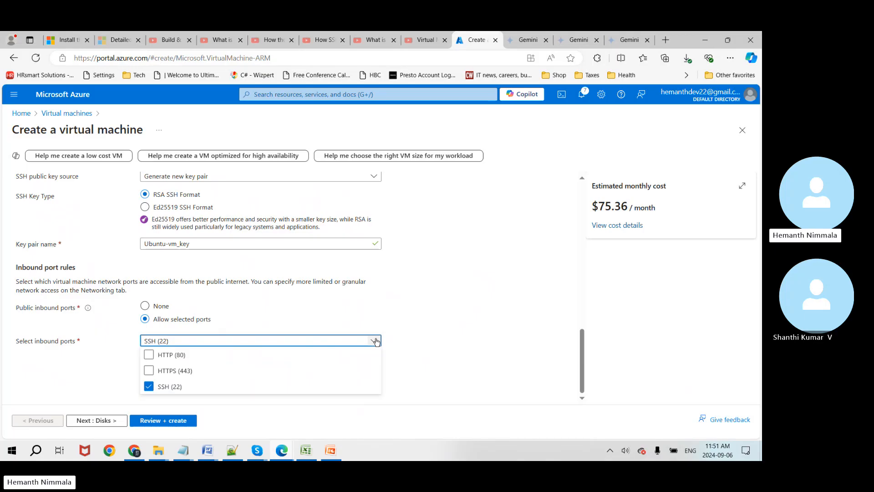
click(148, 355)
click(374, 315)
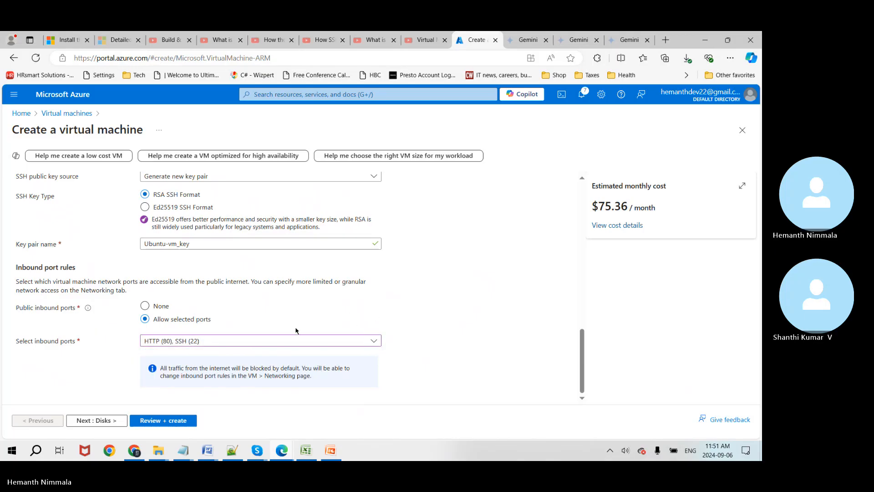
Step: Select the virtual machine name Ubuntu-vm to copy it
scroll(238, 318, up, 10)
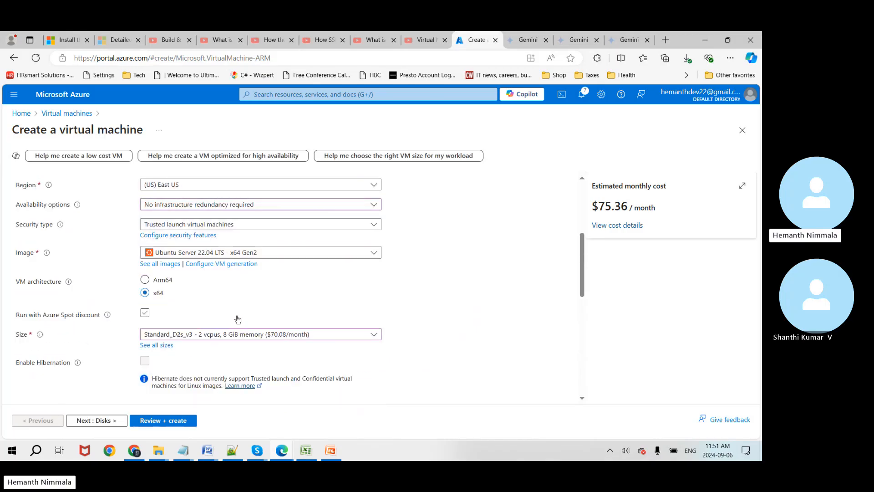
scroll(237, 319, down, 2)
scroll(238, 319, up, 5)
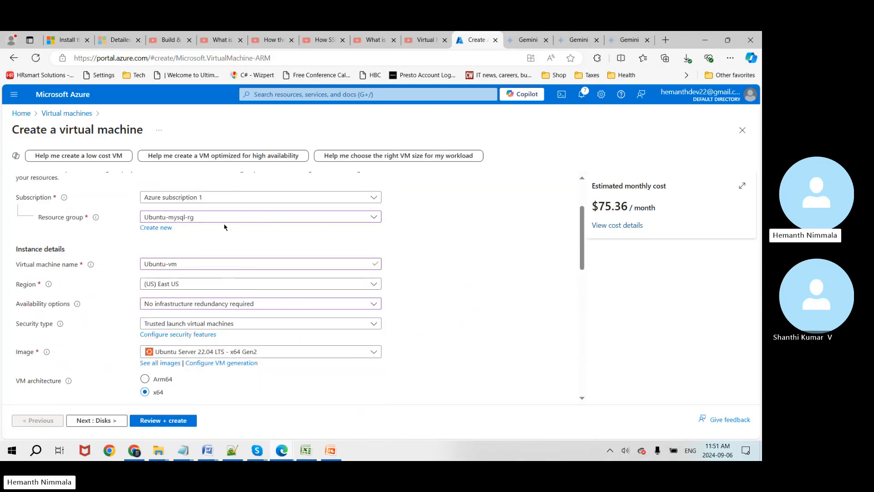
click(196, 262)
key(ctrl+a)
key(ctrl+c)
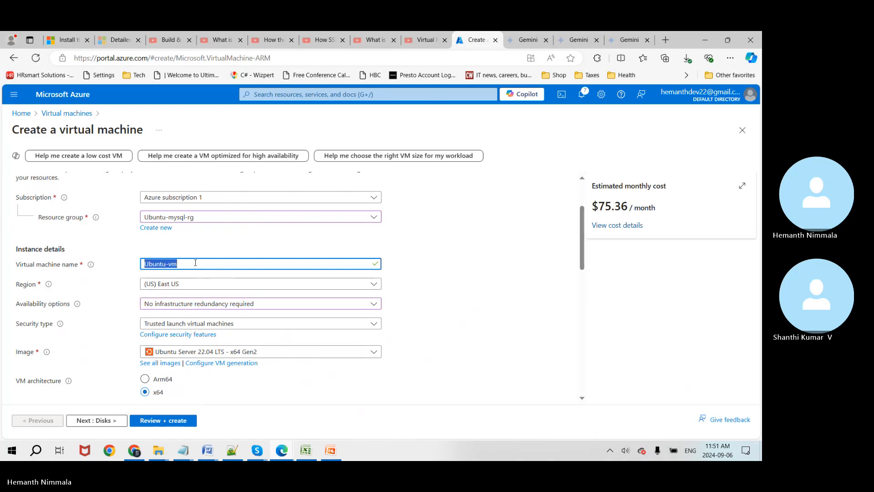
Step: Paste Ubuntu-vm into cell B8 beside Virtual machine in the Excel artifacts sheet
key(alt+Tab)
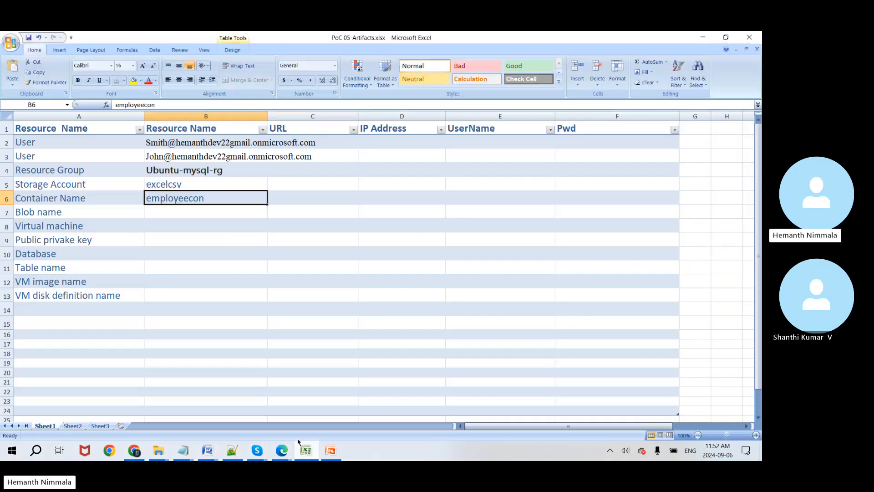
click(165, 231)
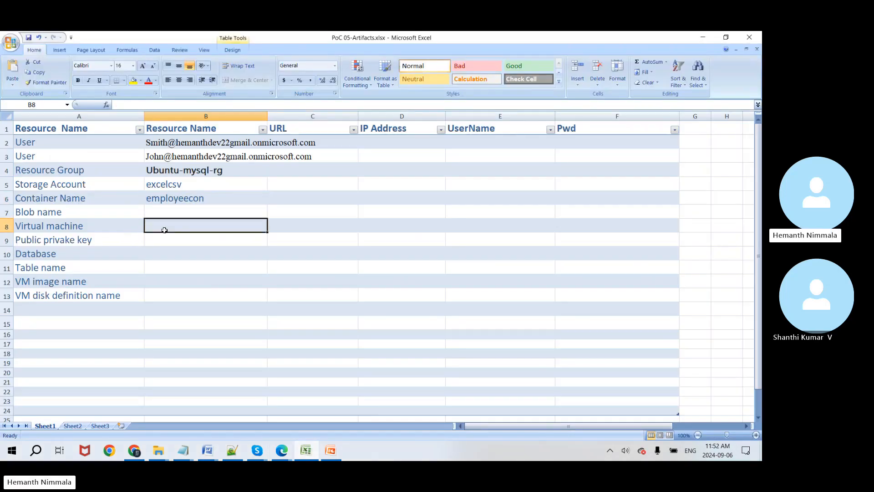
key(ctrl+v)
click(180, 256)
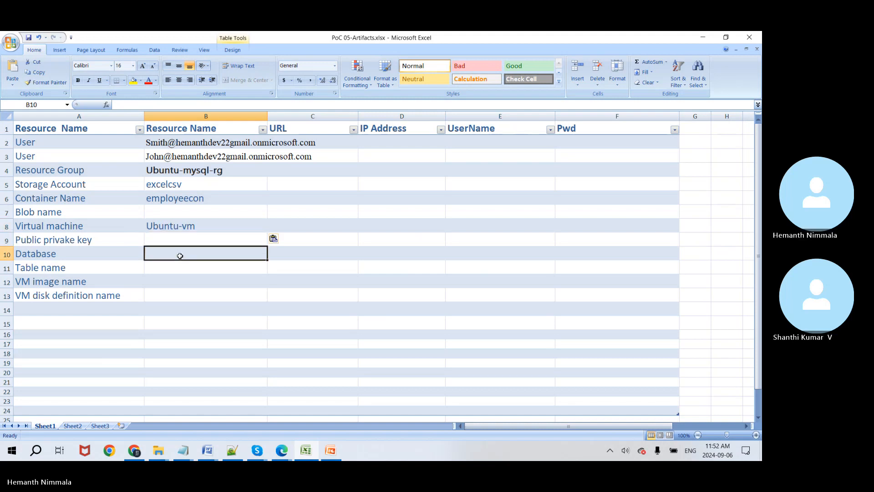
Step: Return to the Azure VM form and advance to the Disks step
key(alt+Tab)
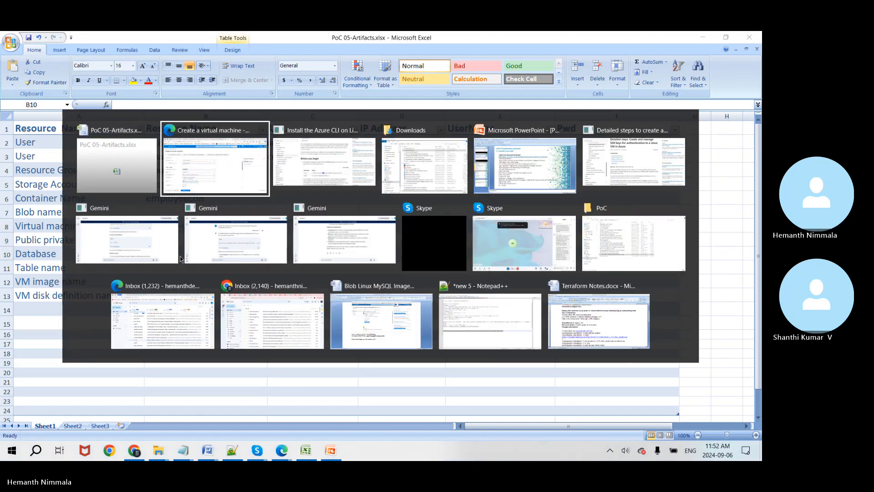
click(419, 291)
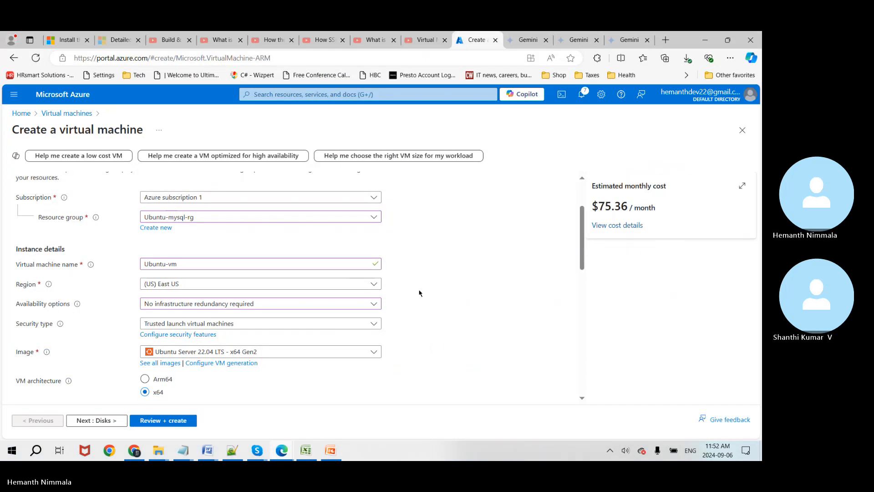
click(93, 420)
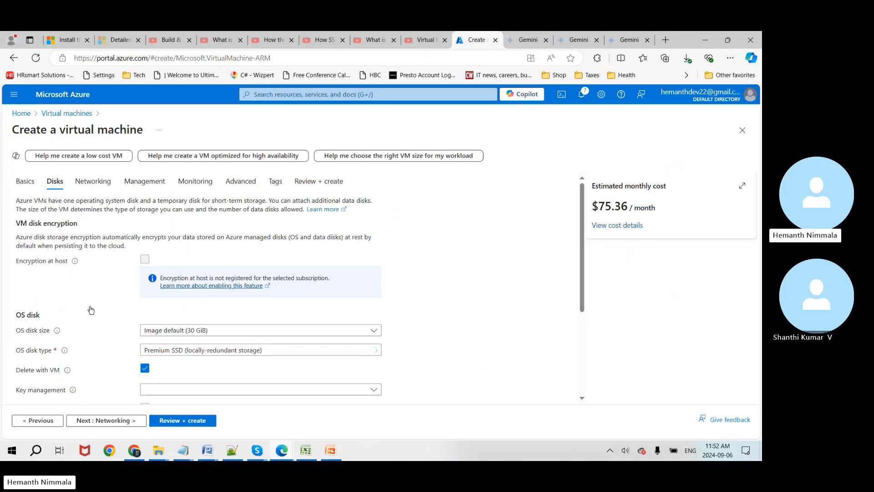
Step: Set OS disk type to Standard SSD, keep Platform-managed key, and continue to Networking
scroll(429, 311, down, 1)
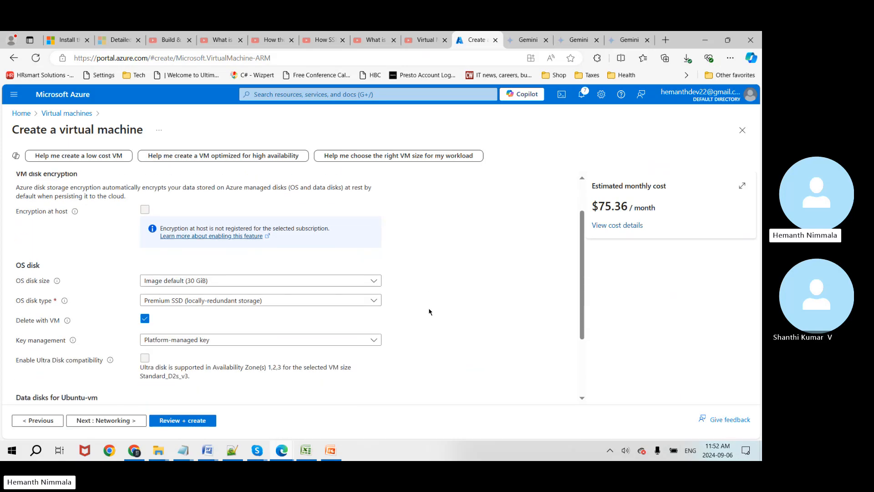
click(376, 300)
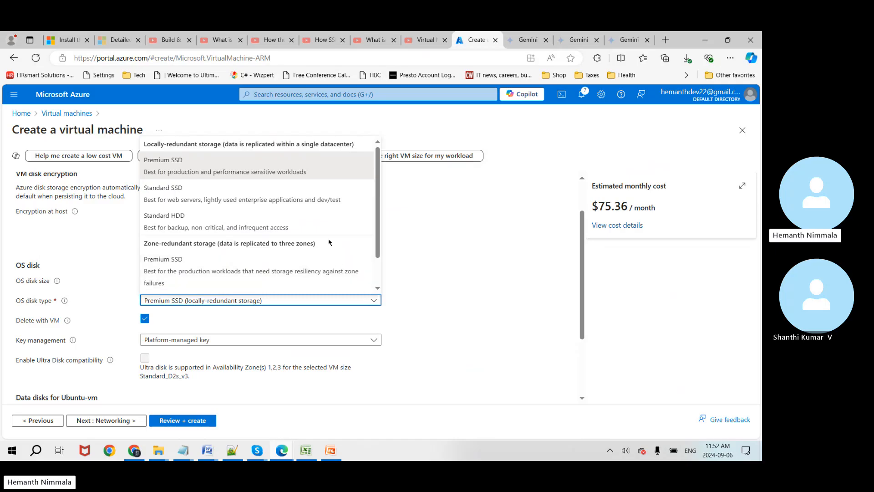
click(292, 199)
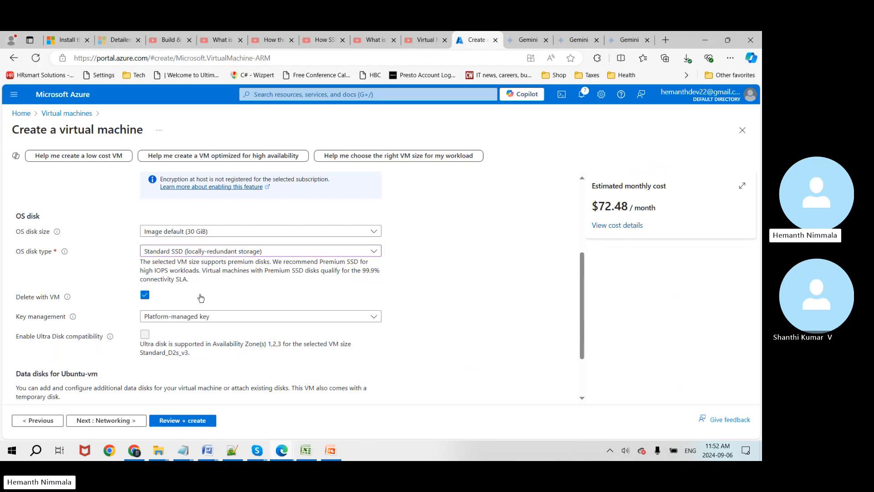
scroll(413, 311, down, 1)
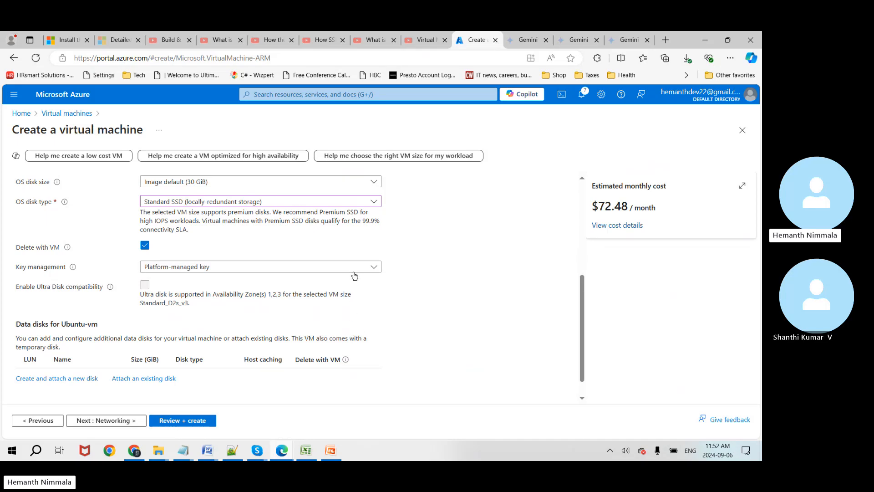
click(373, 268)
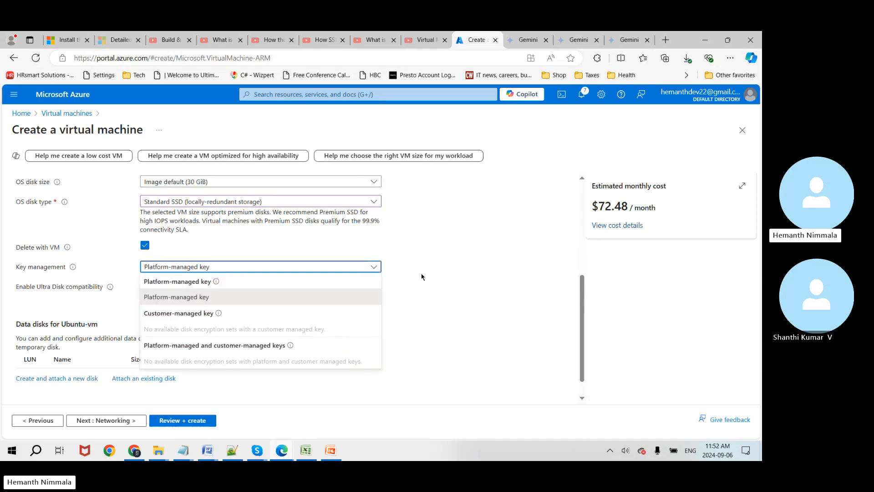
click(418, 287)
scroll(418, 325, down, 1)
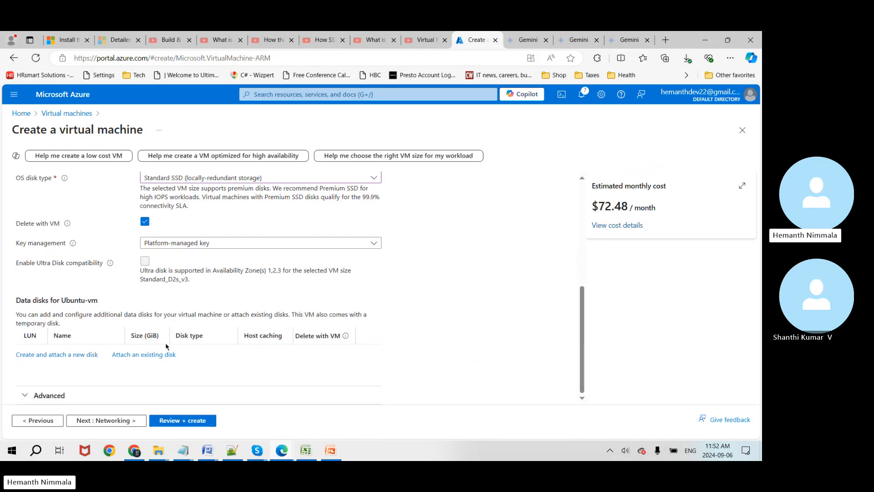
click(106, 420)
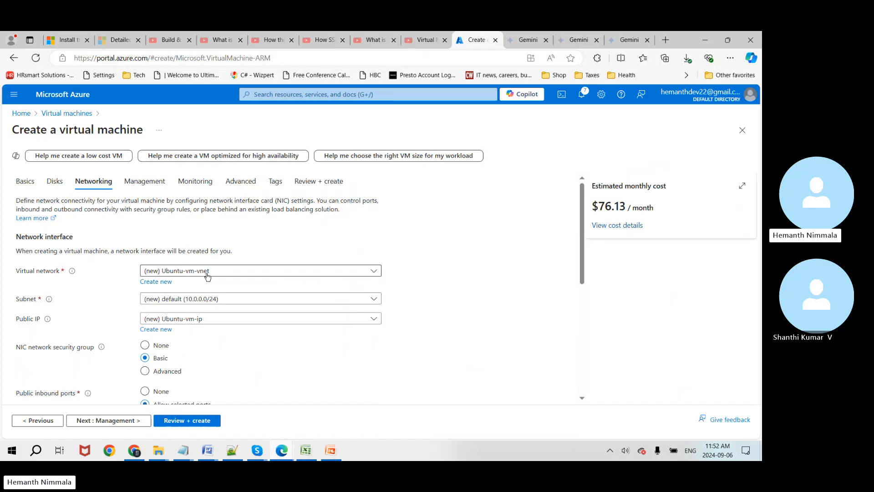
Step: Tick 'Delete public IP and NIC when VM is deleted' and continue to Management
scroll(449, 301, down, 1)
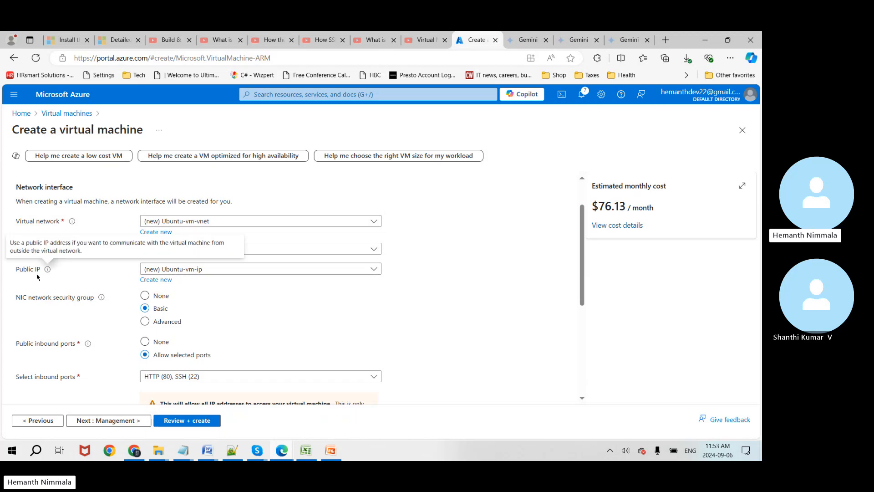
scroll(288, 316, down, 1)
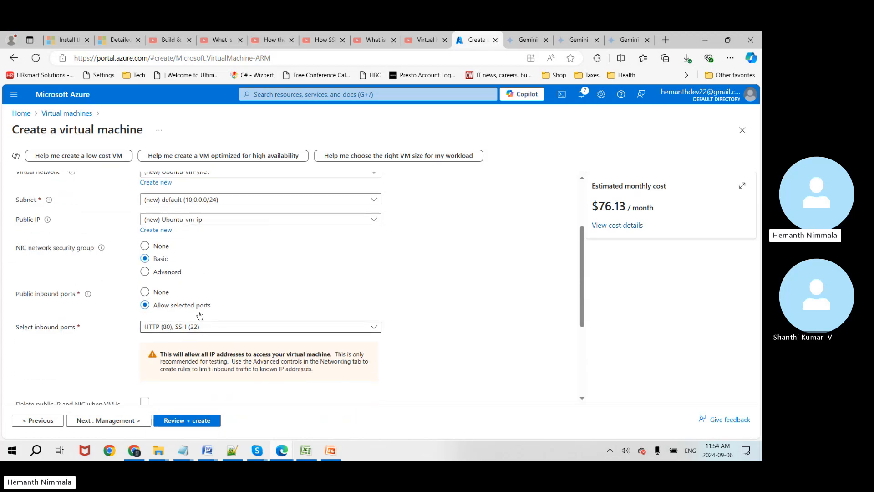
scroll(356, 361, down, 3)
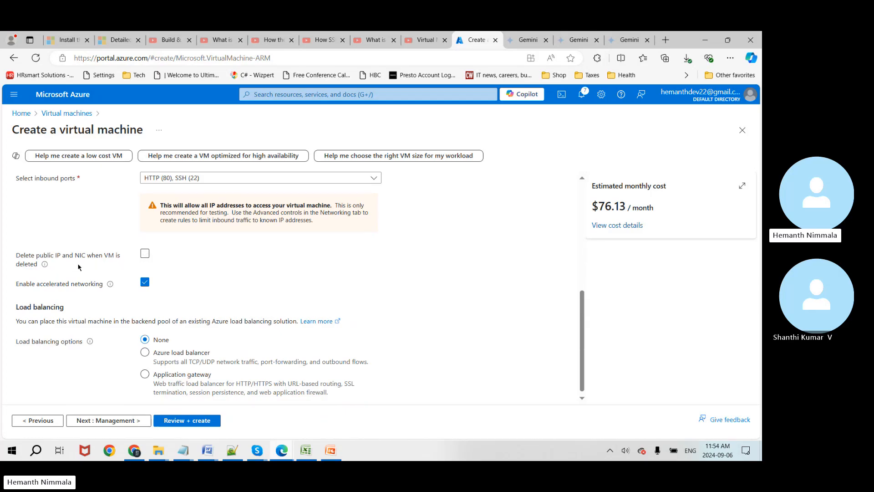
click(145, 253)
scroll(254, 312, down, 1)
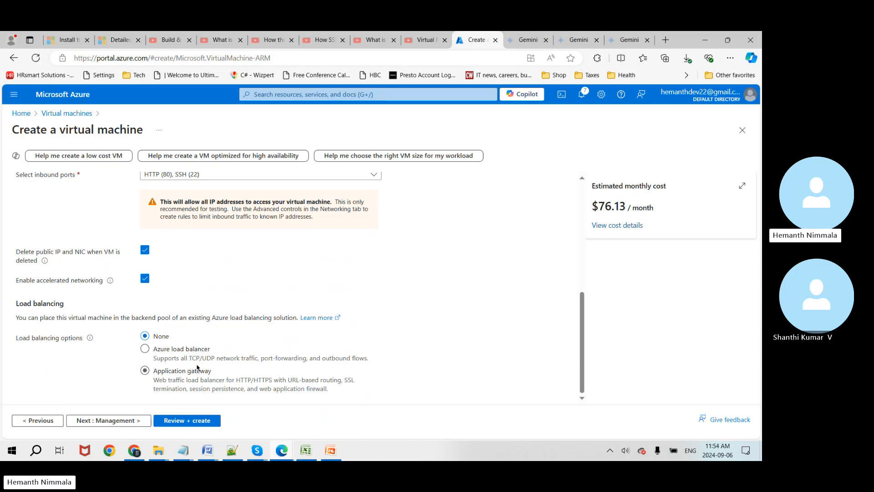
click(105, 420)
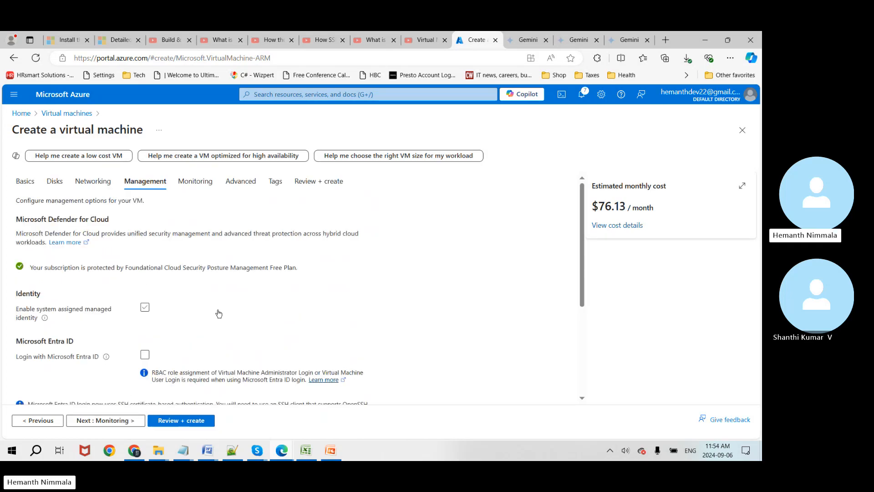
Step: Pass the Management and Monitoring tabs with their default settings
scroll(218, 312, down, 2)
scroll(219, 314, down, 2)
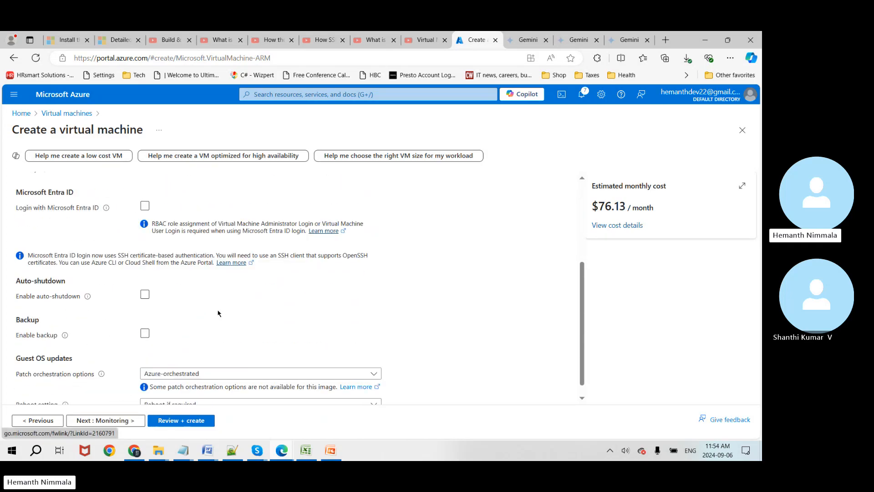
scroll(218, 313, down, 1)
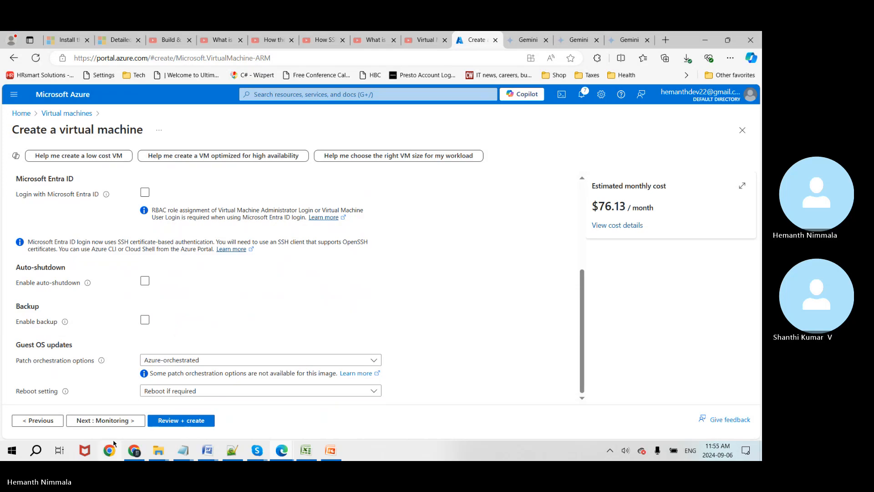
click(116, 422)
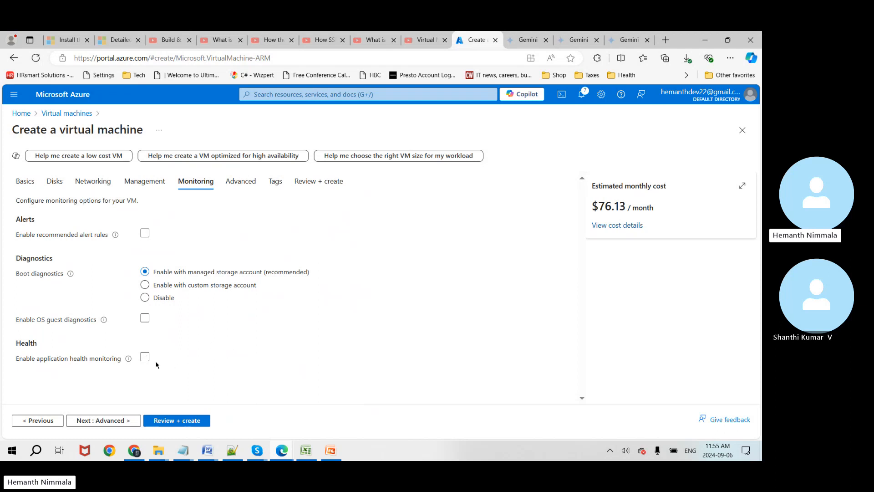
click(111, 421)
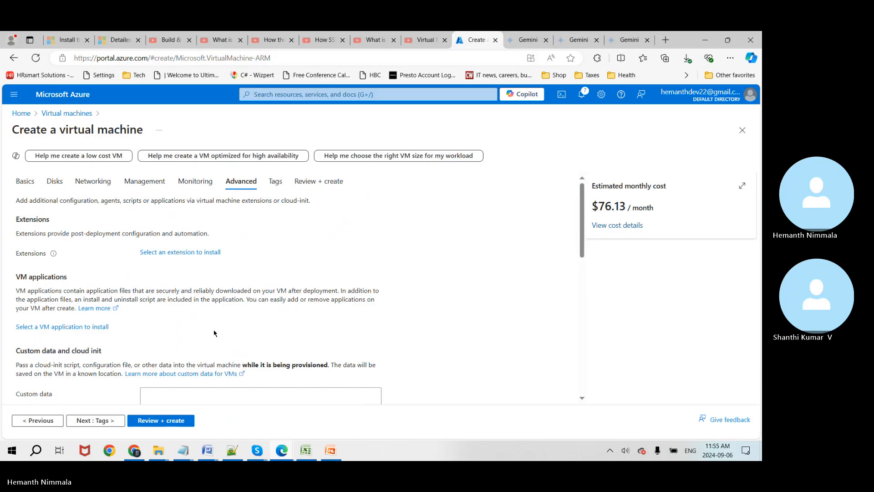
Step: Review the Advanced custom data, skip Tags, and reach Review + create with validation passed
scroll(213, 330, down, 2)
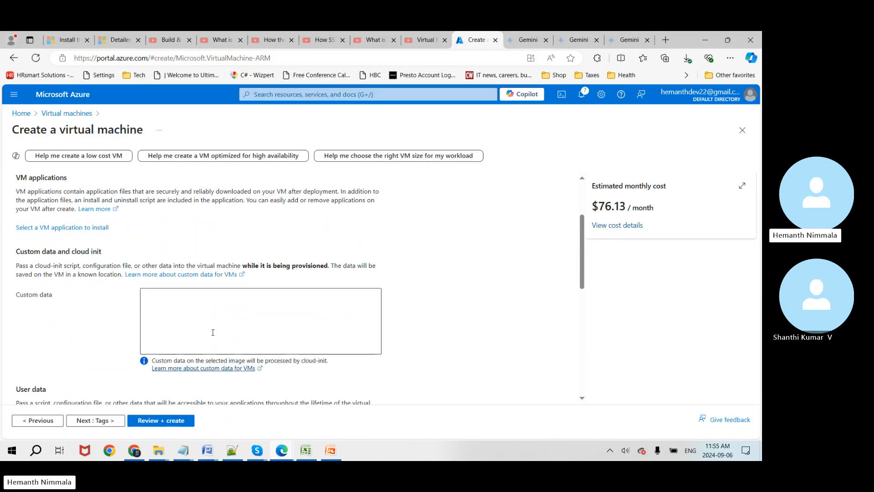
scroll(213, 333, up, 2)
scroll(213, 332, down, 3)
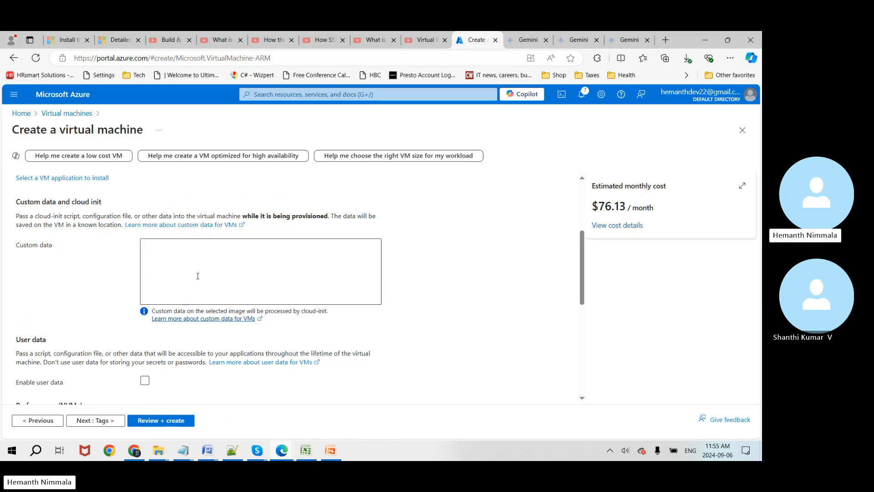
click(172, 275)
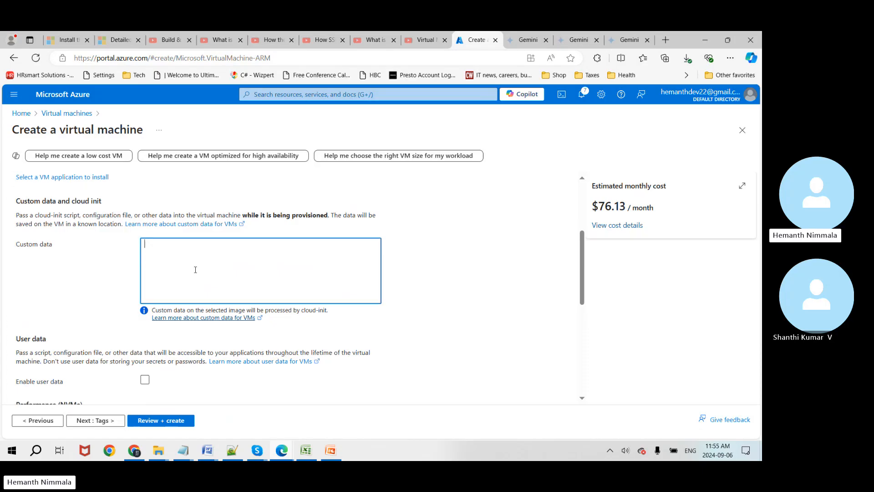
scroll(197, 272, down, 3)
scroll(241, 297, down, 3)
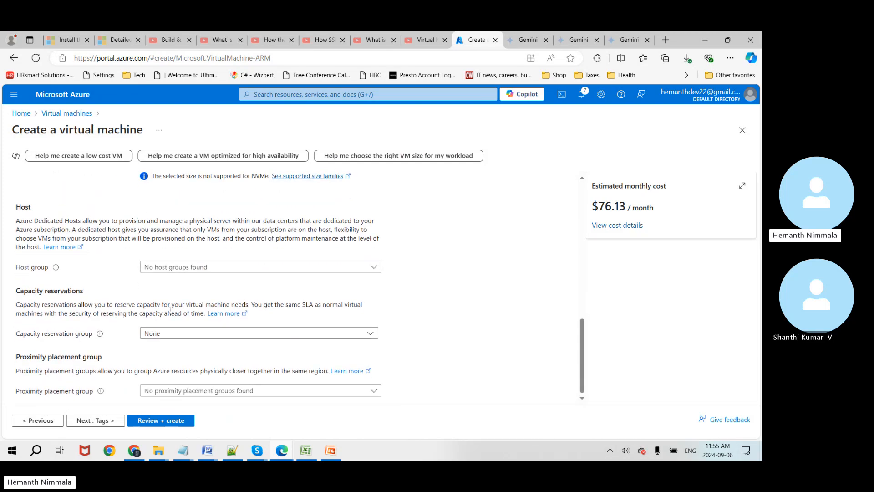
click(93, 421)
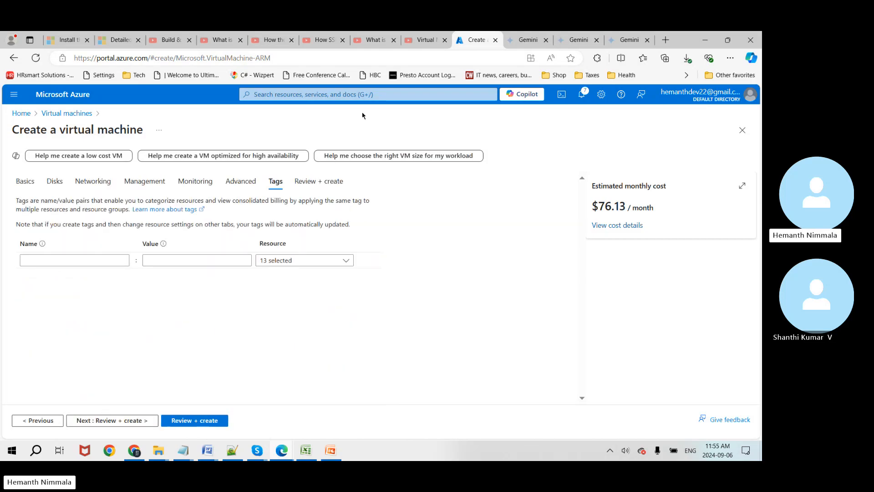
click(329, 183)
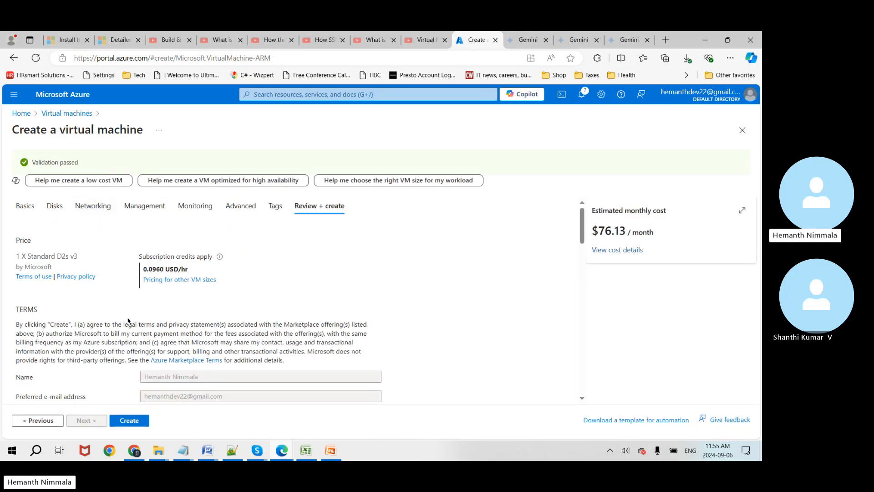
Step: Scroll through the Ubuntu-vm review summary and submit it with Create
scroll(118, 319, down, 2)
scroll(91, 369, down, 2)
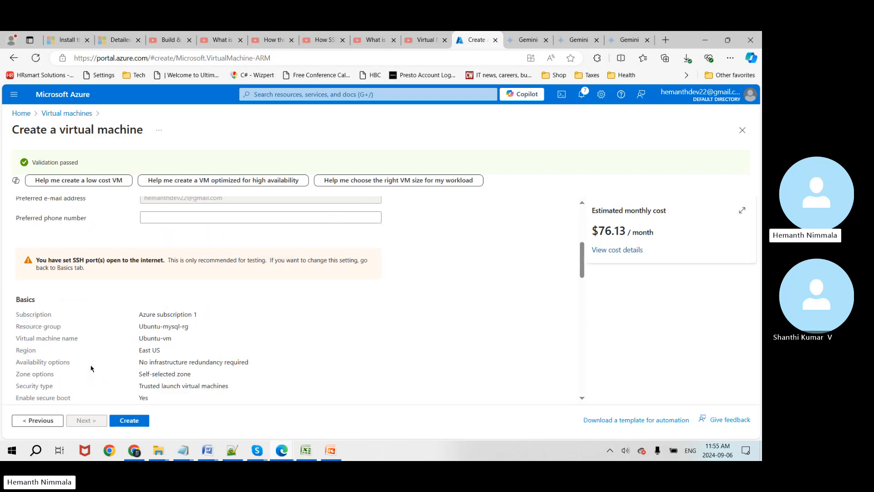
scroll(91, 367, down, 2)
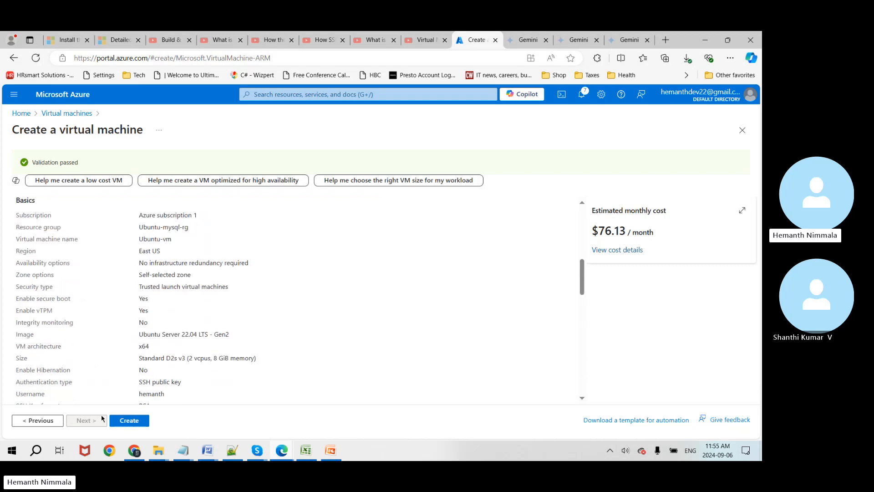
click(129, 421)
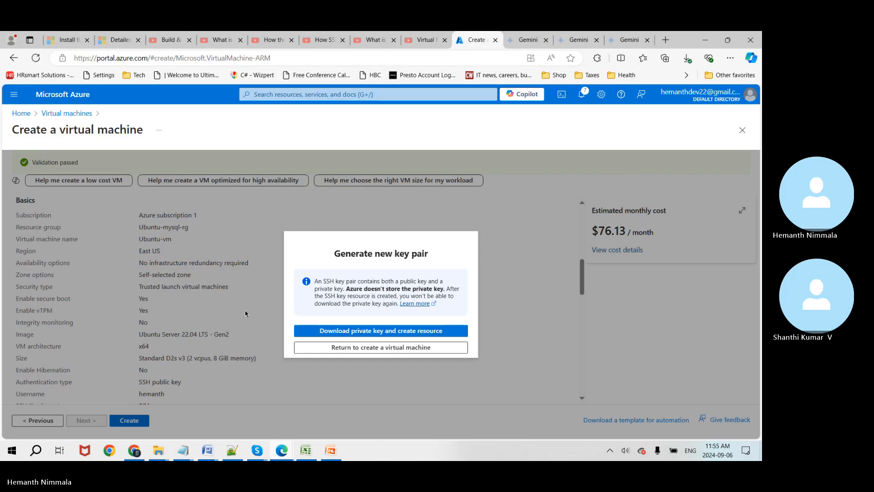
Step: Download the private key as Ubuntu-vm_key.pem into Downloads while the VM deploys
click(424, 331)
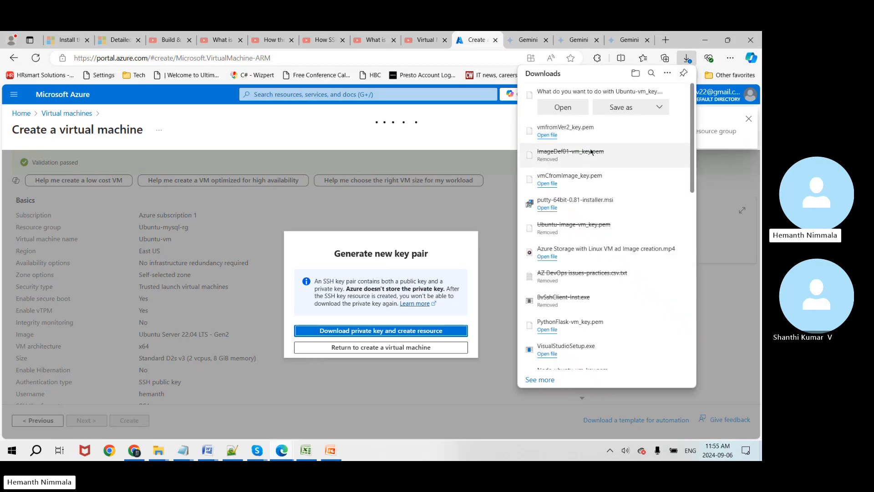
click(666, 111)
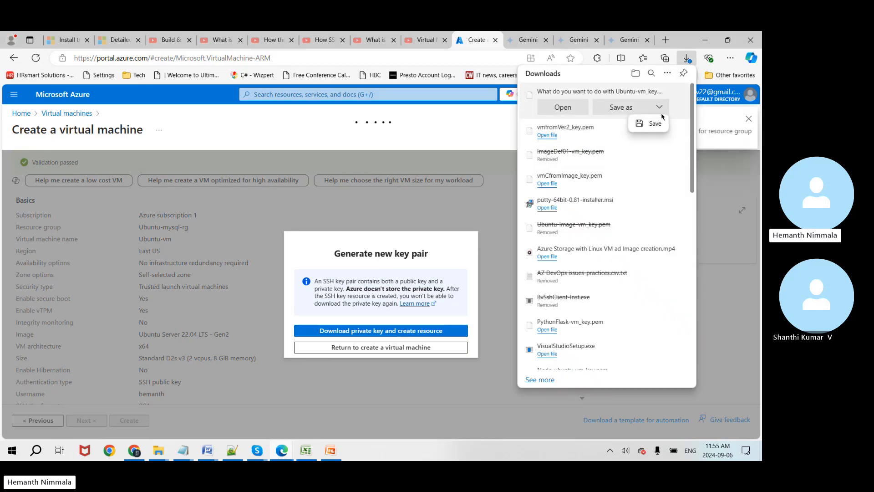
click(626, 111)
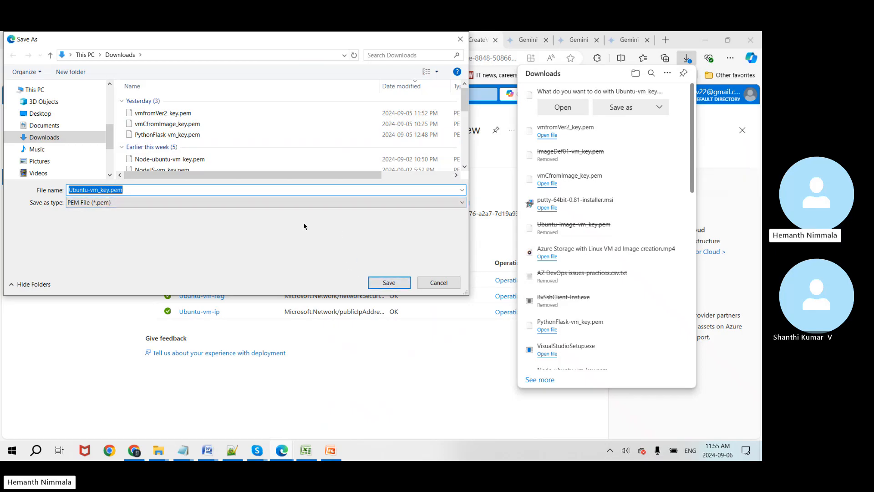
click(378, 287)
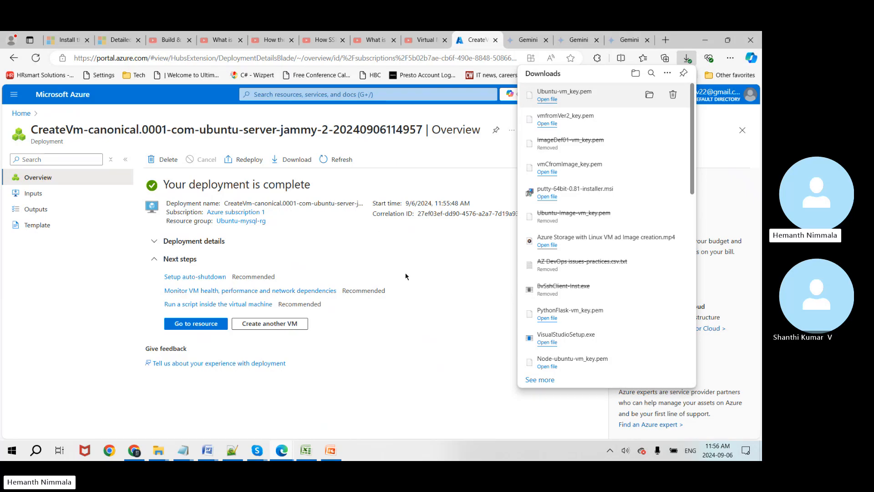
Step: Open the deployed Ubuntu-vm resource and copy its public IP 172.178.59.11 for Excel
click(403, 391)
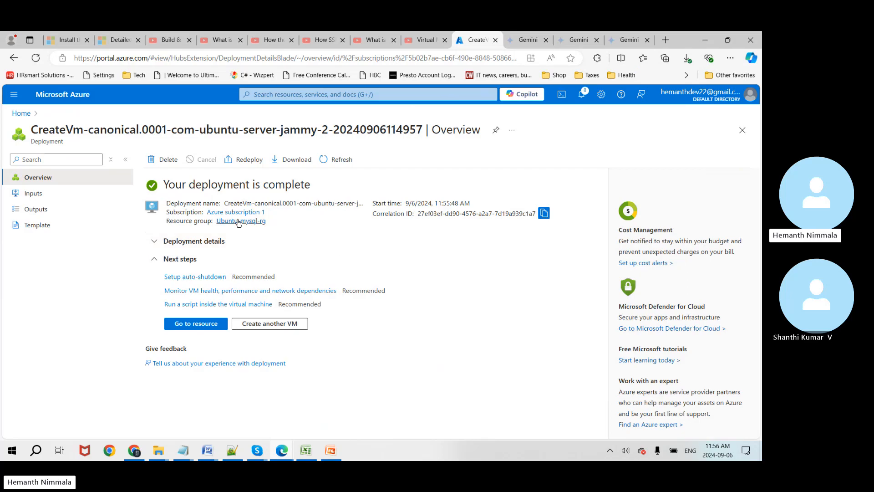
click(153, 244)
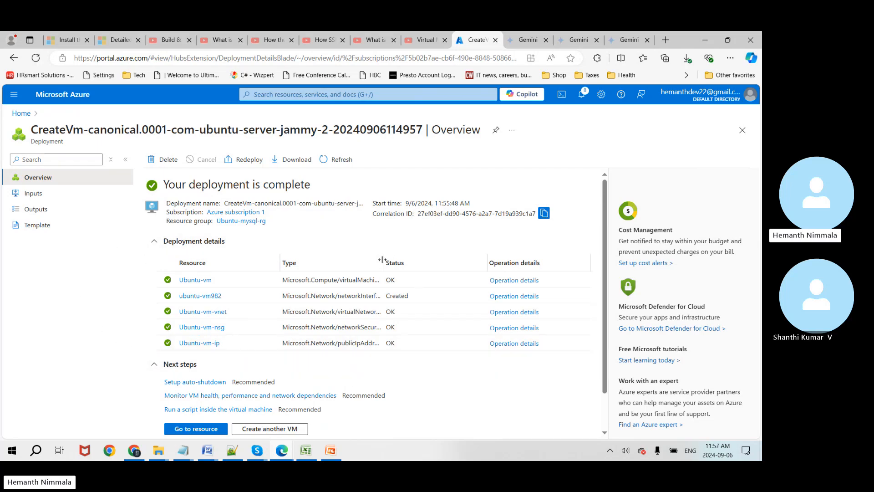
drag(383, 260, 435, 261)
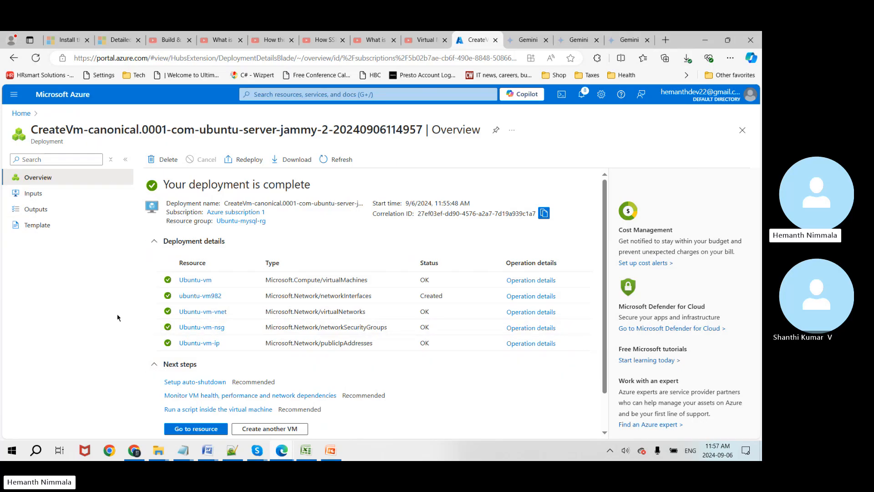
click(182, 428)
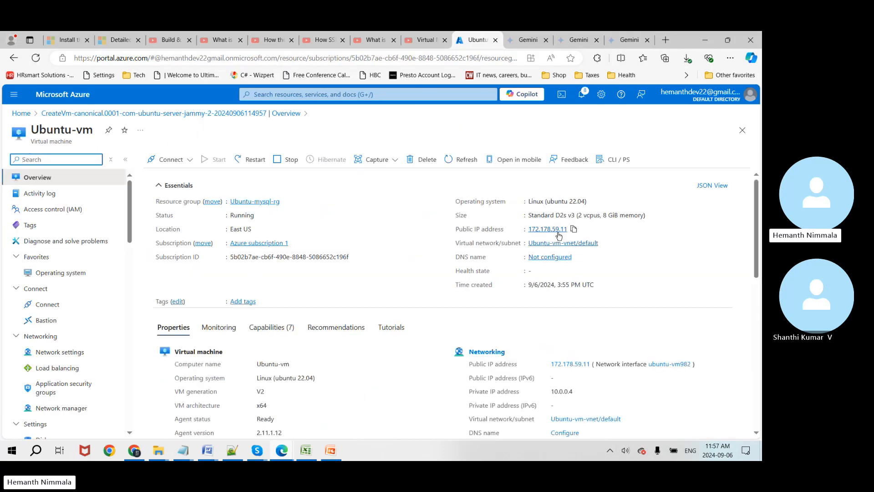
click(574, 229)
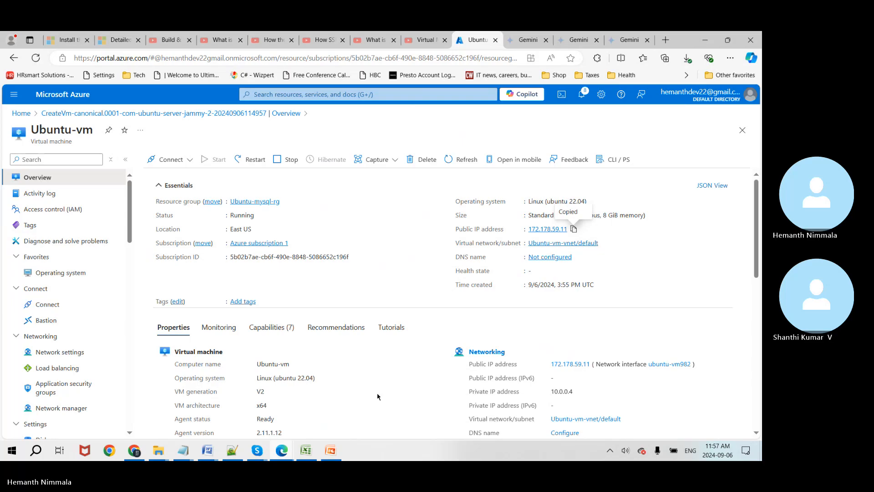
key(alt+Tab)
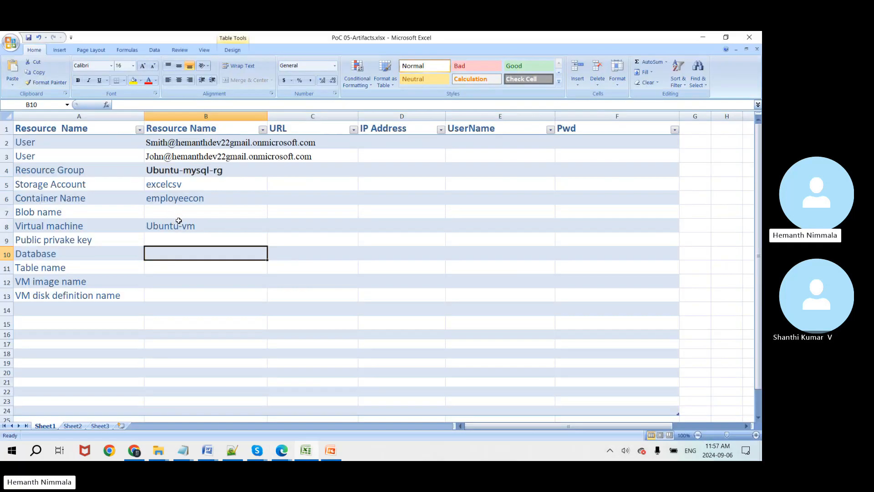
Step: Paste IP 172.178.59.11 into D8 and enter the VM's admin username in E8
click(230, 227)
key(Tab)
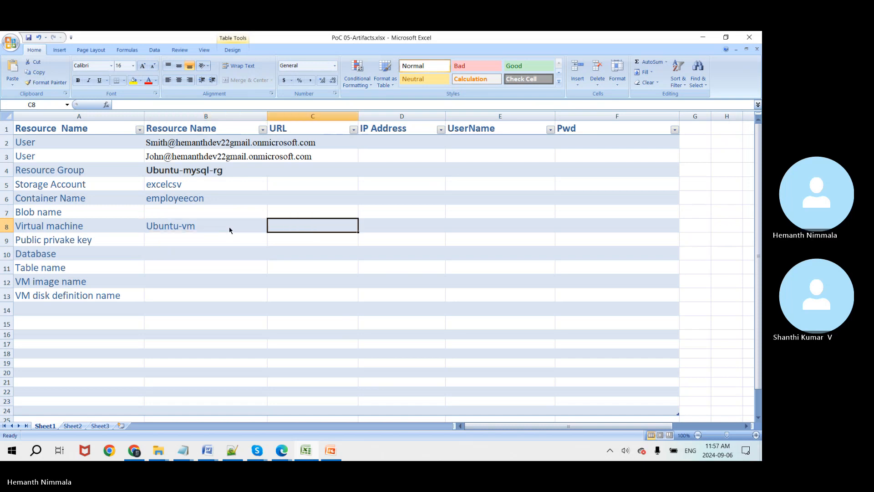
key(Tab)
key(ctrl+v)
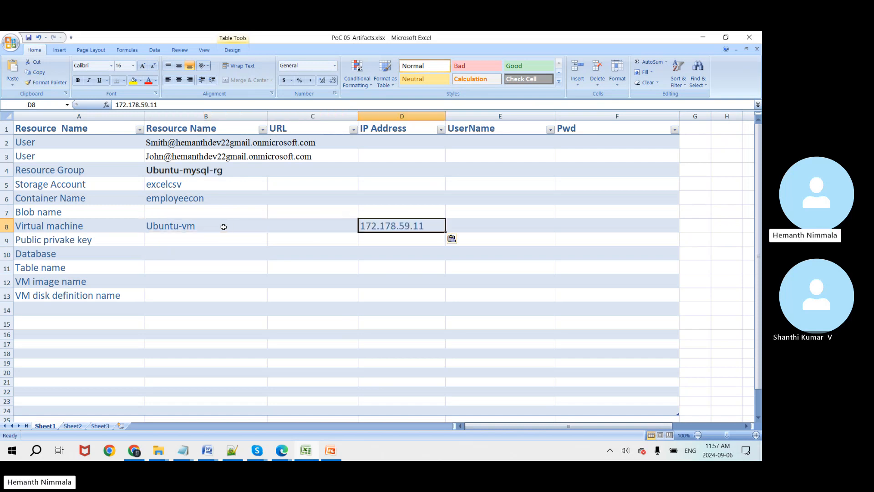
click(488, 222)
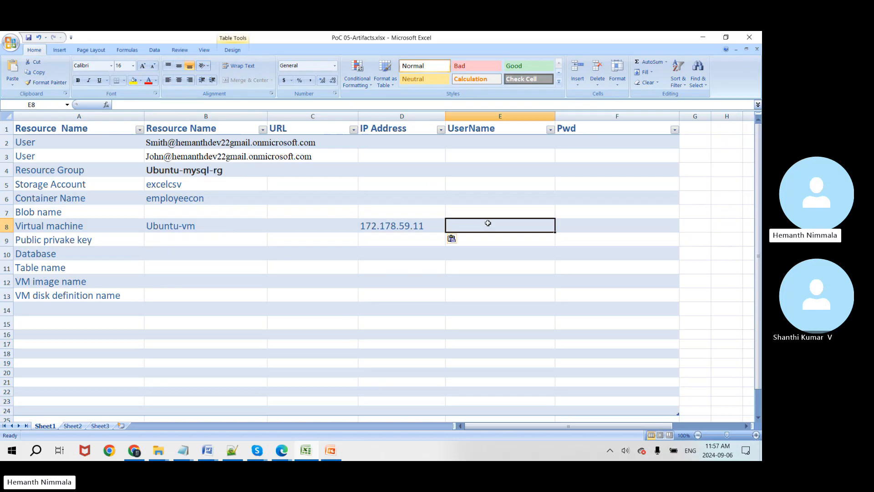
text(hemanth)
key(Return)
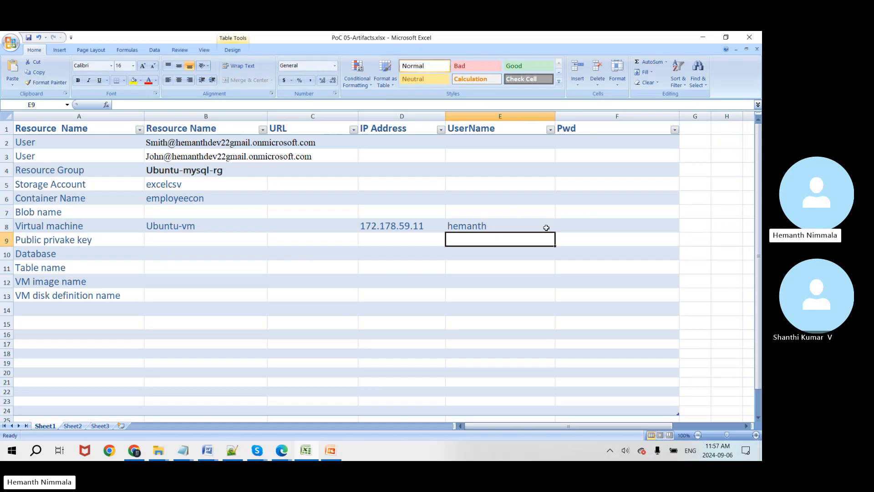
Step: Review Ubuntu-vm's properties, noting agent status Ready and private IP 10.0.0.4
key(alt+Tab)
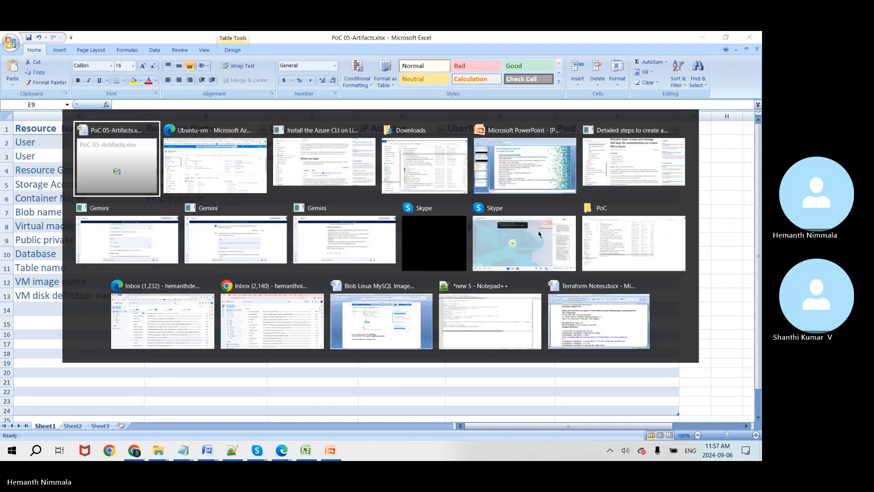
scroll(367, 288, down, 3)
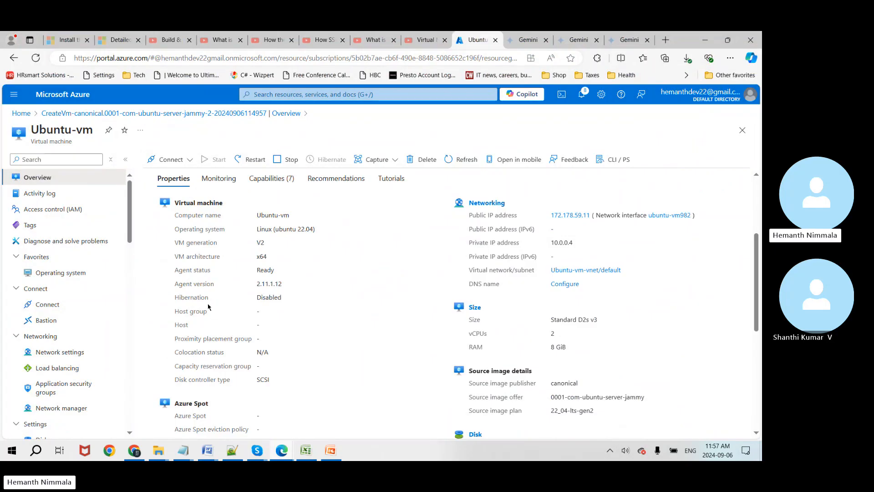
double_click(263, 270)
double_click(562, 242)
scroll(344, 293, down, 3)
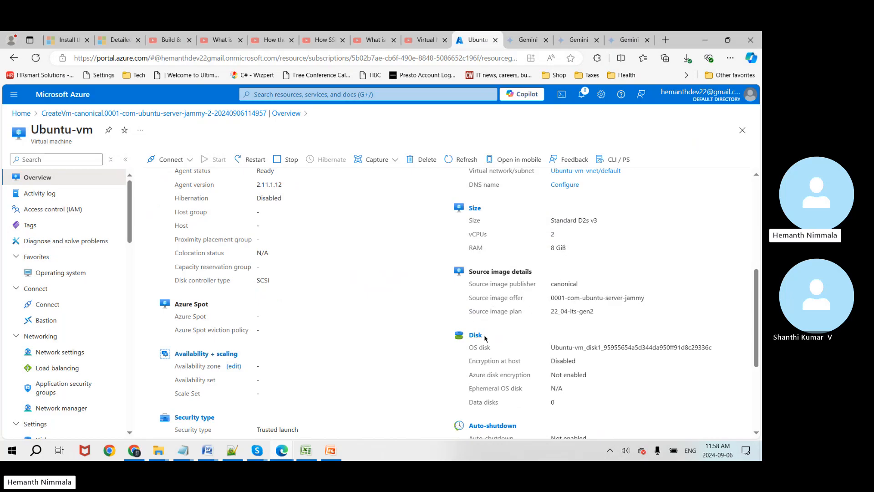
scroll(485, 338, up, 1)
scroll(224, 363, down, 1)
scroll(340, 299, up, 5)
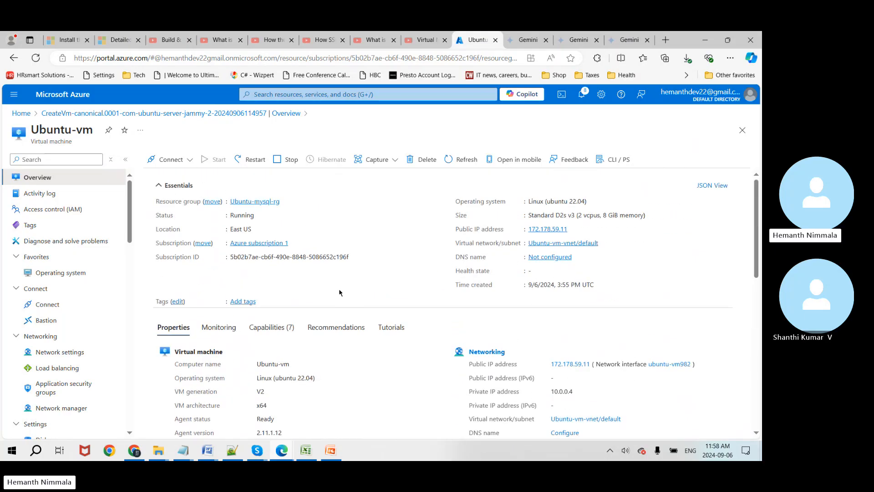
Step: Open Ubuntu-vm's Connect page and choose the SSH using Azure CLI option
click(191, 159)
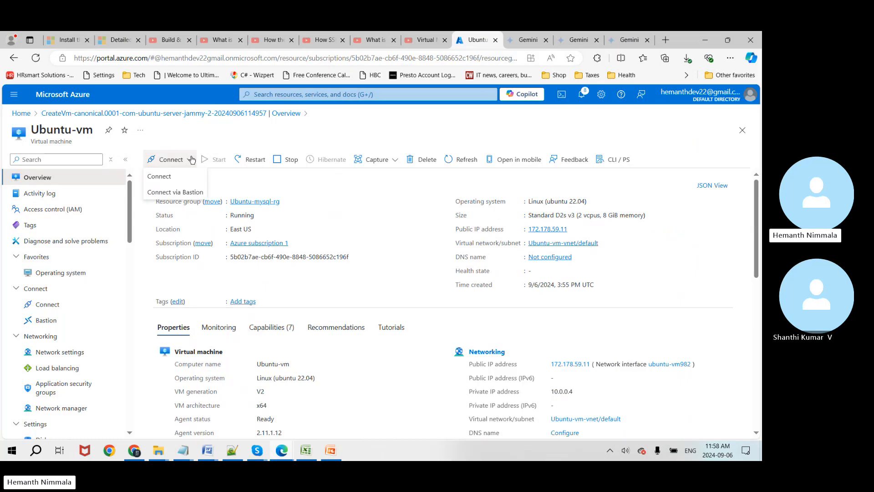
click(176, 177)
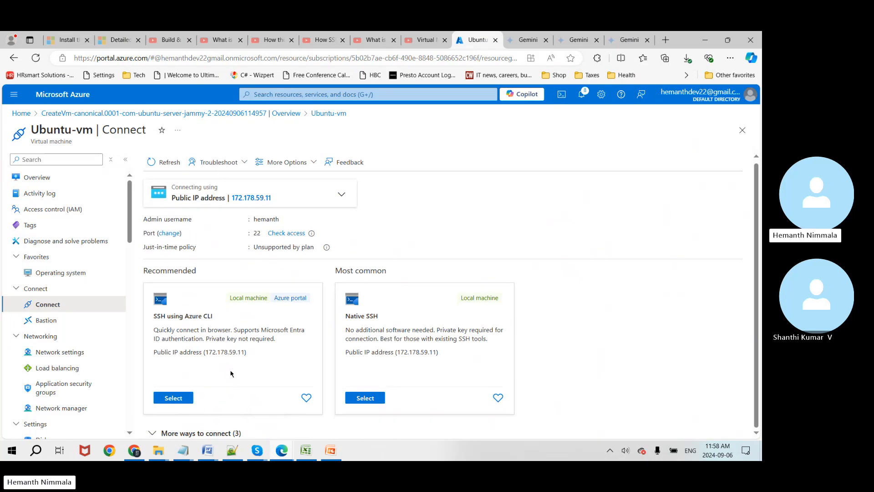
click(179, 400)
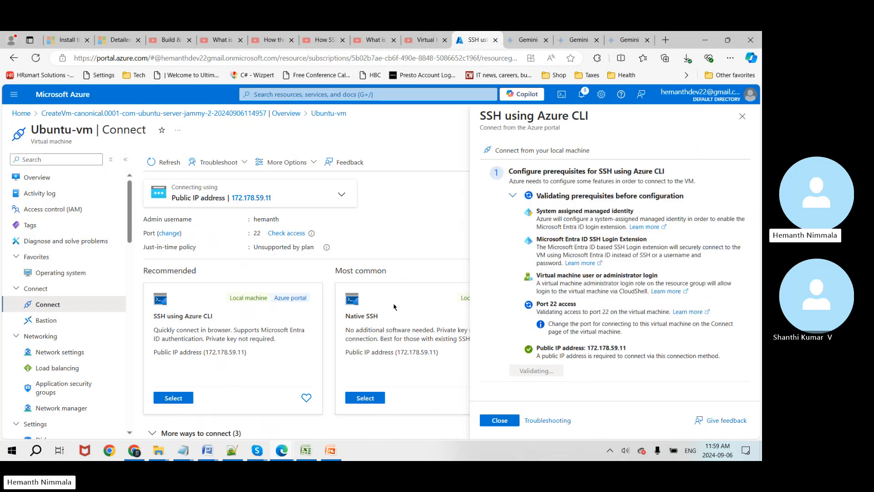
Step: Accept the just-in-time policy and run Configure + connect for the SSH prerequisites
key(alt+Tab)
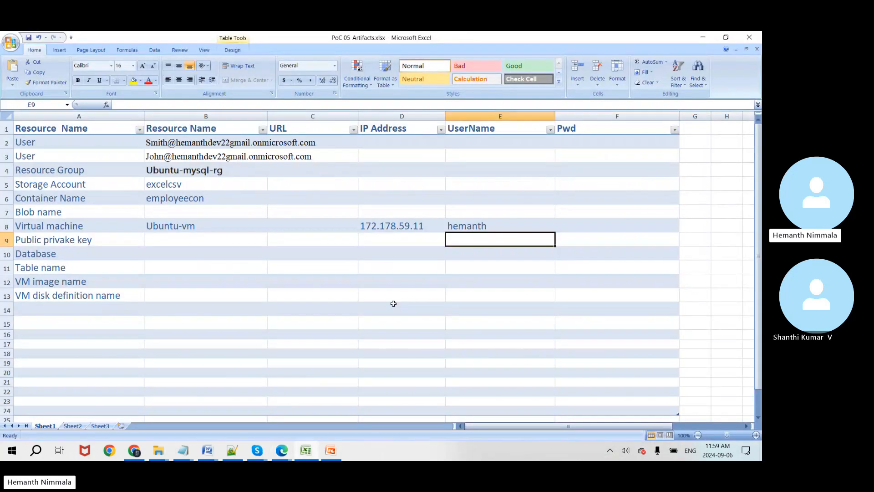
key(alt+Tab)
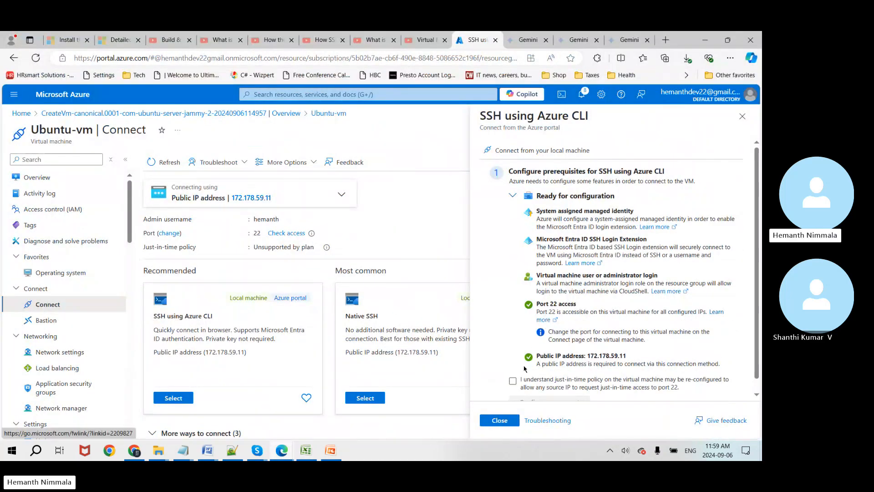
click(514, 382)
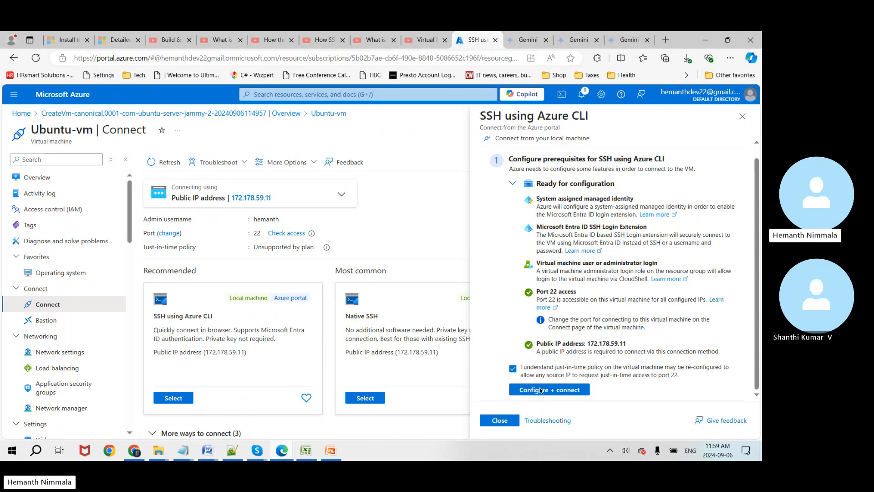
click(544, 394)
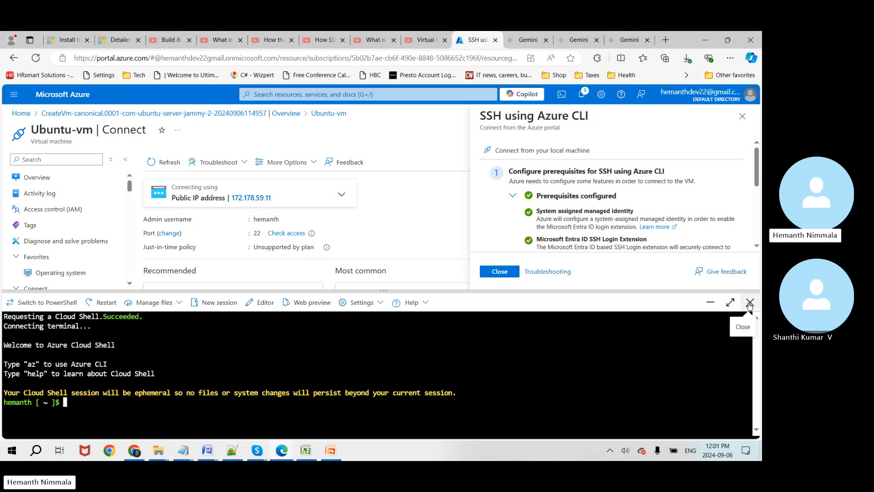
Step: Connect to Ubuntu-vm over SSH from Cloud Shell, answering yes to trust the host key
click(749, 304)
scroll(577, 369, down, 1)
click(513, 368)
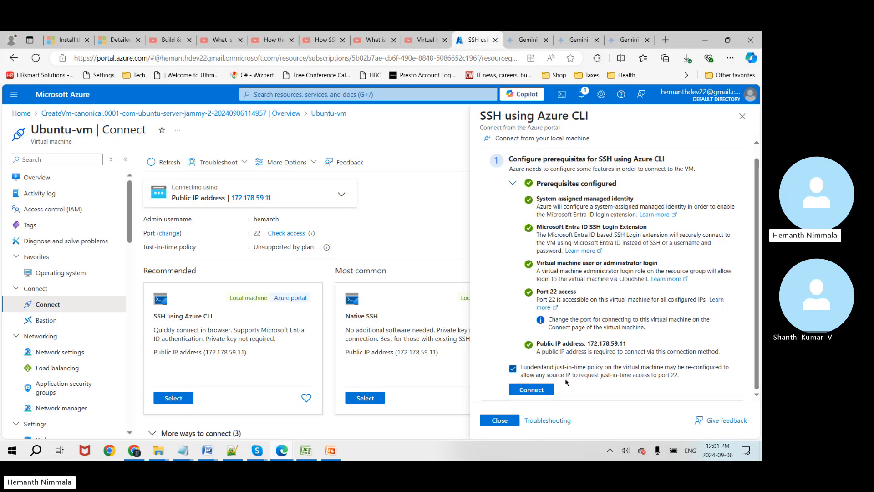
click(520, 393)
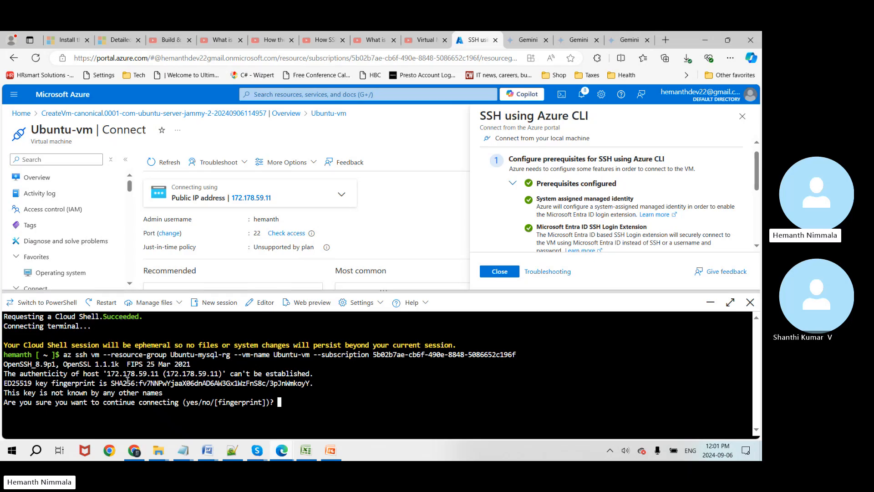
text(yes)
key(Return)
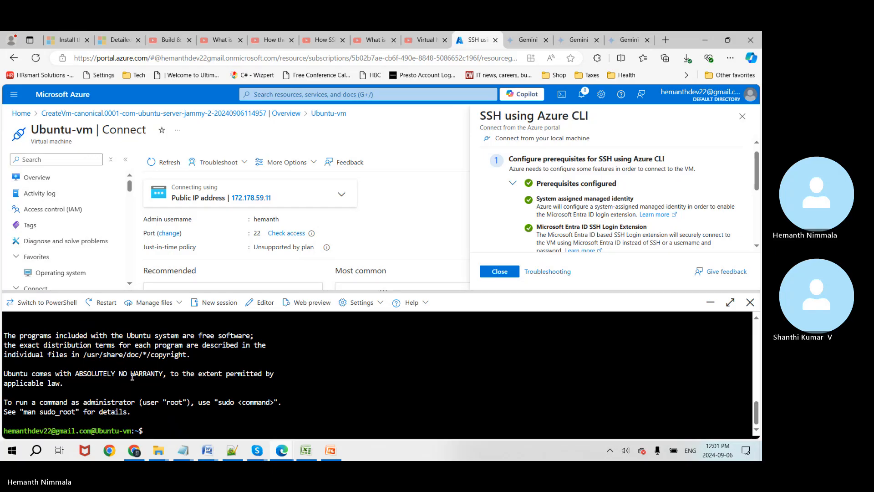
key(super)
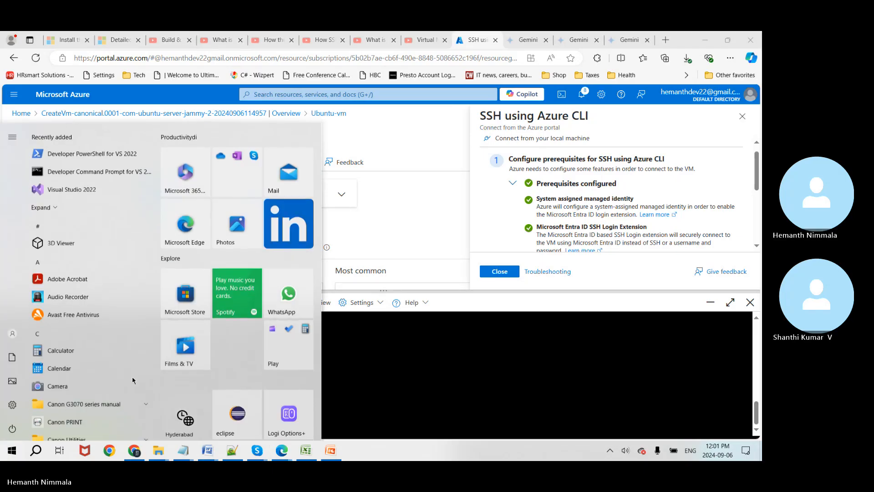
Step: Launch PuTTY and enter the VM's public IP 172.178.59.11 as the host name
text(putty)
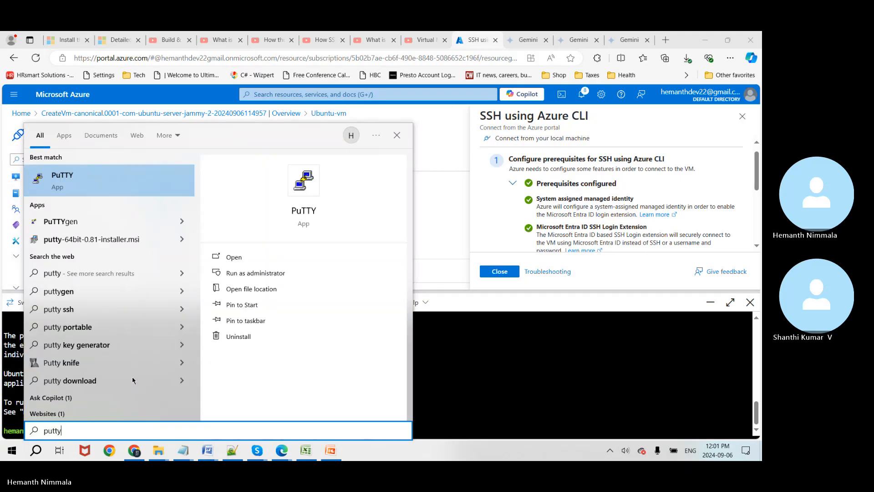
click(103, 188)
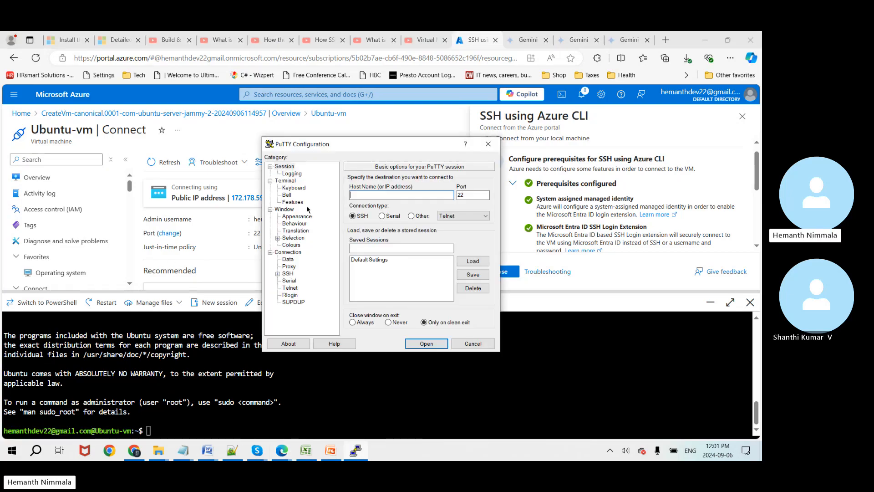
drag(389, 147, 537, 167)
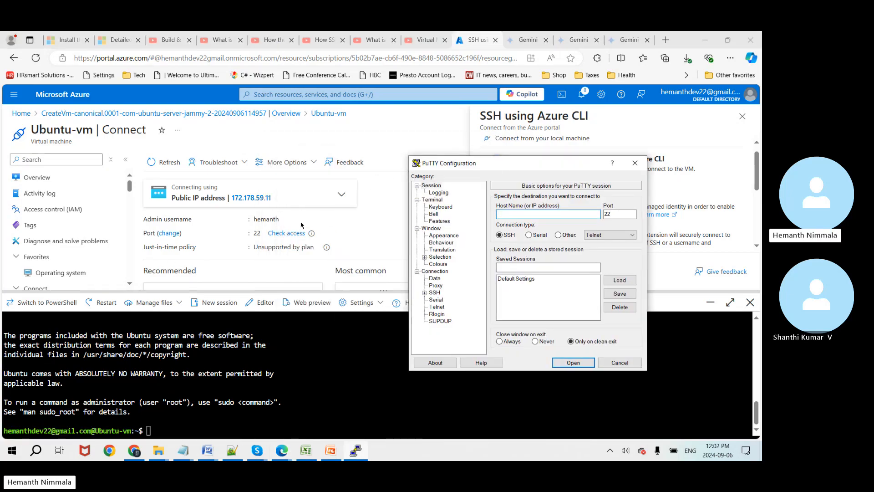
click(279, 199)
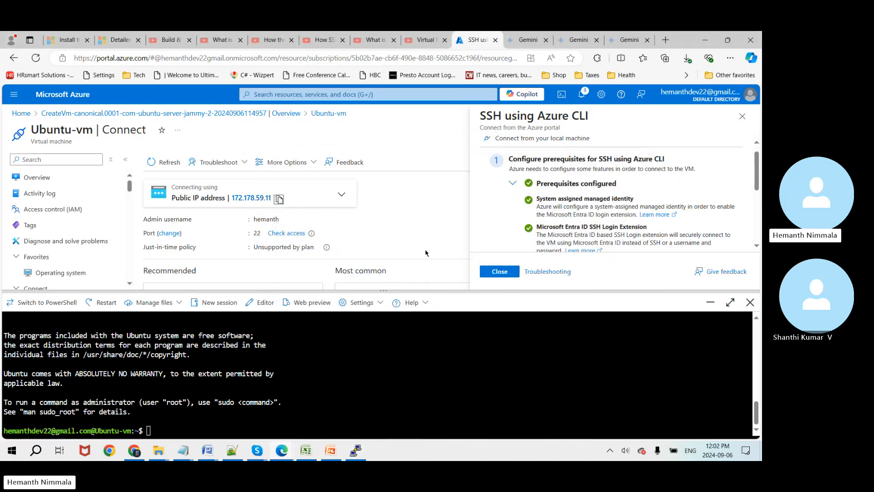
key(alt+Tab)
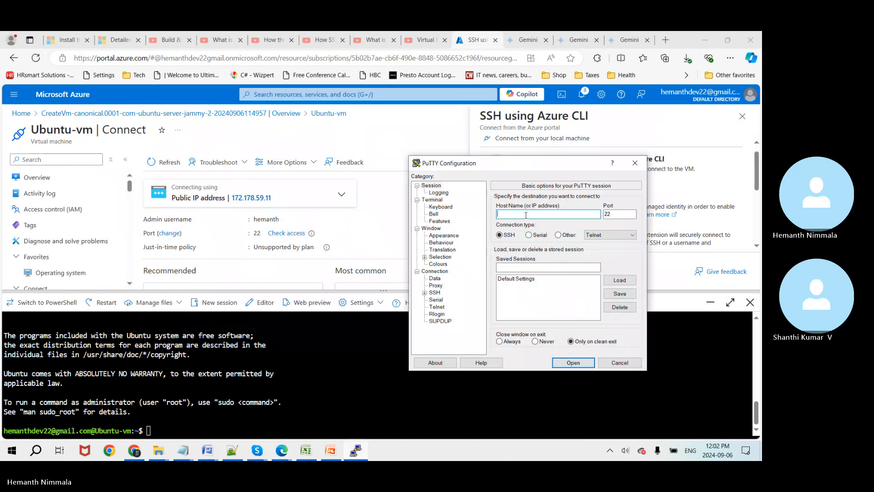
key(ctrl+v)
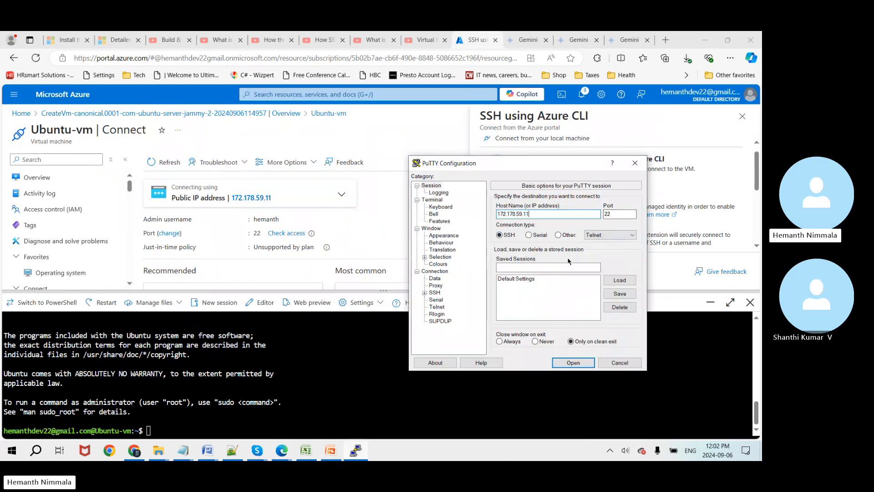
Step: Navigate to Connection > SSH > Auth > Credentials in PuTTY
click(425, 293)
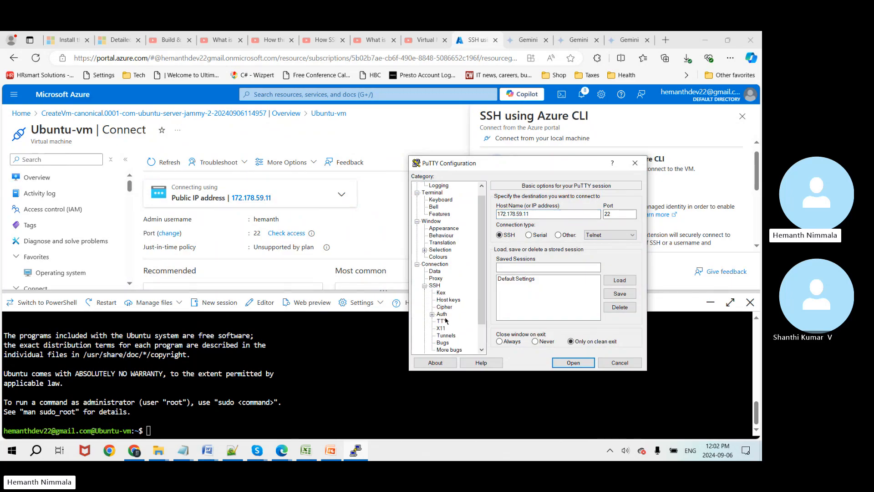
click(432, 314)
click(440, 316)
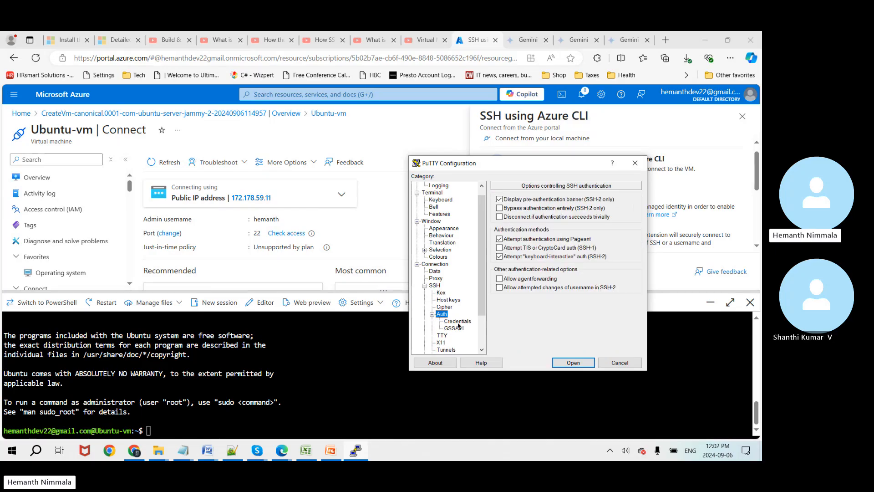
click(457, 322)
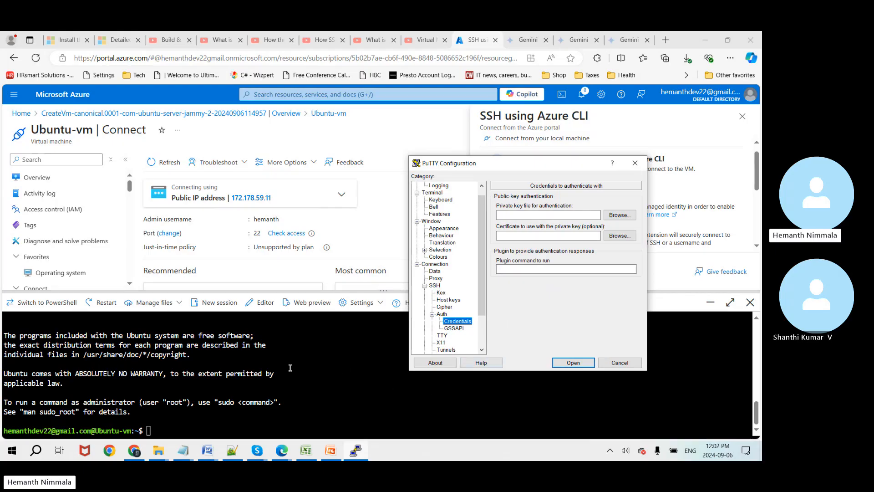
Step: Locate and select Ubuntu-vm_key.pem in the Downloads folder
click(163, 459)
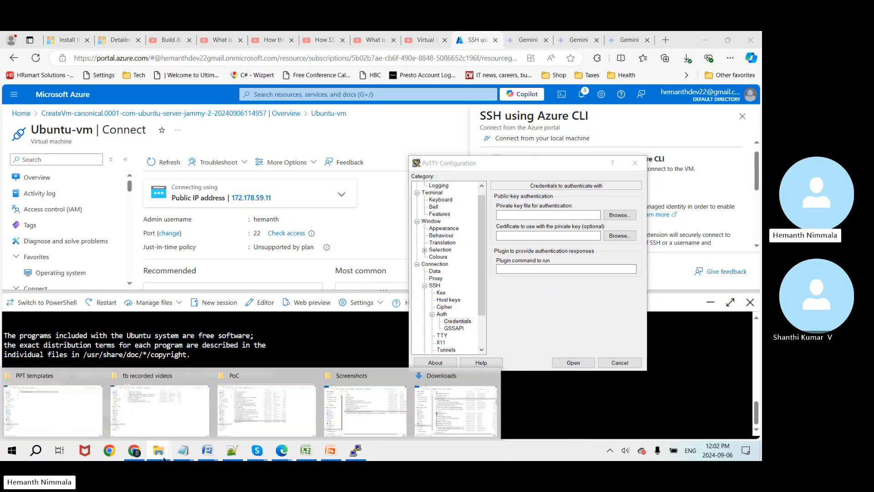
mouse_move(242, 427)
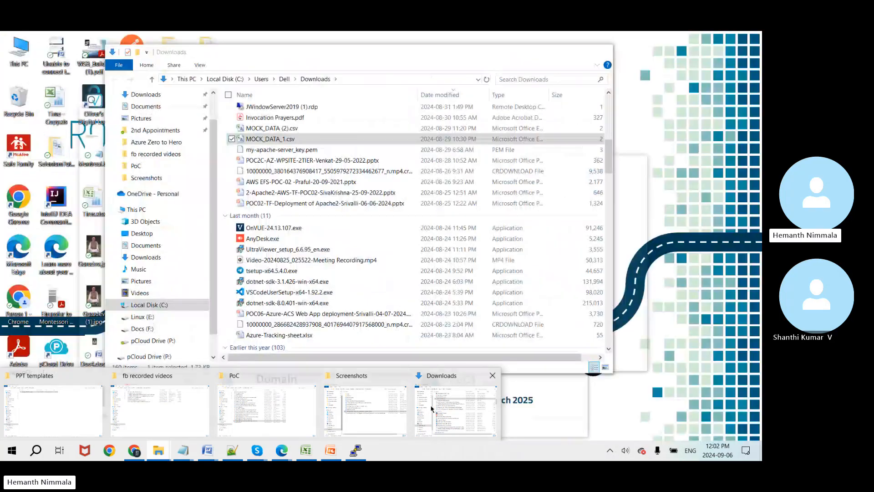
click(437, 415)
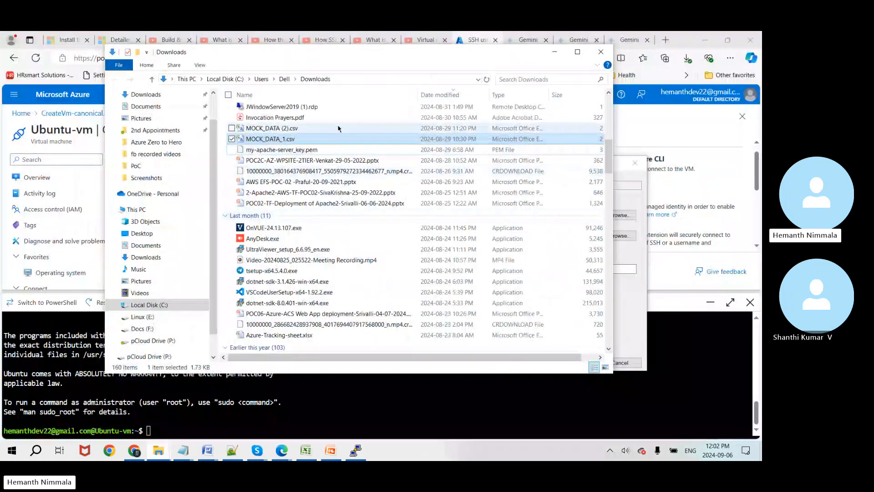
scroll(354, 170, up, 12)
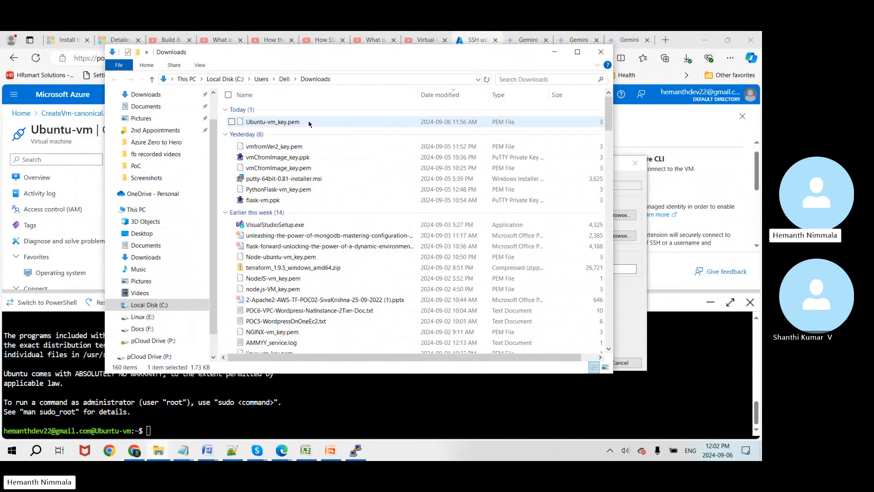
click(400, 122)
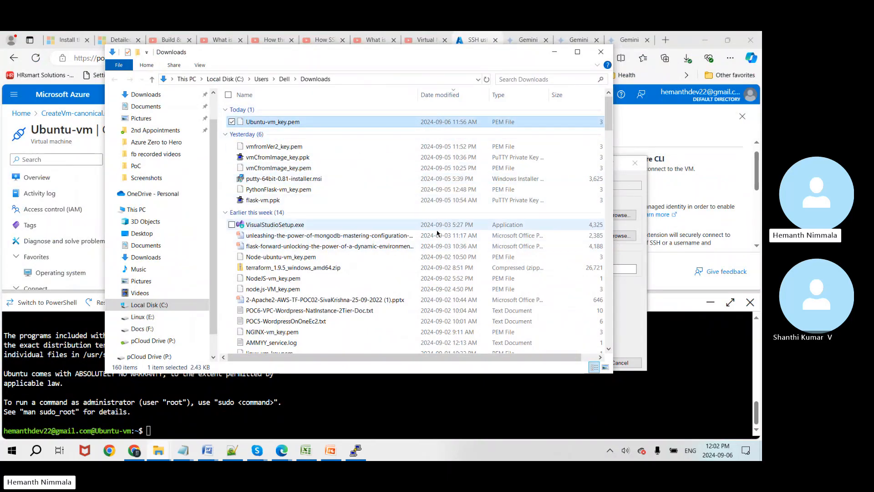
Step: Return to PuTTY, then search Start for putty
click(629, 334)
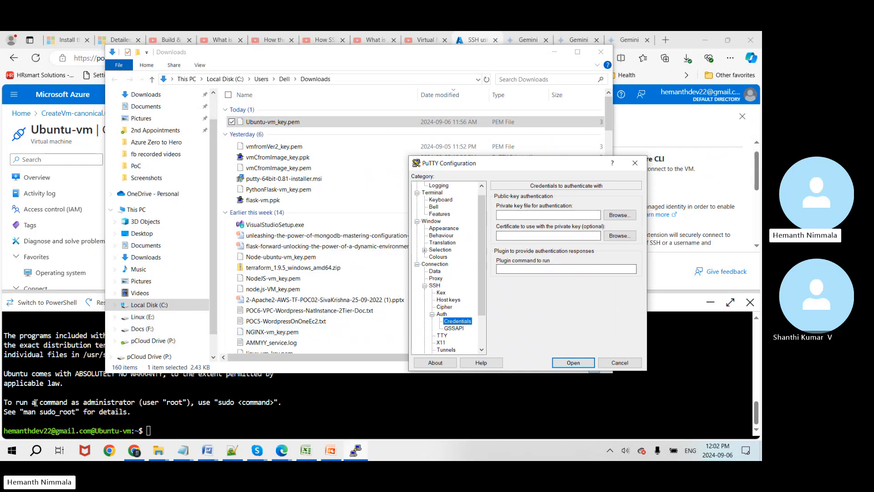
click(12, 457)
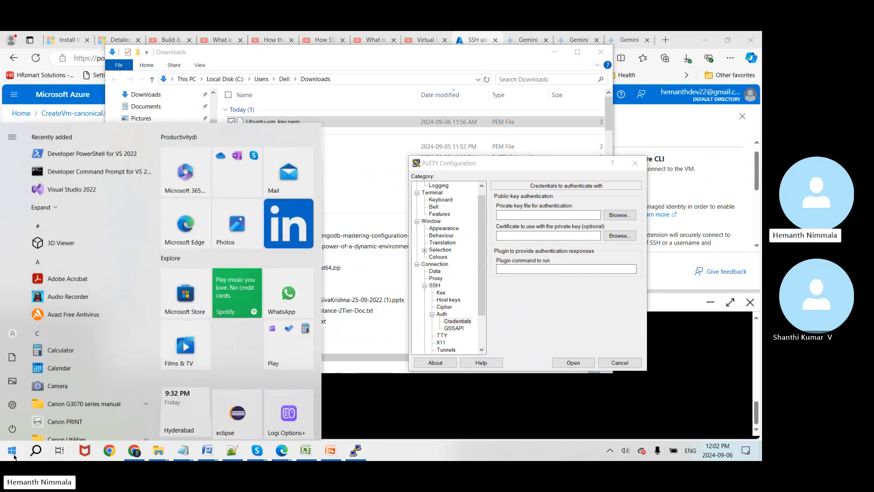
text(putty)
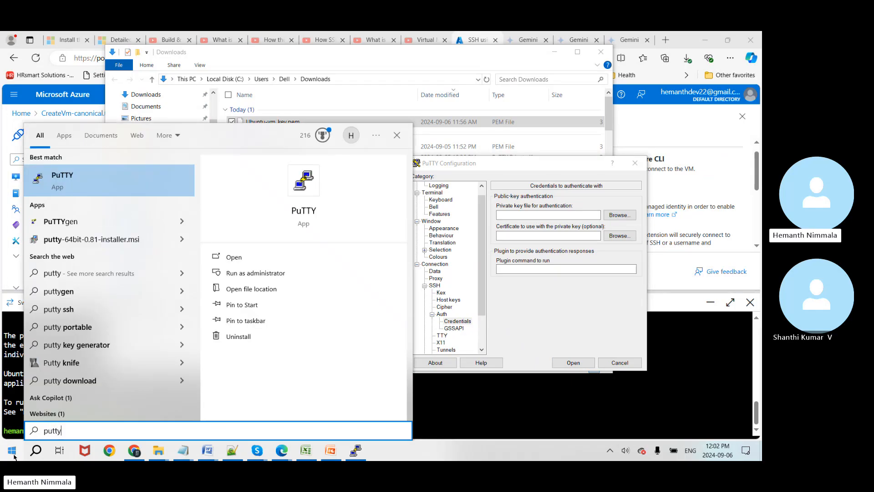
Step: Launch PuTTYgen and load Ubuntu-vm_key.pem, showing All Files (*.*) to find it
click(97, 224)
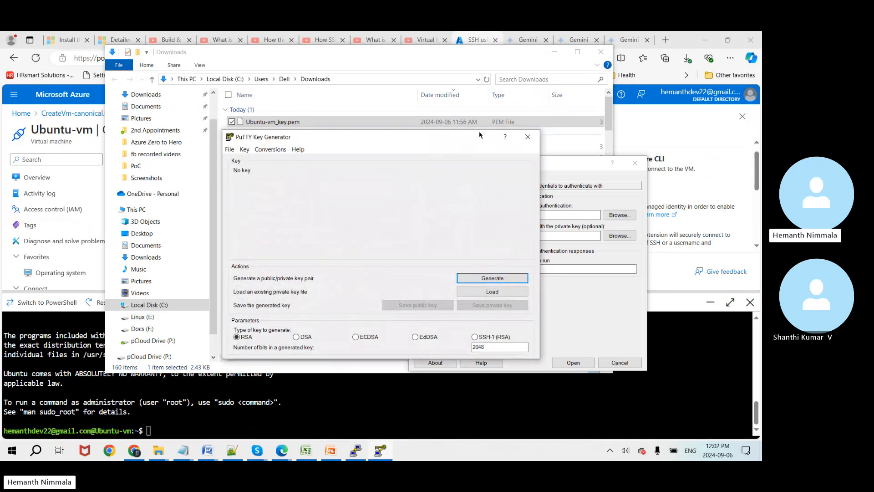
drag(479, 135, 444, 102)
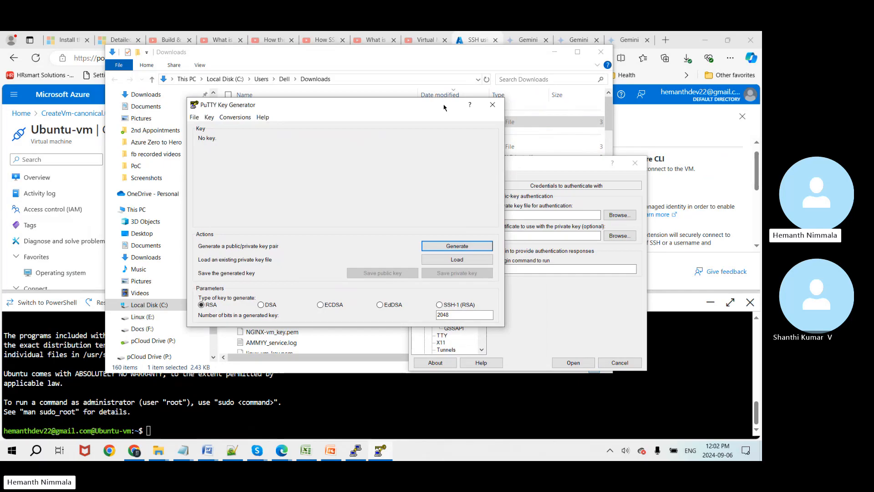
click(459, 261)
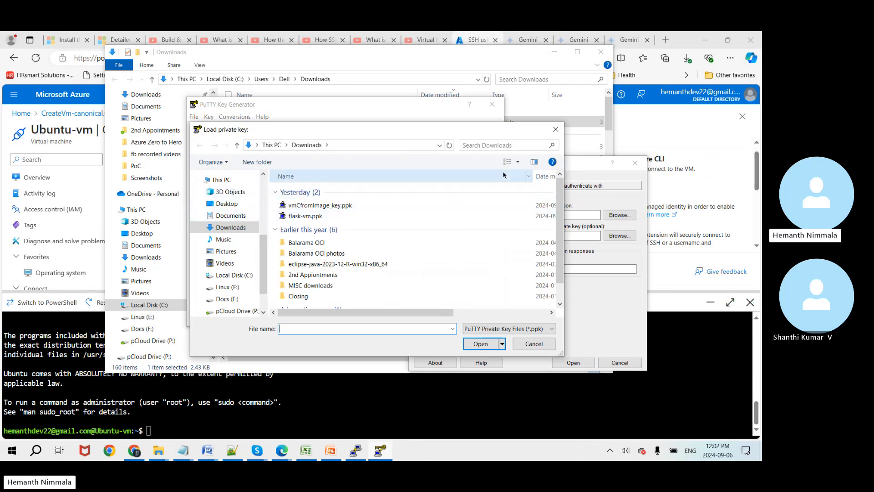
click(514, 331)
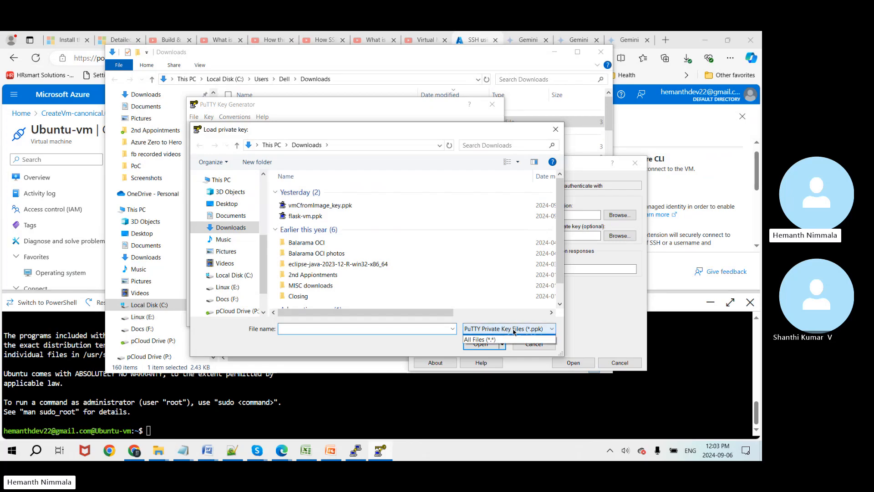
click(506, 352)
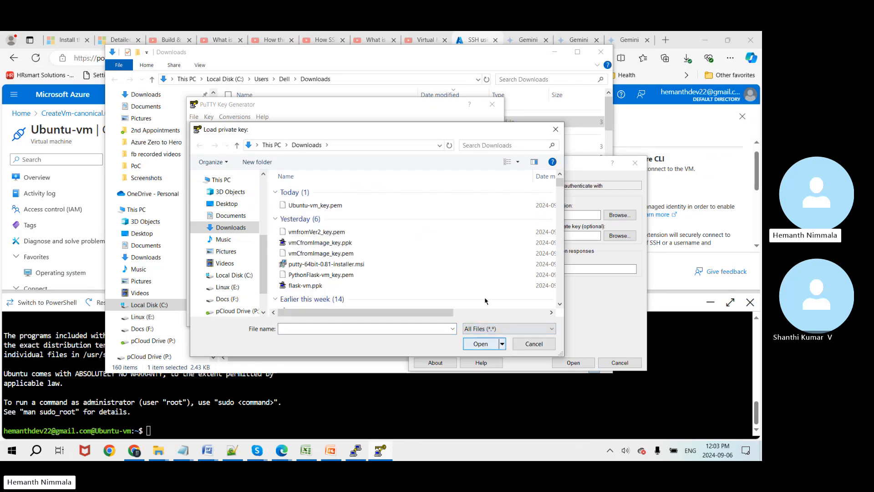
double_click(316, 206)
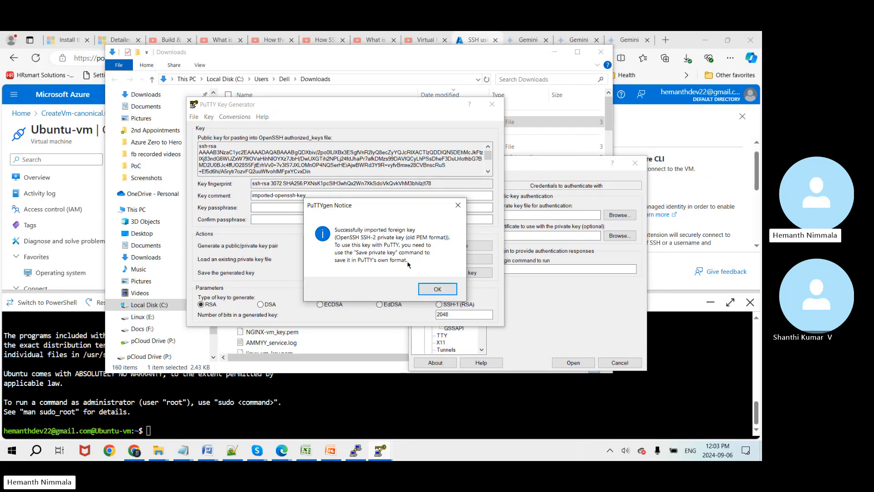
Step: Dismiss the import notice and set a passphrase on the imported key
click(435, 290)
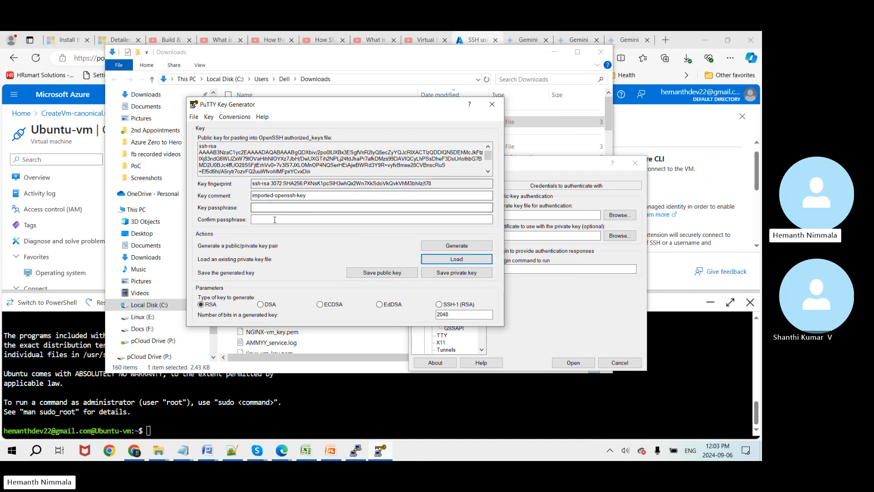
click(273, 206)
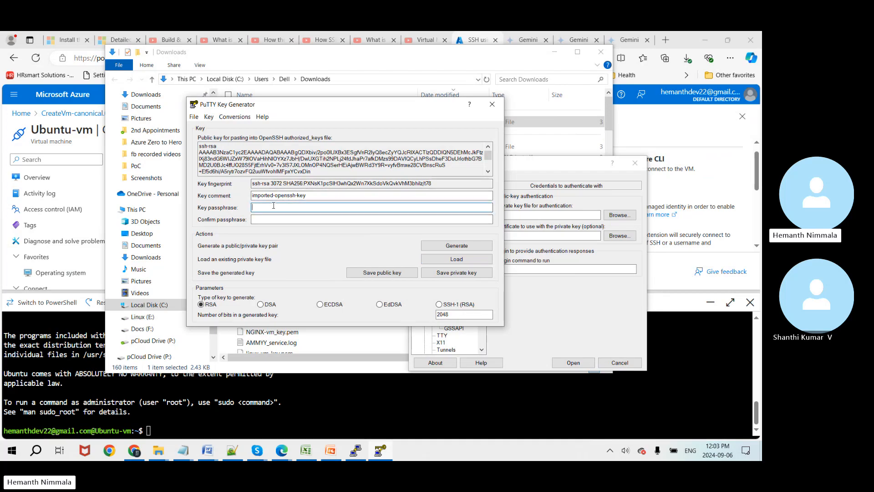
click(288, 219)
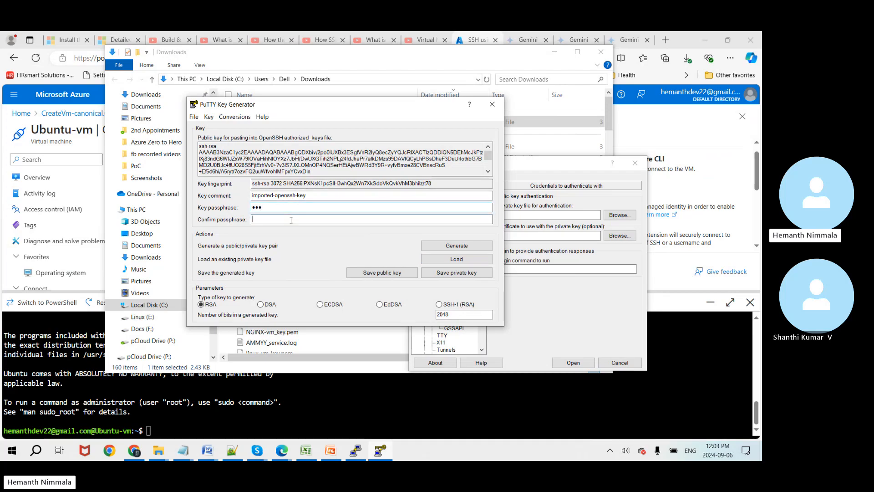
text(1)
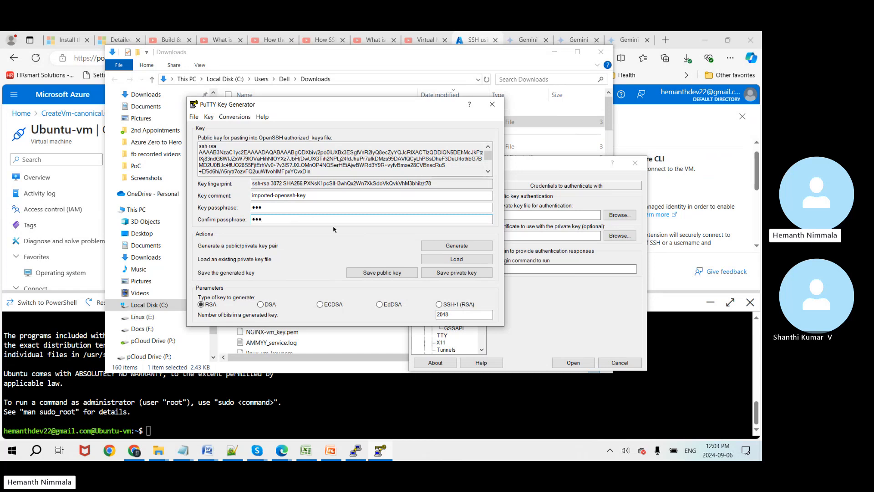
Step: Save the private key as Ubuntu-vm_key.ppk, PuTTY private key type, in Downloads
click(449, 274)
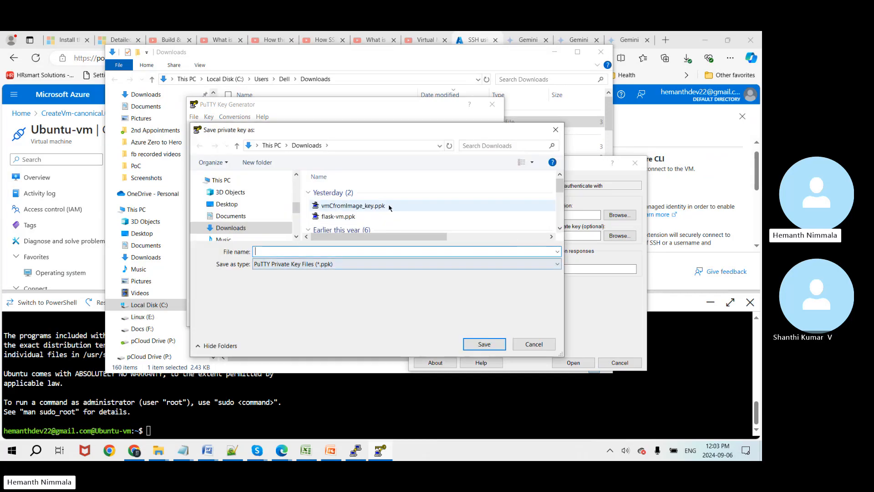
drag(438, 134, 386, 147)
click(384, 281)
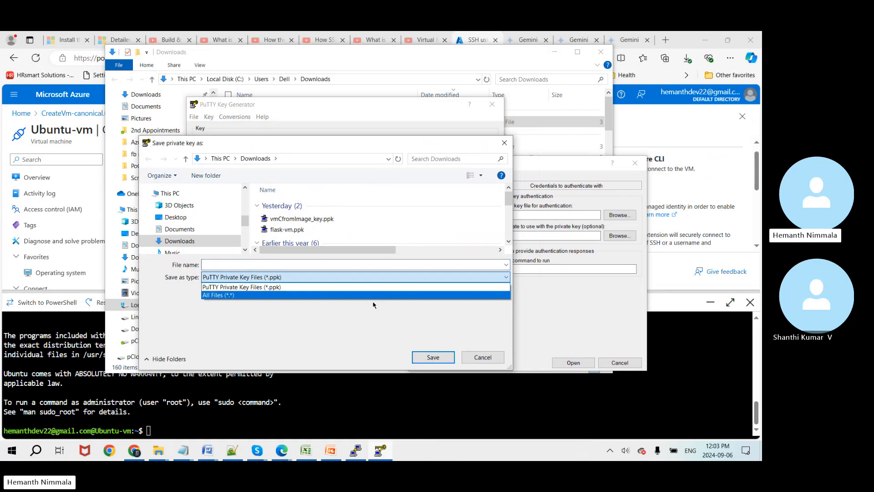
click(374, 296)
click(275, 265)
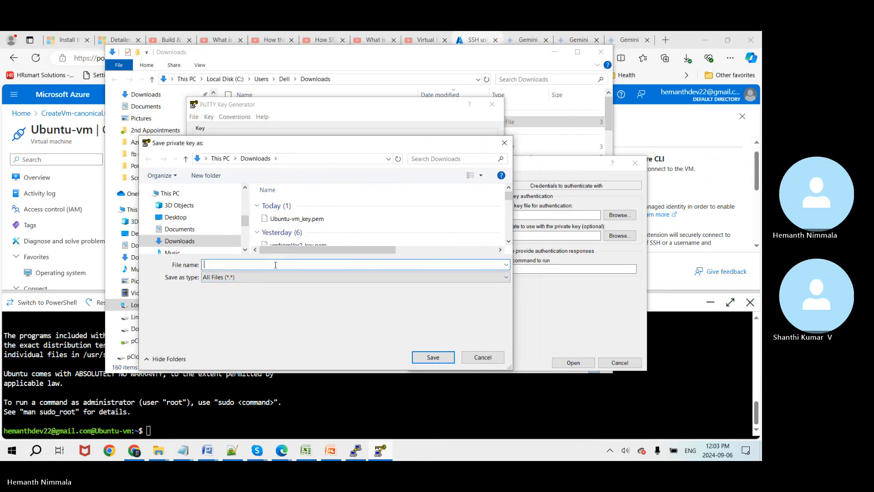
text(Ubuntu)
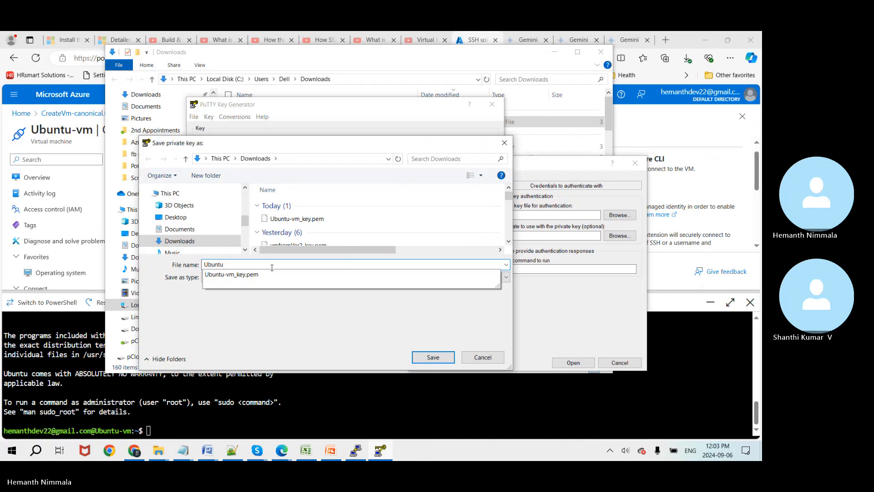
text(-v)
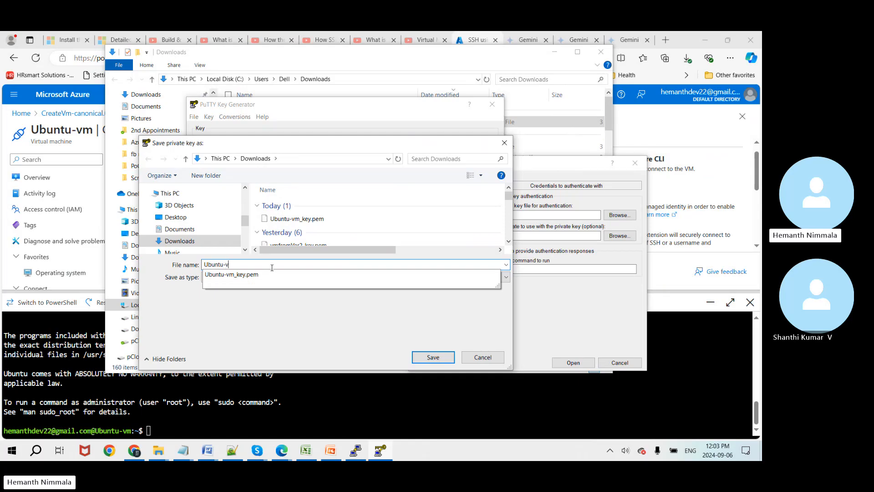
text(m_key)
click(265, 320)
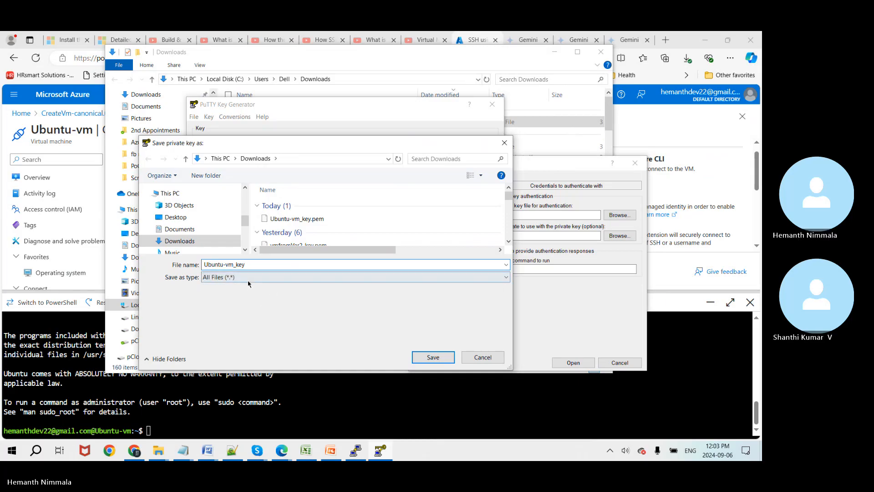
click(283, 278)
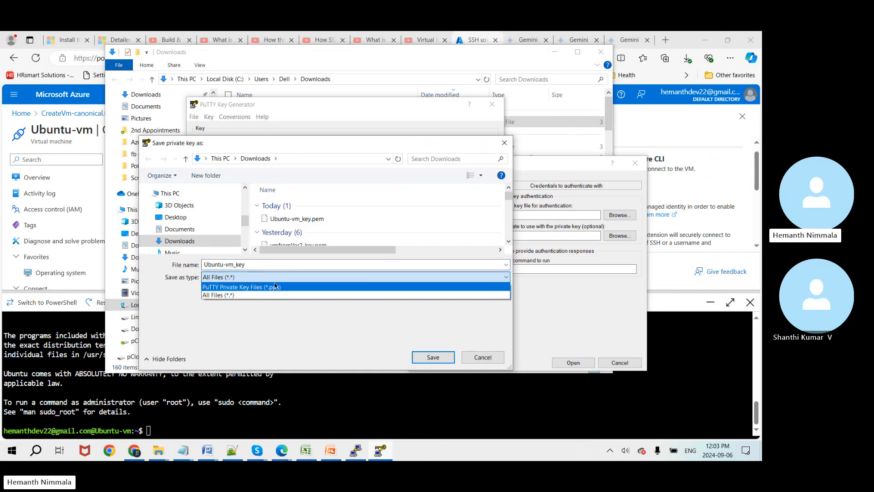
click(274, 287)
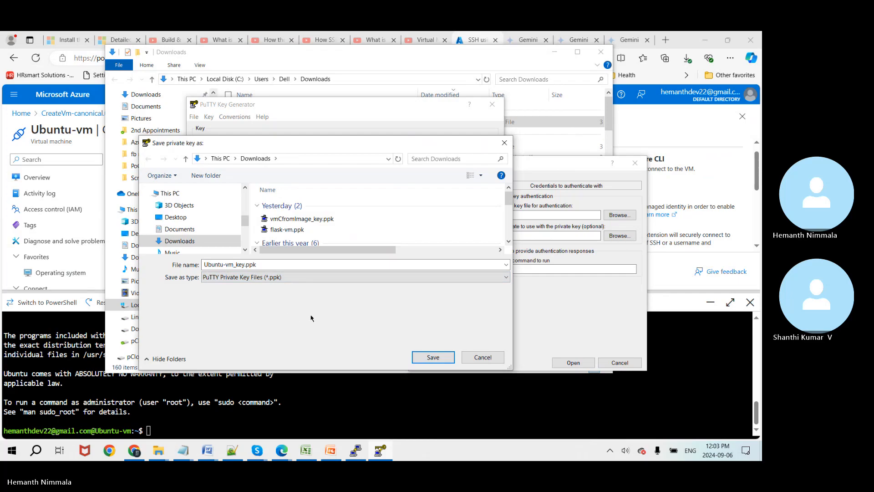
click(435, 358)
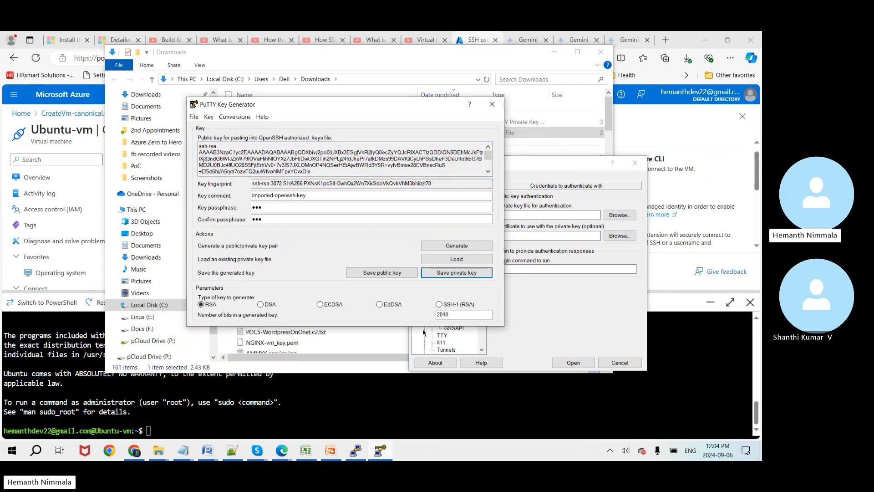
click(570, 311)
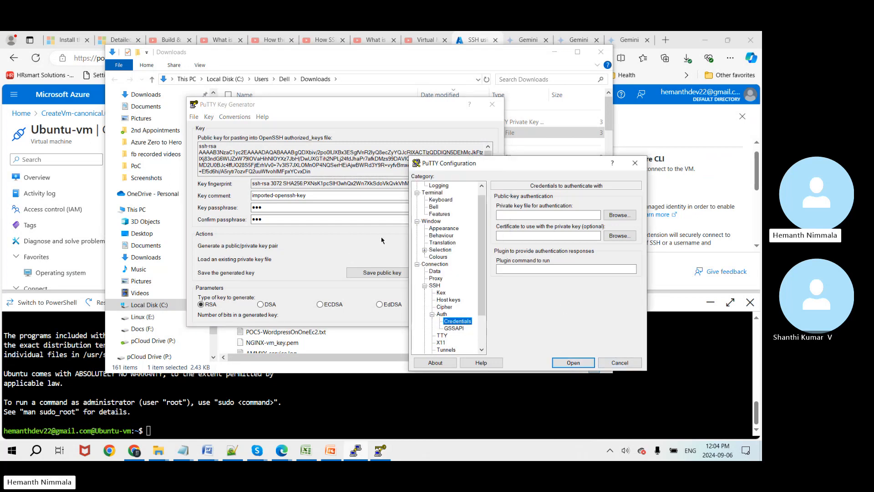
Step: Use Ubuntu-vm_key.ppk as the SSH auth key and open the connection to 172.178.59.11
drag(524, 163, 421, 137)
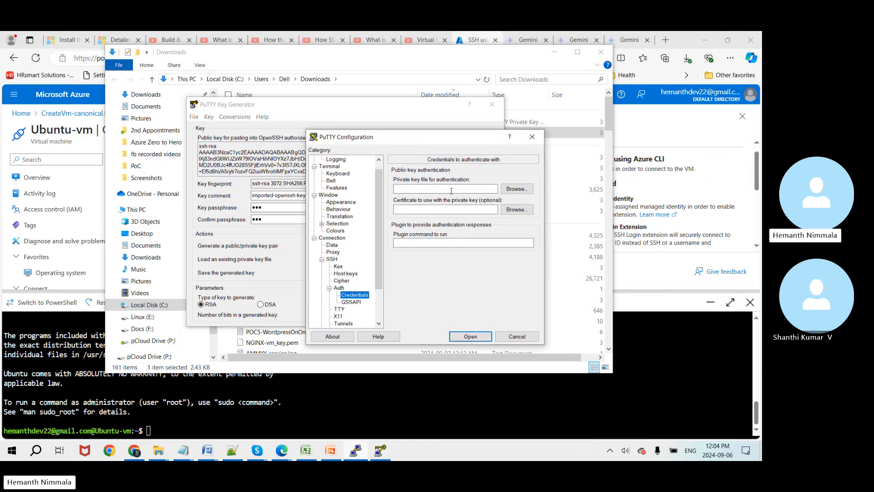
click(515, 190)
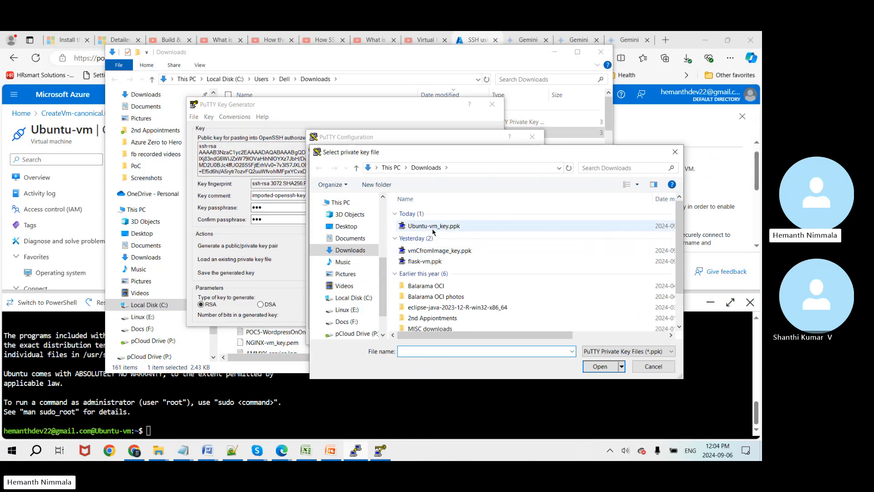
double_click(433, 227)
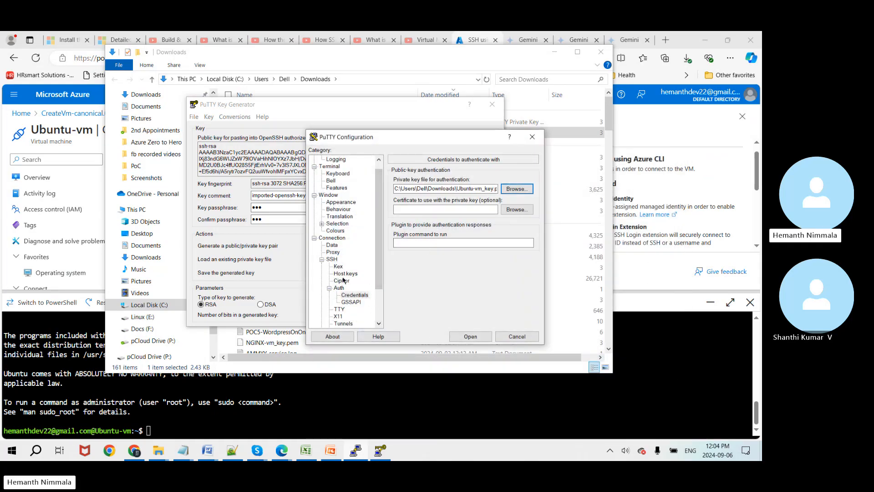
drag(379, 194, 378, 182)
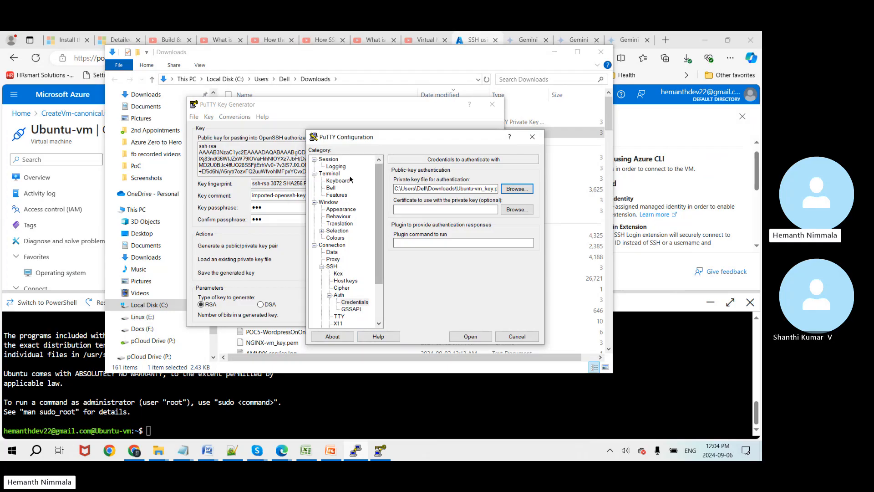
click(328, 159)
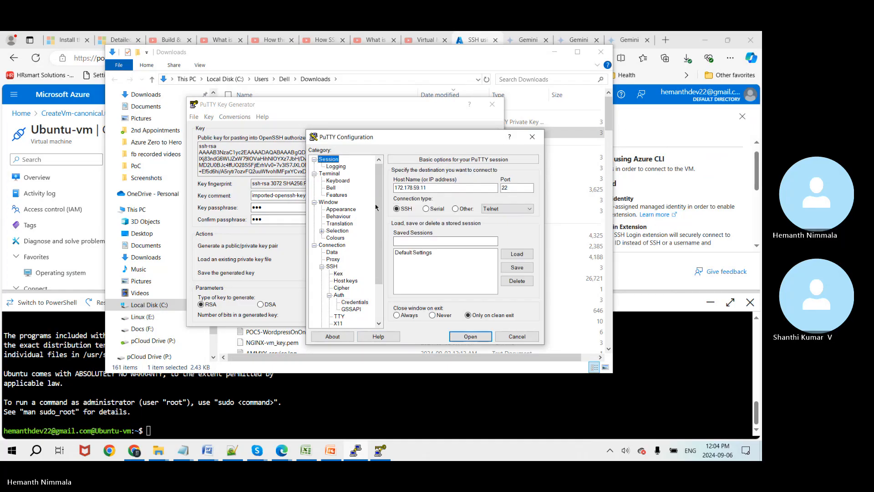
click(468, 337)
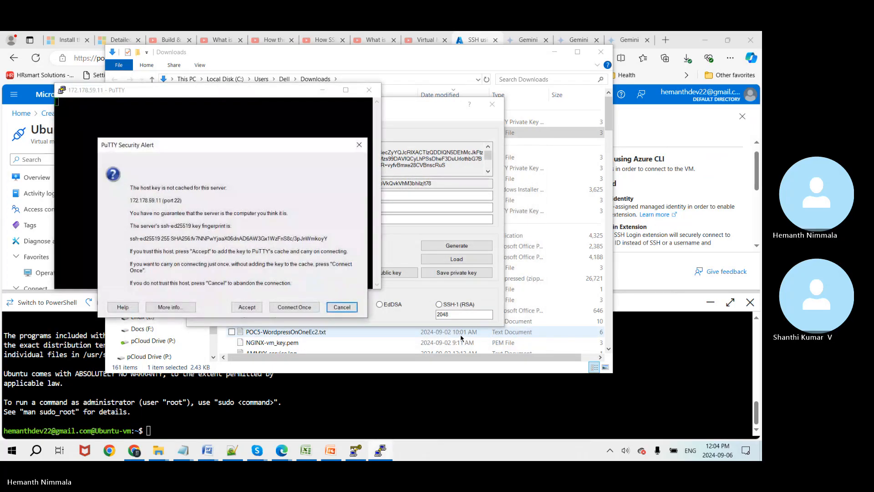
Step: Accept the VM's host key and log in with the user name and key passphrase
click(246, 308)
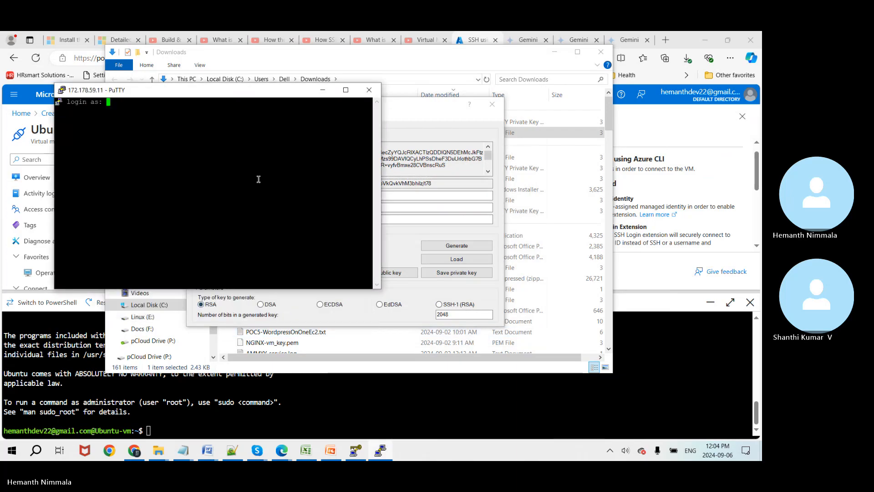
text(hemanth)
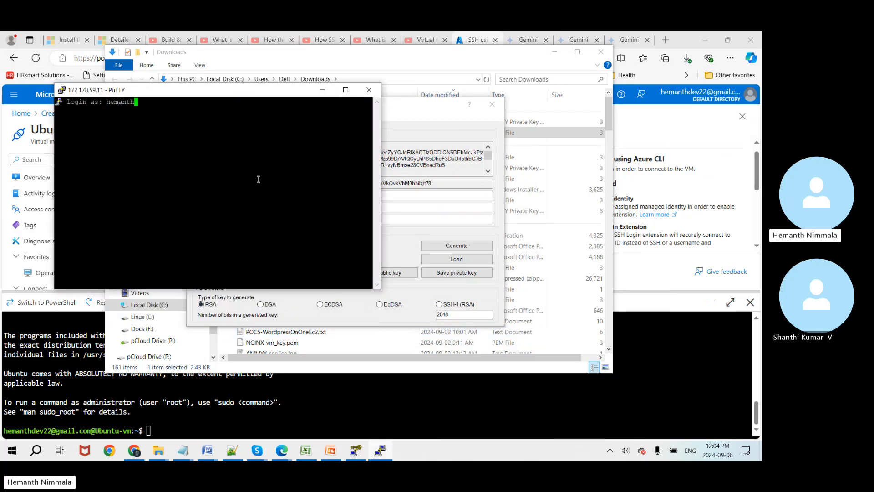
key(Return)
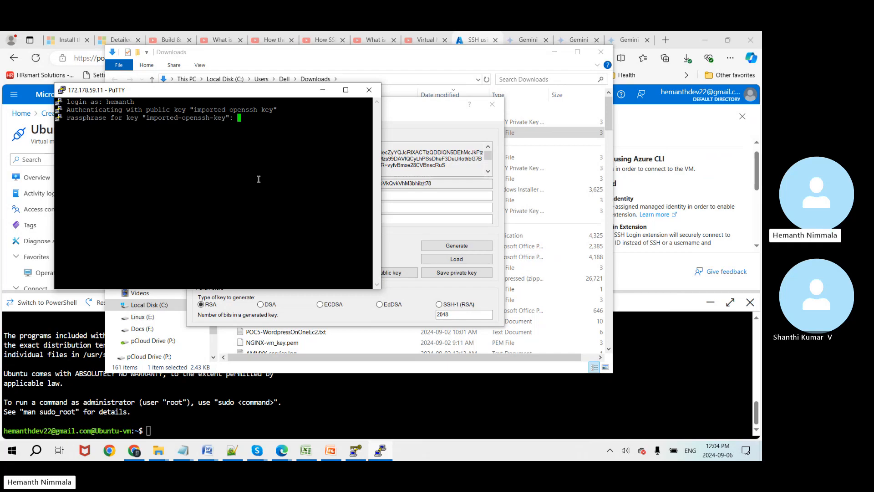
key(Return)
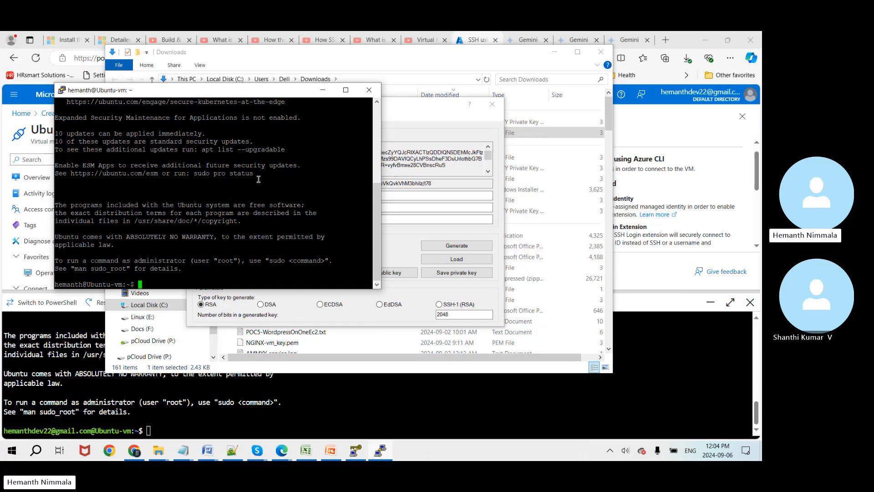
Step: Close the PuTTY Key Generator, reposition the Ubuntu terminal, and switch to the presentation
click(440, 110)
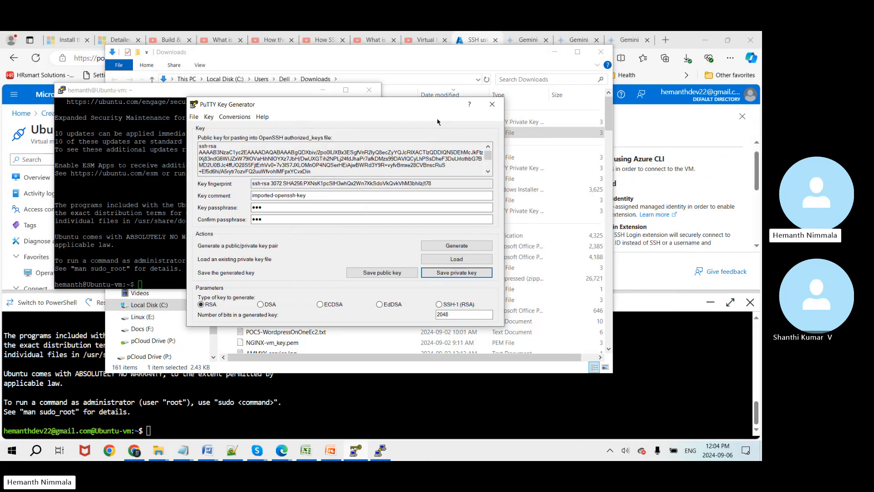
click(493, 104)
drag(231, 91, 284, 99)
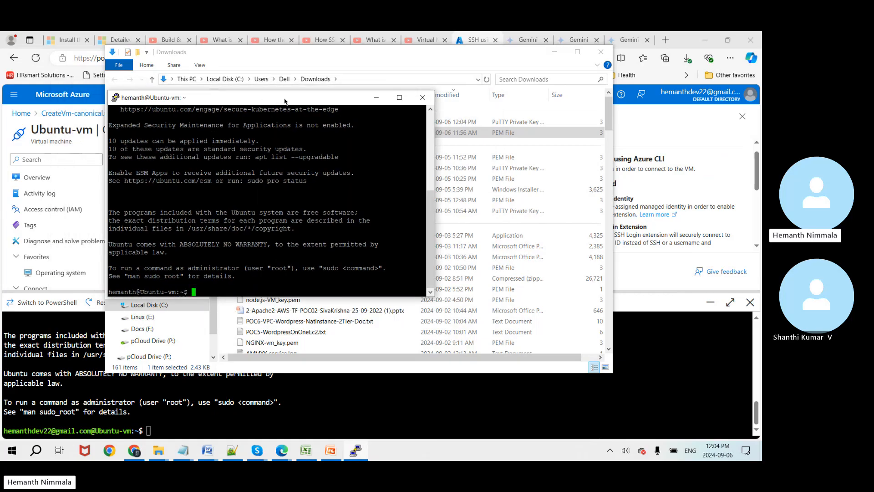
click(328, 452)
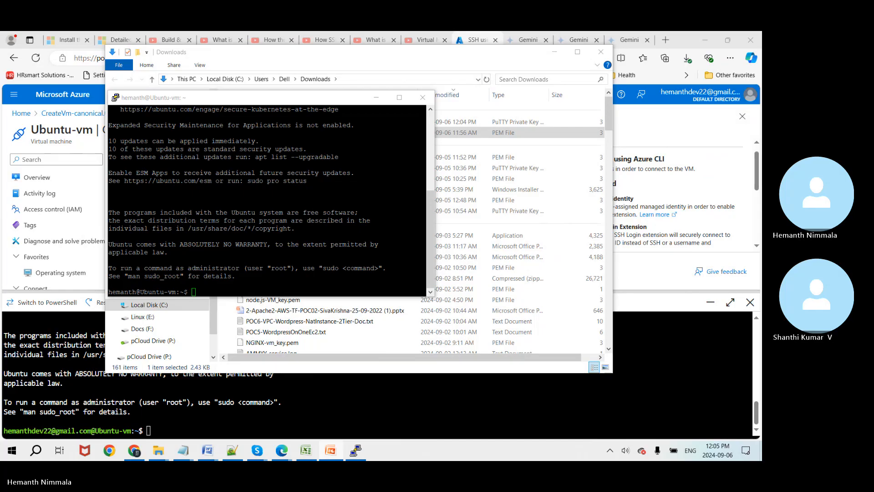
drag(873, 118, 442, 45)
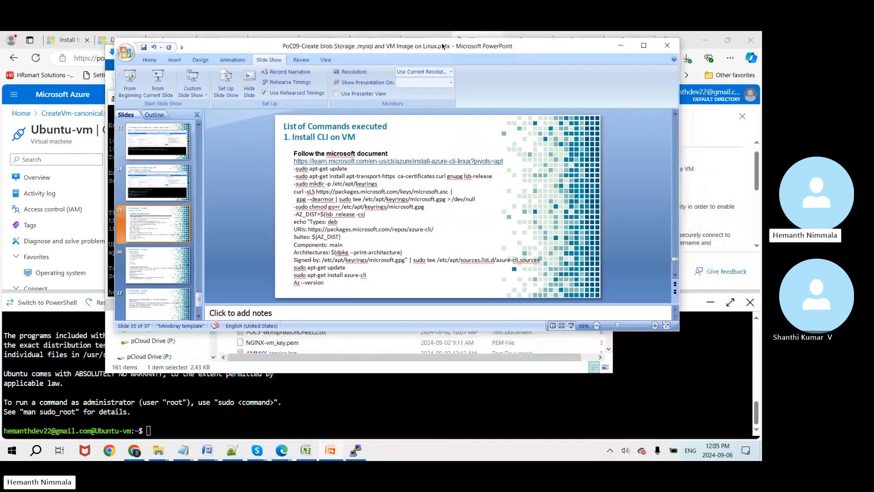
double_click(460, 48)
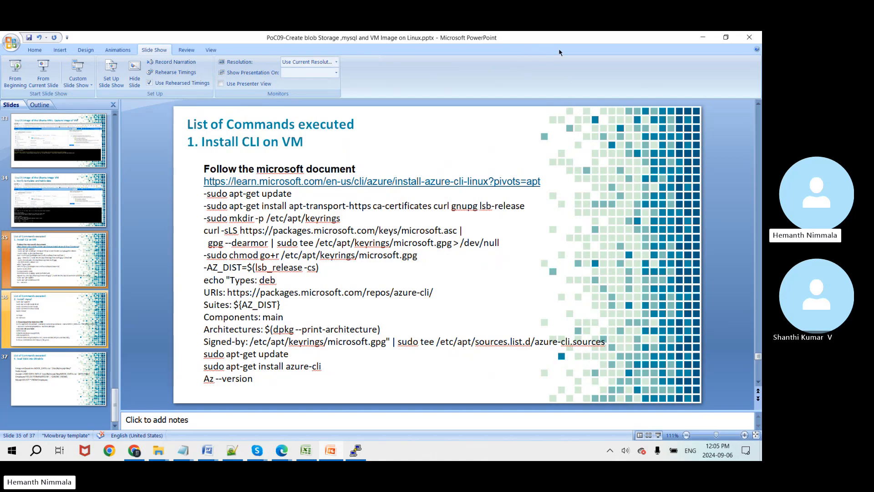
click(726, 37)
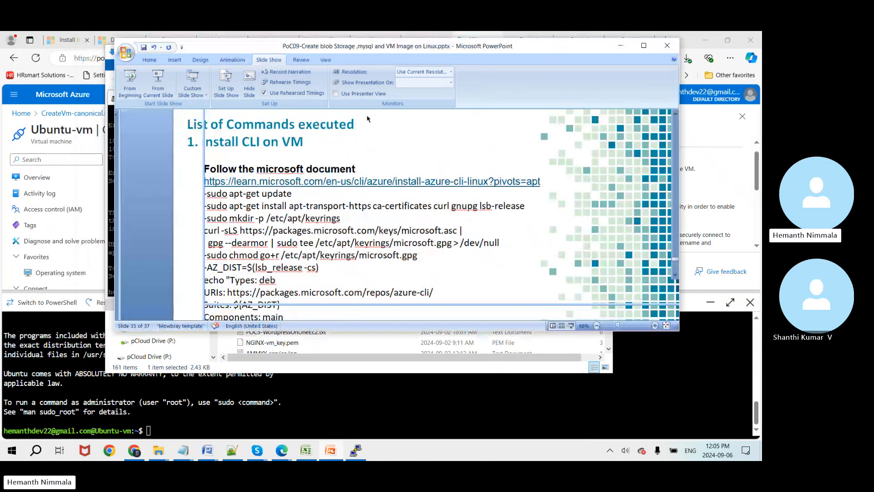
drag(444, 46, 761, 97)
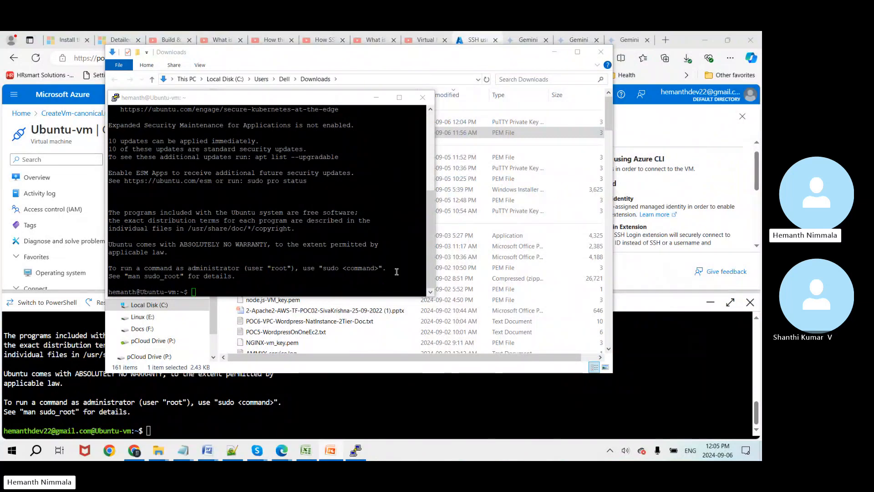
Step: Run az --version (command not found) and then sudo apt update on Ubuntu-vm
drag(302, 101, 457, 112)
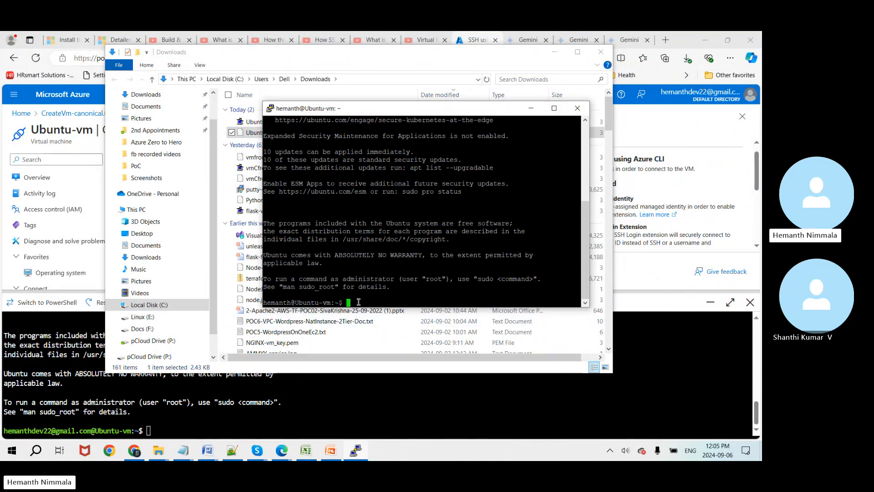
click(555, 53)
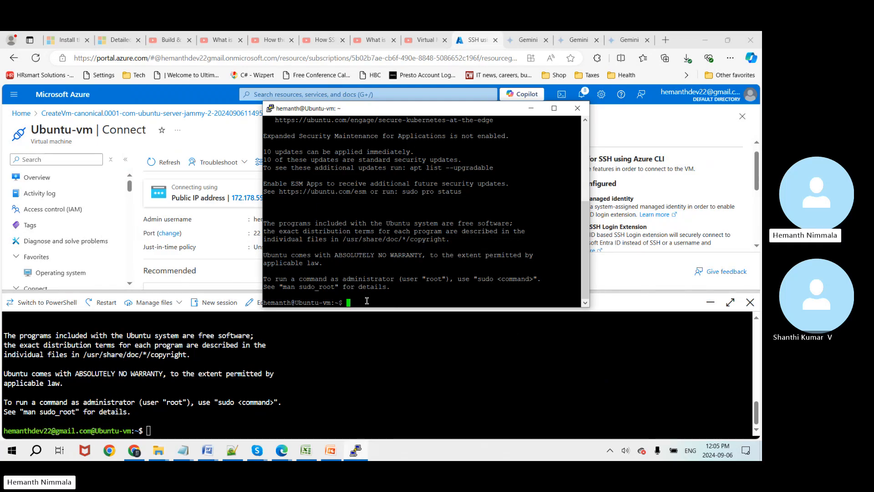
text(az --version)
key(Return)
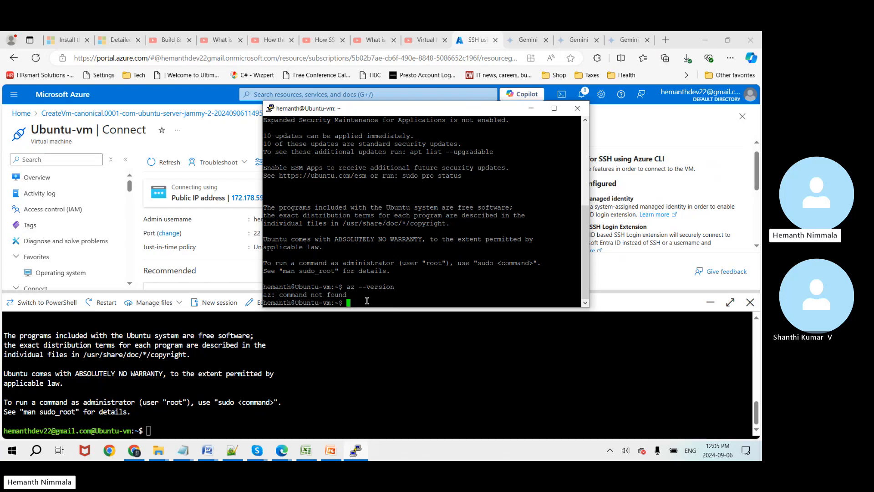
text(sudo apt update)
key(Return)
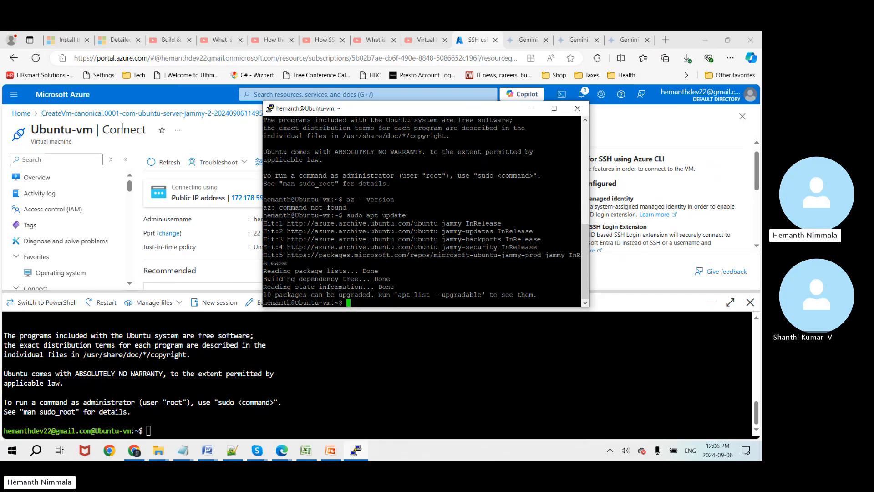
Step: Bring up the Install Azure CLI on Linux article and copy Option 2's step 1 package commands
click(65, 50)
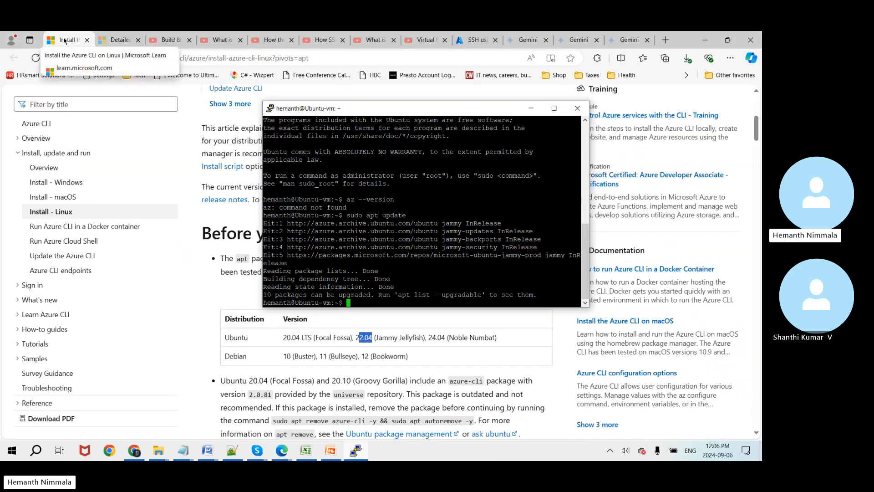
drag(462, 109, 408, 90)
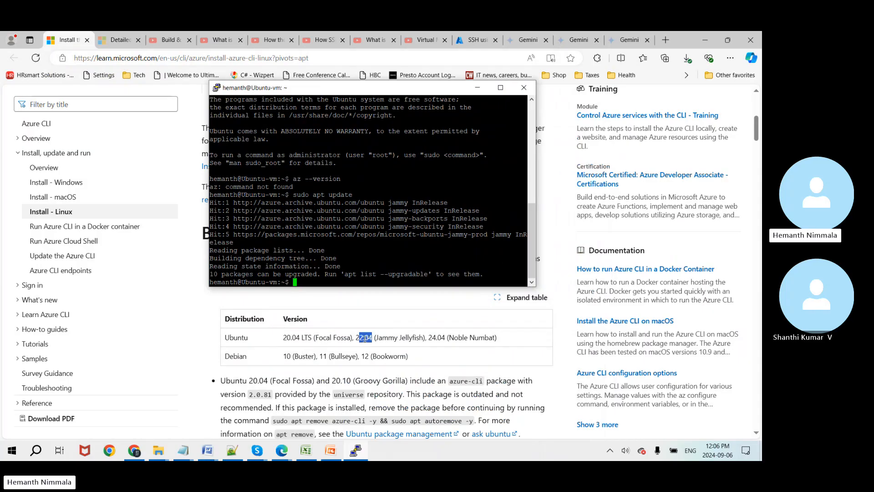
click(451, 340)
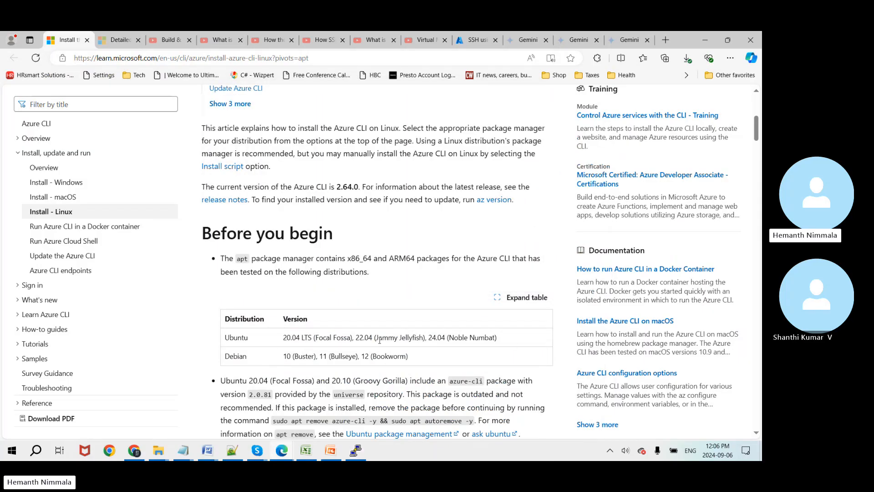
scroll(379, 340, down, 1)
scroll(444, 297, down, 5)
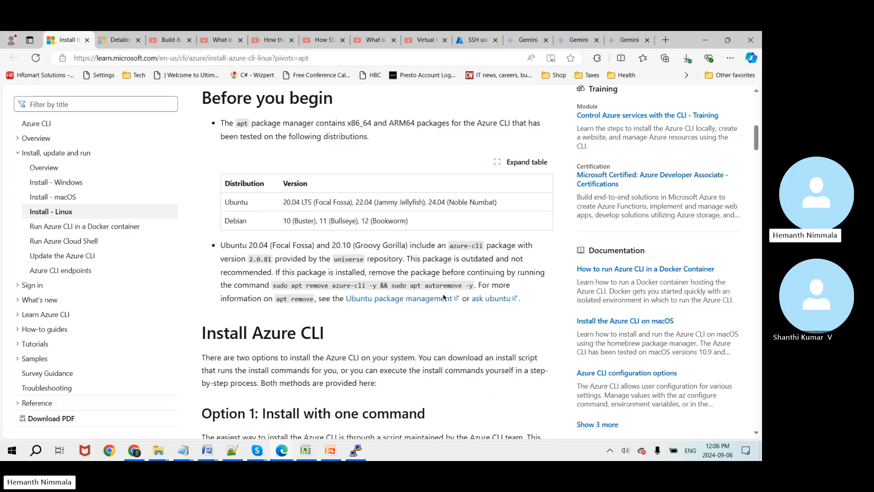
scroll(444, 297, down, 1)
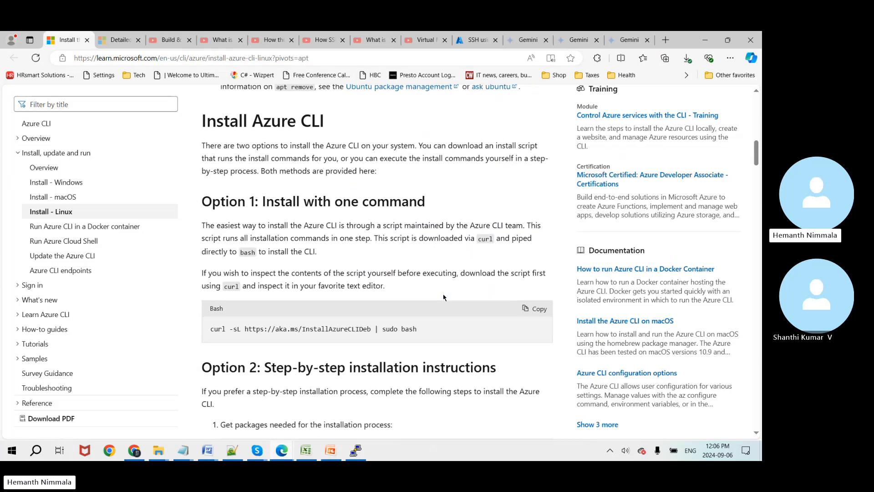
scroll(444, 297, down, 2)
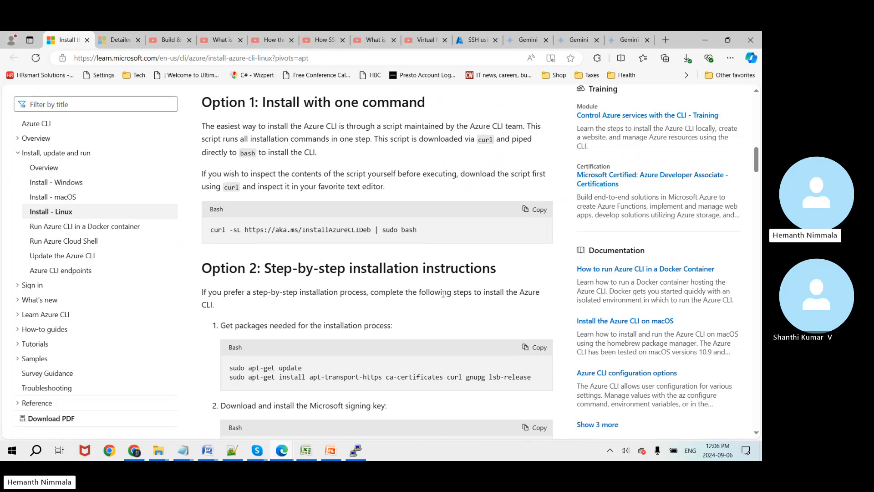
scroll(444, 297, down, 2)
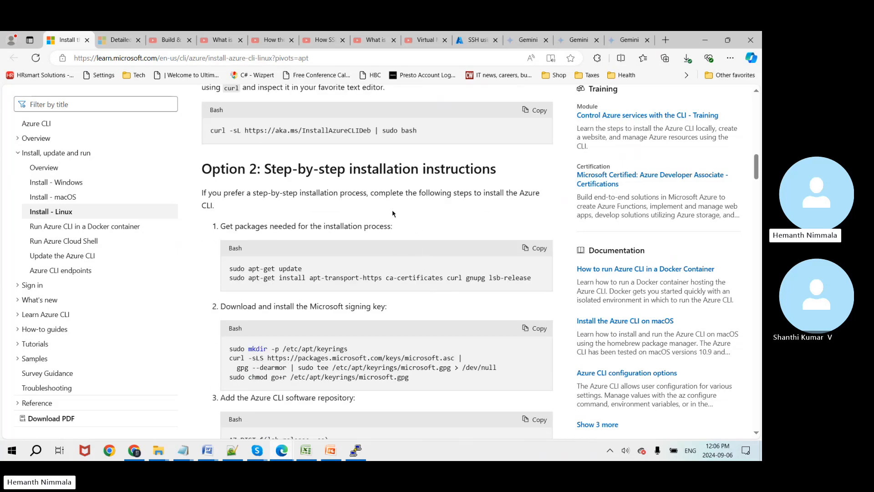
scroll(418, 274, down, 1)
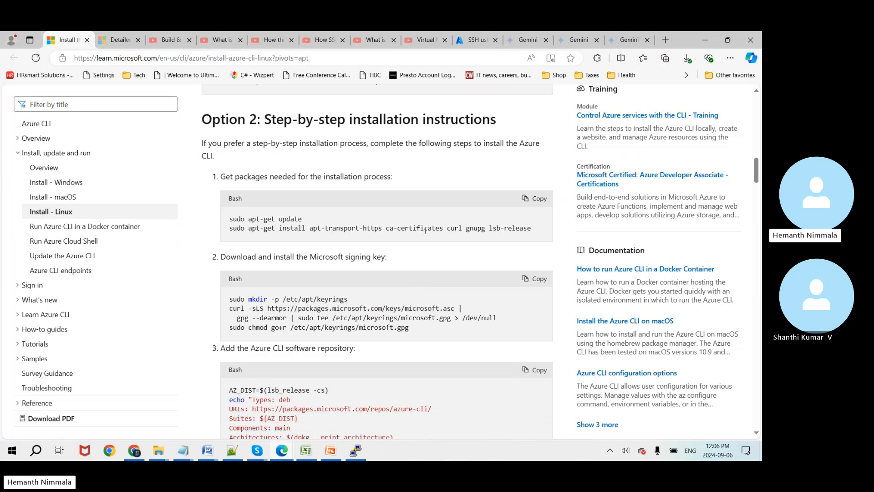
click(537, 201)
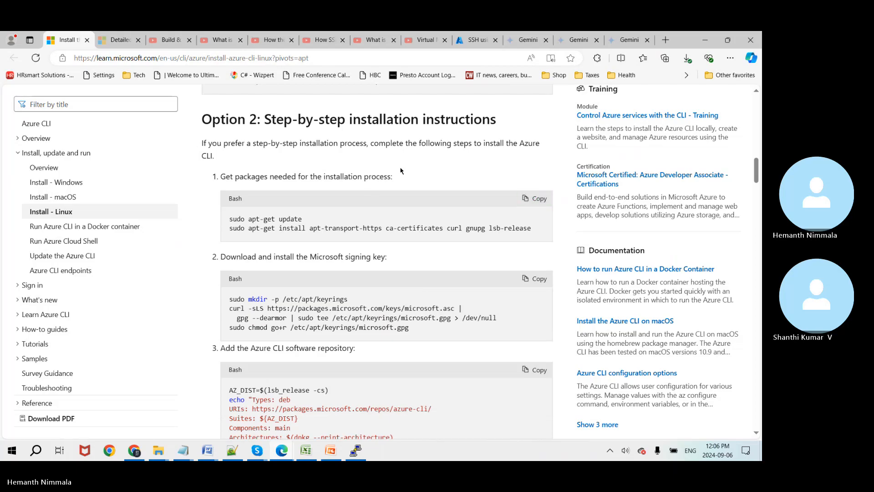
Step: Paste the step 1 prerequisite commands into PuTTY and answer Y to install apt-transport-https
key(alt+Tab)
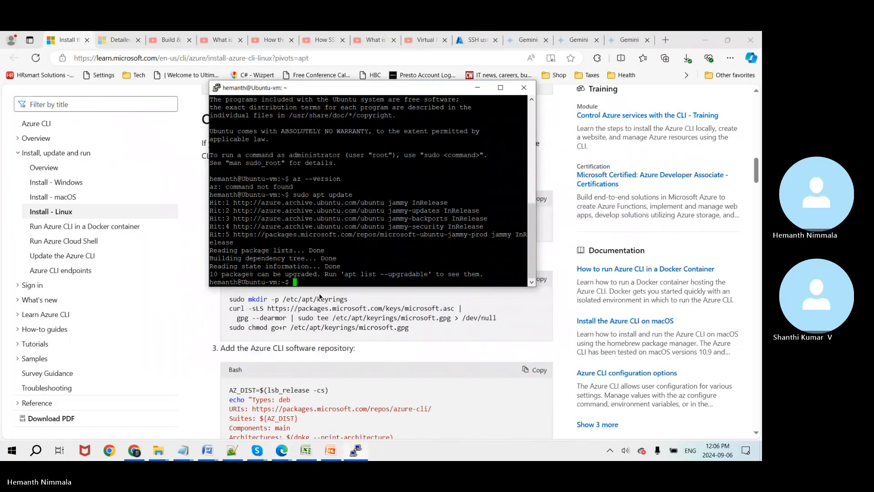
right_click(300, 279)
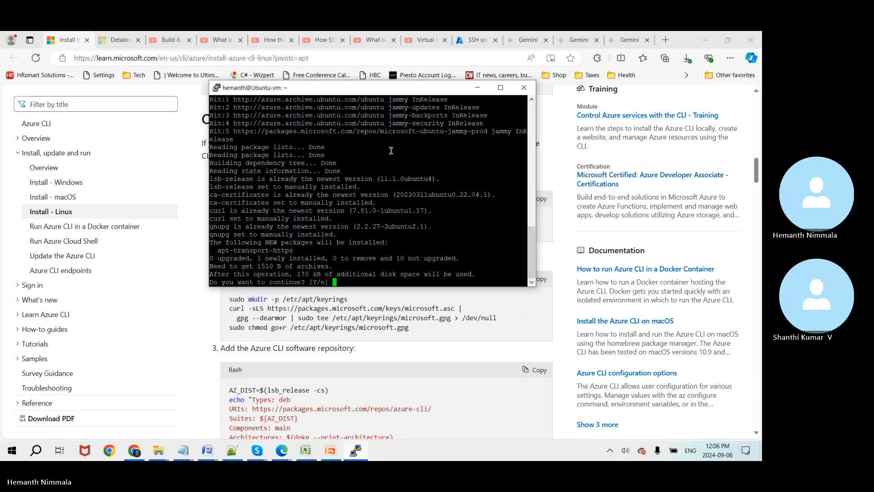
drag(417, 91, 528, 180)
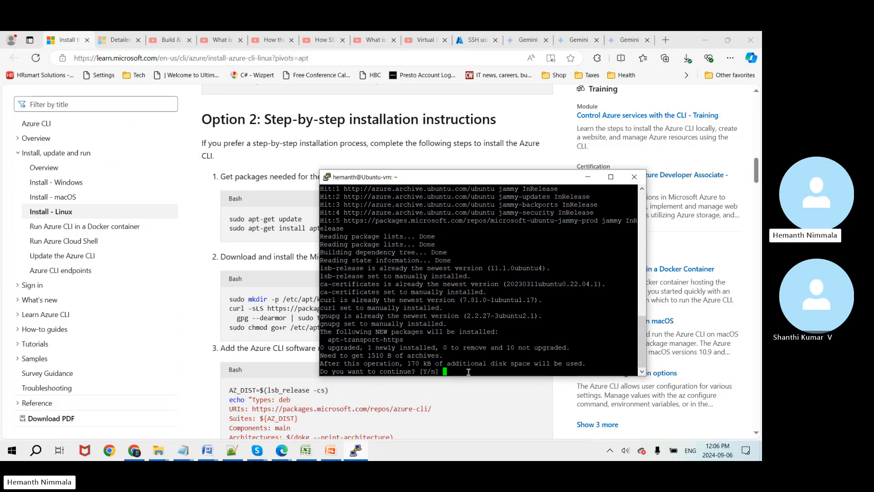
text(Y)
key(Return)
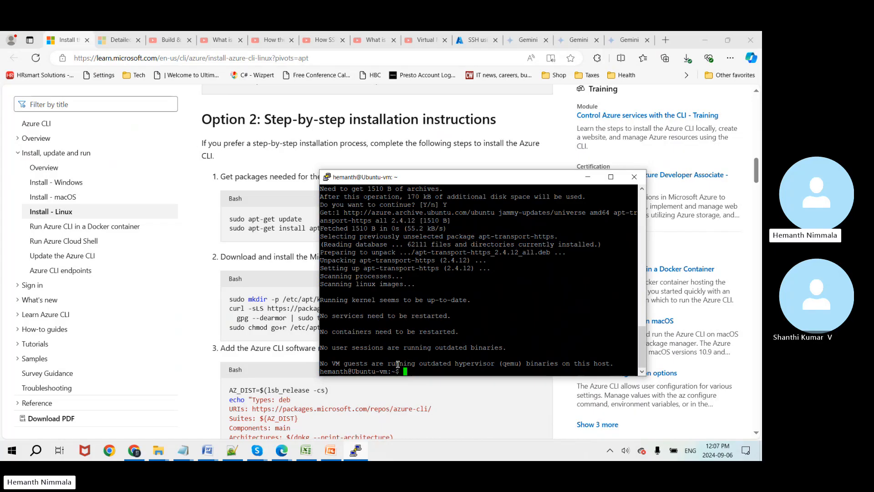
double_click(469, 363)
click(433, 372)
Step: Copy the step 2 Microsoft signing key commands and run them in PuTTY
click(185, 335)
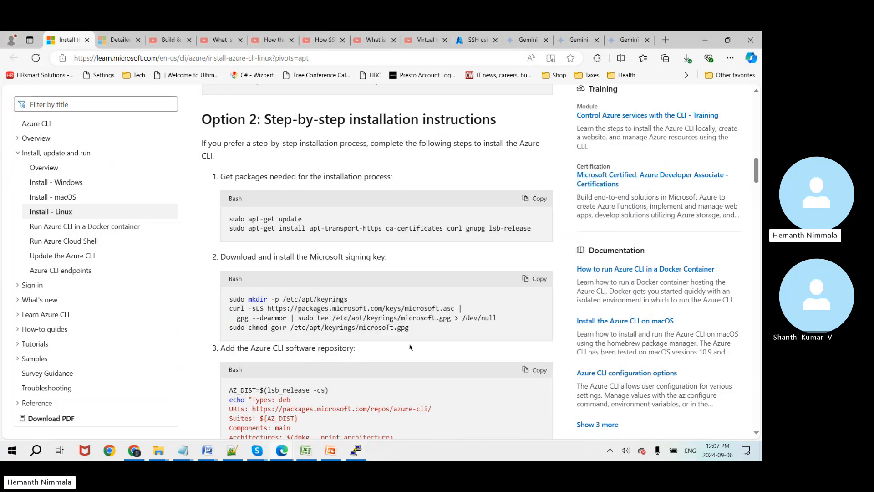
click(534, 279)
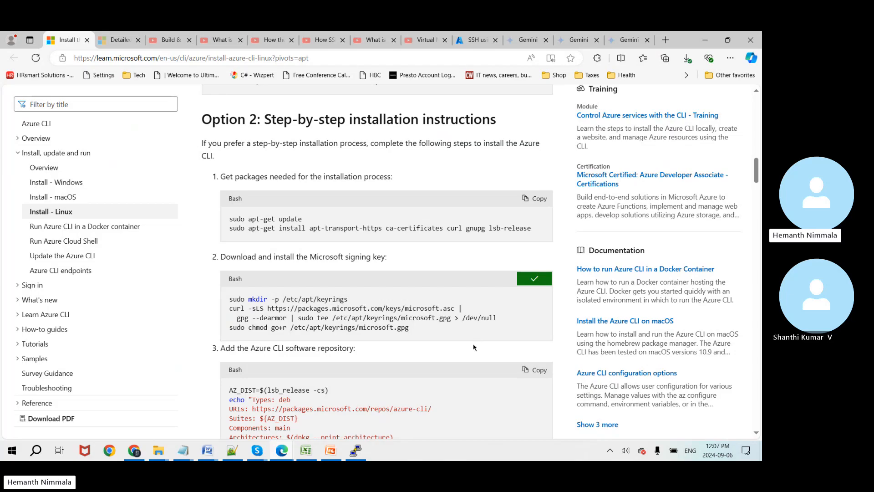
key(alt+Tab)
right_click(413, 370)
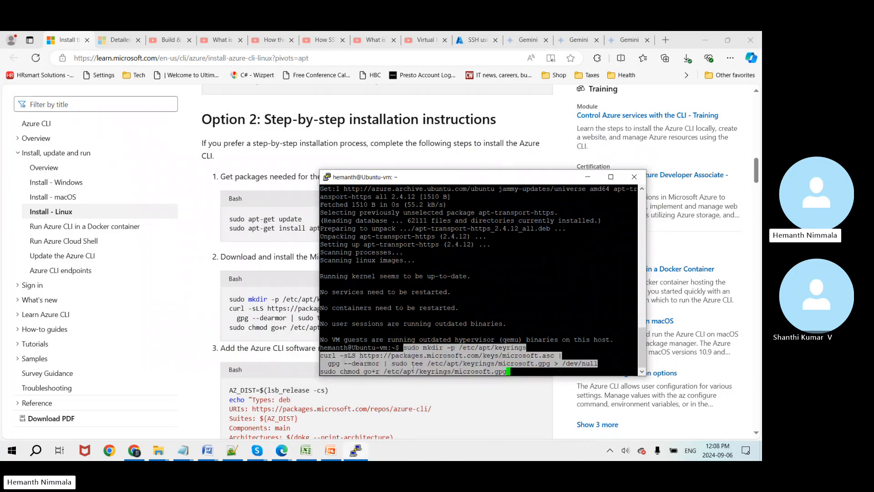
key(Return)
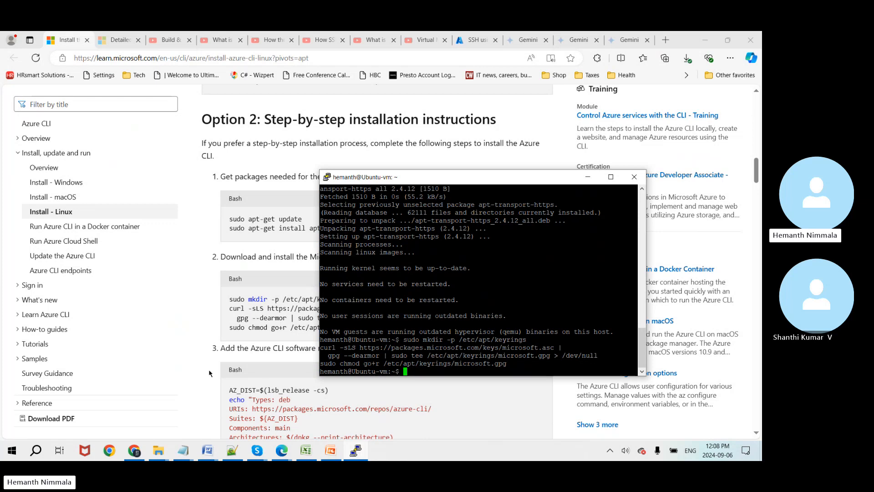
Step: Copy the step 3 azure-cli repository commands and run them on the VM
click(190, 374)
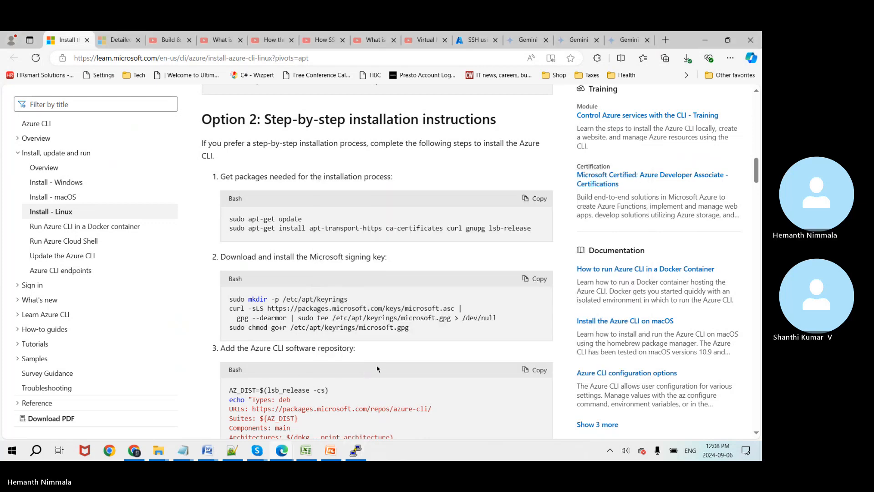
scroll(377, 369, down, 2)
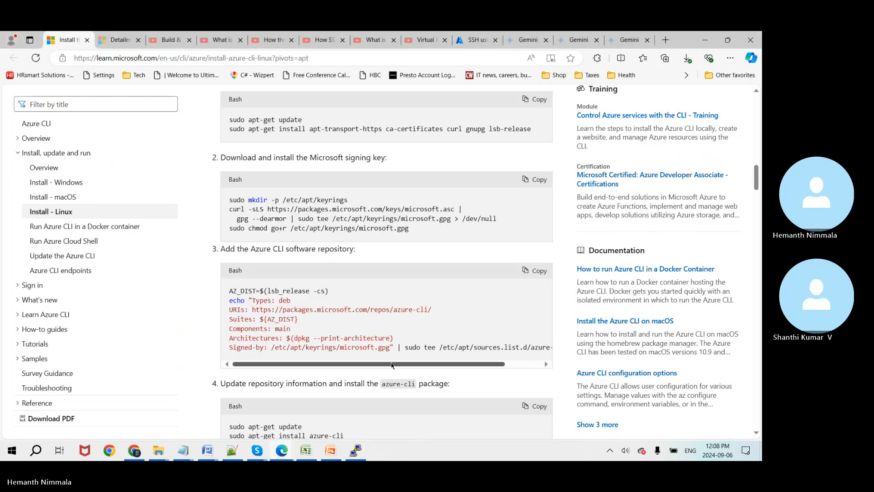
click(538, 276)
key(alt+Tab)
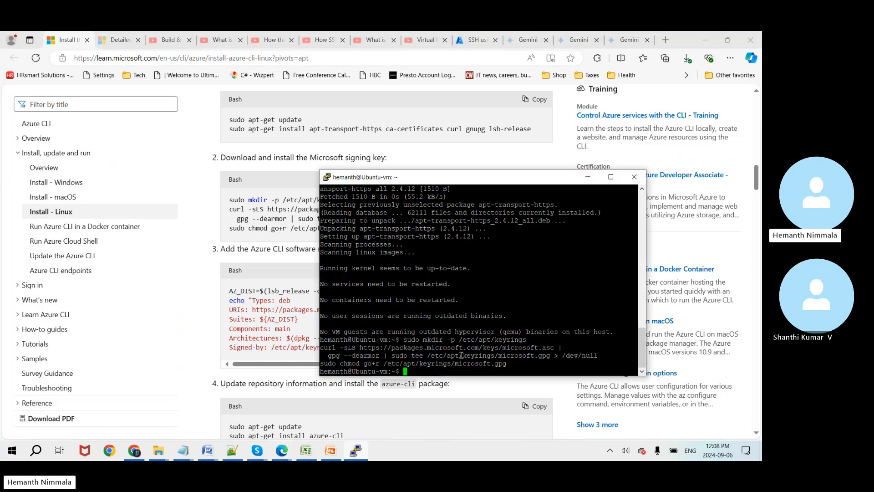
right_click(408, 372)
key(Return)
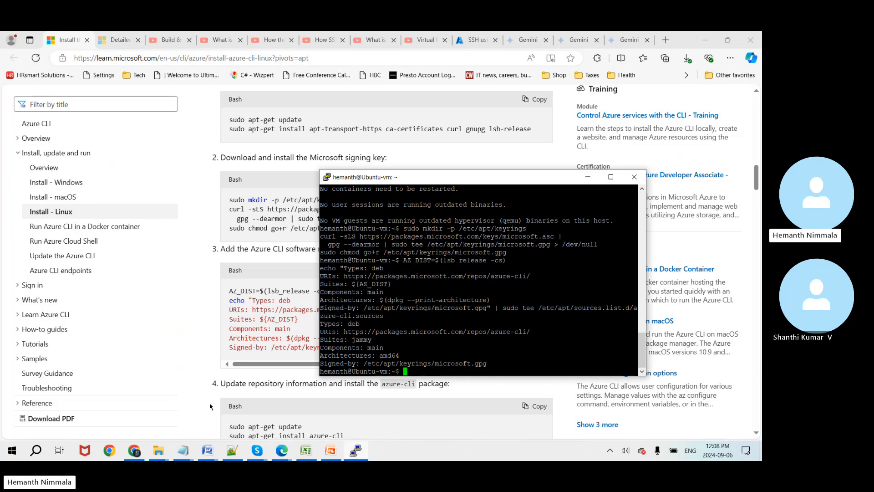
Step: Copy the step 4 update and azure-cli install commands and paste them into PuTTY
scroll(211, 407, down, 1)
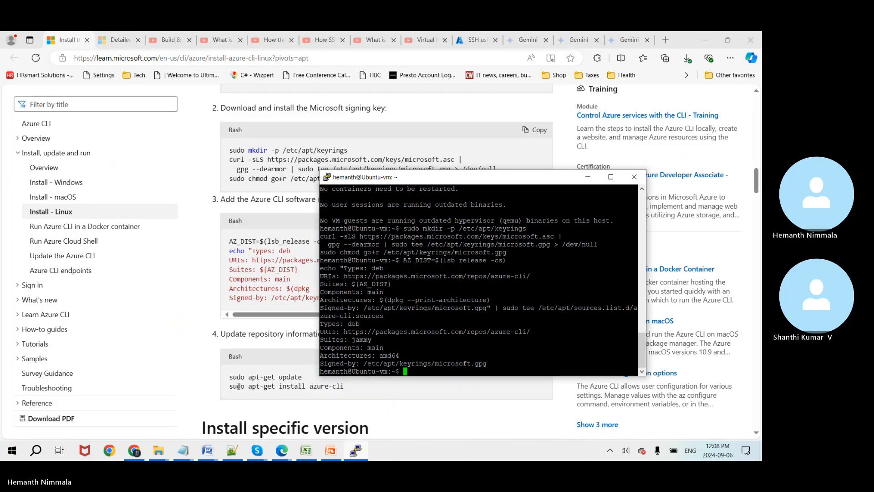
click(262, 351)
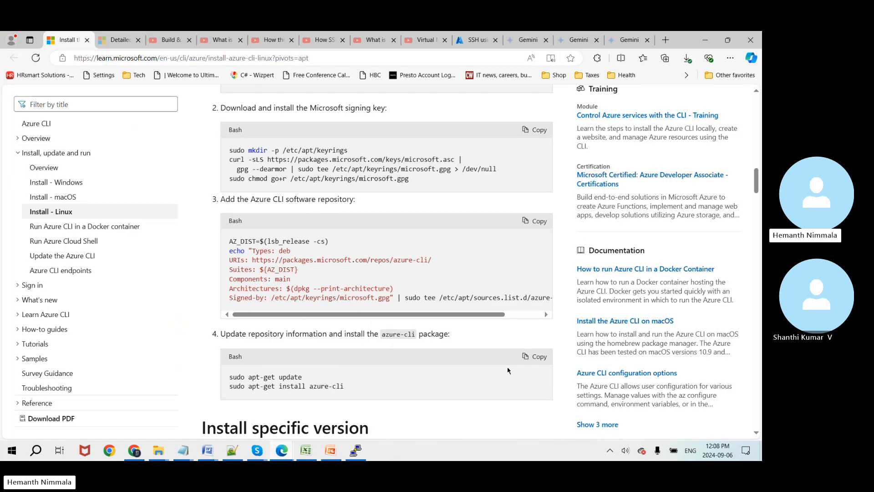
click(535, 361)
key(alt+Tab)
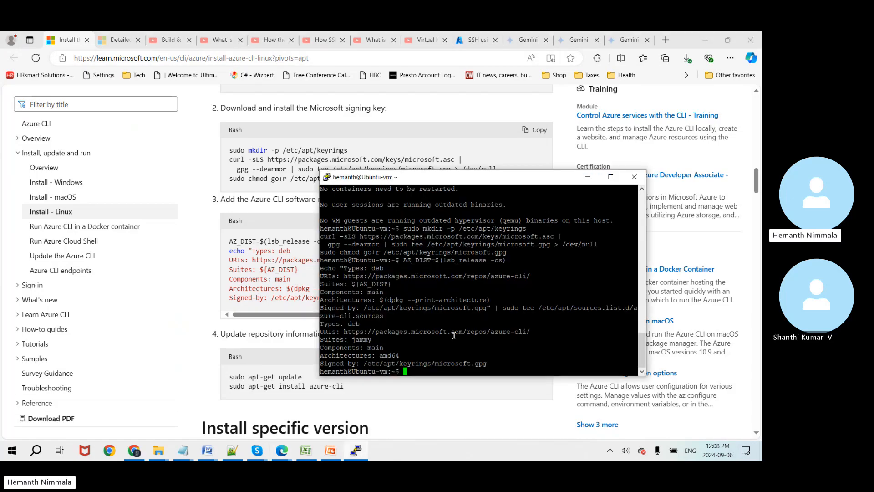
right_click(413, 374)
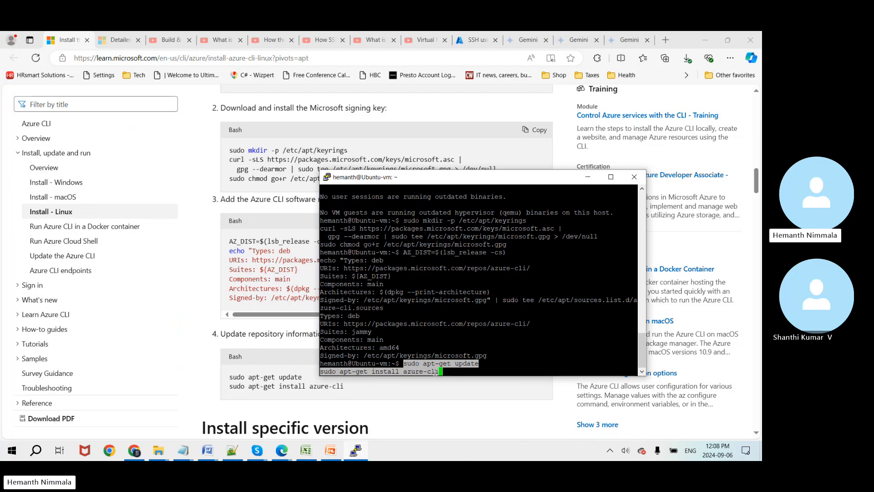
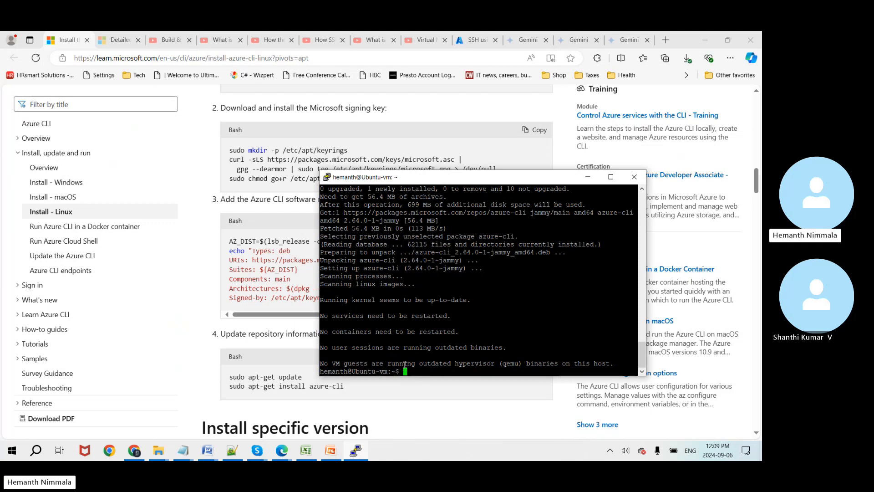
Step: Confirm Azure CLI 2.64.0 with az --version and paste the blob download command into Notepad++ tab new 6
text(az --version)
key(Return)
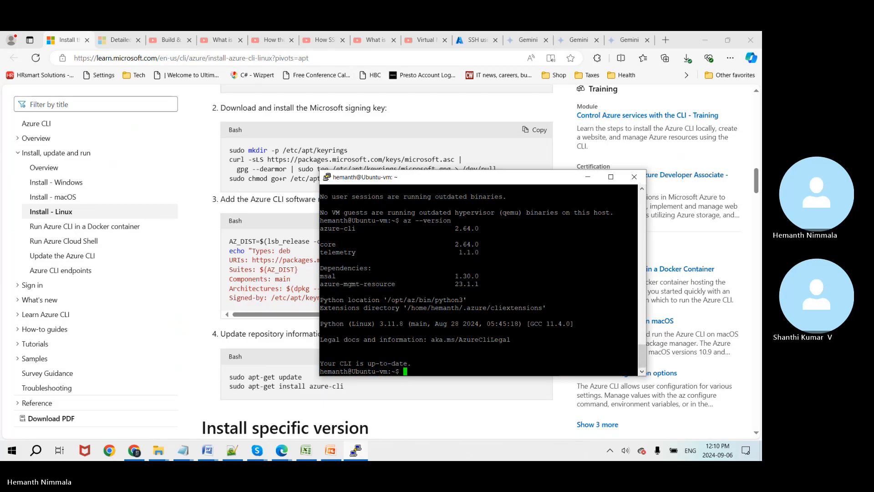
key(alt+Tab)
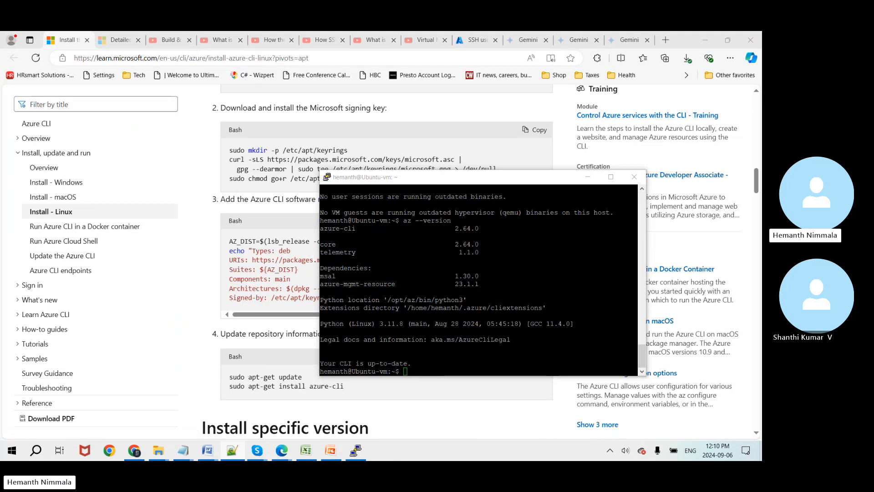
drag(762, 46, 544, 59)
text(az storage blob download --container-name empcontainer --name MOCK_DATA.csv --file MOCK_DATA.csv --account-name employeedcsv --auth-mode login)
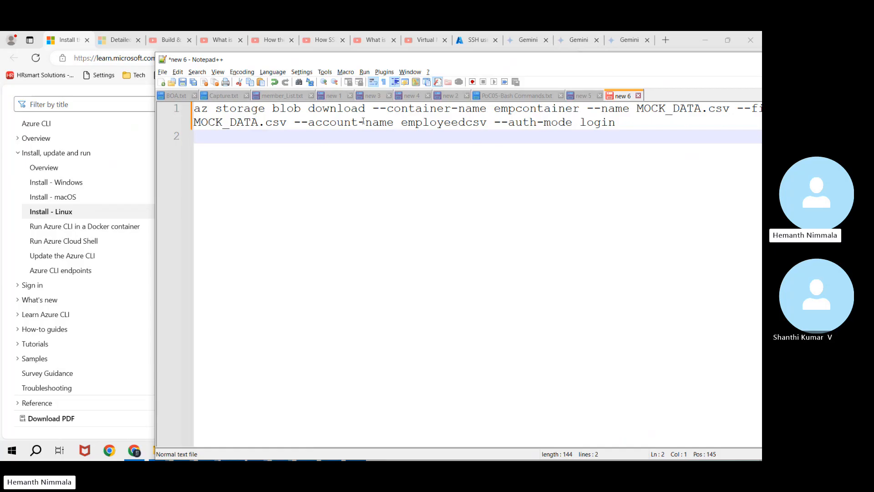
Step: Copy the container name employeecon from Excel cell B6 and paste it over empcontainer
click(338, 112)
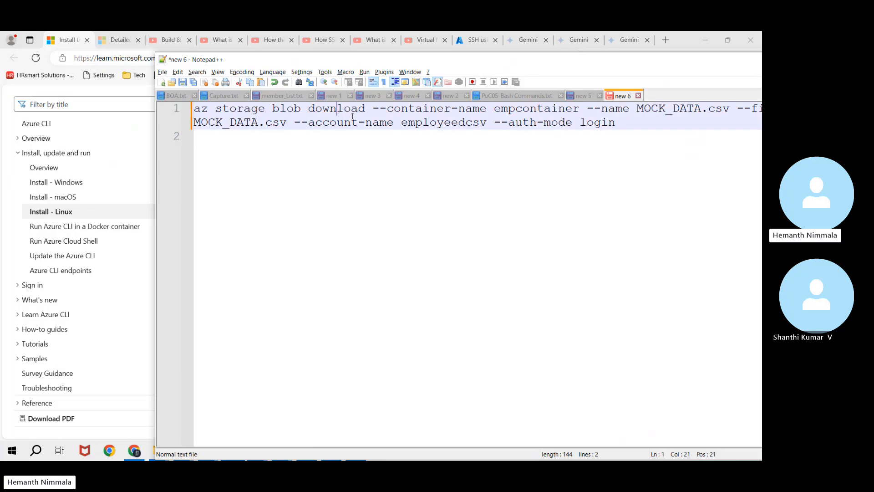
click(450, 113)
key(alt+Tab)
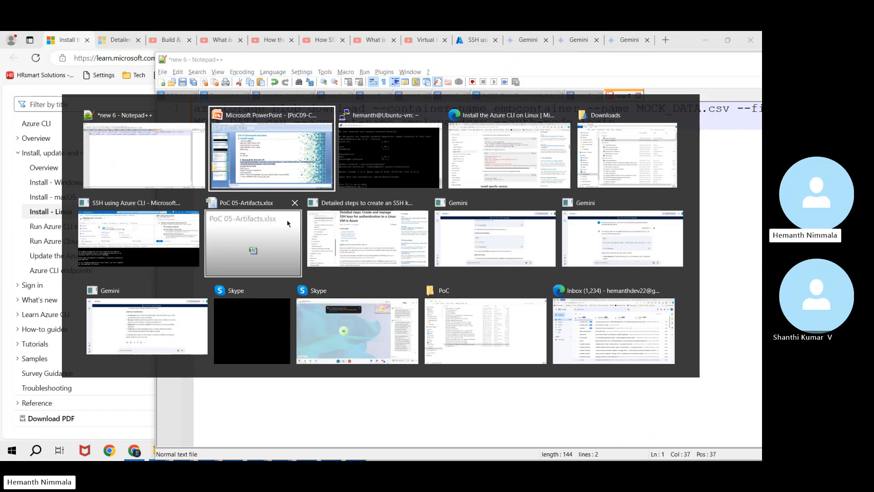
click(209, 252)
click(197, 198)
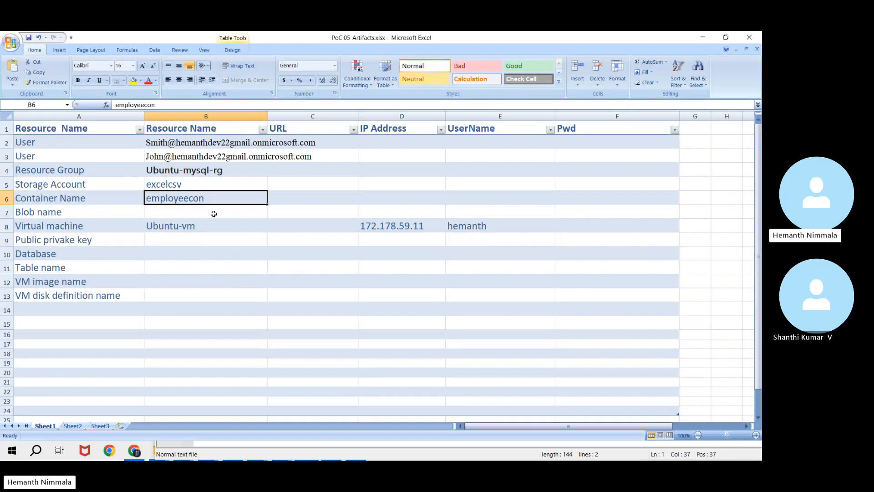
key(ctrl+c)
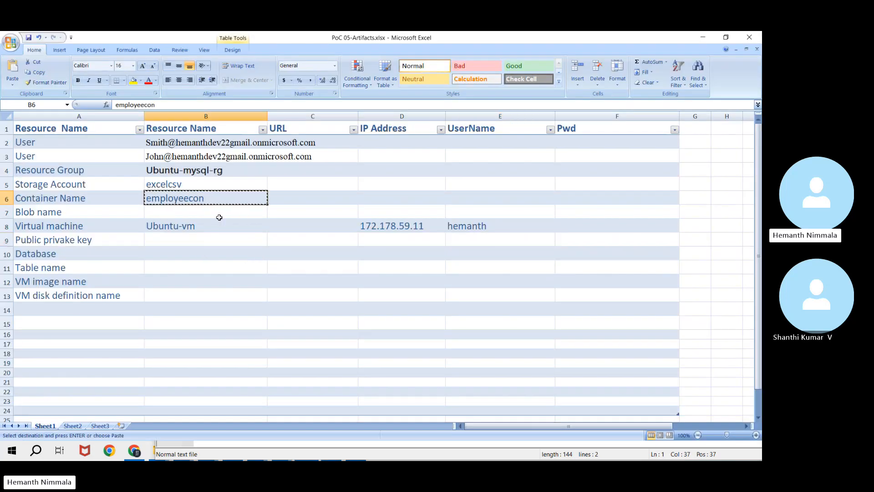
key(alt+Tab)
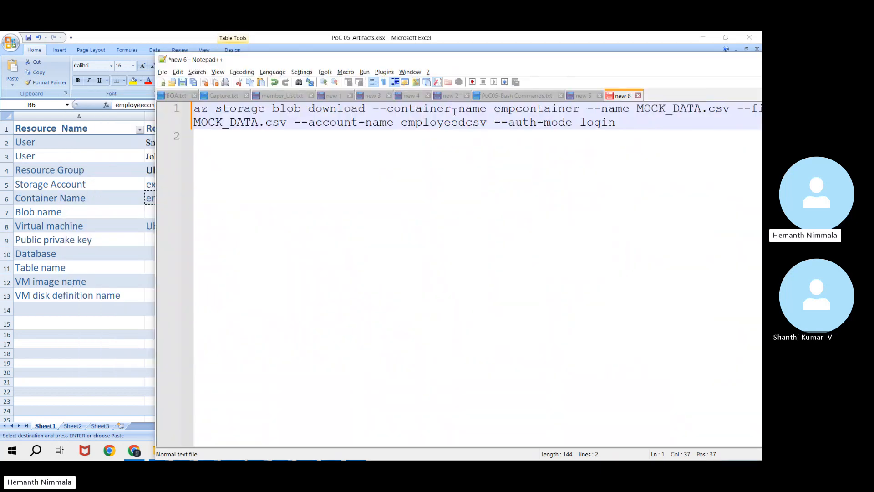
double_click(536, 109)
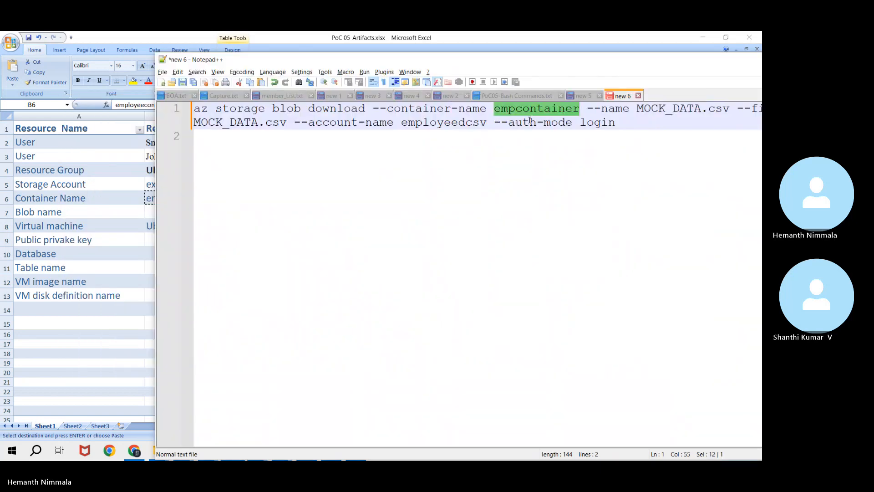
key(ctrl+v)
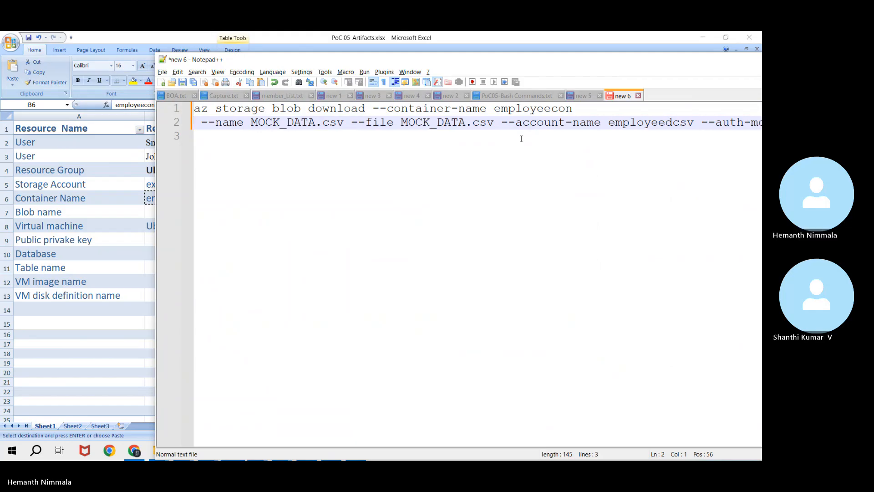
Step: Undo, keep employeecon on its own line, then replace empcontainer in the command with it
drag(659, 63, 555, 76)
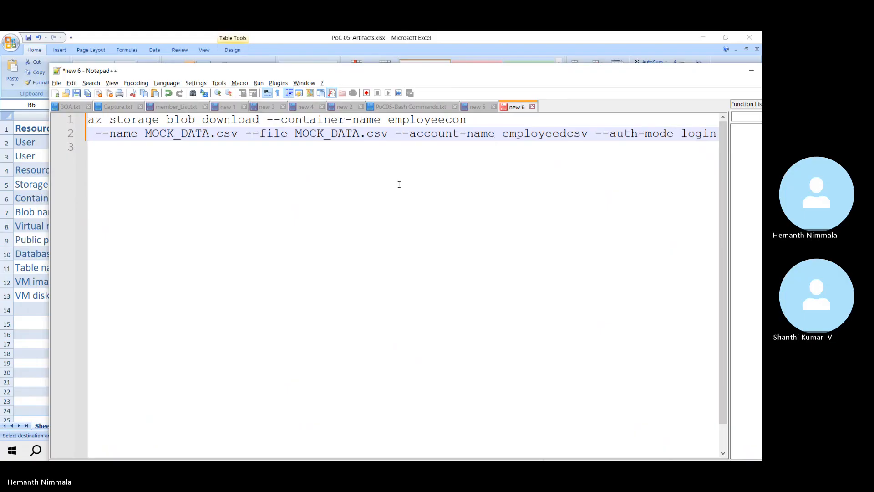
key(ctrl+z)
click(211, 221)
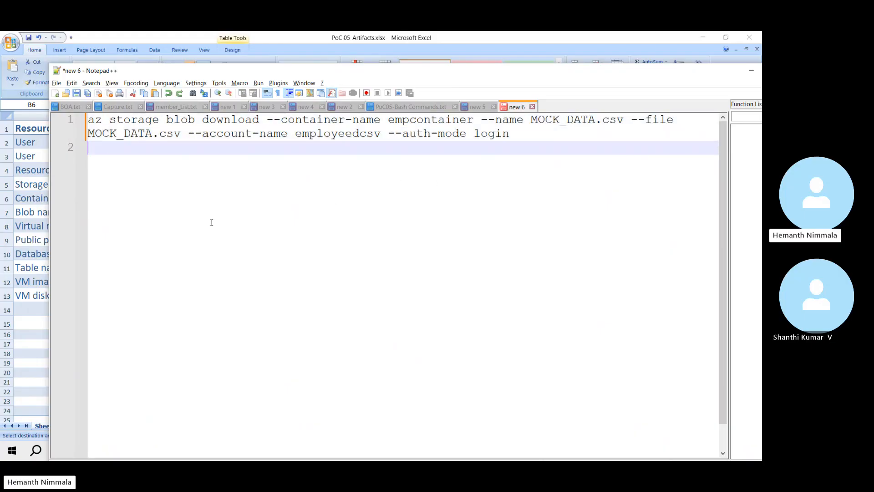
key(Return)
key(ctrl+v)
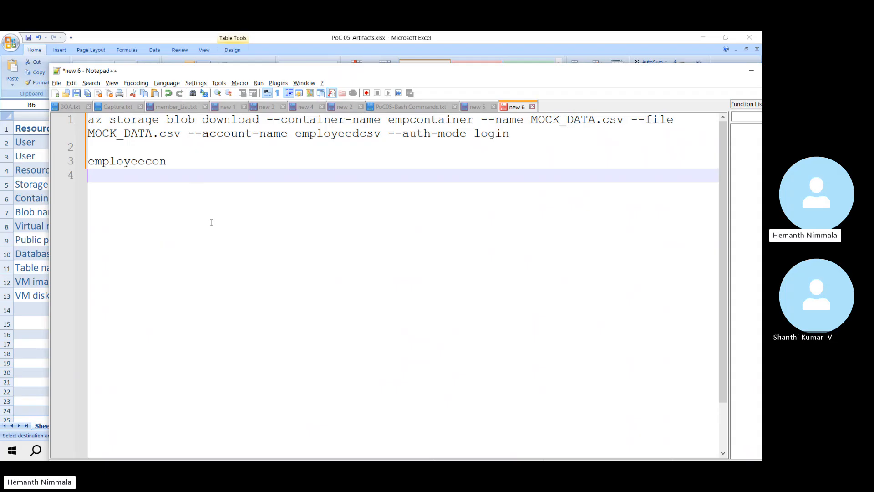
key(Up)
key(shift+End)
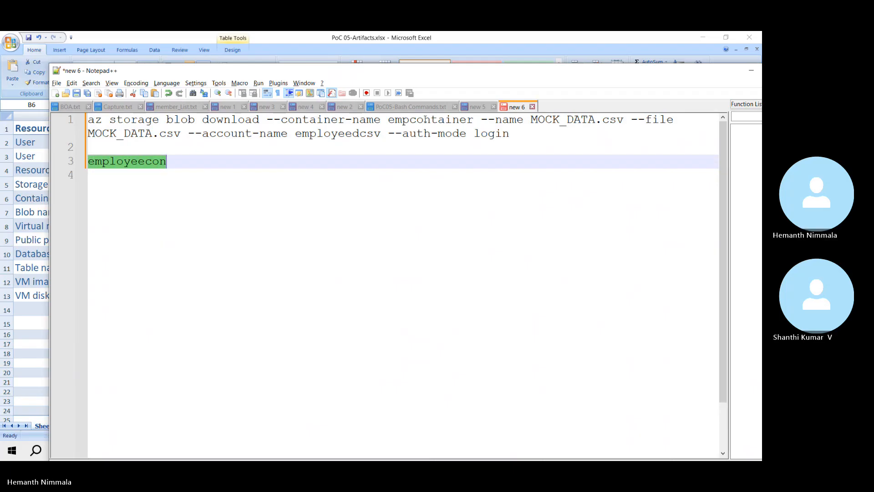
double_click(426, 121)
key(ctrl+v)
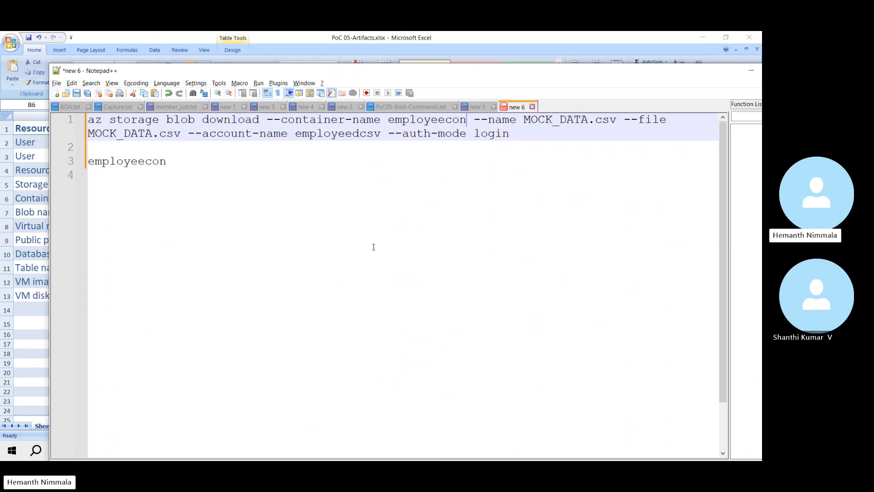
key(alt+Tab)
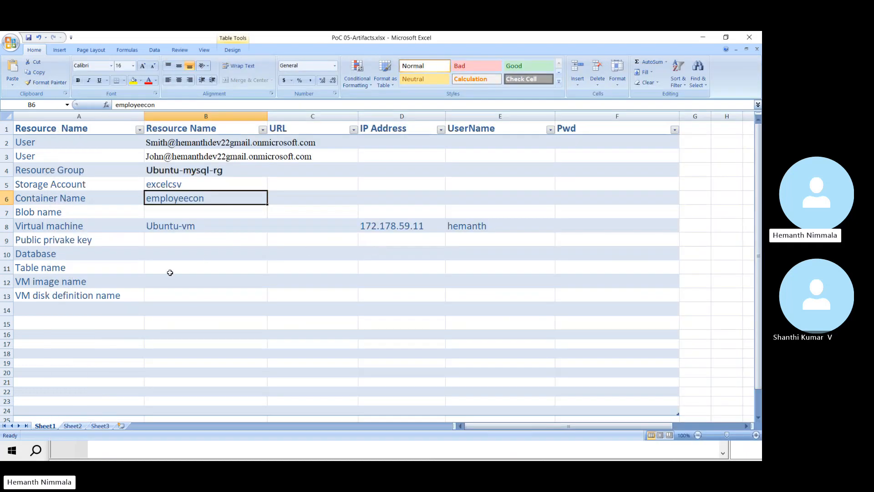
key(alt+Tab)
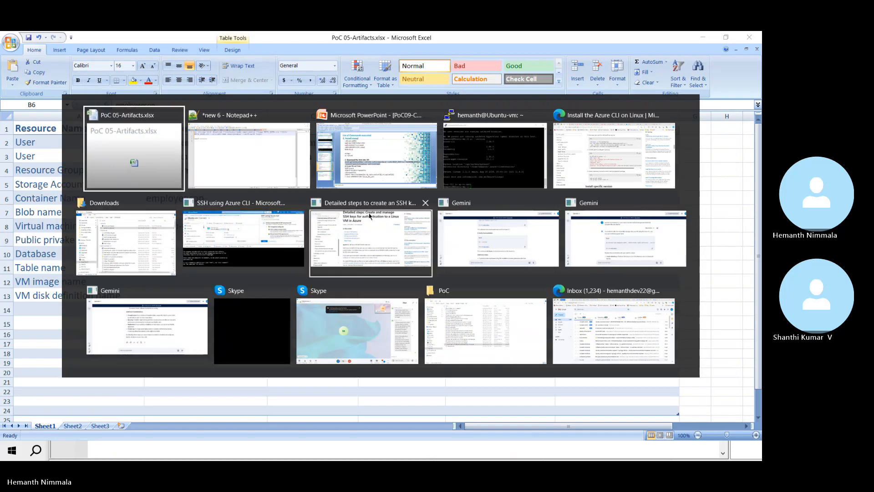
Step: Copy the exact file name MOCK_DATA_1.csv from the Downloads folder in File Explorer
click(125, 248)
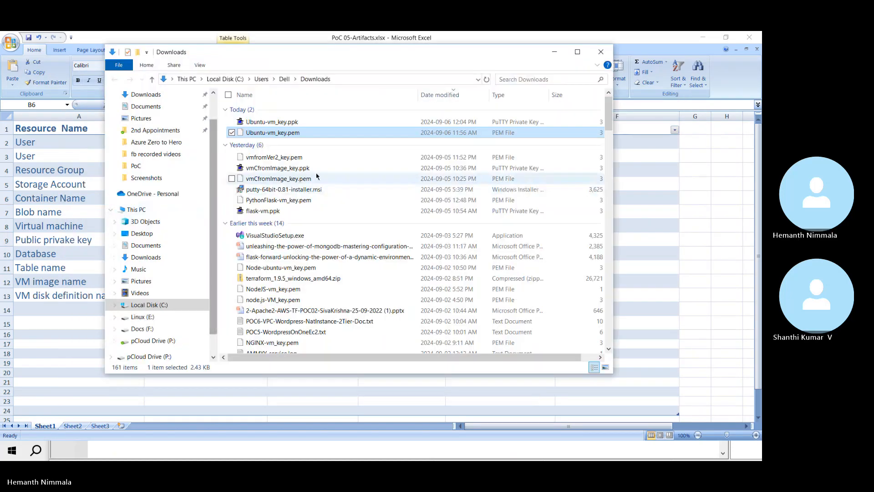
click(318, 190)
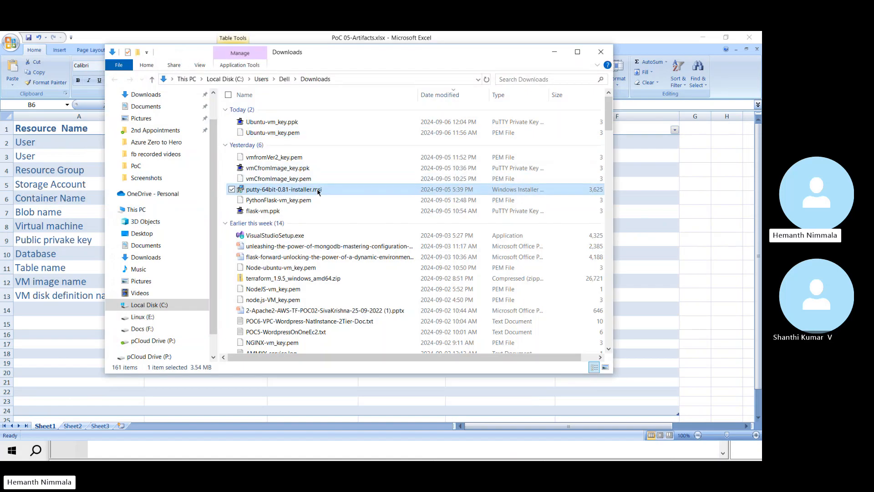
key(m)
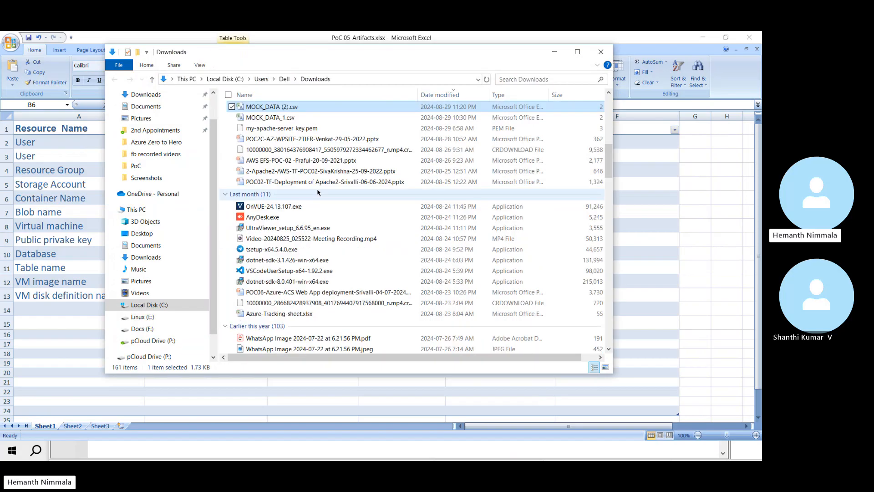
click(275, 119)
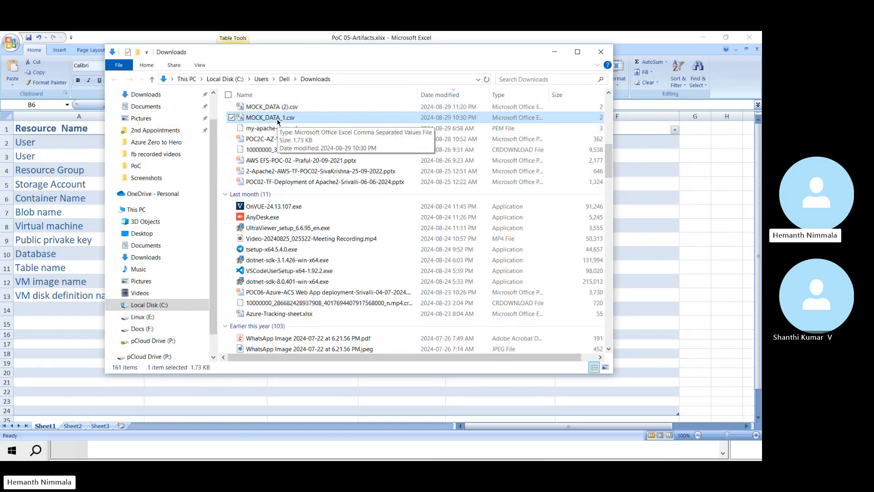
click(277, 118)
key(ctrl+a)
key(ctrl+c)
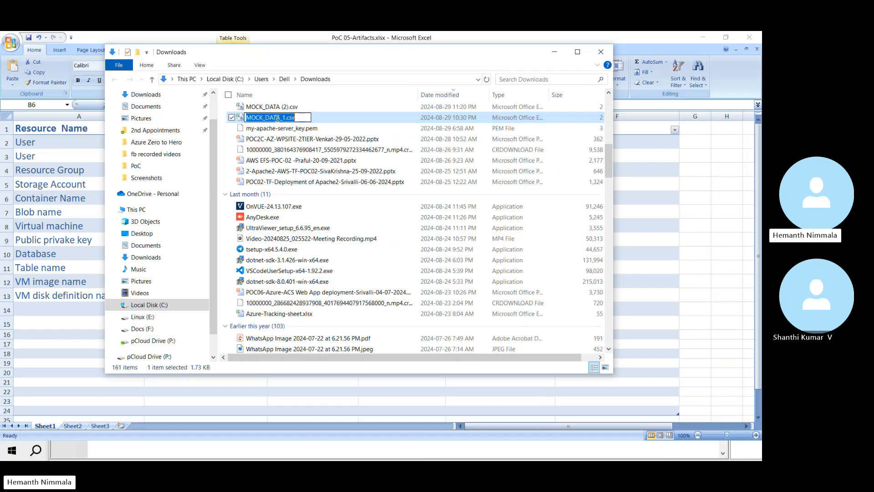
click(355, 121)
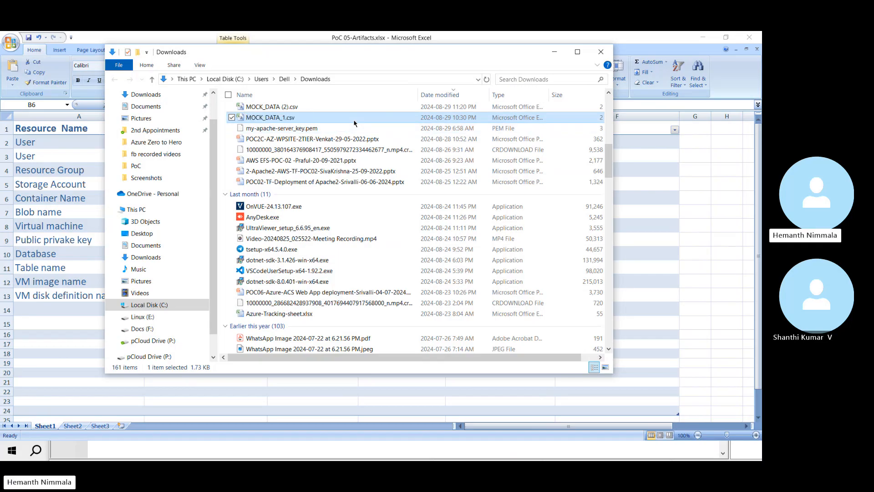
key(alt+Tab)
click(361, 121)
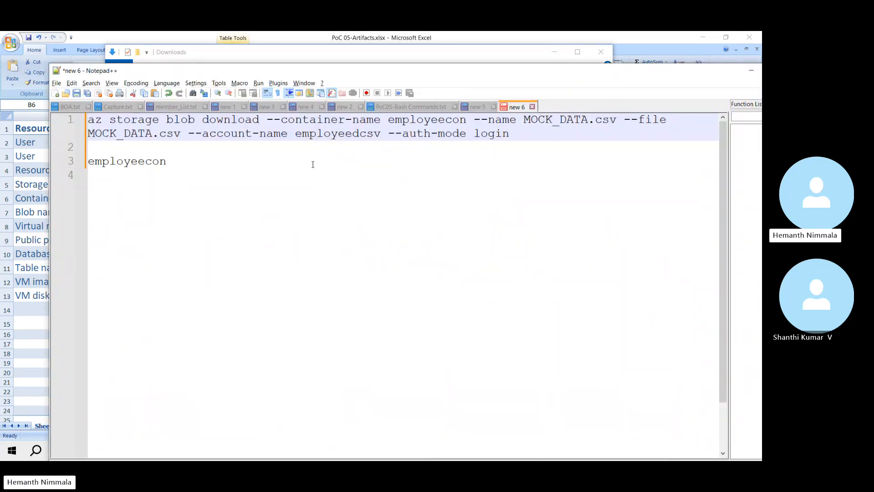
Step: Replace MOCK_DATA.csv with MOCK_DATA_1.csv in both the --name and --file arguments
click(312, 164)
key(Return)
key(ctrl+v)
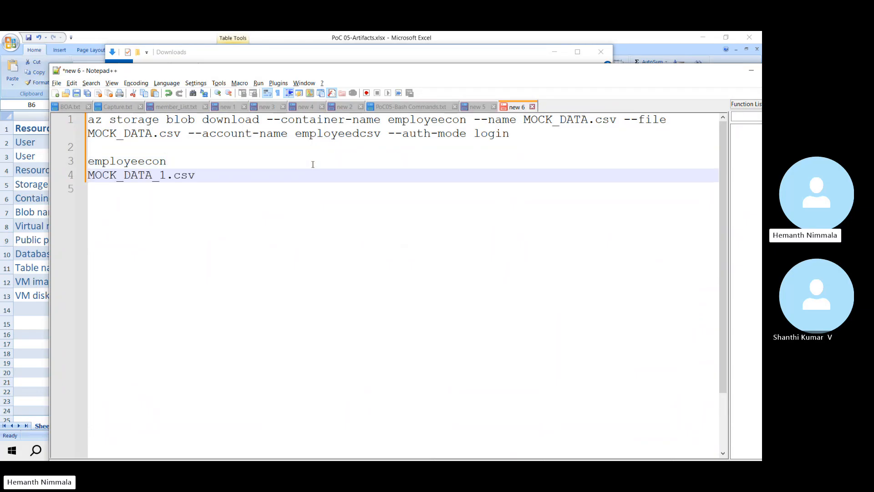
key(shift+Home)
key(ctrl+c)
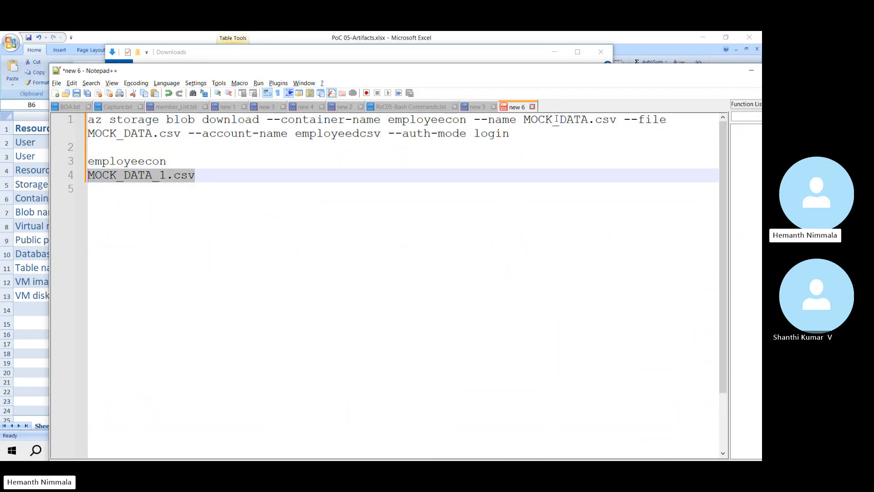
drag(524, 120, 619, 120)
key(ctrl+v)
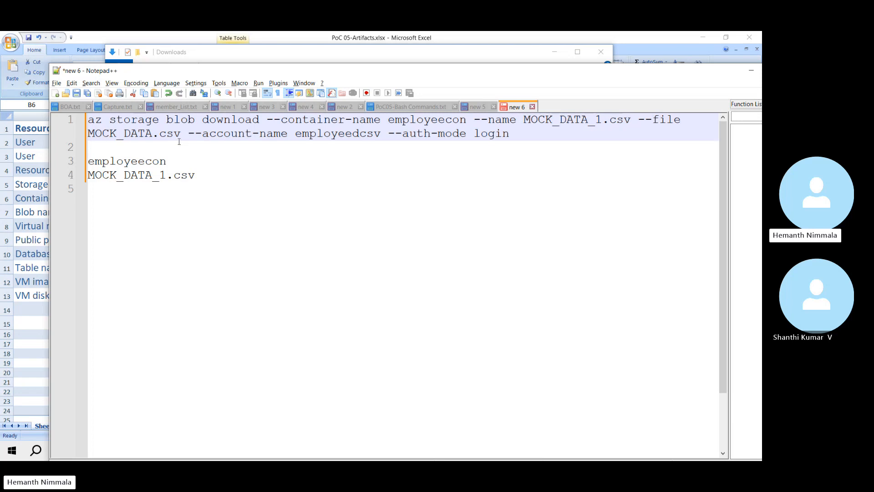
drag(181, 133, 83, 133)
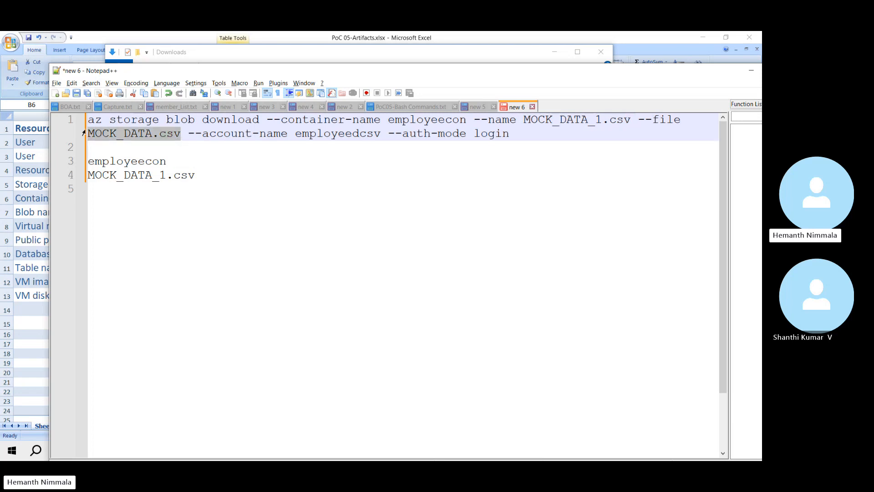
key(ctrl+v)
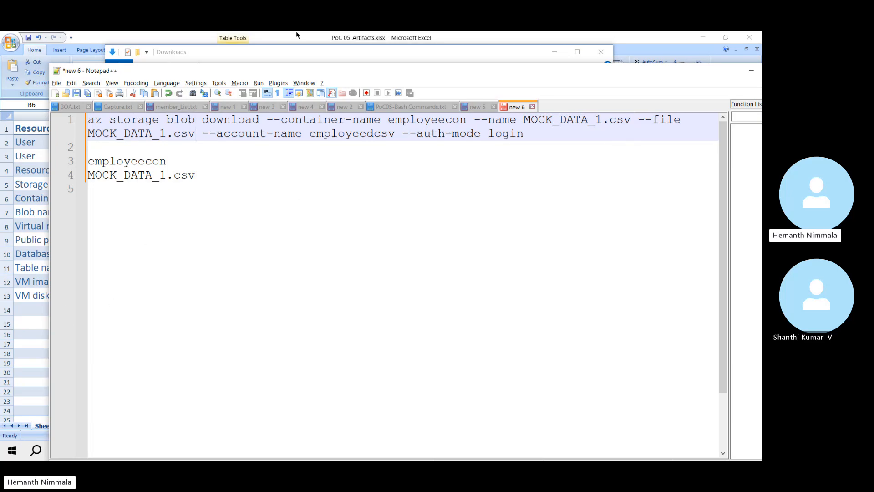
Step: Copy the storage account name excelcsv from Excel cell B5 onto its own line
click(32, 334)
click(154, 184)
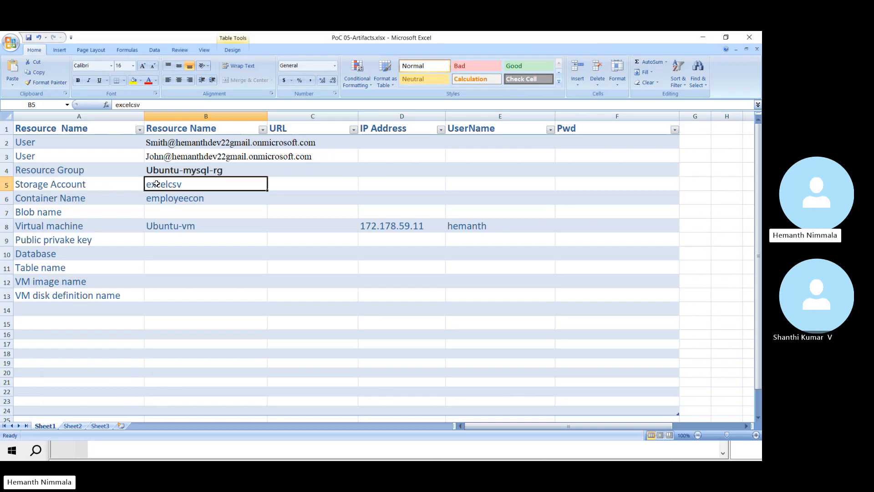
key(ctrl+c)
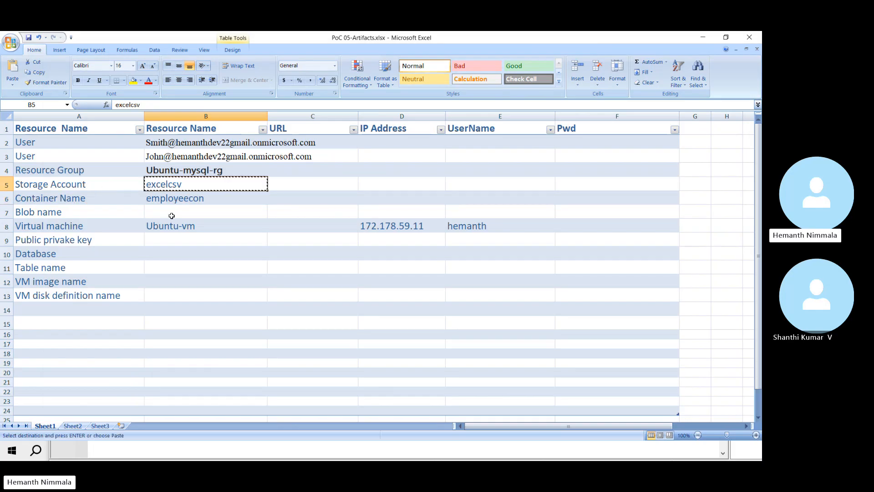
key(alt+Tab)
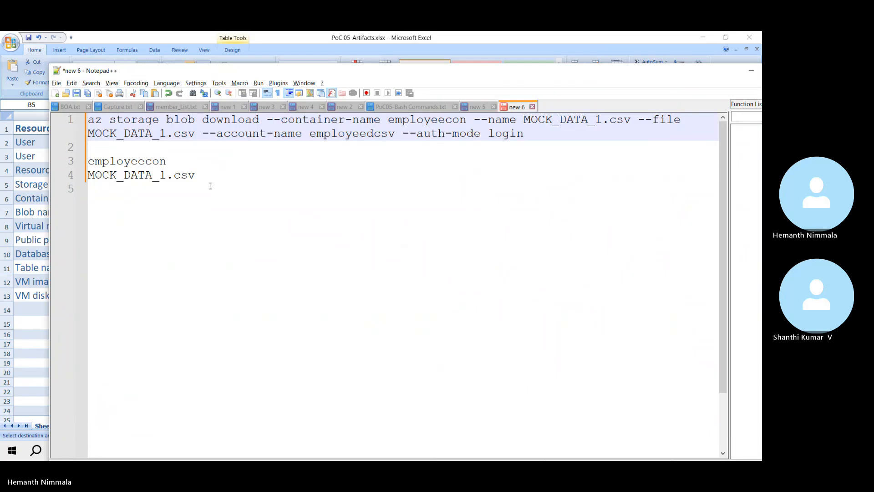
click(211, 179)
key(Return)
key(ctrl+v)
key(Up)
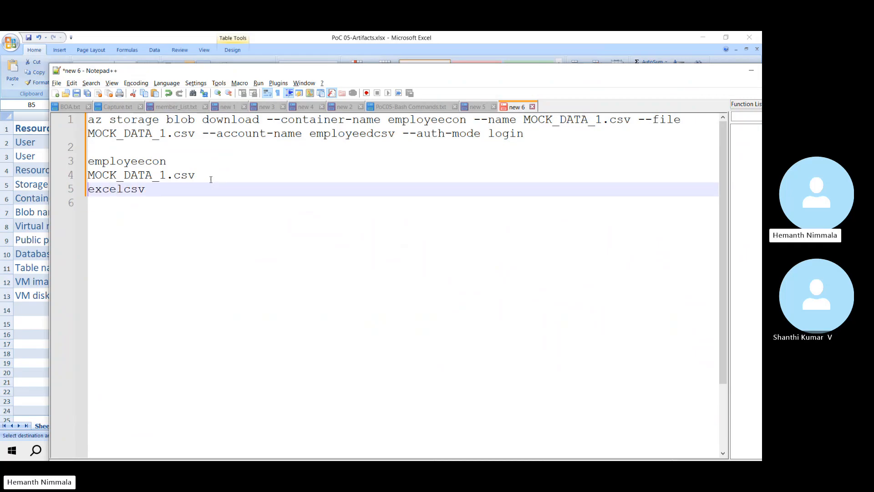
key(shift+End)
key(ctrl+c)
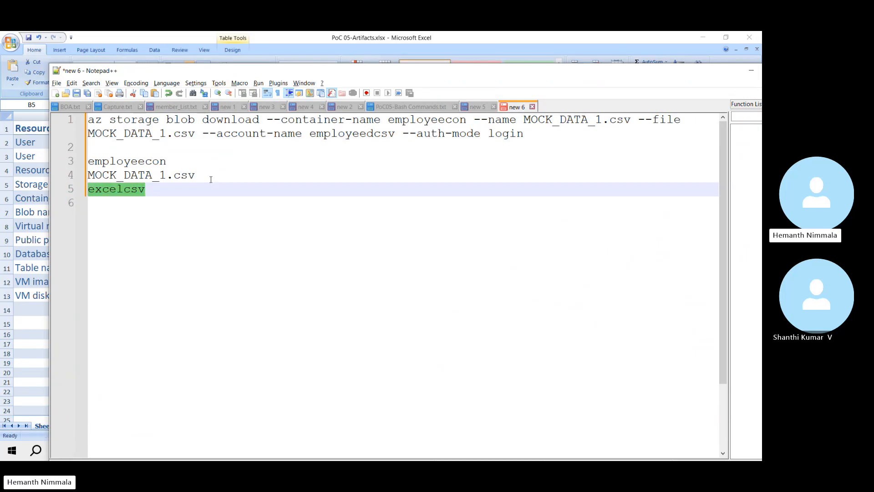
Step: Replace account name employeedcsv with excelcsv and copy the full download command
double_click(343, 134)
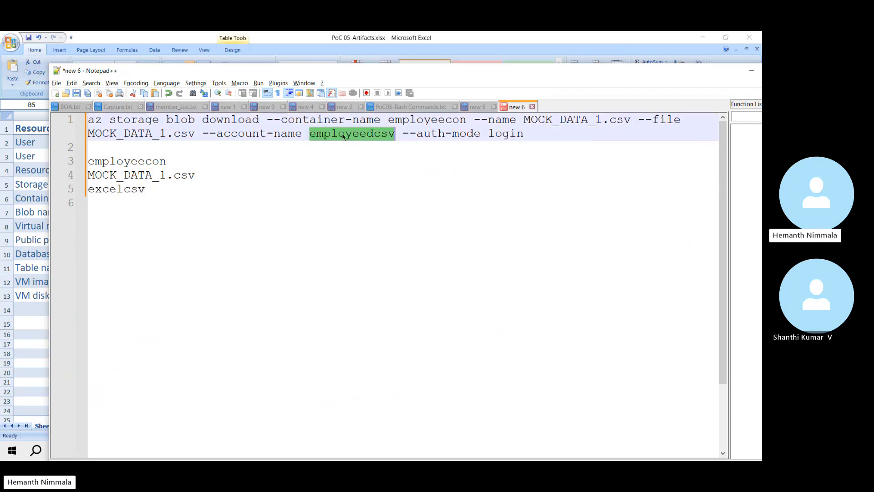
key(ctrl+v)
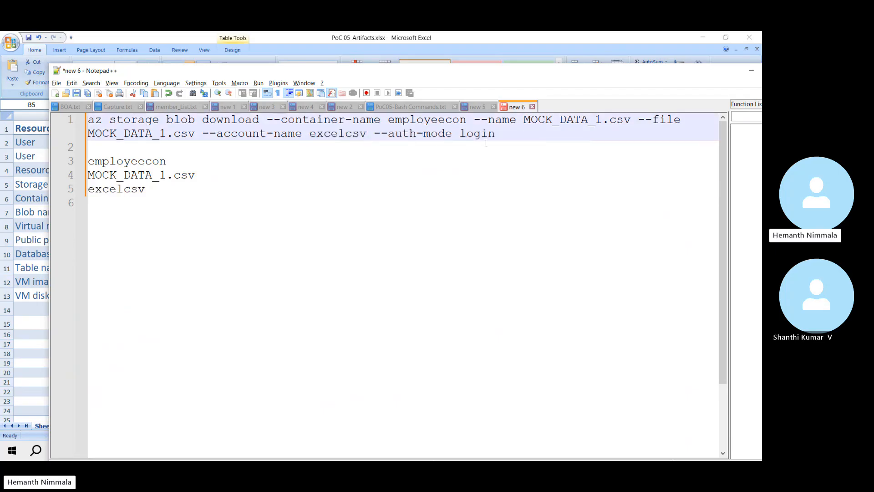
key(End)
key(shift+Home)
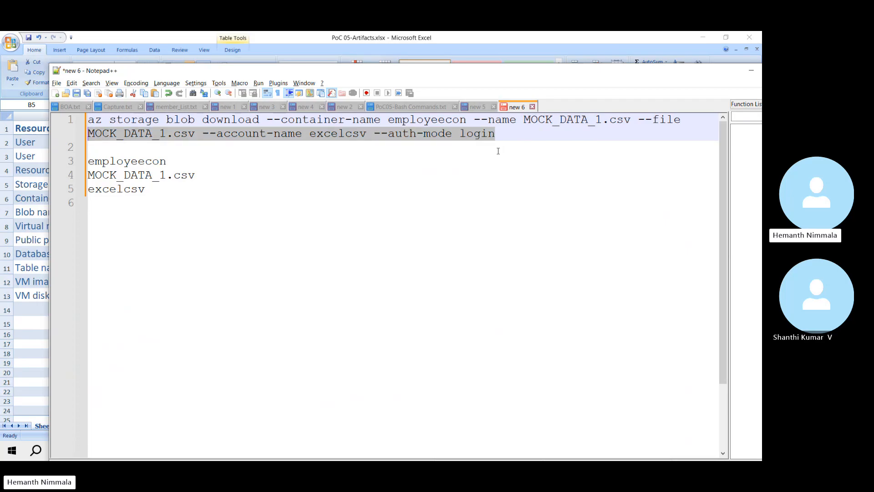
key(shift+Home)
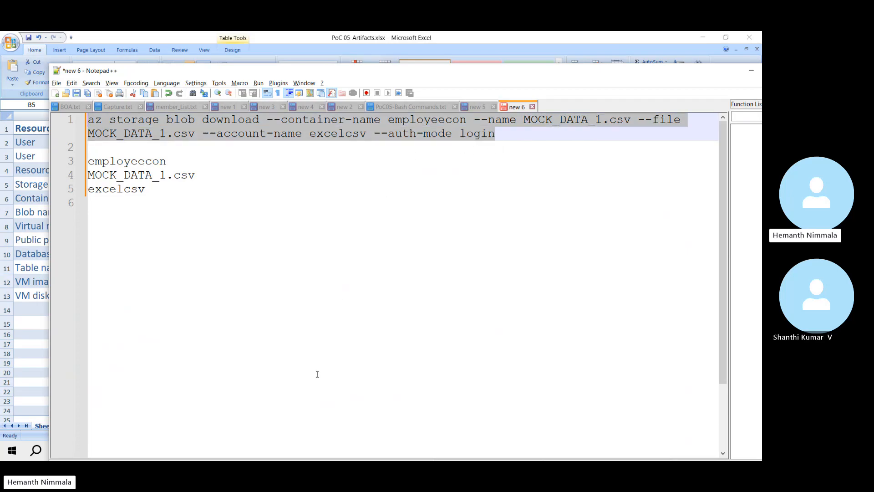
Step: Paste and run the blob download command in PuTTY, which reports az login is required
key(alt+Tab)
key(alt+Tab)
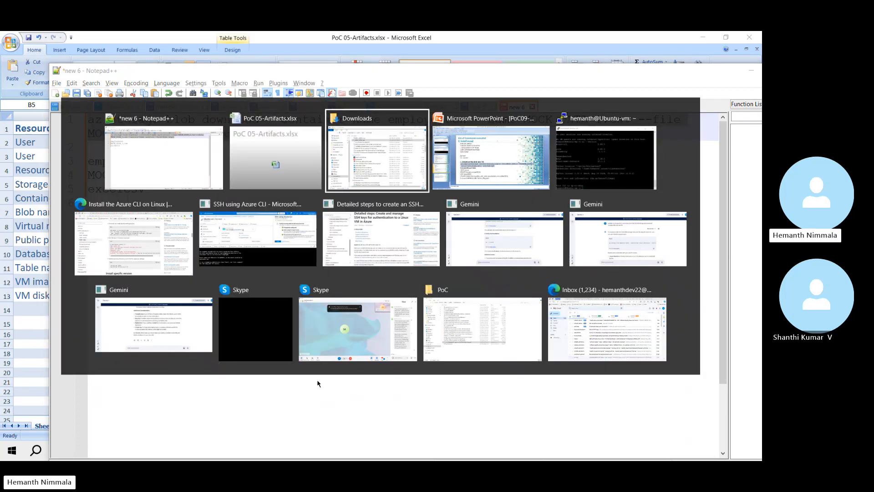
key(alt+Tab)
key(alt+Tab)
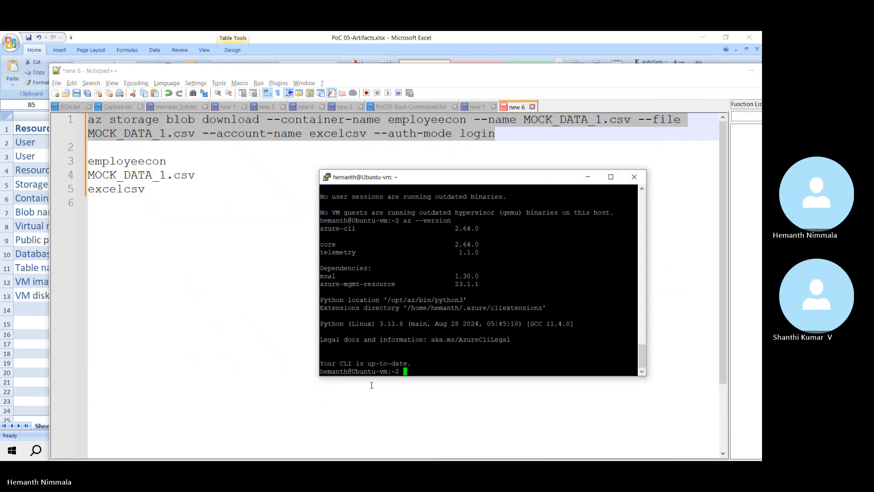
right_click(399, 369)
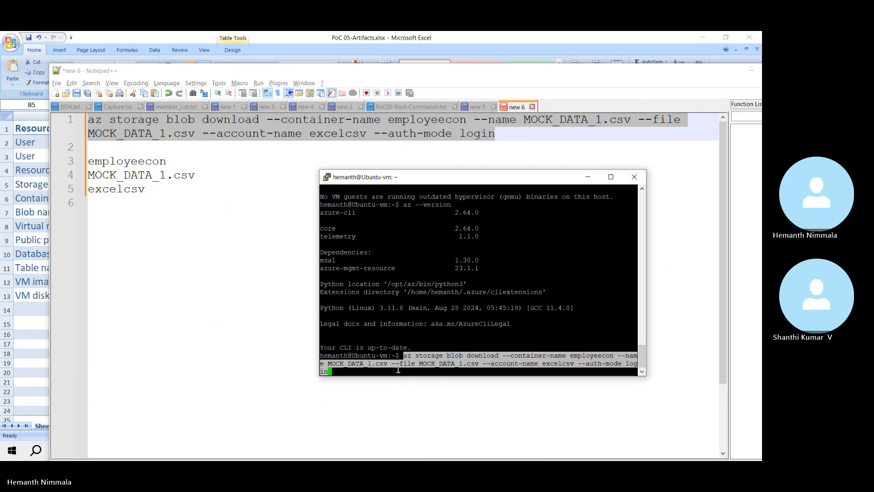
key(Return)
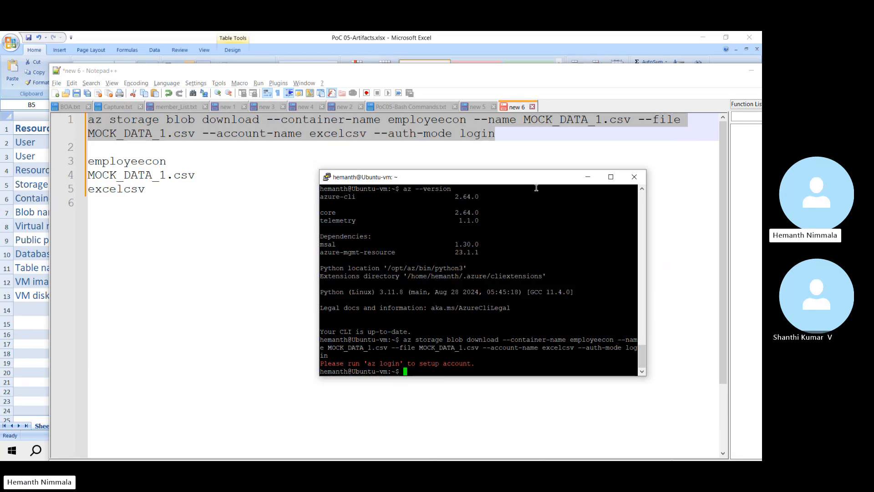
drag(533, 180, 477, 149)
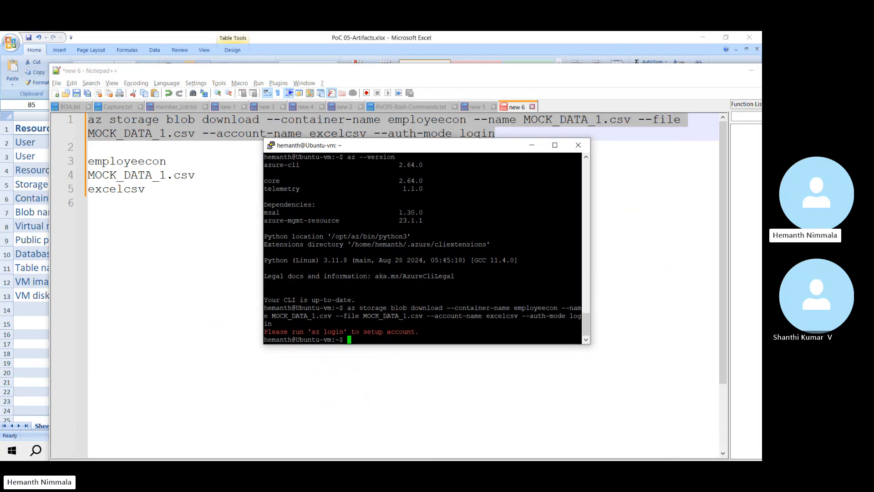
key(alt+Tab)
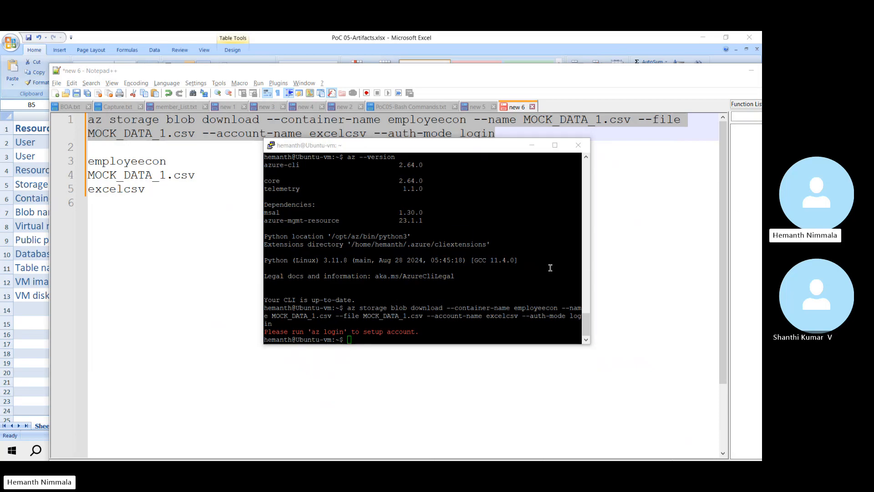
Step: Run az login in the maximized terminal and copy the device login web address
click(392, 338)
text(az login)
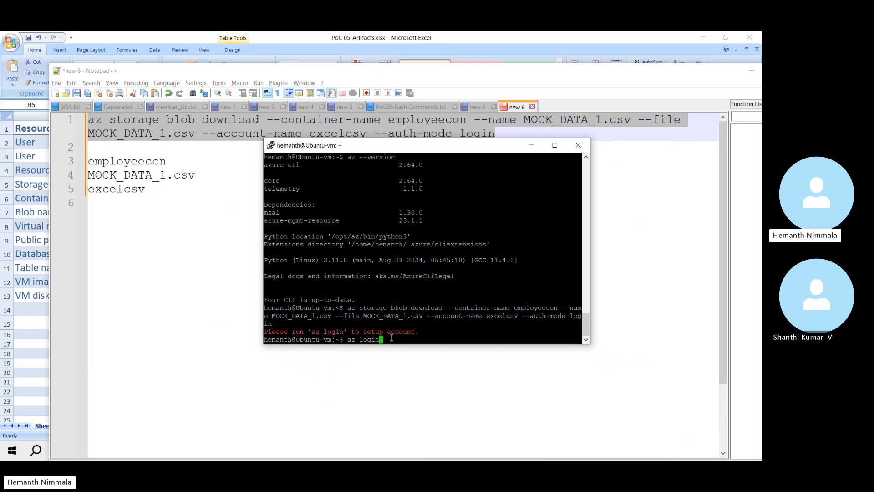
key(Return)
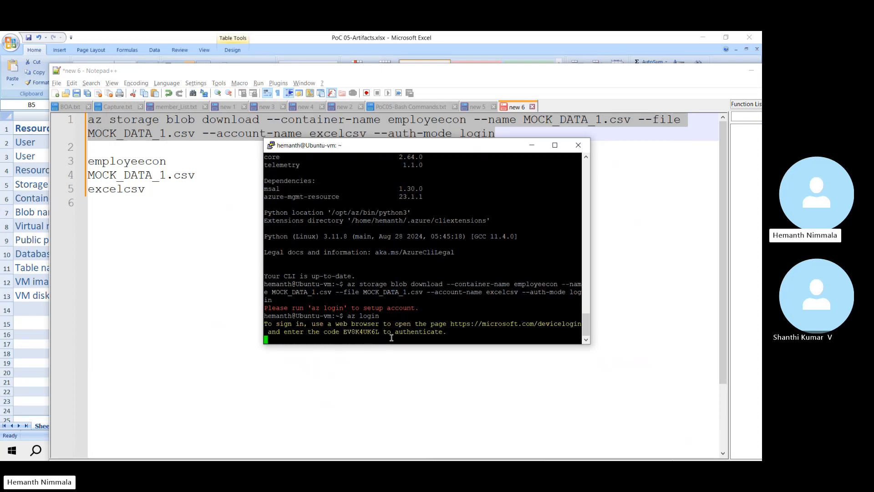
click(555, 145)
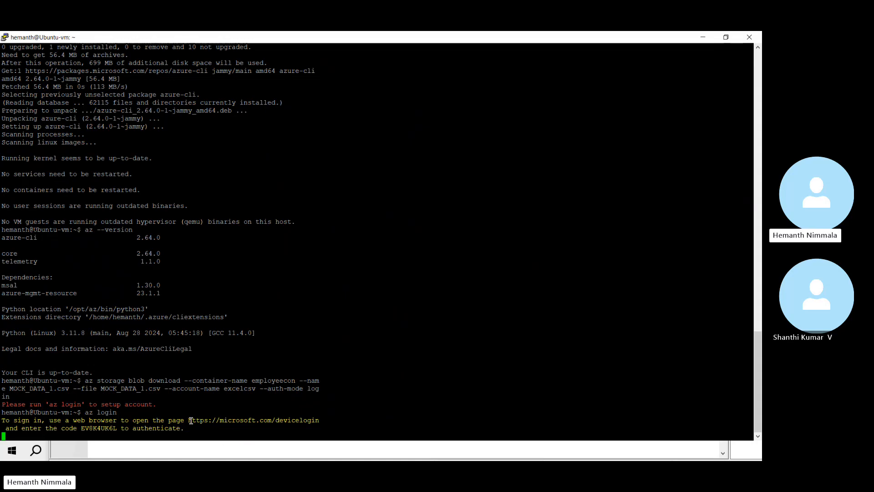
drag(188, 420, 319, 420)
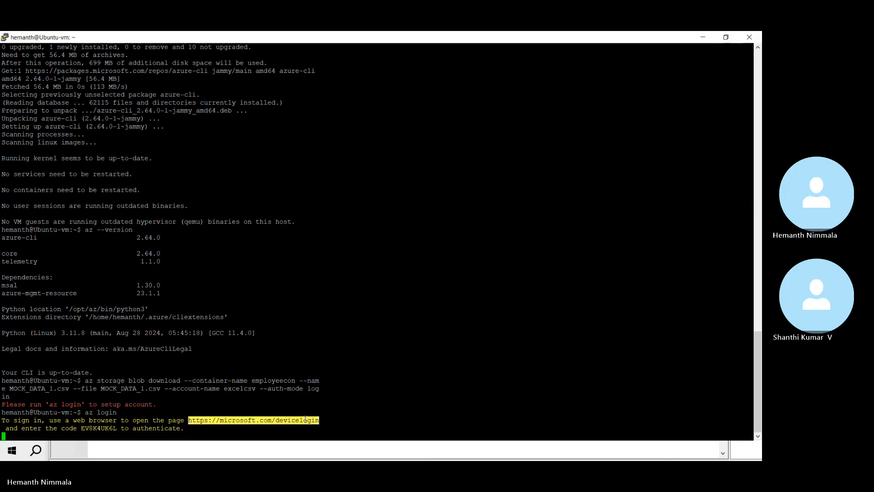
right_click(305, 419)
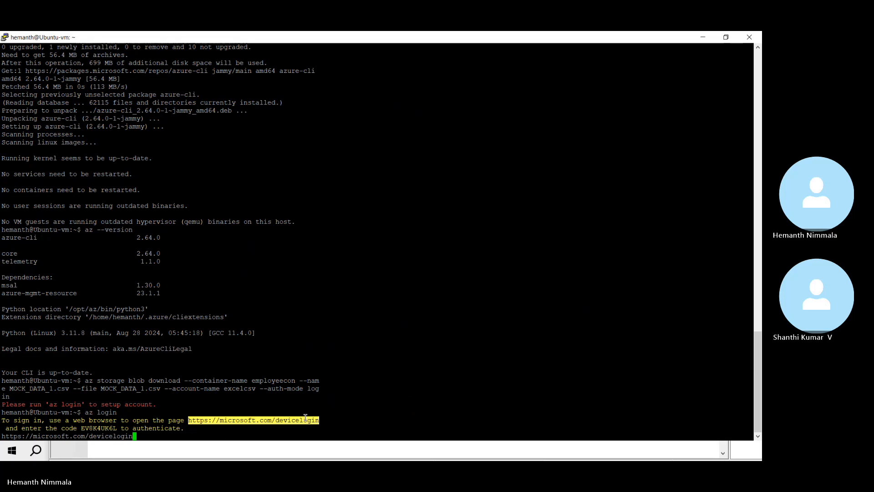
key(Return)
Step: Open the device login page in a new Edge tab and copy the one-time sign-in code
key(alt+Tab)
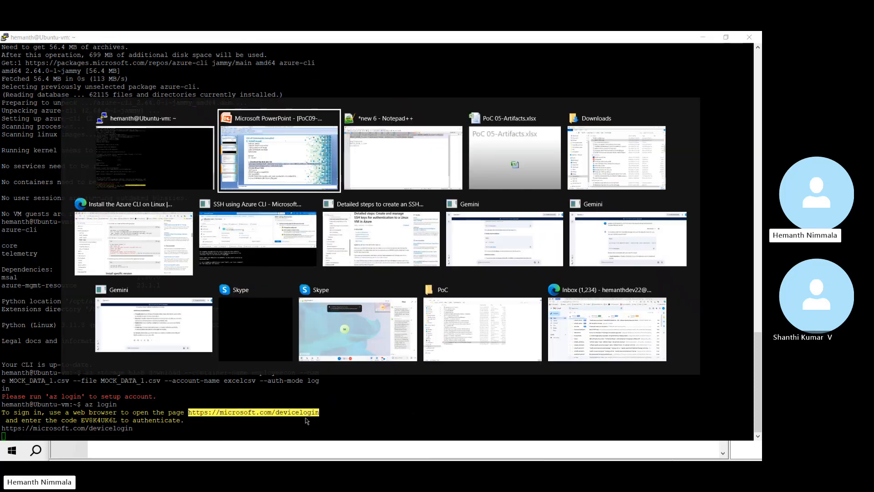
key(alt+Tab)
key(alt+Tab)
key(alt+Tab)
key(alt+Tab)
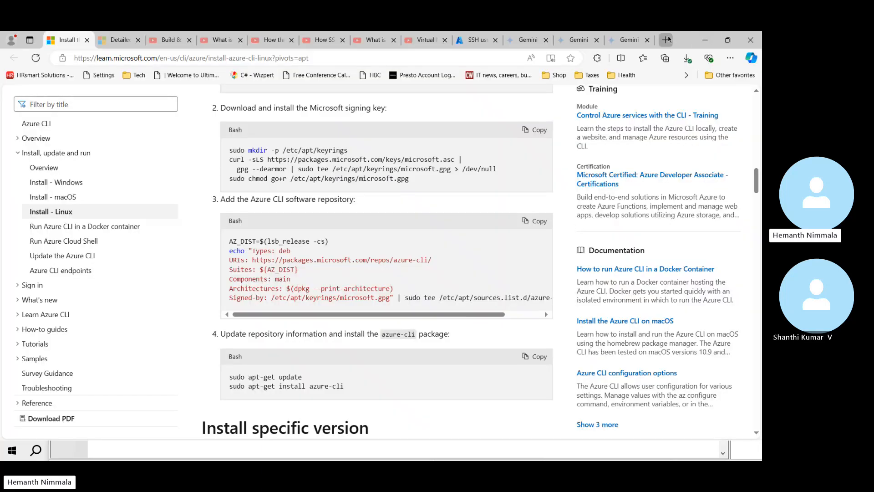
click(666, 40)
text(https://microsoft.com/devicelogin)
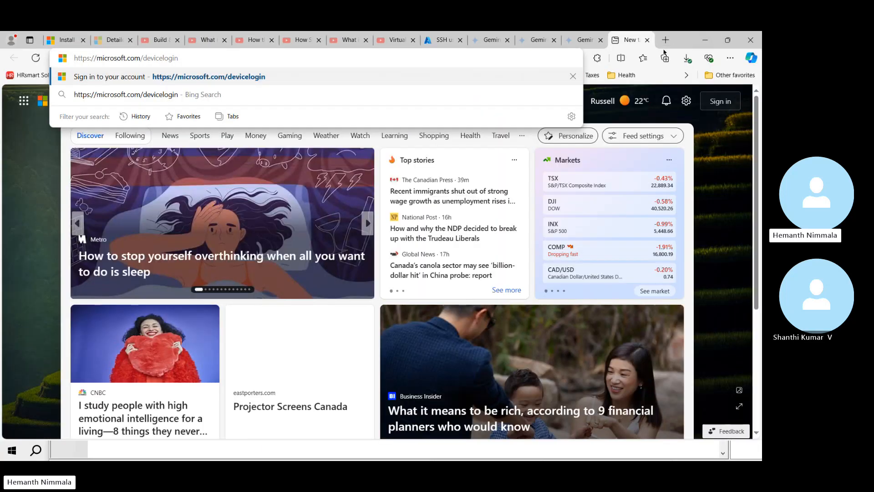
key(Return)
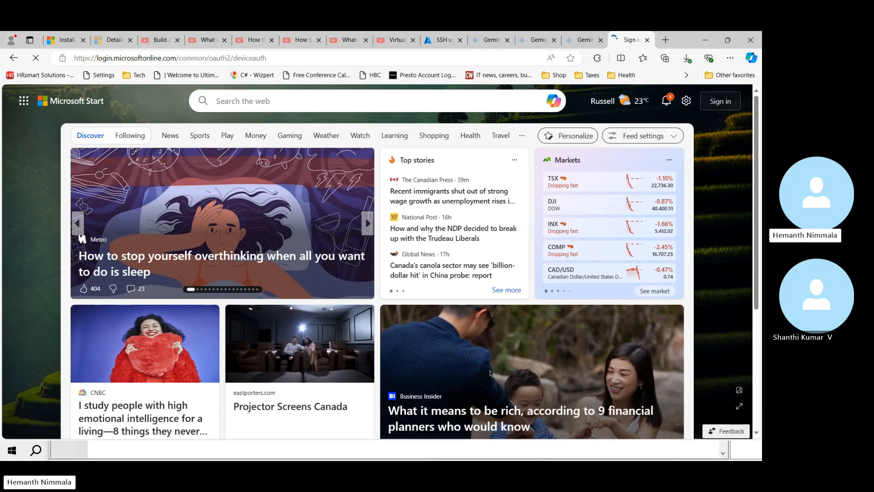
key(alt+Tab)
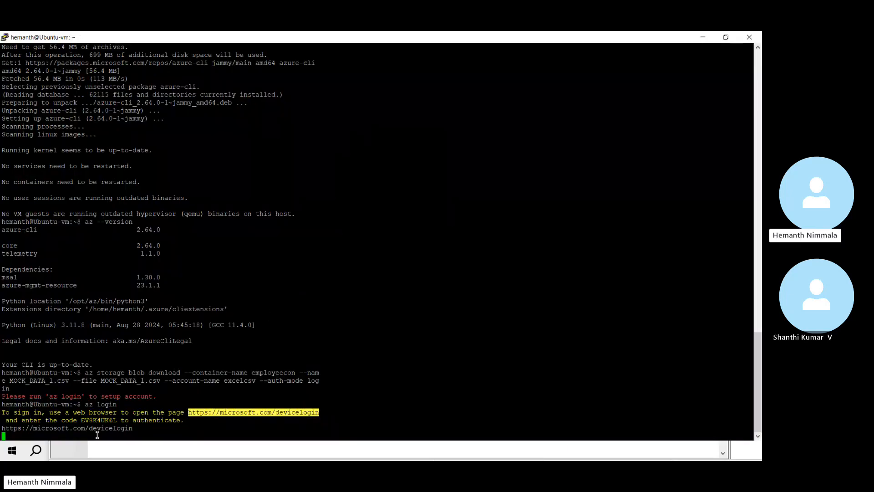
double_click(100, 420)
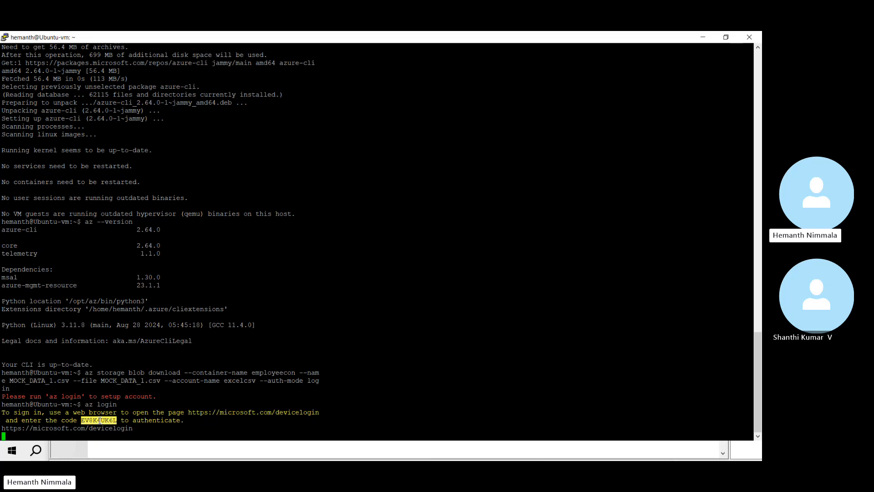
key(alt+Tab)
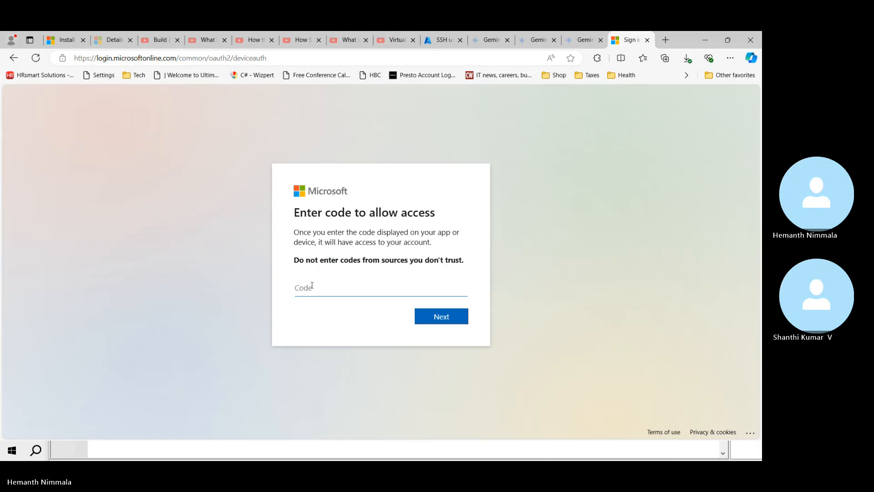
Step: Paste the sign-in code in Edge, choose the signed-in account, and continue to authorize Azure CLI
right_click(312, 287)
click(353, 188)
click(437, 318)
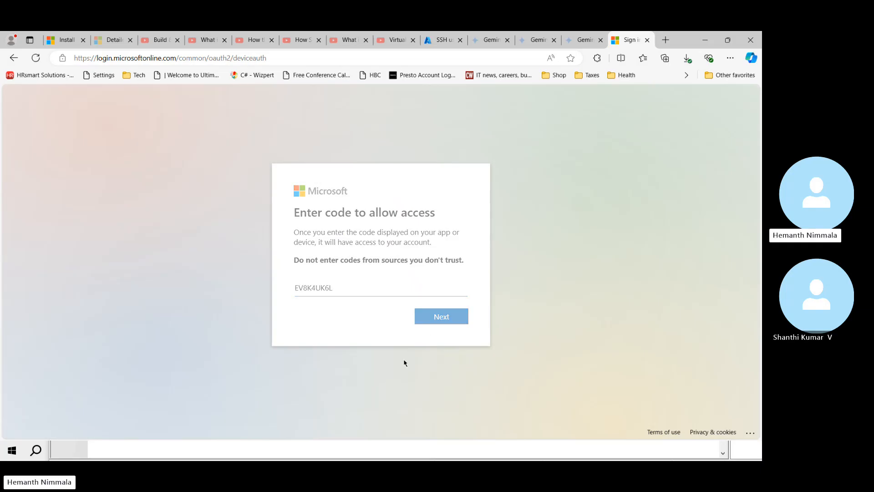
key(alt+Tab)
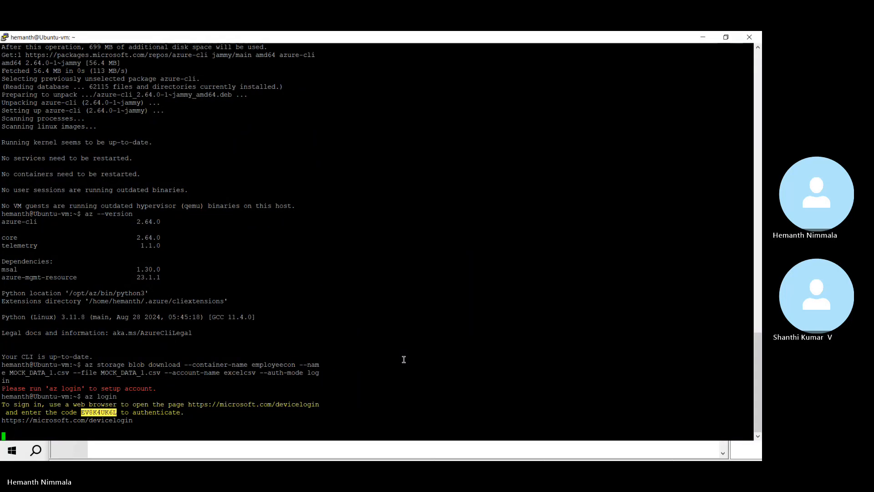
key(alt+Tab)
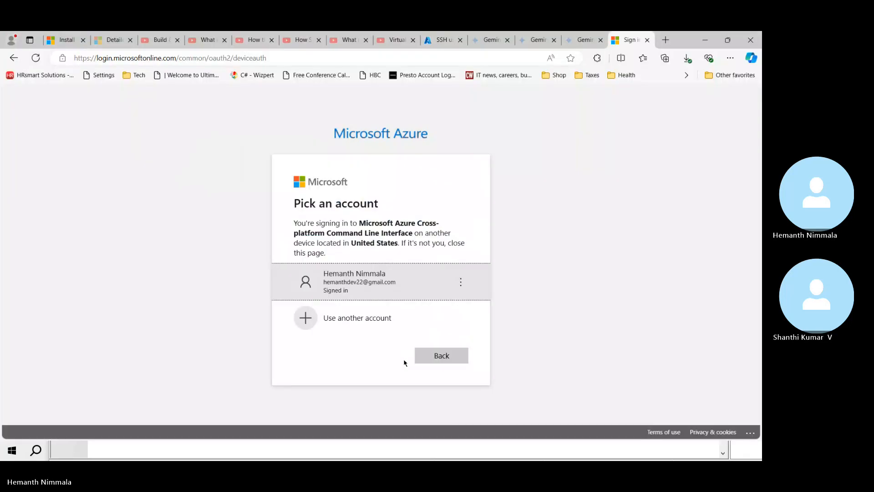
click(381, 279)
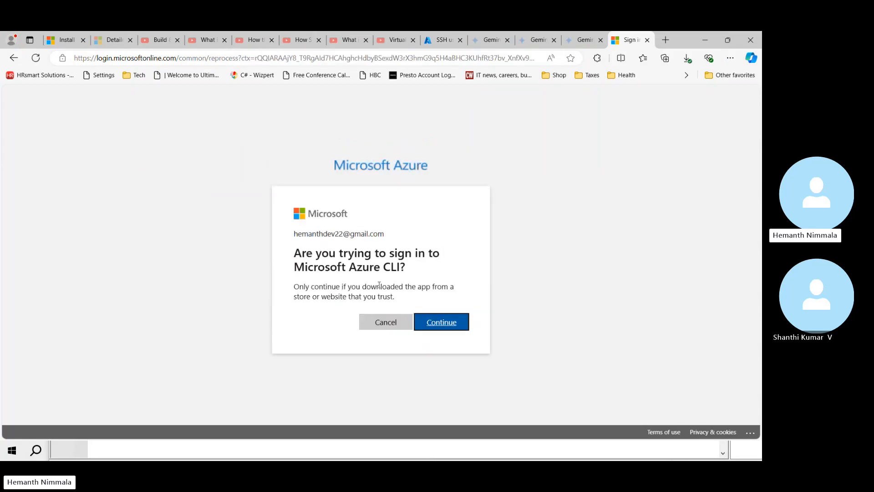
click(436, 328)
click(436, 329)
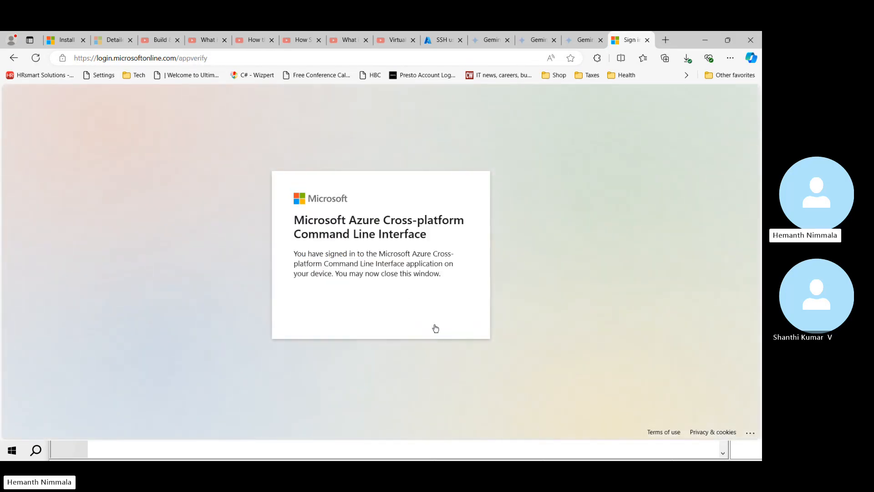
key(alt+Tab)
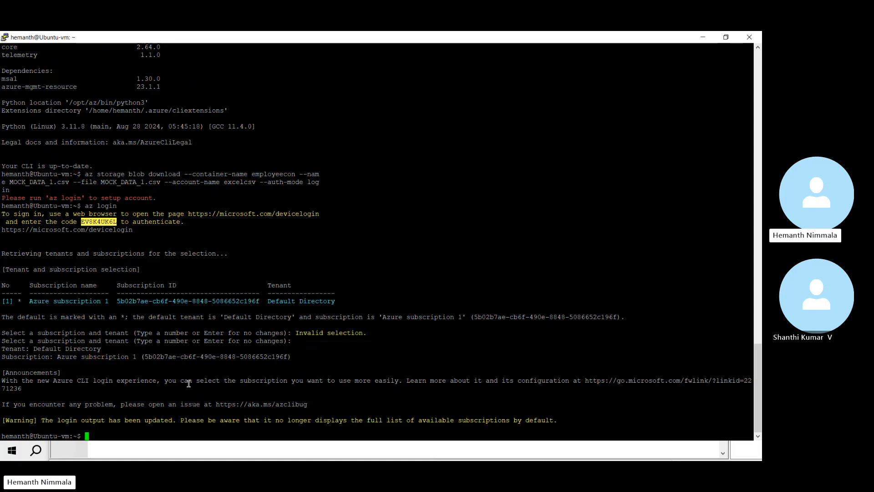
Step: Rerun the az storage blob download command to fetch MOCK_DATA_1.csv from employeecon
key(Up)
key(Up)
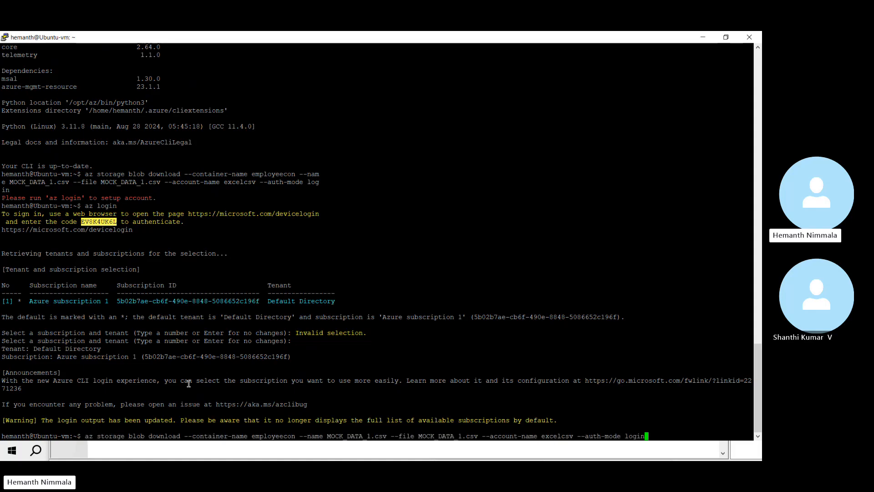
key(Return)
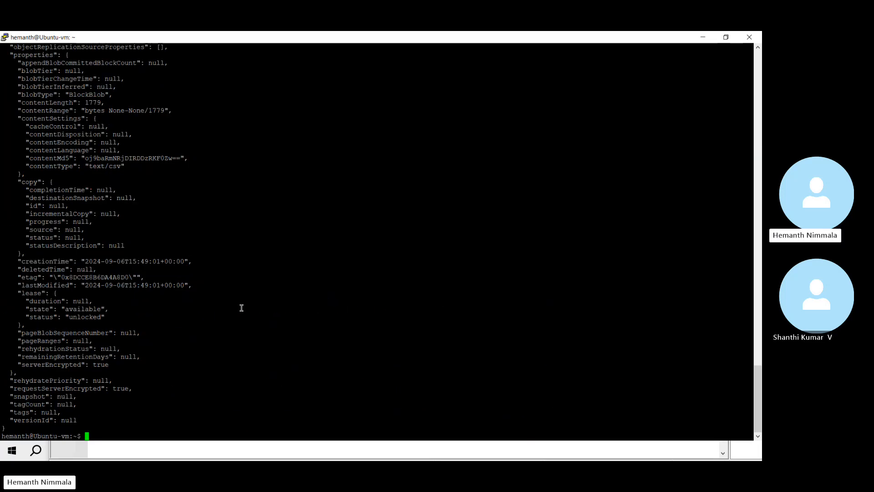
scroll(241, 305, up, 20)
scroll(236, 300, down, 20)
scroll(235, 293, up, 10)
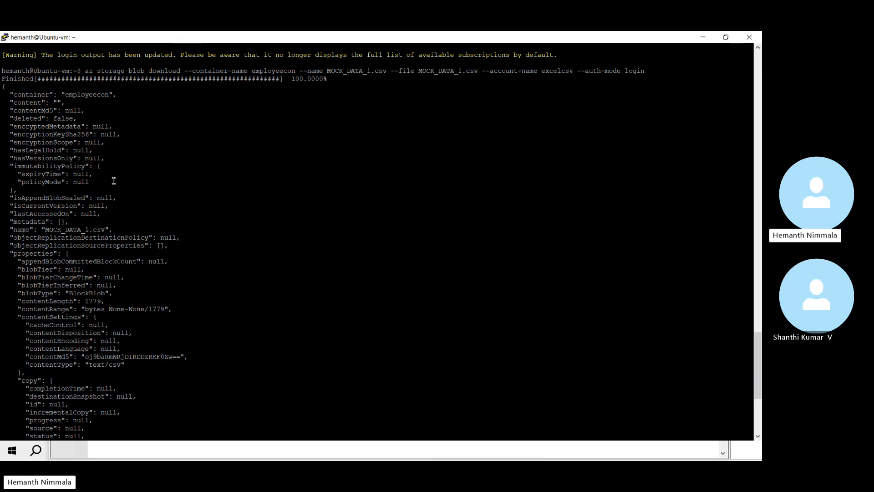
drag(293, 78, 331, 77)
scroll(273, 215, down, 8)
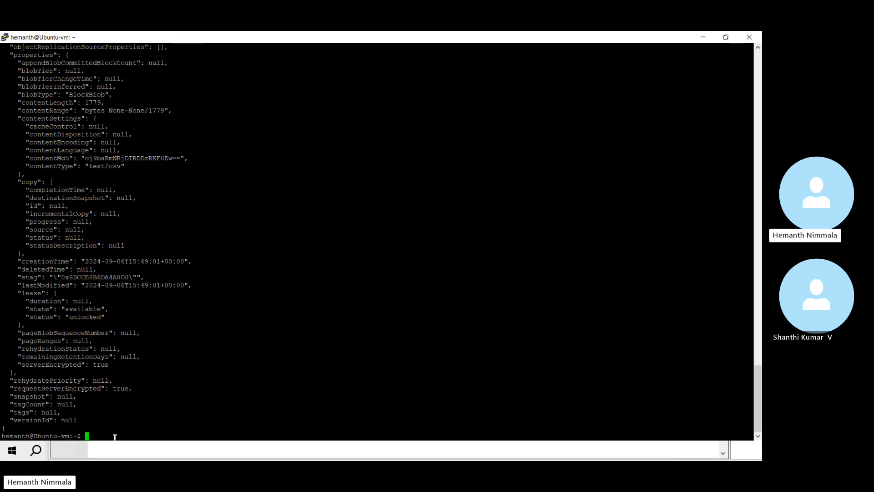
Step: List the home directory to confirm MOCK_DATA_1.csv, then enter sudo apt install mysql-server
text(ls)
key(Return)
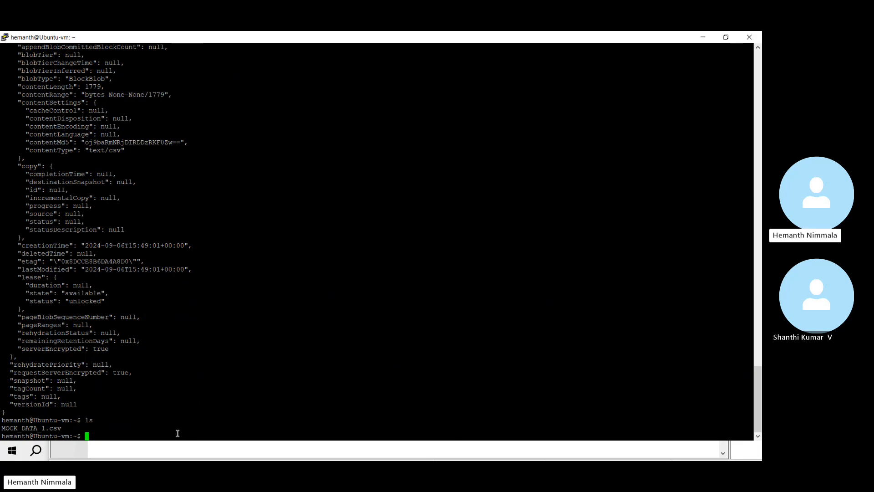
text(sudo apt install mysql-server)
Step: Install mysql-server, answering y to the package prompt, then enter sudo systemctl start mysql
key(Return)
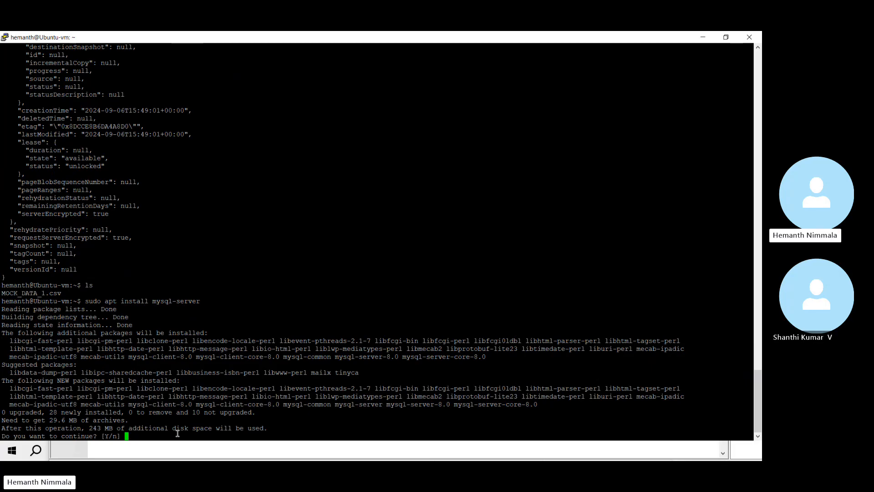
text(y)
key(Return)
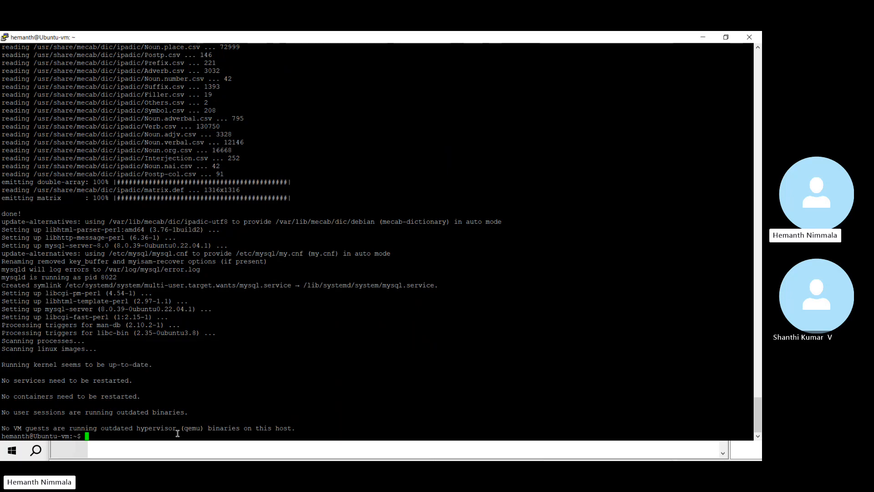
text(sudo systemctl start mysql)
Step: Start MySQL and check sudo systemctl status mysql shows the service active (running)
key(Return)
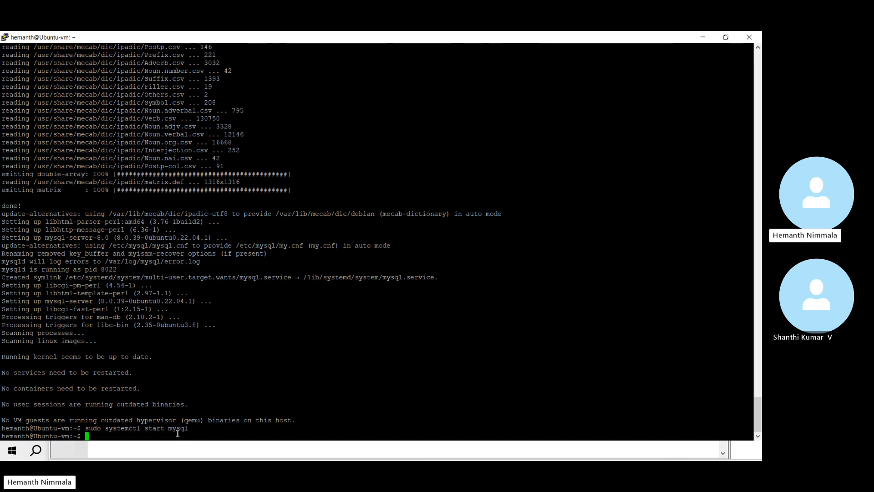
text(sudo systemctl status mysql)
key(Return)
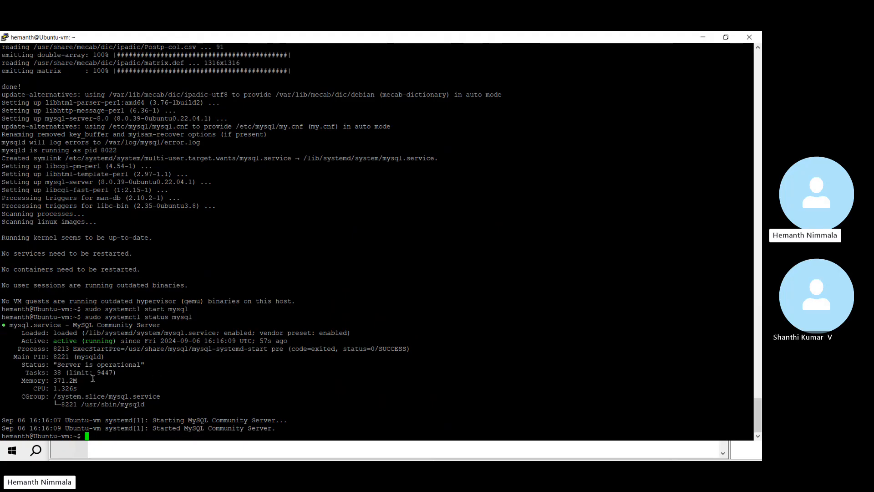
double_click(98, 341)
click(99, 431)
text(show databases;)
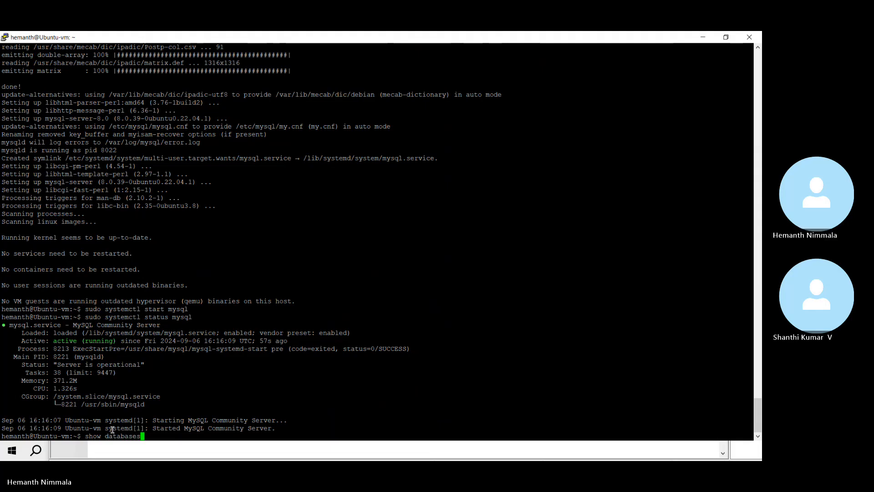
key(Return)
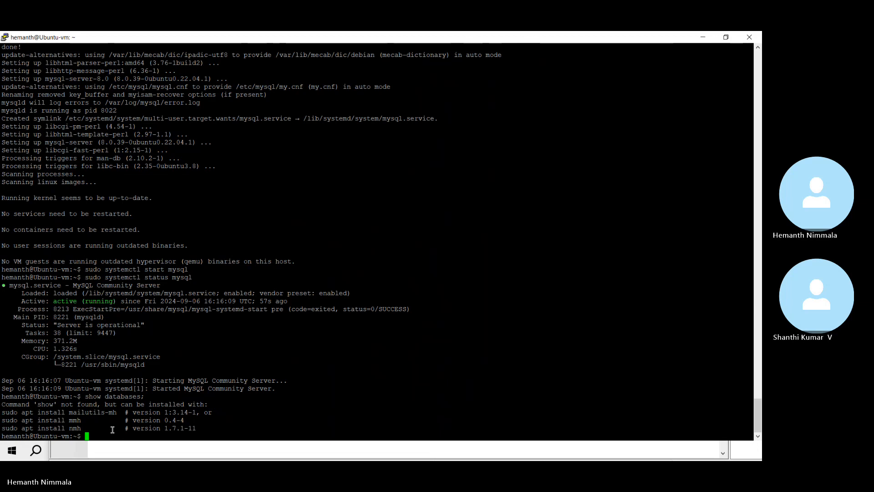
Step: Open the MySQL monitor with sudo mysql and begin a show databases query
text(su)
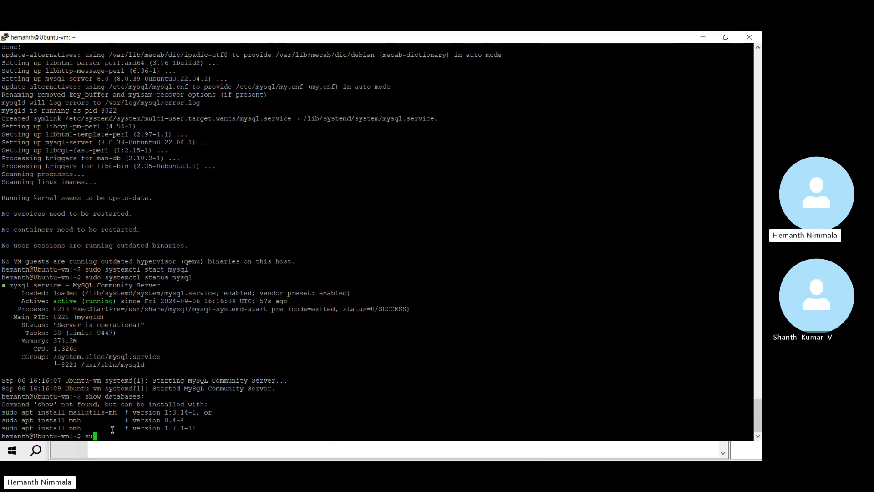
text(d)
text(o )
text(m)
text(s)
text(sql)
key(Return)
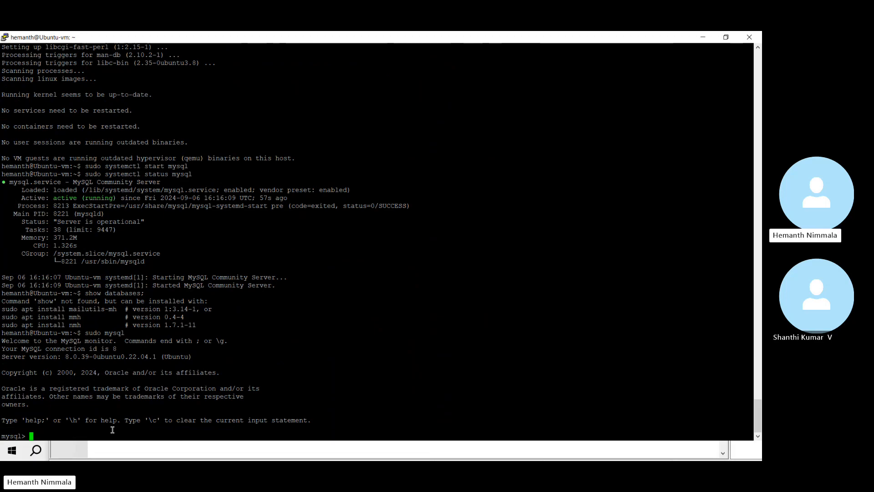
double_click(12, 435)
click(42, 435)
text(show )
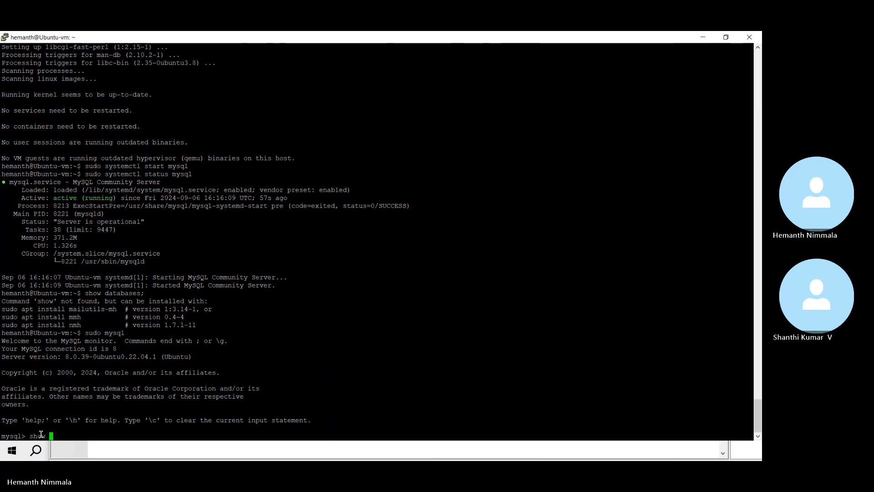
text(data)
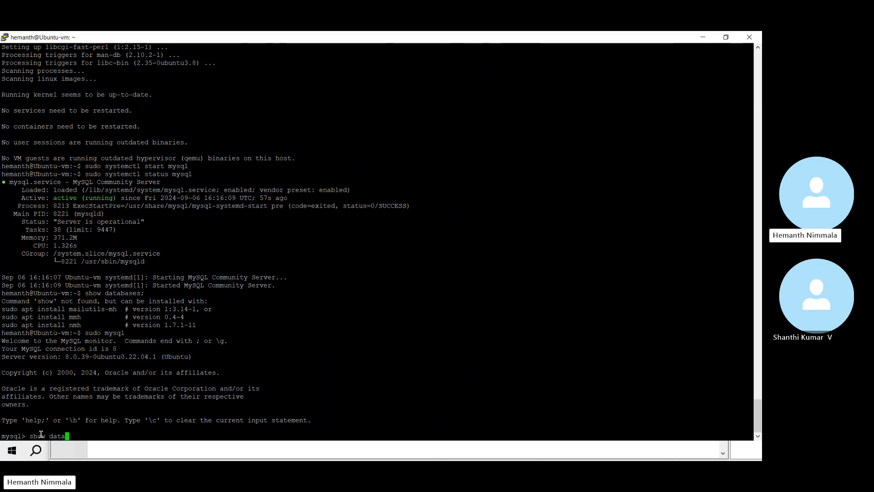
text(s)
text(ebases;)
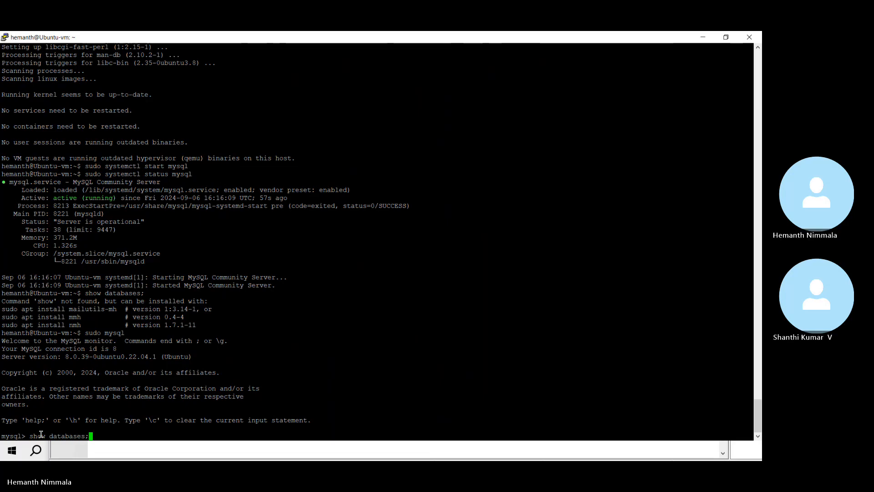
Step: List the databases, create the mysql2024 database, and select it with 'use mysql2024;'
key(Return)
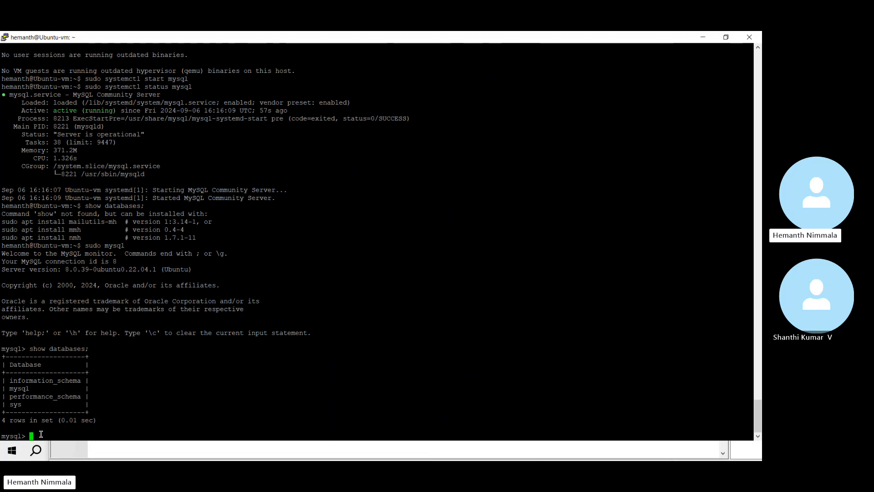
key(Caps_Lock)
text(CREATE)
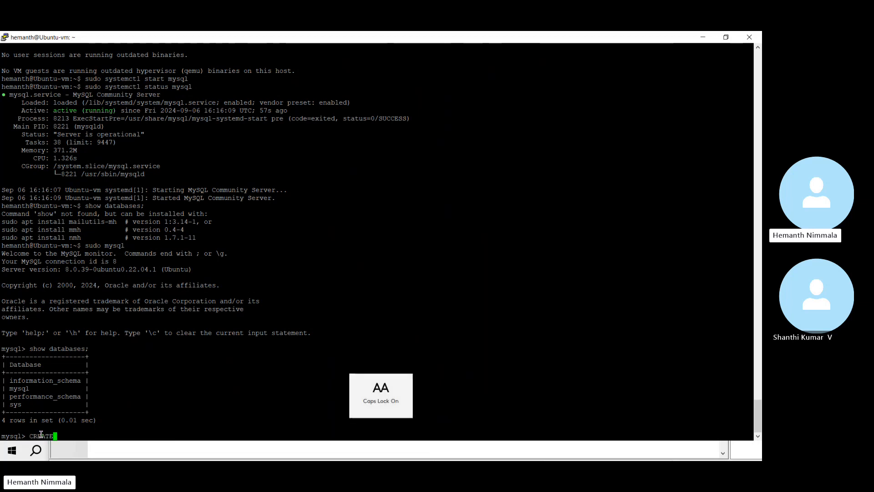
key(Caps_Lock)
text(databs)
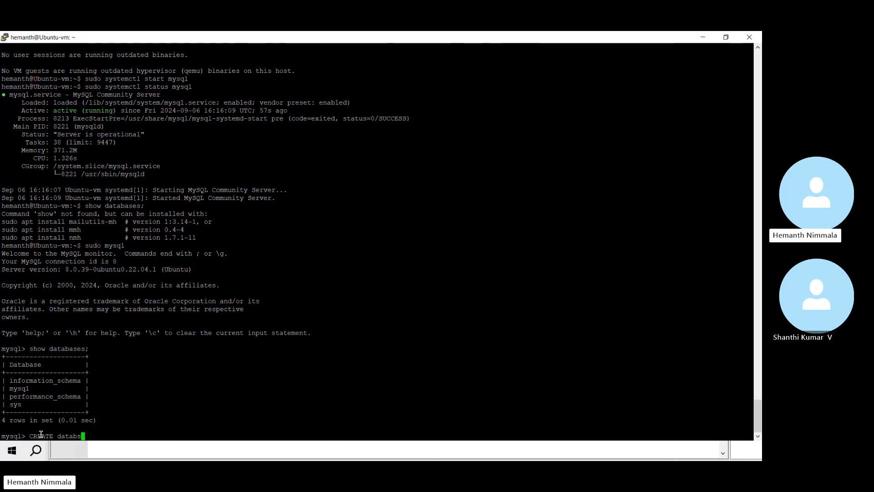
key(BackSpace)
text(ase )
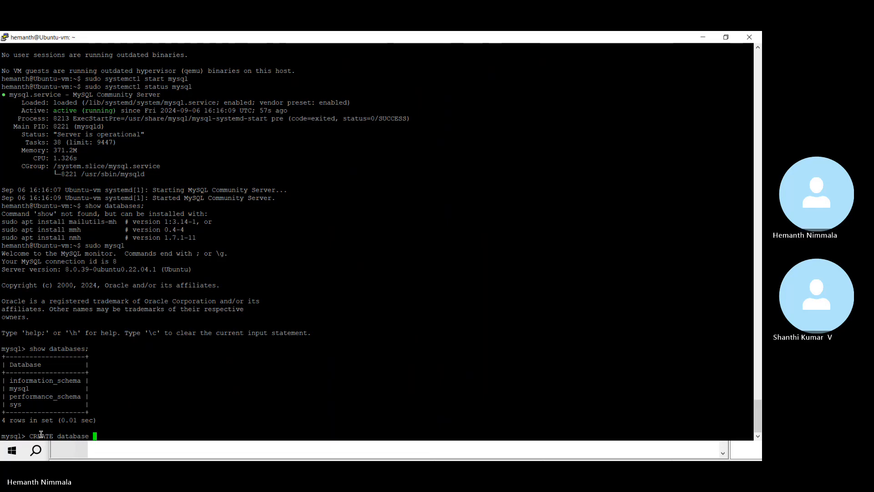
text(mysql)
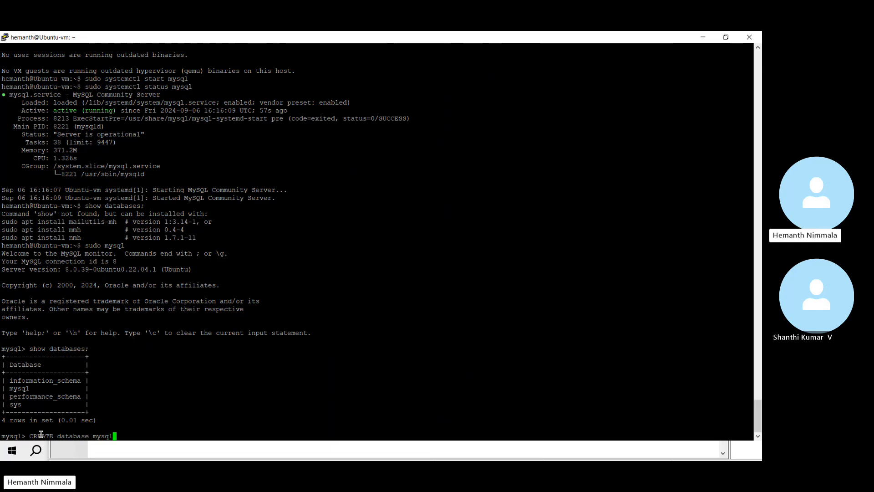
text(2024;)
key(Return)
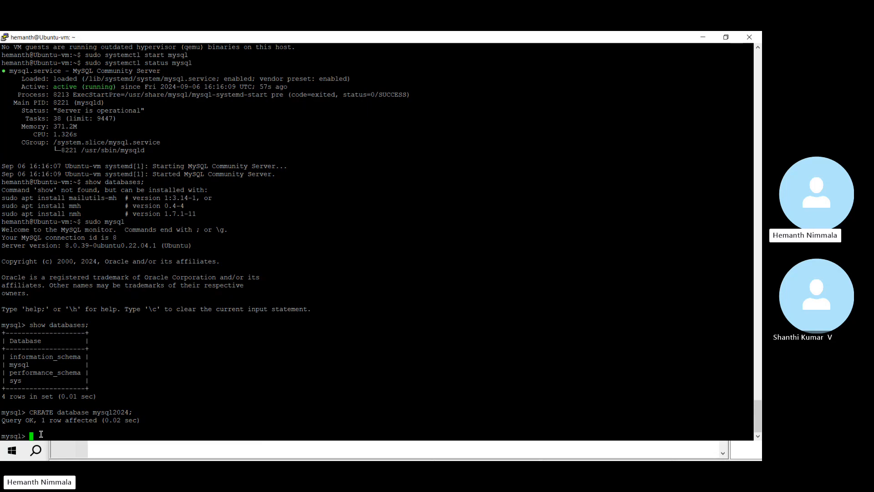
text(use)
text( m)
text(ysql)
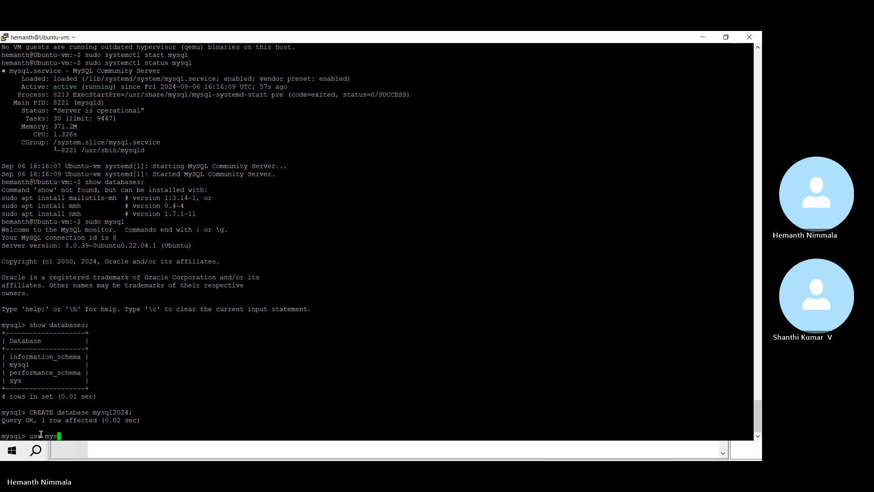
text(2024;)
key(Return)
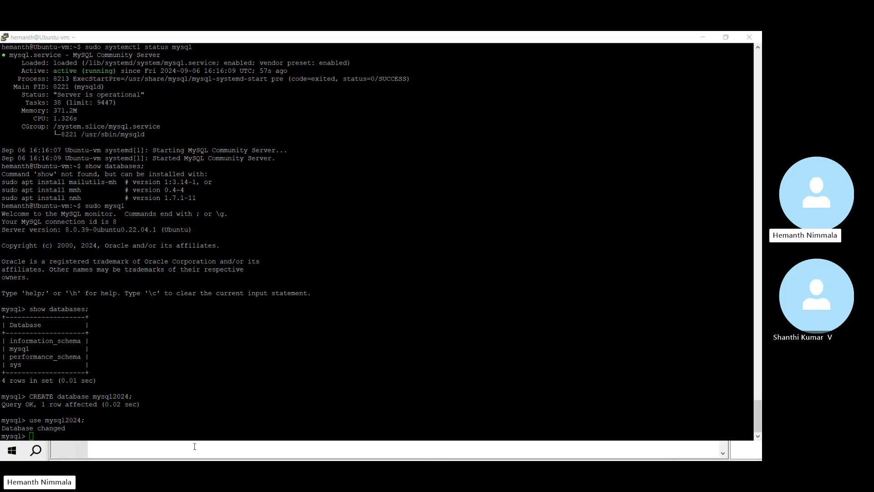
Step: Create the Employee table with Eno int, name varchar(50) and city varchar(50) columns
click(89, 434)
right_click(58, 435)
key(Return)
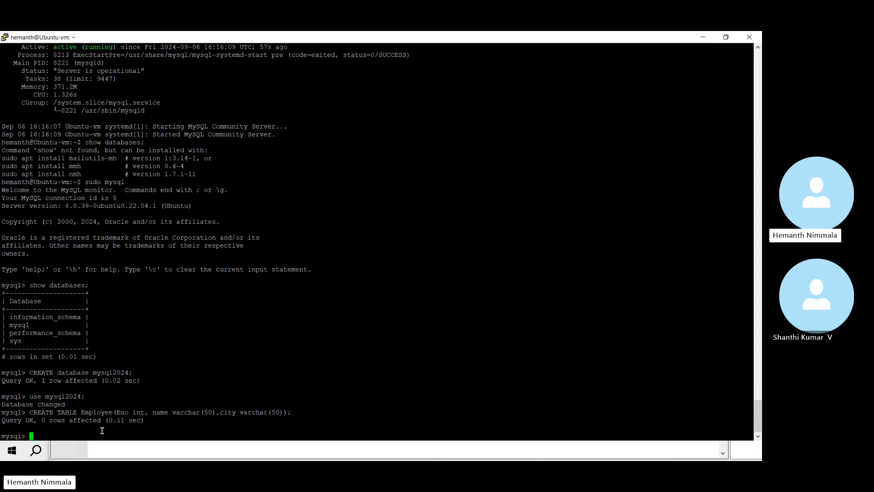
Step: Run 'select * from Employee;' to confirm the new table holds no rows
text(select * from Employee;)
key(Return)
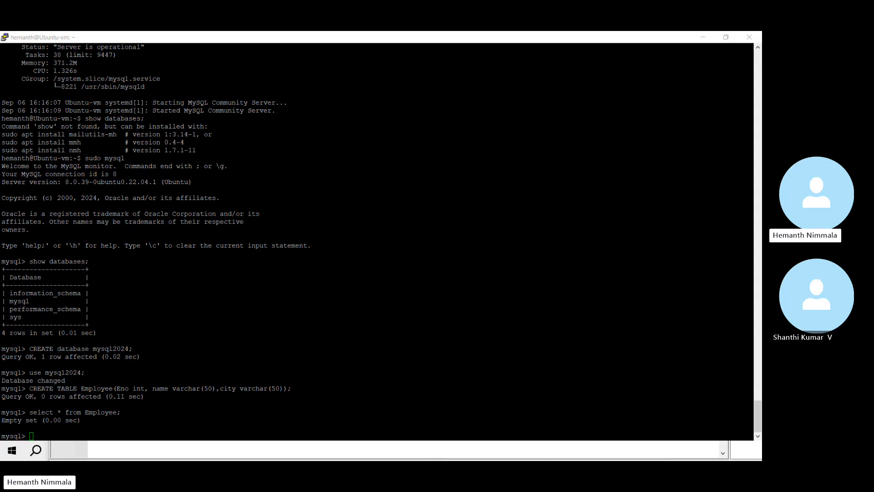
click(439, 403)
key(alt+Tab)
click(158, 435)
Step: Look up secure_file_priv, which shows /var/lib/mysql-files/, and copy that path
text(sho)
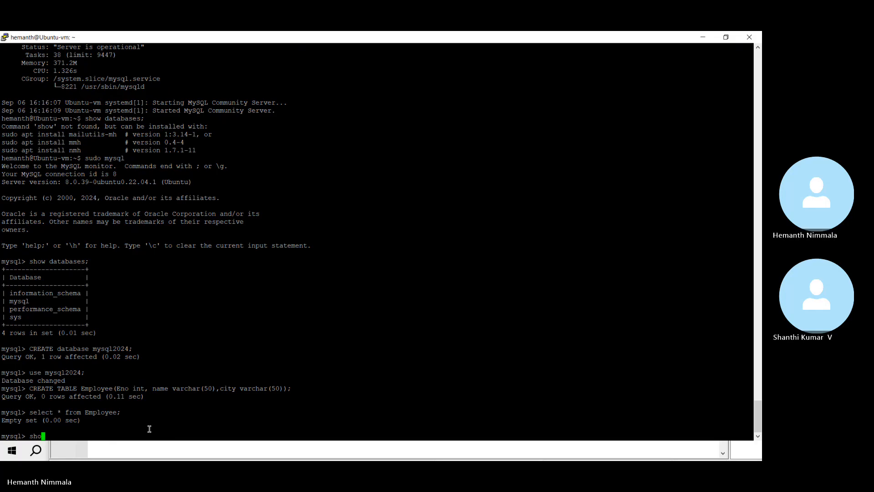
text(w var)
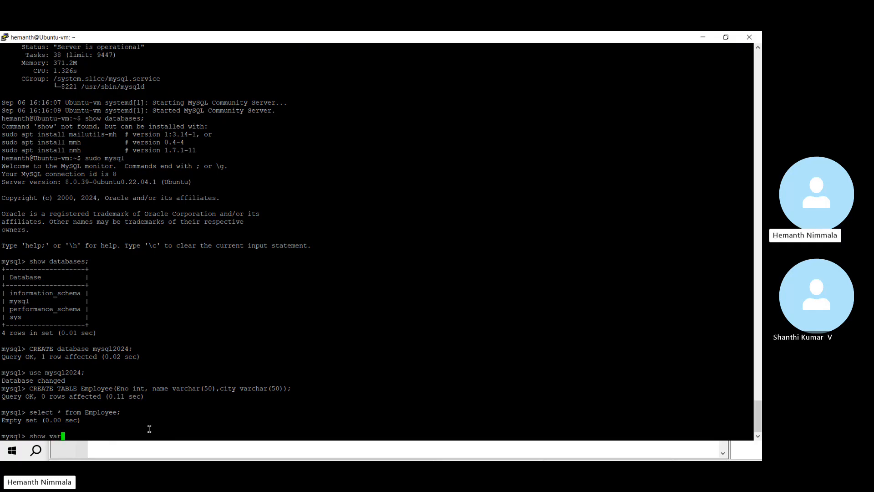
text(iables like 'S)
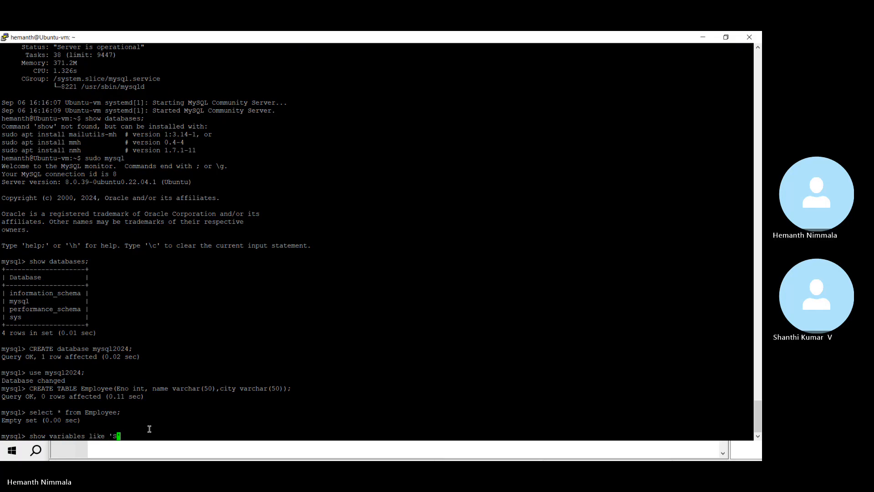
text(ecure)
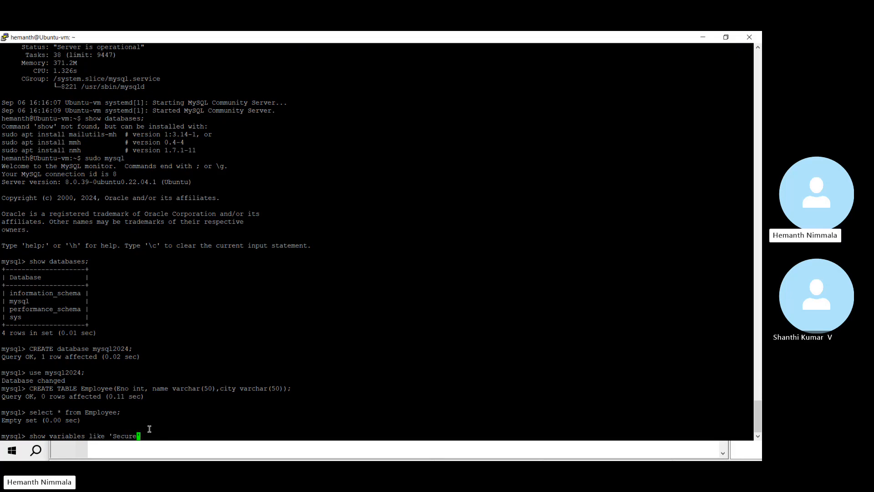
text(_file_priv';)
key(Return)
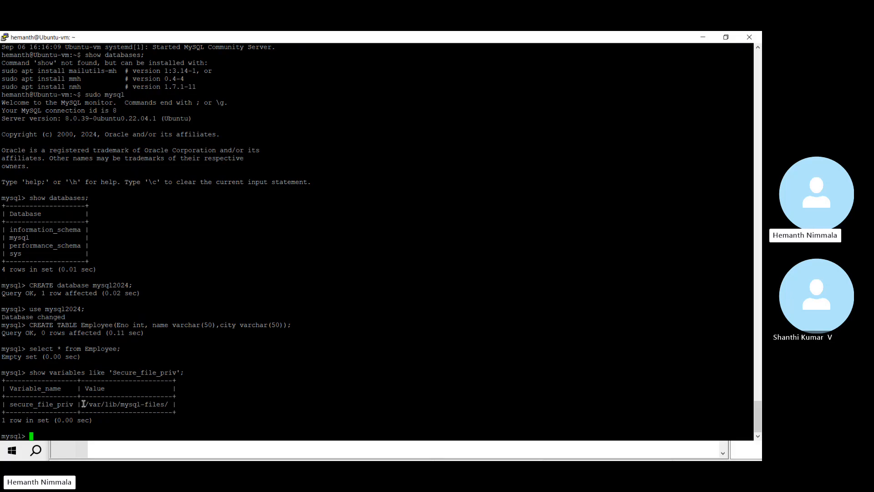
drag(85, 406, 166, 401)
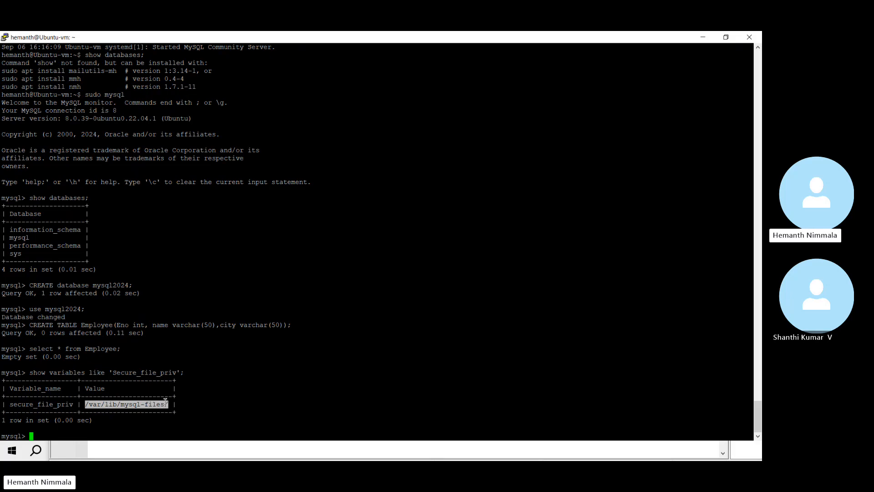
right_click(163, 400)
key(Return)
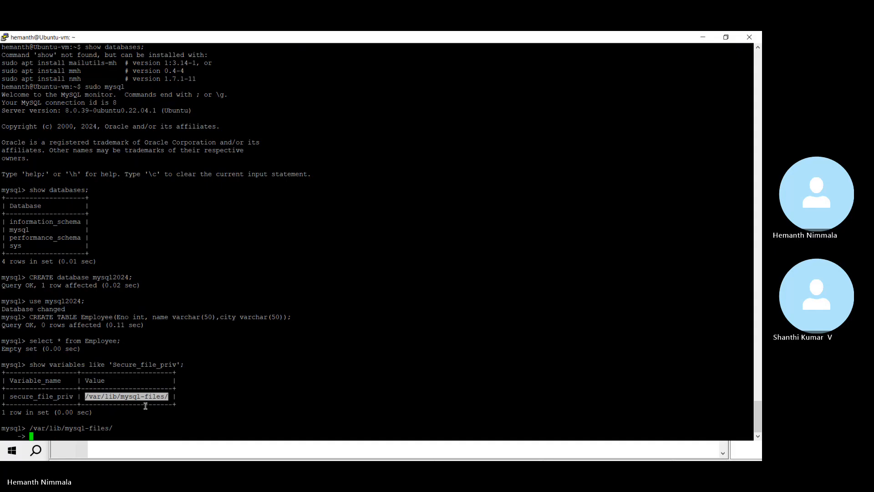
key(alt+Tab)
key(alt+Tab)
key(alt+Tab)
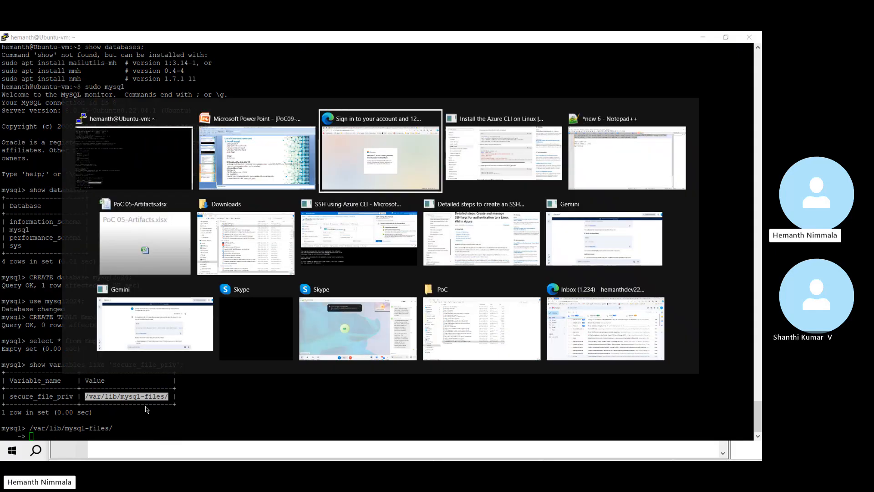
key(alt+Tab)
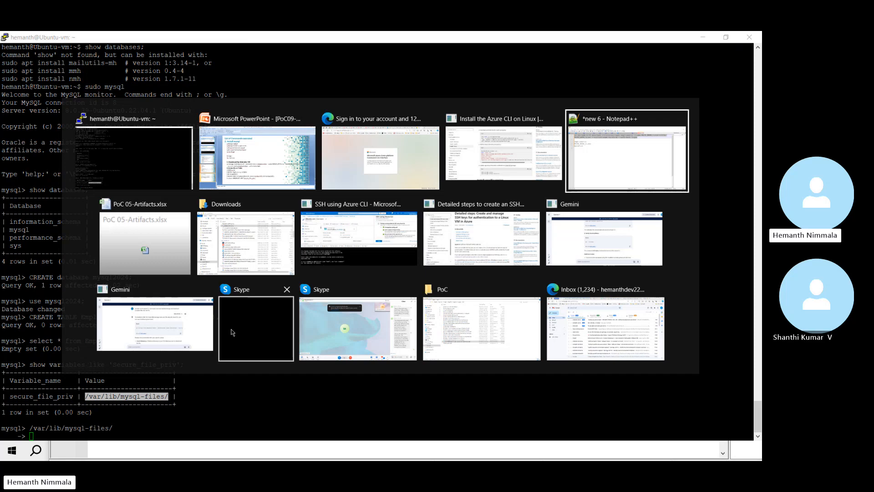
Step: Paste /var/lib/mysql-files/ into cell C10 beside Database in PoC 05-Artifacts.xlsx
click(131, 233)
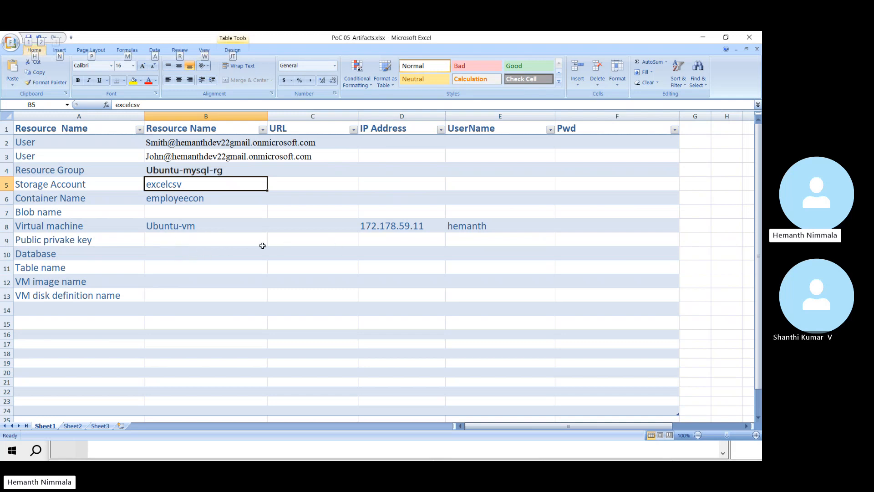
click(240, 265)
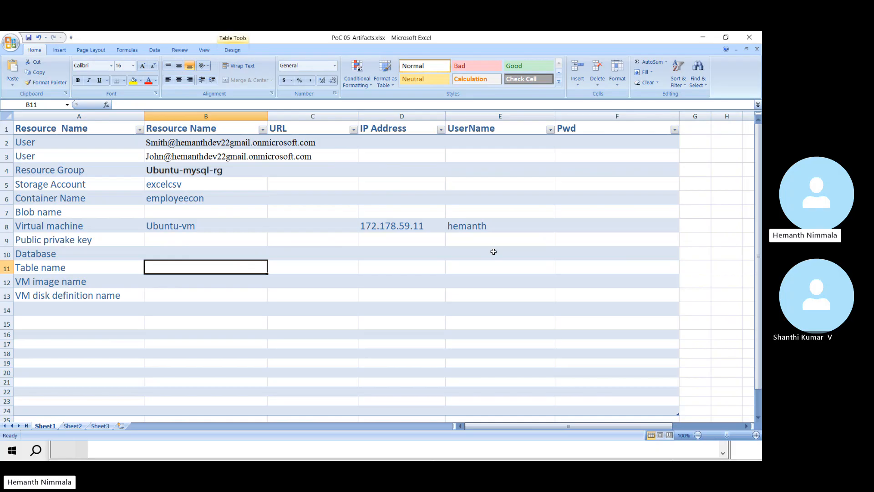
click(289, 256)
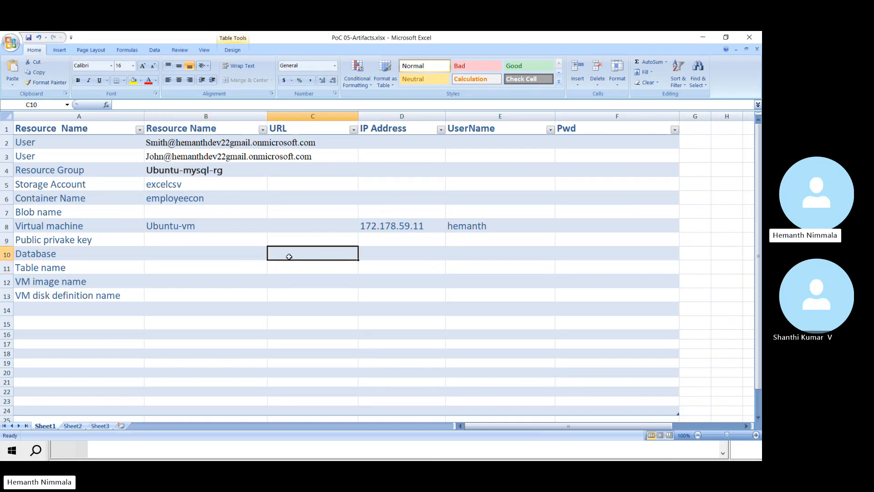
text(/var/lib/mysql-files/)
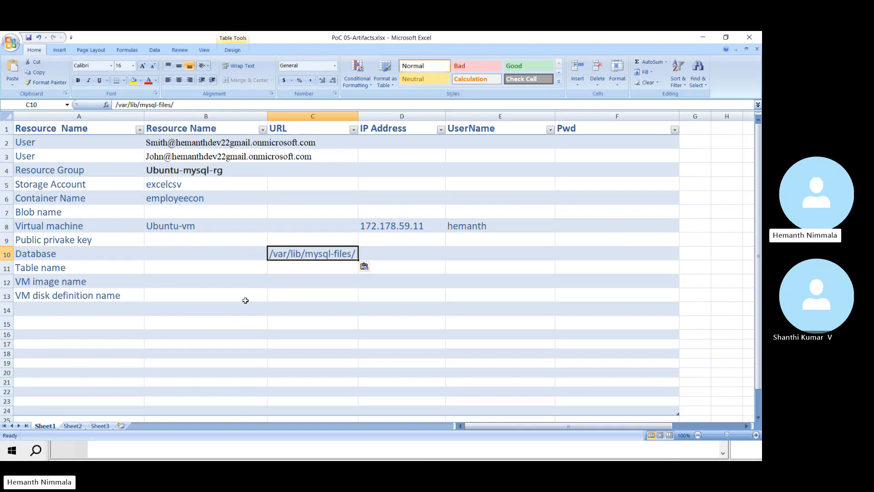
key(alt+Tab)
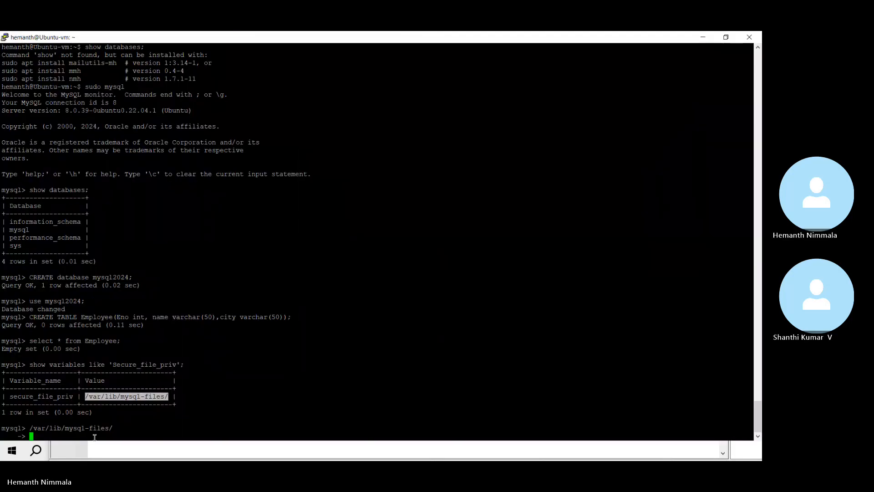
Step: Suspend the MySQL client, then list the home folder's files and print its path
click(92, 436)
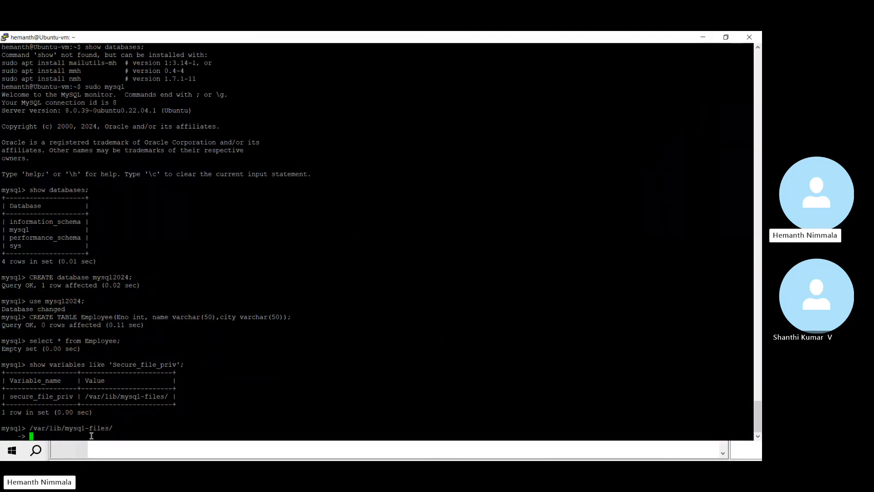
key(ctrl+c)
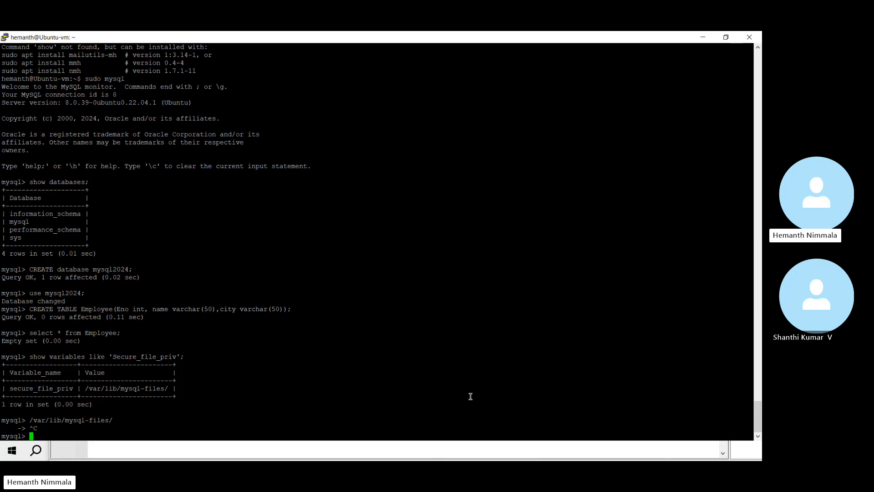
key(ctrl+z)
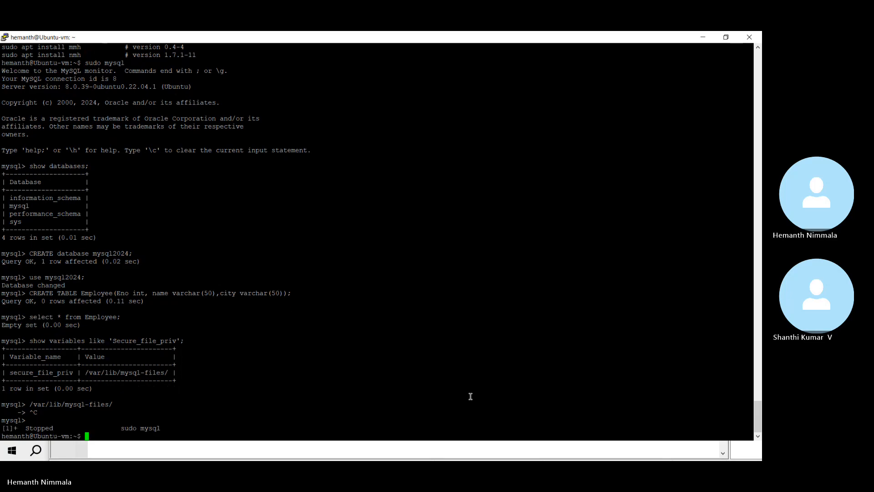
text(ls)
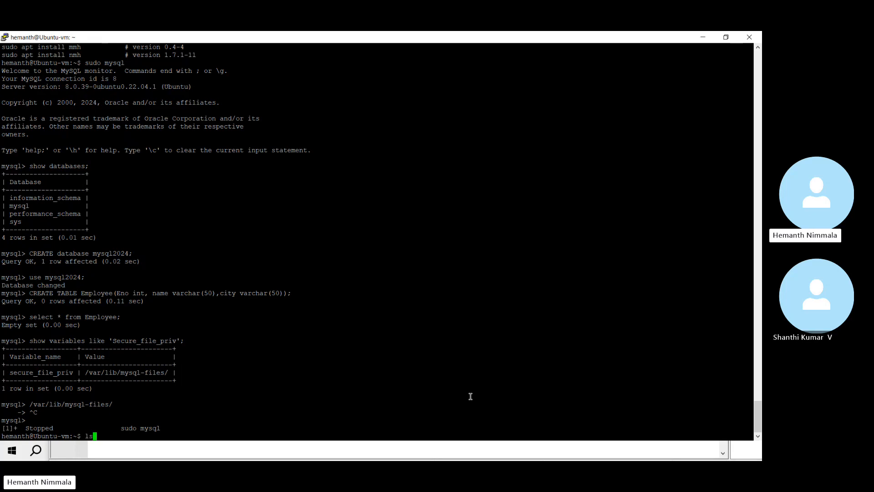
key(Return)
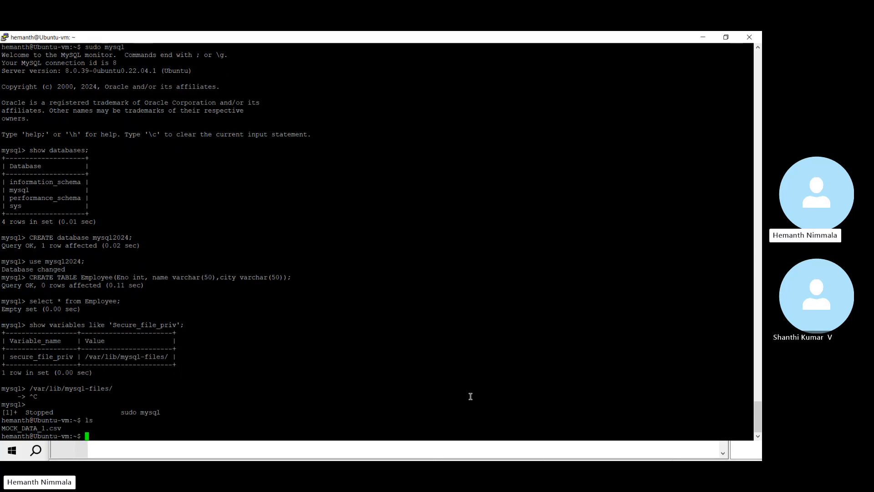
text(pwd)
key(Return)
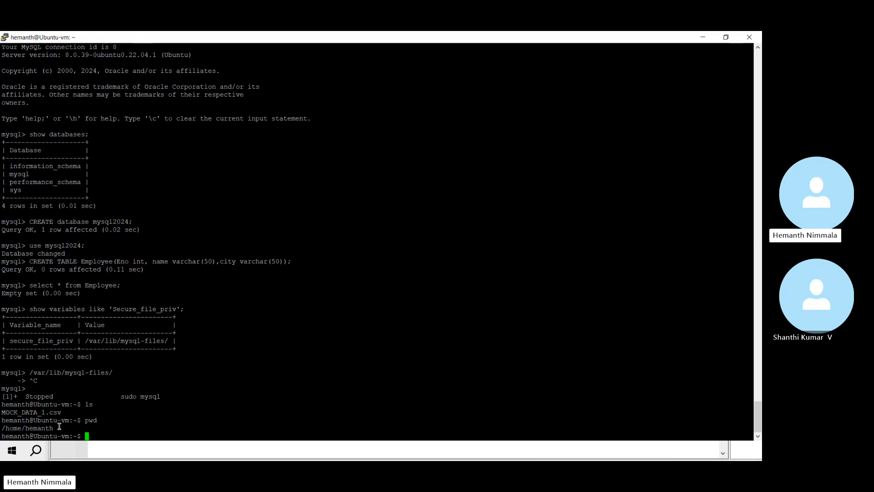
Step: Copy the /var/lib/mysql-files/ path again and begin a 'sudo mv' command at the shell
drag(59, 426, 43, 428)
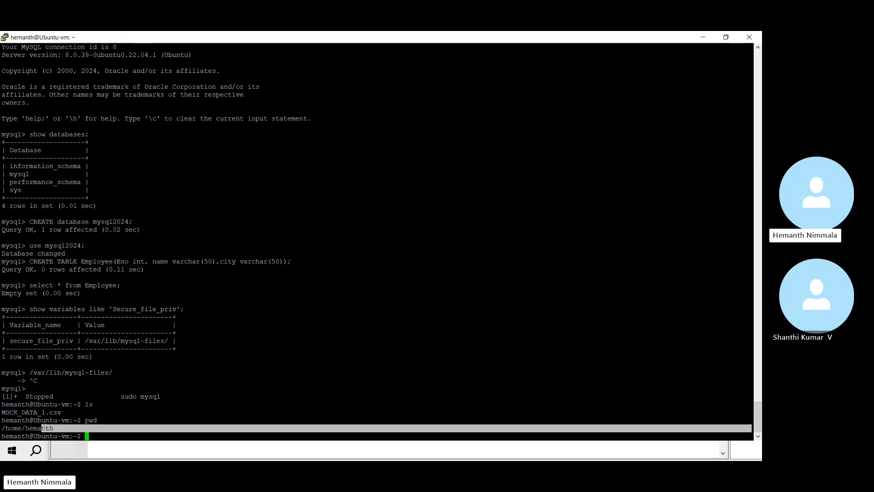
click(49, 427)
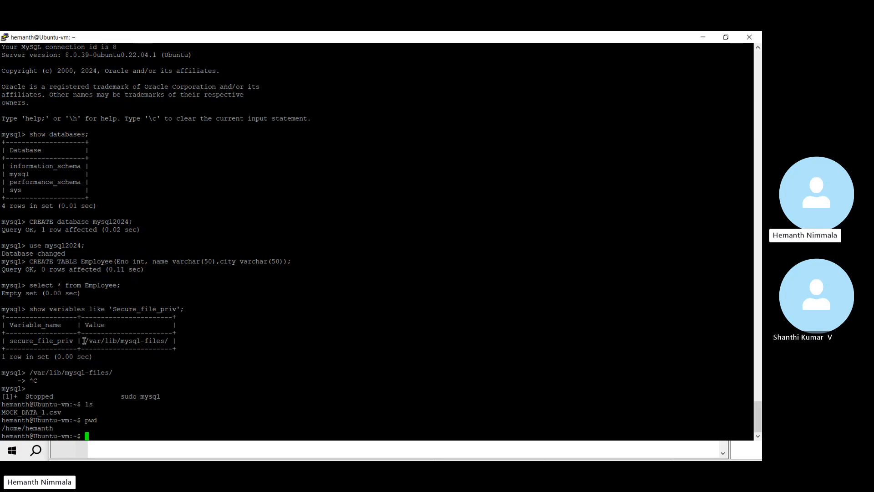
drag(84, 340, 168, 341)
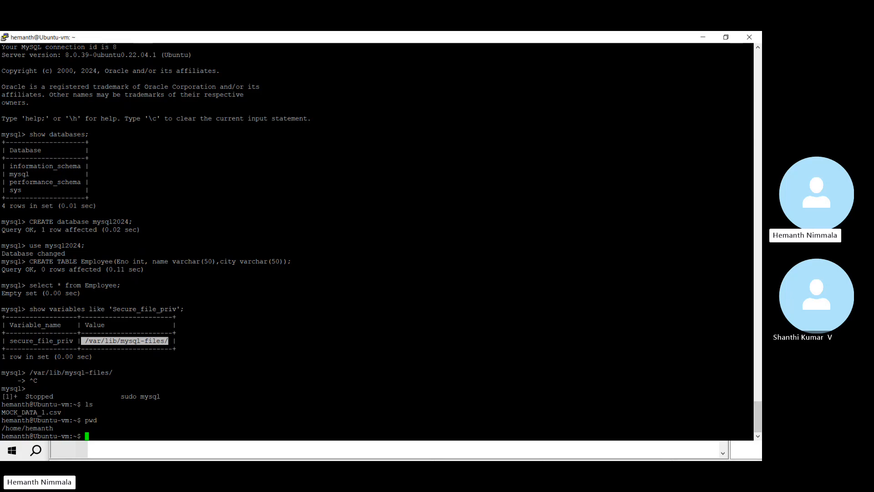
key(alt+Tab)
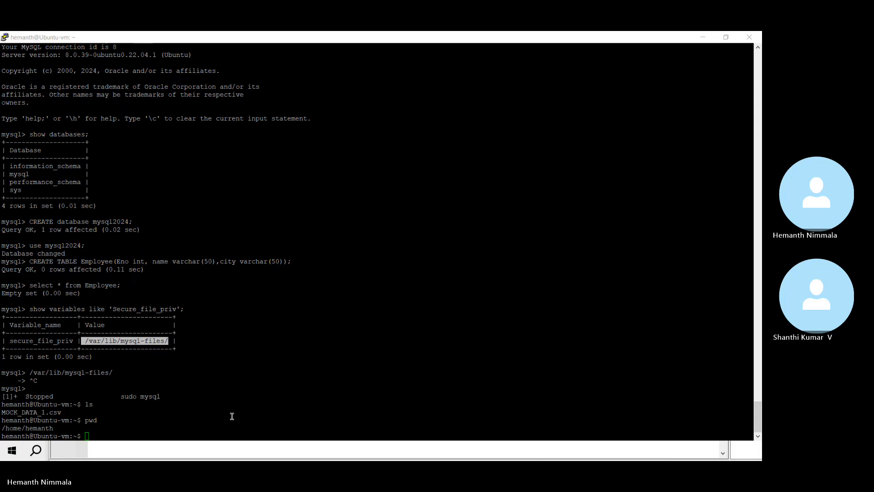
click(205, 431)
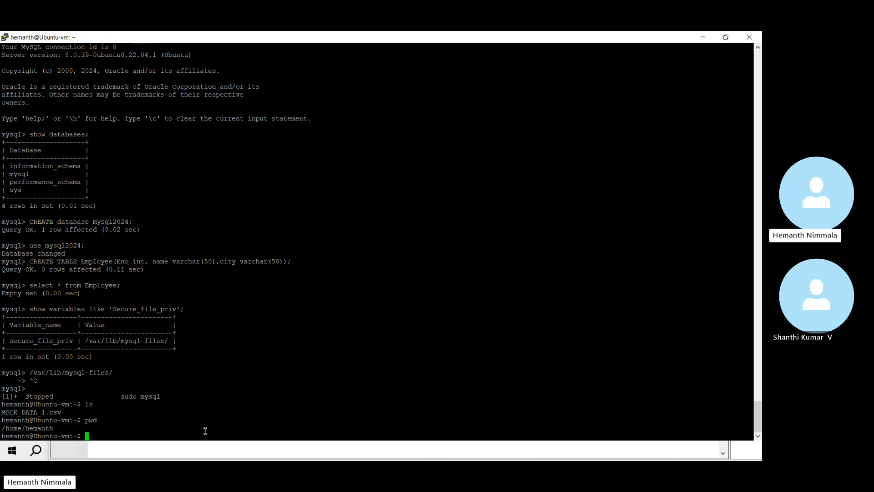
text(sudo mv)
Step: Bring up the Notepad++ 'new 6' notes with the caret after MOCK_DATA_1.csv on line 4
key(alt+Tab)
key(alt+Tab)
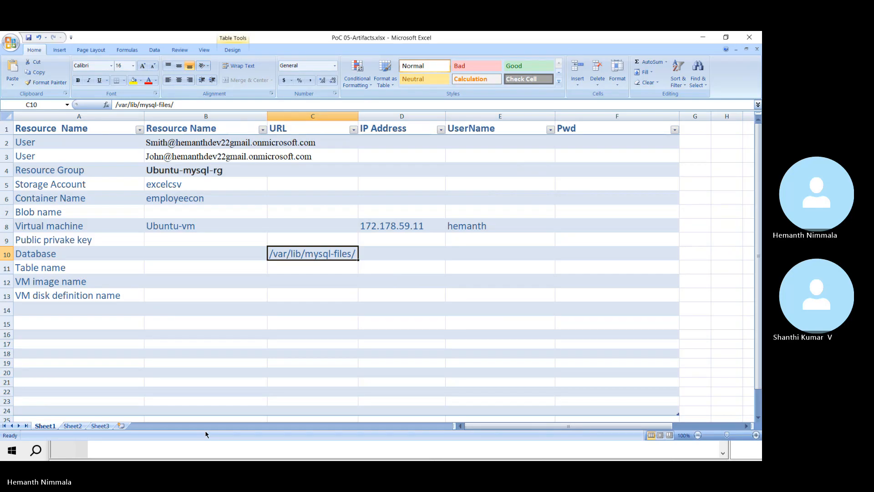
key(alt+Tab)
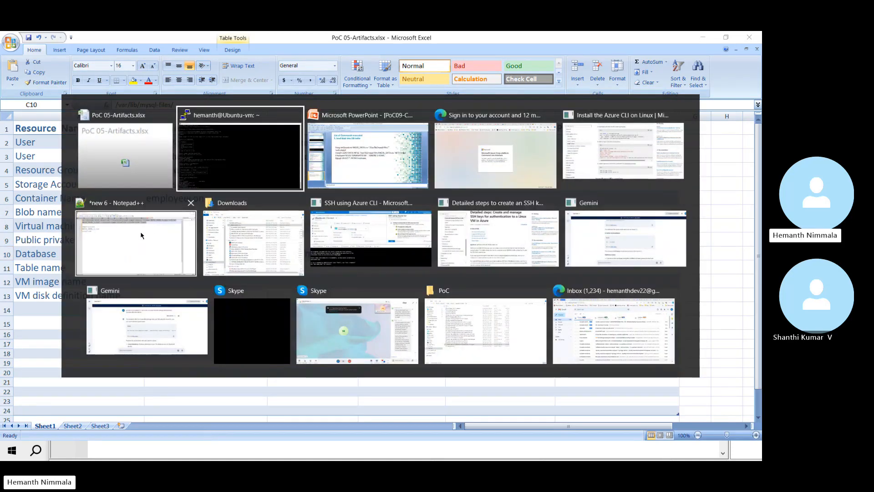
click(145, 208)
click(219, 175)
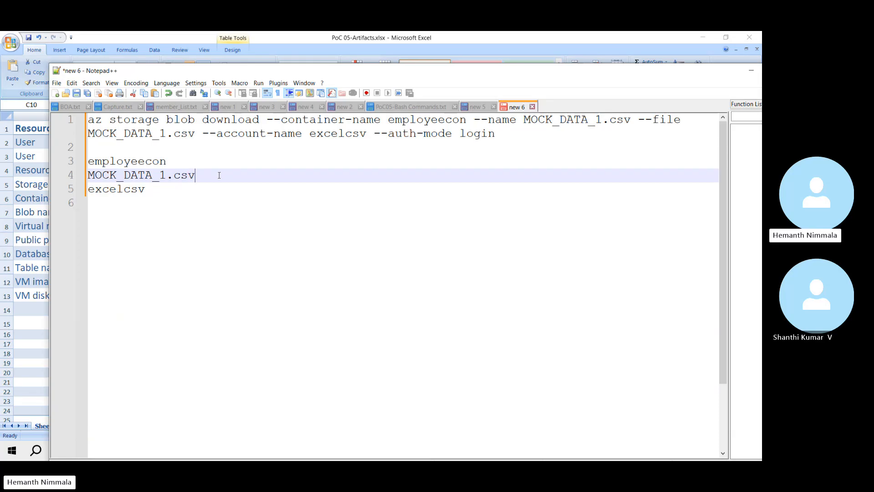
Step: Add MOCK_DATA_1.csv after 'sudo mv' and open a quote for the destination
key(shift+Home)
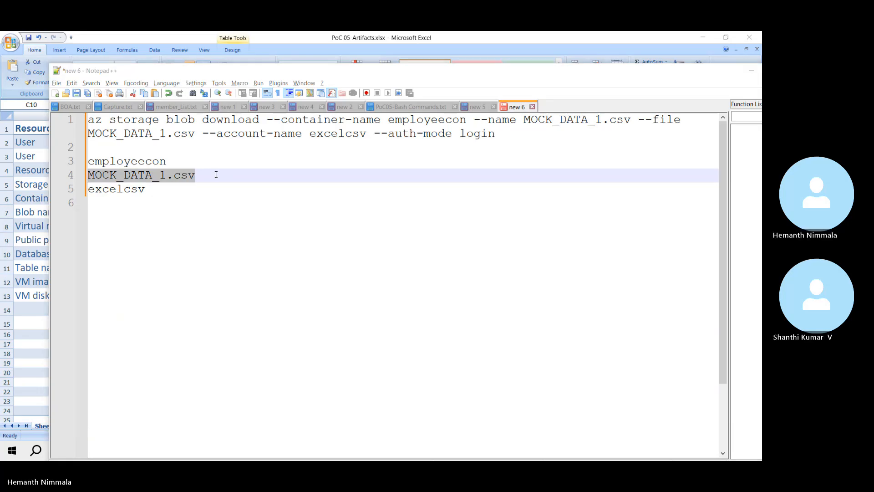
key(alt+Tab)
key(alt+Tab)
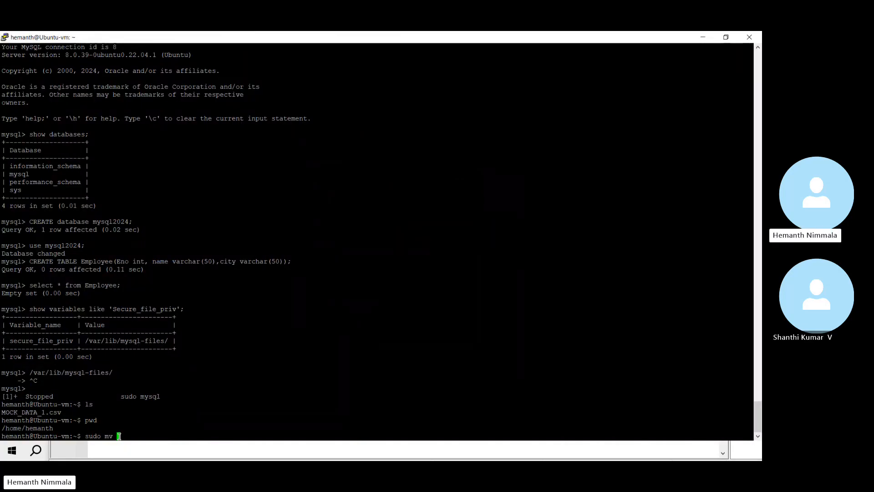
right_click(119, 435)
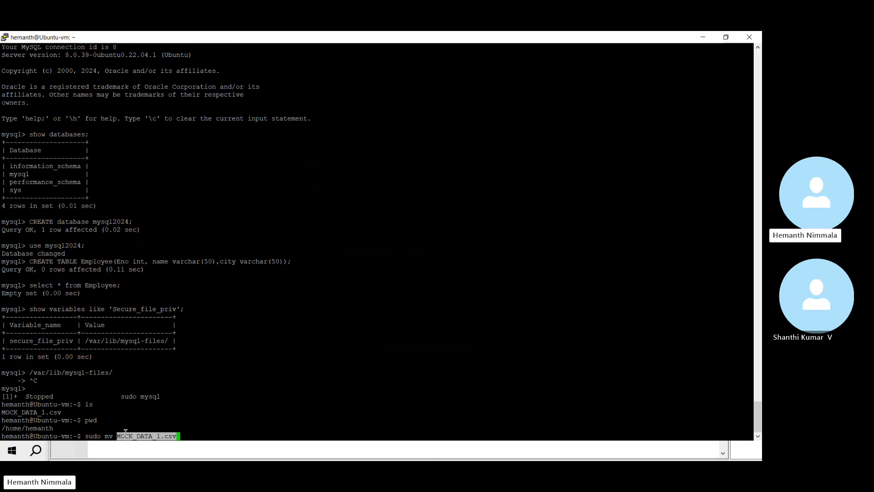
key(Right)
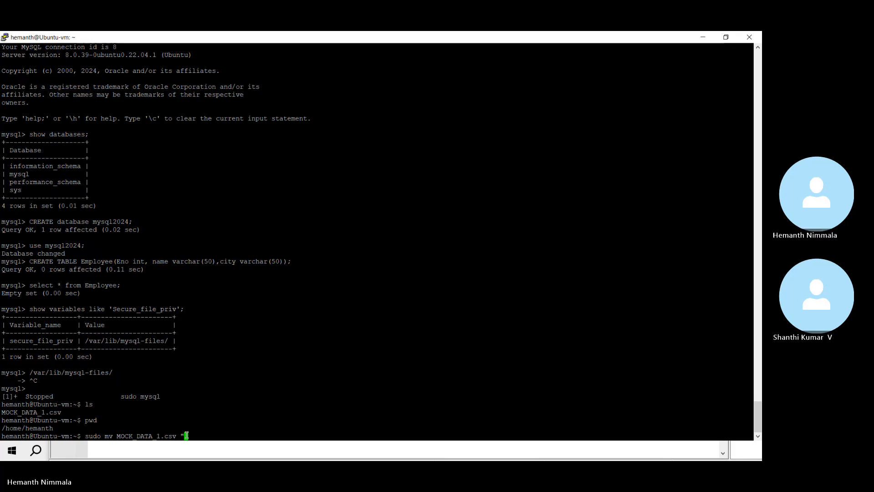
text(")
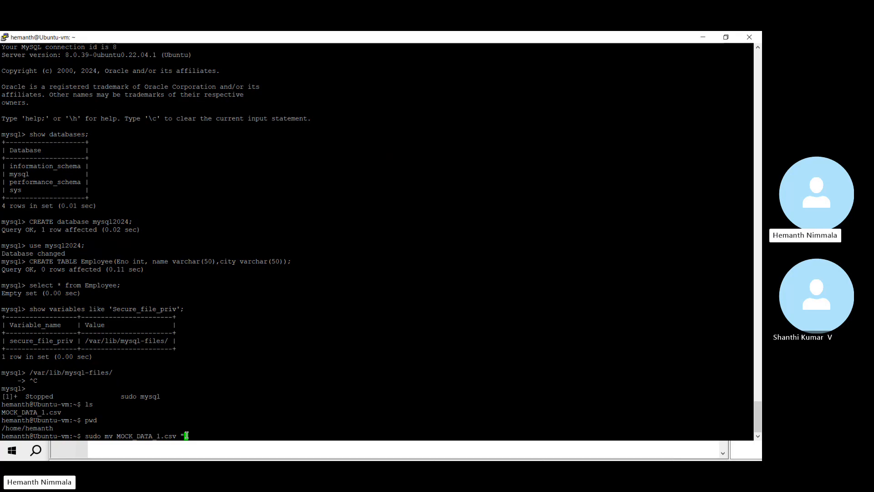
right_click(186, 436)
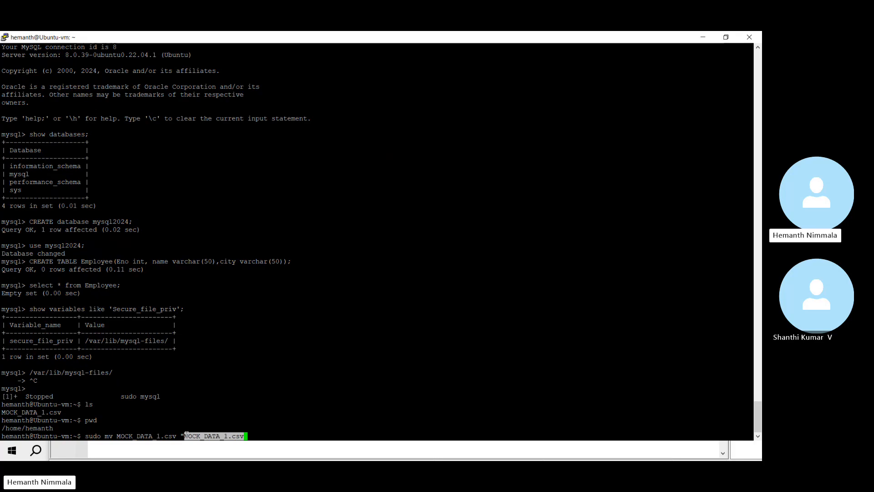
key(BackSpace)
key(BackSpace)
key(BackSpace)
key(BackSpace)
key(BackSpace)
key(BackSpace)
key(BackSpace)
key(BackSpace)
key(BackSpace)
key(BackSpace)
key(BackSpace)
key(BackSpace)
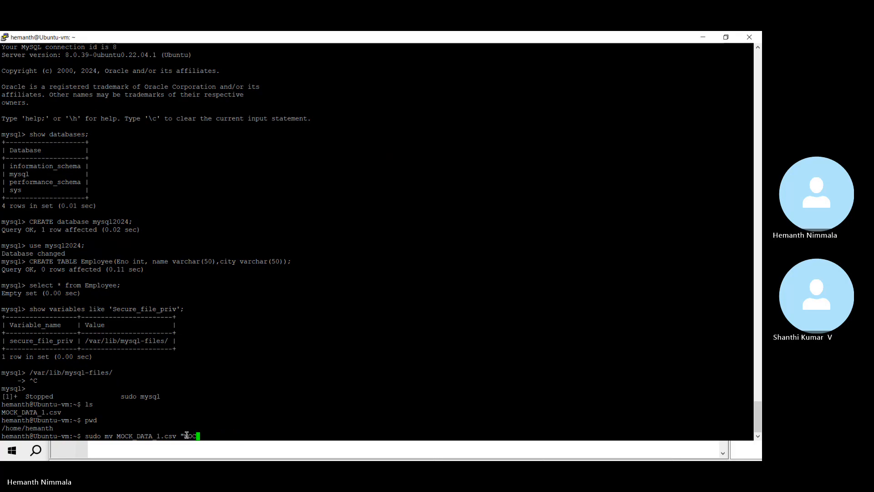
key(BackSpace)
key(BackSpace)
key(BackSpace)
Step: Paste /var/lib/mysql-files/ from Excel as the quoted destination, run the move, and type 'sudo mysql'
key(alt+Tab)
key(alt+Tab)
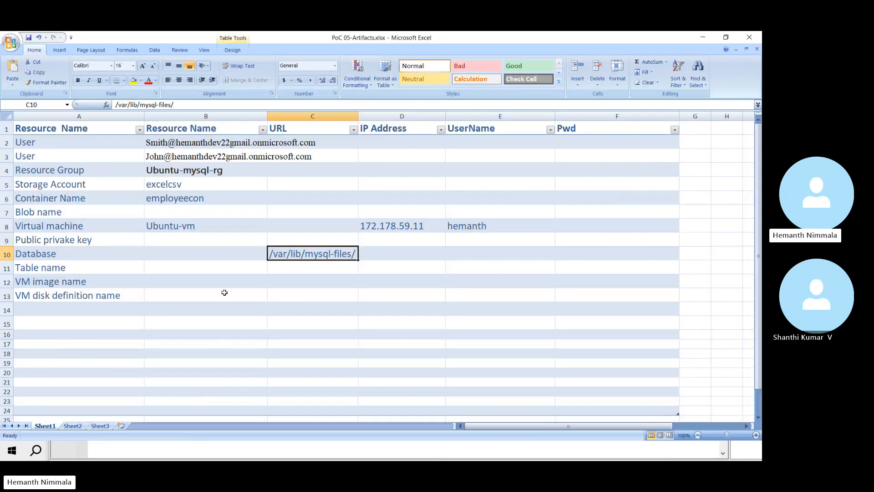
click(314, 254)
key(ctrl+c)
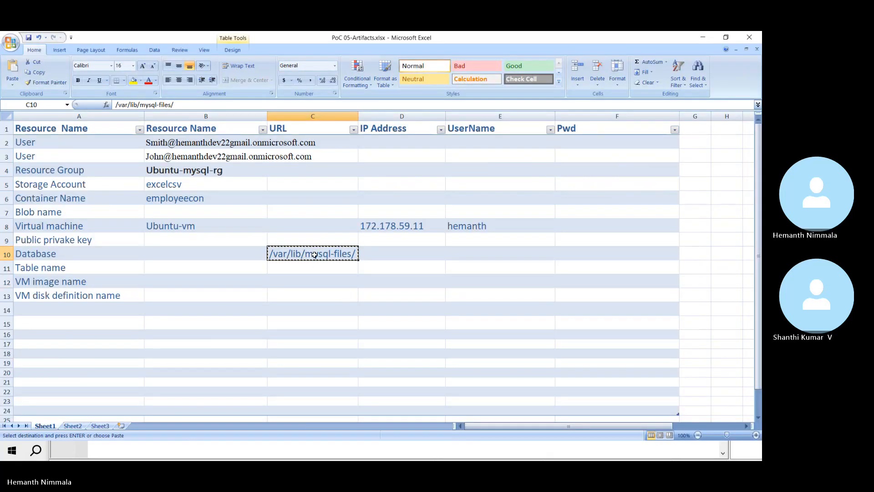
key(alt+Tab)
key(alt+Tab)
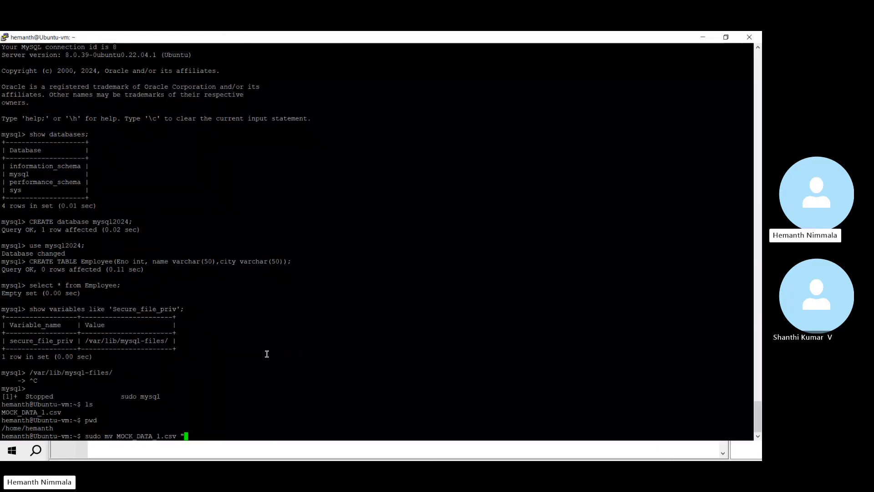
right_click(195, 435)
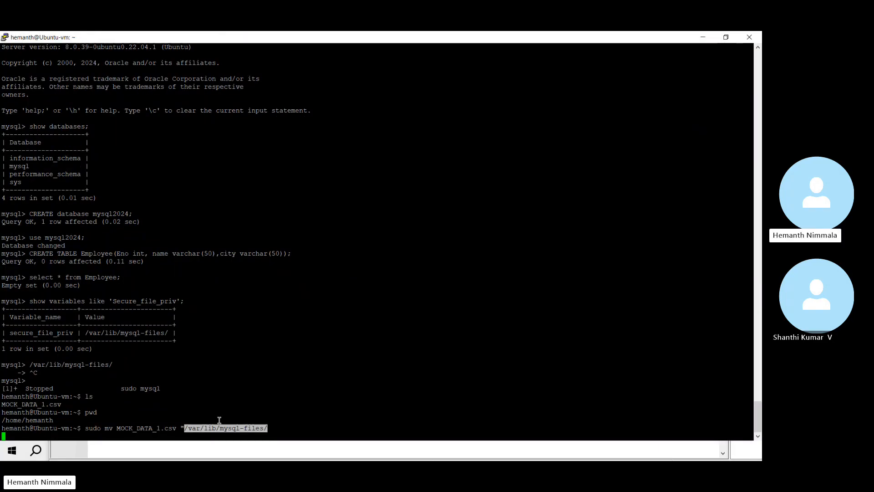
text(")
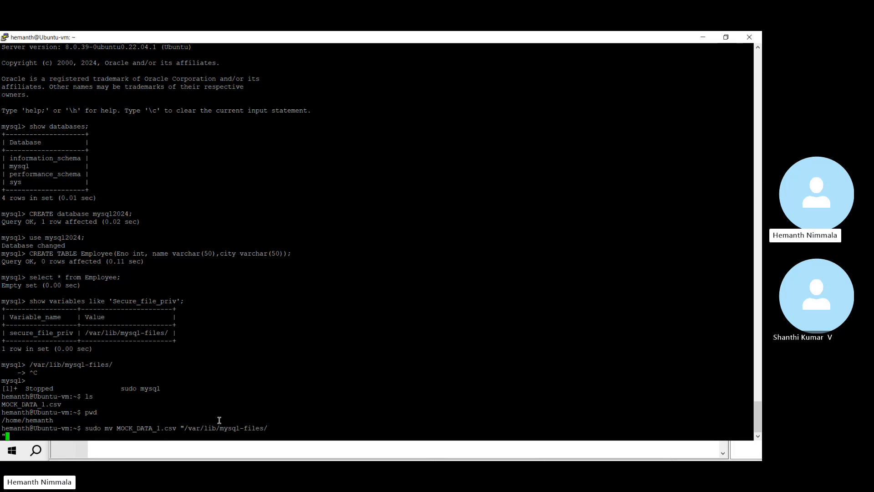
key(Return)
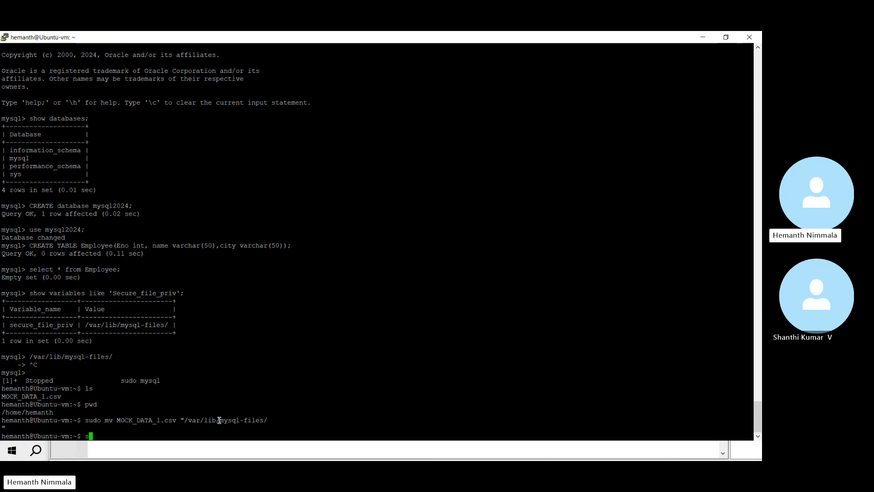
text(sudo mysql)
Step: Run 'sudo mysql' to get a fresh mysql> prompt for the import
key(Return)
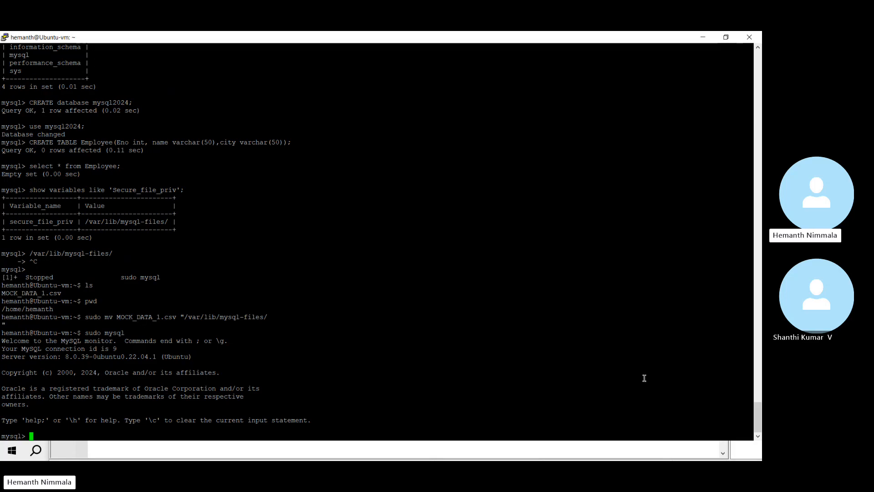
key(alt+Tab)
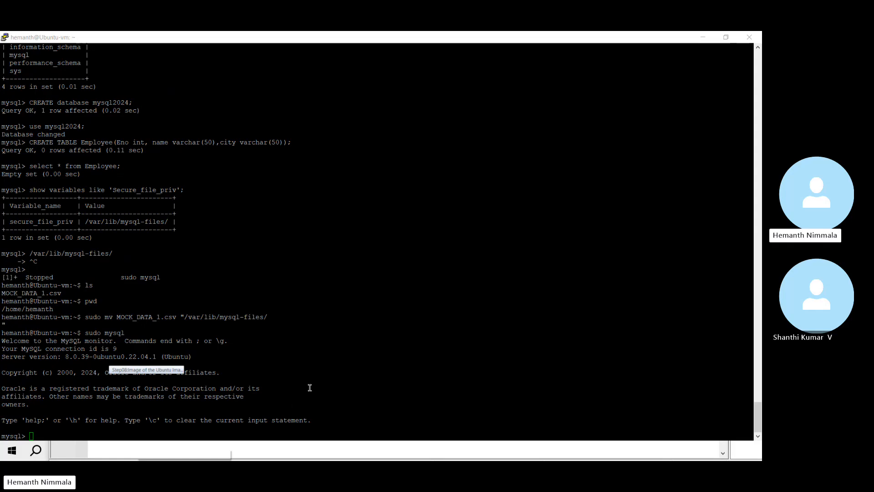
key(alt+Tab)
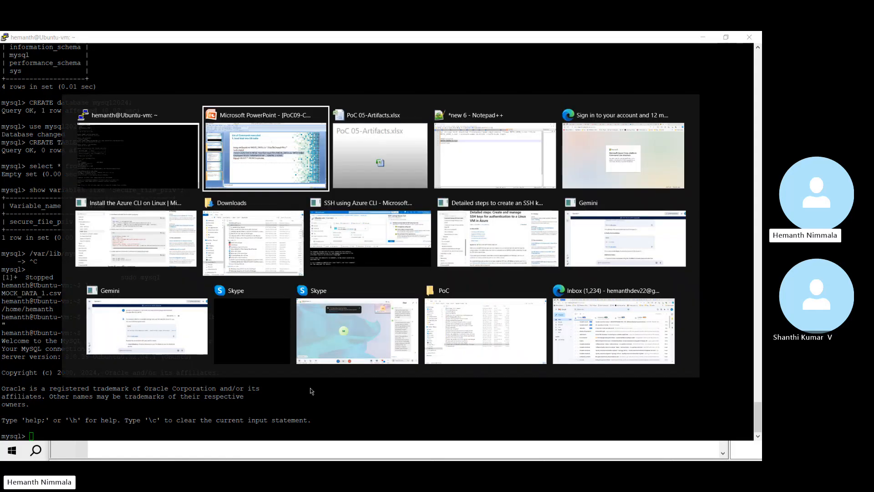
Step: Paste the saved LOAD DATA INFILE command onto a new line in the Notepad++ notes
key(alt+Tab)
key(alt+Tab)
click(232, 229)
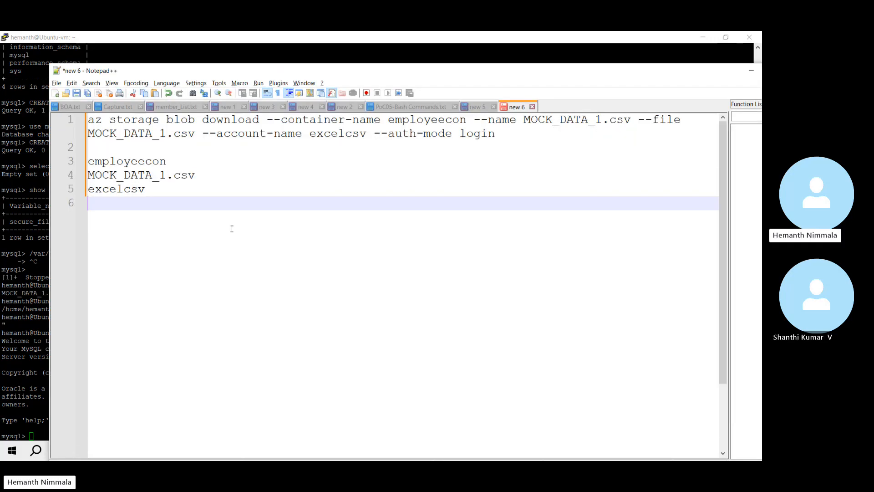
key(Return)
key(ctrl+v)
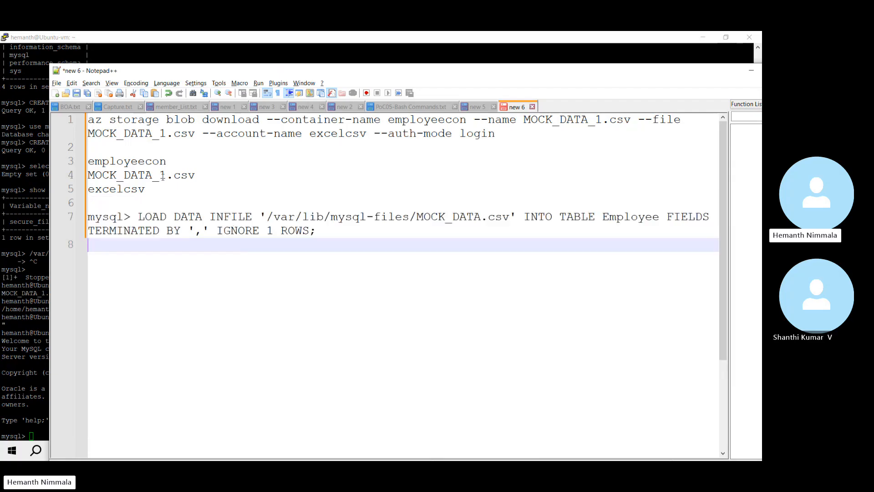
Step: Replace MOCK_DATA.csv in the command with MOCK_DATA_1.csv
click(203, 176)
key(shift+Home)
key(ctrl+c)
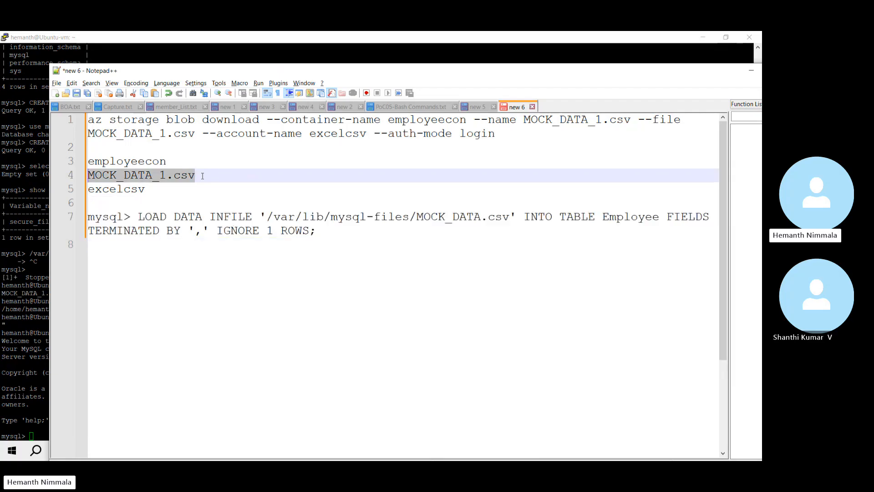
click(504, 217)
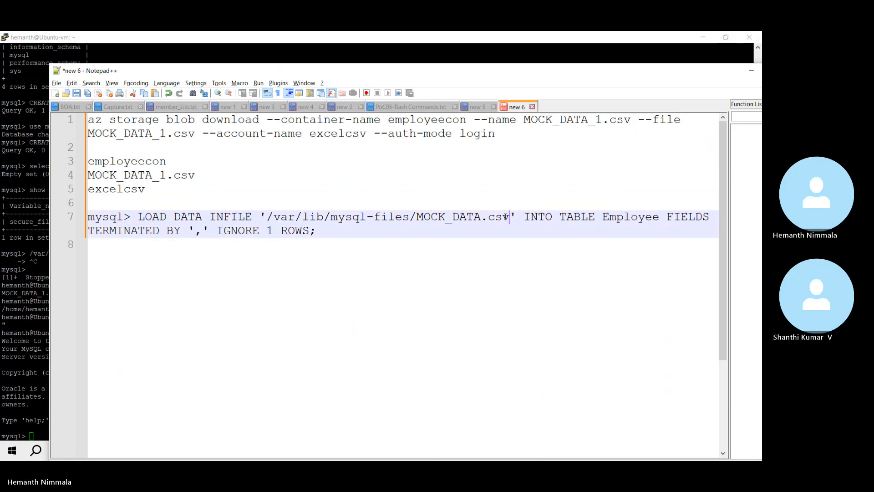
key(shift+Left)
key(shift+Left)
key(shift+Left)
key(shift+Left)
key(shift+Left)
key(shift+Left)
key(shift+Left)
key(shift+Left)
key(shift+Left)
key(shift+Left)
key(shift+Left)
key(shift+Left)
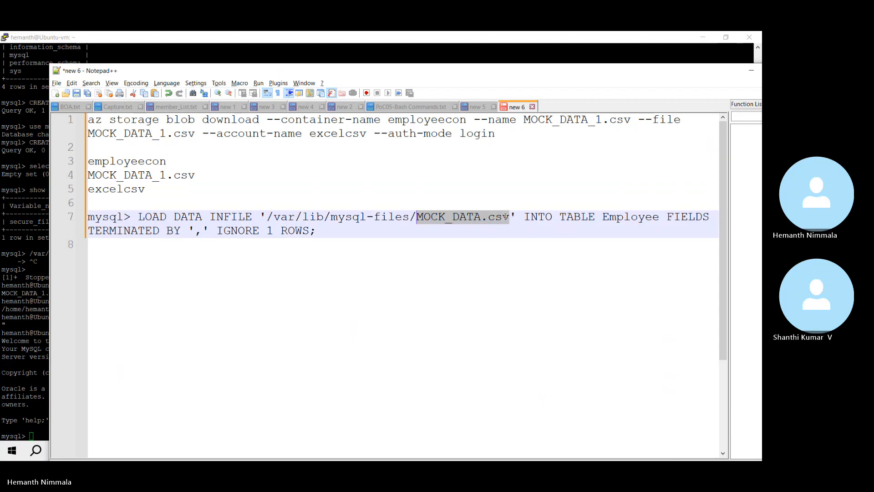
key(ctrl+v)
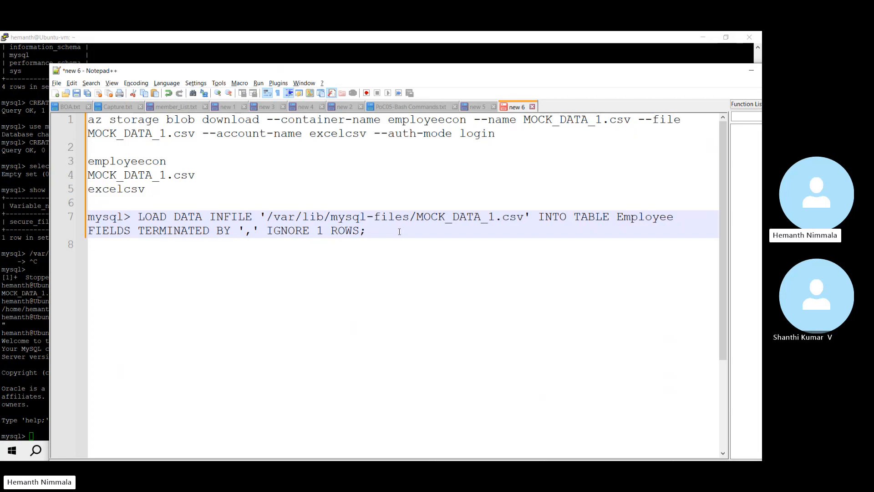
Step: Strip the mysql> prefix from line 7 and select the whole LOAD DATA command
click(142, 214)
key(shift+Home)
key(BackSpace)
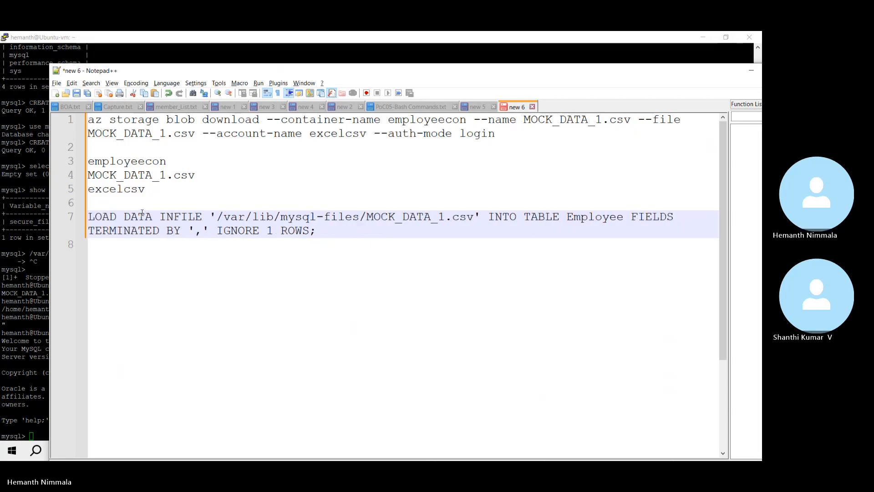
key(shift+End)
key(shift+End)
key(ctrl+c)
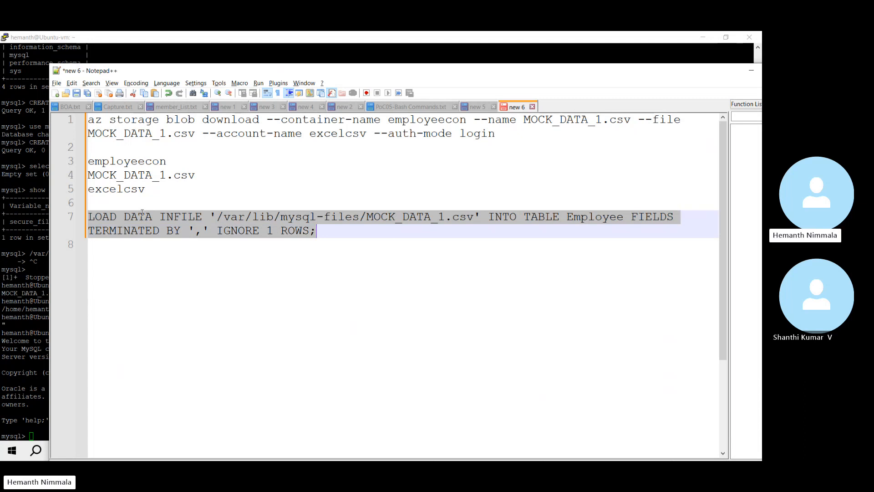
key(alt+Tab)
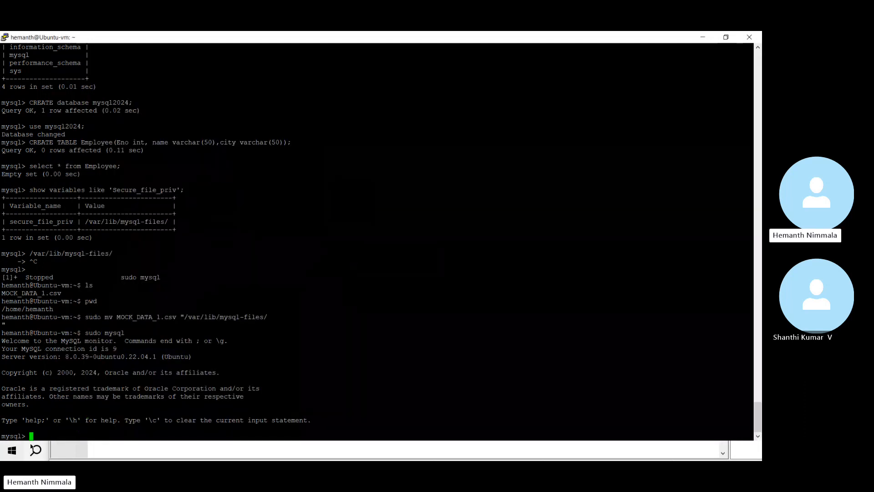
Step: Run the LOAD DATA import, then select the database with 'use mysql2024;'
right_click(33, 436)
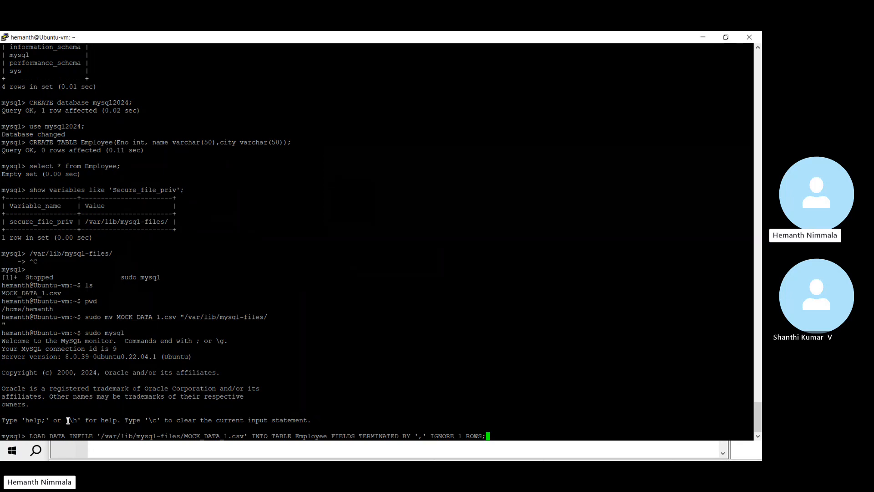
key(Return)
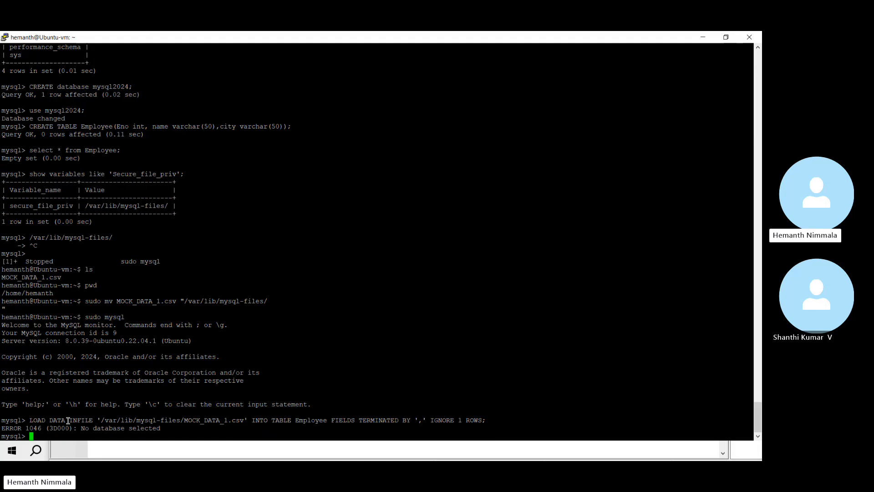
text(use mysql2024;)
key(Return)
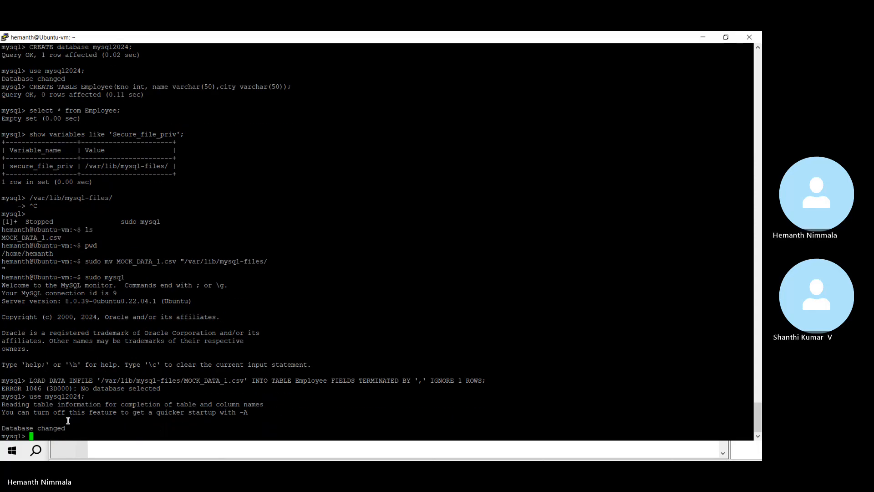
Step: Rerun the LOAD DATA command, which fails with ERROR 13, then suspend MySQL
key(Up)
key(Up)
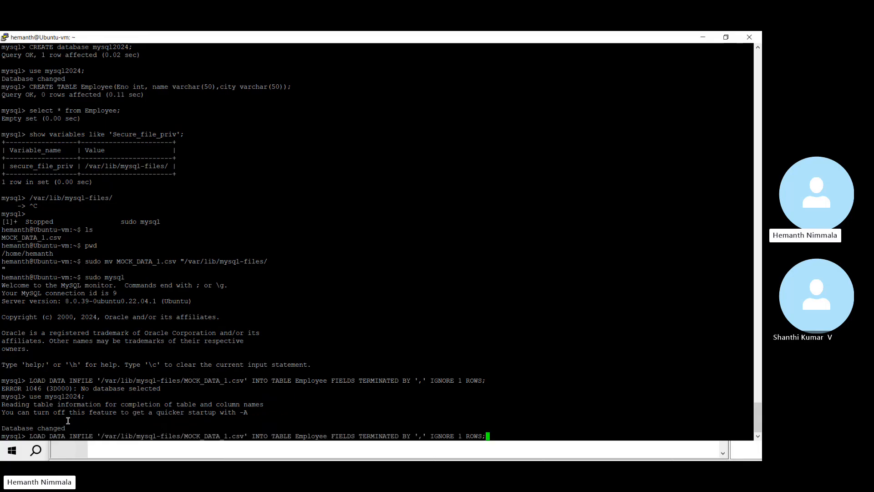
key(Return)
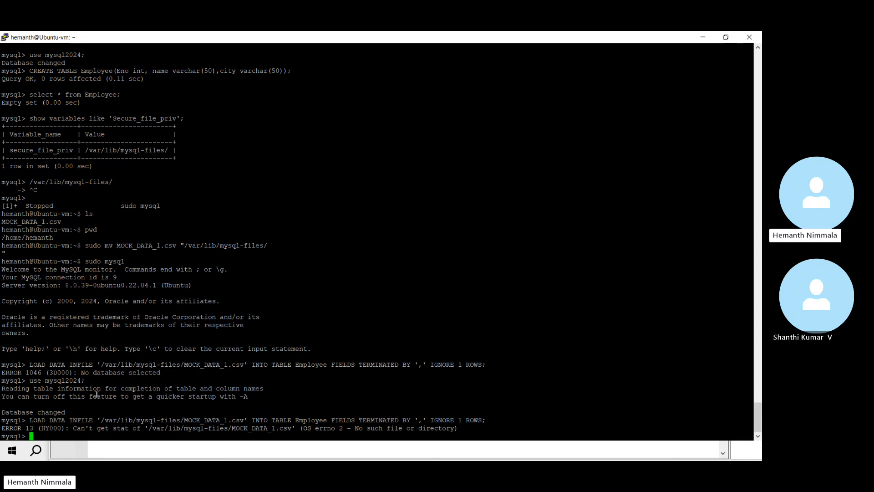
key(ctrl+z)
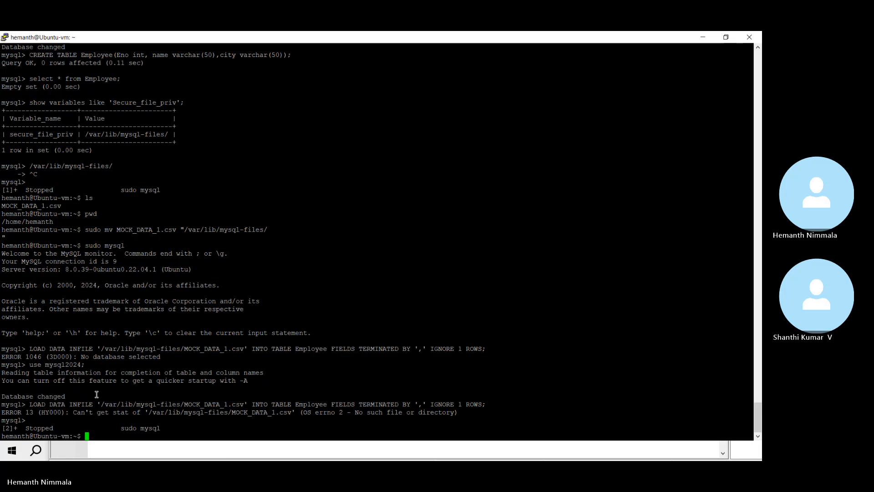
Step: Rerun the sudo mv for MOCK_DATA_1.csv with a fixed closing quote (cannot stat), then list the home folder
key(Up)
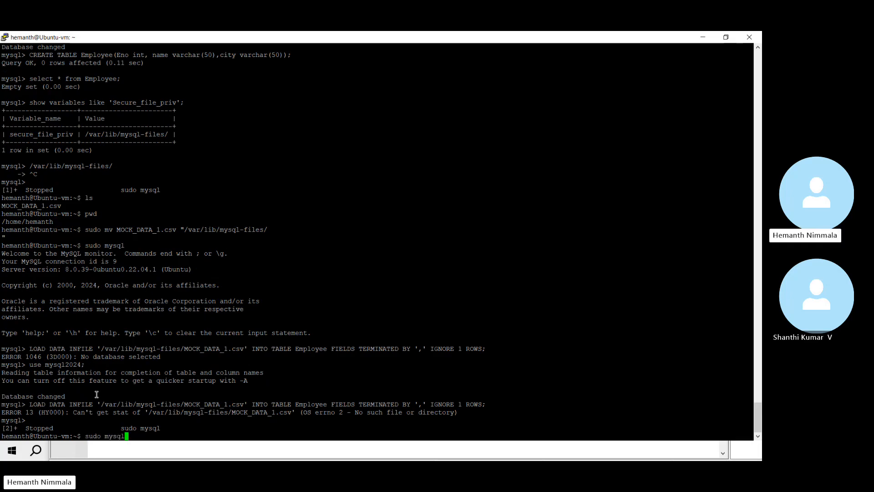
key(Up)
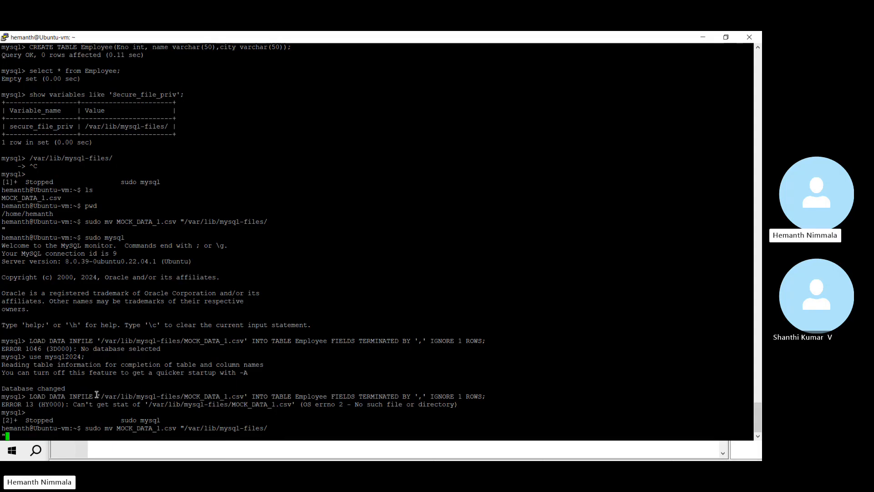
key(BackSpace)
key(BackSpace)
text(")
key(Return)
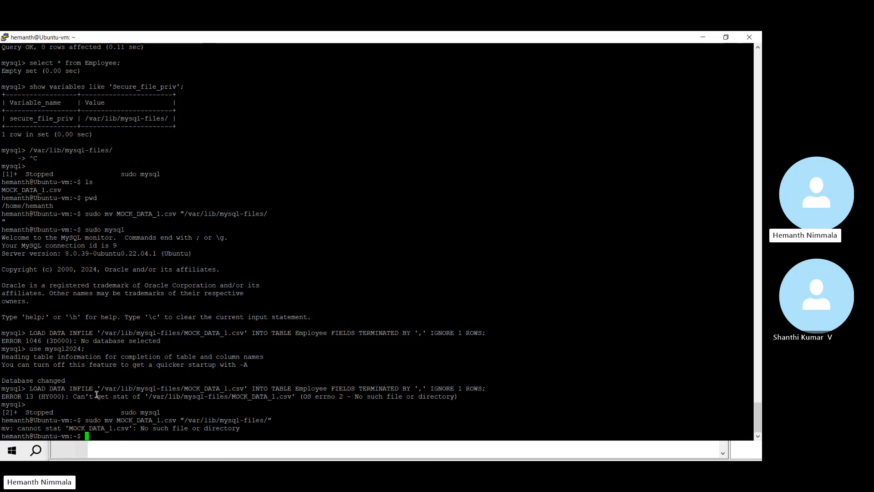
text(ls)
key(Return)
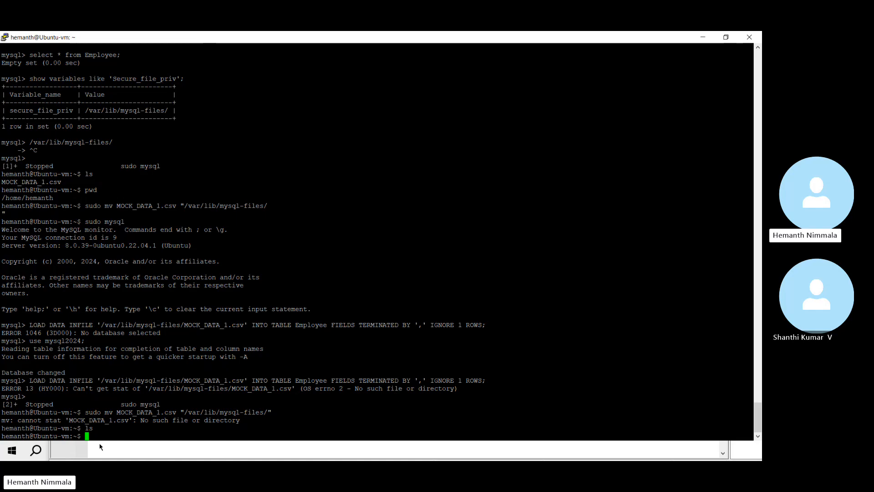
Step: Confirm with pwd that the working directory is /home/hemanth
text(pwd)
key(Return)
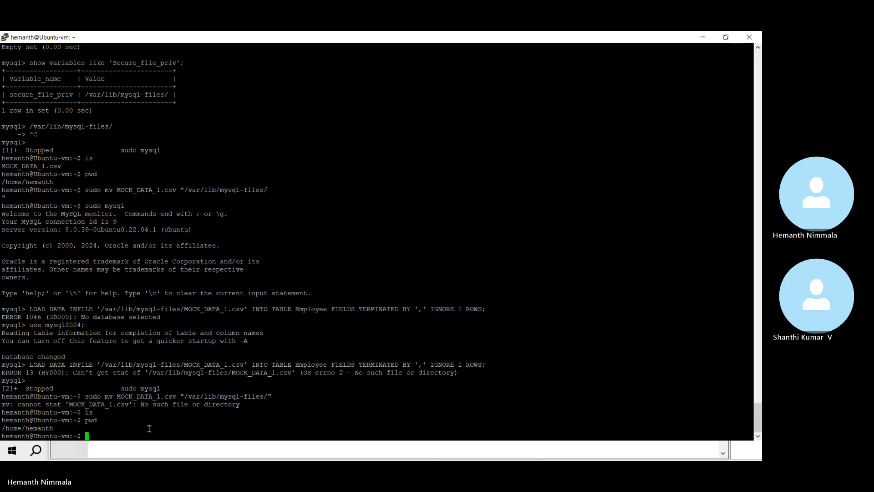
text(ls)
key(BackSpace)
key(BackSpace)
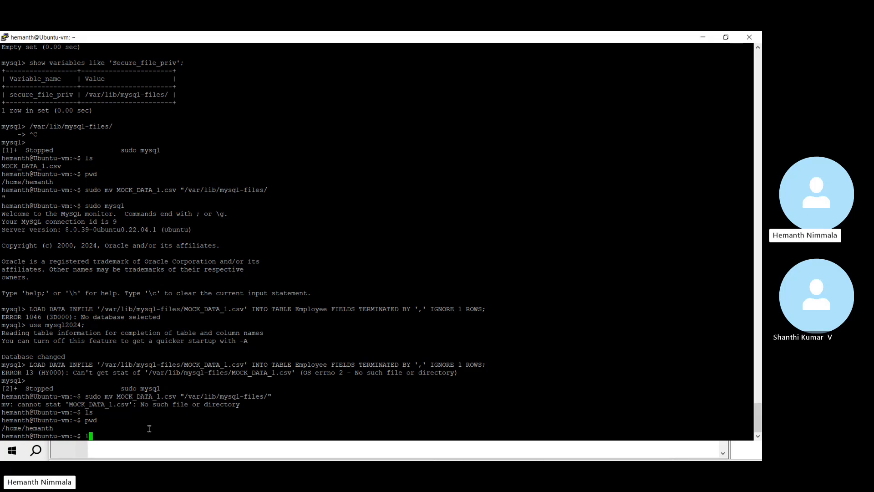
Step: Start a fresh MySQL session as root with sudo mysql and bring the Notepad++ notes forward
text(my)
key(Home)
text(sudo)
key(End)
text(sql)
key(Return)
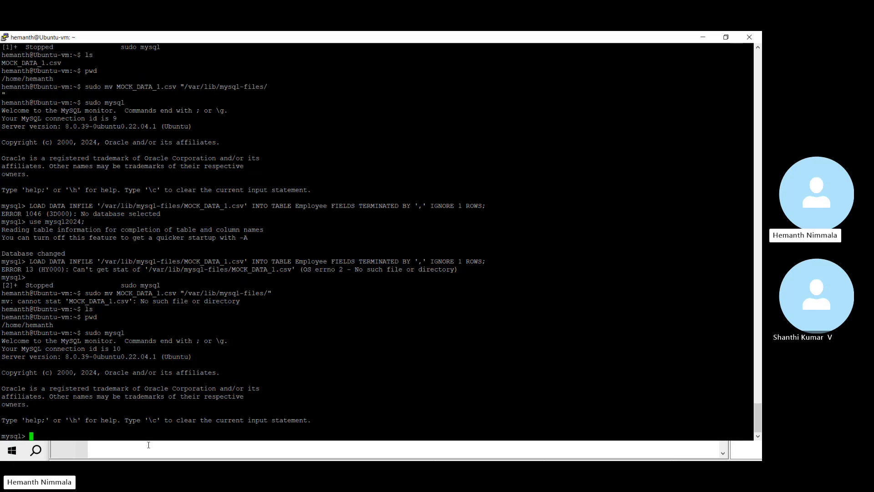
key(alt+Tab)
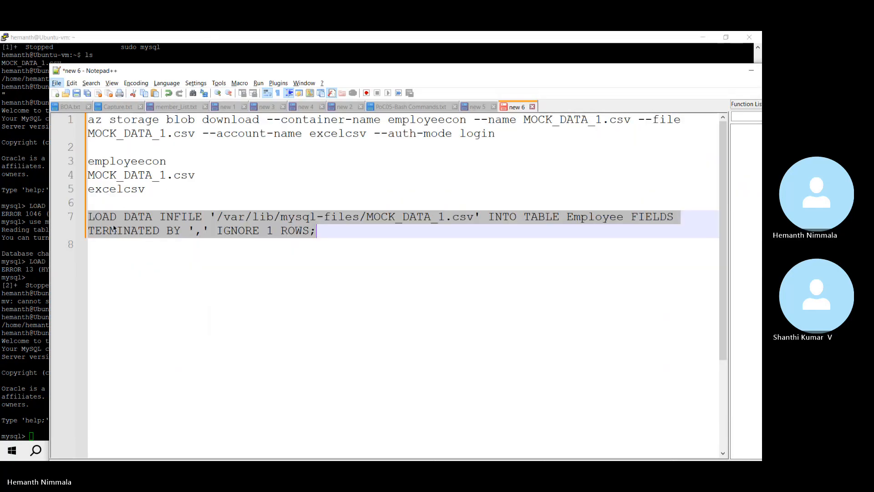
click(112, 218)
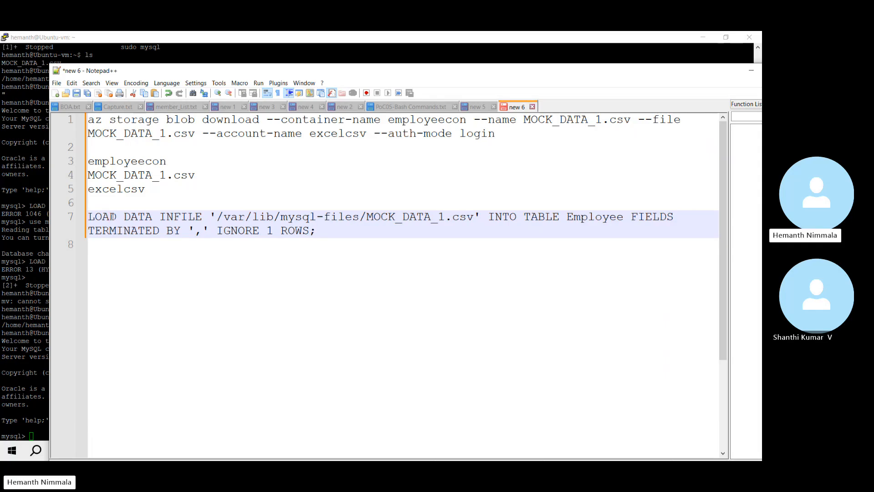
Step: Prefix the LOAD DATA INFILE command on line 7 with SUDO, select the line, and return to PuTTY
text(s)
key(BackSpace)
key(Caps_Lock)
text(DU)
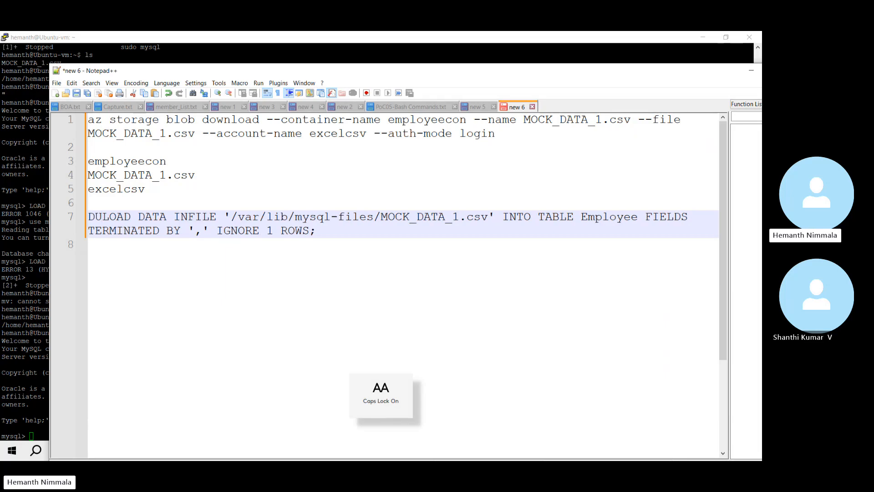
key(BackSpace)
key(BackSpace)
text(SUDO)
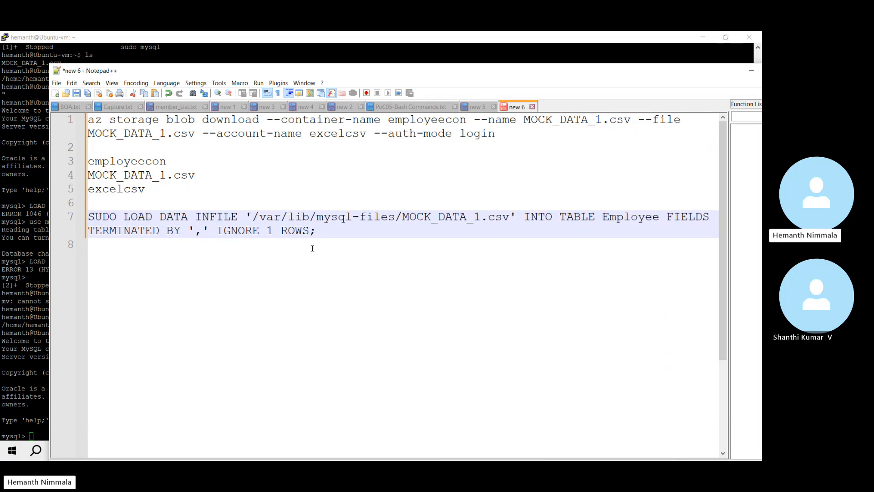
key(shift+Up)
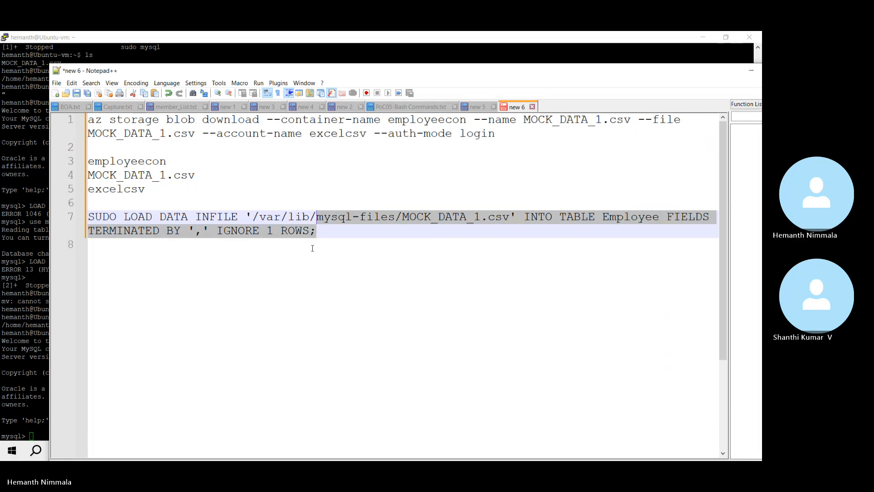
key(shift+Home)
key(ctrl+c)
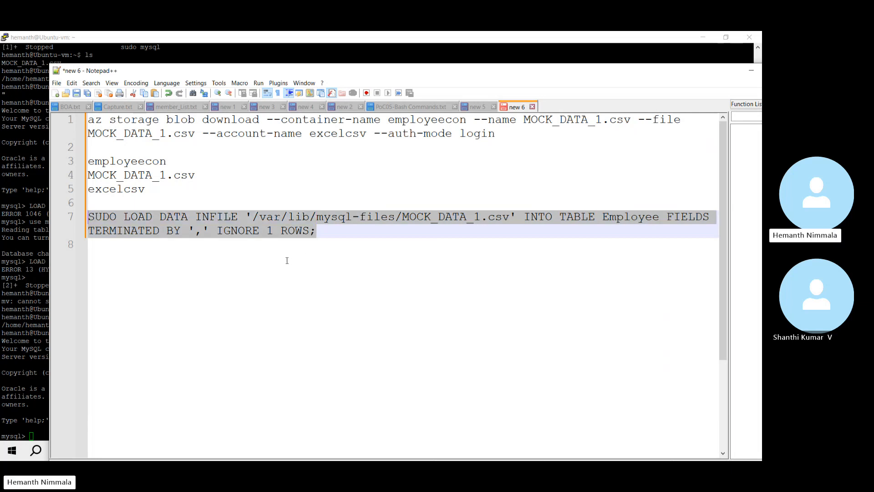
click(45, 434)
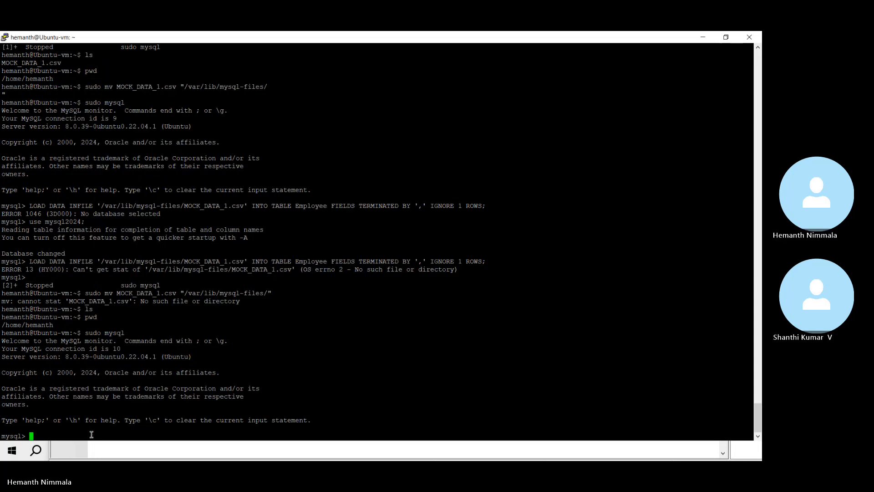
Step: Run the pasted SUDO LOAD DATA command (ERROR 1064), then rerun it with SUDO removed
right_click(45, 434)
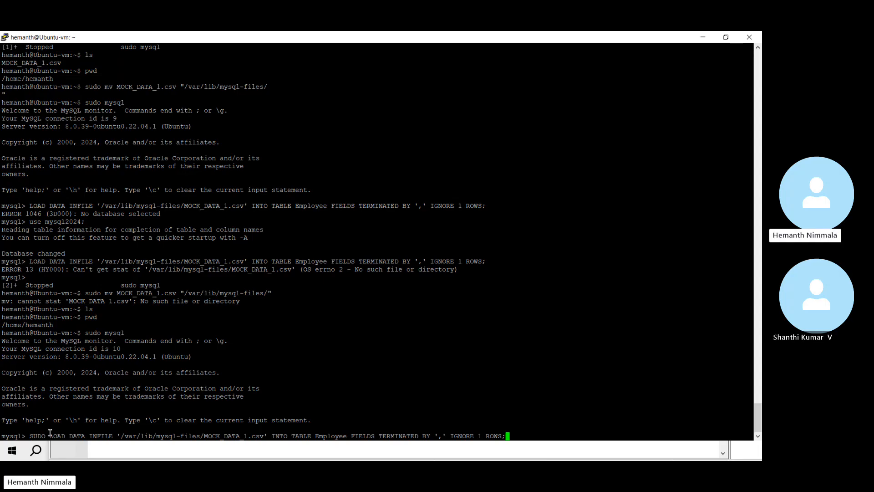
key(Return)
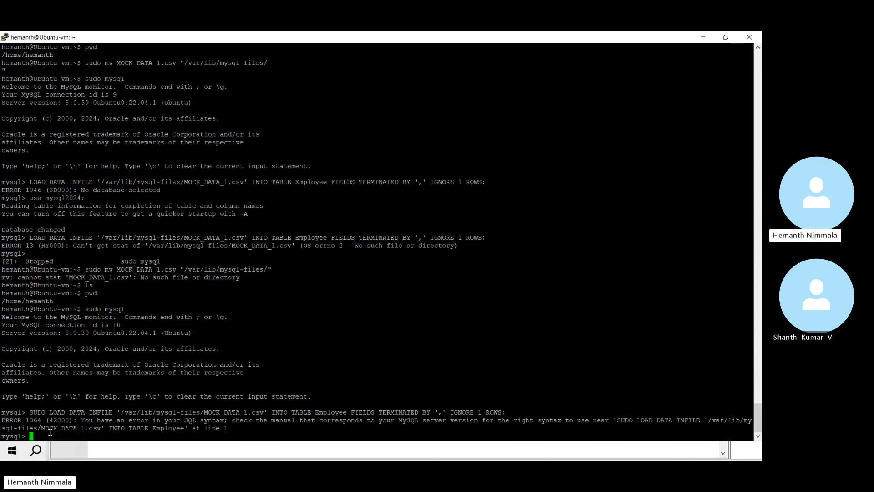
key(Up)
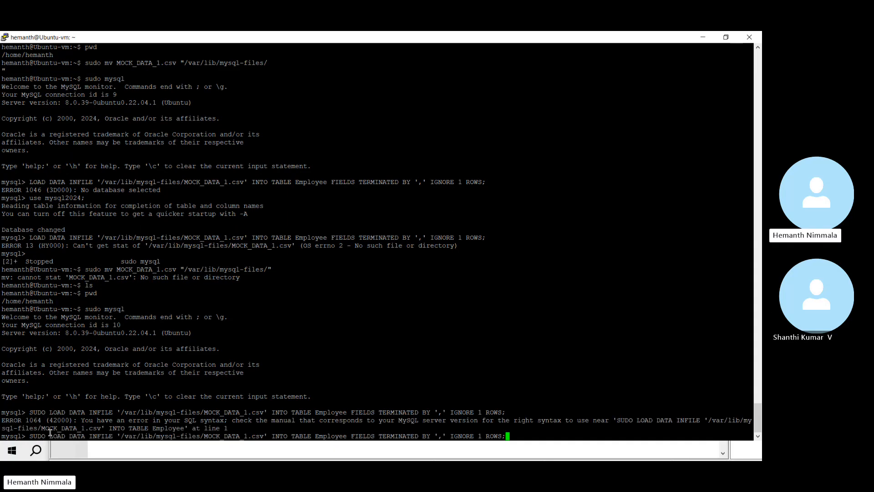
key(Home)
key(Delete)
key(Delete)
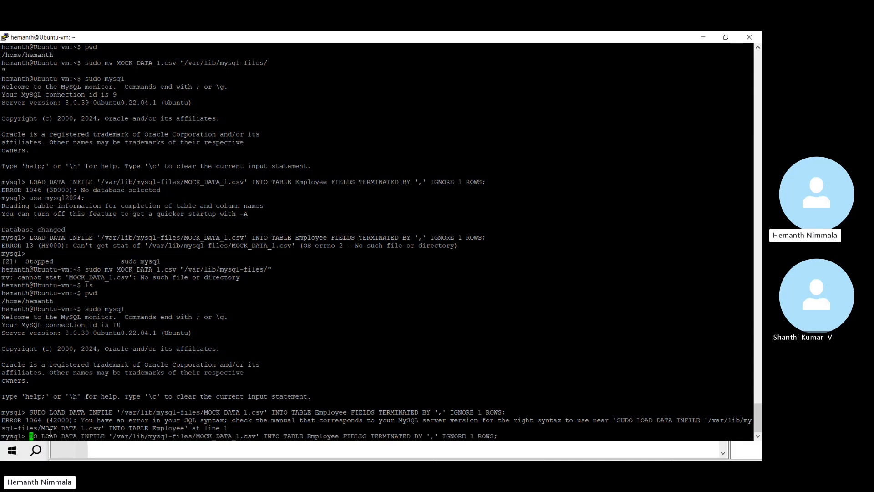
key(Delete)
key(Delete)
key(Delete)
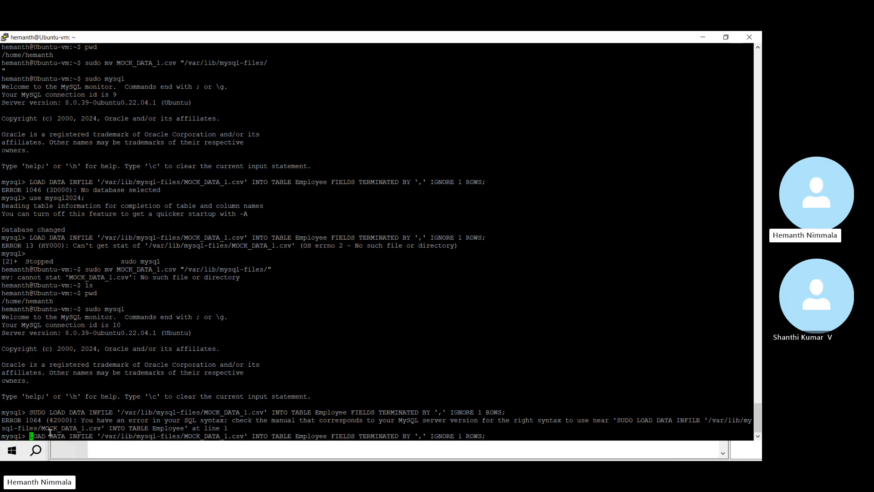
key(End)
key(Return)
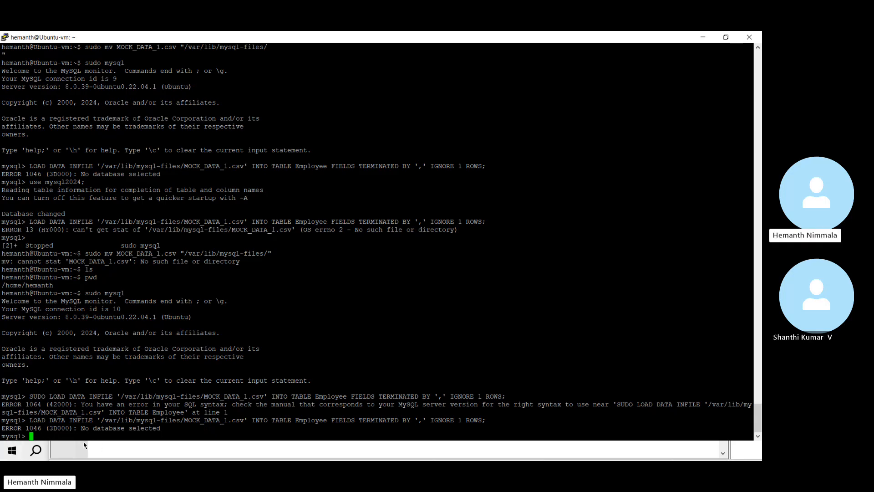
Step: Switch to mysql2024 with USE mysql2024; and rerun the MOCK_DATA_1.csv load, again hitting ERROR 13
text(USE)
key(Caps_Lock)
text(mys)
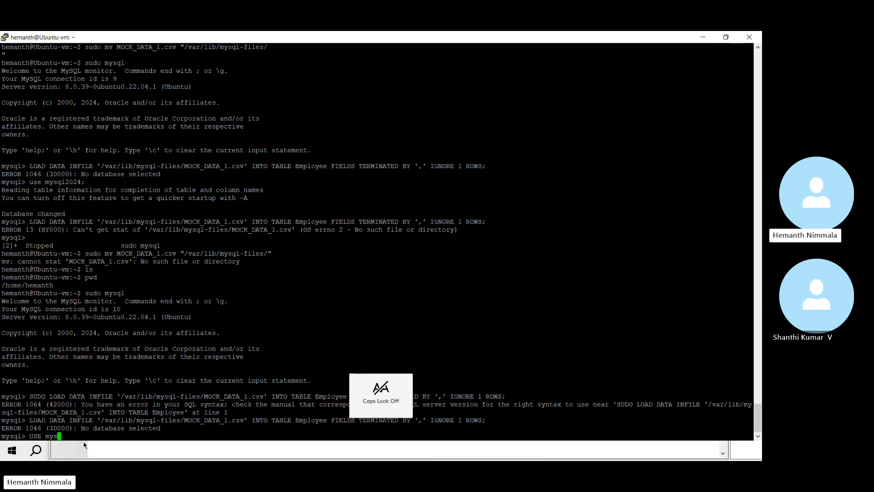
text(ql2024;)
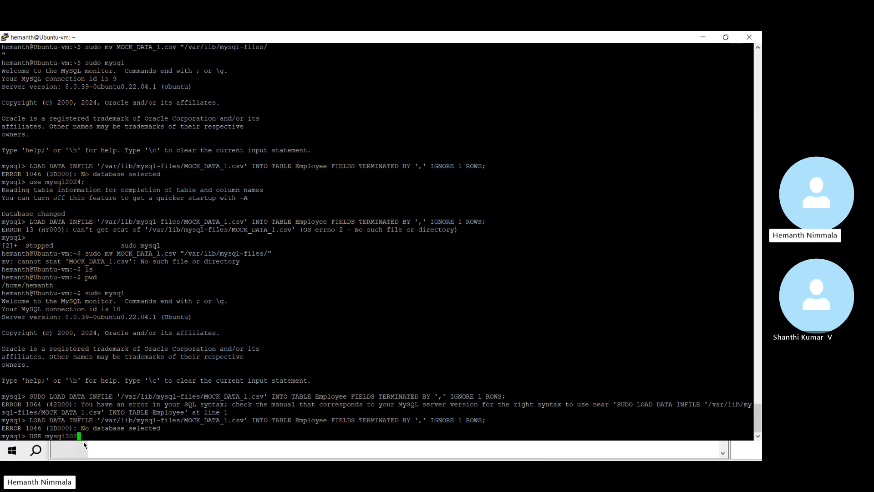
key(Return)
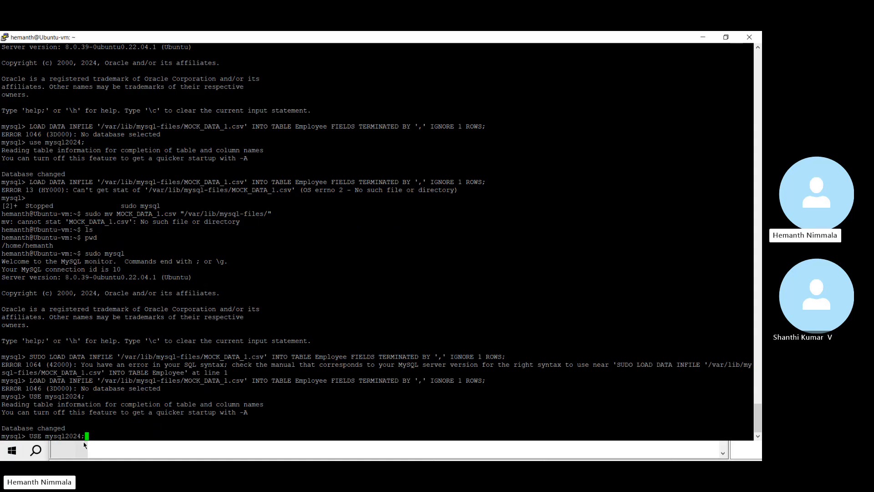
key(Up)
key(Up)
key(Return)
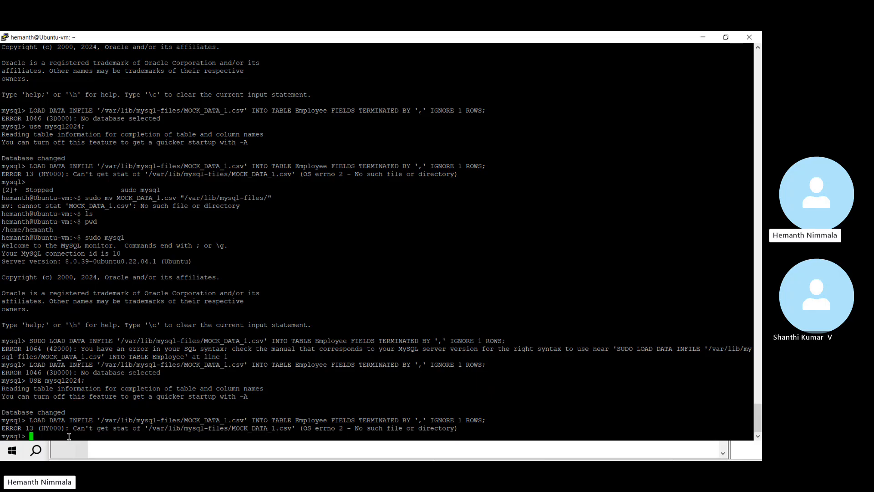
text(select * from em)
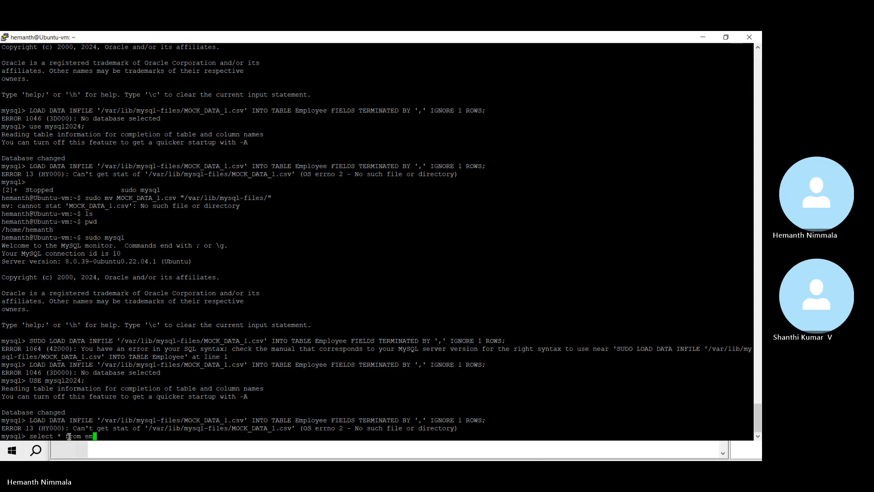
text(ployee;)
Step: Query employee (ERROR 1146) and Employee (empty set), then highlight the ERROR 13 message to copy it
key(Return)
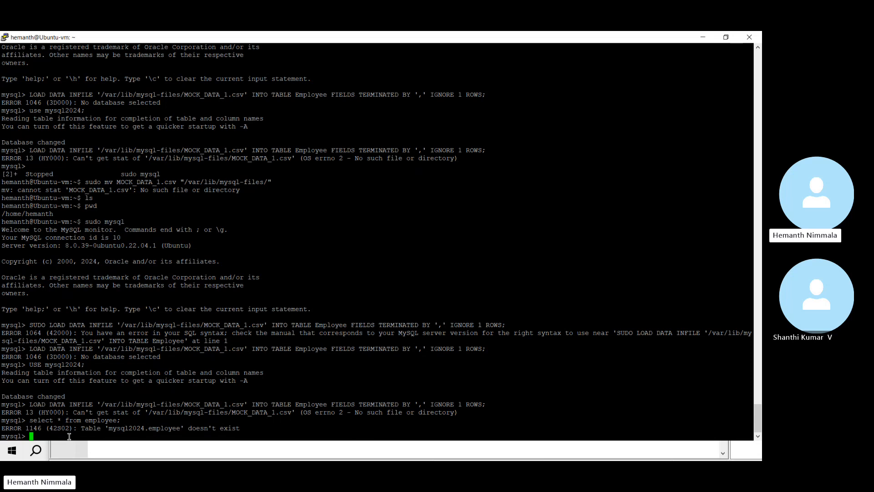
key(Up)
key(Left)
key(Left)
key(Left)
key(Left)
key(Left)
key(Left)
key(Left)
key(Left)
key(BackSpace)
text(E)
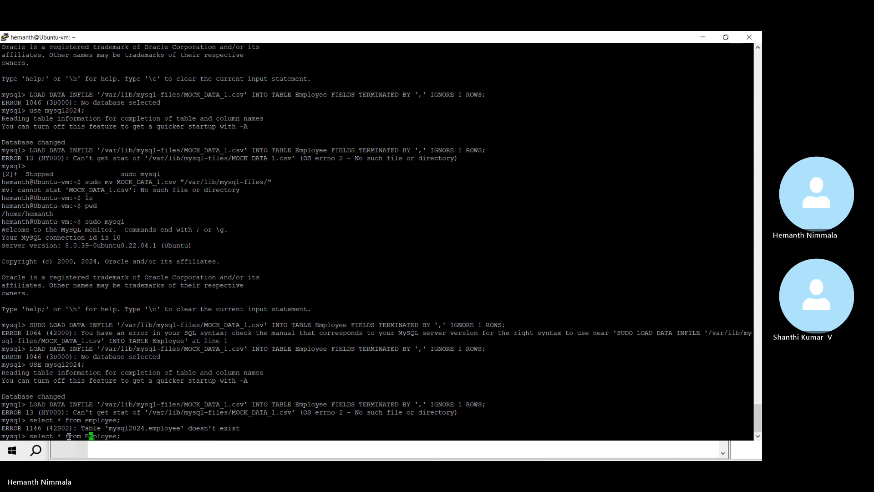
key(Return)
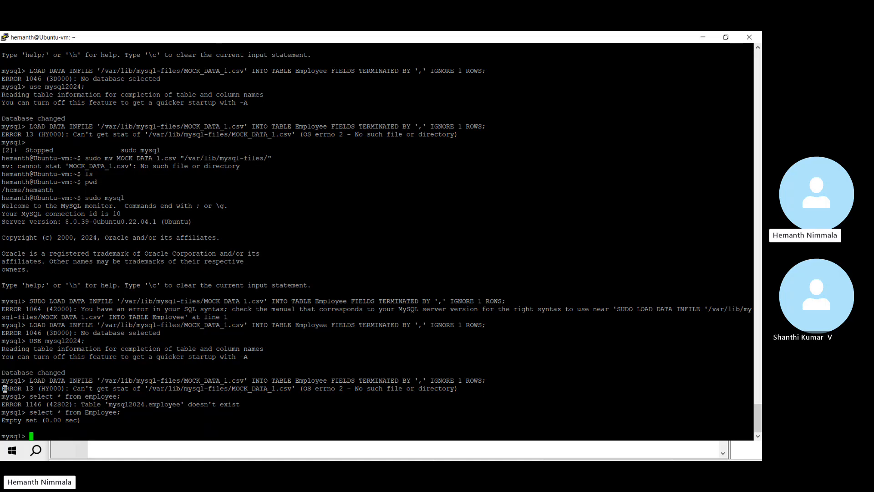
drag(1, 391, 455, 388)
key(ctrl+c)
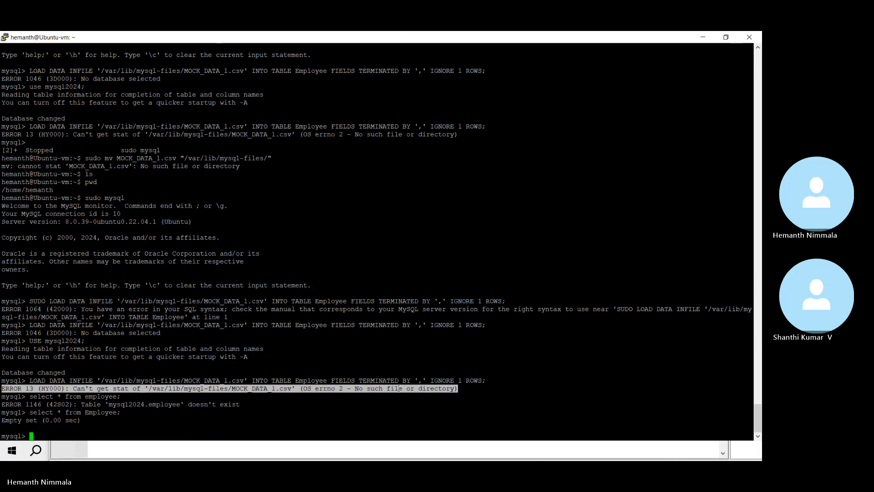
key(Return)
Step: Switch to Edge and go to the Google Gemini conversation tab
click(319, 445)
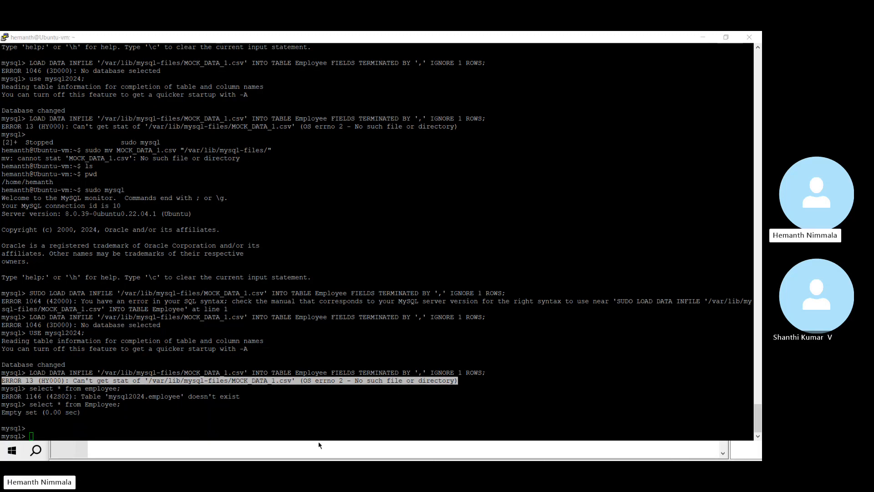
key(alt+Tab)
key(alt+Tab)
key(alt+Tab)
key(alt+Tab)
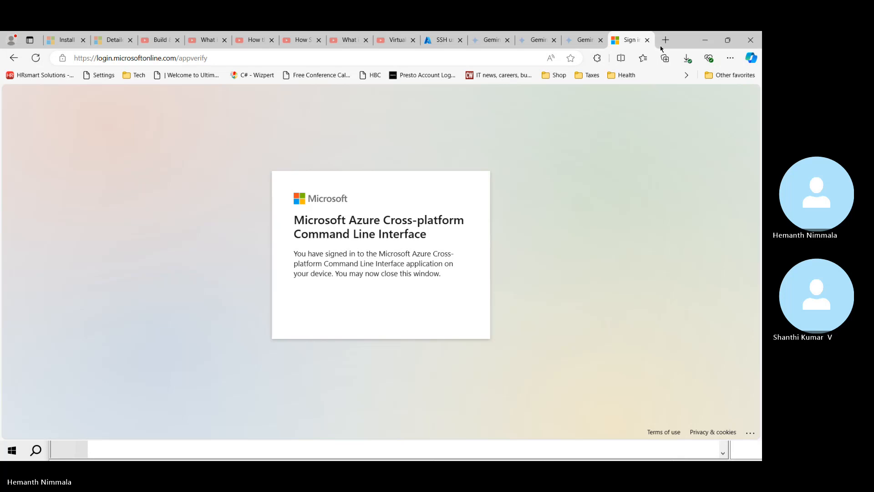
click(666, 39)
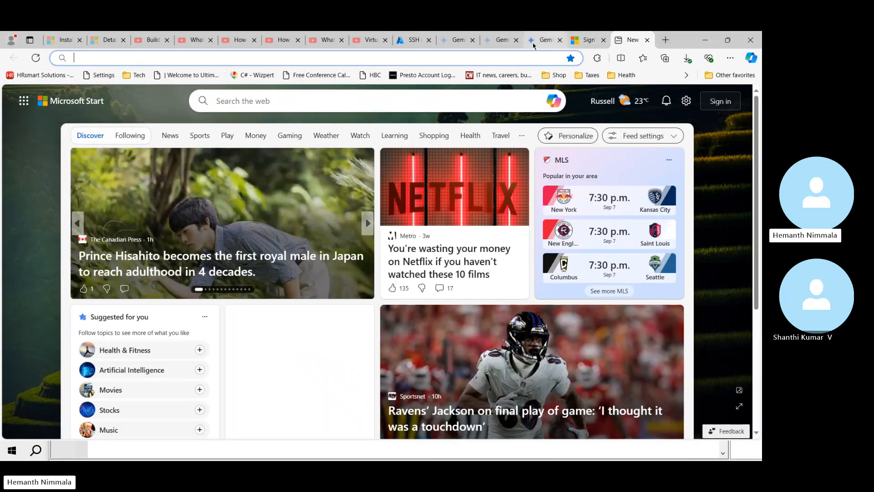
click(542, 40)
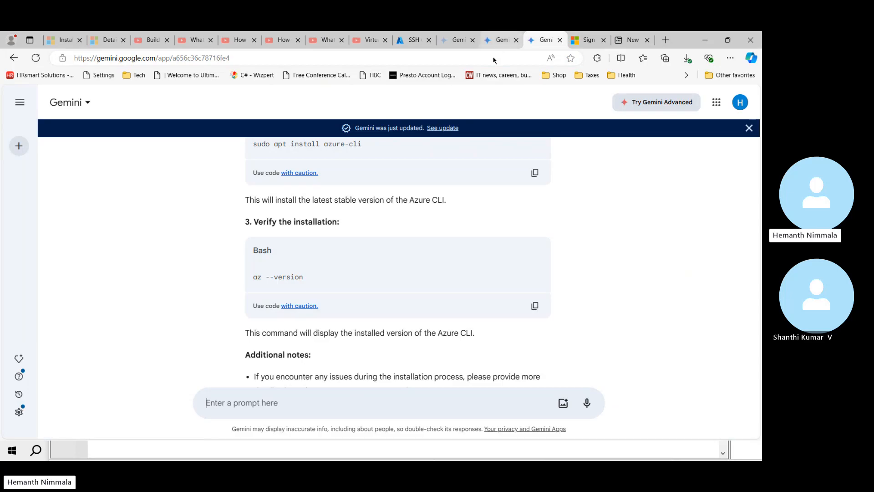
scroll(650, 264, up, 2)
scroll(650, 265, up, 1)
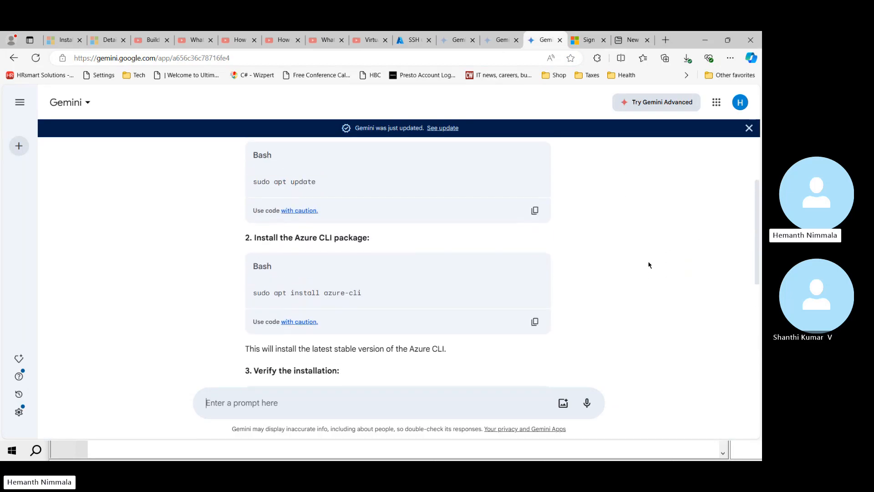
scroll(650, 265, down, 4)
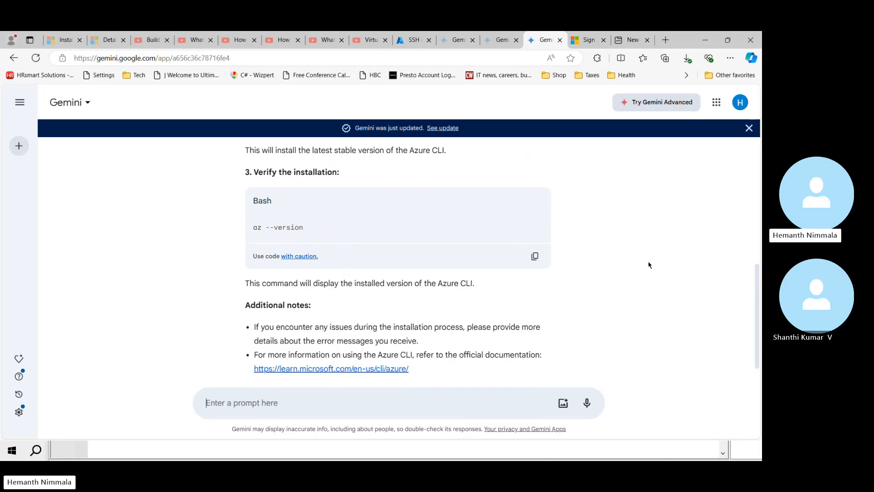
scroll(649, 264, down, 1)
Step: Ask Gemini about the pasted ERROR 13 message and read its fixes, including ls -l and chmod 644
key(ctrl+v)
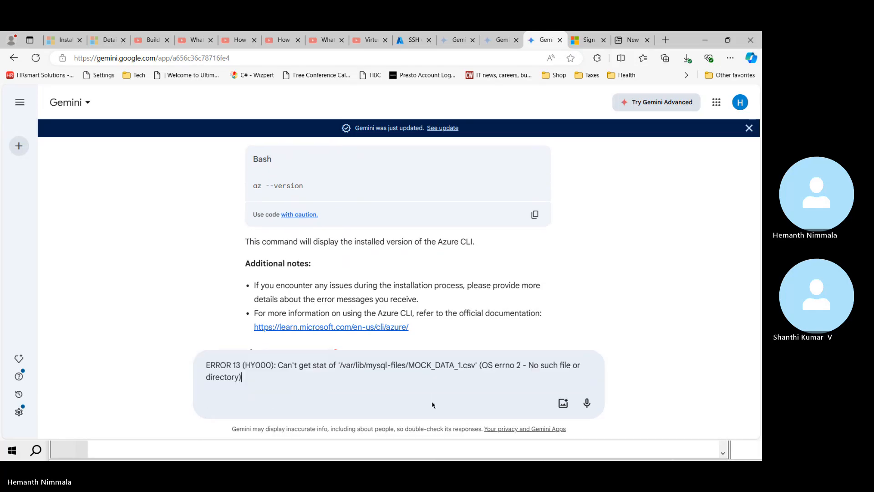
key(Return)
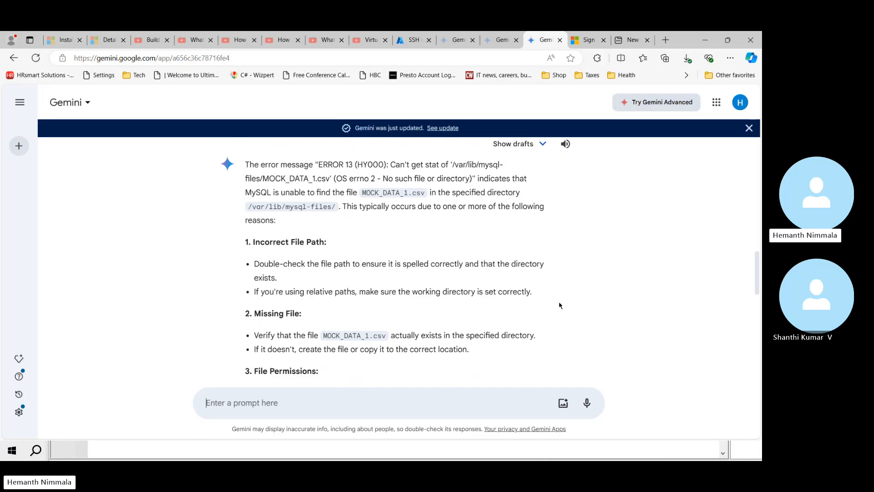
scroll(559, 305, down, 1)
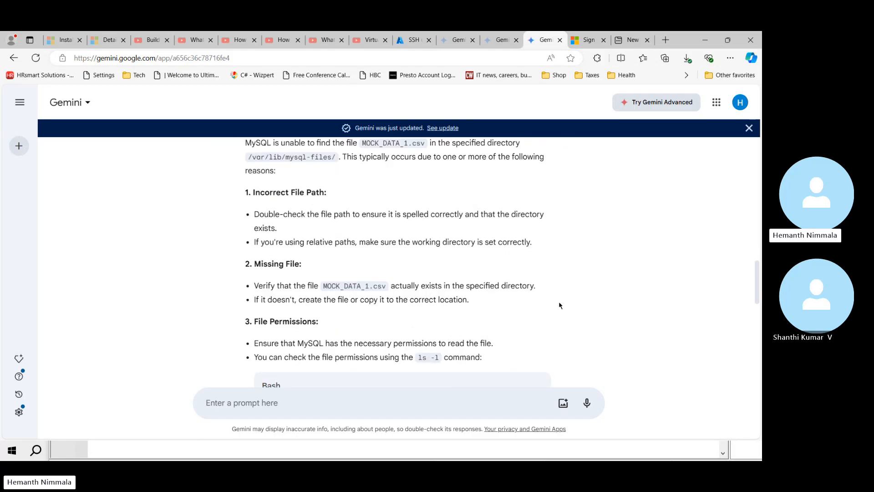
scroll(560, 305, down, 1)
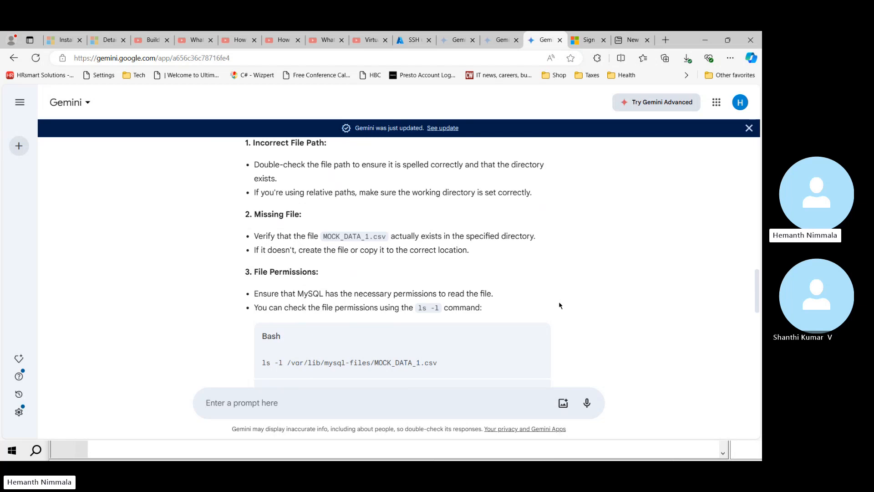
scroll(560, 305, down, 1)
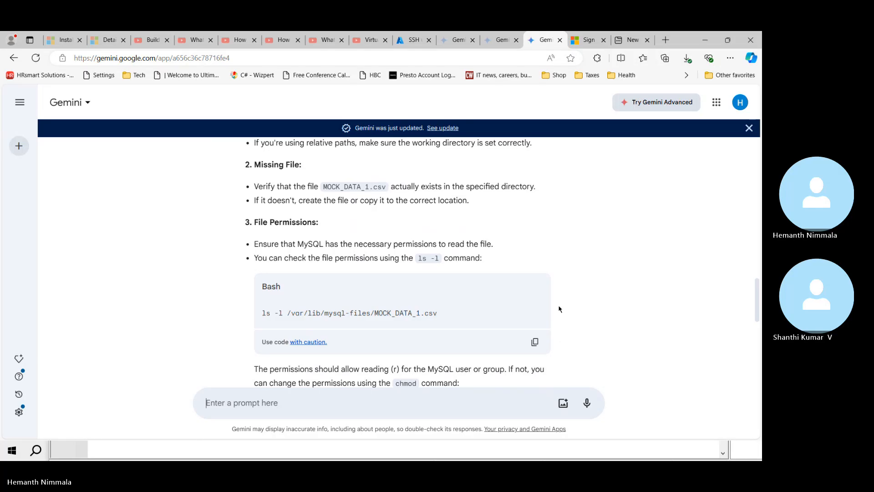
scroll(559, 312, down, 2)
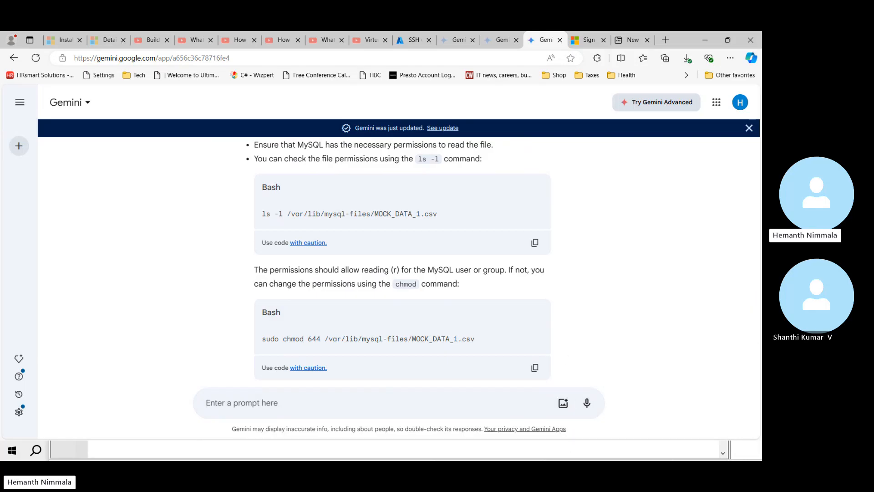
scroll(584, 343, down, 1)
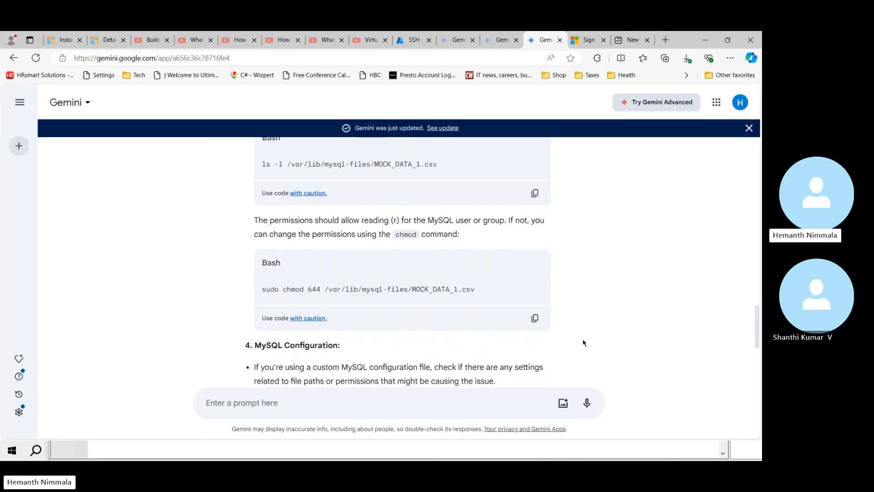
scroll(583, 342, up, 3)
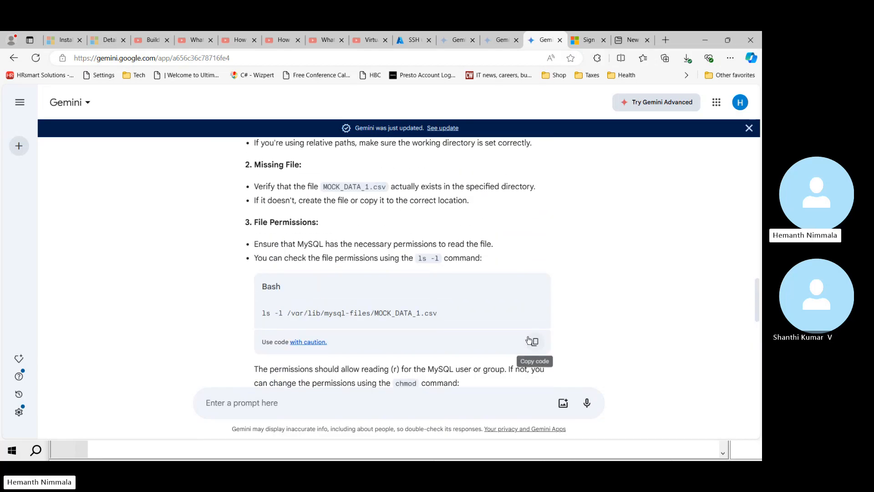
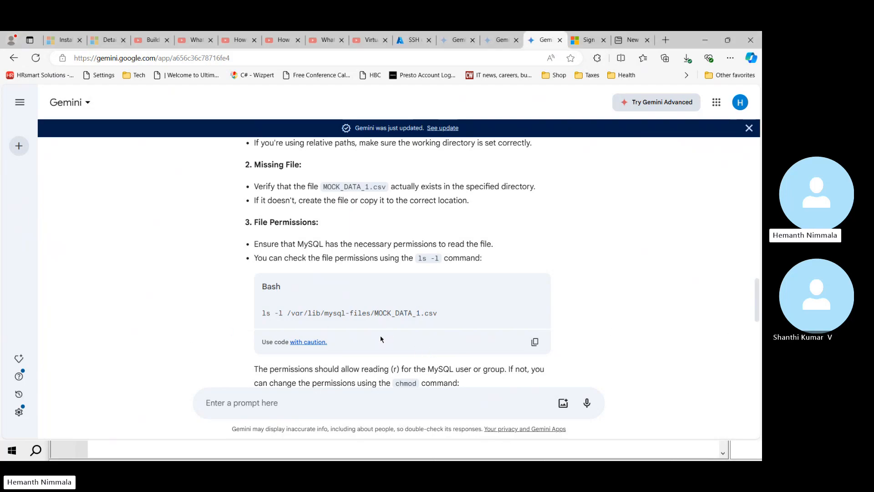
Step: Switch from the Gemini answer back to the Ubuntu-vm PuTTY terminal session
key(alt+Tab)
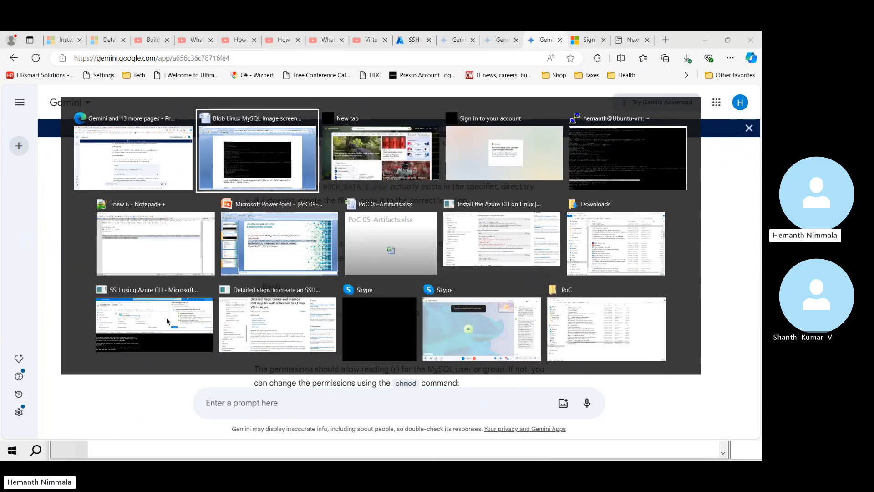
click(626, 153)
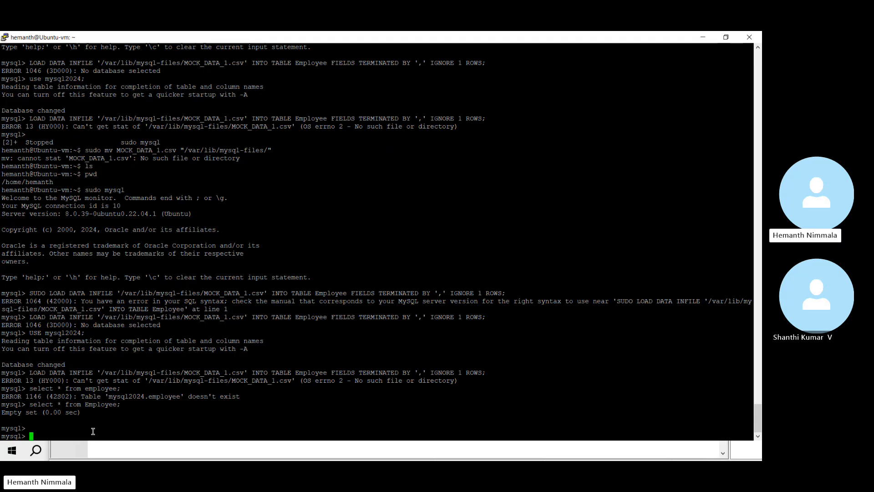
Step: Suspend mysql and paste the MOCK_DATA_1.csv az storage blob download command from Notepad++ at the shell
key(ctrl+z)
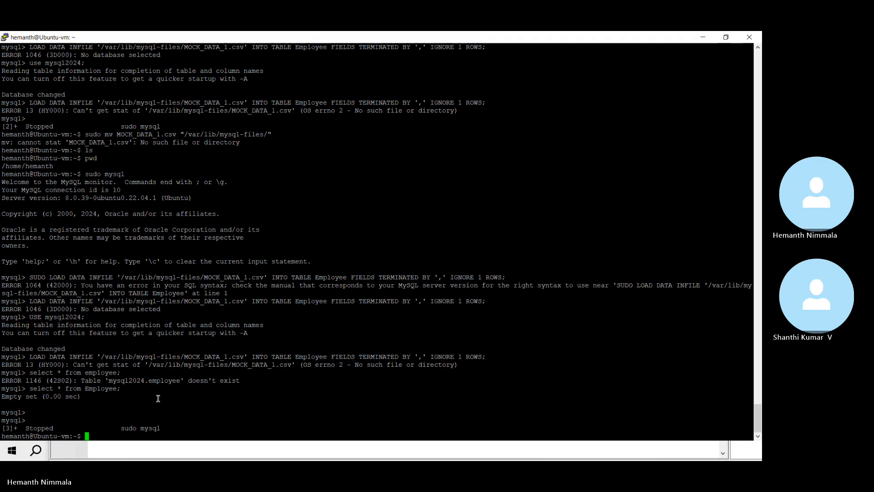
key(alt+Tab)
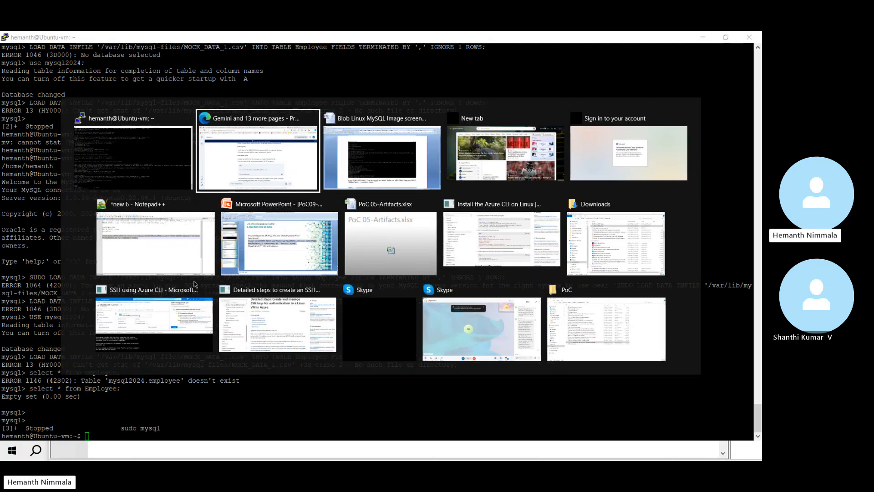
click(126, 254)
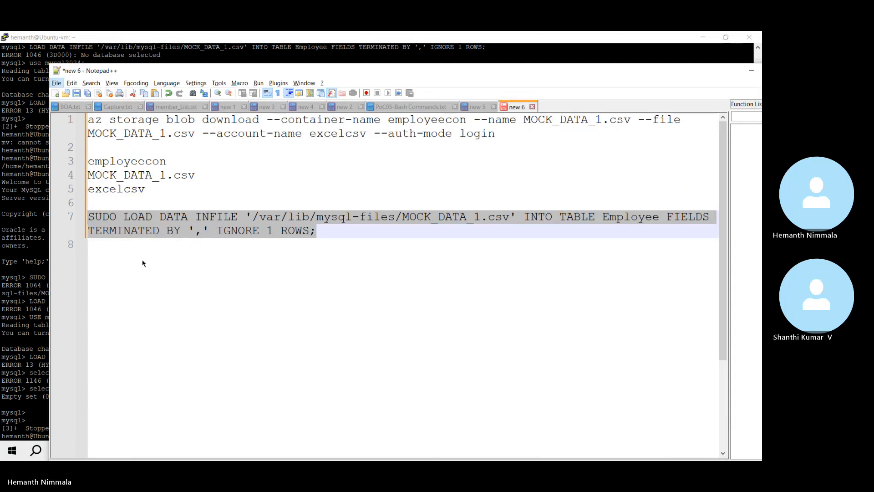
click(504, 134)
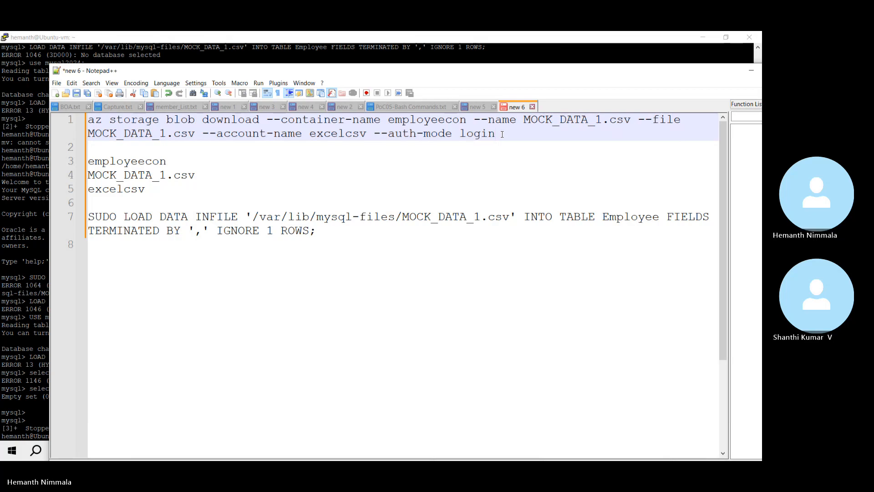
key(shift+Home)
key(shift+Home)
key(ctrl+c)
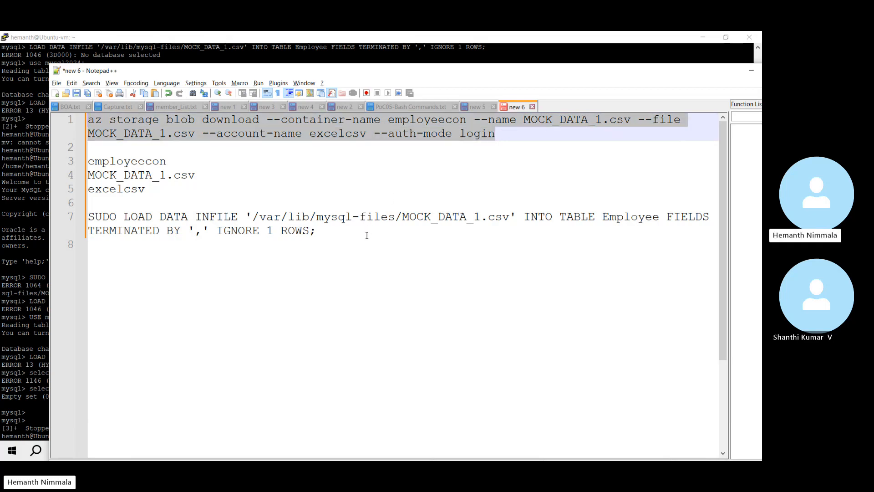
key(alt+Tab)
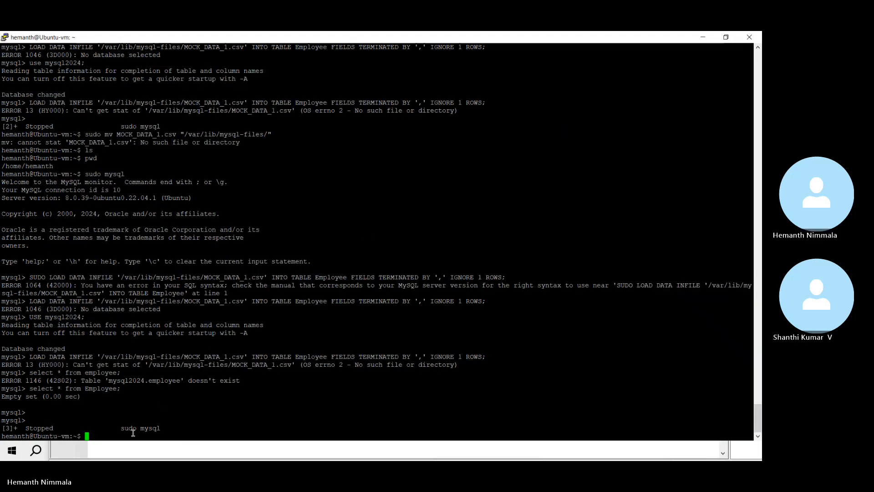
right_click(90, 435)
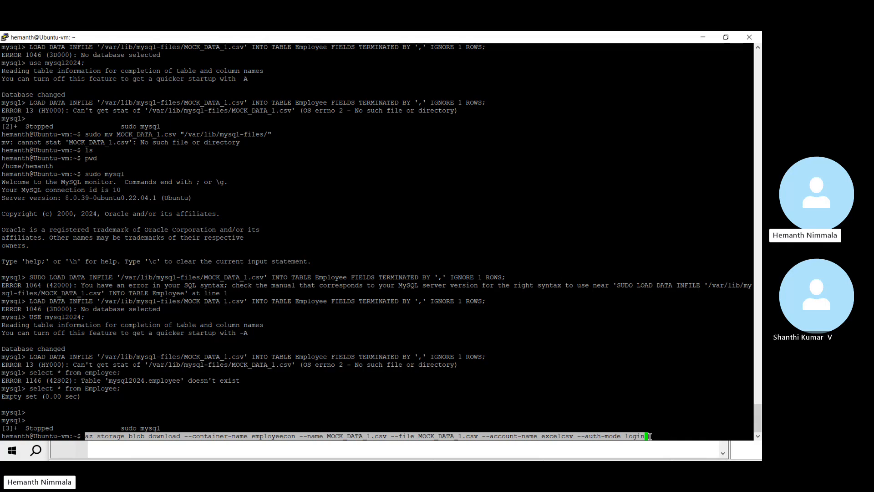
Step: Run the blob download and list the home folder to confirm MOCK_DATA_1.csv arrived
key(Return)
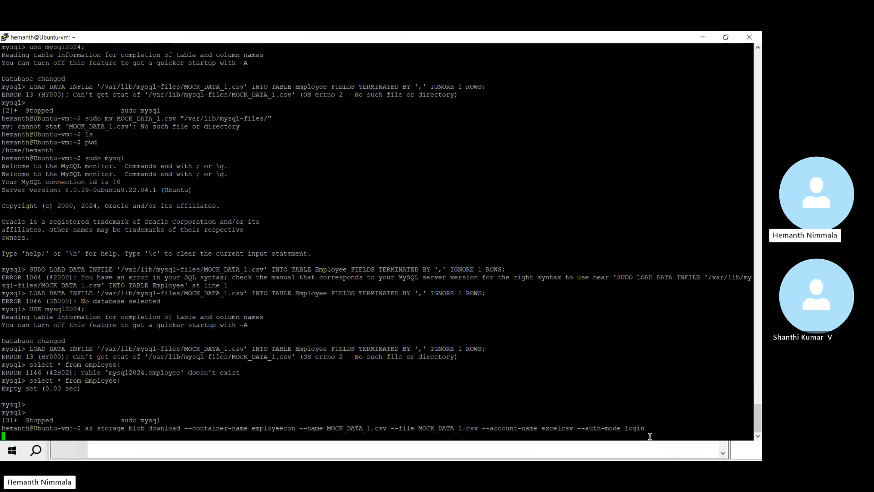
text(ls)
key(Return)
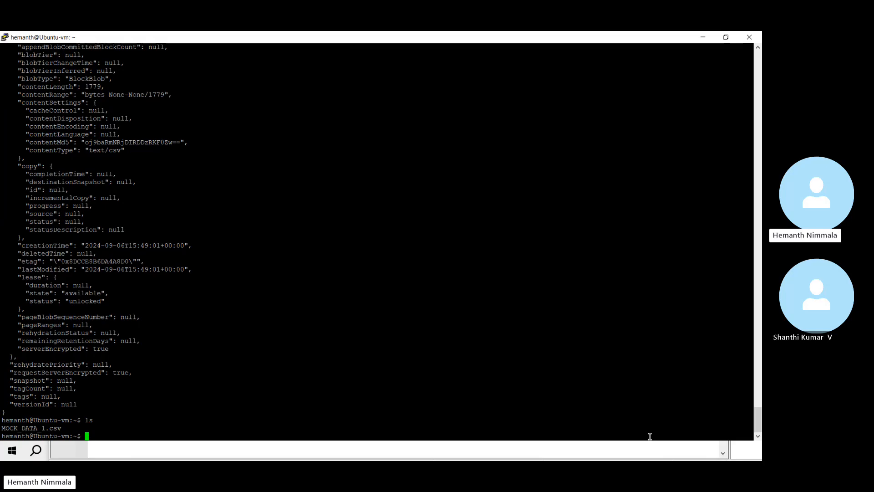
Step: Start a sudo copy command at the prompt, then return to the Notepad++ notes
text(sudo)
text(copy)
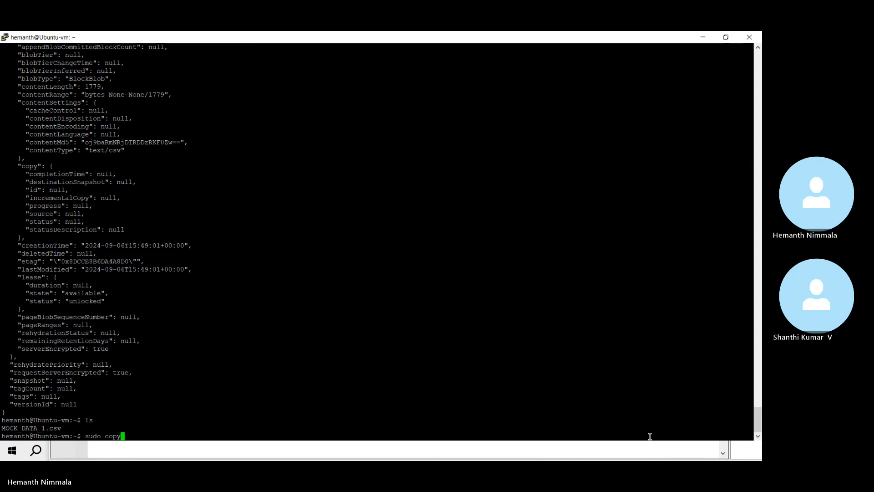
key(Caps_Lock)
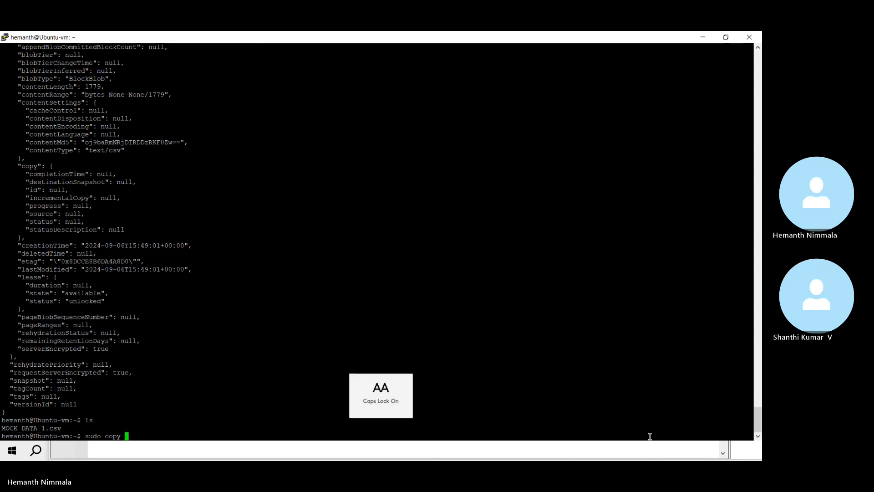
key(alt+Tab)
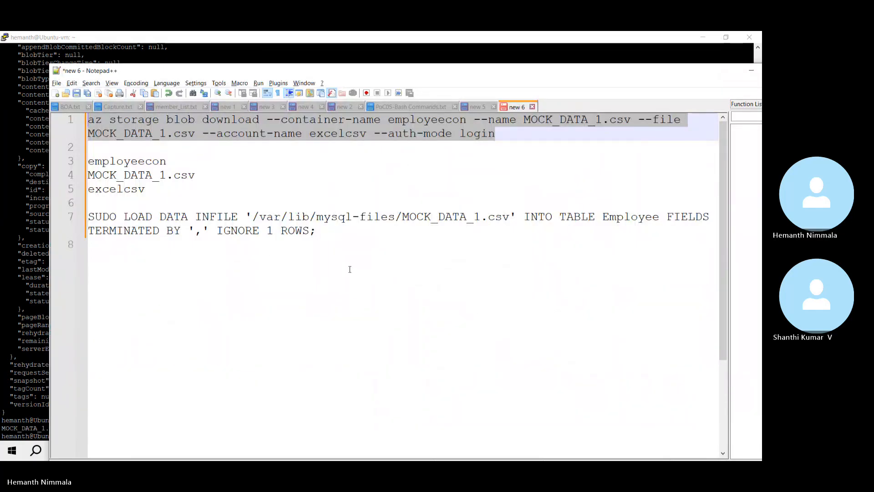
Step: Copy the MOCK_DATA_1.csv file name from line 1 onto empty line 8
click(194, 175)
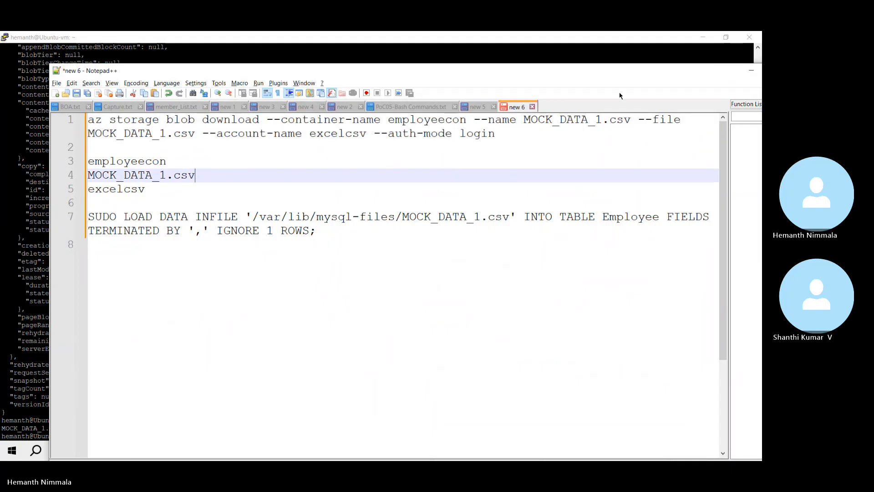
drag(524, 119, 631, 120)
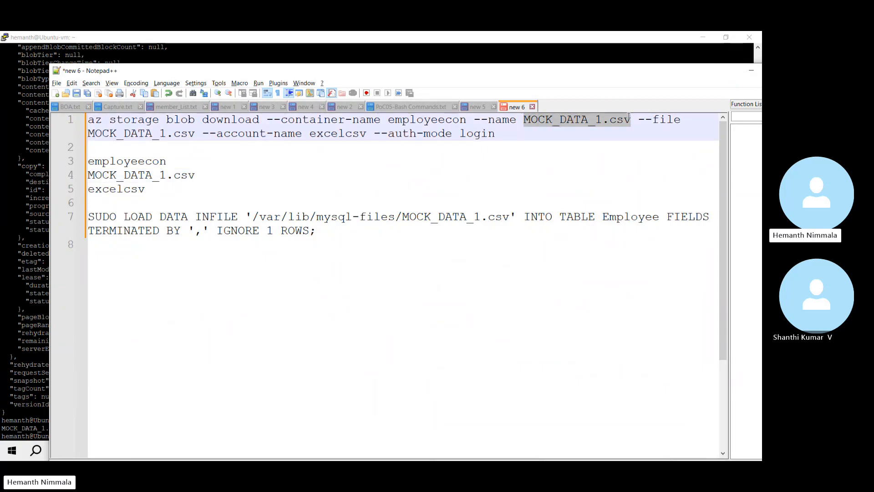
key(ctrl+c)
click(160, 387)
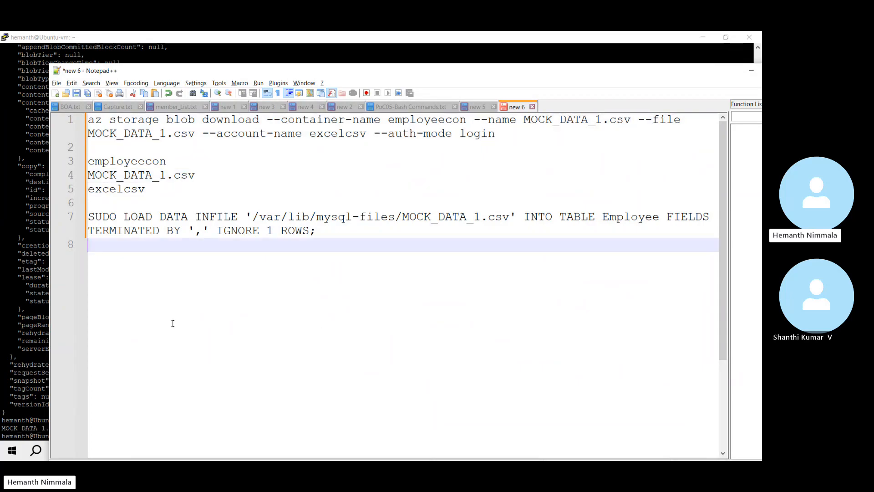
key(ctrl+v)
key(alt+Tab)
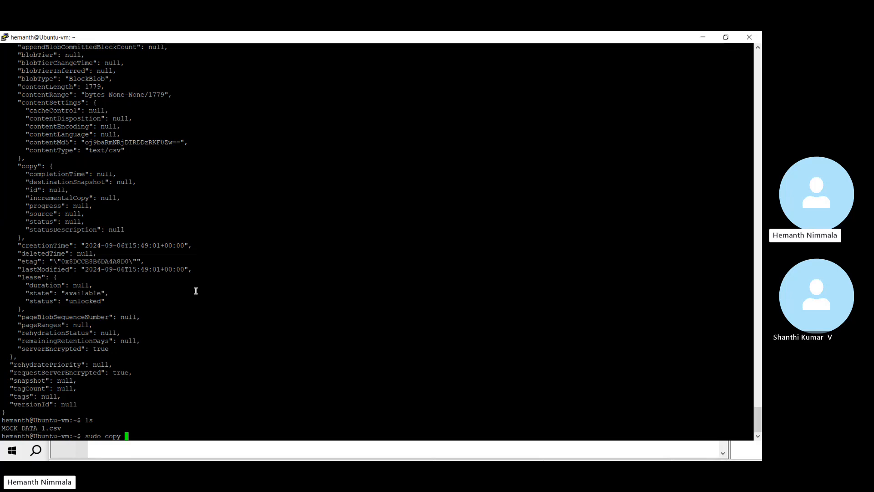
key(alt+Tab)
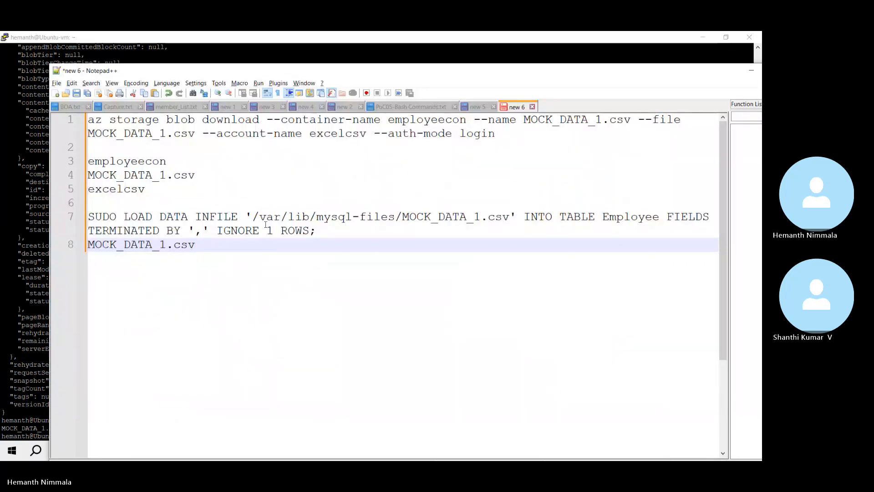
Step: Append the quoted "/var/lib/mysql-files/" path from line 7 to line 8 and select the line
click(256, 216)
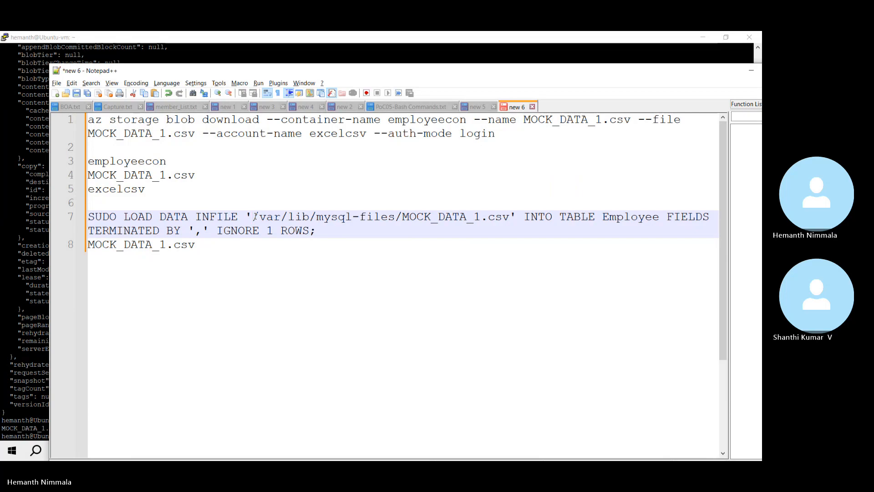
drag(256, 216, 403, 216)
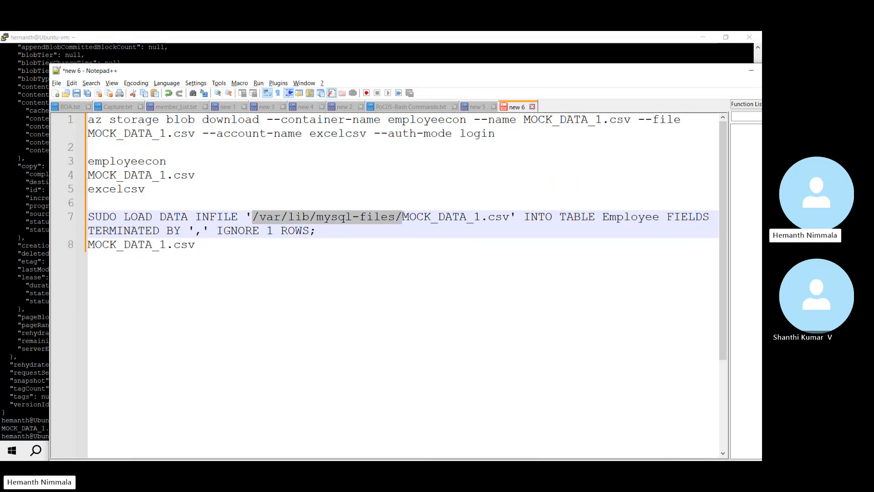
click(240, 251)
text(")
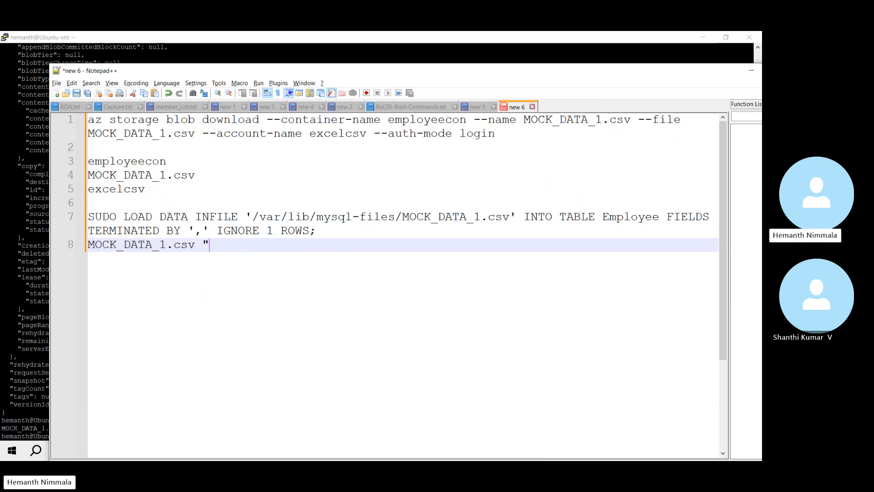
key(ctrl+v)
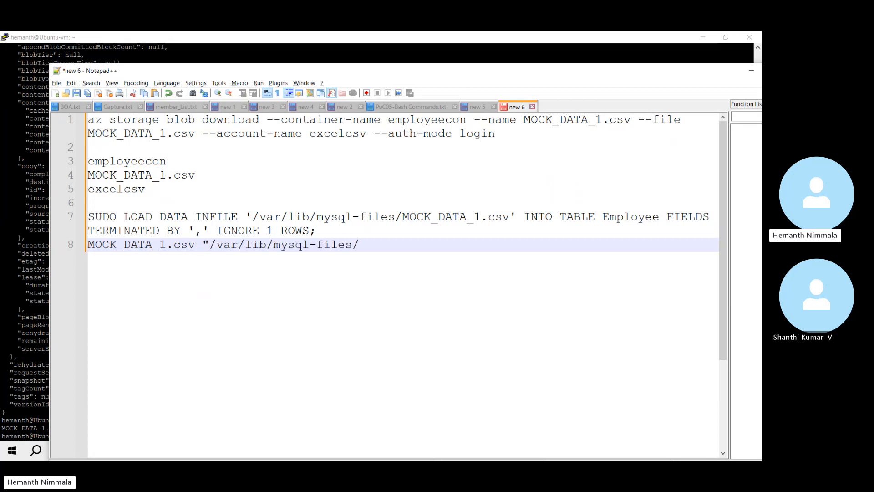
text(")
key(shift+Home)
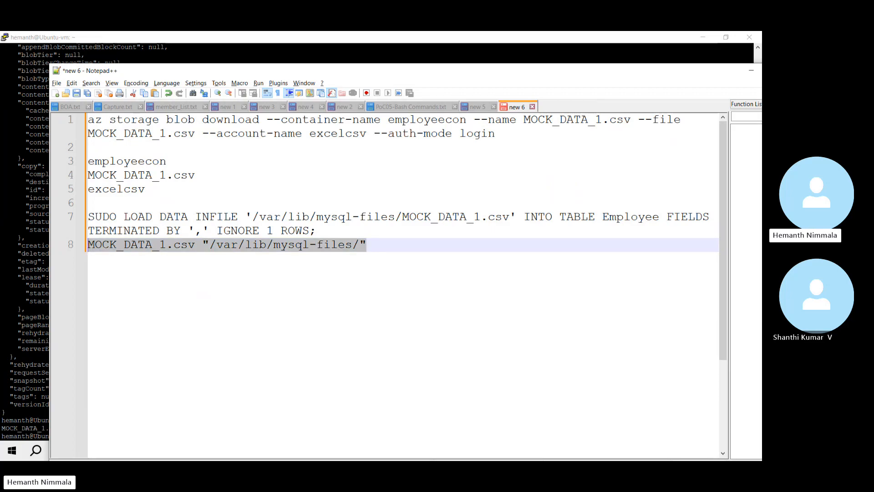
key(alt+Tab)
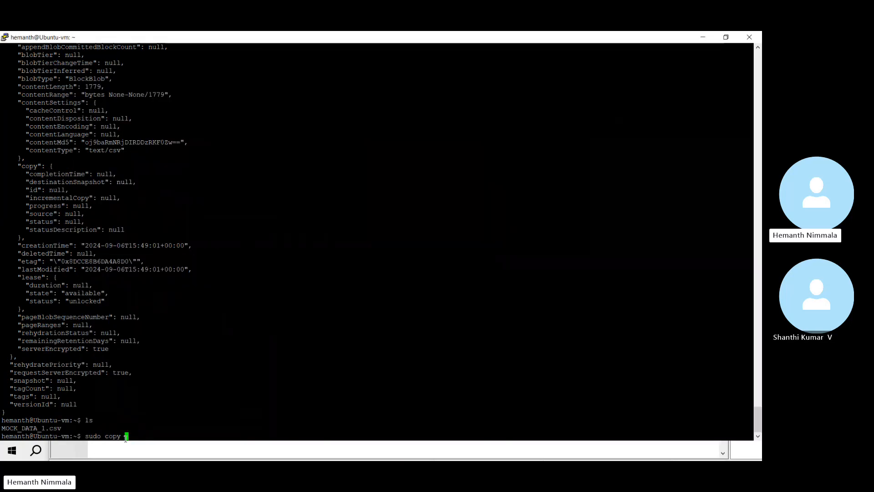
Step: Try moving MOCK_DATA_1.csv to /var/lib/mysql-files/ with sudo copy, then with uppercase MV
right_click(126, 438)
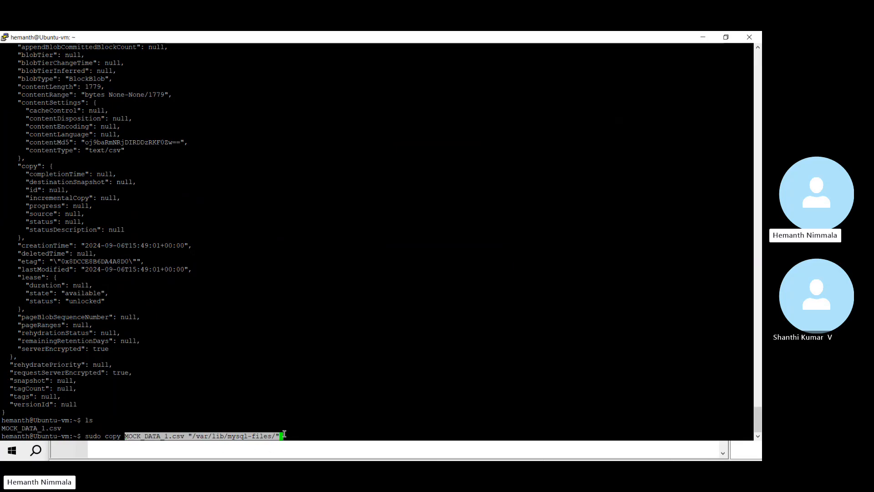
key(Return)
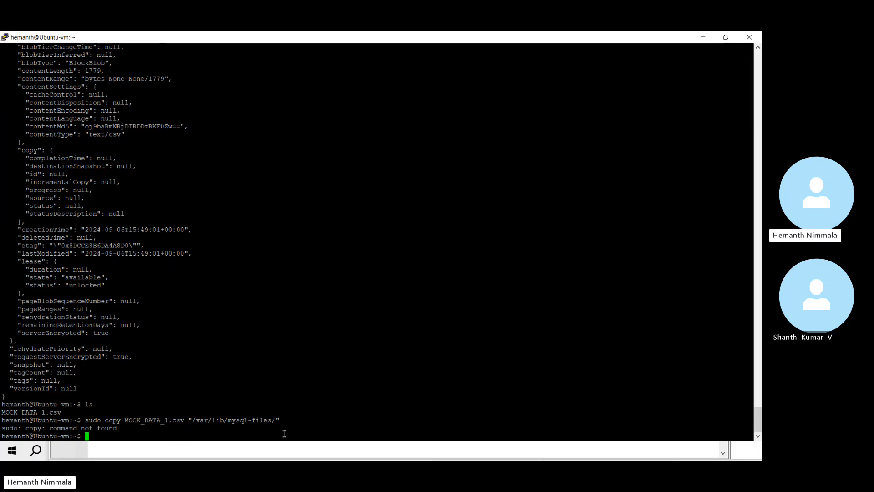
key(Up)
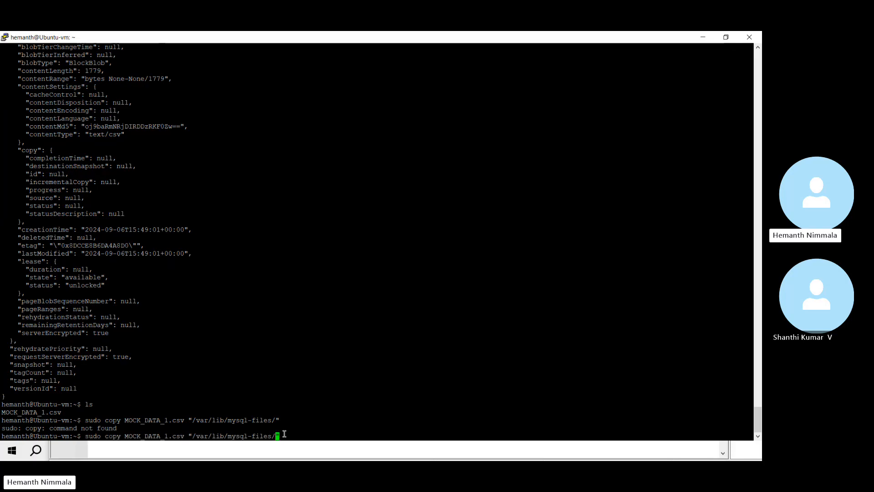
key(Left)
key(Left)
key(Left)
key(Left)
key(Left)
key(Left)
key(Left)
key(Left)
key(Left)
key(Left)
key(Left)
key(Left)
key(Left)
key(Left)
key(Left)
key(Left)
key(Left)
key(Left)
key(Left)
key(Left)
key(Left)
key(Left)
key(Left)
key(Left)
key(Left)
key(Left)
key(Left)
key(Left)
key(Left)
key(Left)
key(Left)
key(Left)
key(Left)
key(Left)
key(Left)
key(Left)
key(Left)
key(Left)
key(Left)
key(Right)
key(BackSpace)
key(BackSpace)
key(BackSpace)
key(BackSpace)
text(MV)
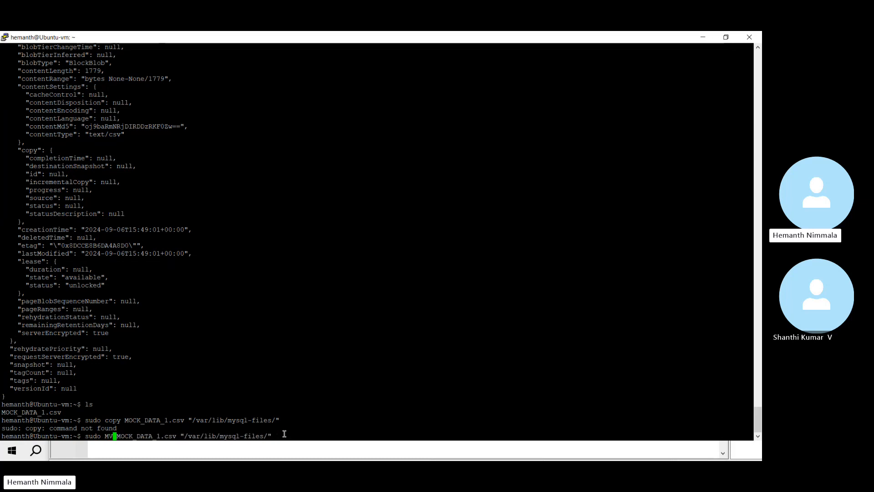
key(End)
key(Return)
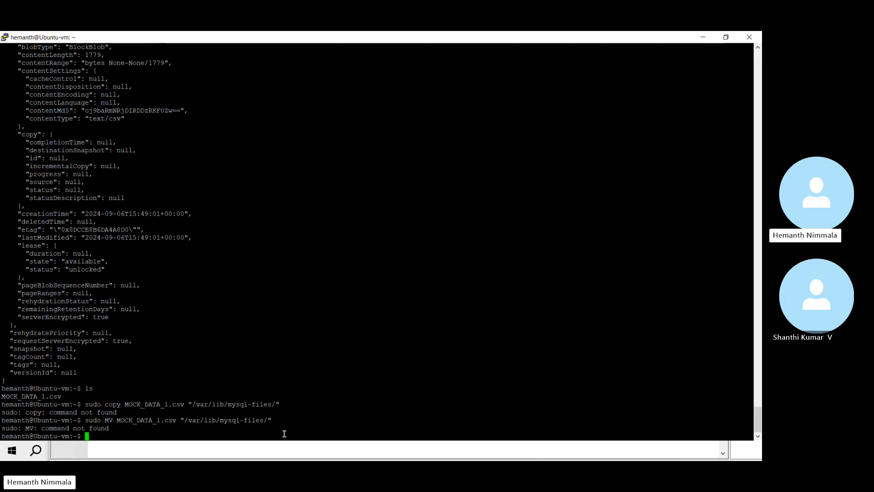
Step: Run the corrected sudo mv MOCK_DATA_1.csv "/var/lib/mysql-files/" command
key(Up)
key(Left)
key(Left)
key(Left)
key(Left)
key(Left)
key(Left)
key(Left)
key(Left)
key(Left)
key(Left)
key(Left)
key(Left)
key(Left)
key(Left)
key(Left)
key(Left)
key(Left)
key(Left)
key(Left)
key(Left)
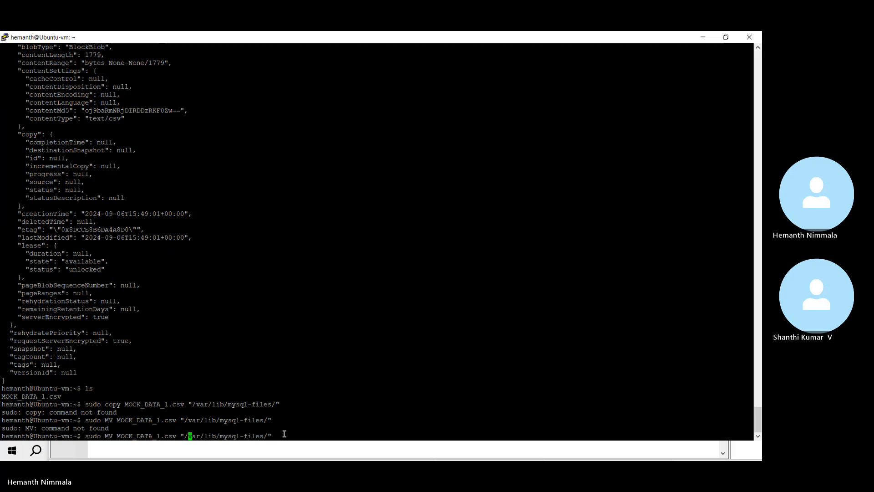
key(Left)
key(Left)
key(Left)
key(Left)
key(Left)
key(Left)
key(Left)
key(Left)
key(Left)
key(Left)
key(Left)
key(Left)
key(Left)
key(Left)
key(Left)
key(Left)
key(Left)
key(Left)
key(BackSpace)
key(BackSpace)
key(BackSpace)
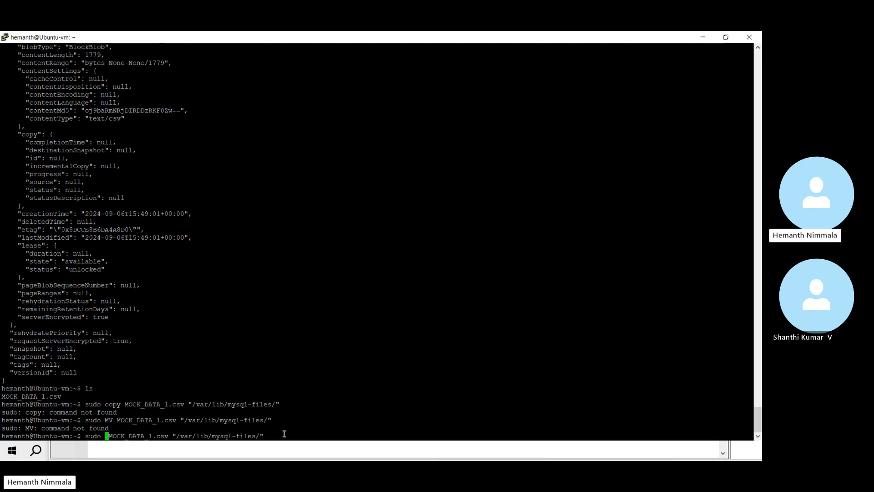
key(Caps_Lock)
text(mv)
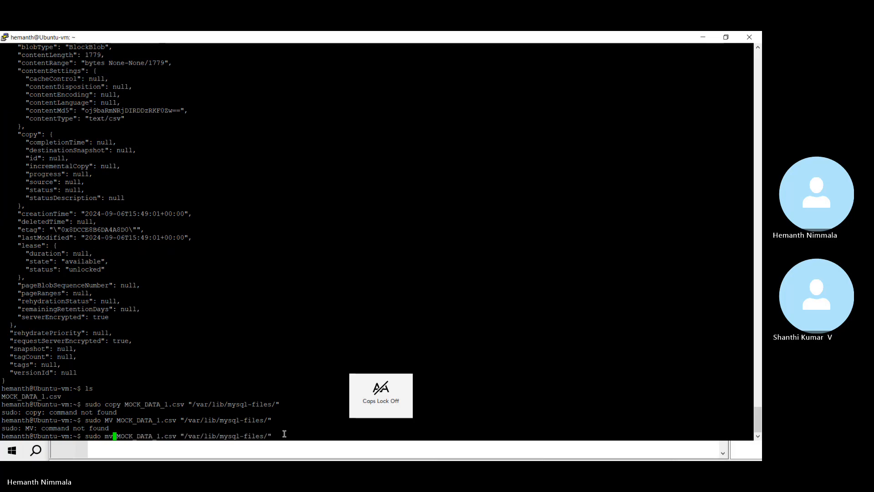
key(Return)
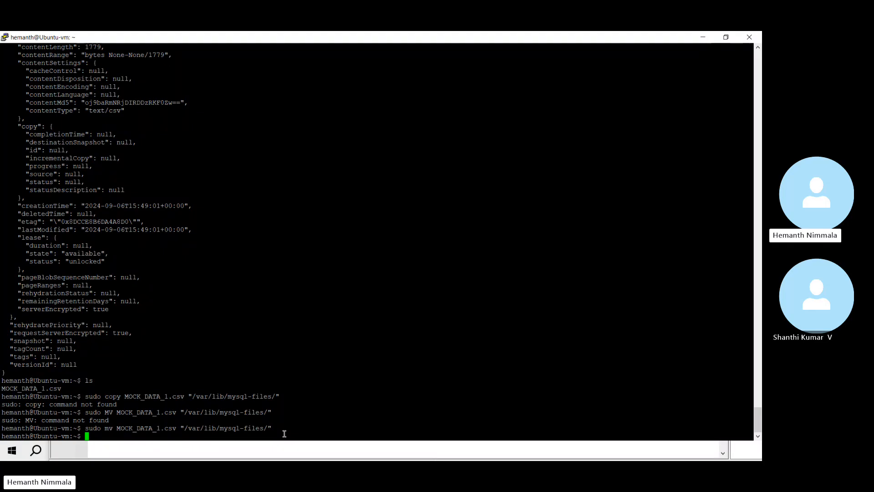
Step: Start the MySQL monitor with sudo mysql, fixing the mistyped mysq;
text(sudo mysq;)
key(Return)
key(Up)
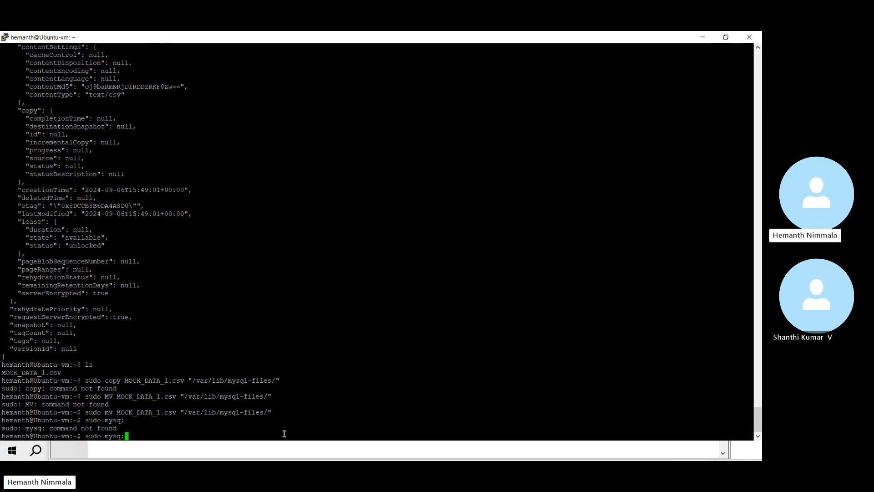
key(BackSpace)
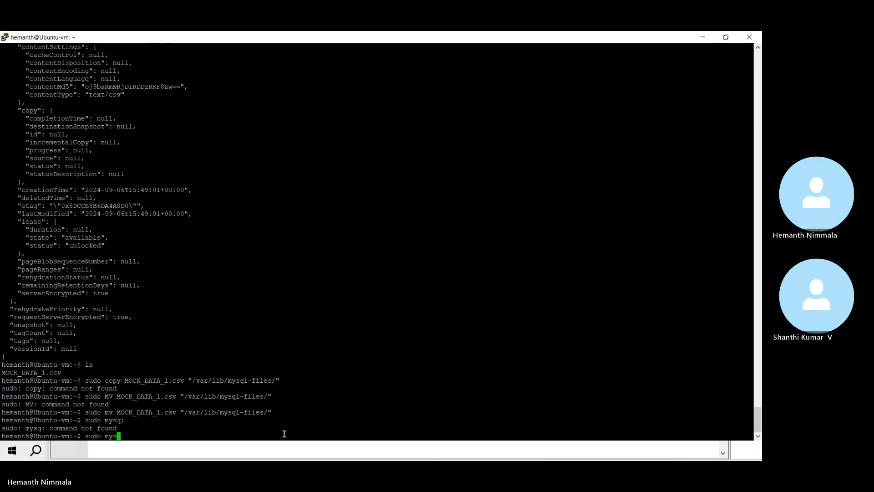
text(l;)
key(Return)
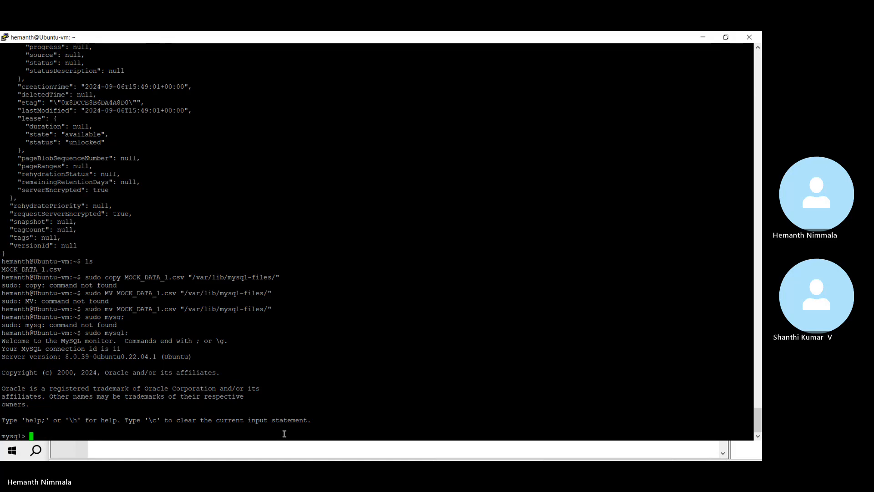
Step: Switch to the mysql2024 database with use mysql2024; and clear the prompt
text(use )
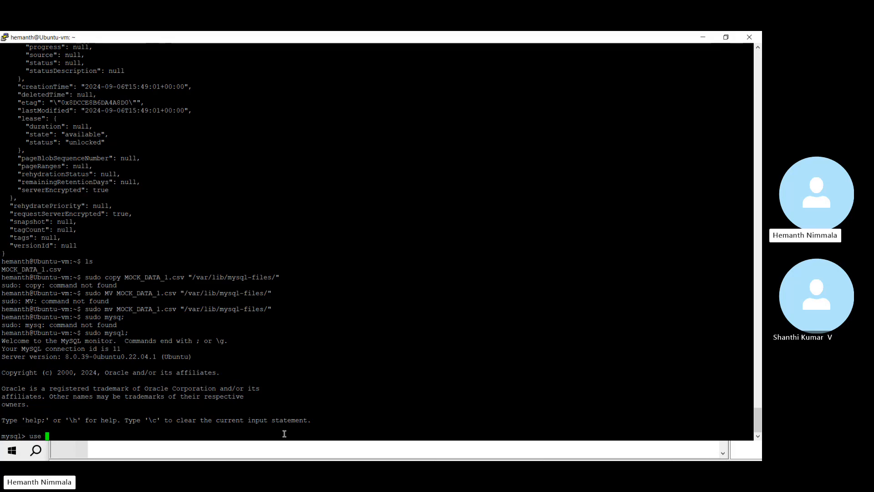
text(mysql2024;)
key(Return)
key(Up)
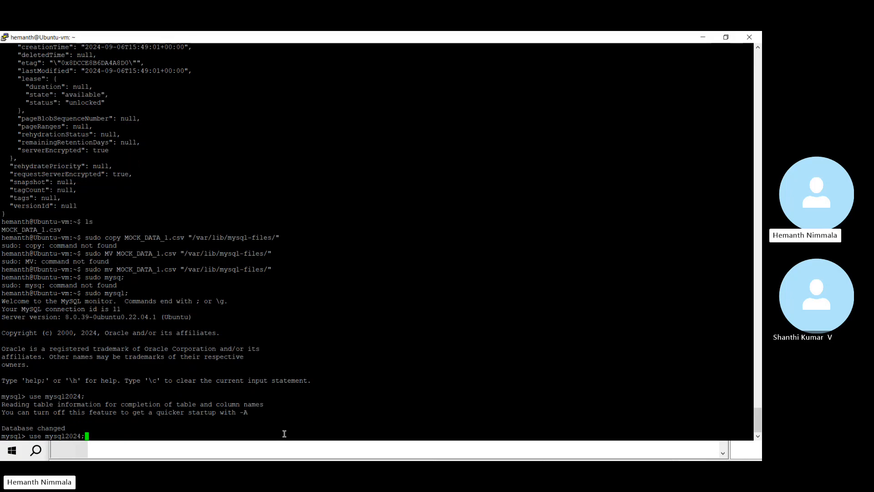
key(BackSpace)
key(BackSpace)
key(BackSpace)
key(BackSpace)
key(BackSpace)
key(BackSpace)
key(BackSpace)
key(BackSpace)
key(BackSpace)
key(BackSpace)
key(BackSpace)
key(BackSpace)
key(BackSpace)
key(BackSpace)
key(alt+Tab)
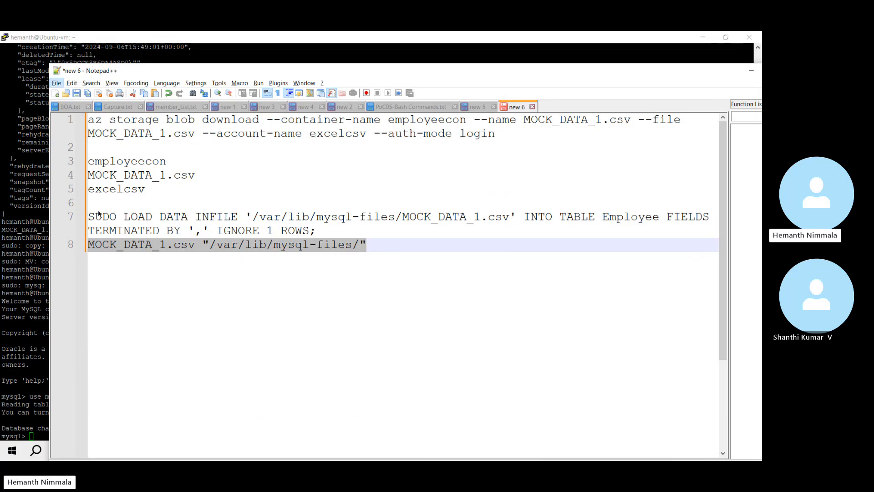
Step: Remove SUDO from line 7's LOAD DATA INFILE statement and paste the statement at the mysql prompt
double_click(100, 216)
key(Delete)
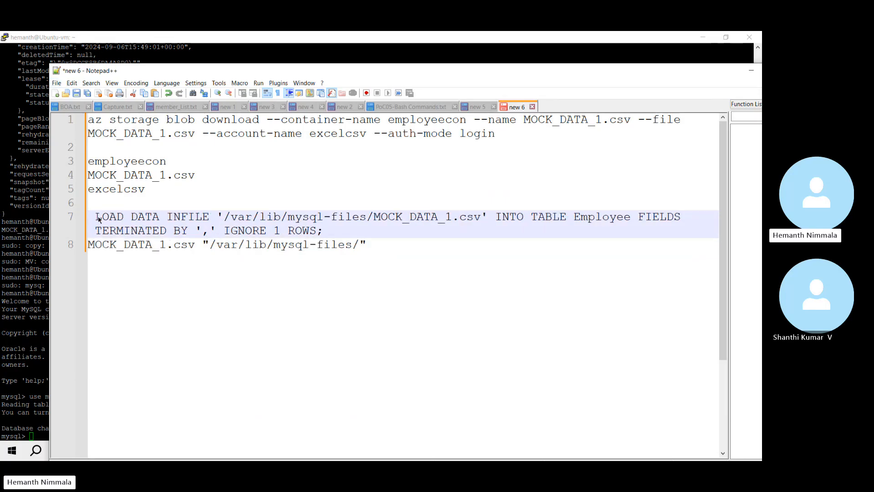
key(Delete)
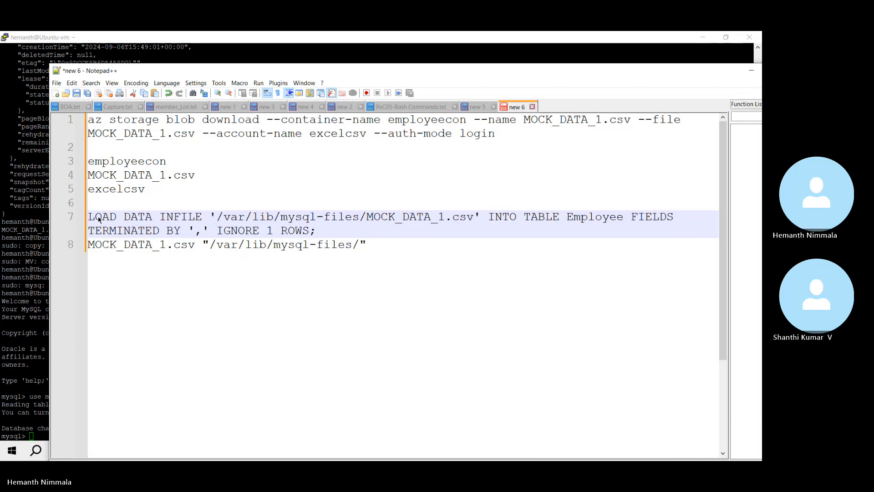
click(313, 230)
key(shift+Home)
key(shift+Home)
key(ctrl+c)
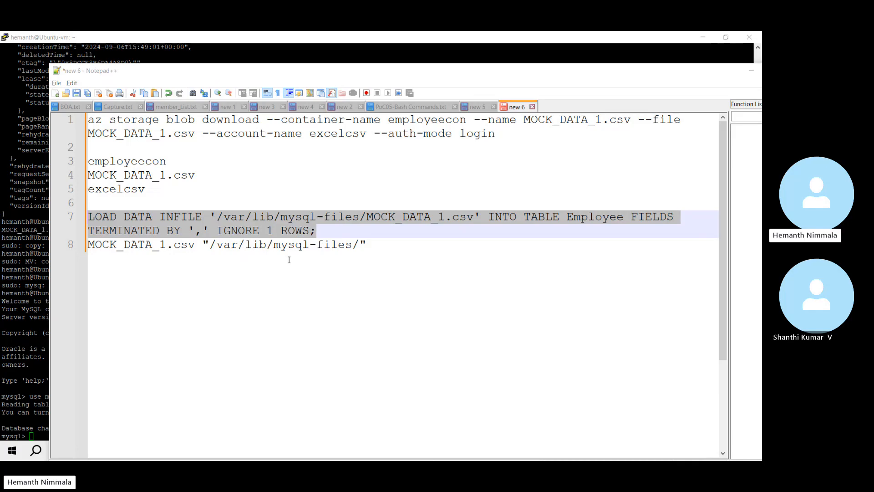
key(alt+Tab)
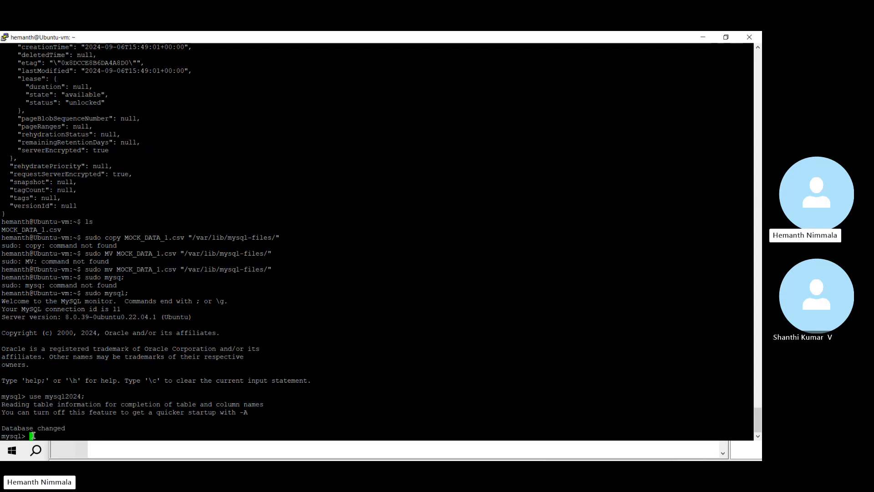
right_click(33, 436)
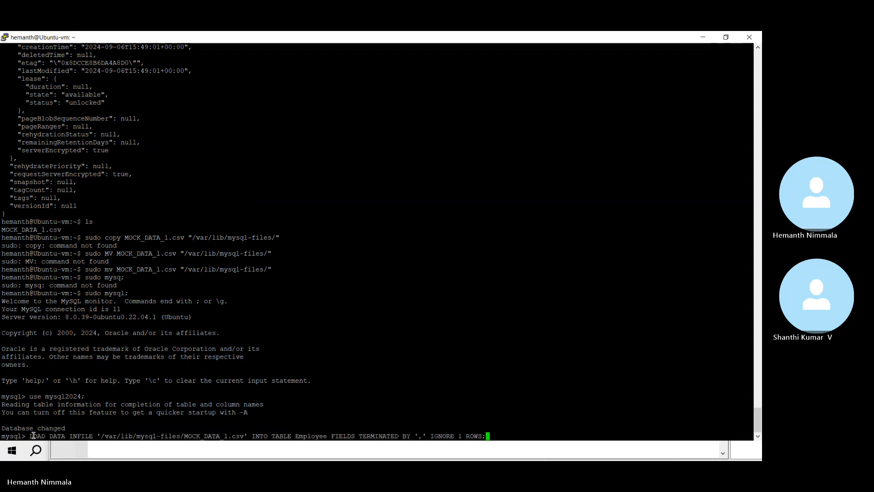
Step: Run the LOAD DATA import, then run select * from Employee; and review the 100 rows
key(Return)
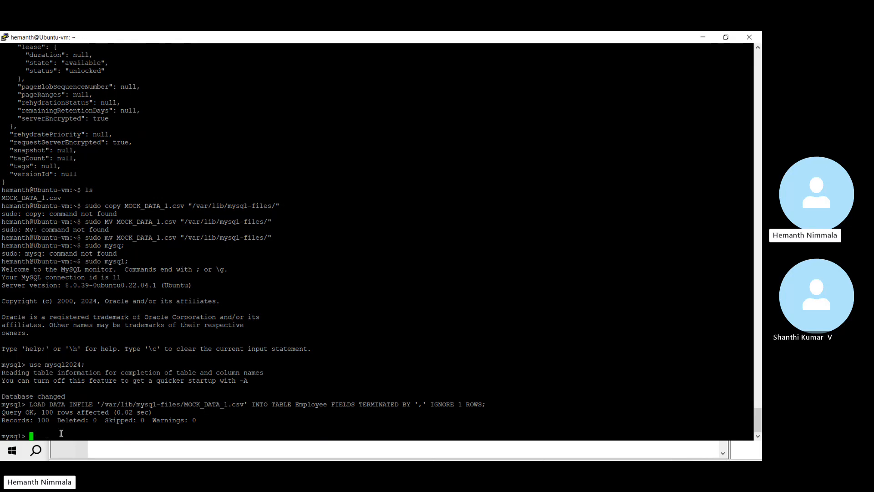
text(select * from Employye)
key(BackSpace)
key(BackSpace)
text(ee;)
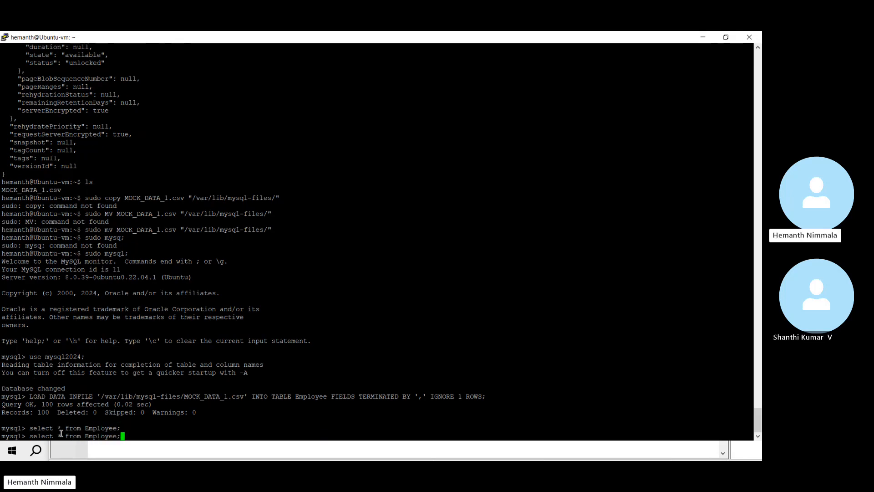
key(Return)
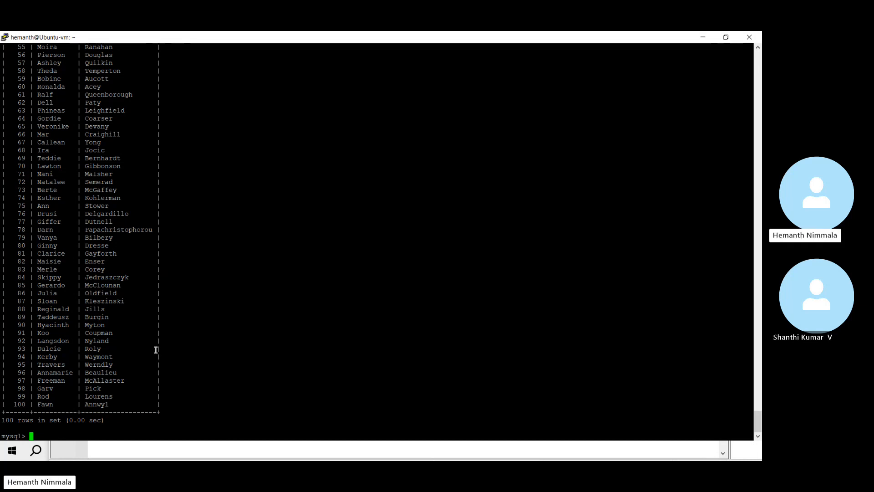
scroll(118, 319, up, 20)
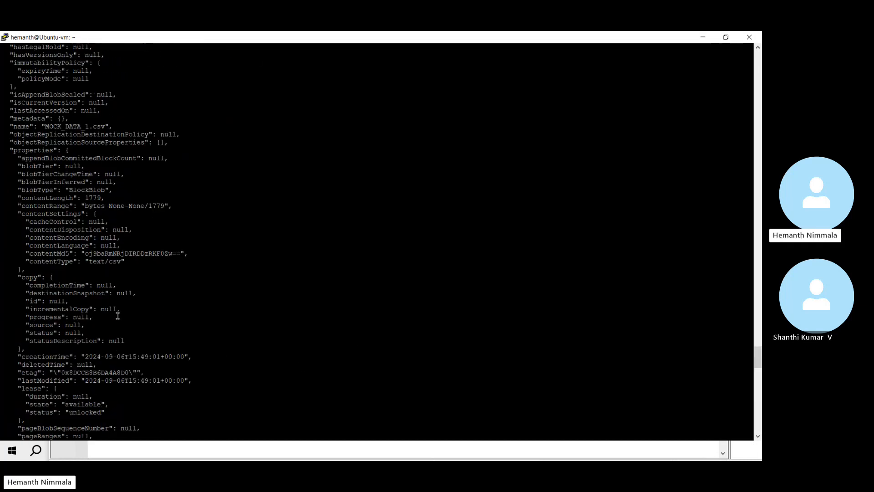
scroll(117, 316, down, 12)
scroll(117, 315, down, 20)
scroll(86, 271, up, 20)
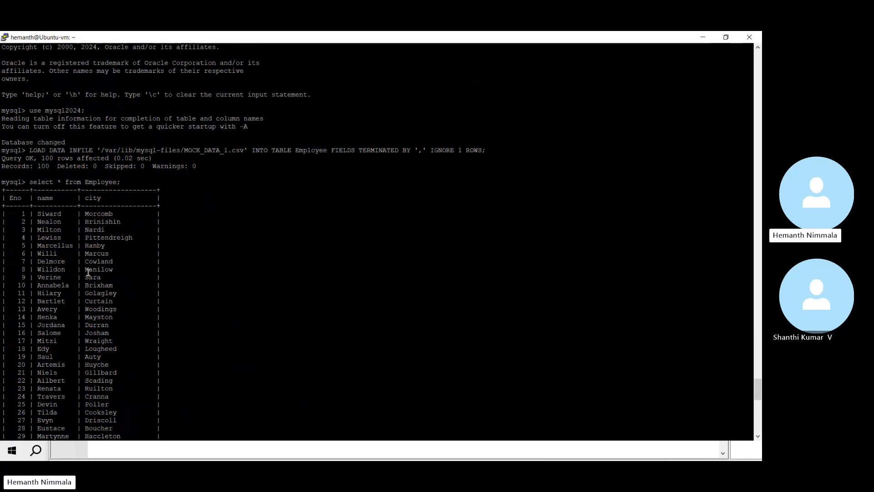
scroll(138, 282, down, 20)
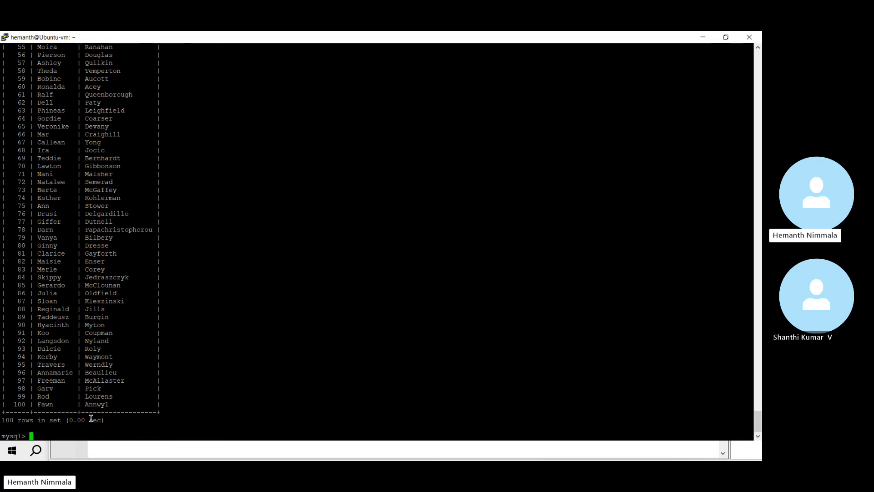
Step: Suspend MySQL, try logging out with exit, restore the PuTTY window and bring Notepad++ forward
key(ctrl+z)
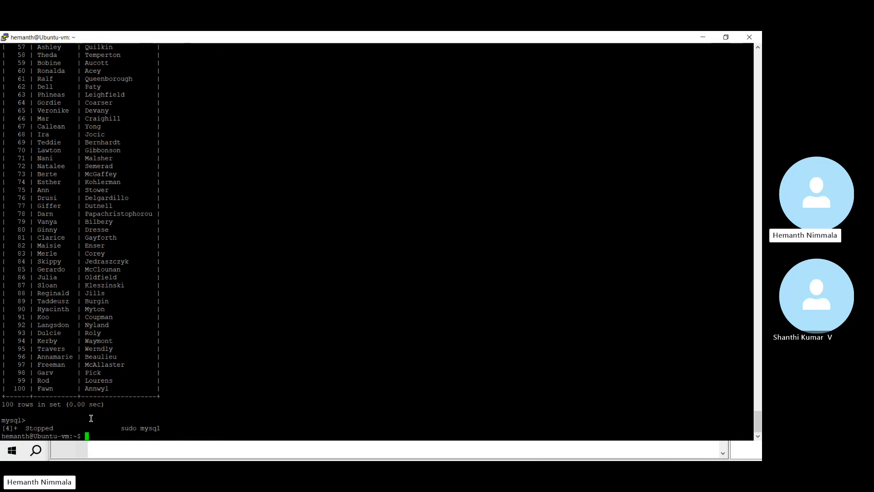
text(exit)
key(Return)
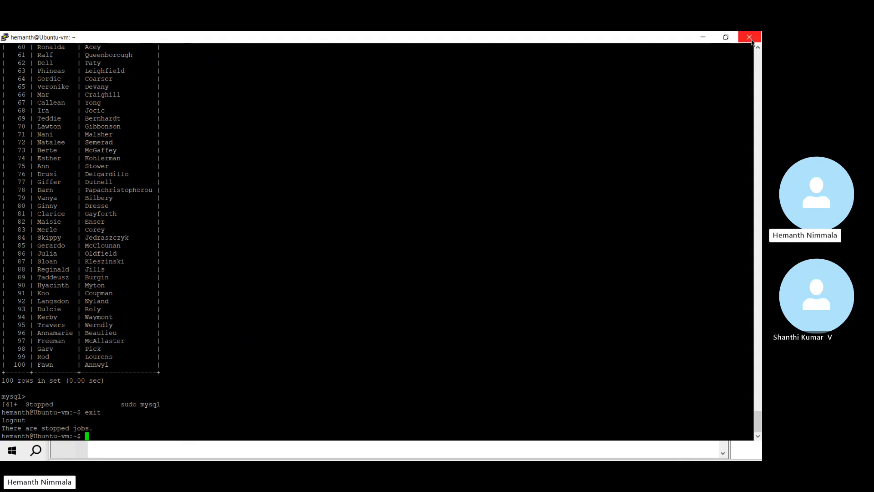
click(725, 37)
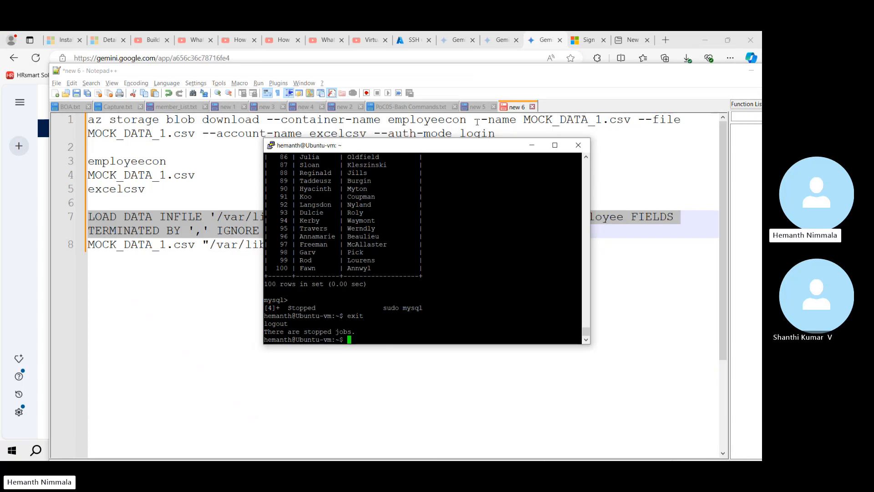
click(434, 74)
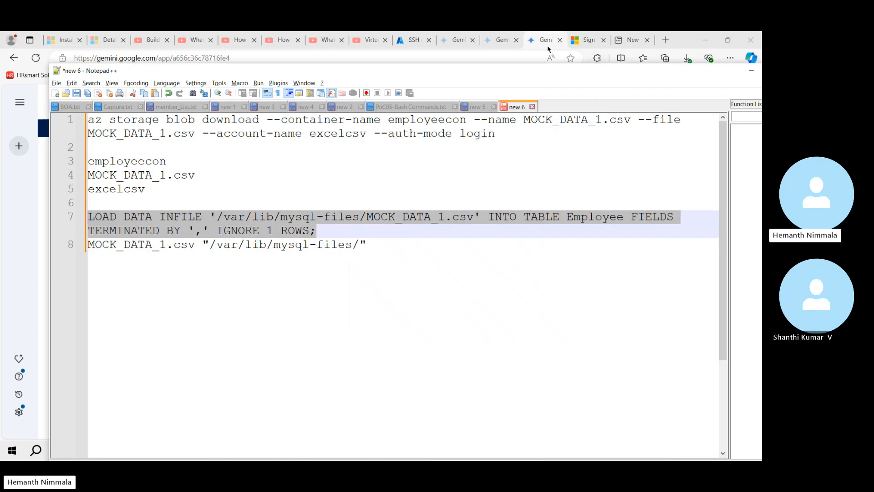
Step: Go from the deployment page to the Ubuntu-vm overview, showing Running at 172.178.59.11
click(399, 42)
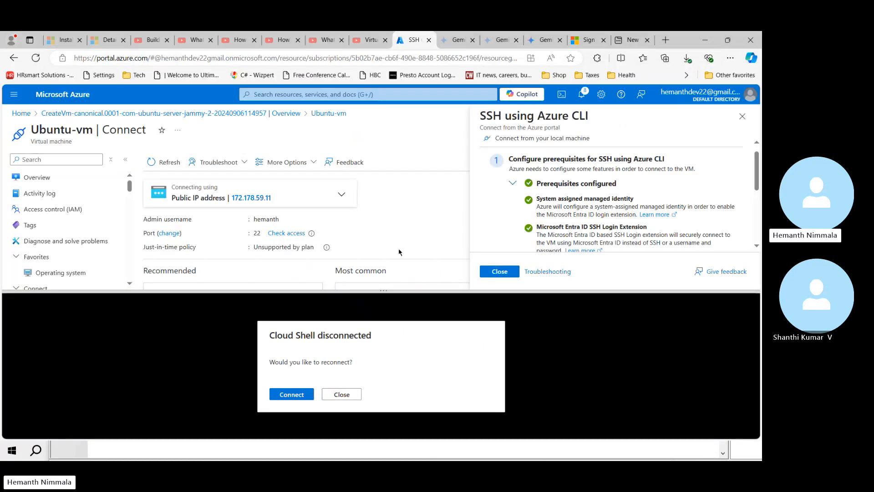
click(341, 395)
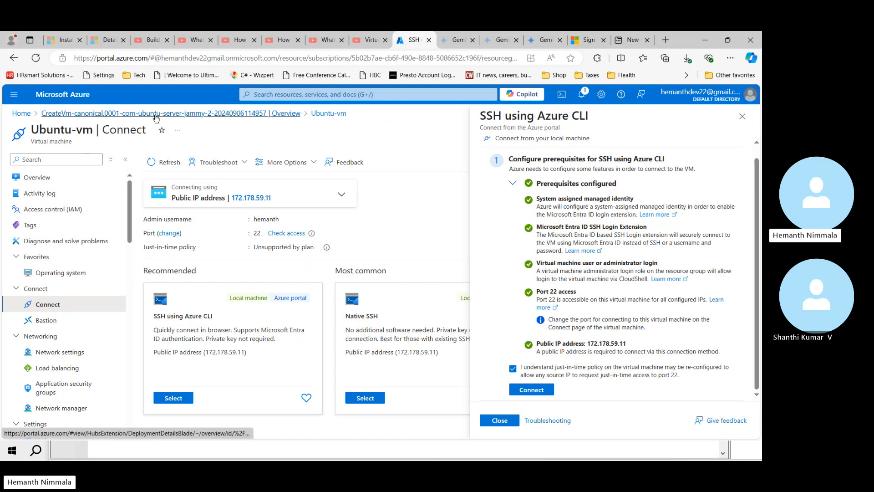
click(203, 117)
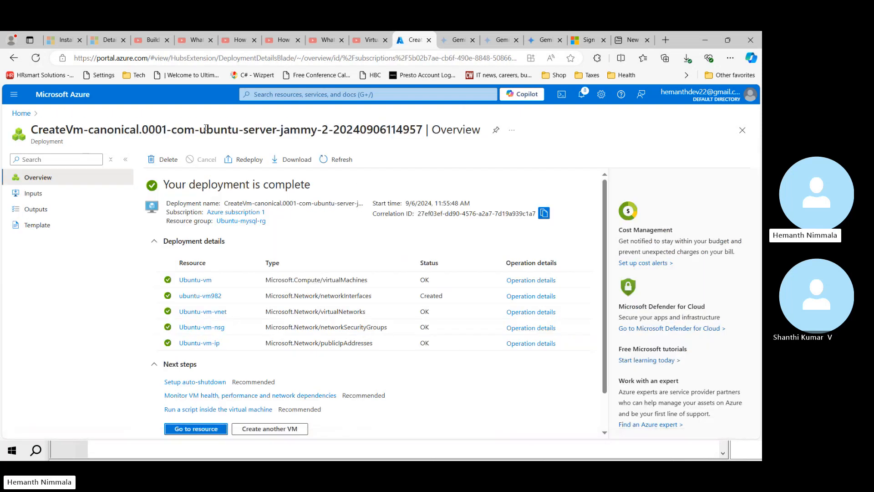
click(180, 429)
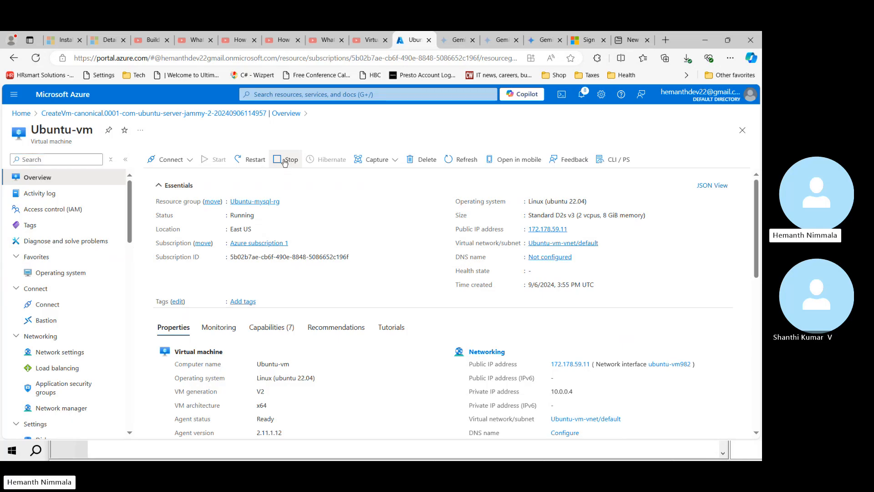
Step: Stop Ubuntu-vm and confirm, then dismiss PuTTY's lost-connection error and close the session
click(287, 160)
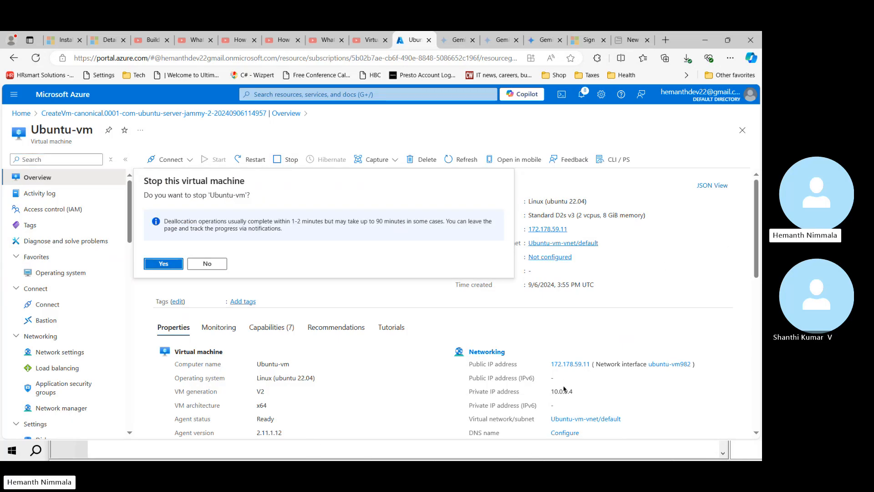
click(162, 264)
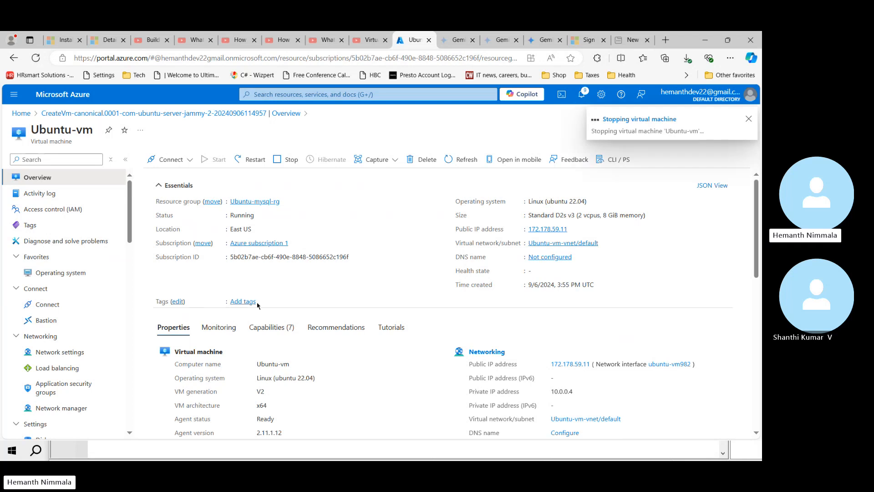
key(alt+Tab)
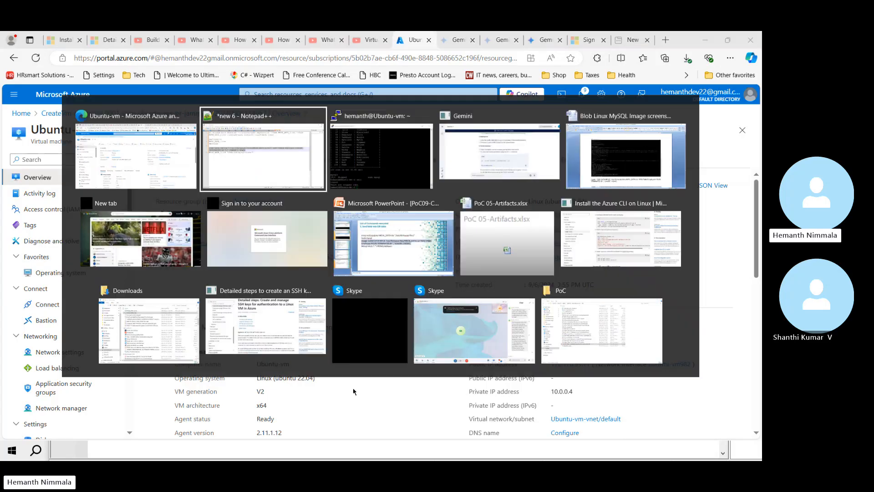
click(382, 181)
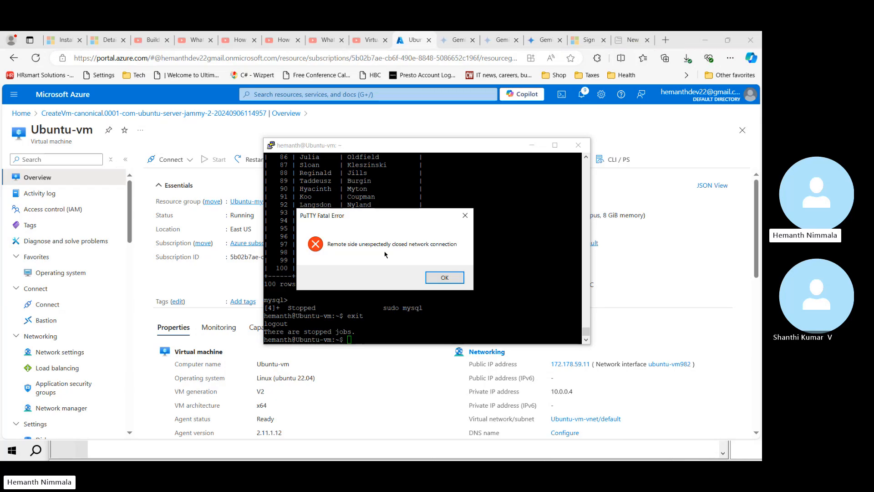
click(446, 278)
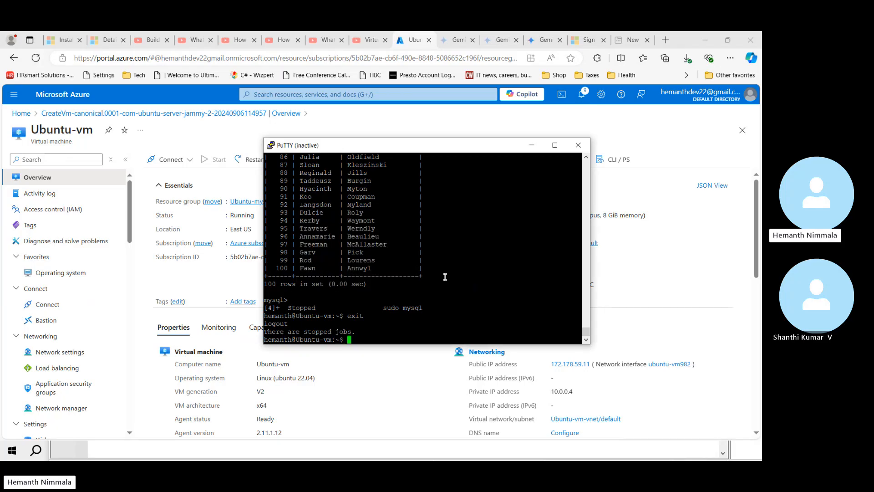
click(577, 146)
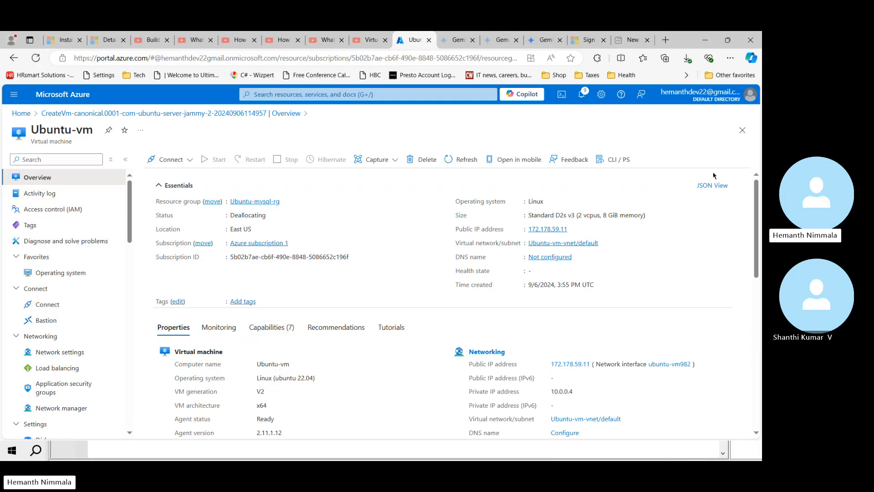
mouse_move(759, 242)
mouse_down()
mouse_move(758, 270)
mouse_move(758, 228)
mouse_up()
Step: Find Azure compute galleries and start creating a new gallery
click(332, 93)
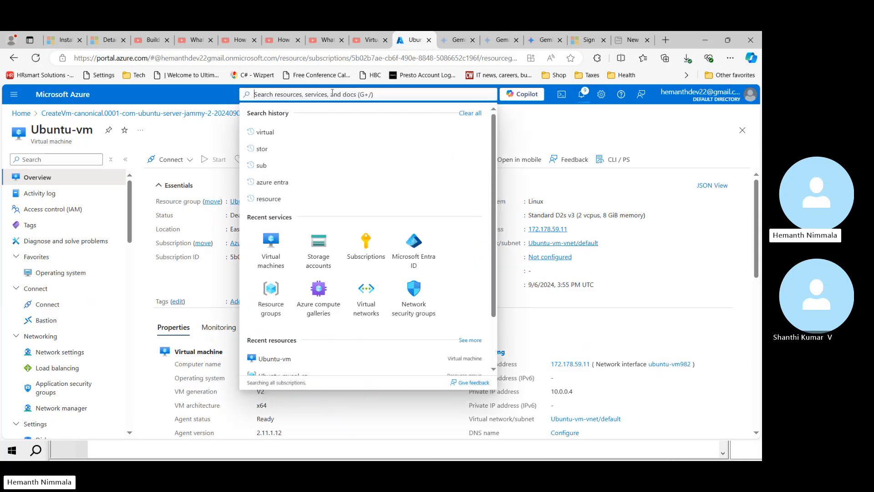
text(azure )
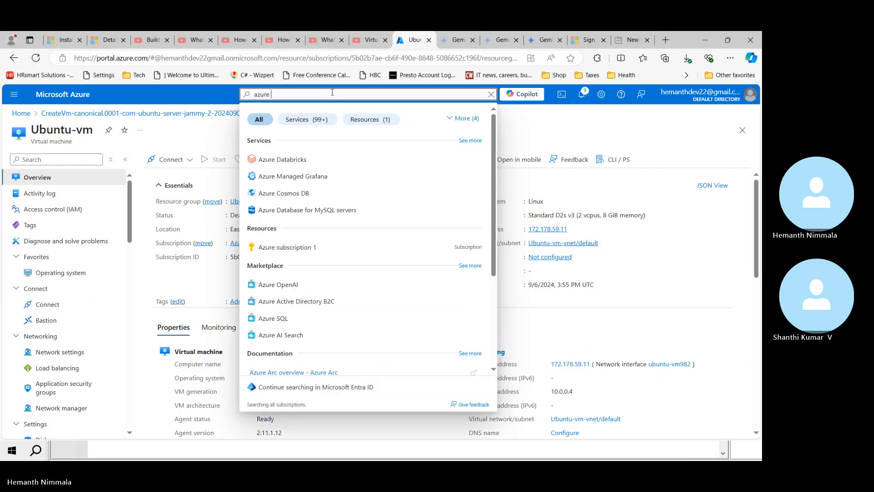
text(comput)
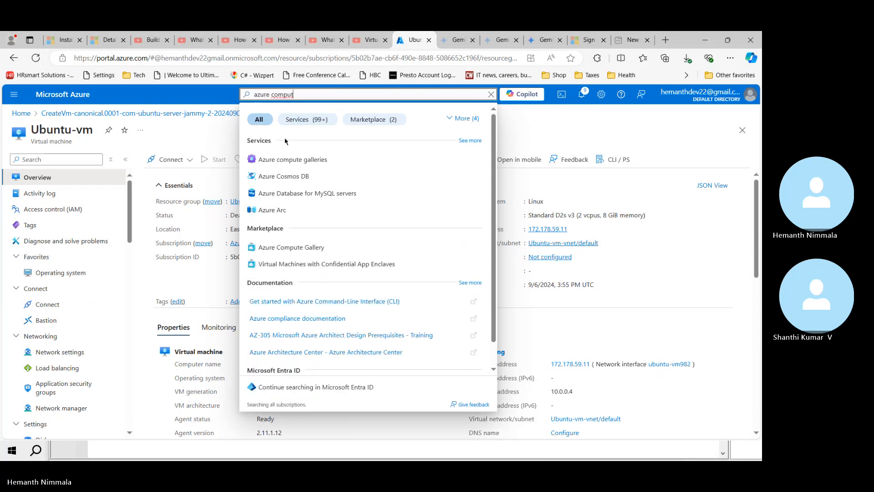
click(294, 160)
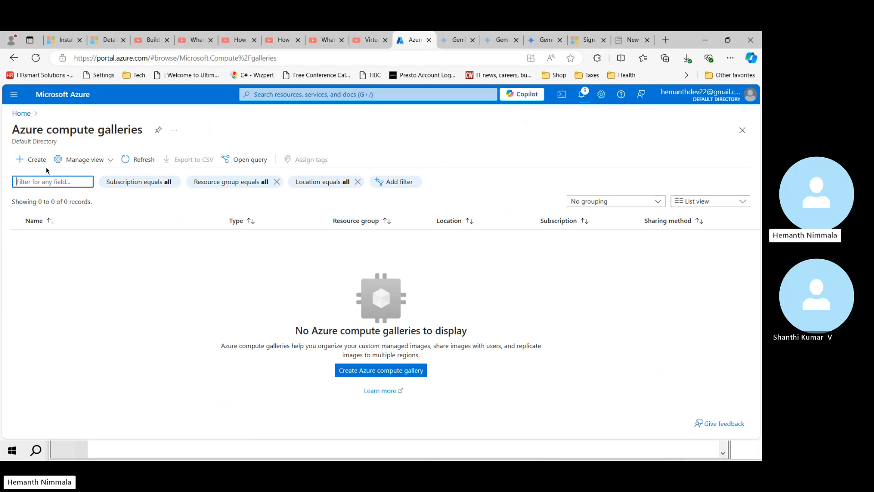
click(34, 160)
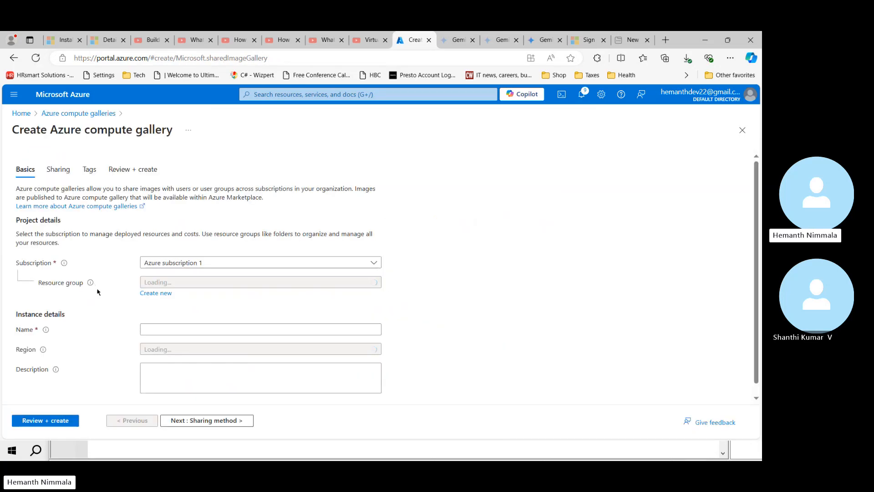
Step: Put the gallery in Ubuntu-mysql-rg, name it ubuntu_mysql_gallery, and copy the name
click(251, 286)
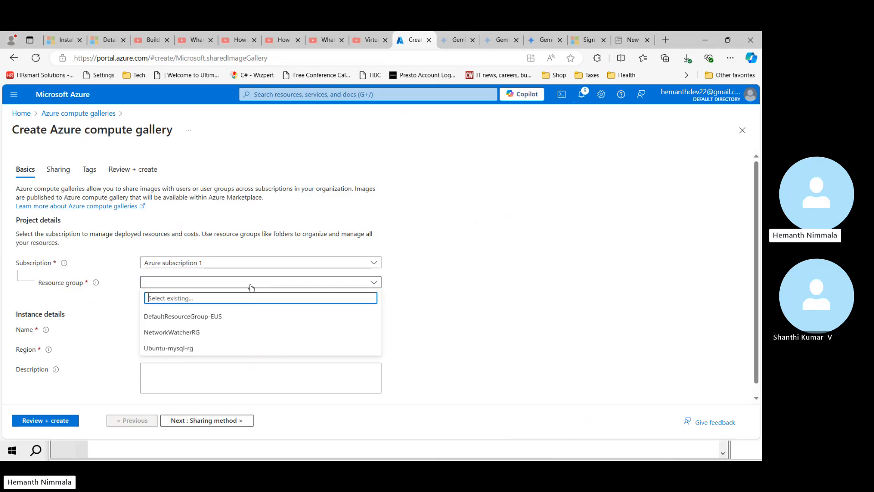
click(222, 352)
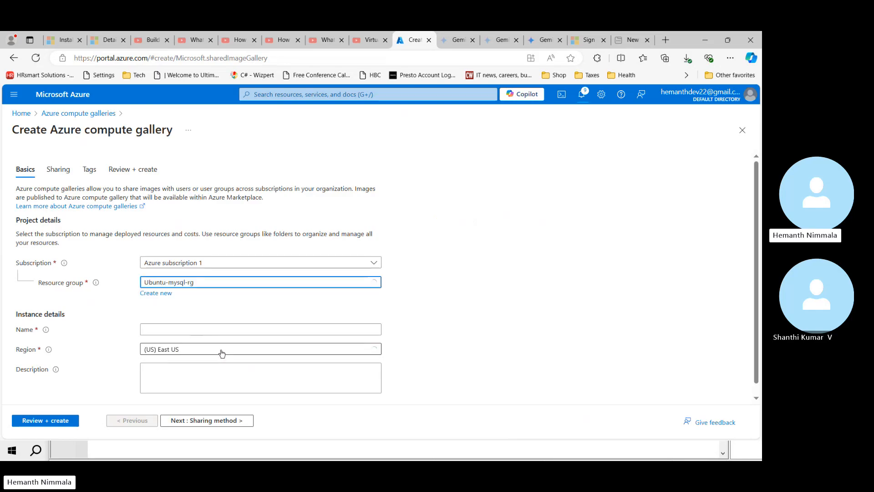
click(184, 331)
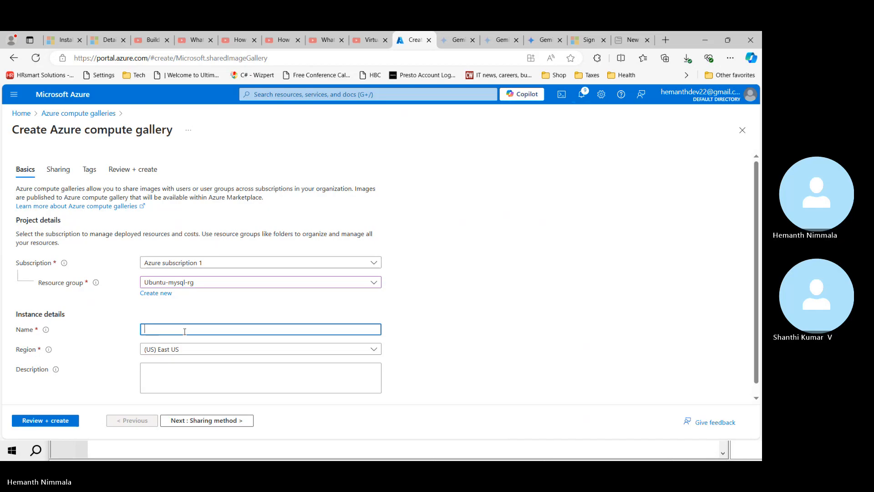
text(ubuntu)
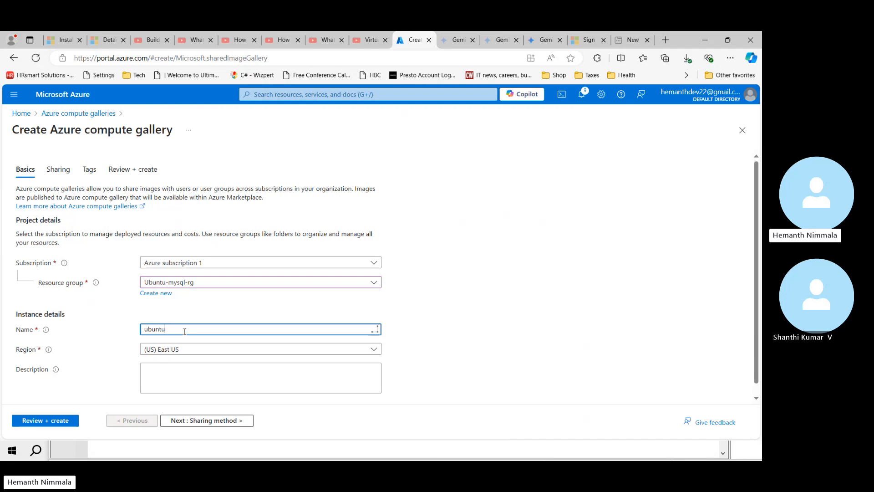
text(-)
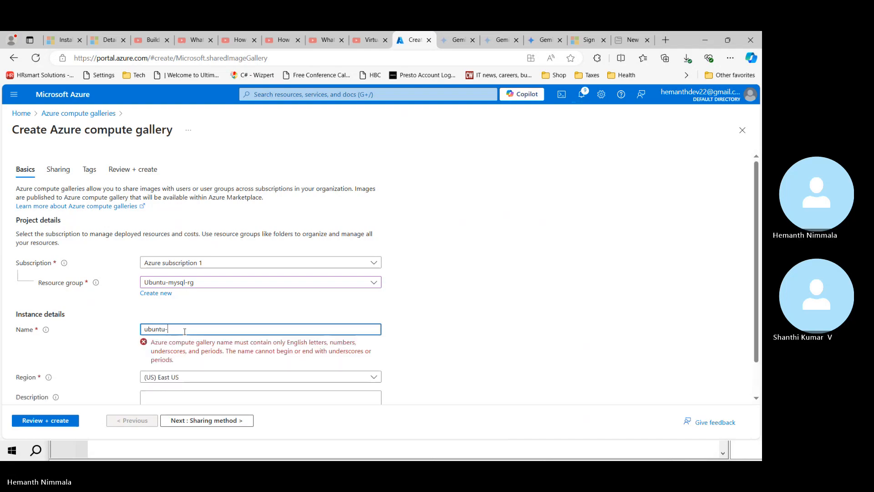
text(mysql)
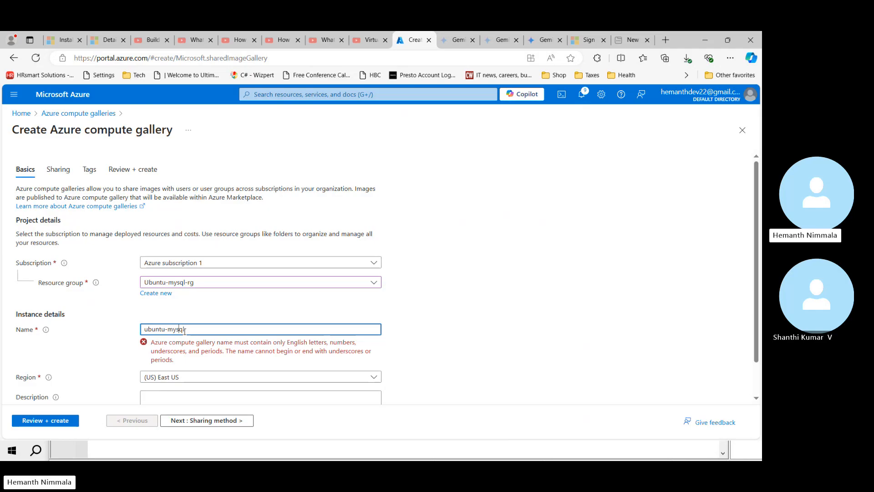
key(Left)
key(Left)
key(Left)
key(BackSpace)
text(_)
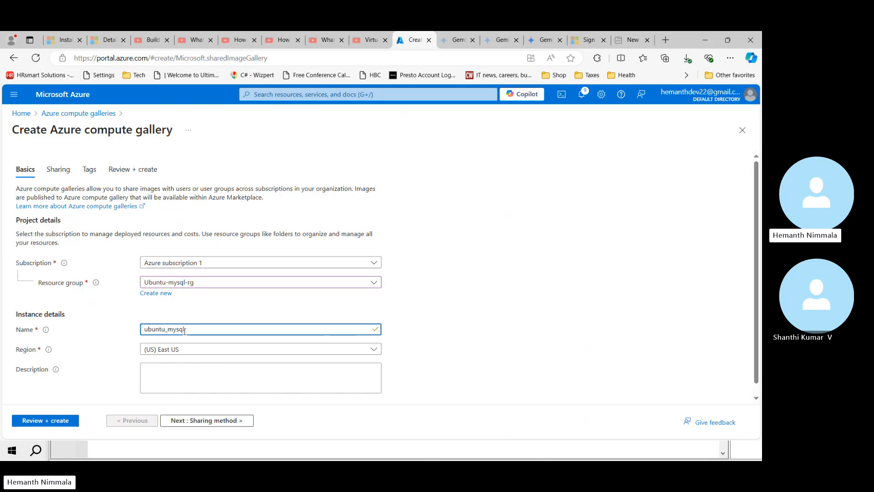
text(_)
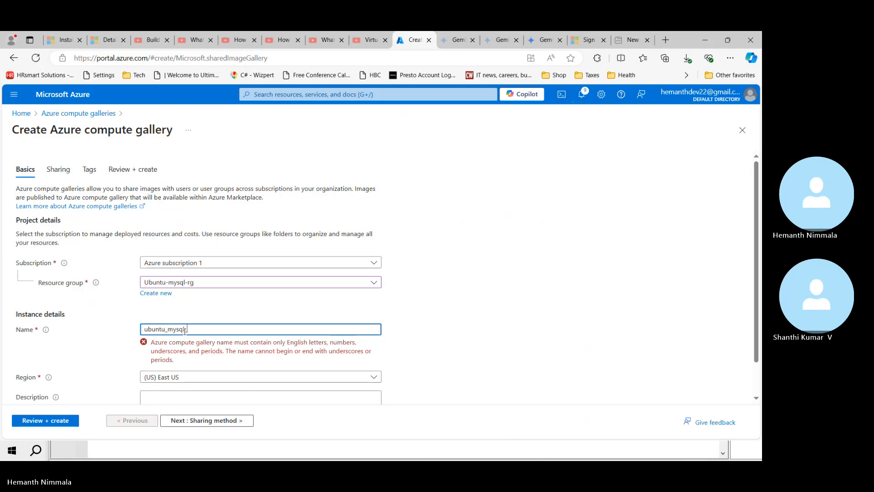
text(gall)
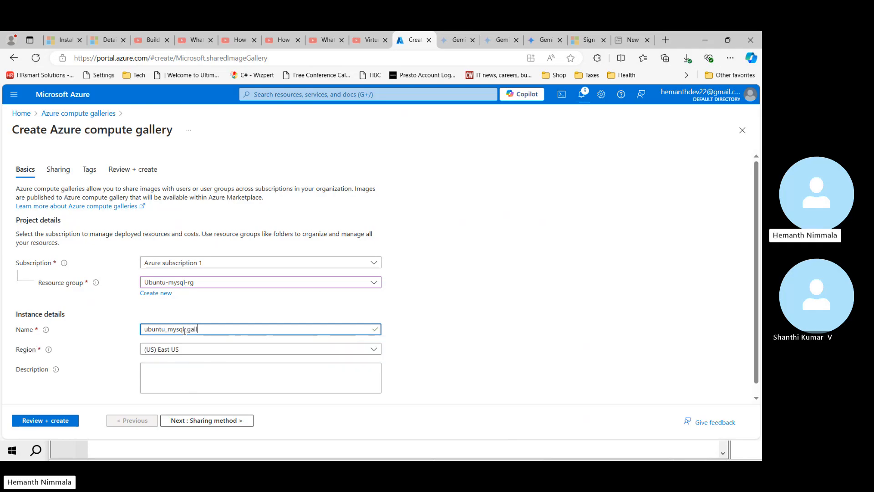
text(ery)
double_click(184, 331)
key(ctrl+c)
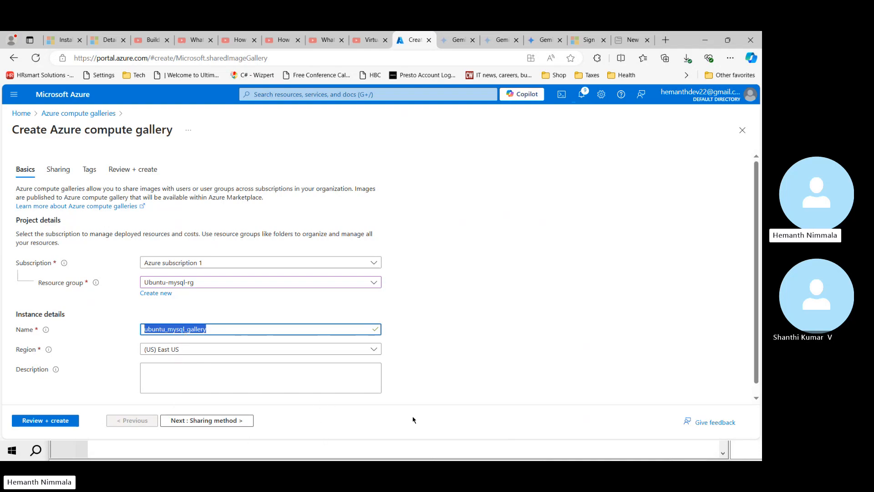
key(alt+Tab)
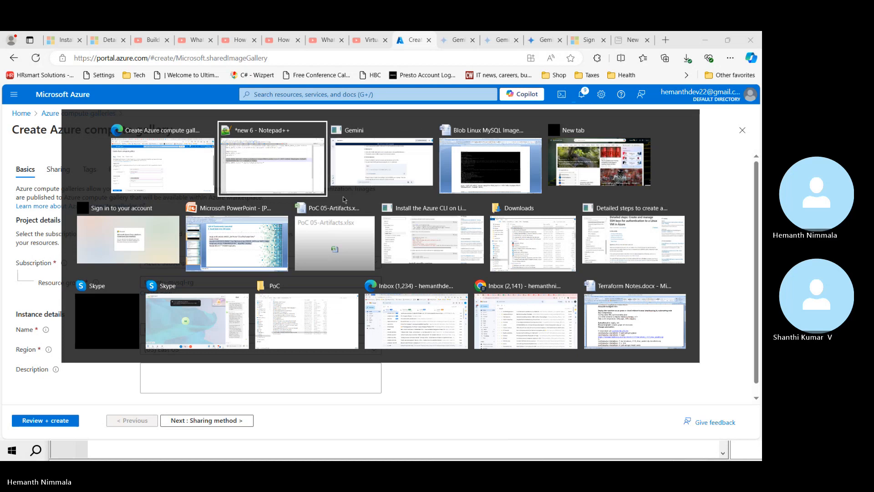
Step: Paste ubuntu_mysql_gallery into cell B12 beside 'VM image name' in PoC 05-Artifacts
click(331, 227)
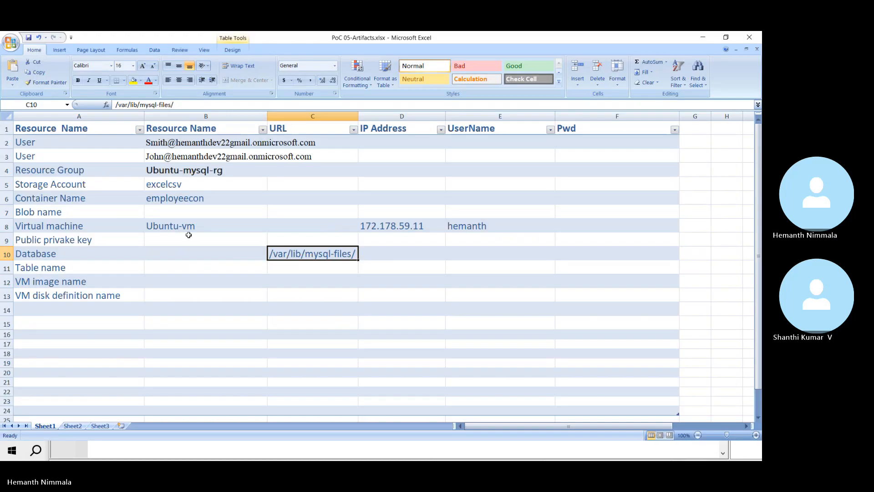
click(98, 311)
click(187, 308)
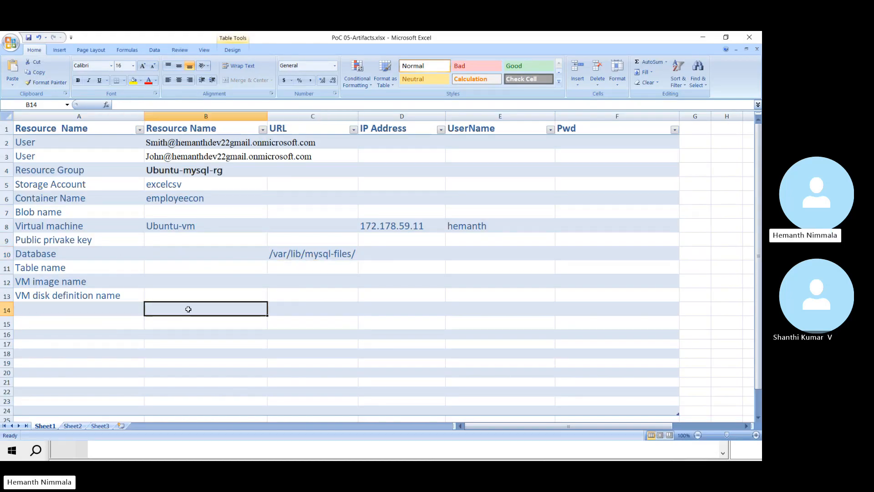
key(ctrl+v)
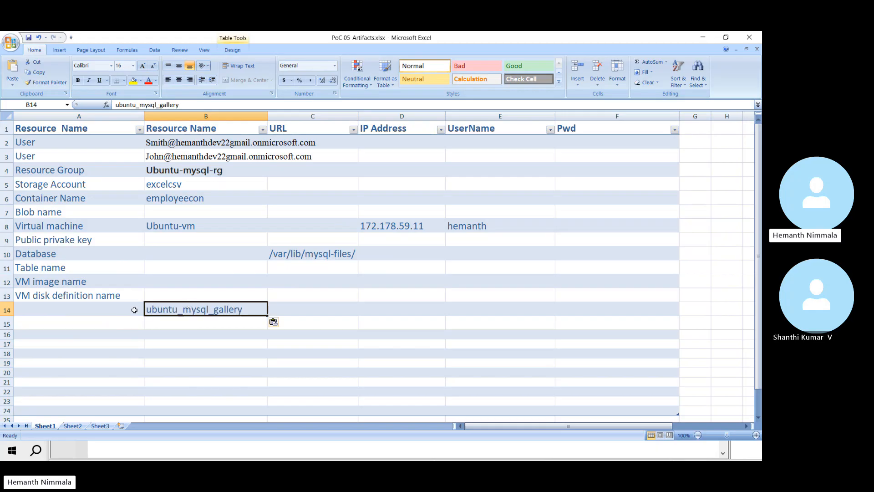
click(156, 285)
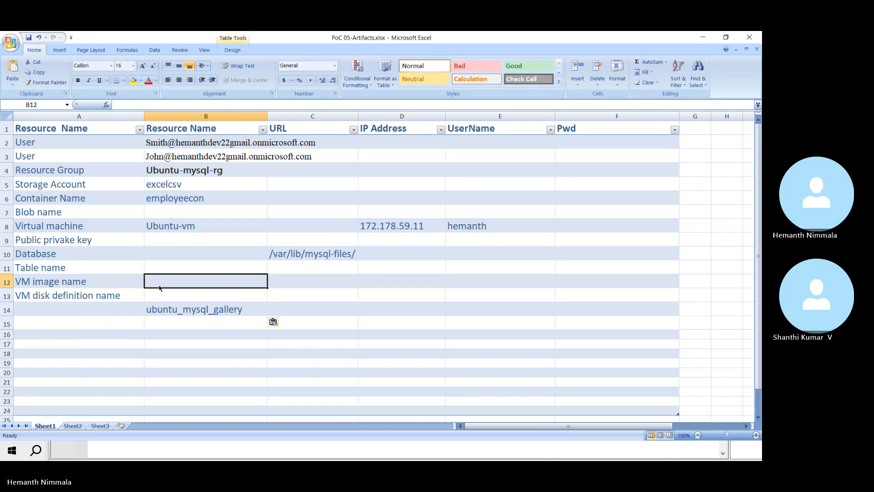
key(ctrl+v)
click(183, 309)
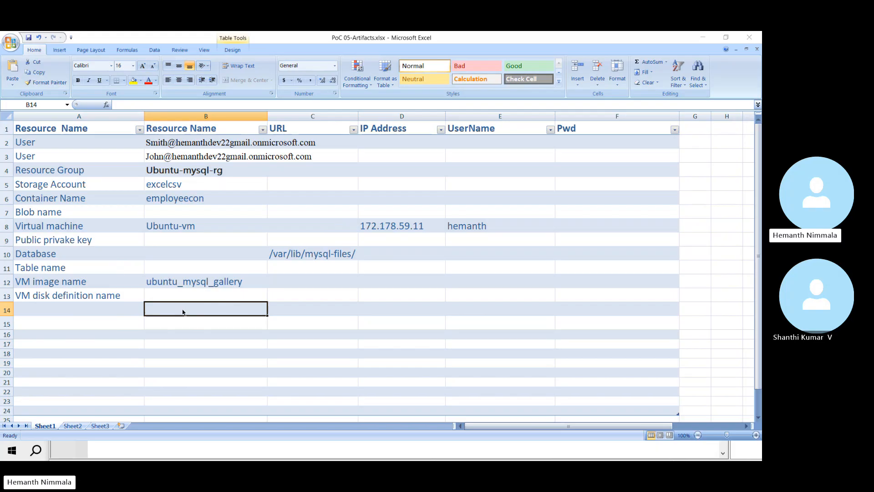
key(alt+Tab)
key(alt+Tab)
Step: Move past the Sharing method and Tags pages unchanged to Review + create
click(172, 376)
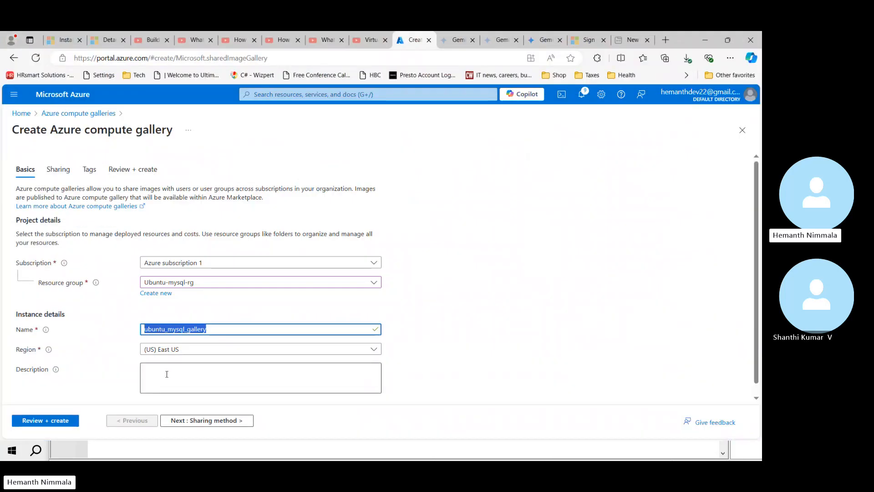
click(186, 421)
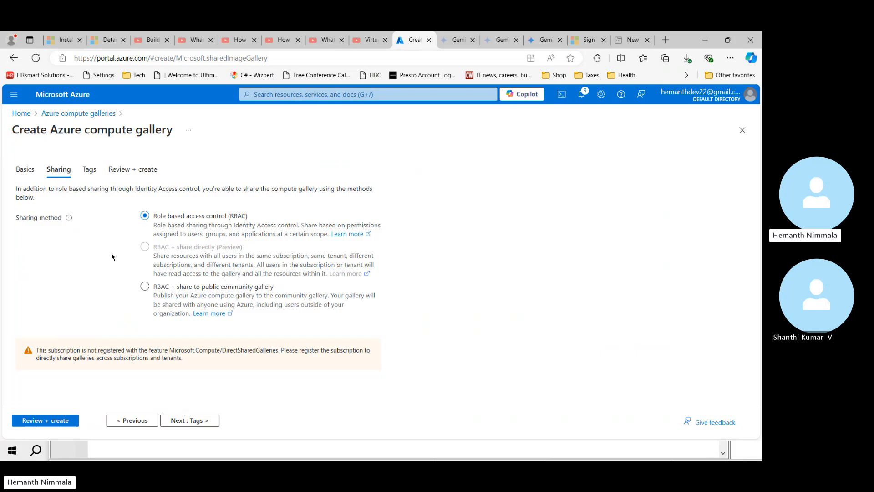
click(182, 421)
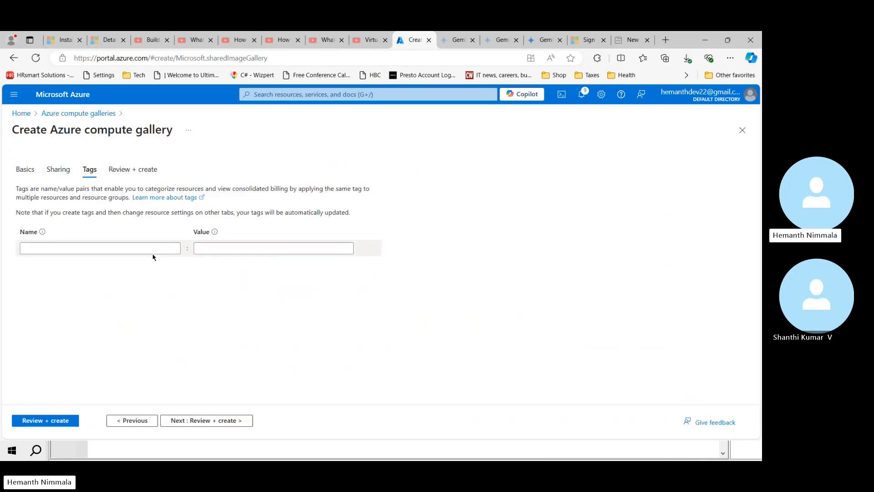
click(224, 421)
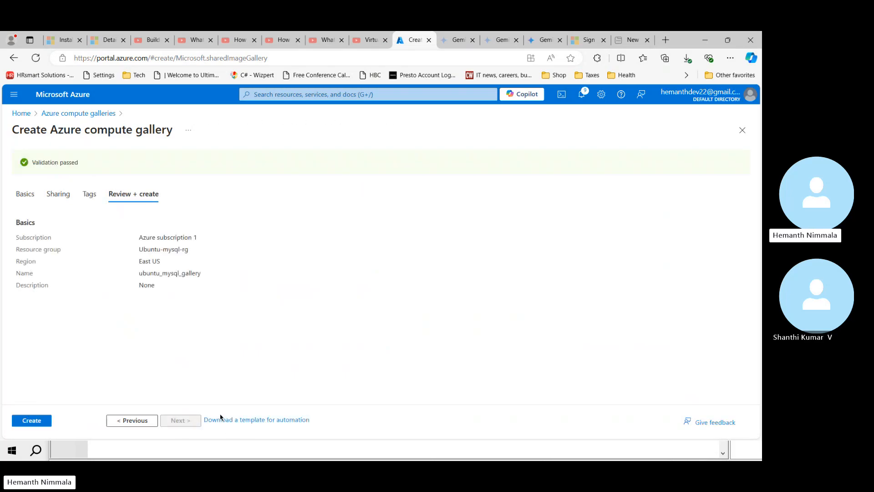
Step: Create ubuntu_mysql_gallery and dismiss the deployment notice while it completes
click(38, 423)
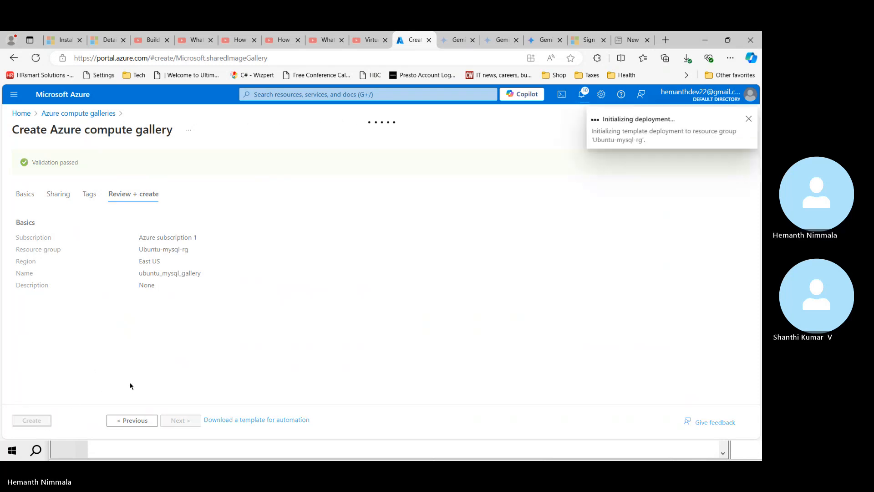
click(749, 120)
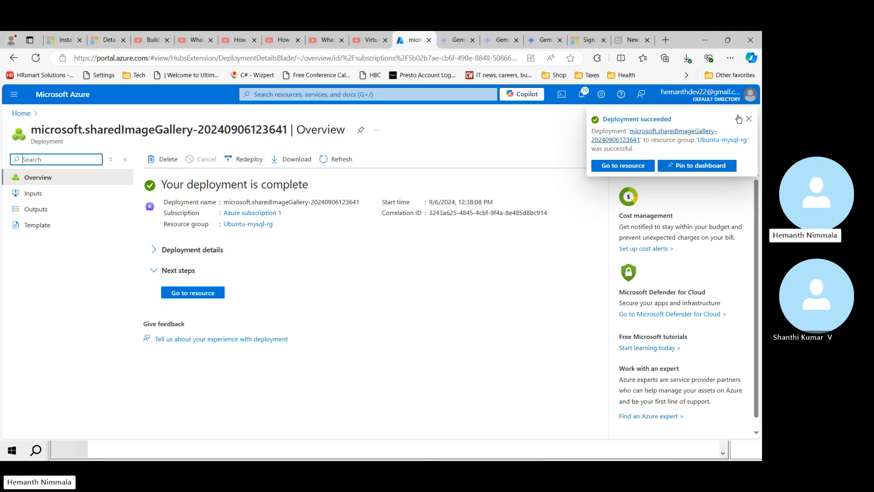
Step: Open the Ubuntu-vm virtual machine from Home and show its Capture options
click(196, 294)
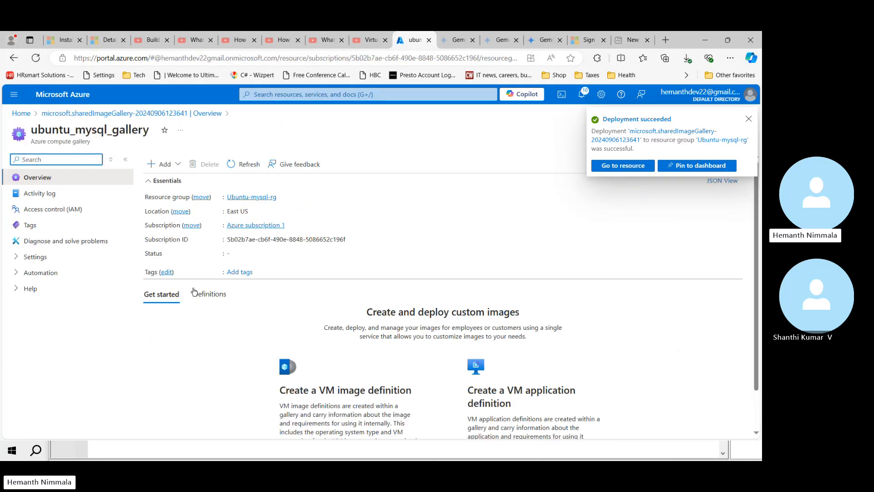
click(749, 120)
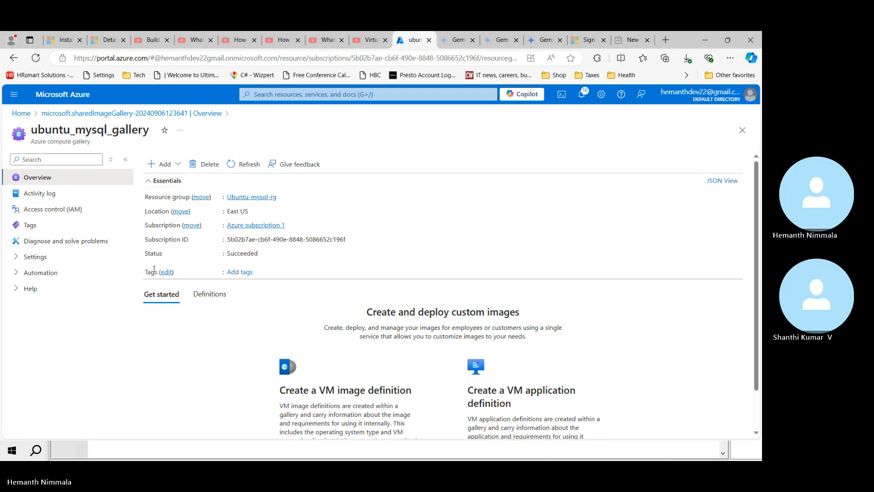
click(27, 114)
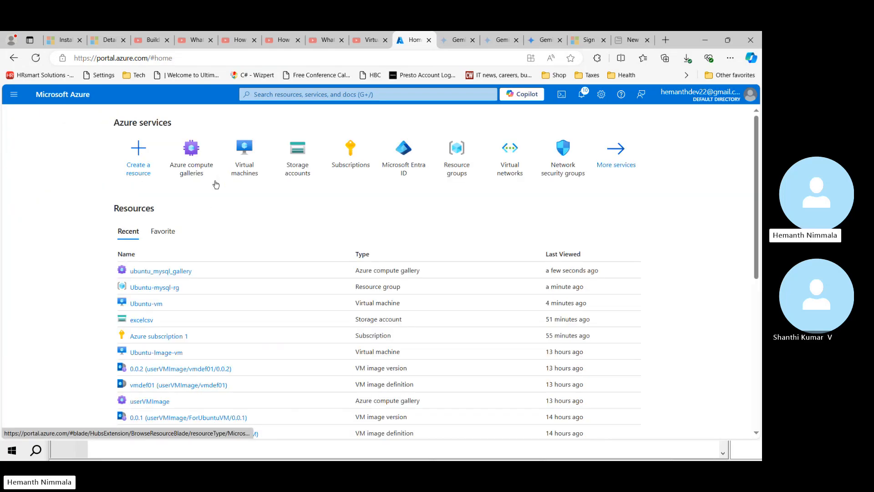
click(250, 161)
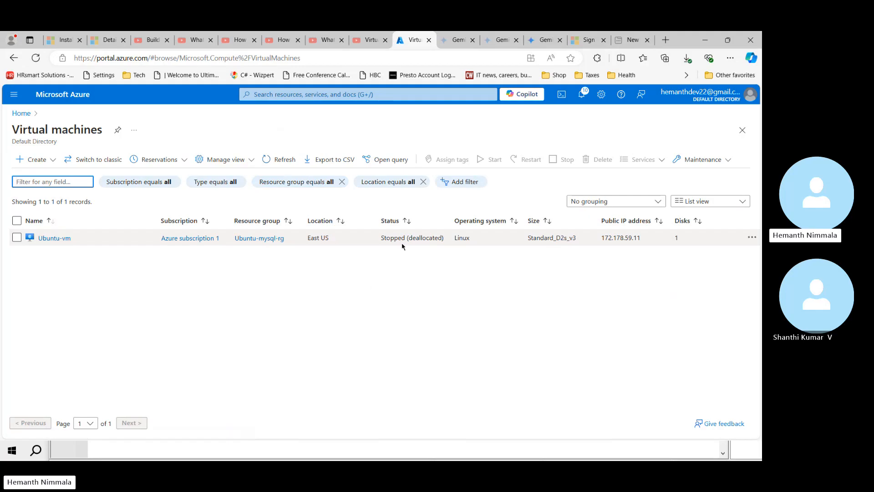
click(63, 244)
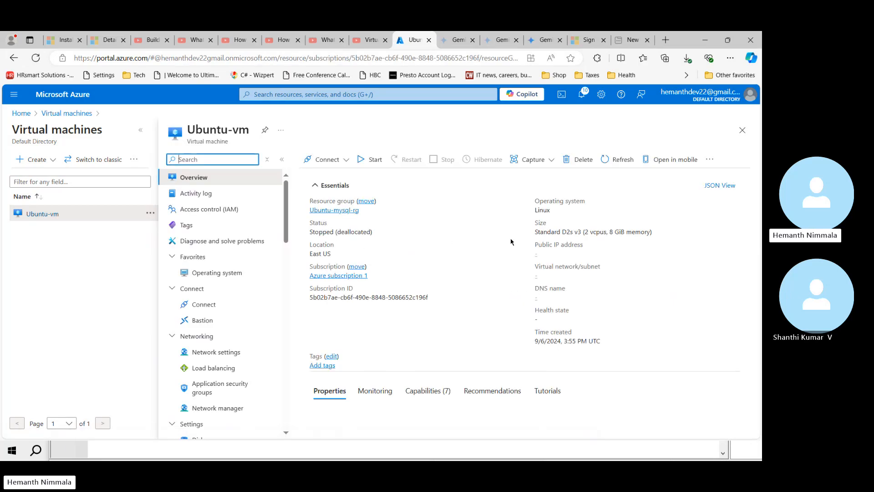
click(552, 160)
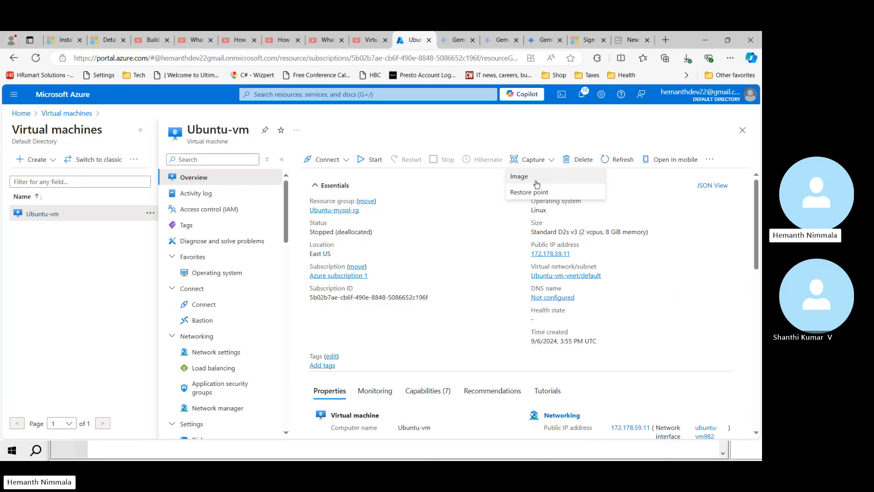
Step: Capture Ubuntu-vm as an image, choosing ubuntu_mysql_gallery as the target compute gallery
click(537, 182)
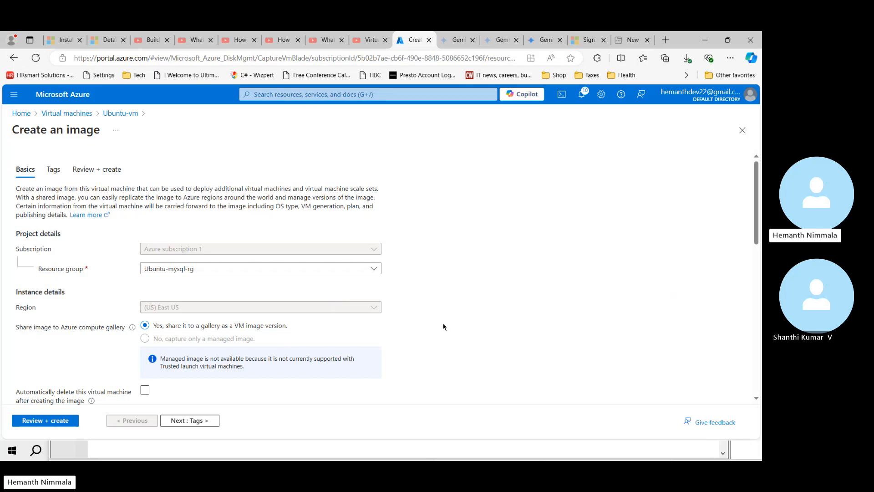
scroll(431, 299, down, 1)
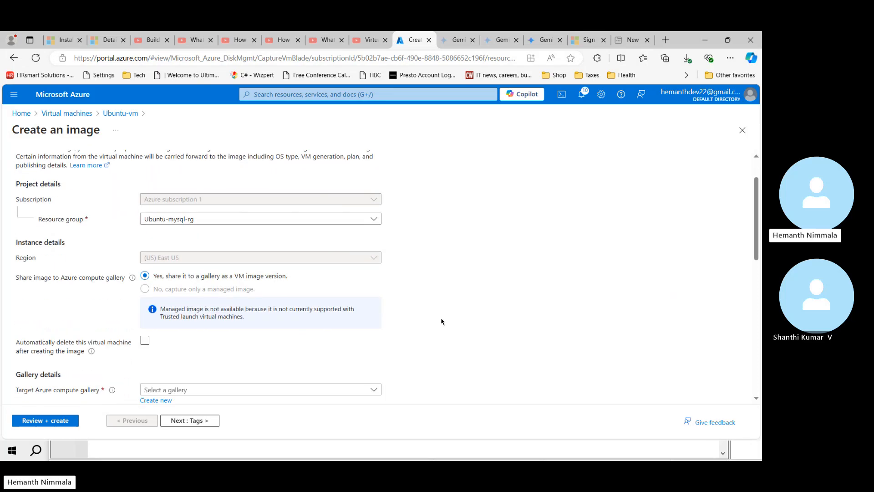
scroll(441, 321, down, 1)
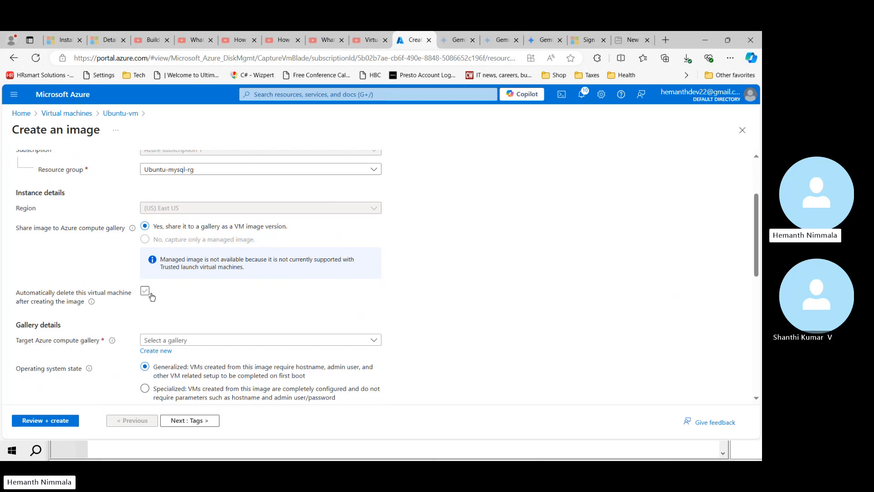
scroll(191, 327, down, 1)
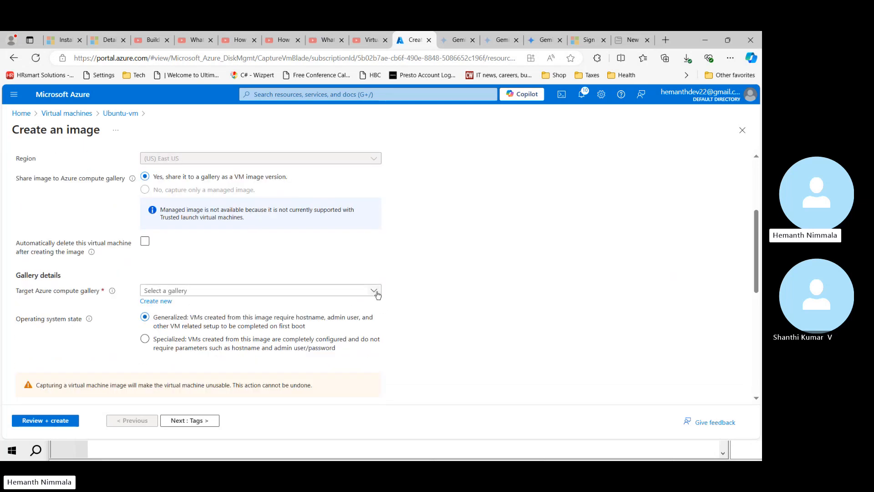
click(375, 292)
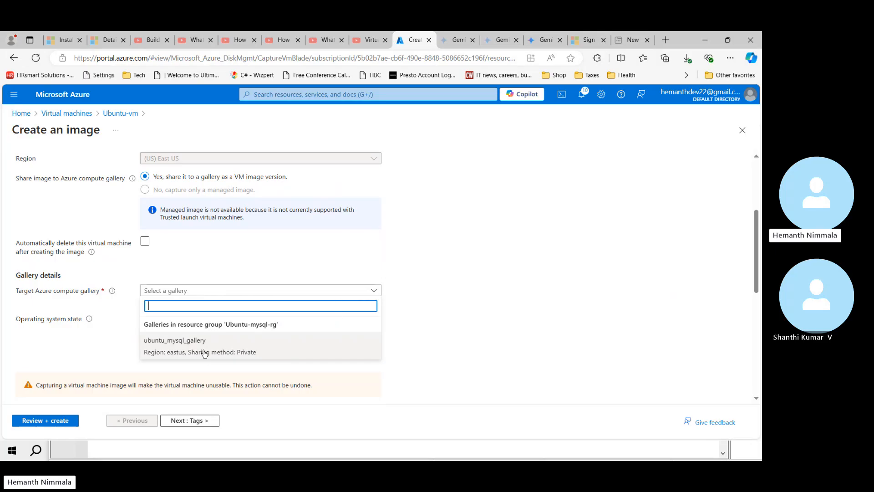
click(242, 352)
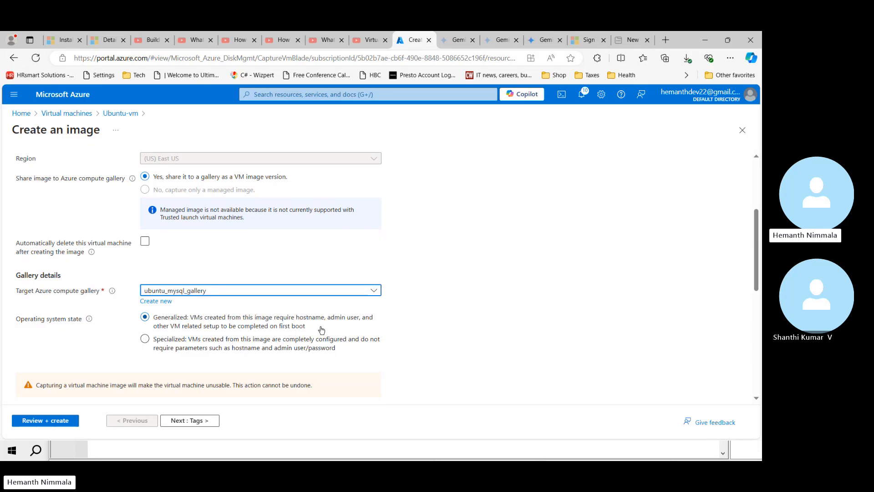
scroll(424, 334, down, 1)
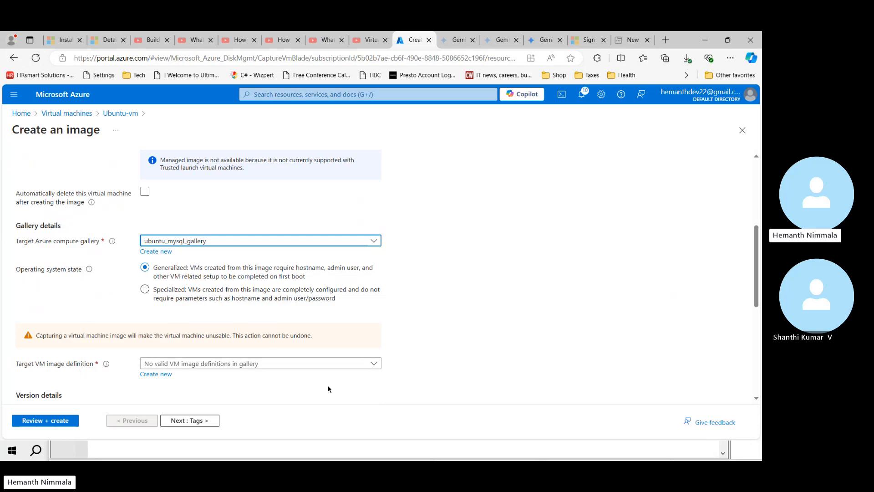
scroll(377, 388, down, 1)
scroll(377, 388, down, 1)
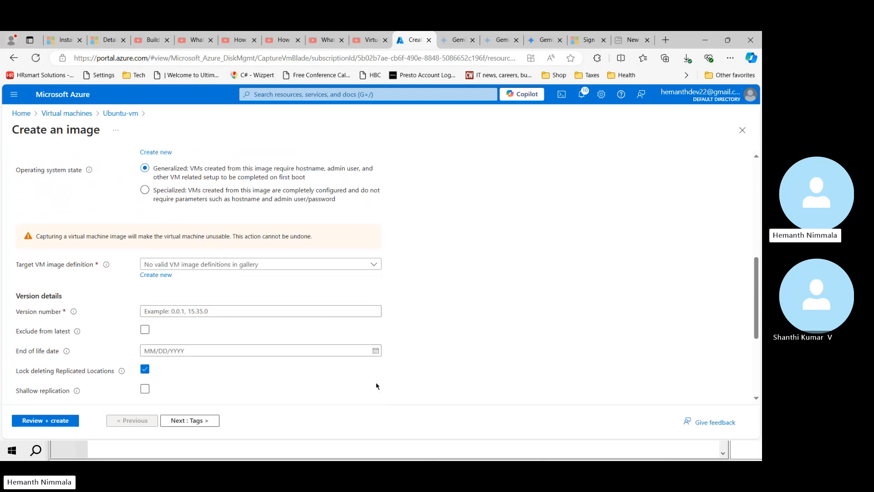
Step: Enter 0.0.1 as the image version number
click(168, 312)
text(0)
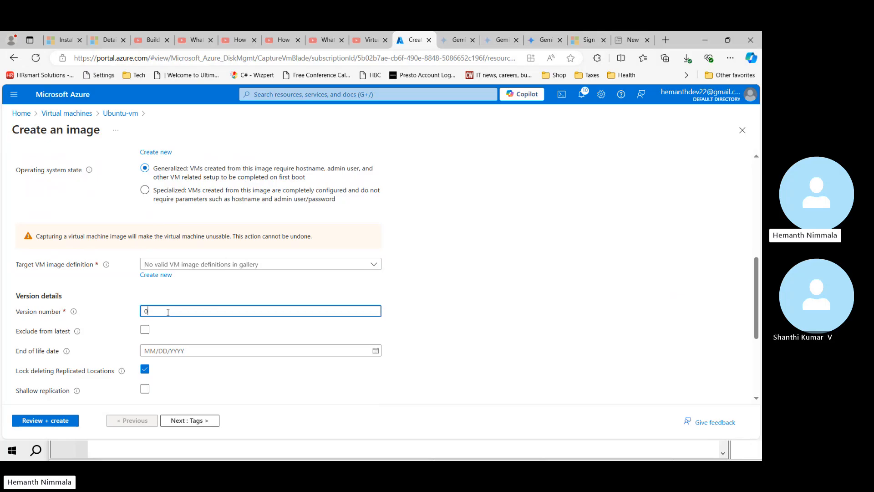
text(.0.1)
click(452, 371)
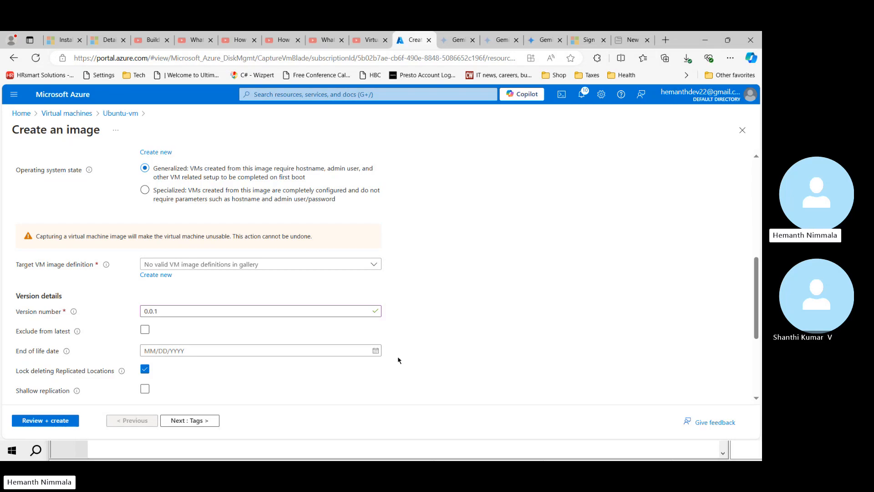
Step: Set the end-of-life date to 2024-09-08 and turn on shallow replication
click(376, 351)
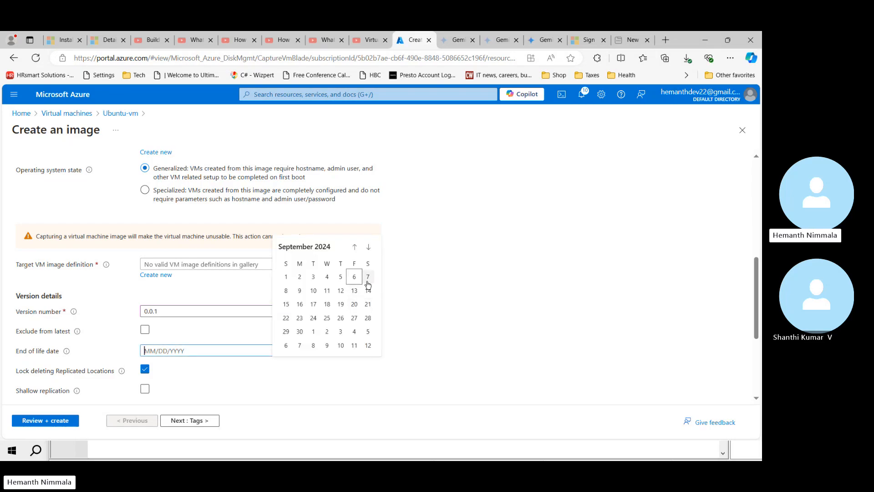
click(286, 291)
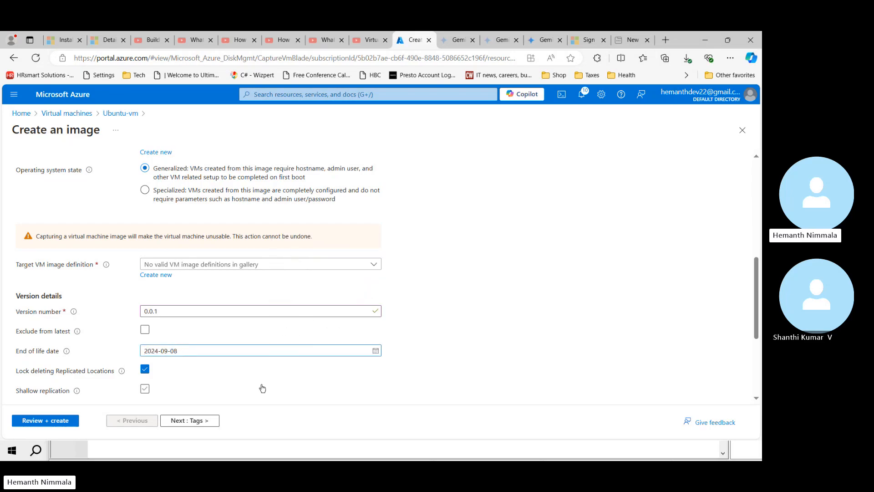
click(263, 388)
scroll(267, 379, down, 1)
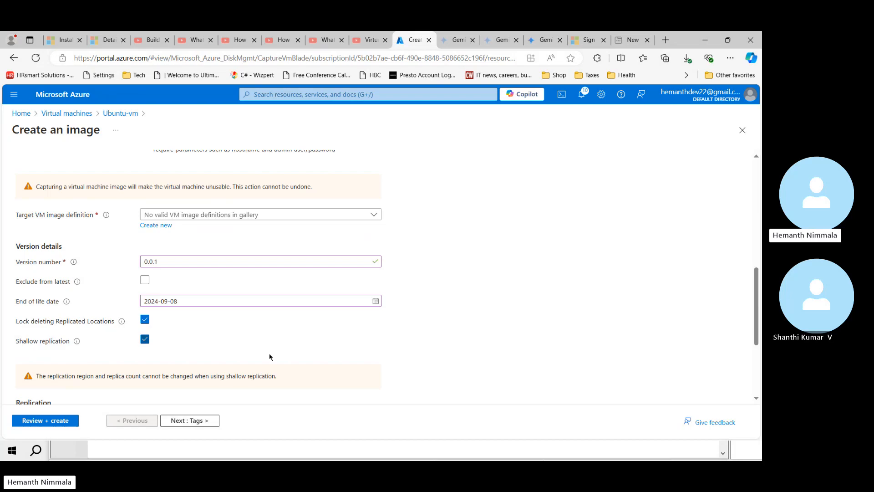
scroll(287, 364, down, 3)
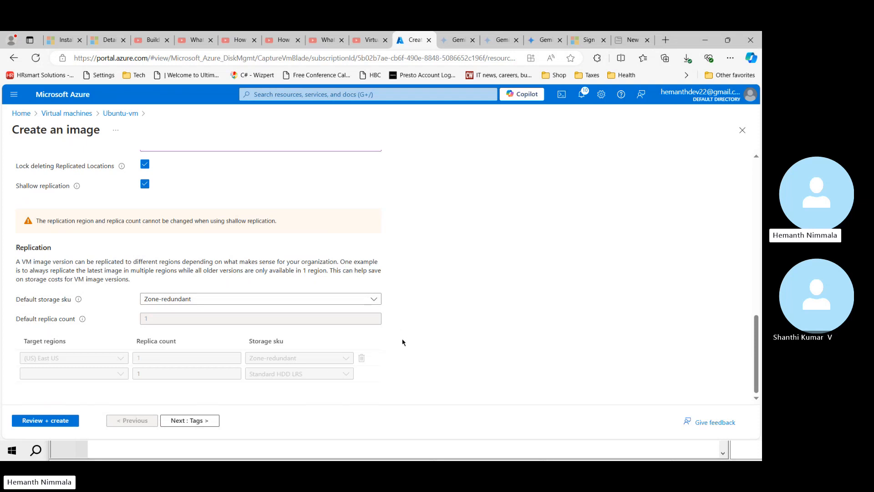
click(189, 419)
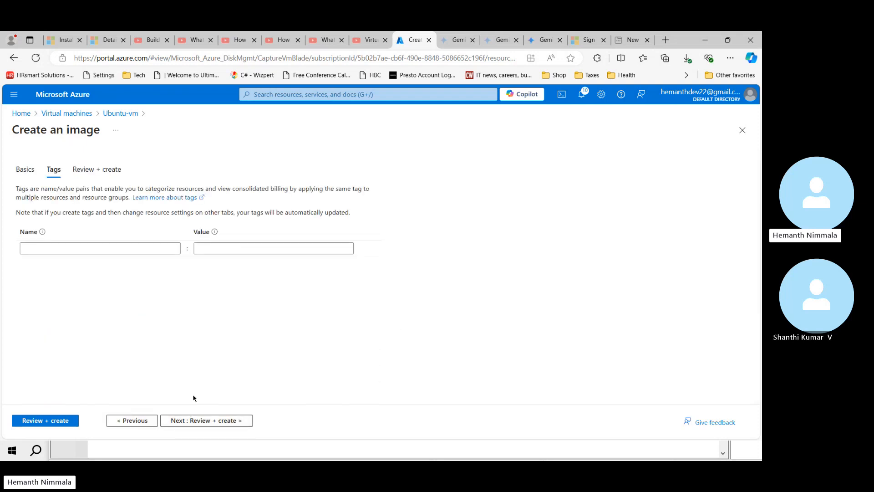
click(192, 427)
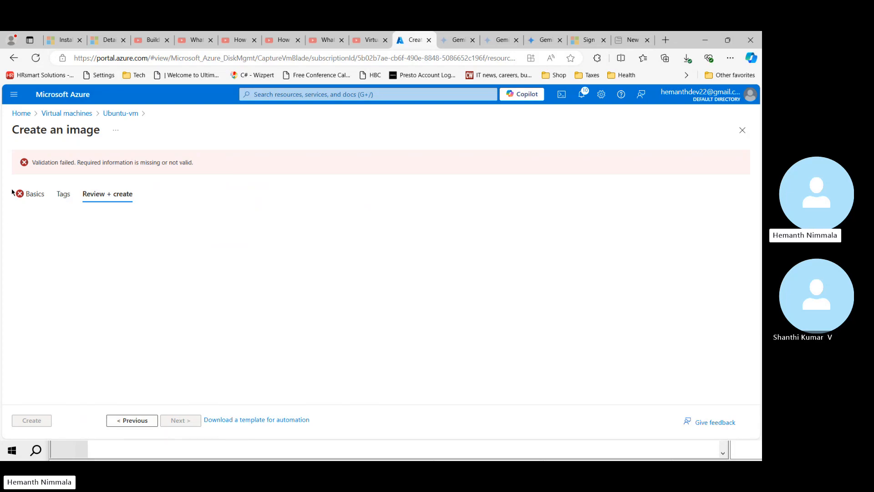
click(35, 195)
scroll(452, 313, down, 6)
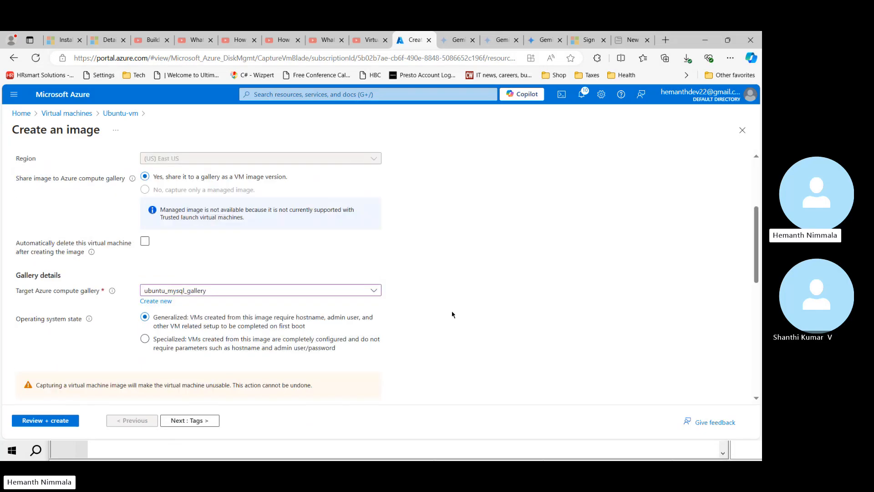
scroll(453, 313, down, 1)
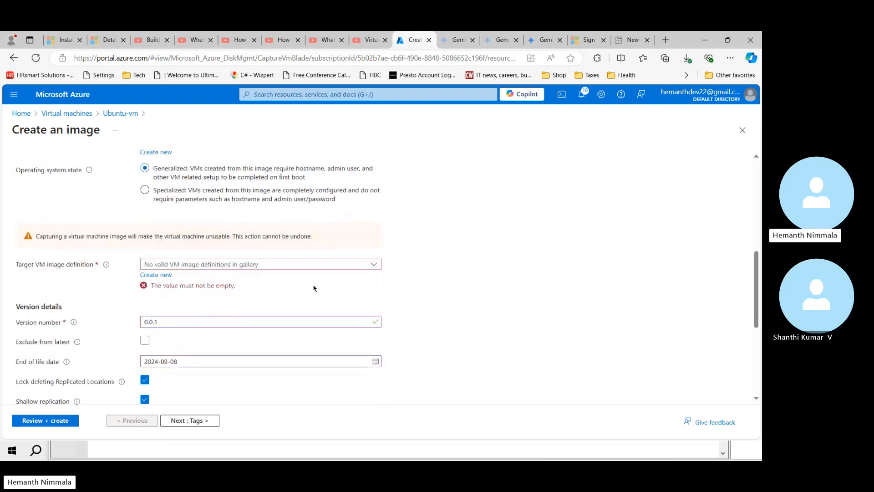
click(270, 266)
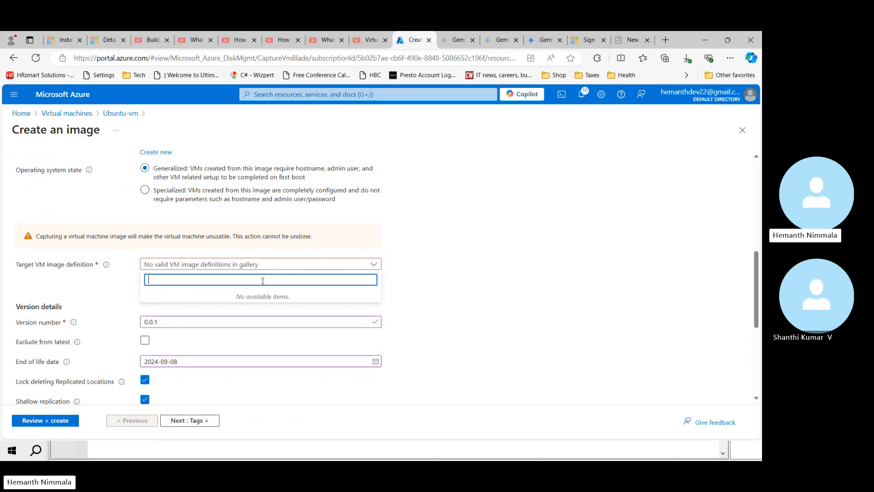
click(405, 279)
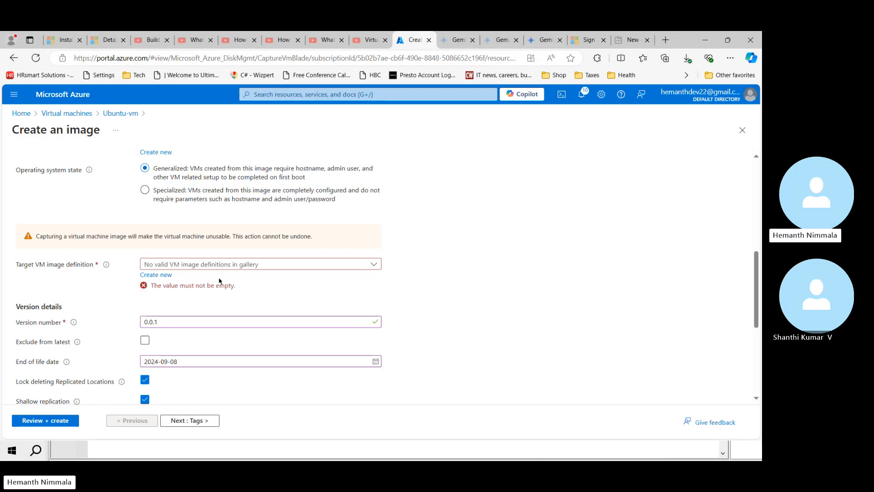
click(233, 268)
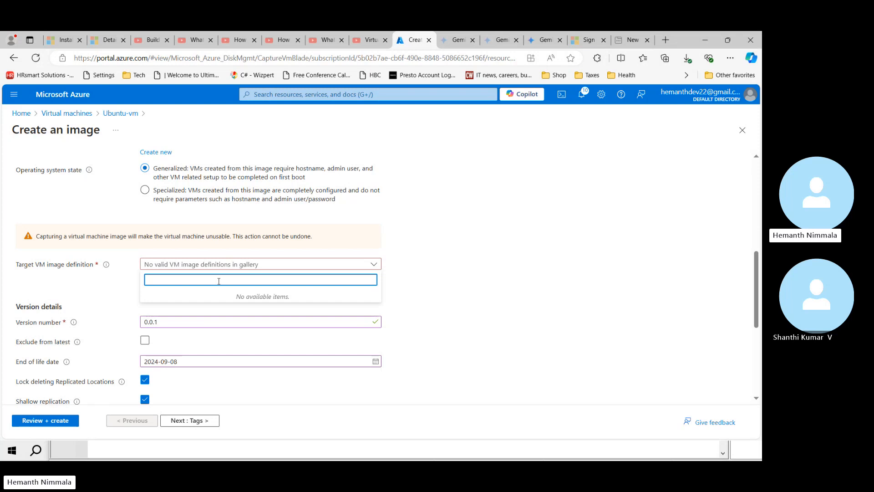
text(Employ)
text(eeVMImg)
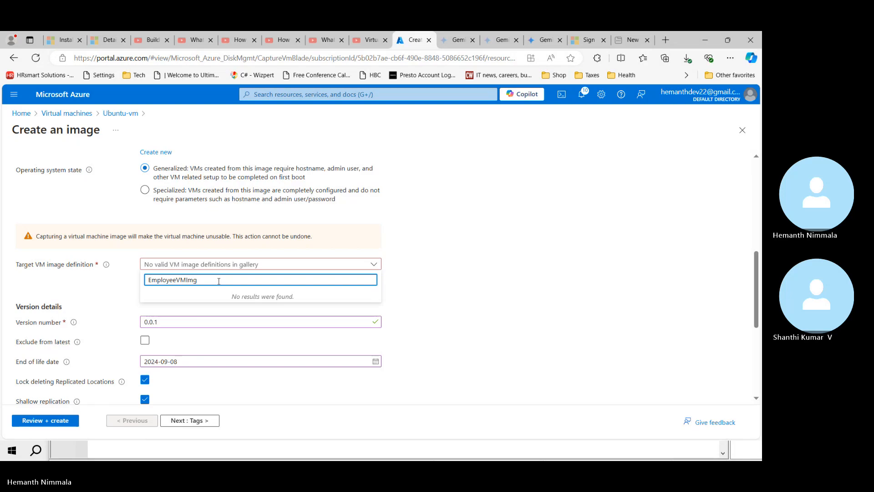
text(-01)
click(436, 314)
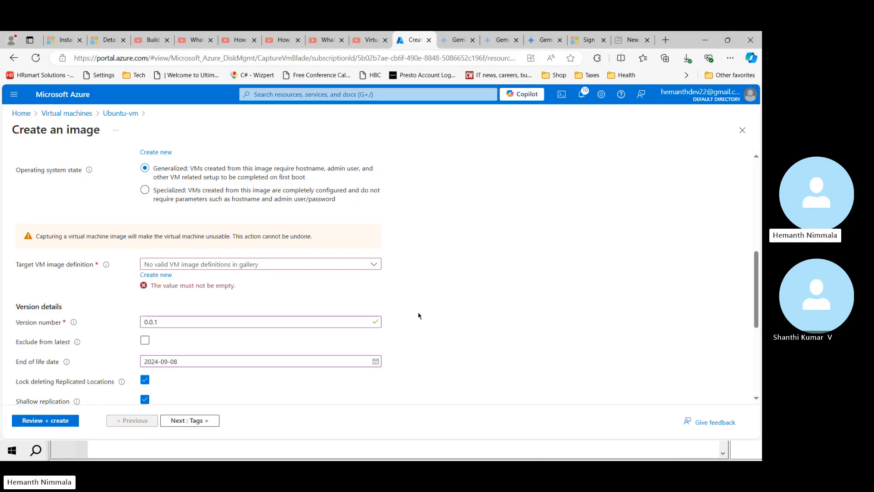
Step: Add a new target VM image definition named Employee-Img01 and confirm it
click(166, 275)
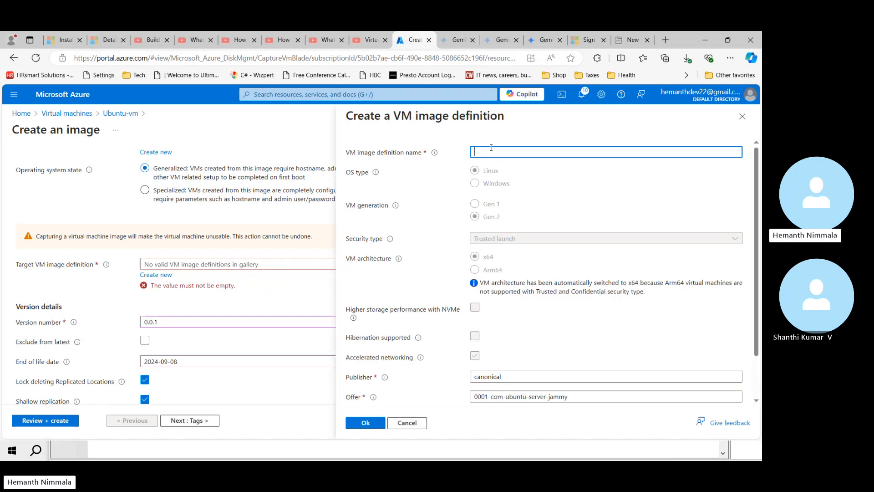
text(Employee)
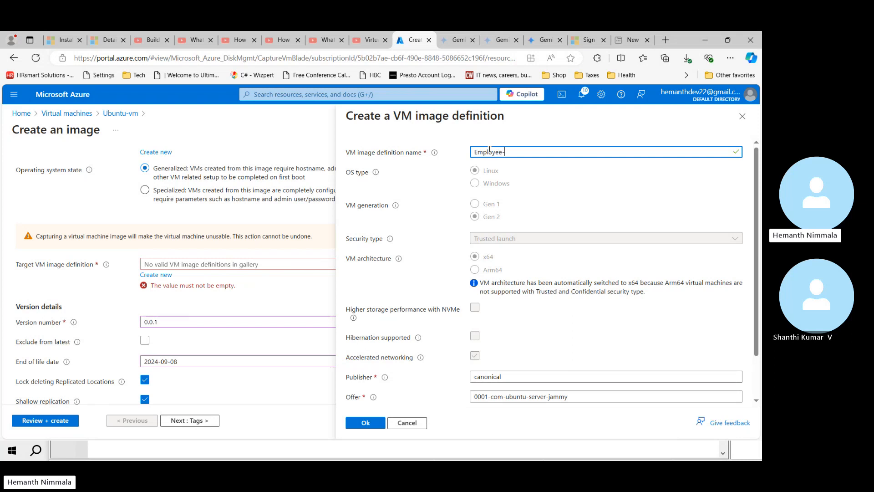
text(-)
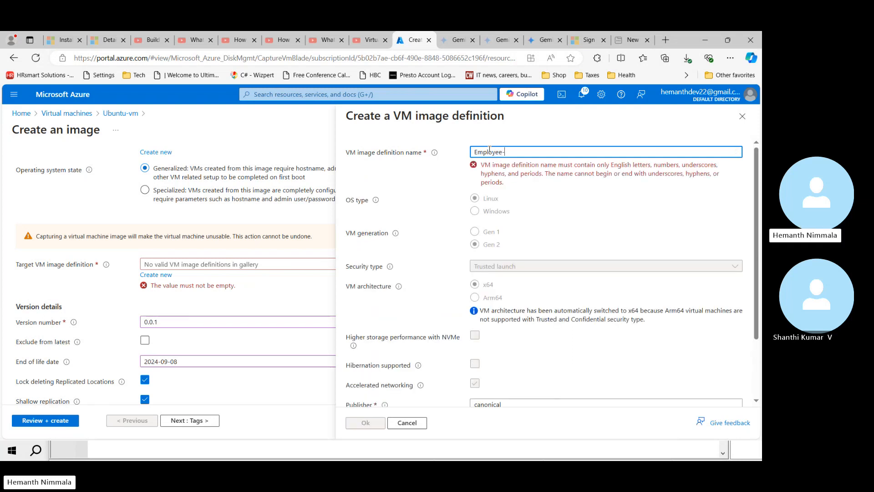
text(Img)
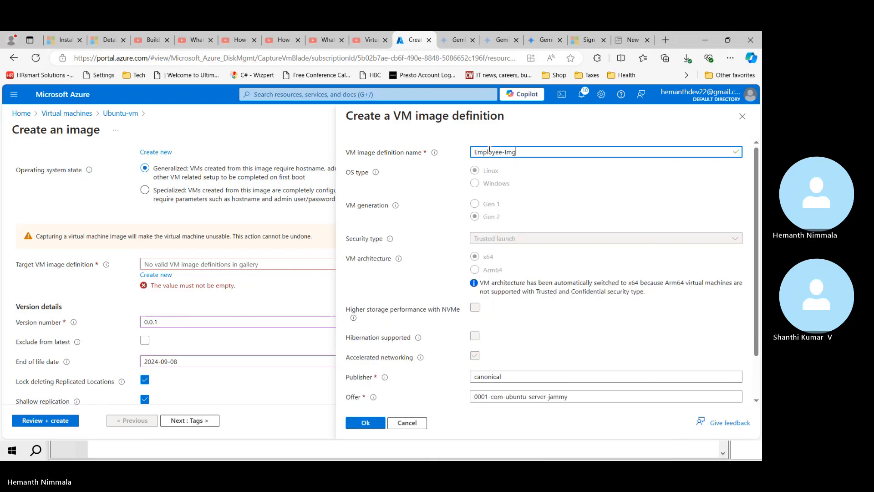
text(01)
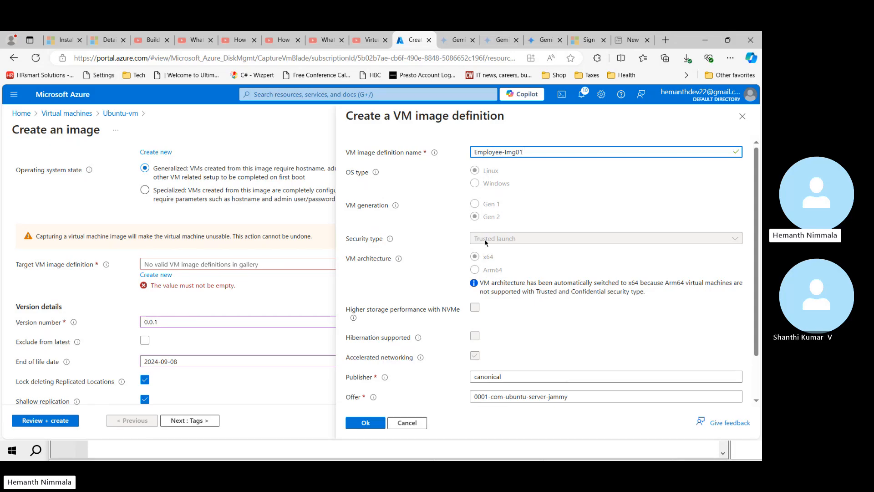
scroll(514, 320, down, 1)
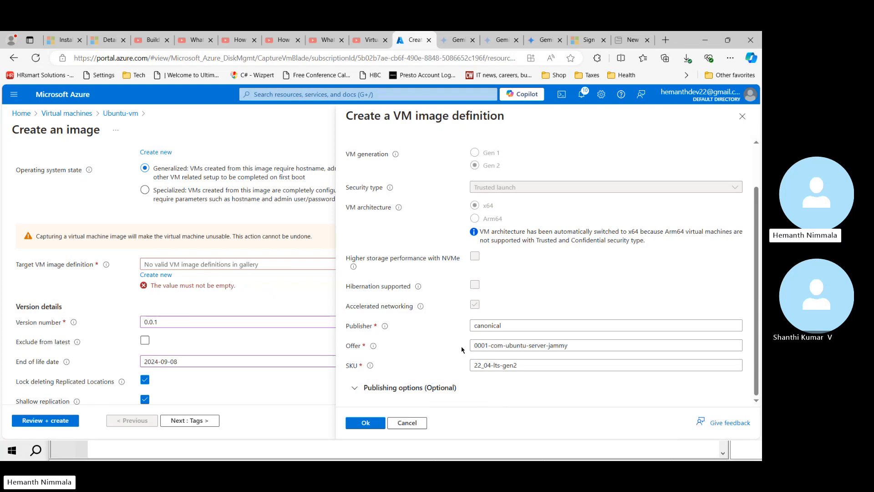
click(360, 423)
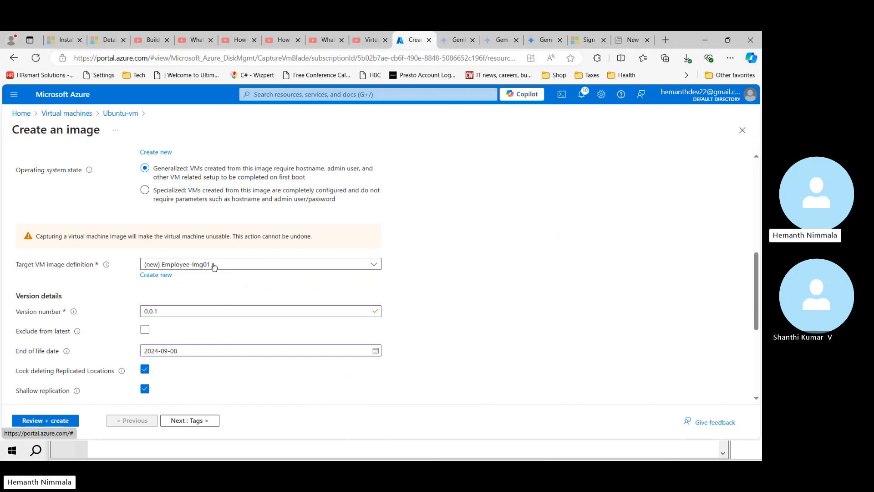
Step: Reach the validated image review and select the Employee-Img01 definition name to copy
click(186, 421)
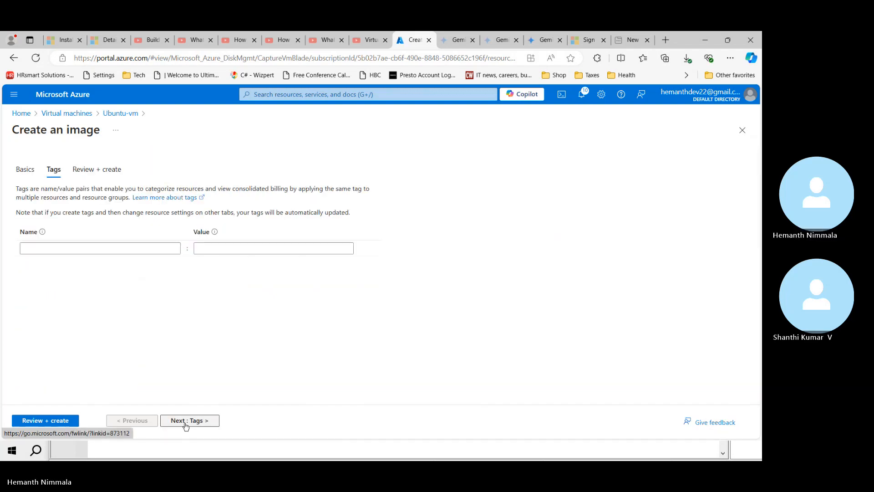
click(63, 420)
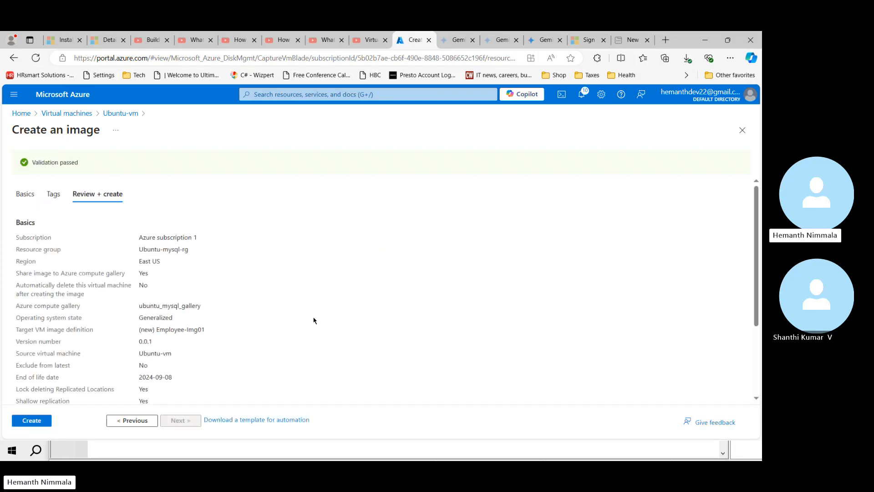
scroll(313, 321, down, 3)
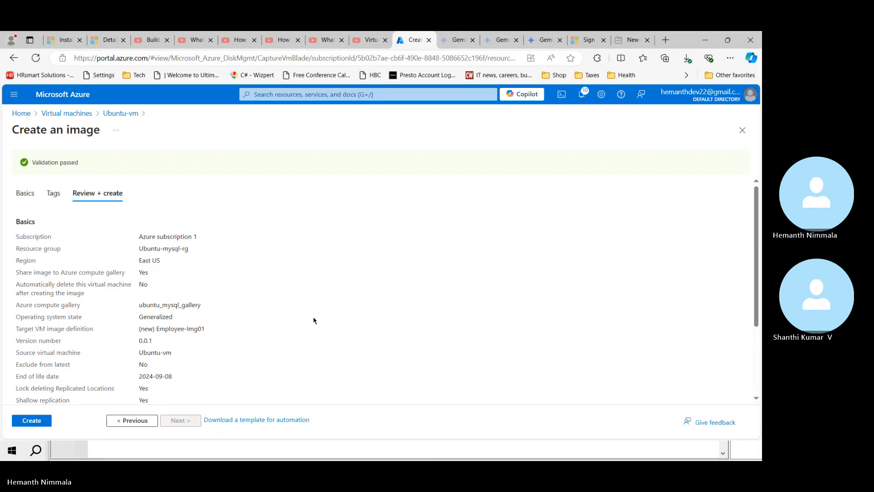
scroll(314, 320, down, 1)
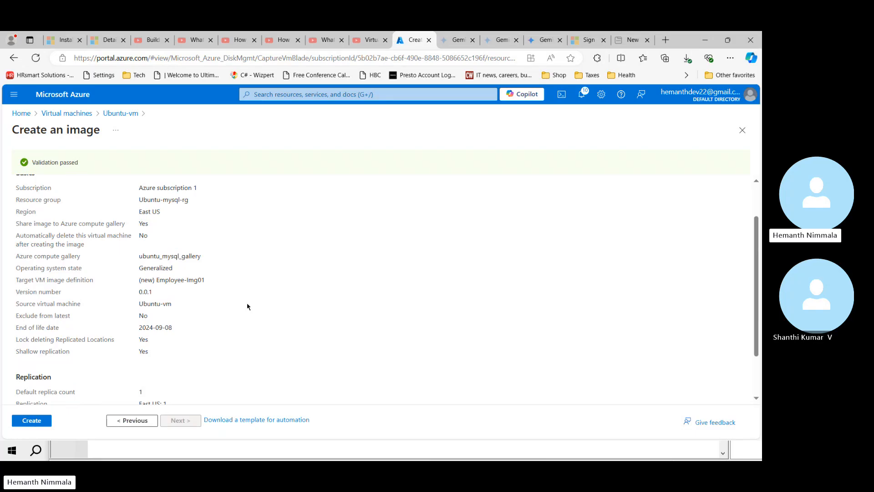
drag(158, 280, 211, 287)
drag(156, 280, 206, 281)
key(ctrl+c)
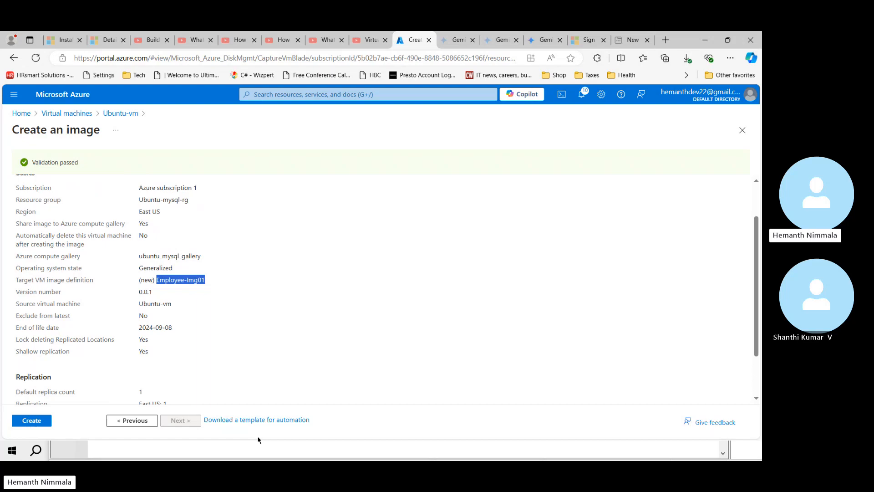
Step: Paste Employee-Img01 into B13 matching sheet formatting, and change 'disk' to 'image' in A13
key(alt+Tab)
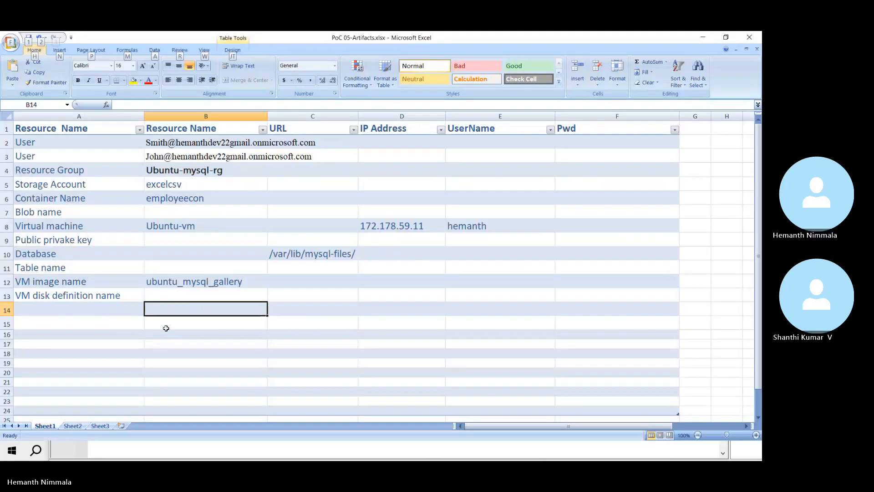
click(179, 295)
key(ctrl+v)
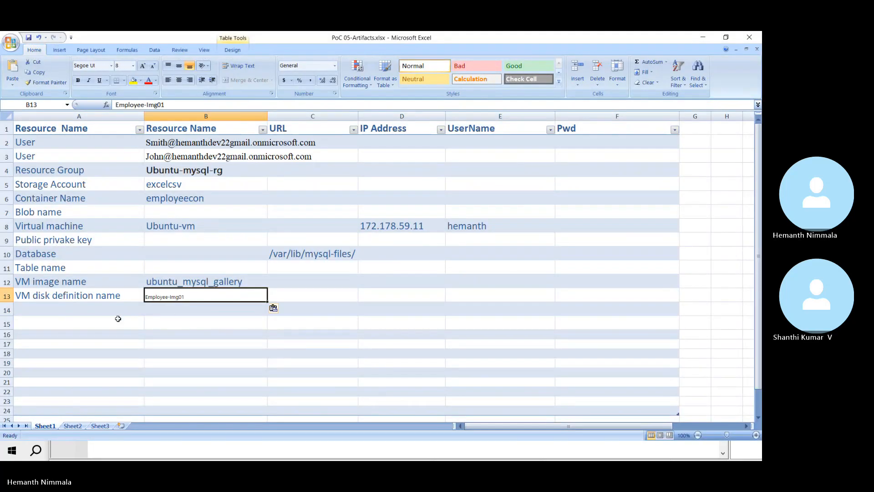
click(273, 308)
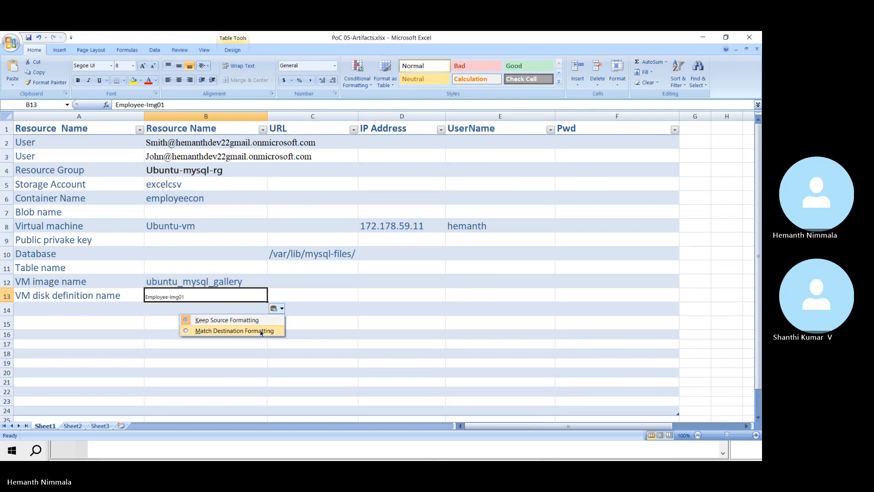
click(248, 330)
click(45, 295)
double_click(45, 295)
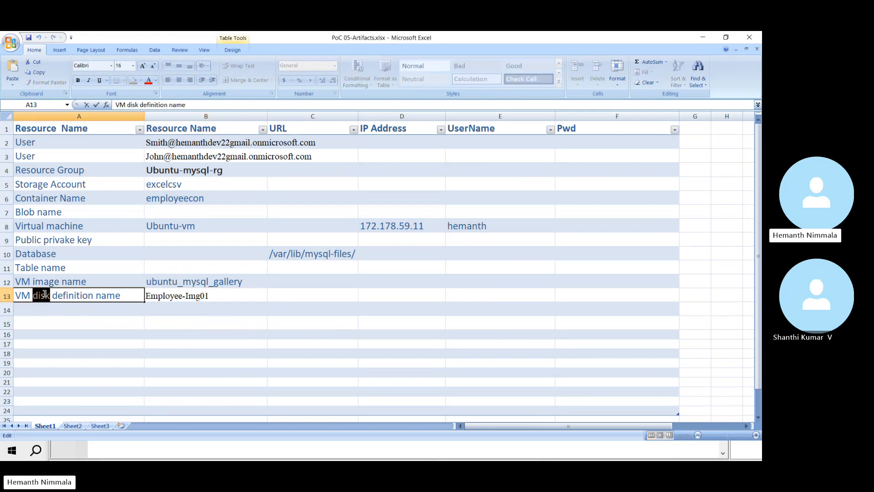
text(image)
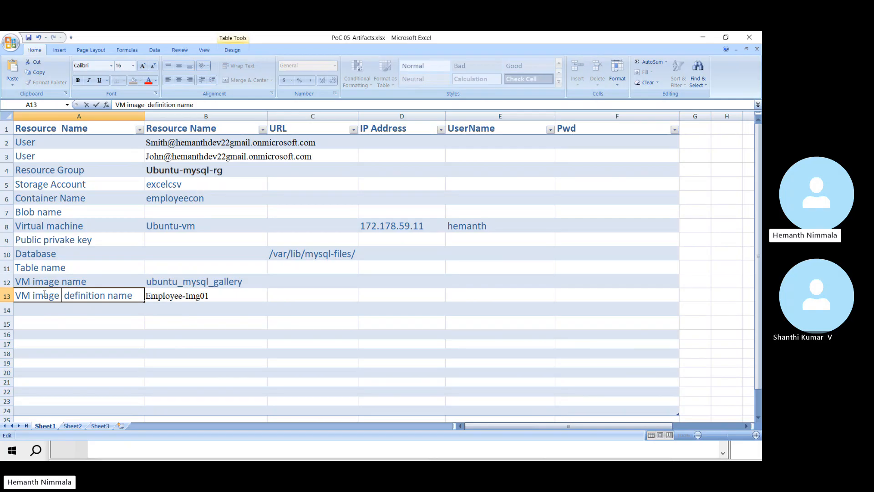
Step: Back in the Azure portal, create the Ubuntu-vm image from the reviewed settings
key(alt+Tab)
key(alt+Tab)
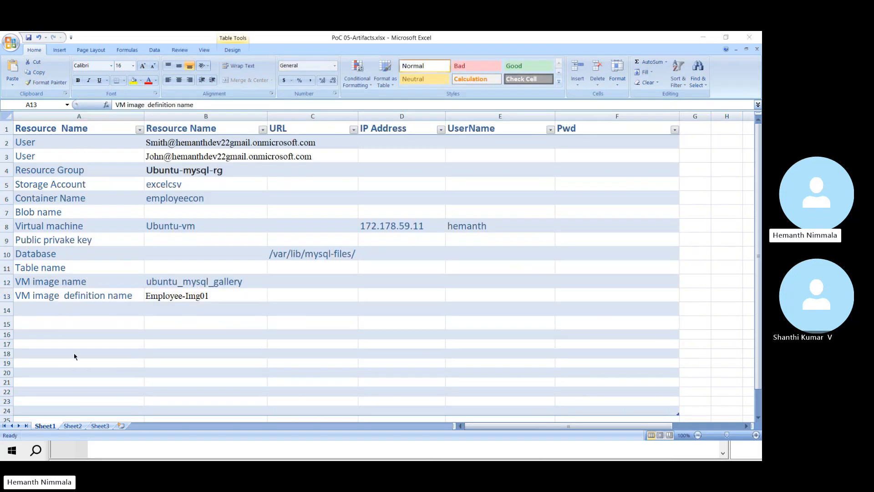
key(alt+Tab)
click(30, 419)
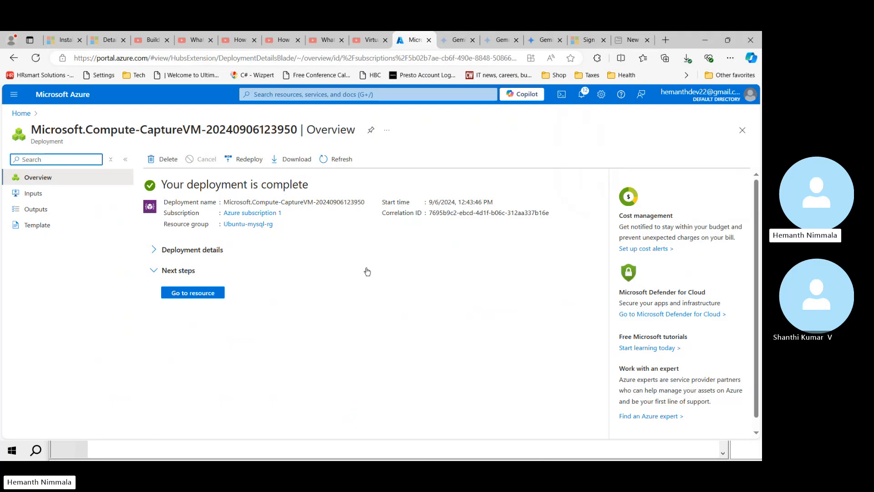
Step: From the deployment details, open the new Employee-Img01 image version 0.0.1
click(152, 249)
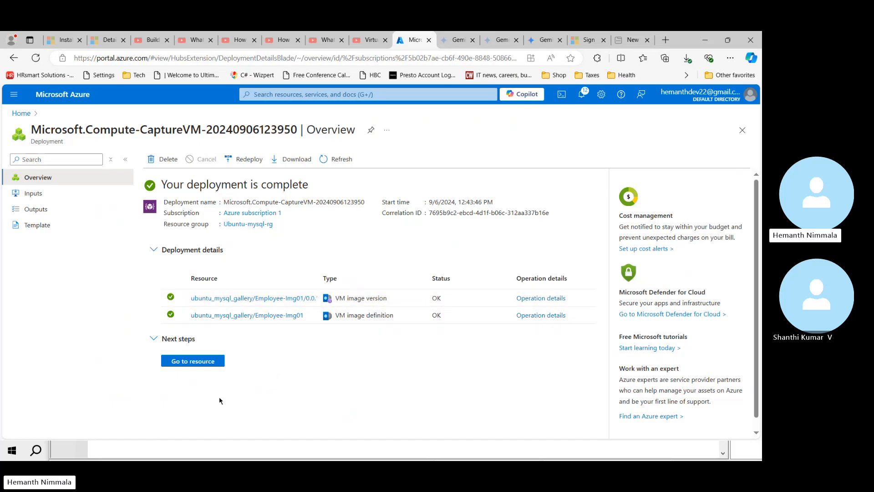
click(206, 362)
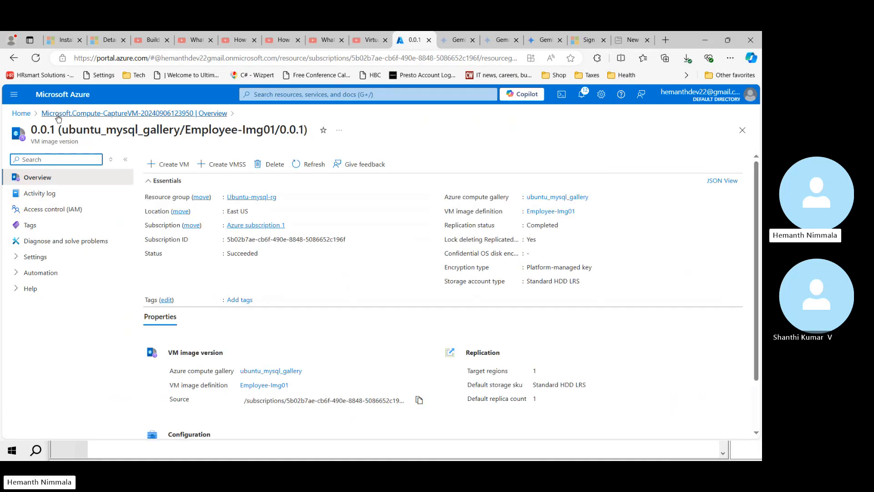
Step: Search 'res' to reach Resource groups, open Ubuntu-mysql-rg and scroll its 11 resources
click(19, 113)
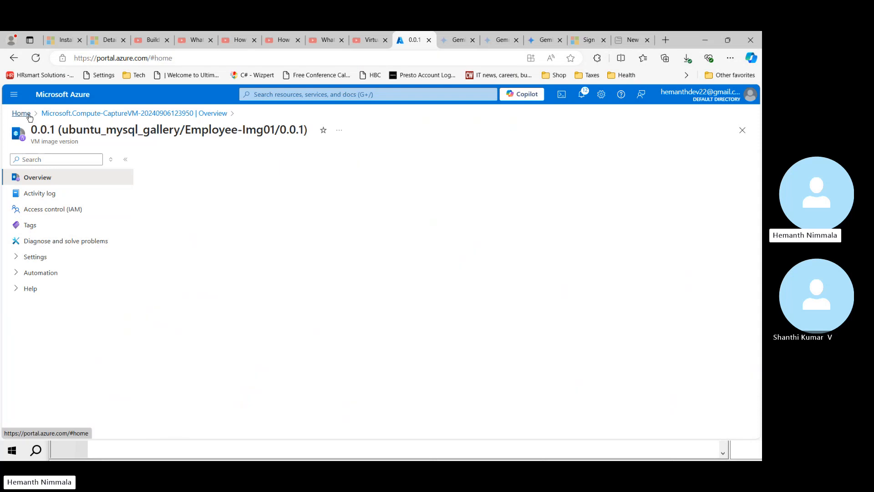
click(286, 95)
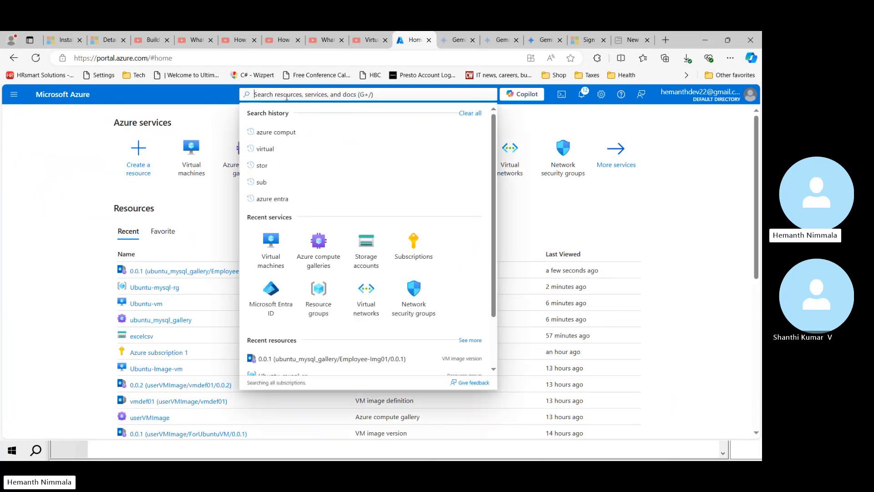
text(ro)
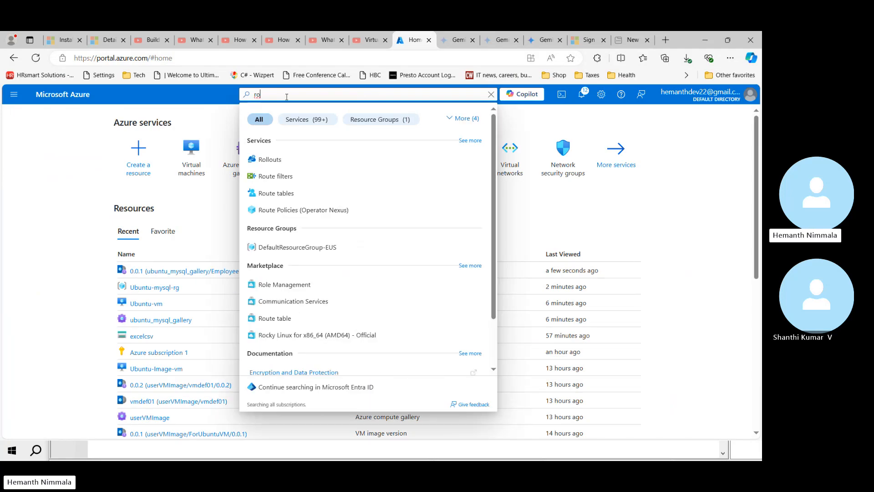
key(BackSpace)
text(es)
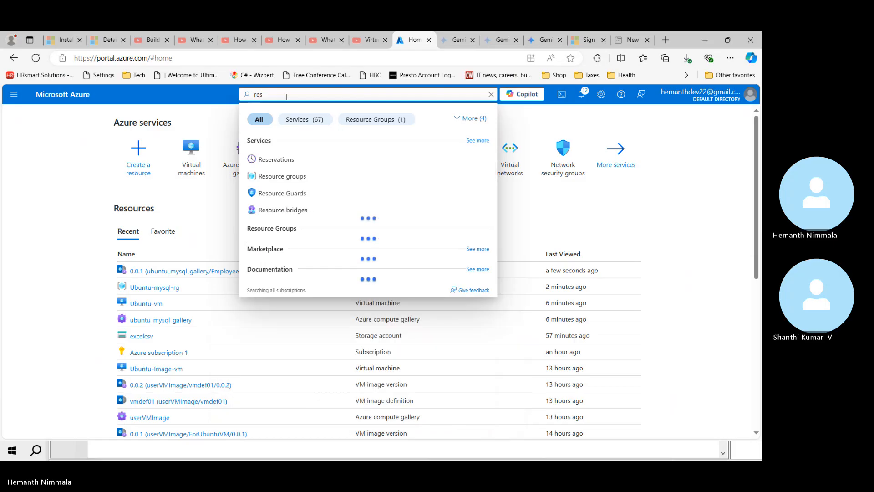
click(271, 179)
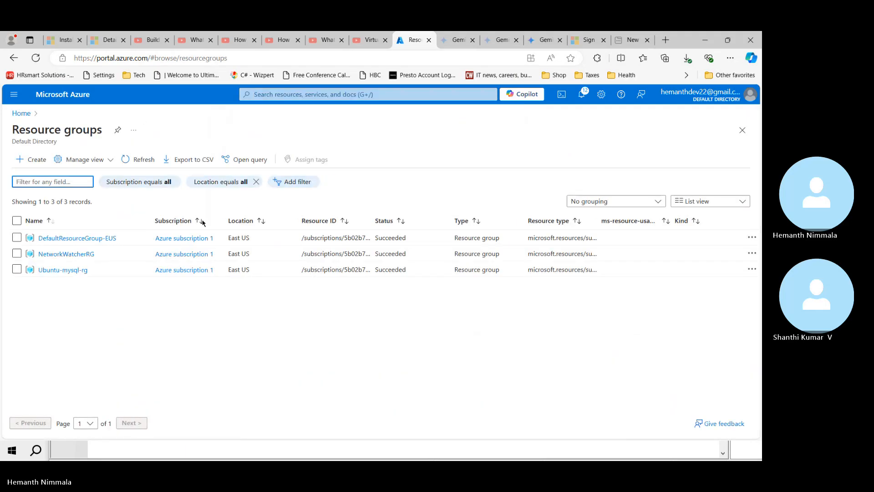
click(53, 271)
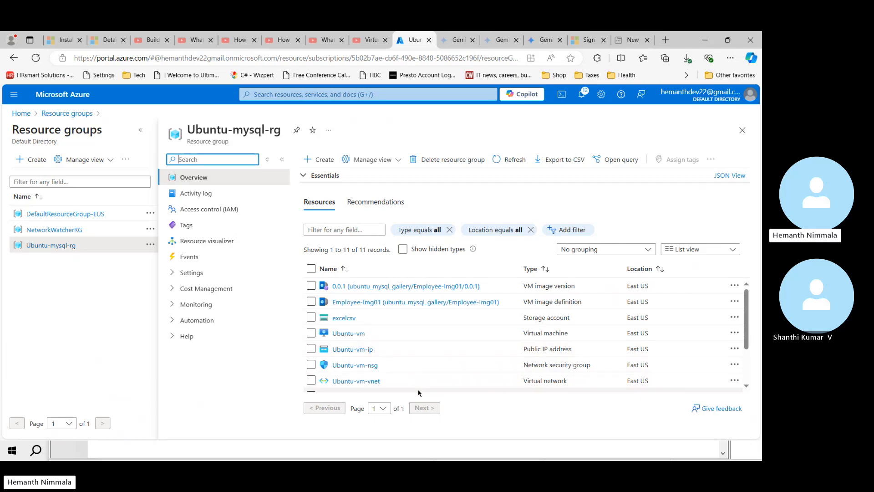
scroll(651, 380, down, 3)
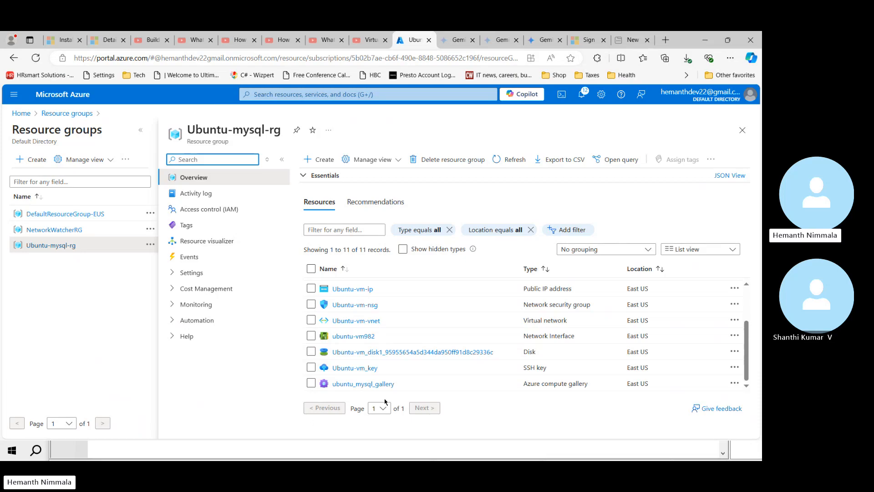
Step: Go through ubuntu_mysql_gallery's Definitions to Employee-Img01 and open its version 0.0.1
click(378, 385)
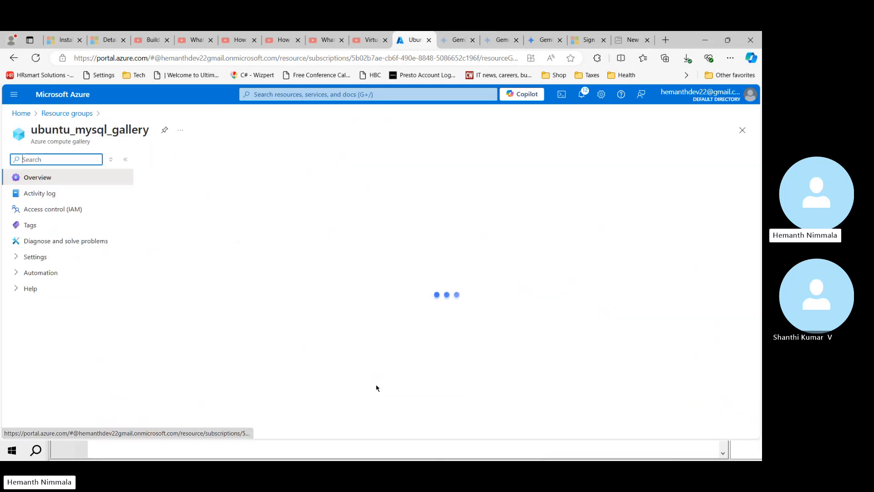
click(209, 294)
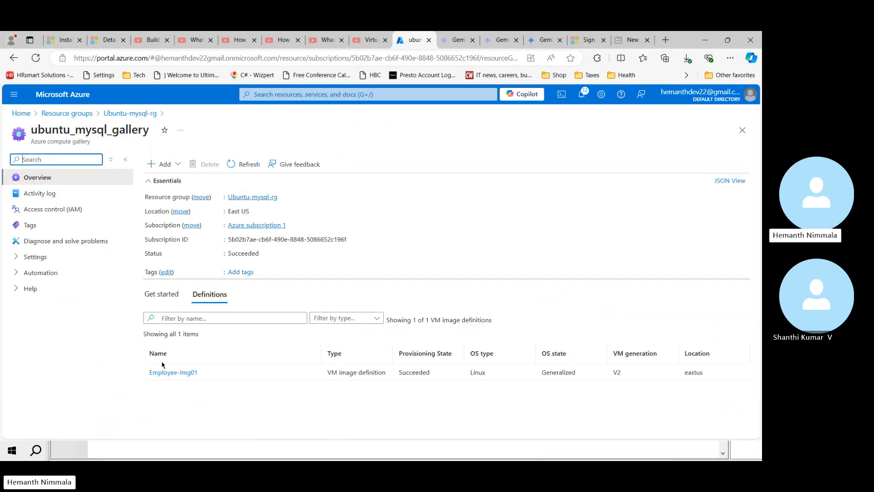
click(180, 377)
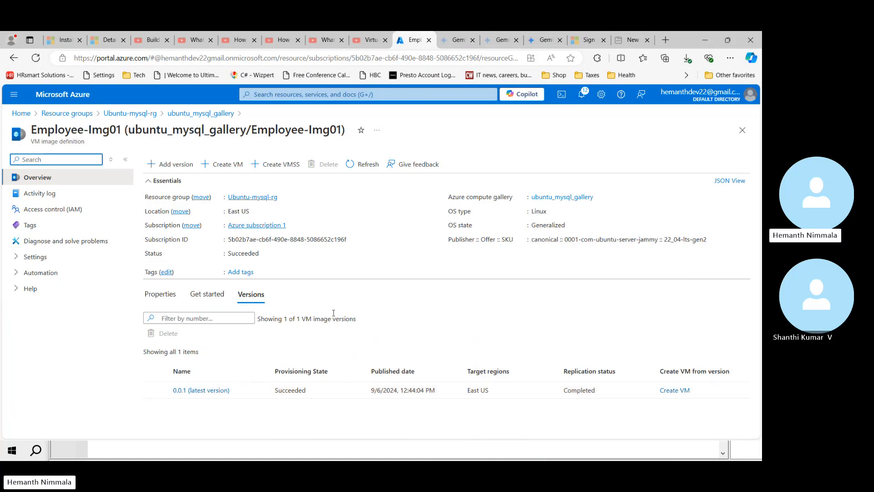
click(193, 395)
click(193, 391)
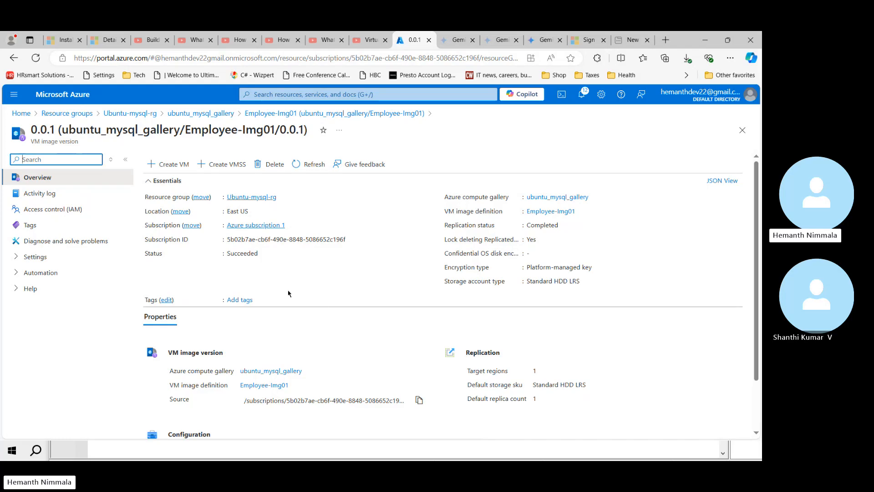
Step: Start Create VM from image version 0.0.1 and enter the VM name emp-img-vm
click(162, 166)
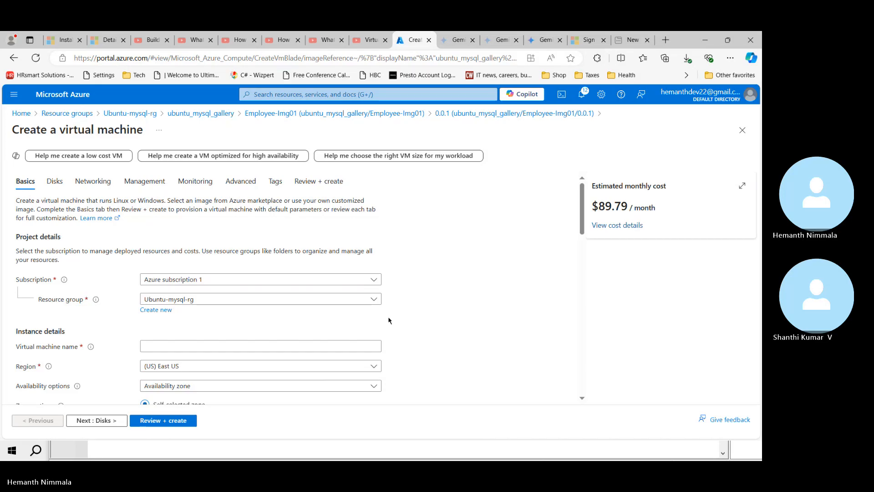
scroll(389, 319, down, 1)
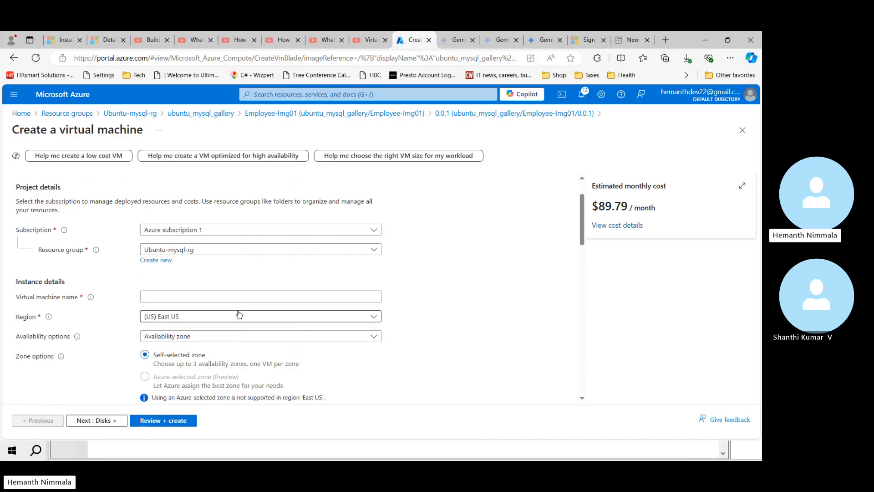
click(228, 298)
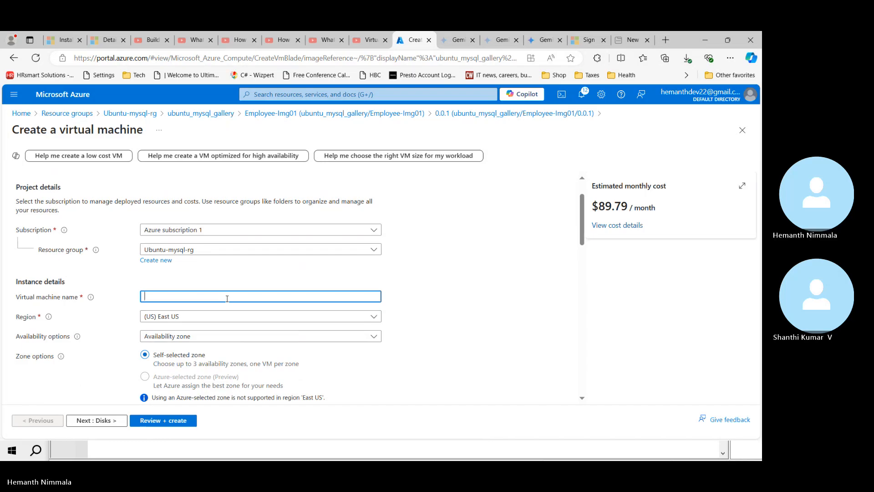
text(I)
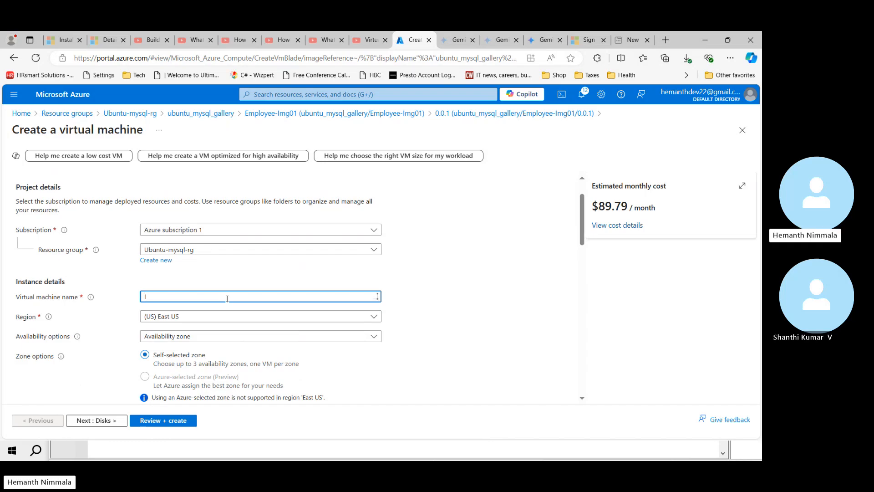
text(ma)
key(BackSpace)
key(BackSpace)
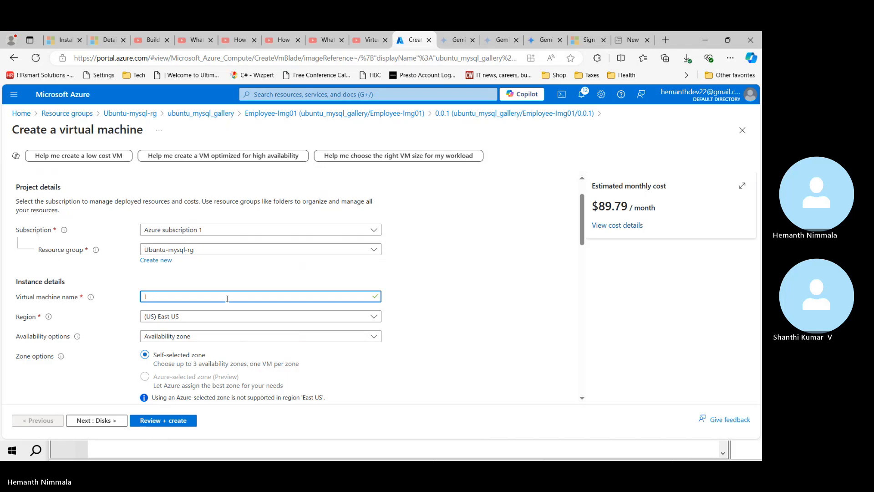
text(emp)
text(l)
text(-)
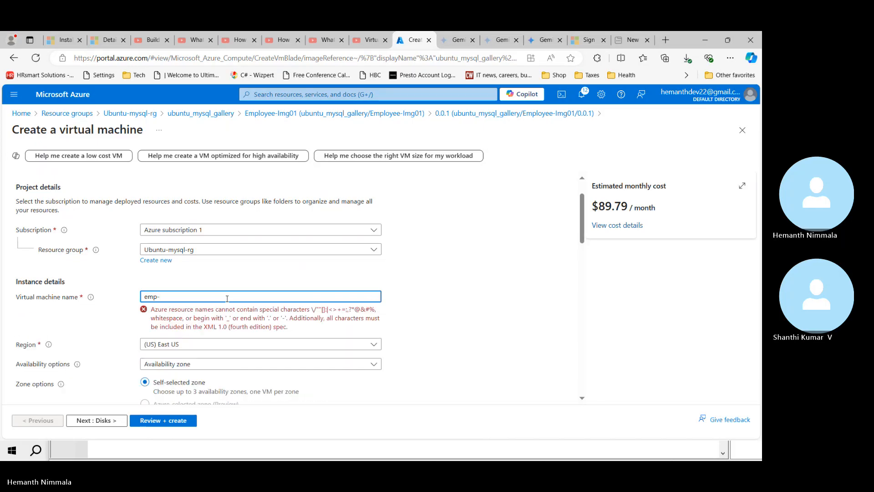
text(img)
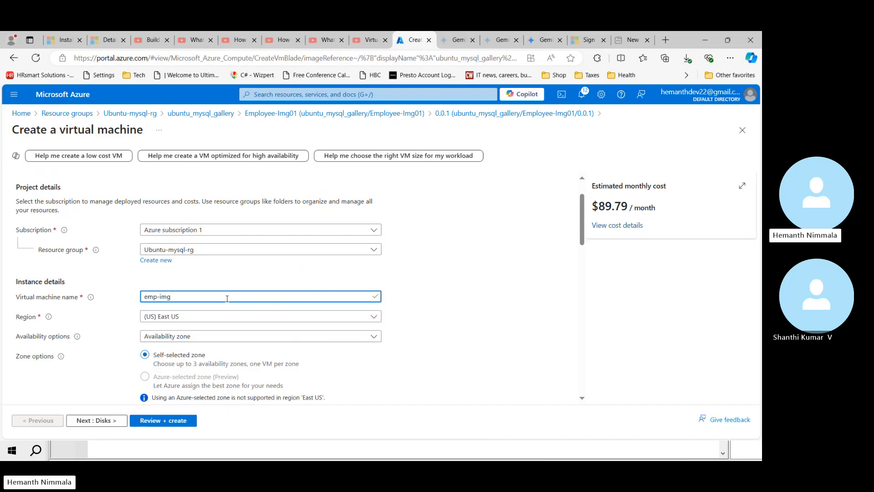
text(-vm)
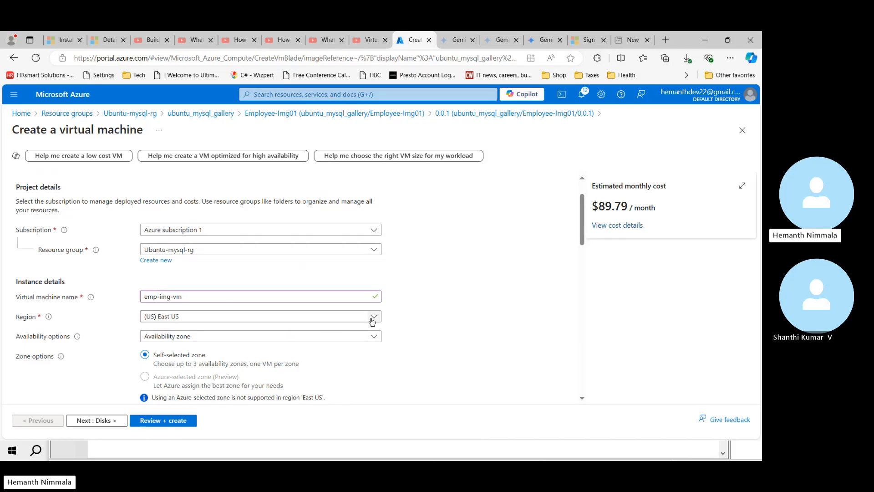
Step: Set availability to 'No infrastructure redundancy required' and check the Image list without changing it
click(372, 343)
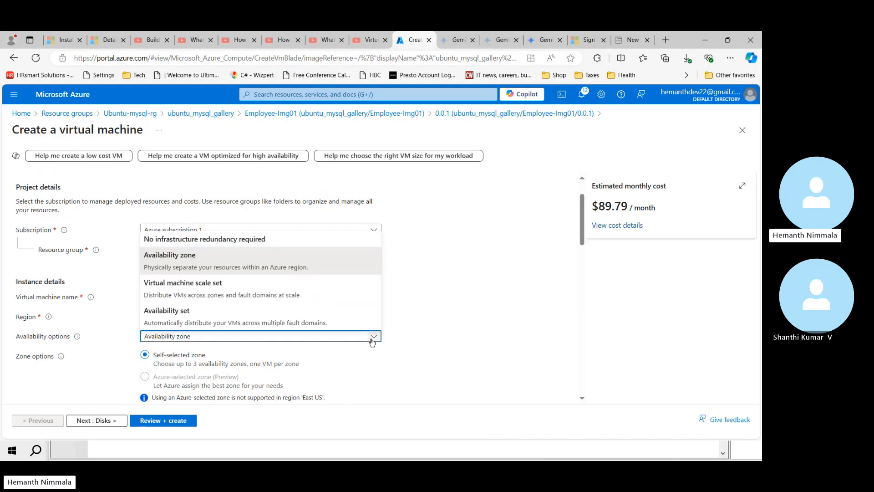
click(256, 237)
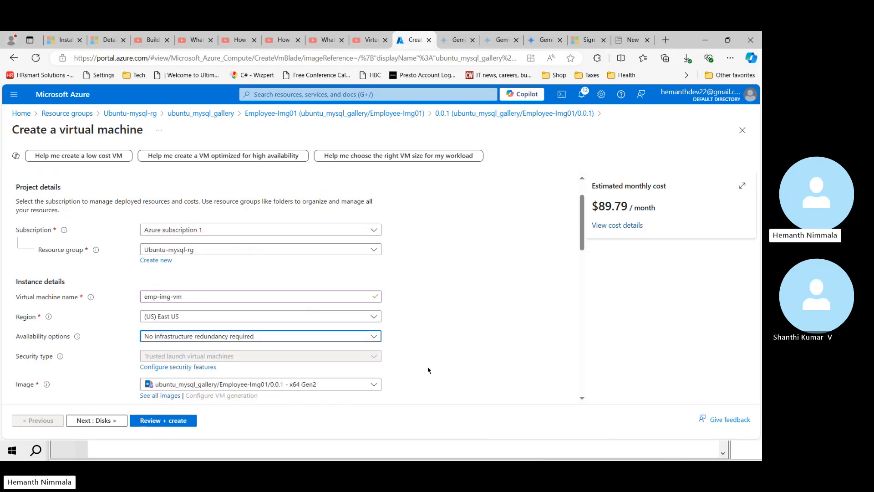
scroll(428, 369, down, 2)
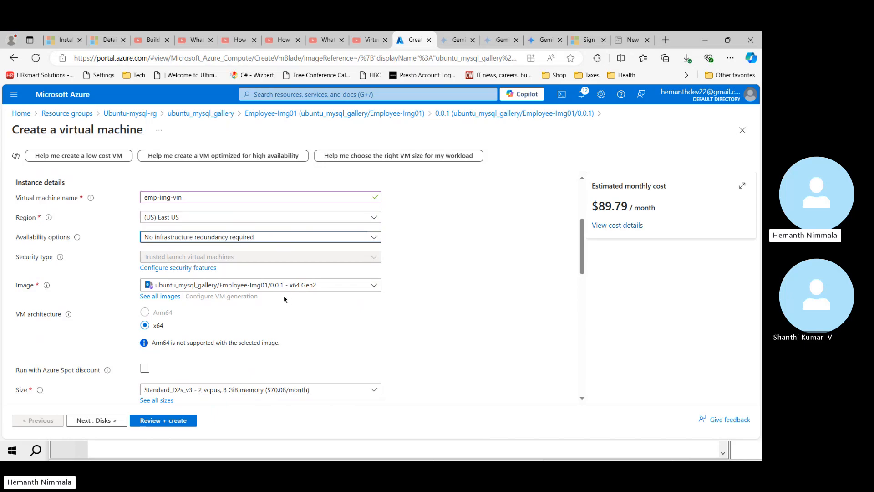
click(375, 287)
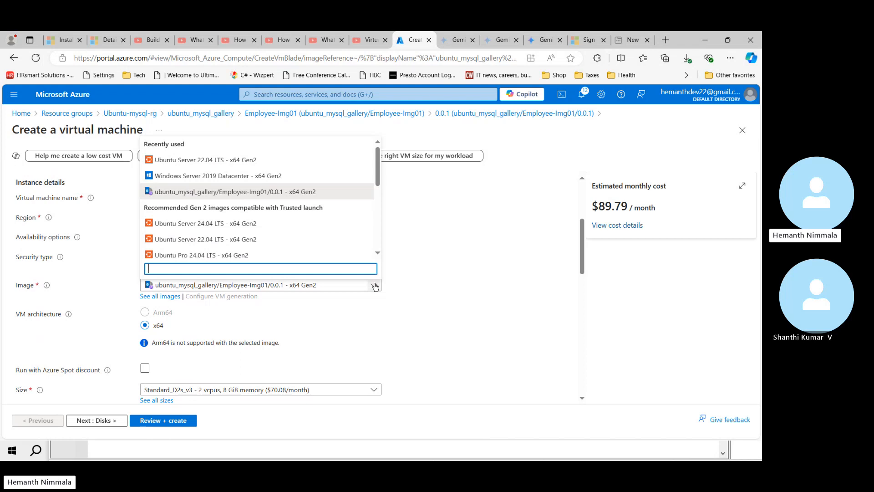
click(415, 322)
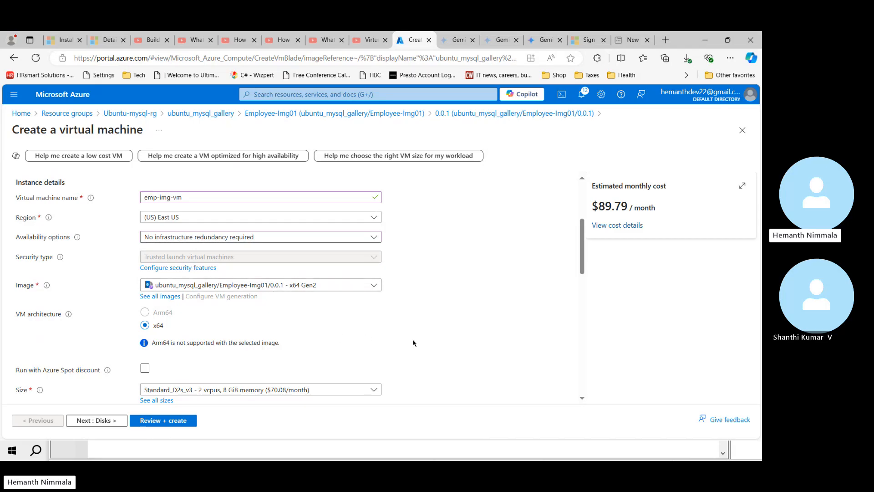
Step: Choose the Standard_DC1s_v2 VM size (1 vcpu, 4 GiB memory)
scroll(427, 329, down, 1)
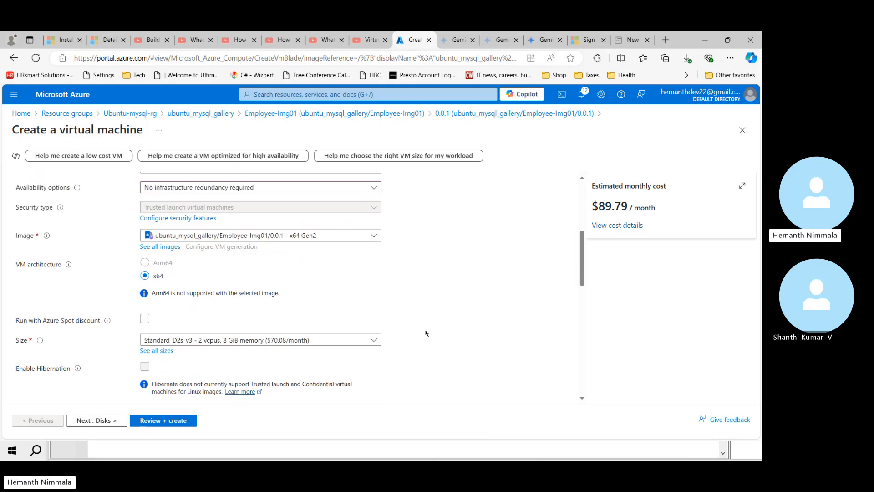
scroll(426, 332, down, 1)
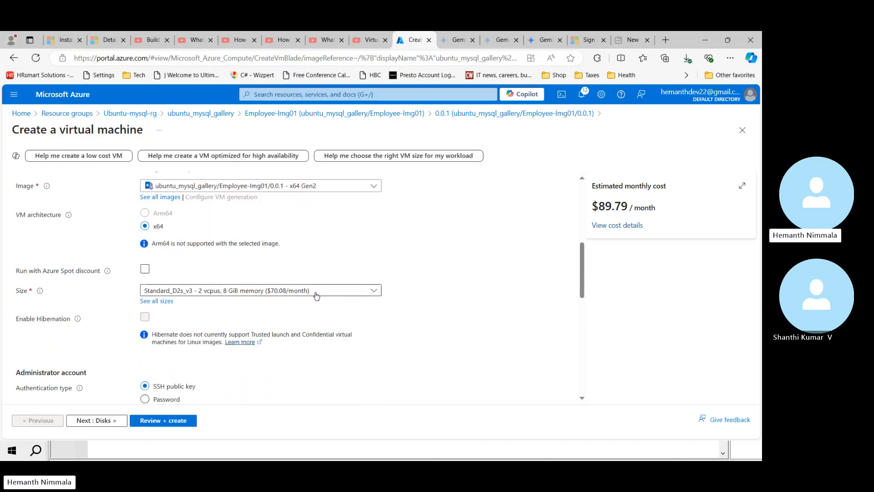
click(374, 291)
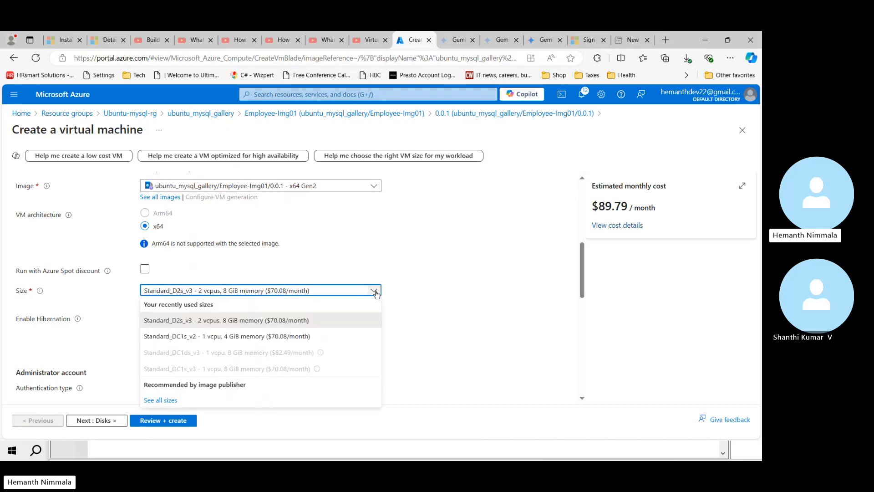
click(323, 339)
scroll(394, 335, down, 3)
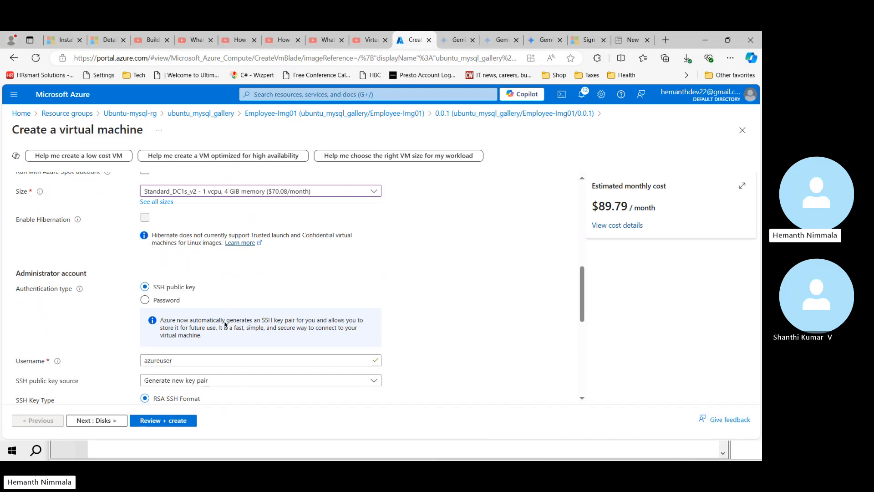
Step: Replace the default administrator username with the user's own name
scroll(252, 289, down, 1)
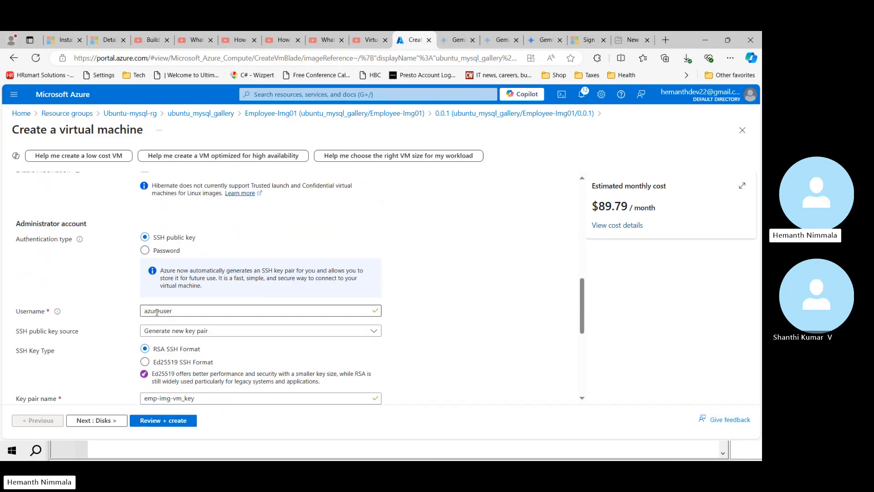
double_click(157, 312)
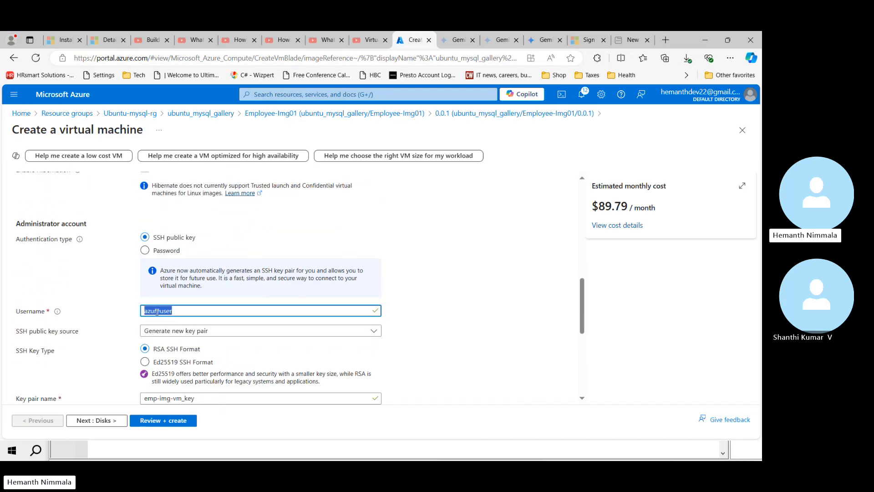
text(John)
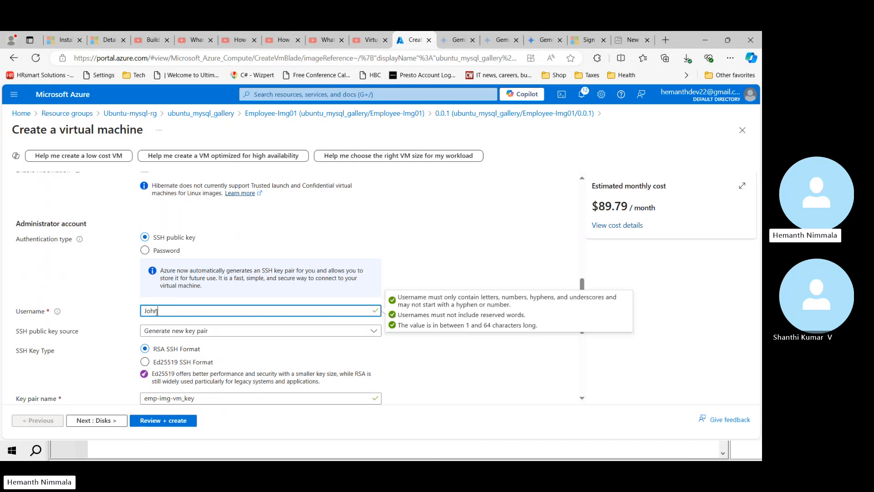
click(407, 276)
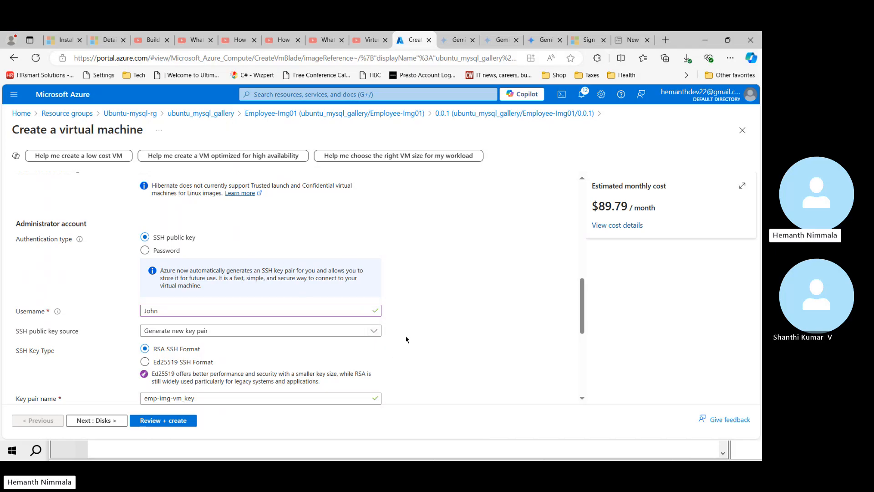
Step: Allow HTTP (80) inbound traffic in addition to SSH (22)
scroll(414, 363, down, 1)
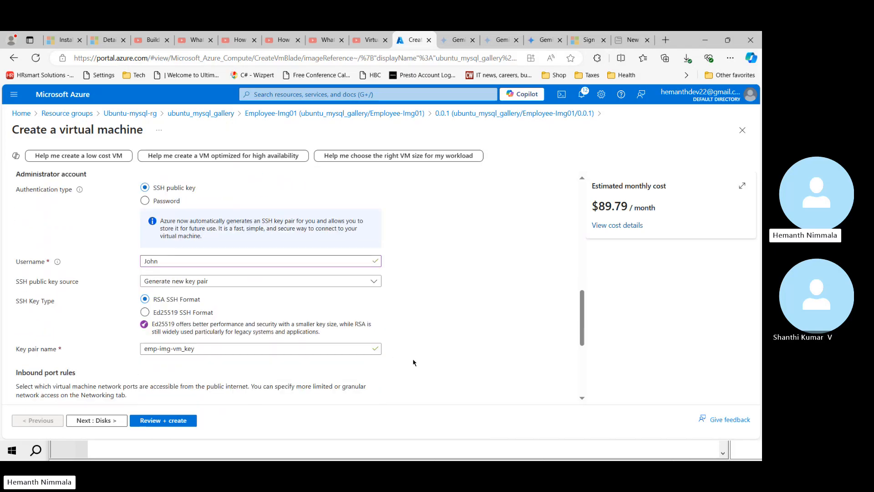
scroll(375, 370, down, 1)
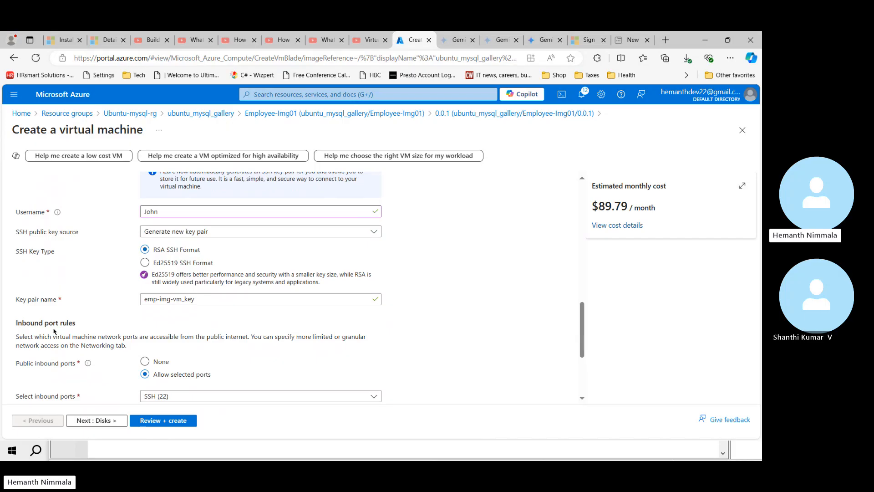
scroll(349, 355, down, 2)
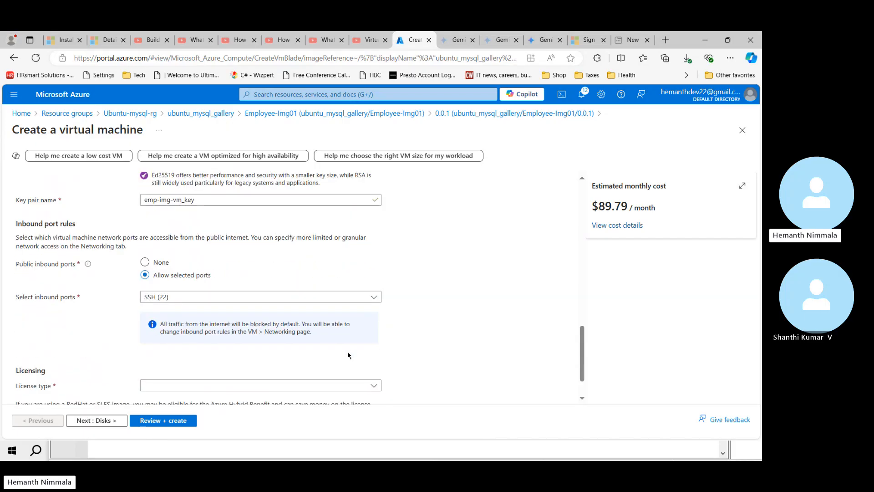
click(371, 297)
click(148, 311)
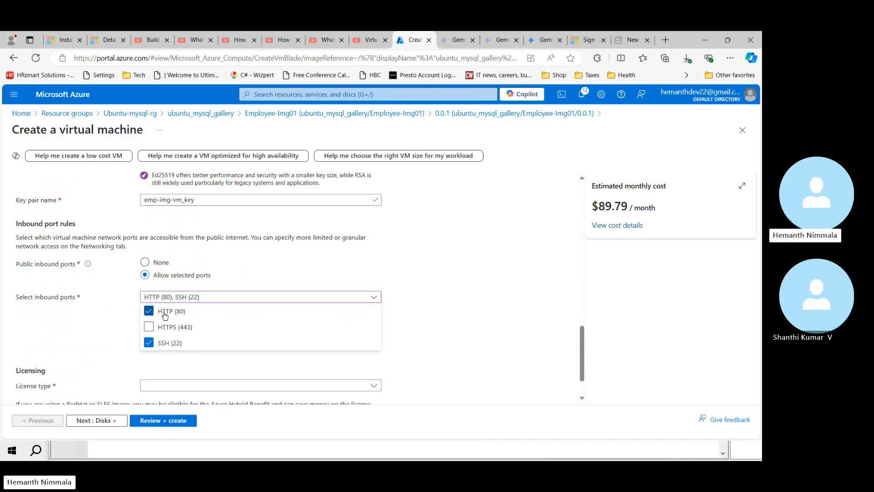
click(428, 311)
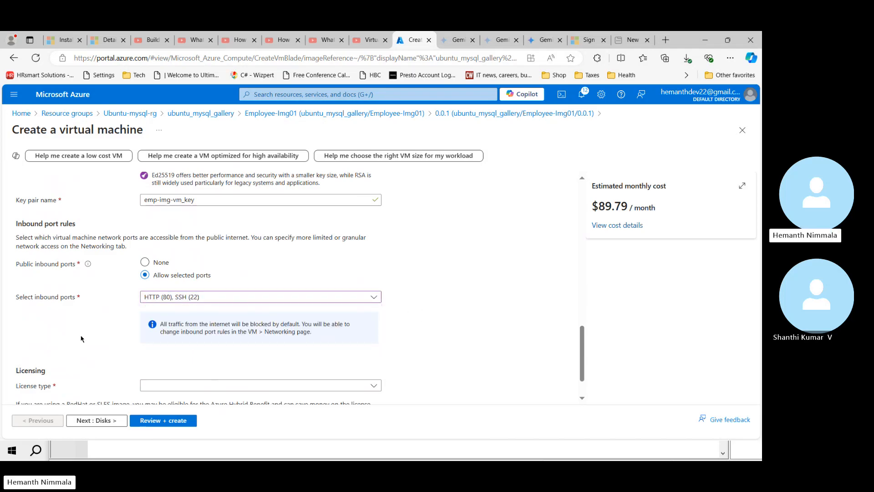
Step: Select and copy the virtual machine name emp-img-vm
scroll(82, 338, down, 1)
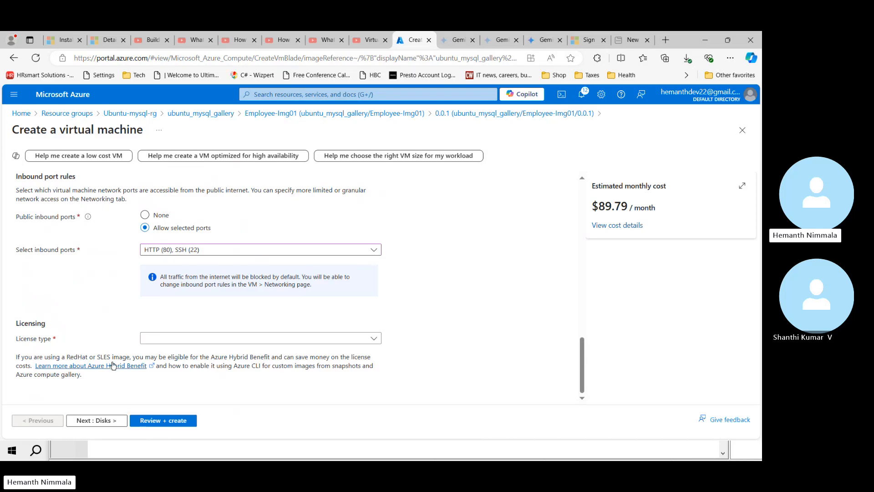
scroll(76, 314, up, 10)
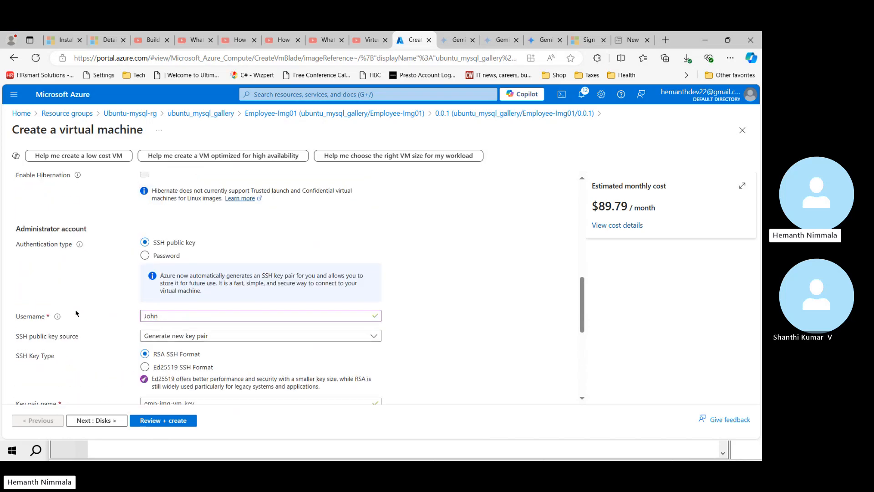
scroll(76, 313, down, 1)
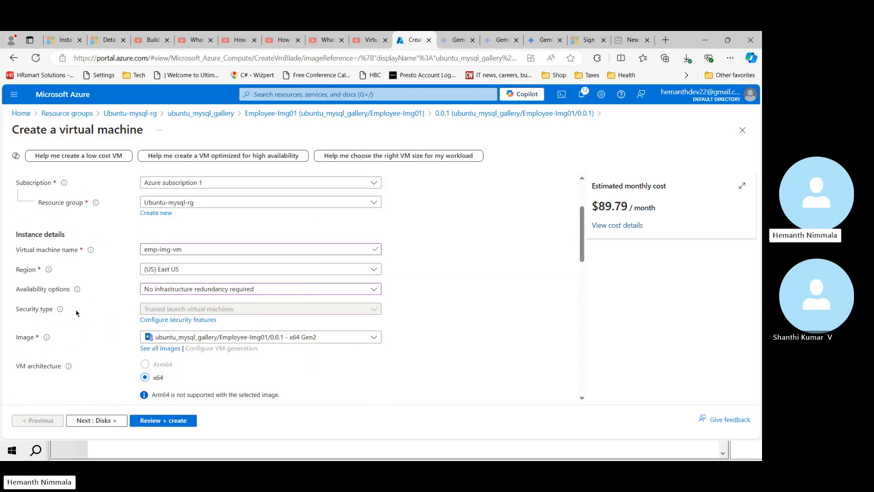
click(186, 249)
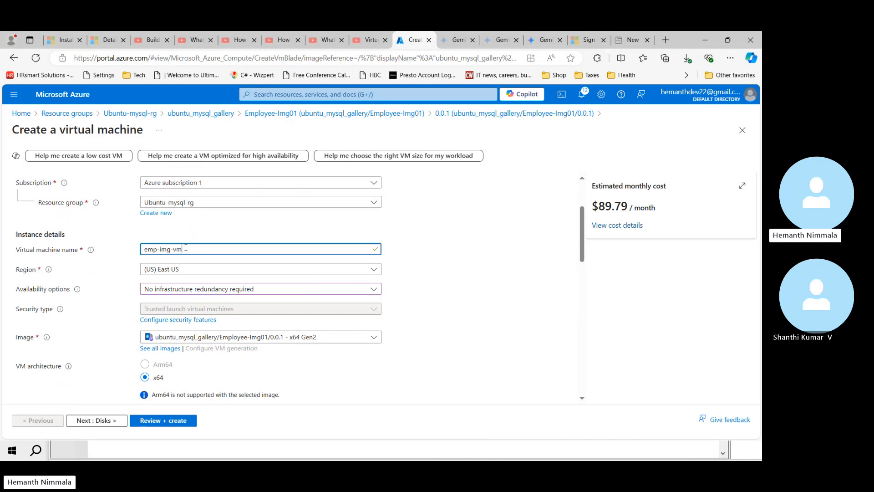
key(ctrl+a)
key(ctrl+c)
Step: Paste emp-img-vm into cell B14 of the Excel artifacts sheet
key(alt+Tab)
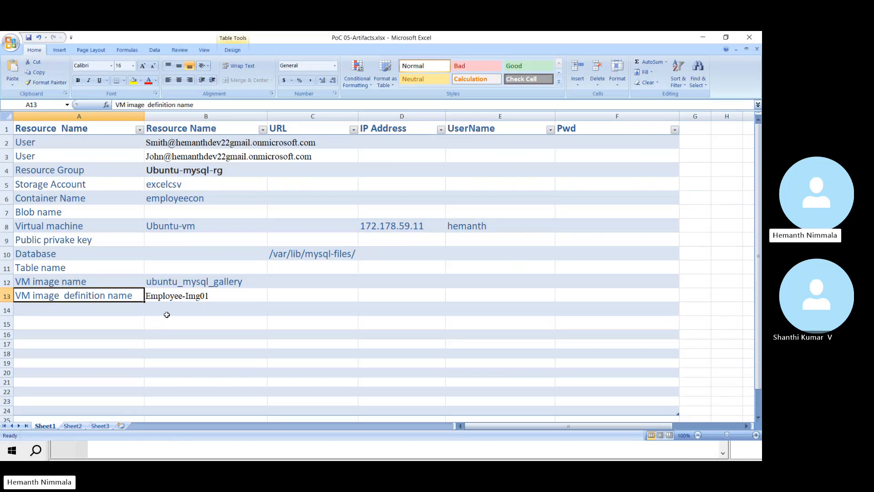
click(166, 315)
key(ctrl+v)
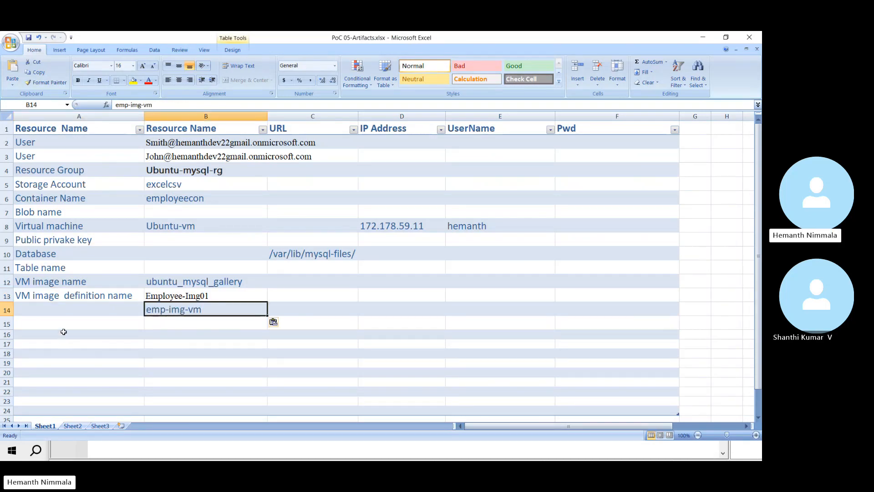
Step: Label A14 as a new VM from the image for the user, then return to Azure
click(73, 308)
text(new )
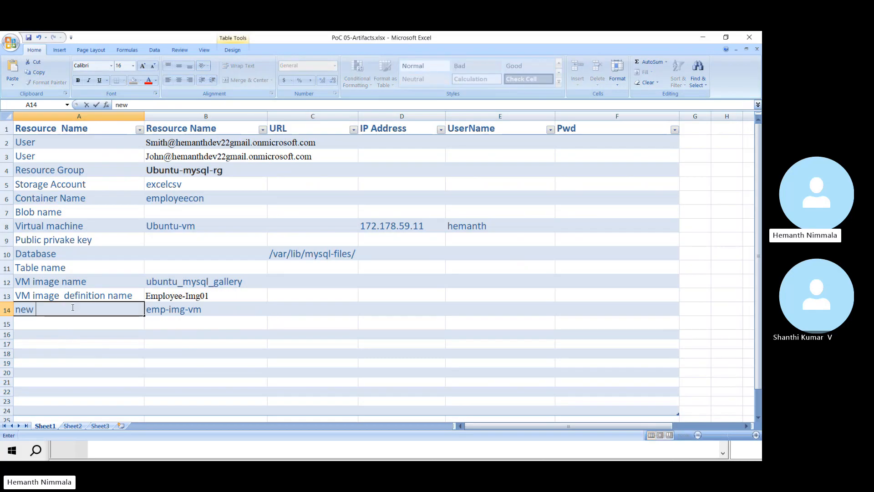
text(vm from imag)
key(BackSpace)
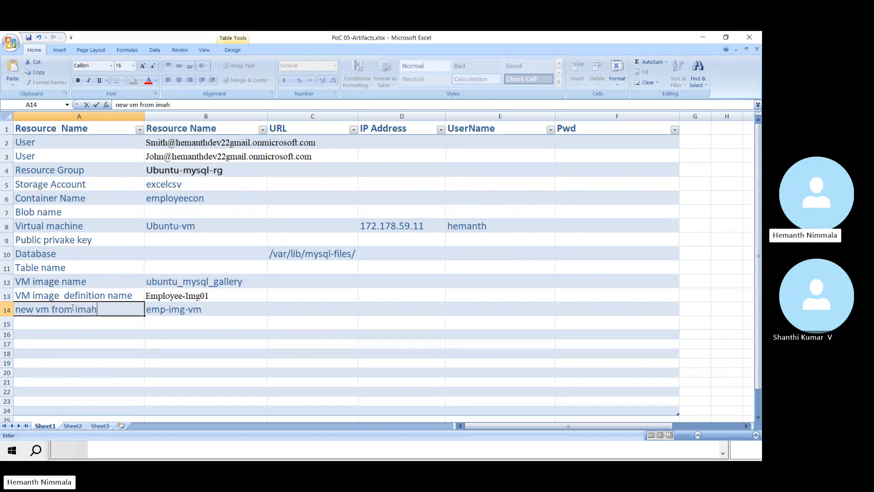
text(h)
key(BackSpace)
text(ge for john)
key(Return)
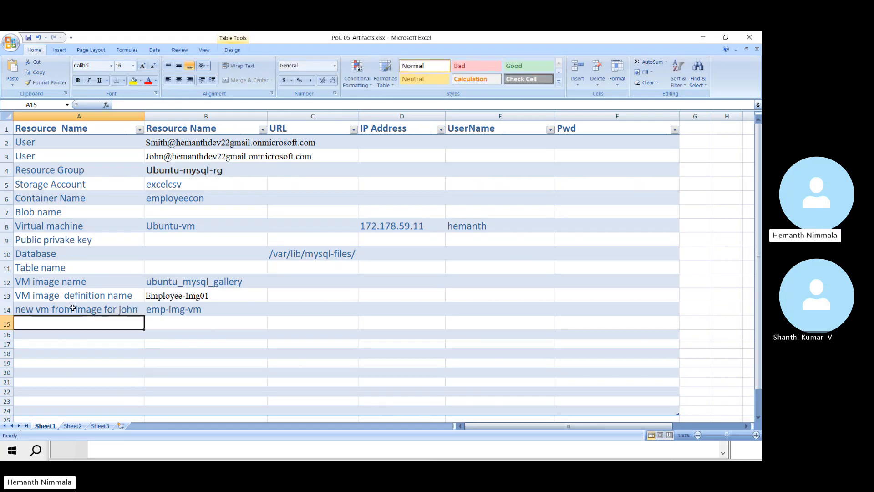
key(alt+Tab)
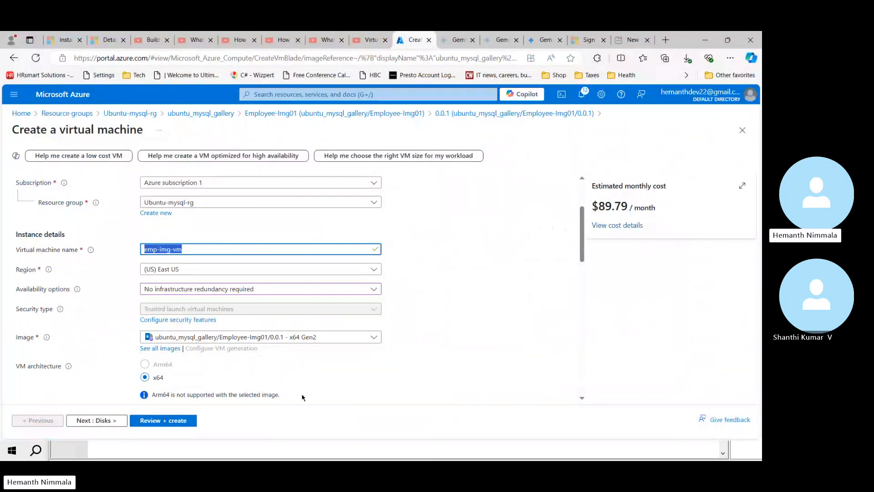
Step: Enable Run with Azure Spot discount, dropping the estimate to $28.19/month
click(321, 390)
scroll(342, 384, down, 2)
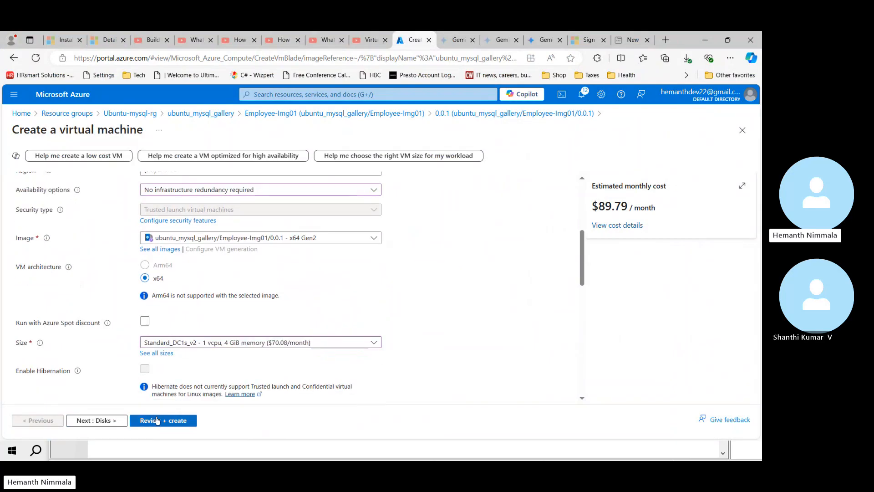
scroll(361, 311, down, 2)
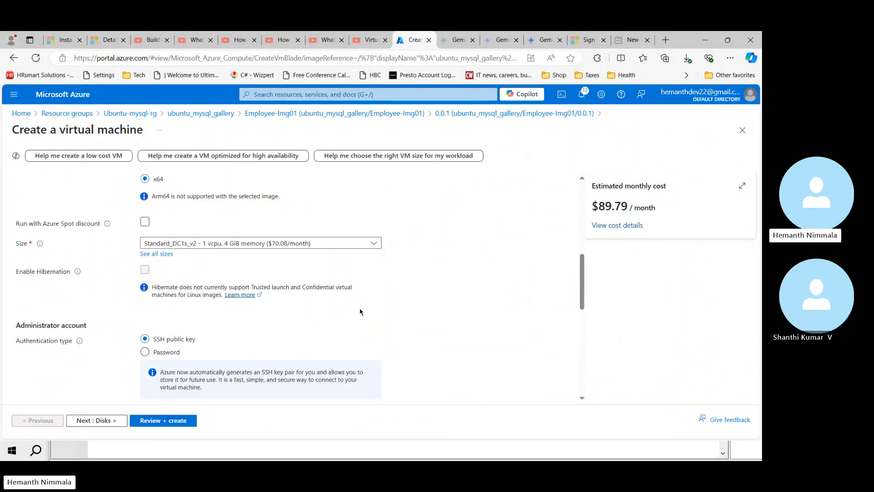
scroll(360, 311, down, 4)
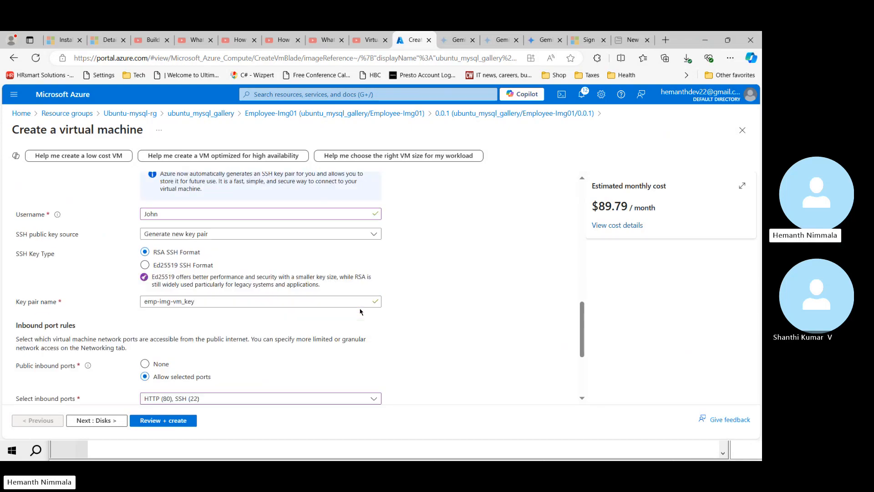
scroll(360, 311, down, 3)
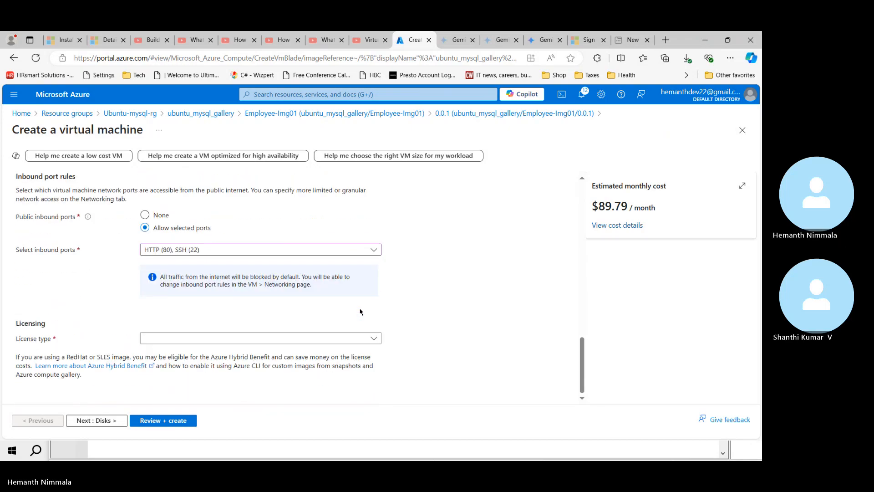
scroll(360, 311, up, 2)
scroll(360, 311, up, 8)
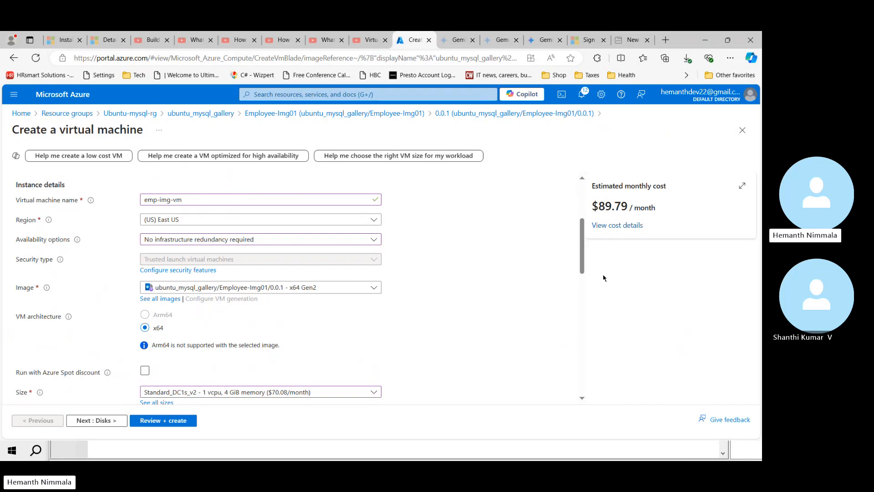
click(145, 371)
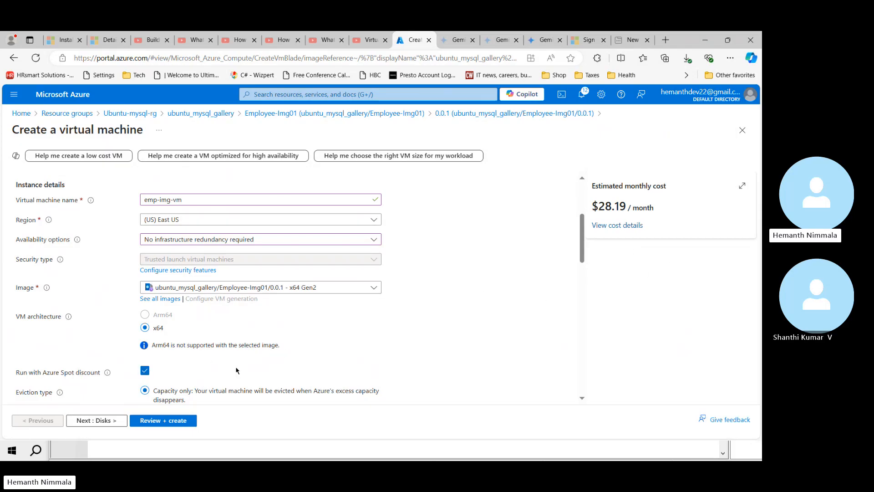
scroll(196, 368, down, 10)
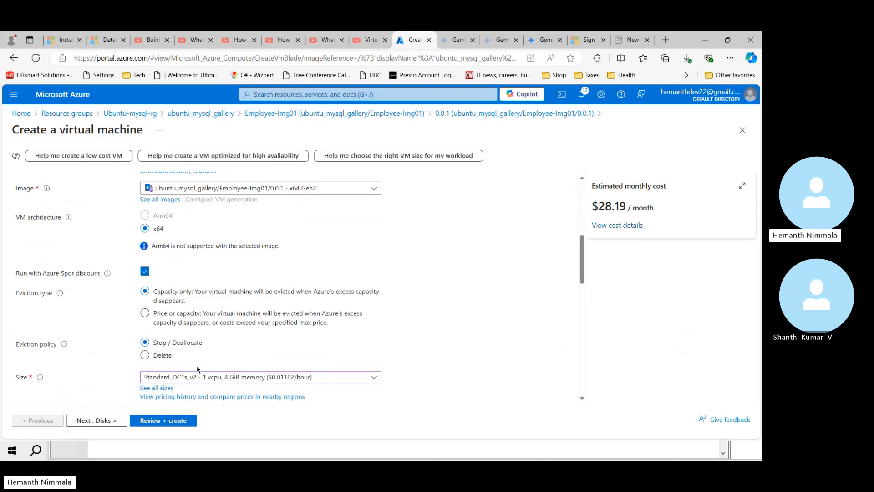
scroll(196, 367, down, 5)
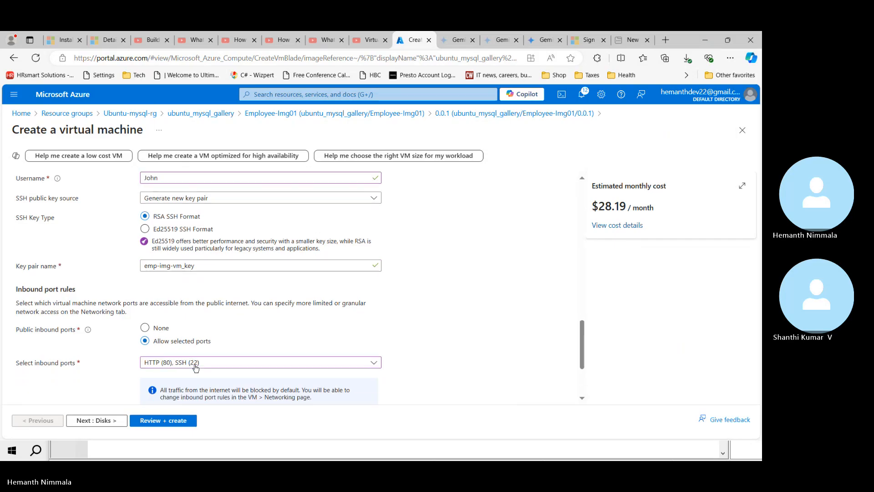
Step: On the Disks tab, make the OS disk Standard SSD at 32 GiB
click(93, 423)
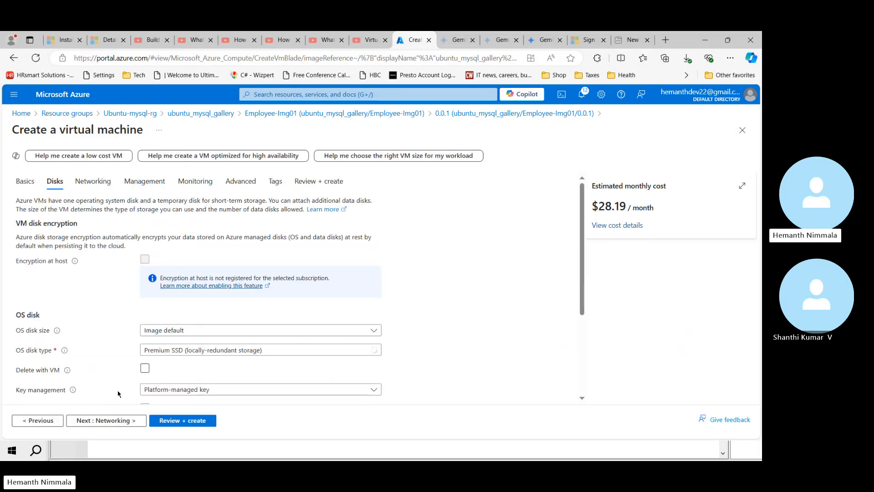
click(372, 351)
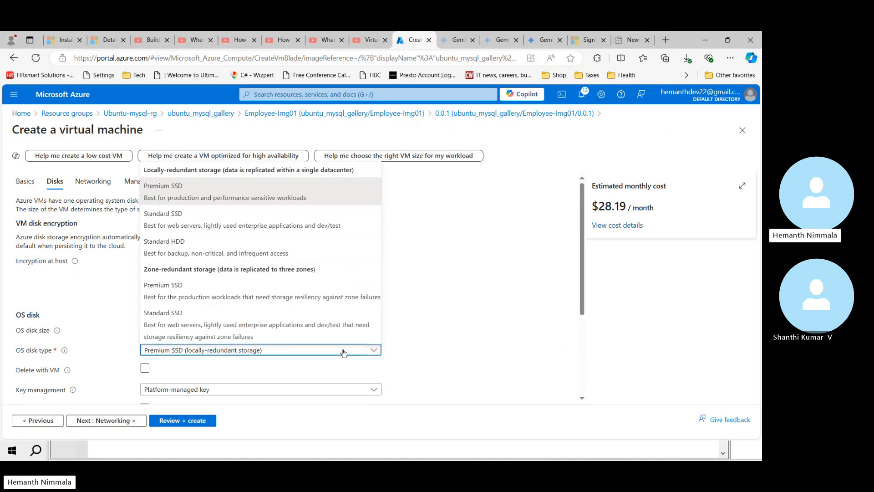
click(213, 219)
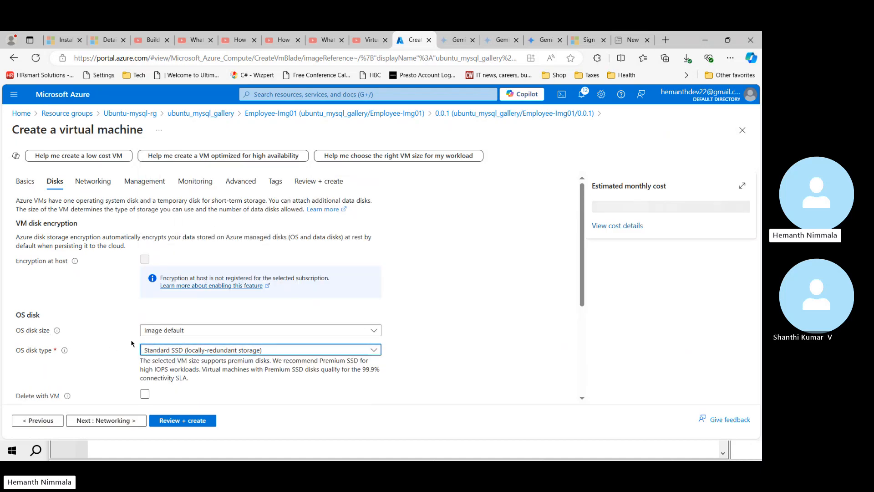
click(373, 330)
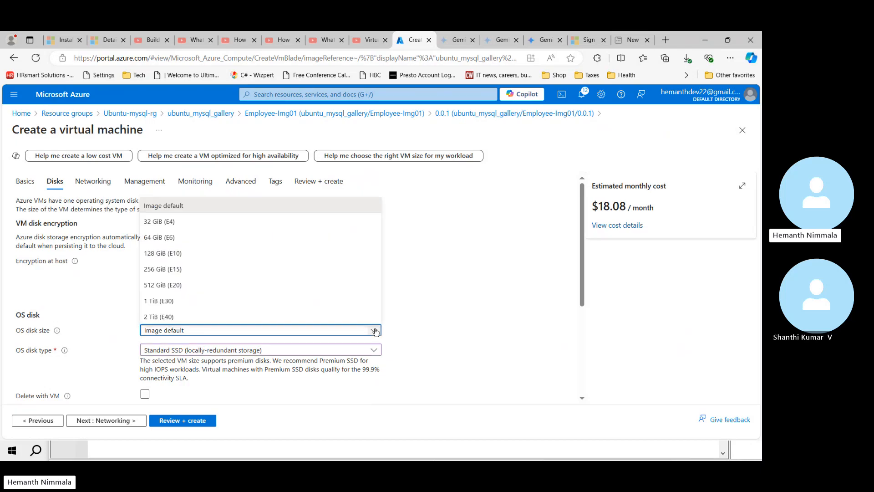
click(227, 220)
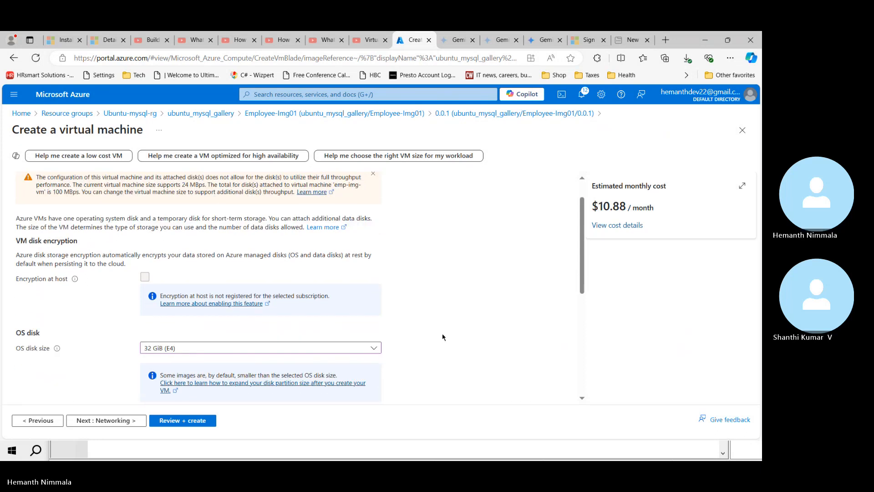
Step: Have the OS disk deleted with the VM and continue to Networking
scroll(439, 338, down, 2)
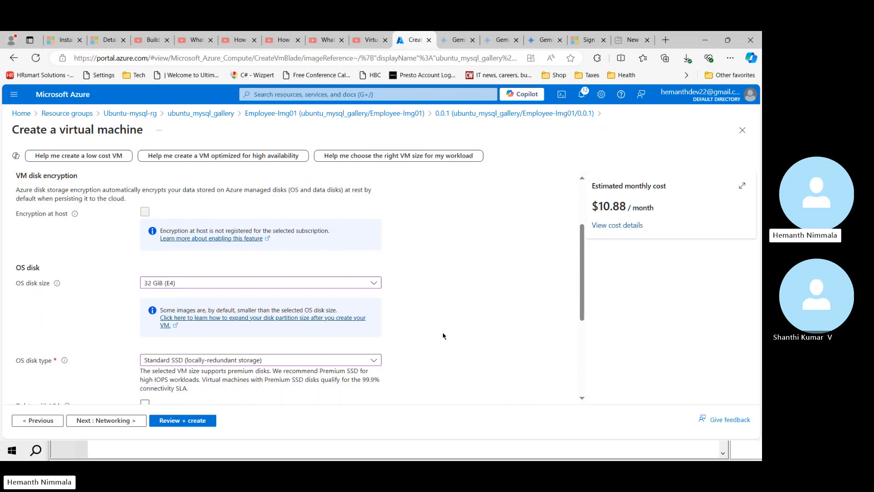
scroll(399, 349, down, 3)
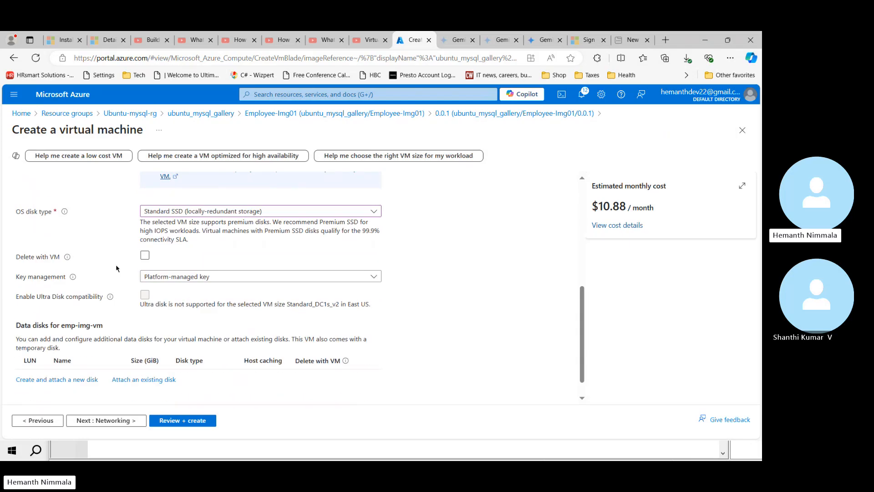
click(145, 256)
click(106, 421)
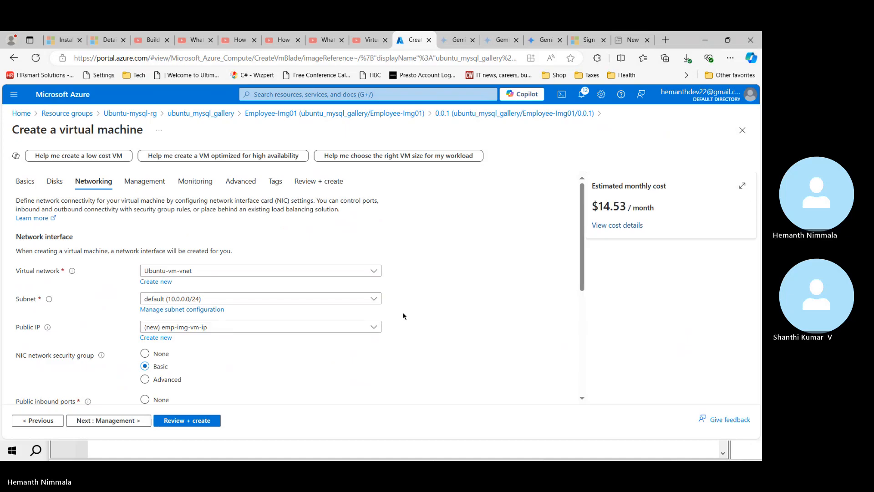
Step: Tick 'Delete public IP and NIC when VM is deleted' and continue to Management
scroll(383, 353, down, 1)
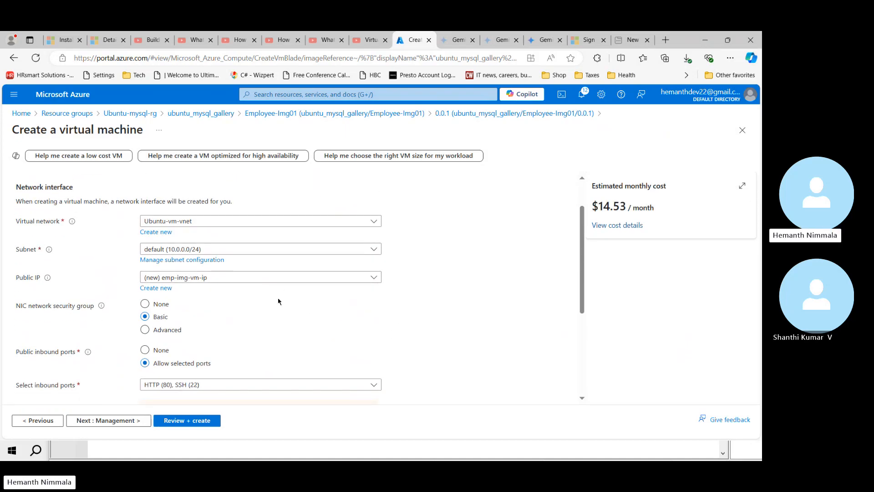
scroll(248, 320, down, 1)
scroll(238, 328, down, 2)
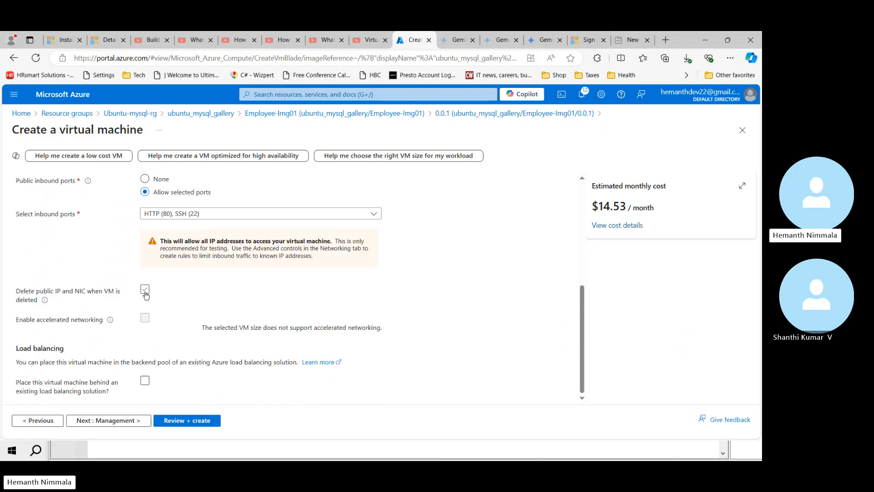
click(145, 293)
click(112, 417)
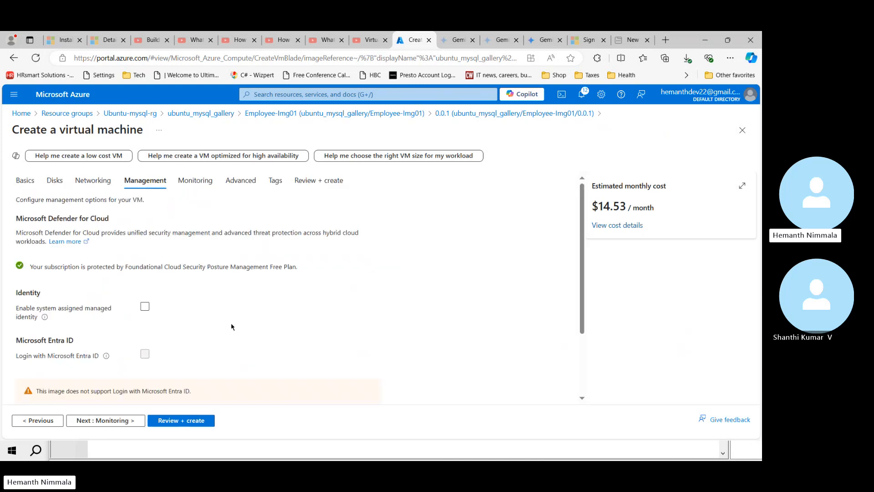
Step: Enable auto-shutdown for the VM with a shutdown time of 11:00:00 PM
scroll(231, 327, down, 2)
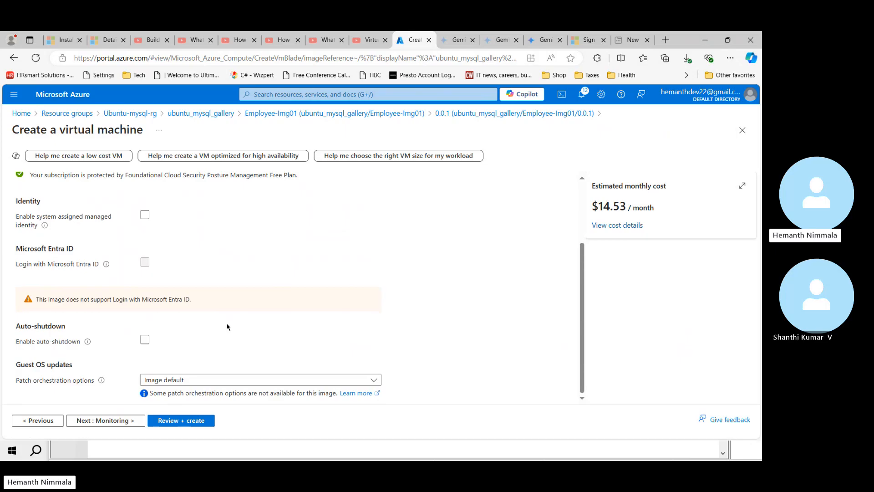
click(145, 340)
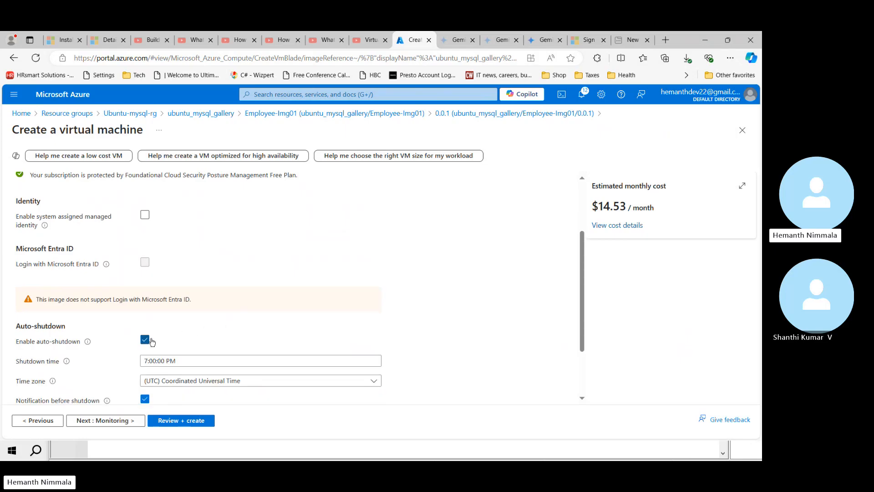
click(296, 361)
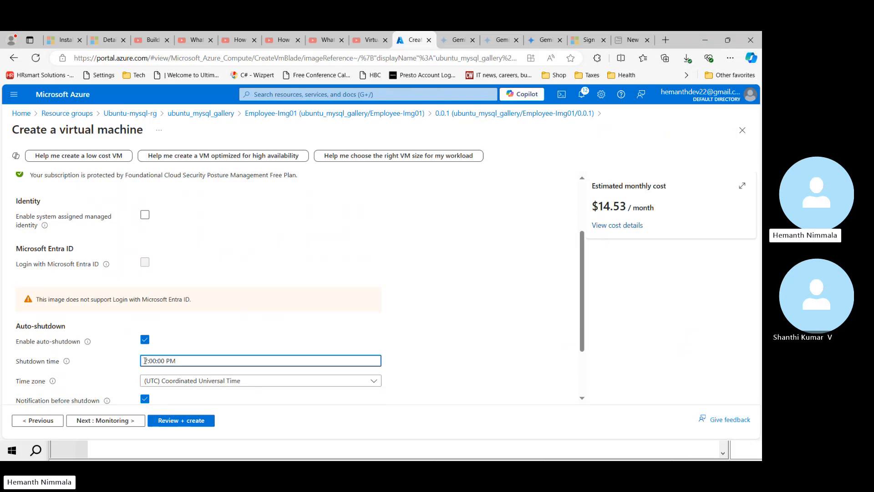
key(Home)
key(Delete)
key(Delete)
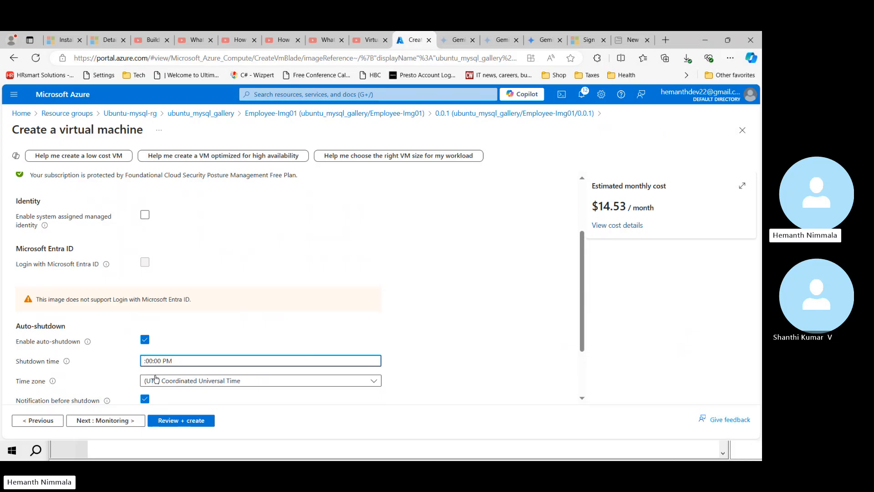
text(11)
click(280, 339)
Step: Set the auto-shutdown time zone to Eastern Time (US & Canada) and continue to Monitoring
scroll(280, 339, down, 2)
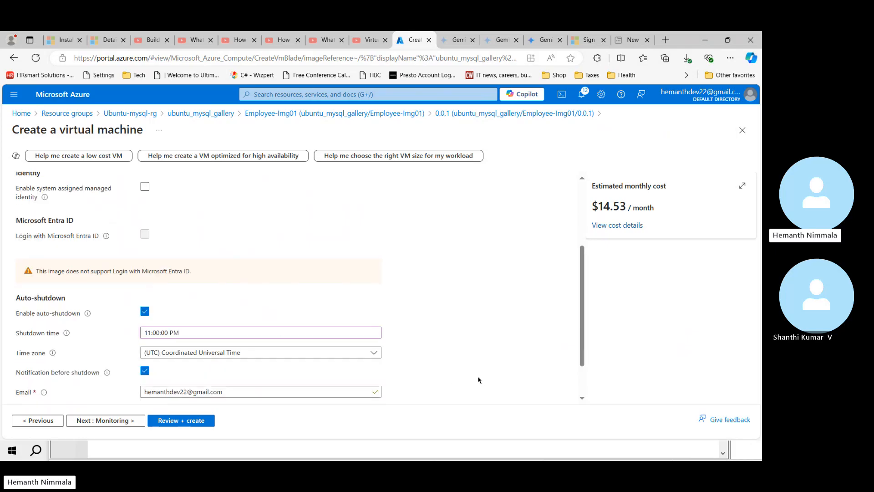
click(374, 301)
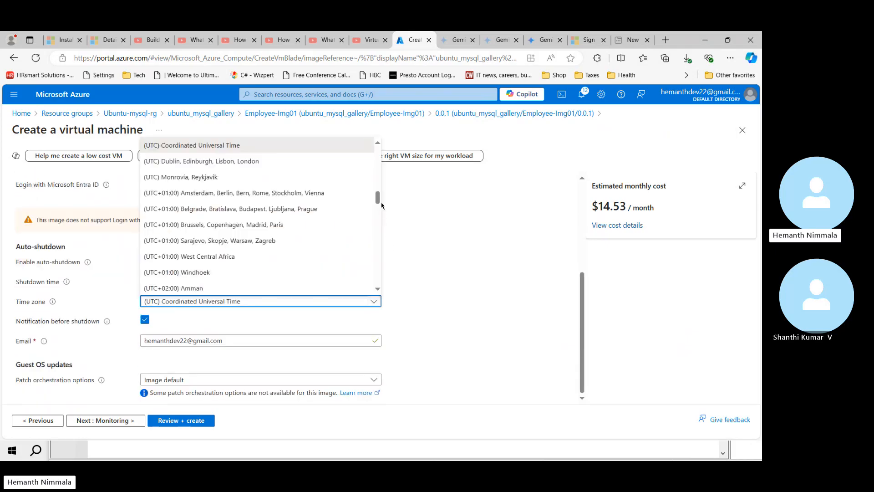
scroll(378, 197, up, 1)
drag(377, 196, 393, 173)
click(309, 183)
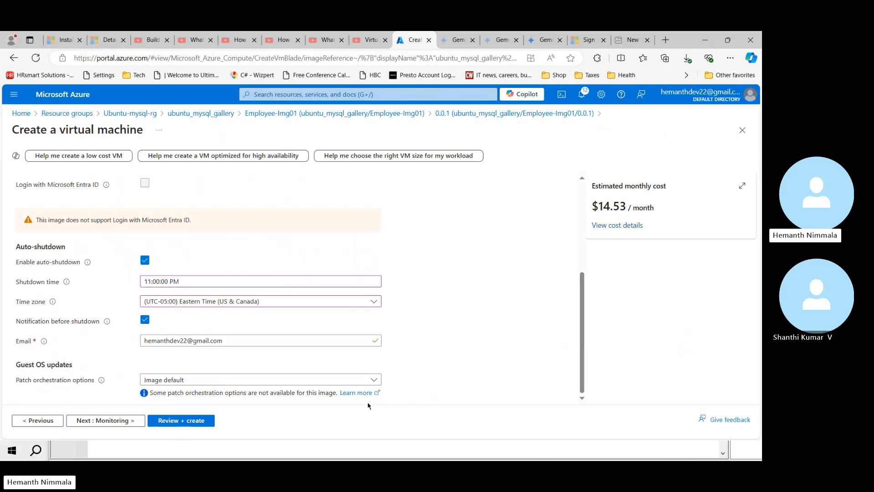
click(96, 420)
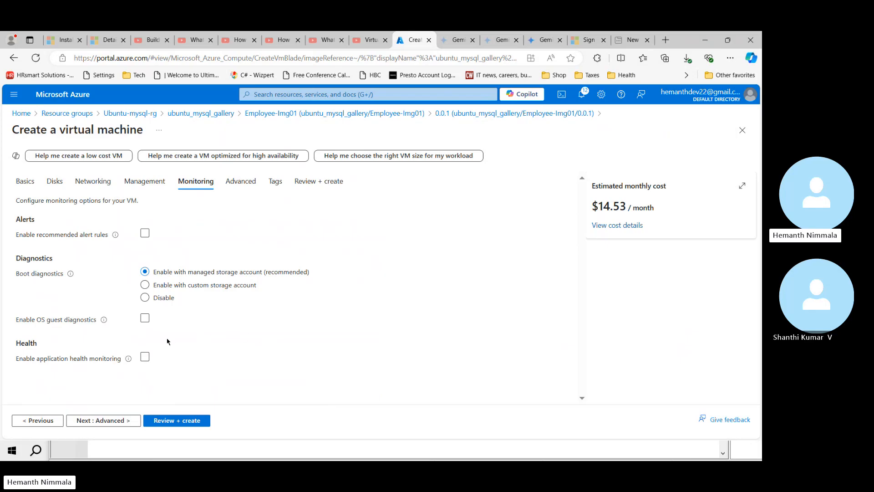
Step: Skip past Advanced to Review + create, confirm validation passed, and create emp-img-vm
click(242, 182)
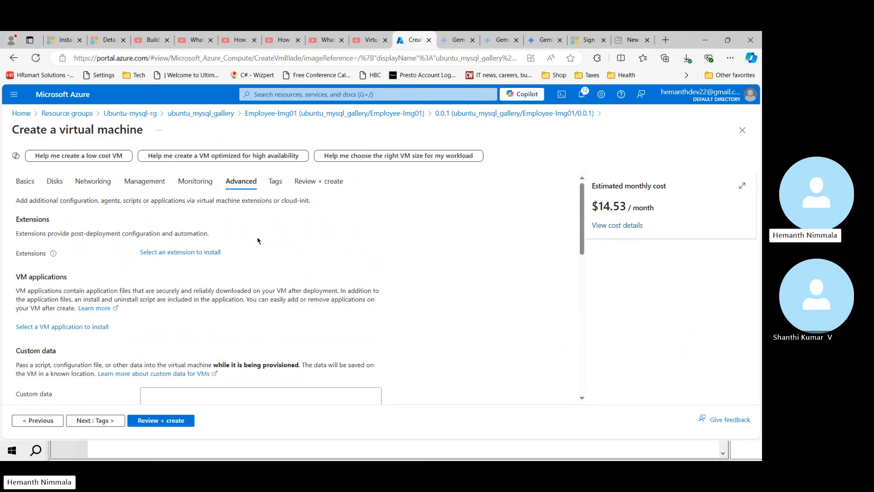
click(304, 181)
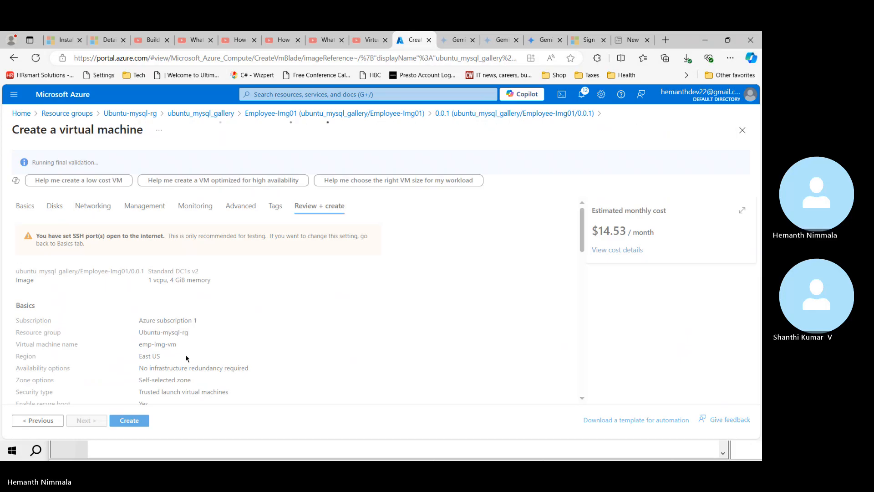
scroll(200, 364, down, 2)
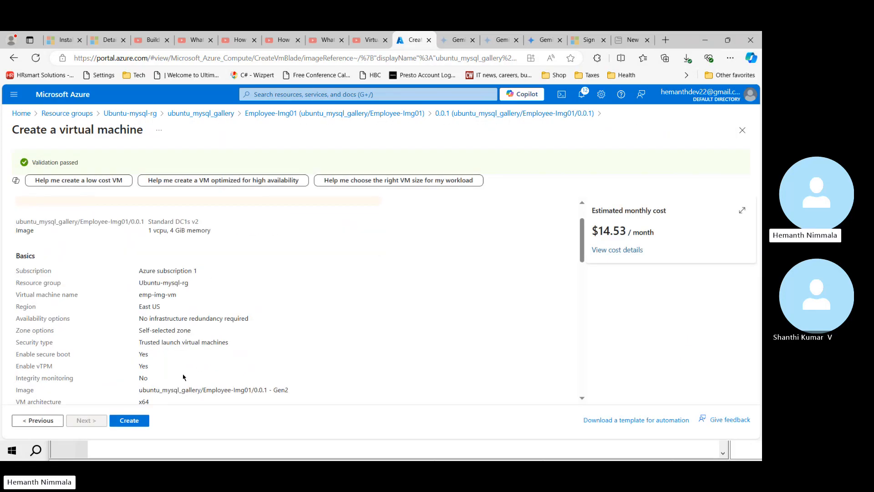
click(134, 422)
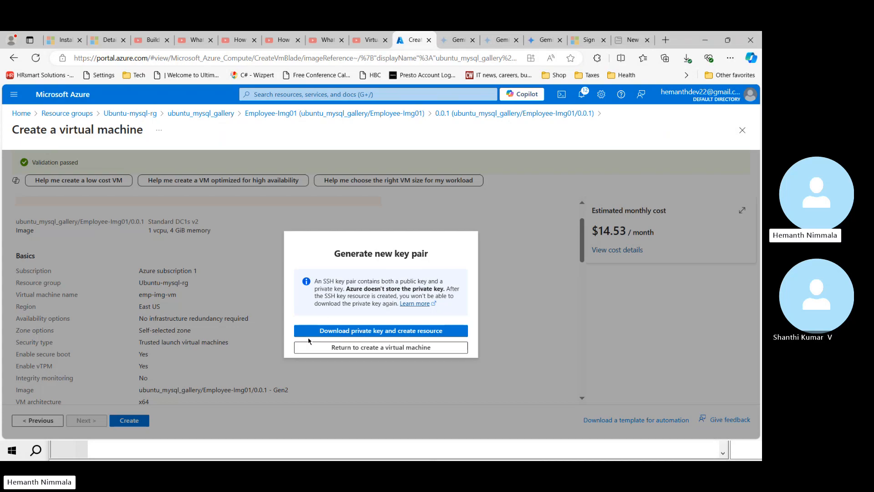
Step: Save the private key as emp-img-vm_key.pem in Downloads, launching the VM deployment
click(356, 330)
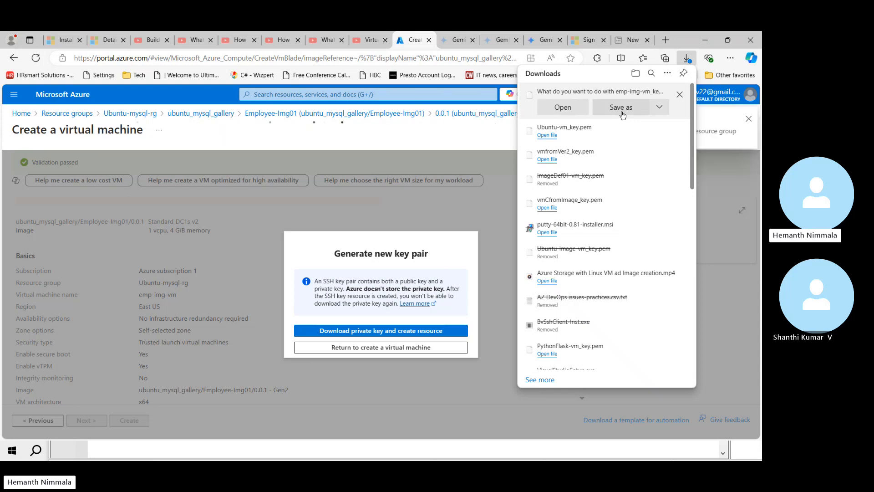
click(622, 108)
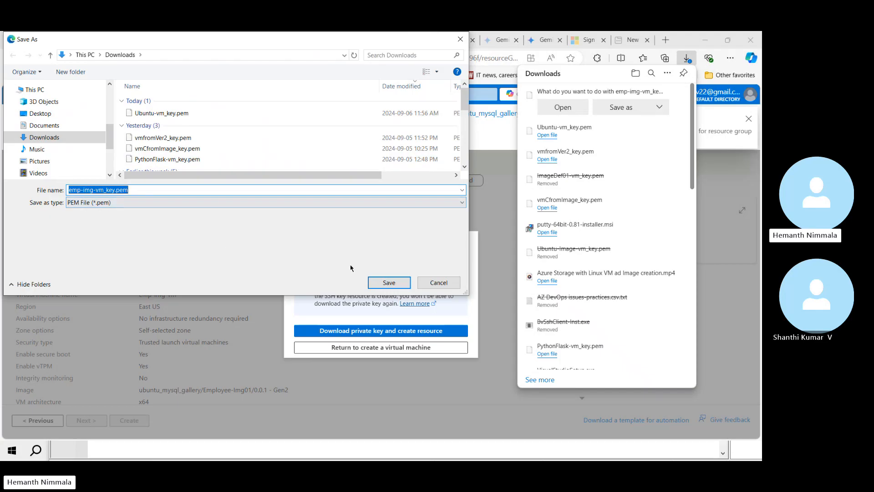
click(390, 283)
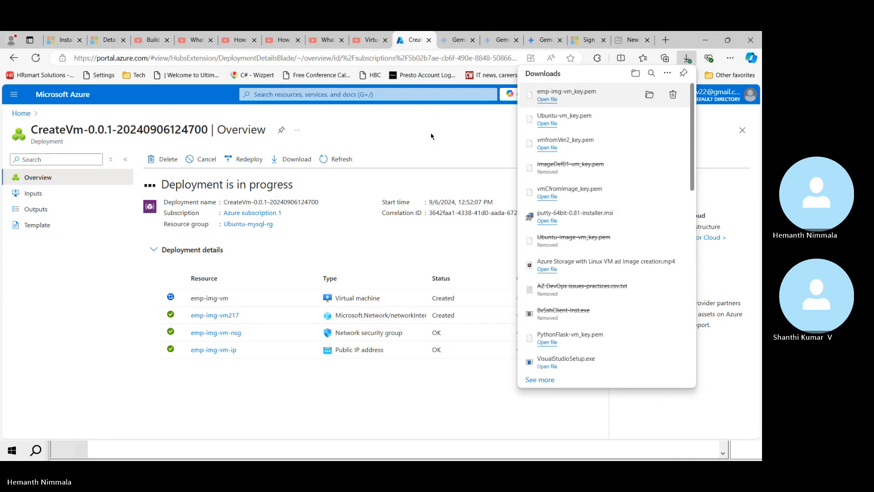
click(688, 58)
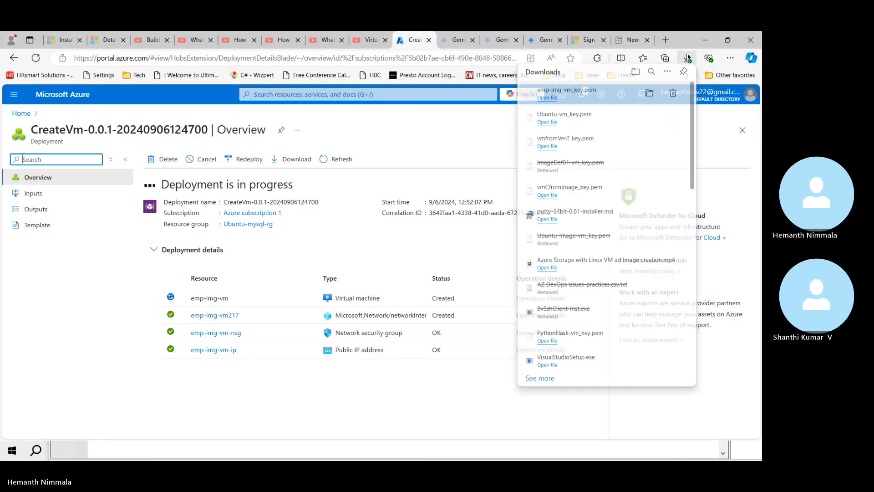
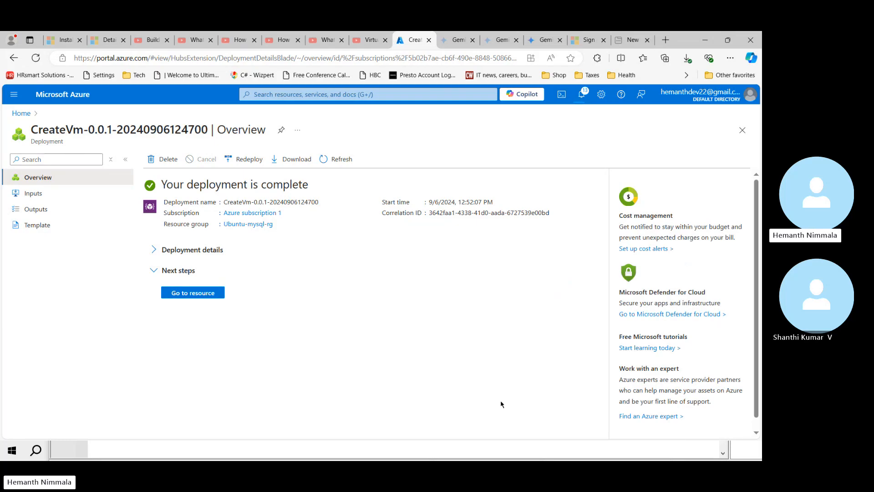
Step: Expand the deployment details and widen the Type and Resource columns to show full resource names
click(154, 251)
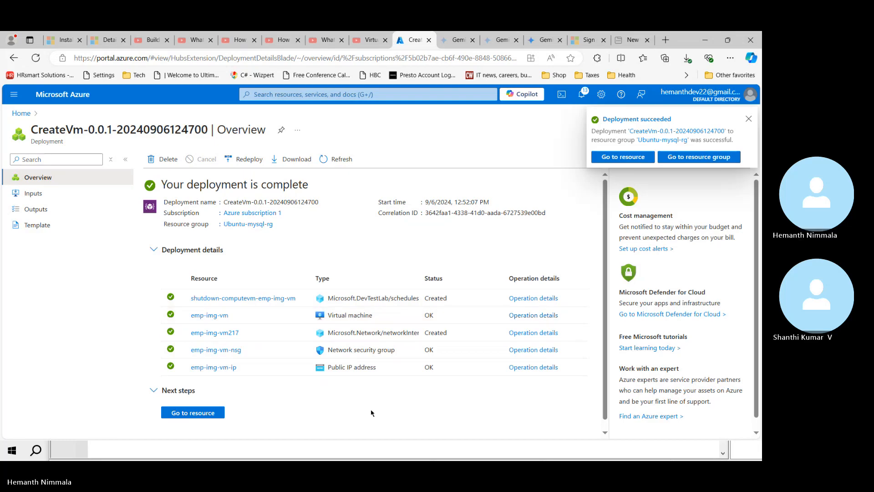
drag(420, 276, 462, 274)
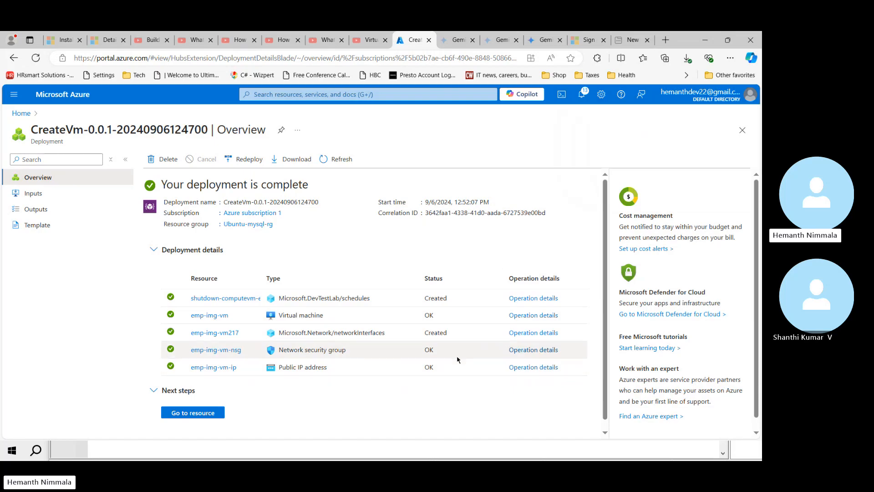
scroll(457, 360, down, 1)
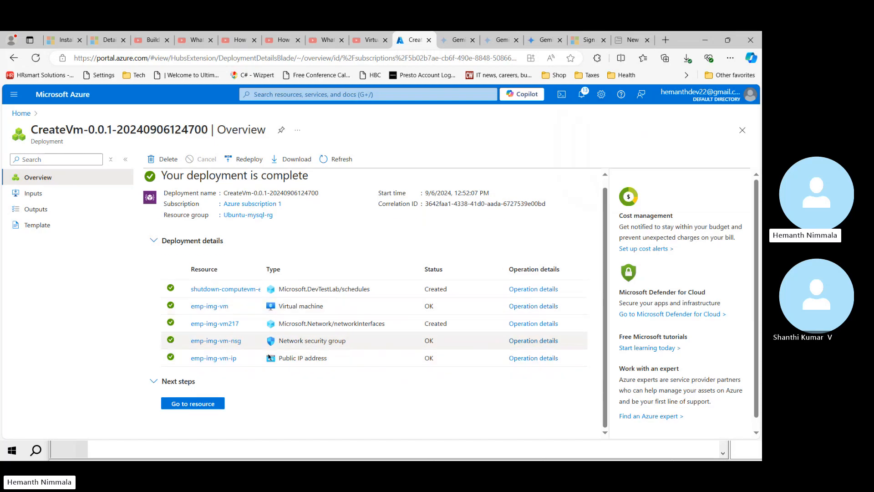
drag(263, 269, 309, 270)
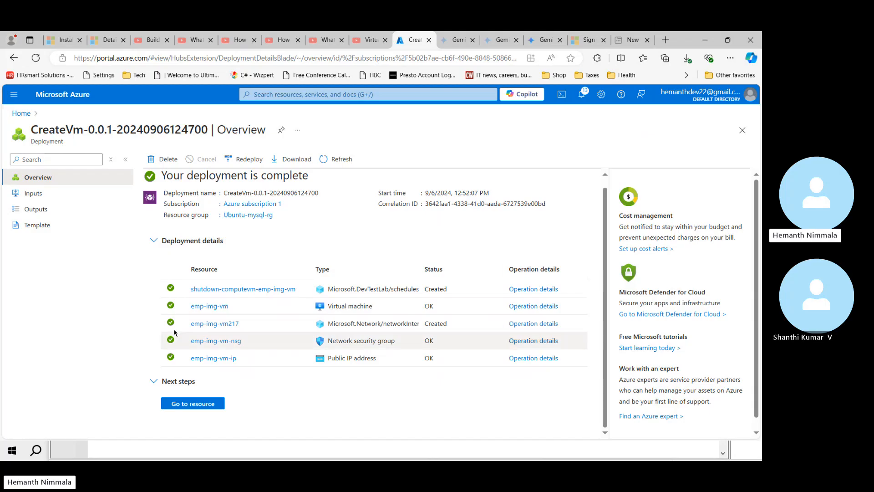
Step: Open emp-img-vm and paste its public IP 40.88.143.35 into spreadsheet cell D15
click(203, 405)
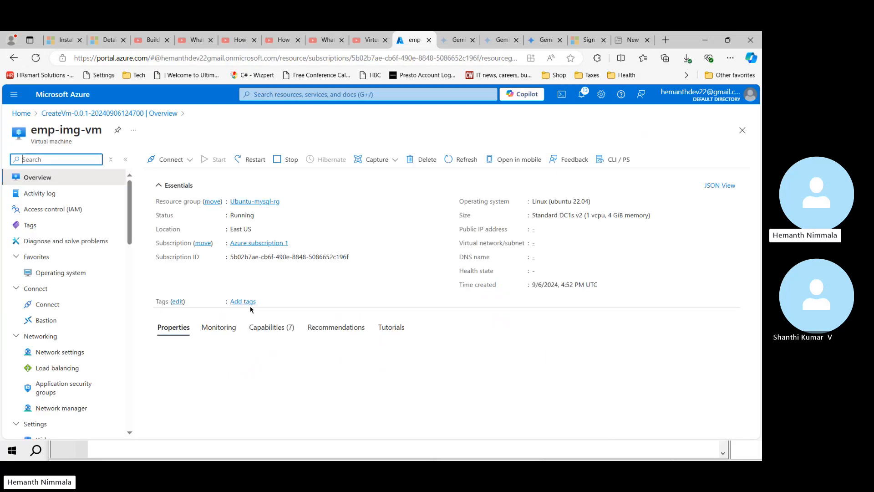
click(571, 229)
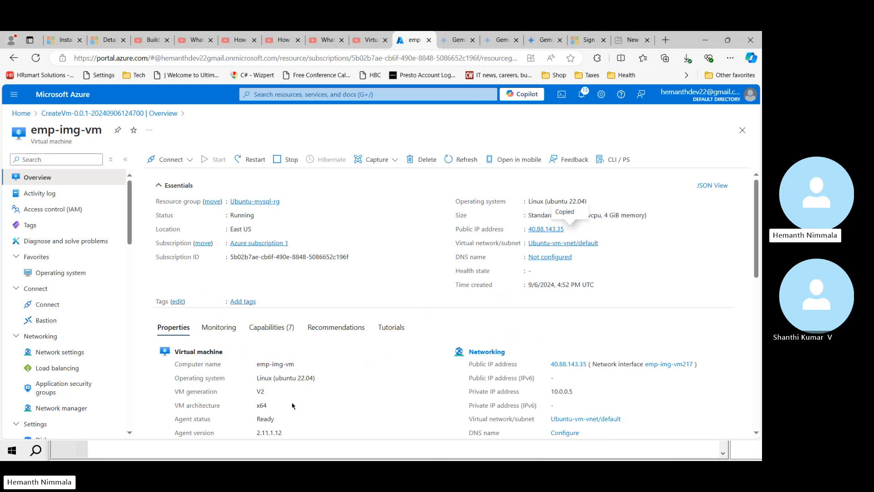
key(alt+Tab)
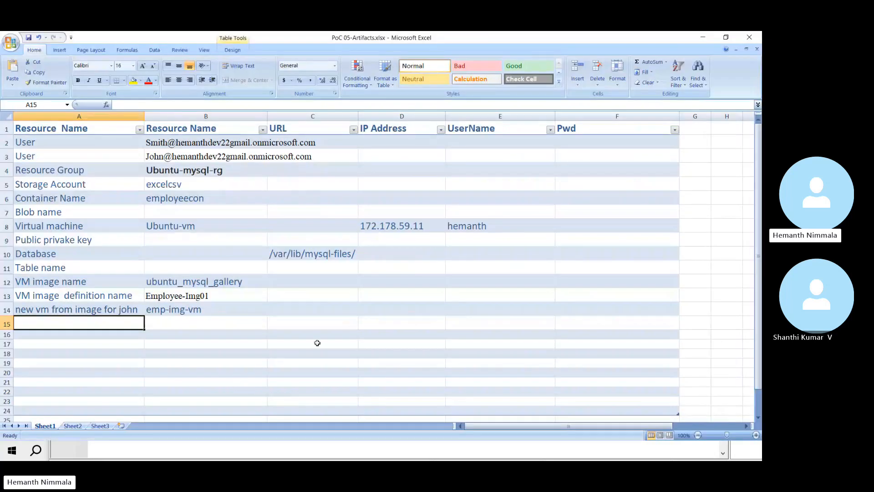
click(404, 320)
key(ctrl+v)
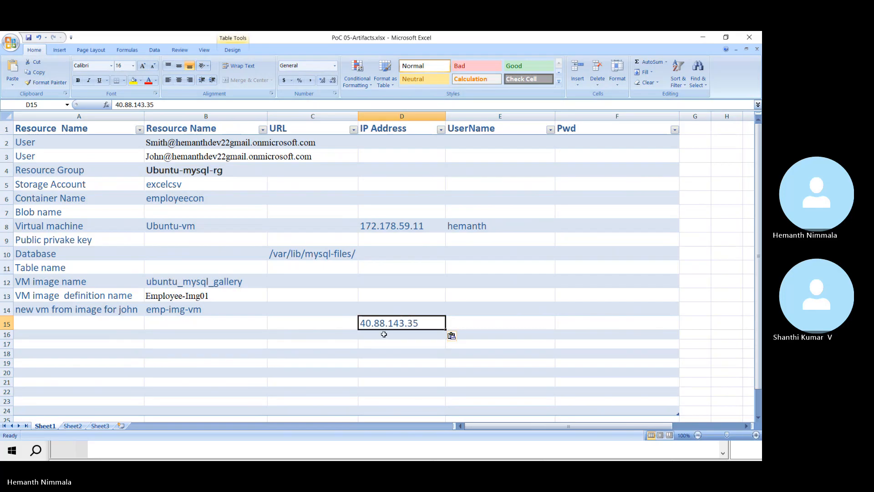
key(alt+Tab)
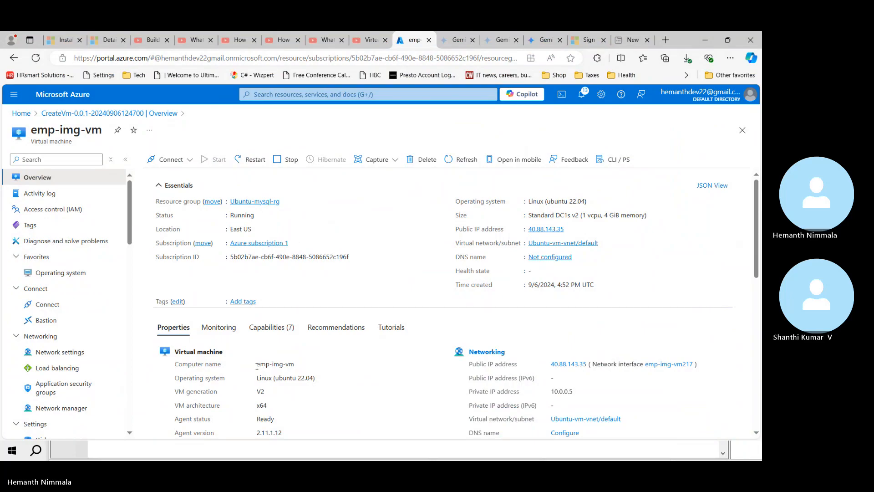
Step: Move the IP from D15 into cell D14 beside the emp-img-vm row
drag(258, 366, 294, 362)
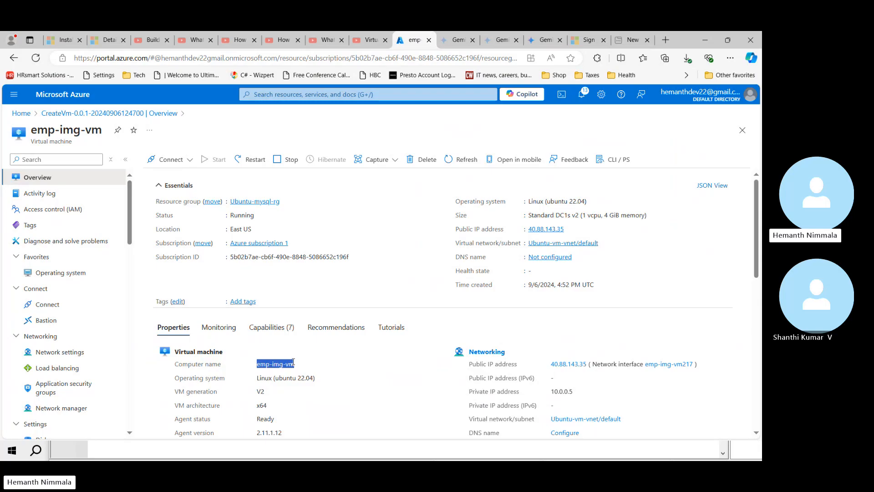
key(alt+Tab)
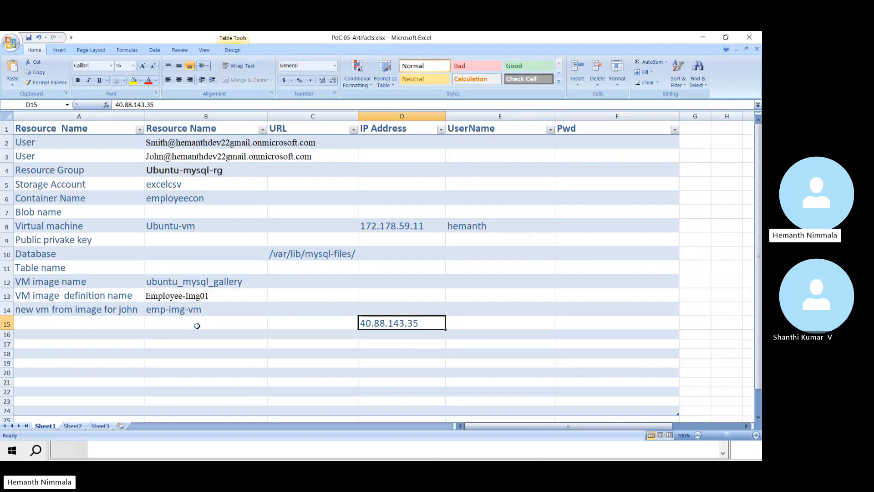
click(201, 322)
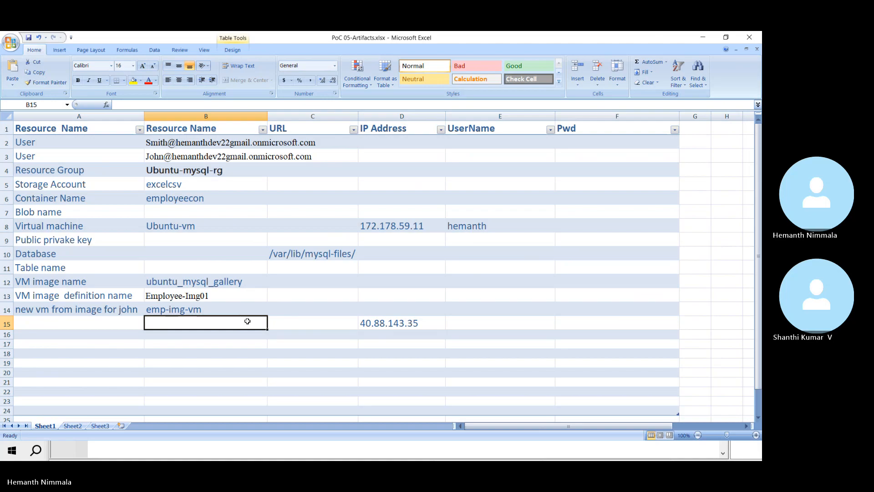
click(367, 314)
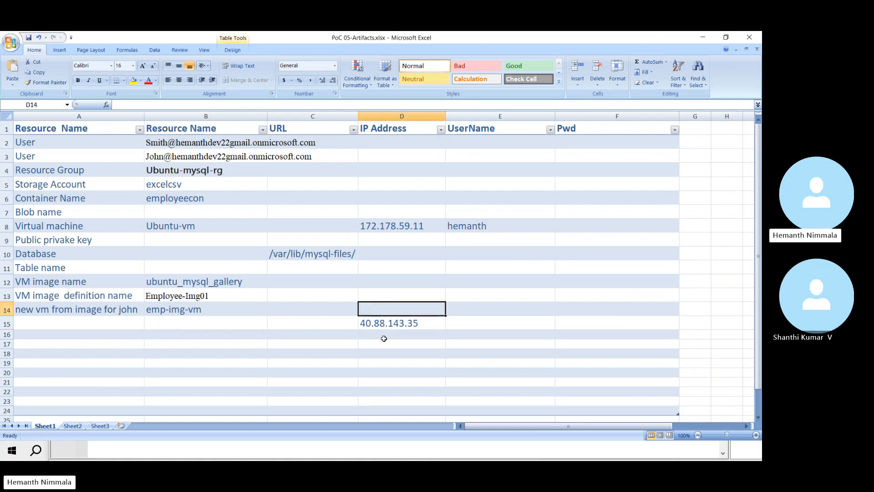
key(Down)
key(ctrl+c)
key(Up)
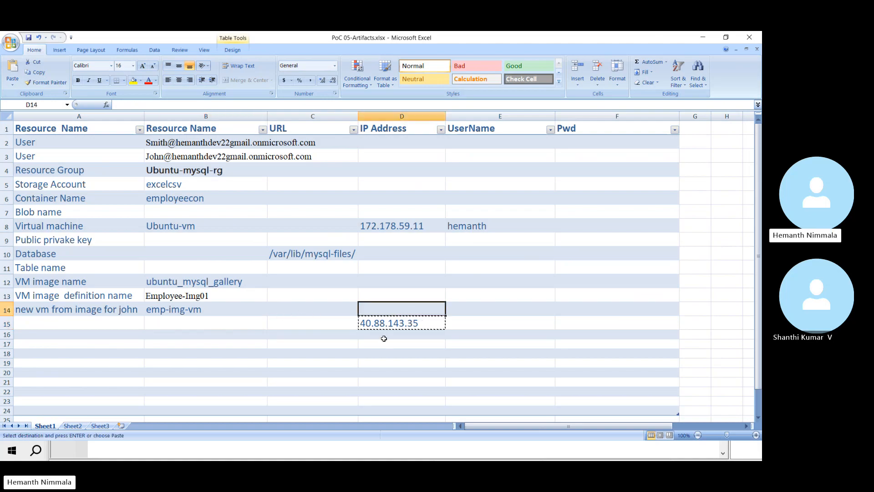
key(Return)
key(alt+Tab)
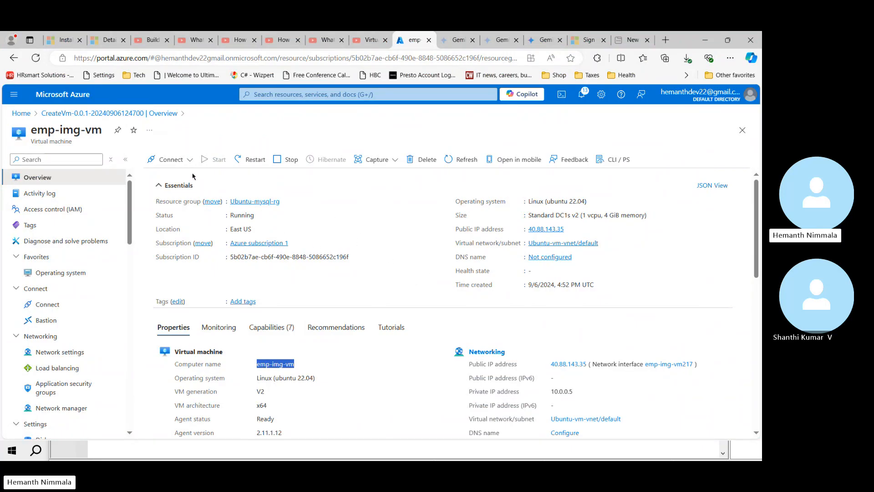
Step: Choose SSH using Azure CLI for emp-img-vm, accept the just-in-time policy, and Configure + connect
click(172, 159)
click(170, 177)
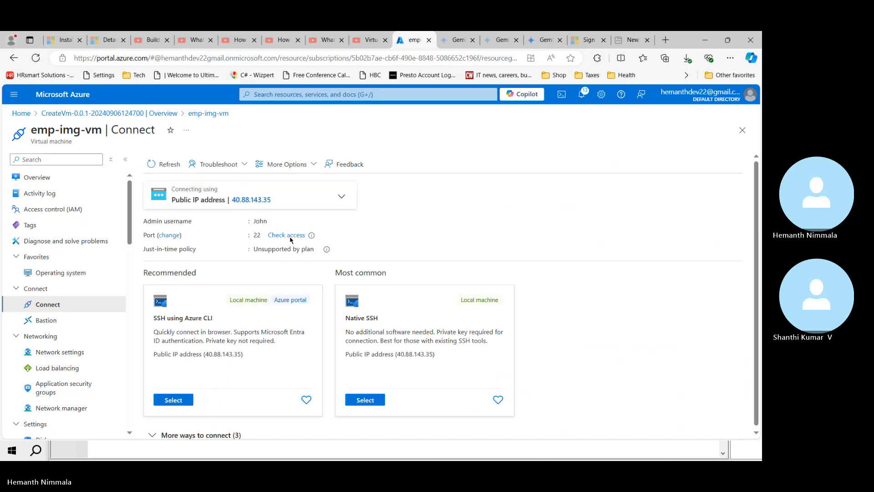
click(175, 402)
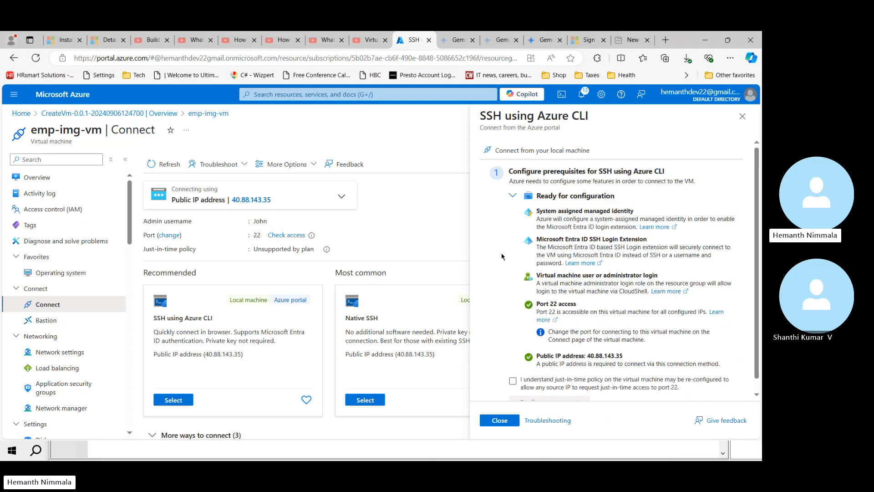
click(512, 380)
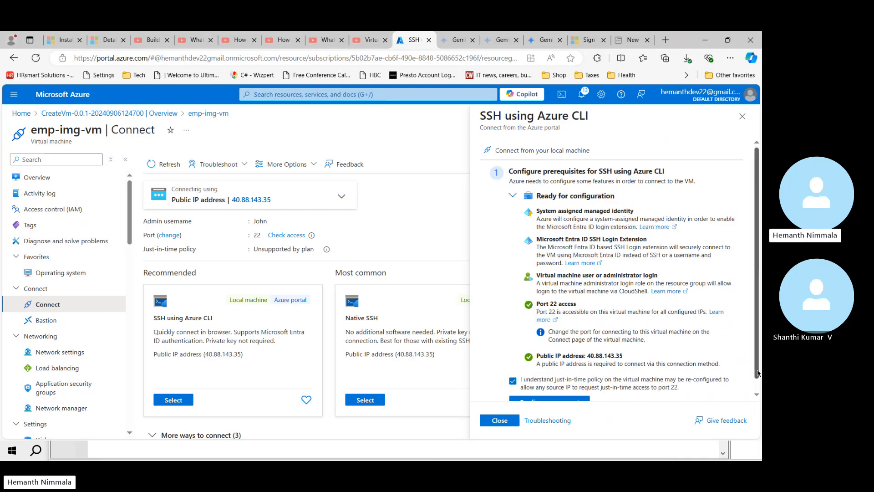
scroll(759, 373, down, 1)
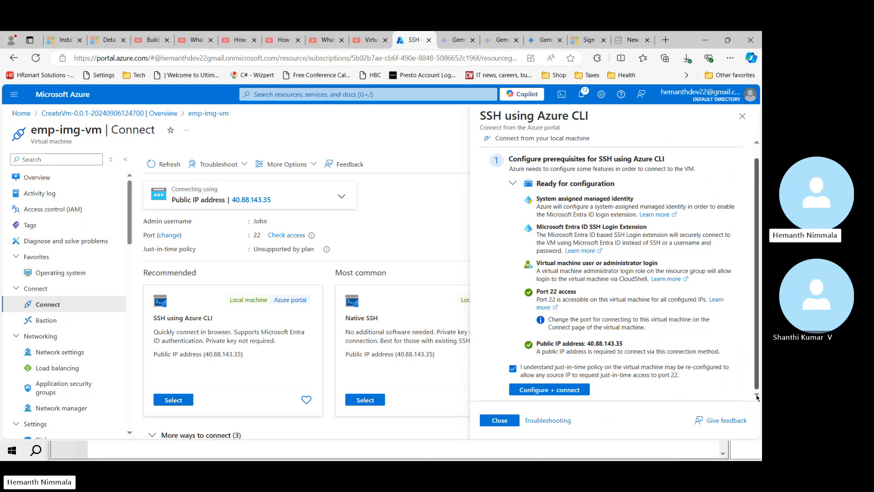
click(547, 391)
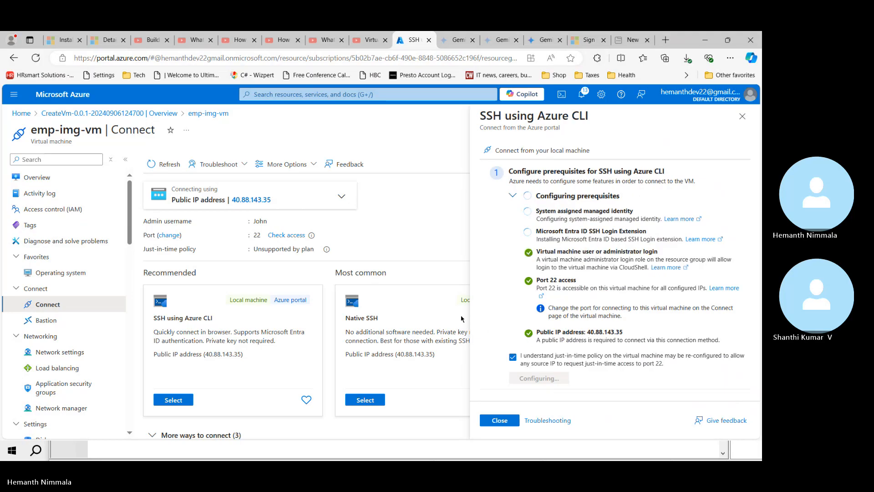
Step: Launch PuTTY and set the host to 40.88.143.35 copied from the spreadsheet
key(super)
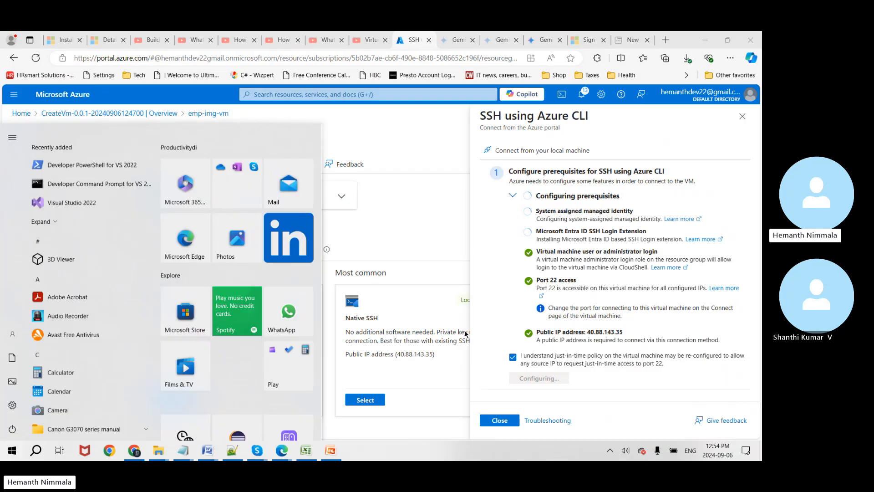
text(p)
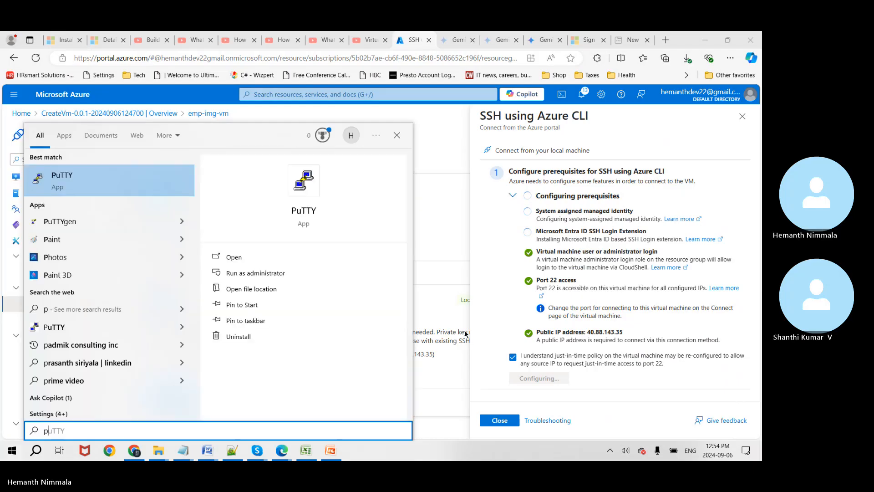
text(utty)
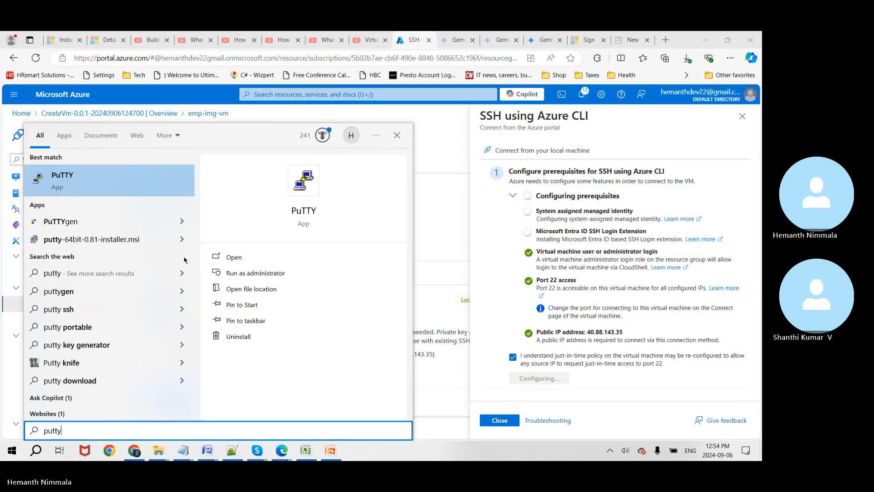
click(230, 257)
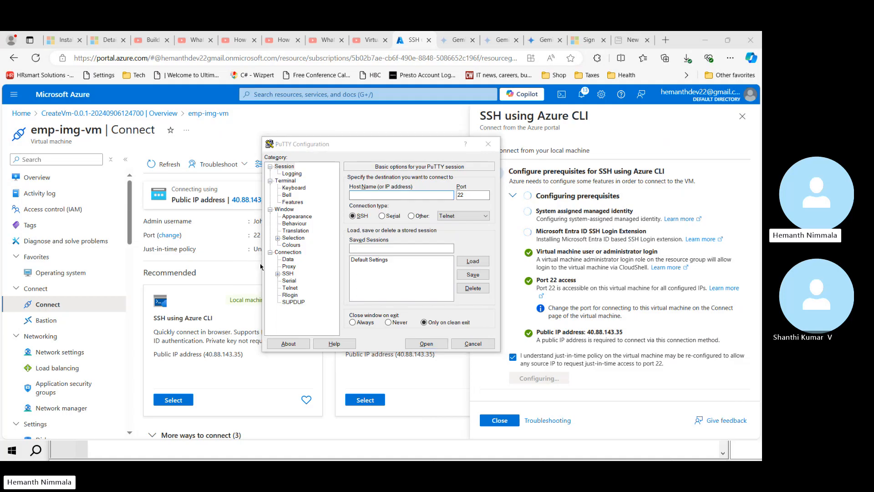
key(alt+Tab)
key(alt+Tab)
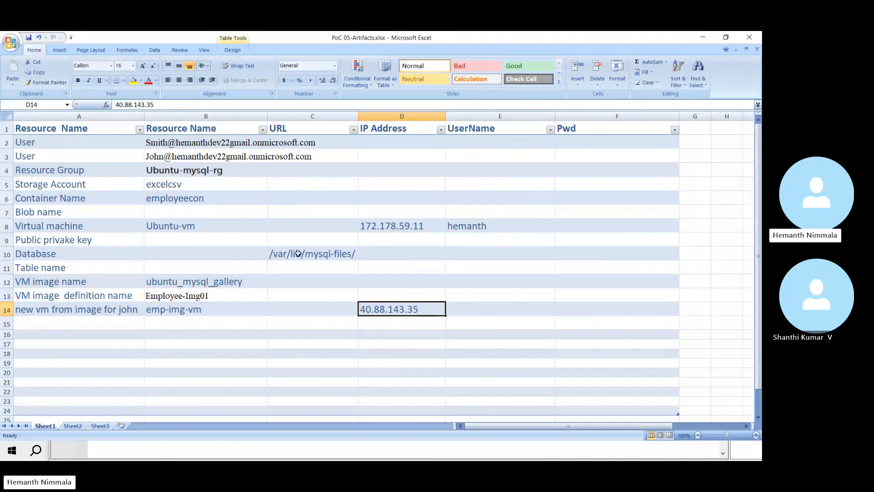
key(ctrl+c)
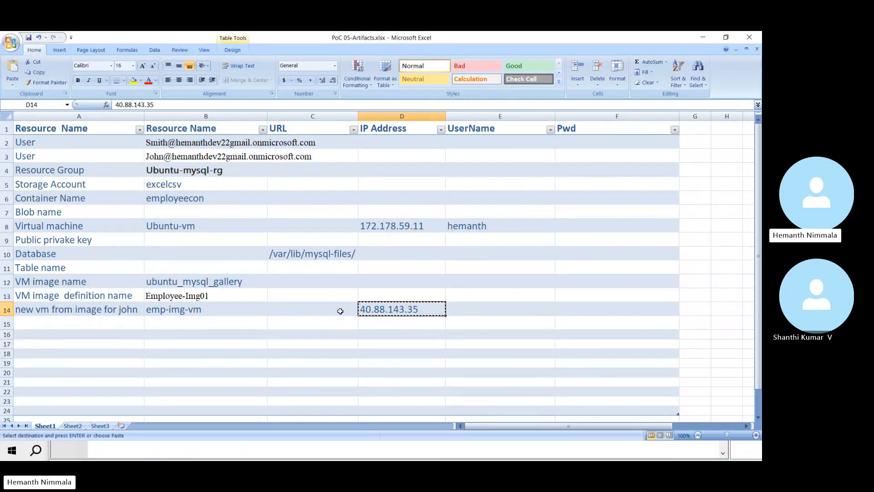
key(alt+Tab)
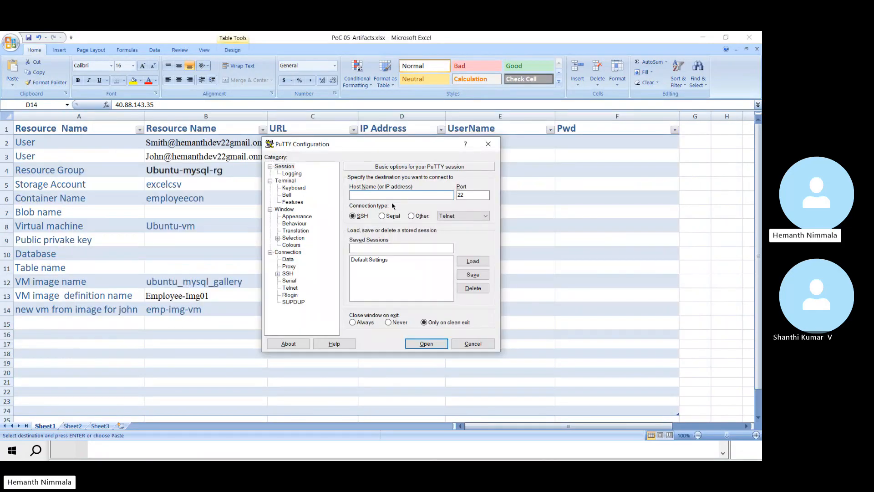
key(ctrl+v)
Step: Reveal PuTTY's SSH Auth credential settings and search Windows for PuTTYgen
click(277, 274)
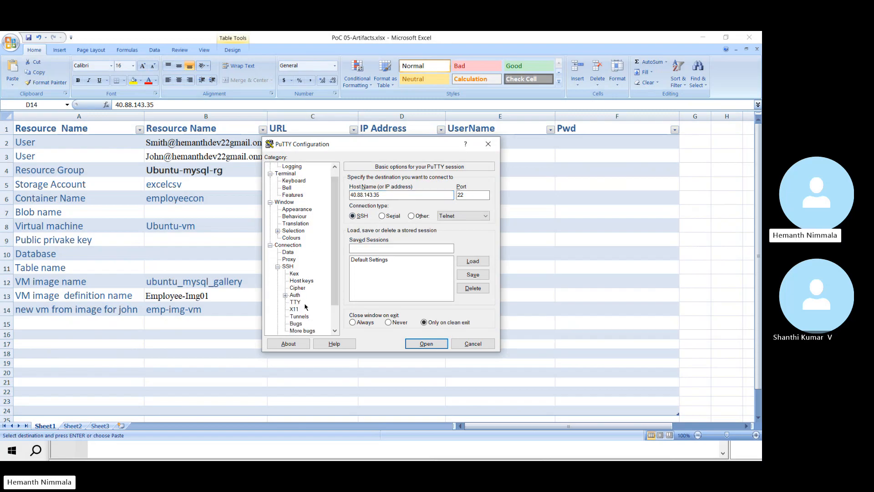
click(286, 295)
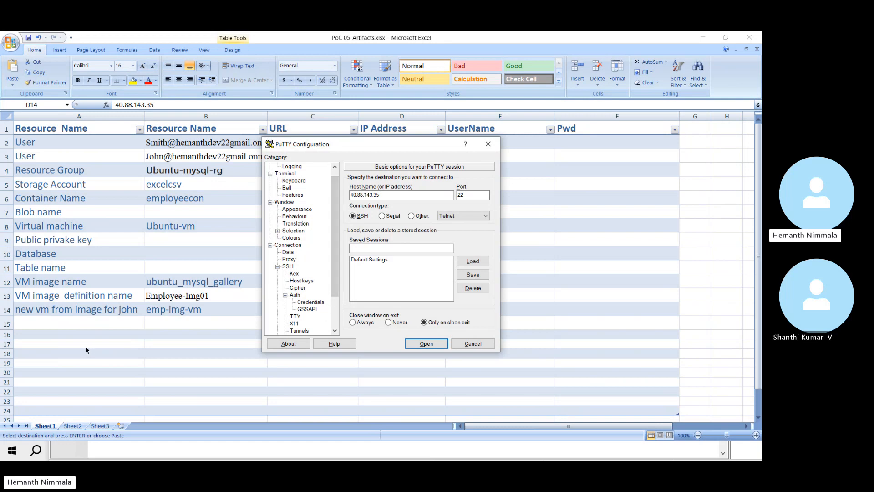
key(super)
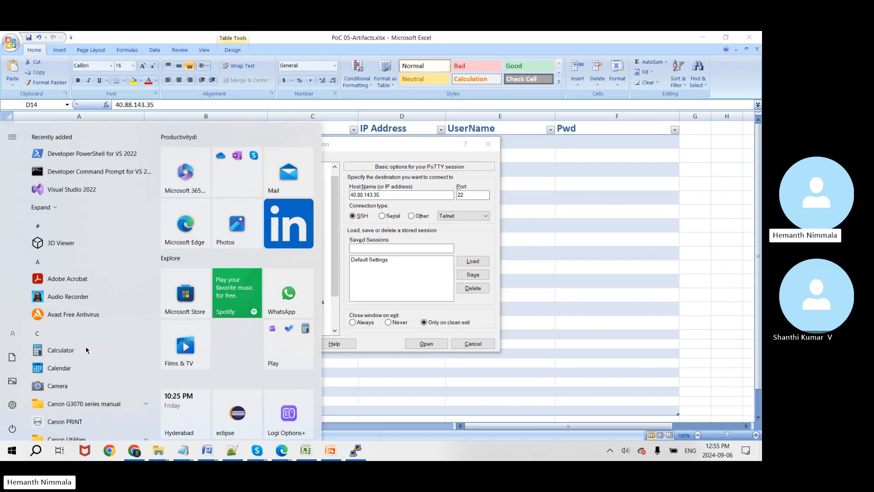
key(super)
key(super)
text(p)
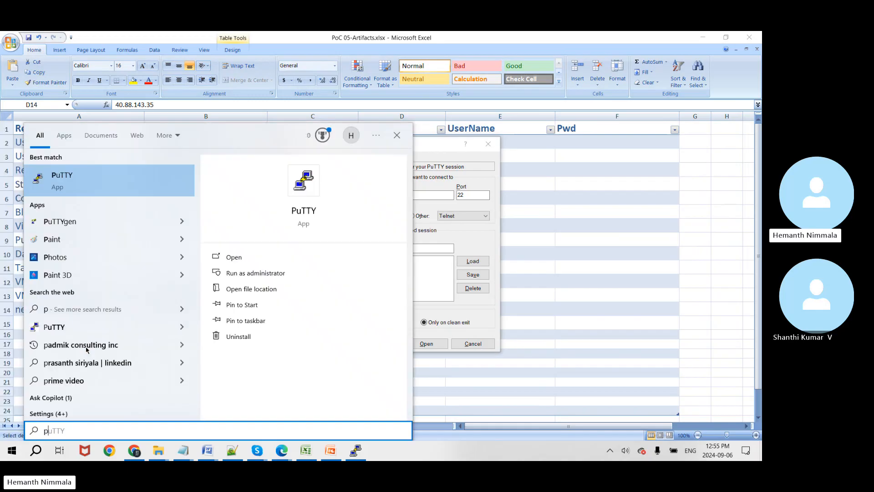
click(181, 221)
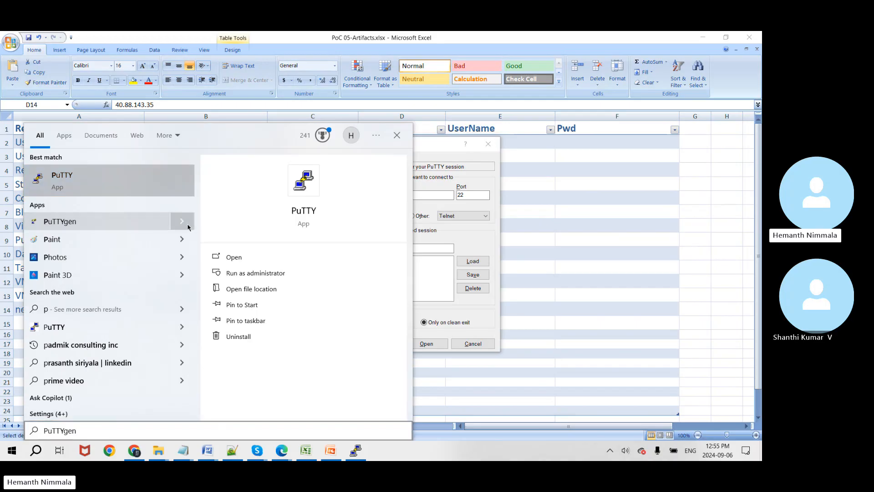
Step: Launch PuTTYgen and load emp-img-vm_key.pem from Downloads using the All Files filter
click(237, 258)
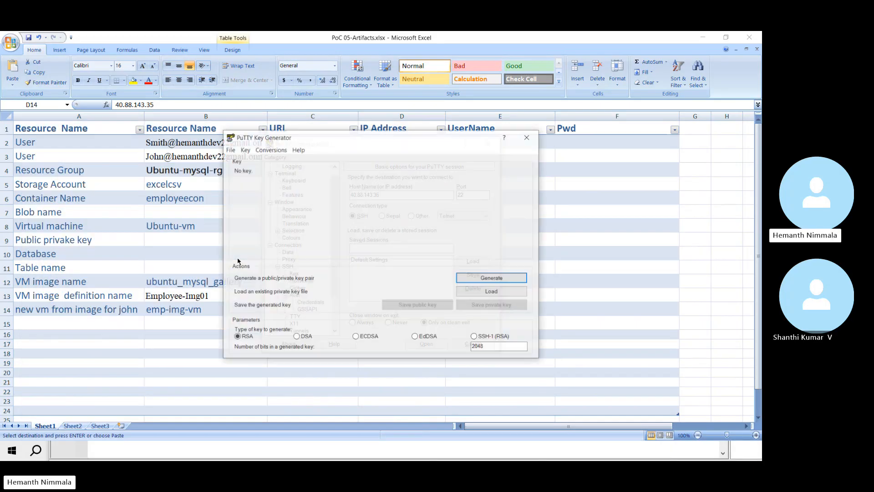
click(472, 292)
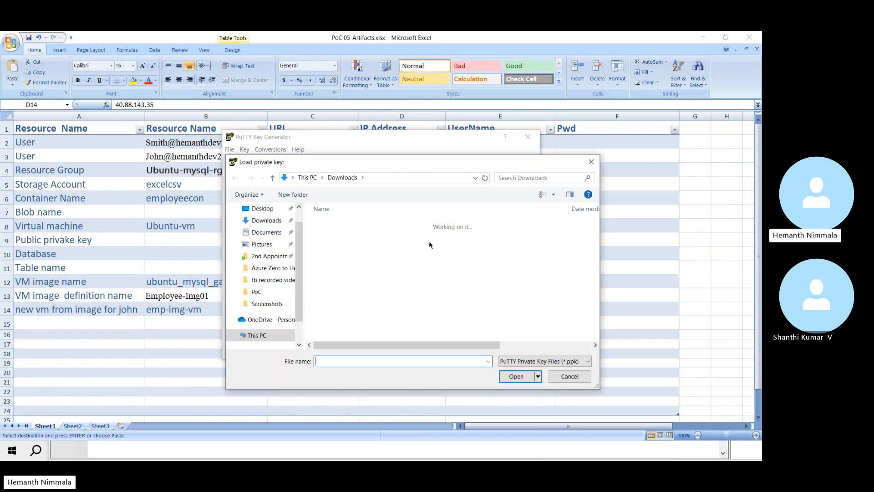
click(524, 362)
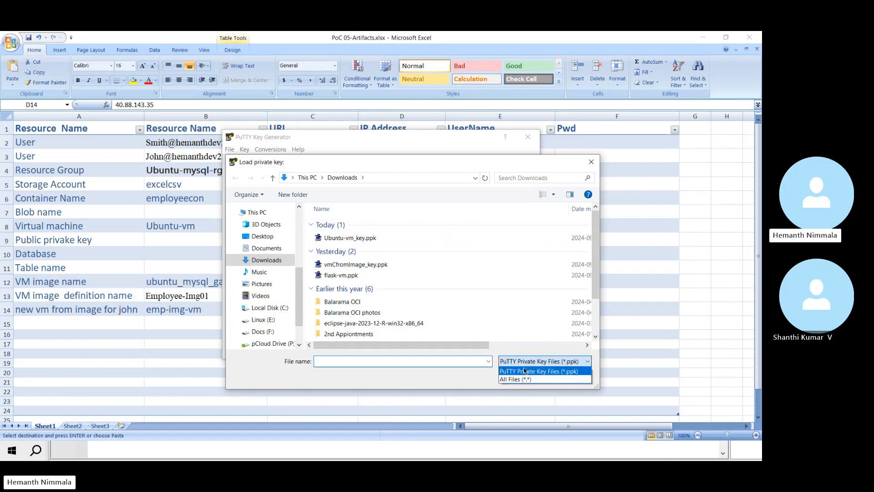
click(524, 380)
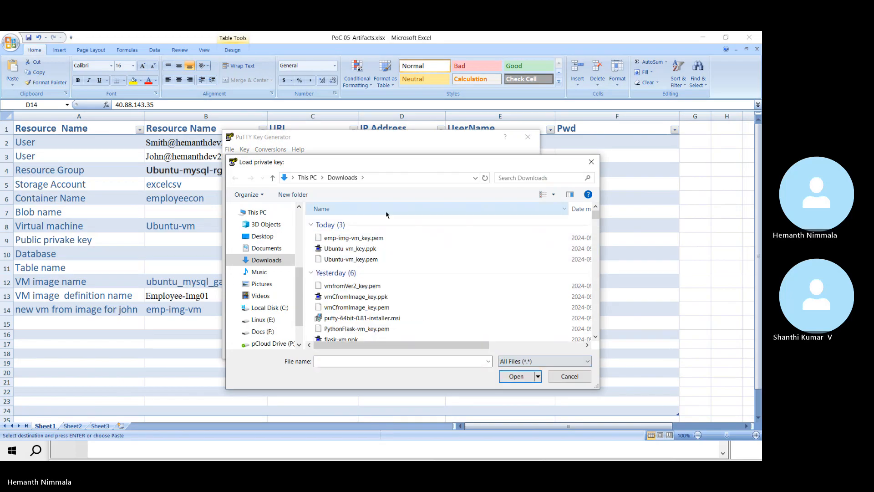
double_click(363, 237)
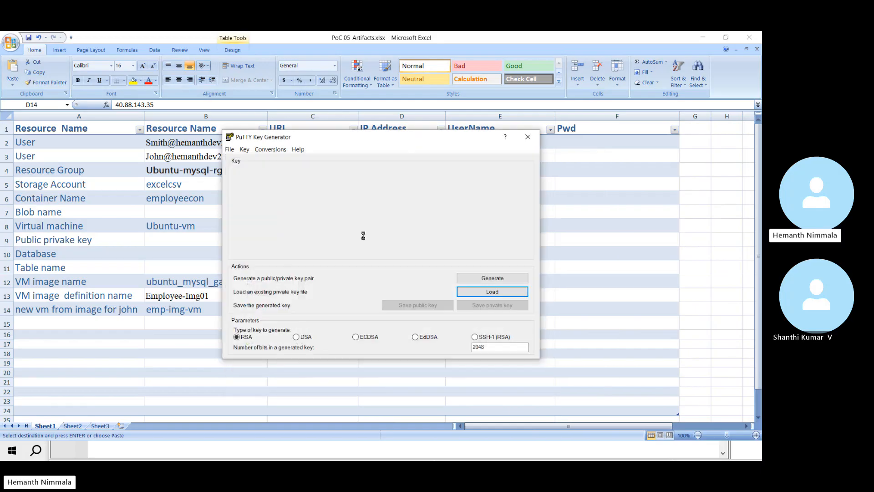
click(438, 289)
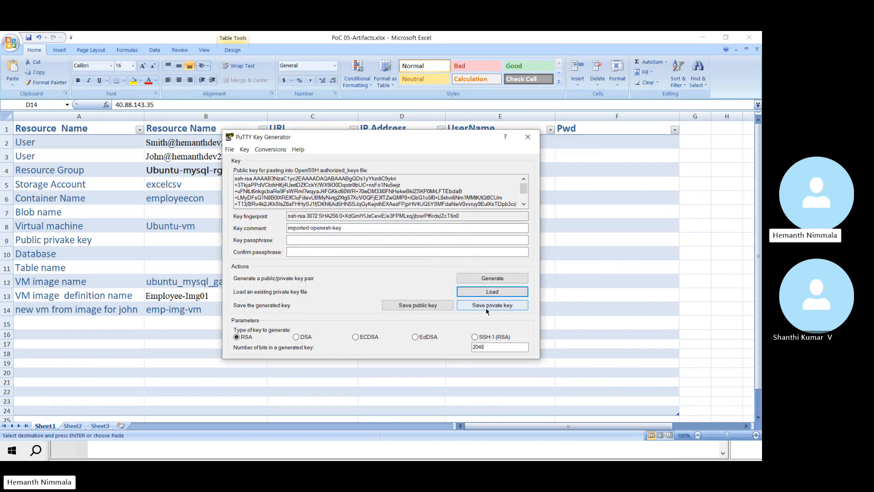
Step: Protect the imported key with a passphrase, entered and confirmed
click(492, 305)
click(427, 277)
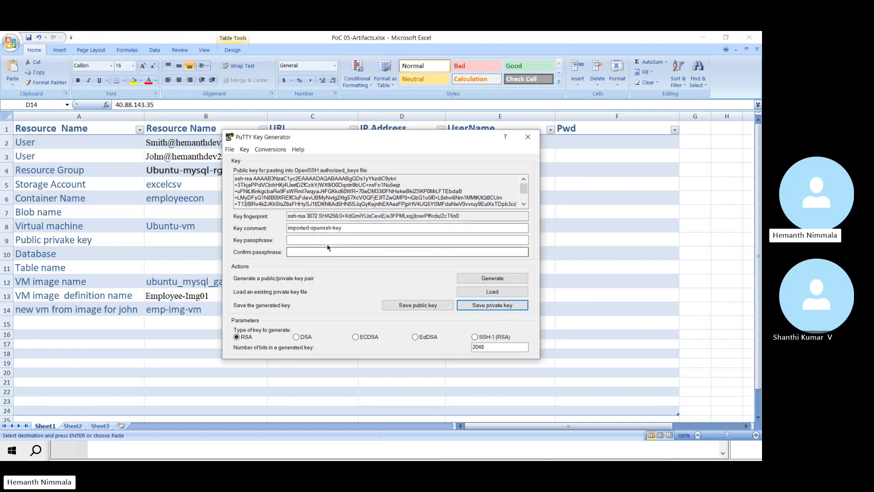
click(314, 240)
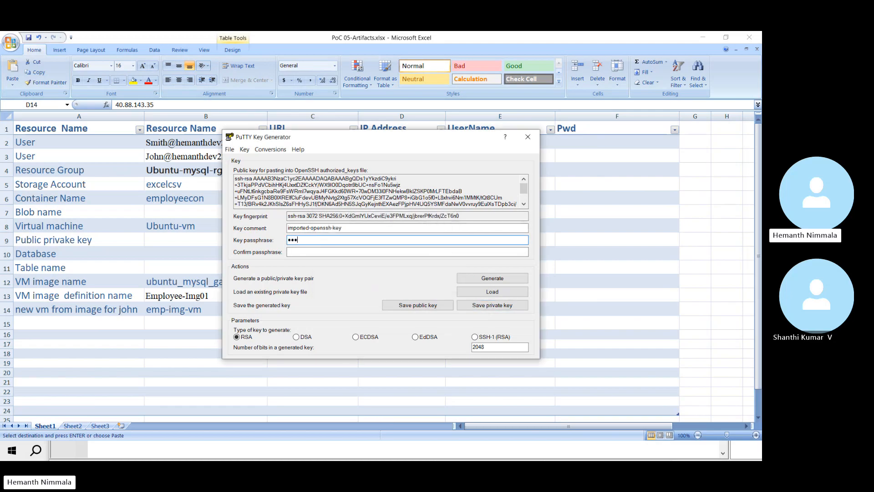
key(Tab)
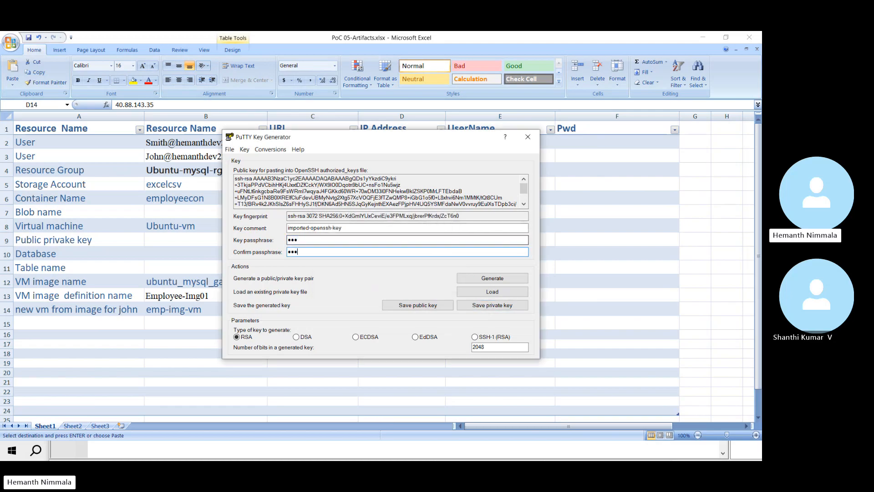
Step: Begin saving the private key in Downloads as a PuTTY .ppk file
click(462, 301)
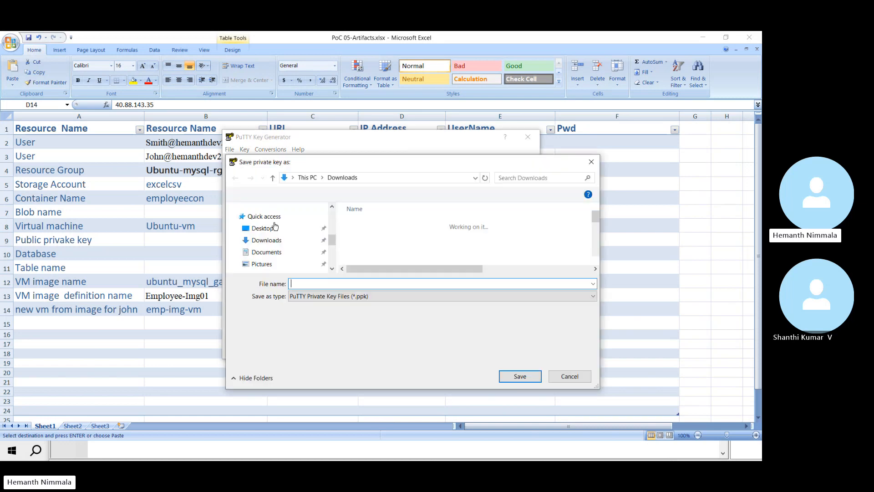
click(433, 300)
click(419, 313)
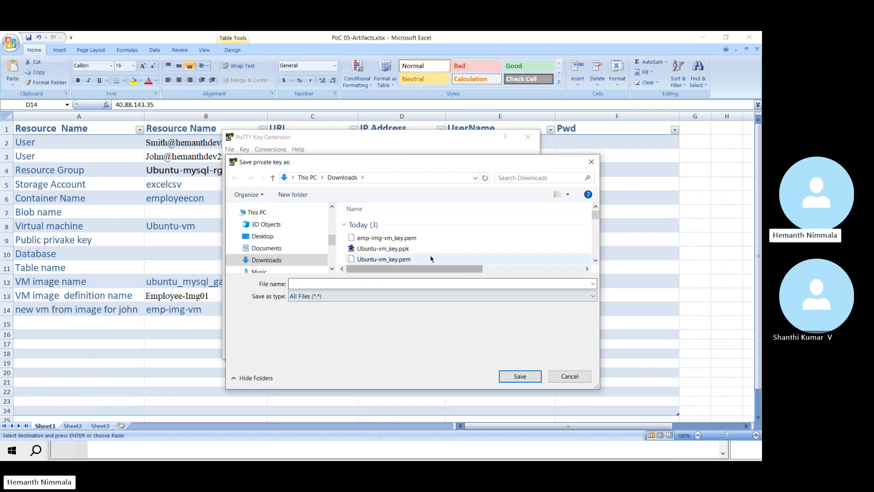
click(404, 238)
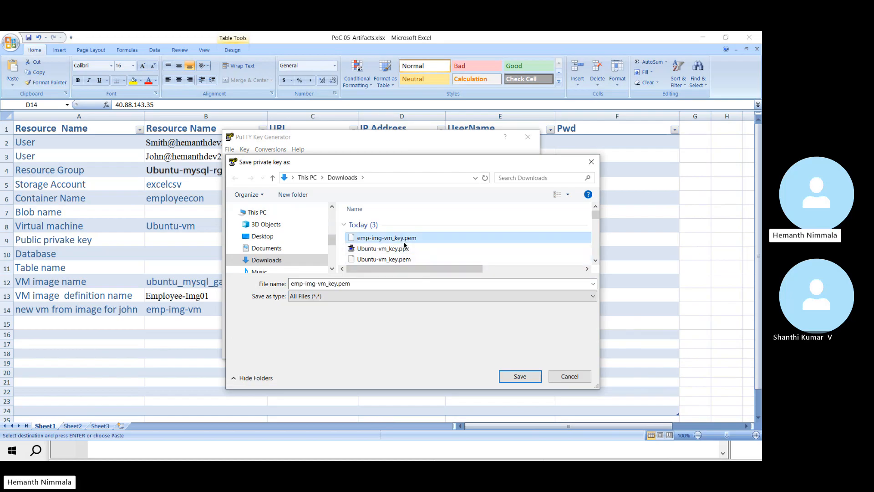
click(383, 284)
click(381, 297)
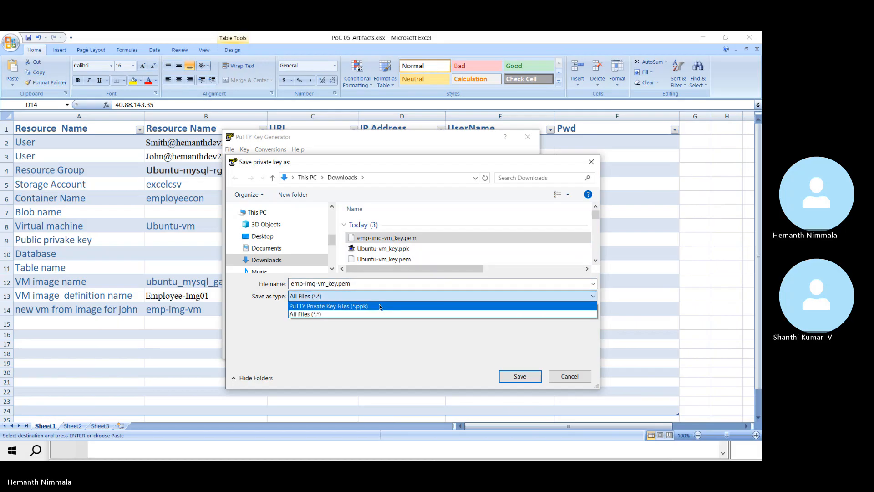
click(380, 306)
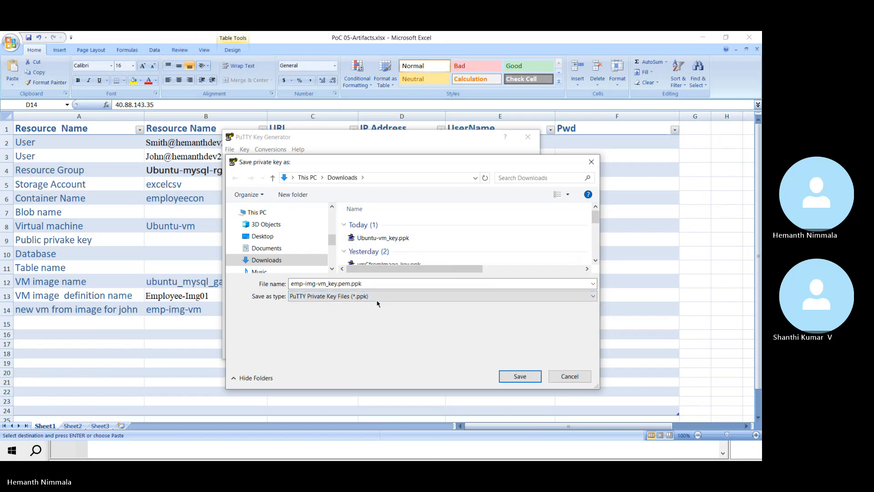
Step: Name the file emp-img-vm_key and save the .ppk key
click(352, 283)
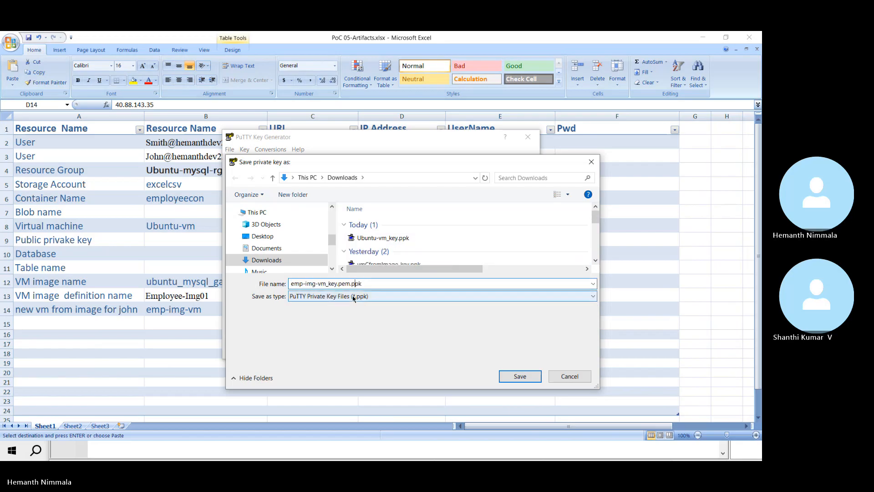
key(BackSpace)
key(BackSpace)
key(BackSpace)
key(BackSpace)
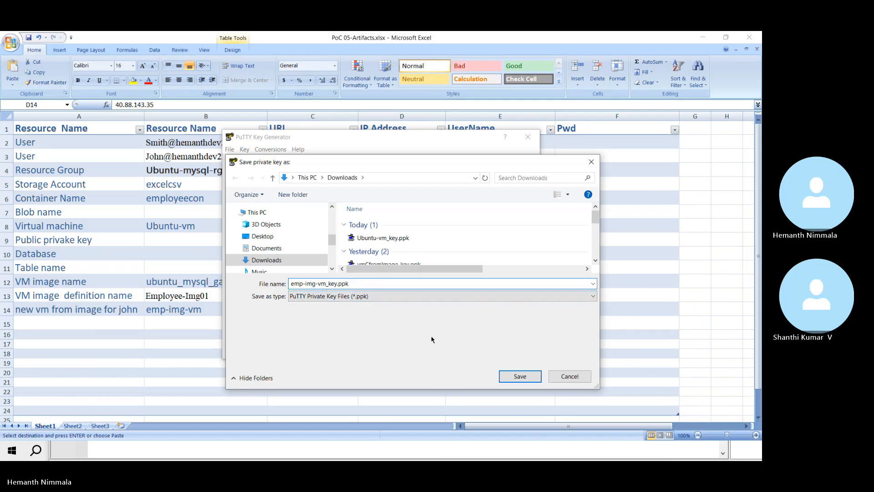
click(426, 282)
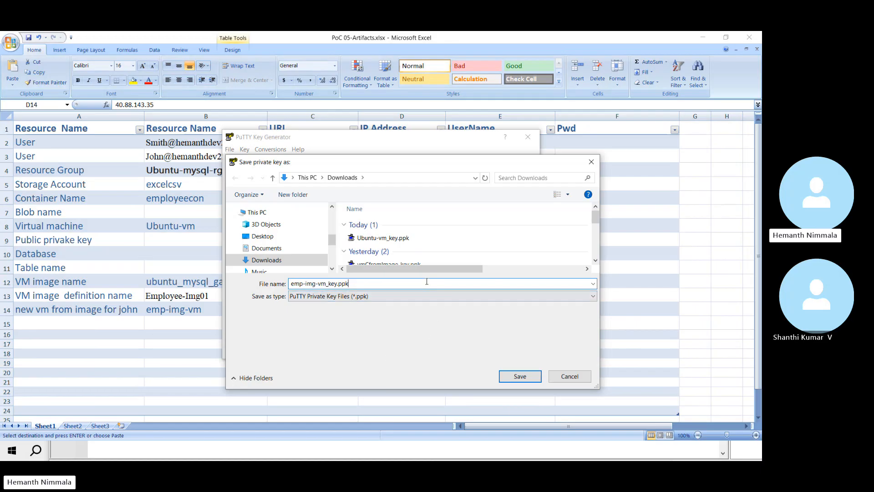
key(BackSpace)
key(BackSpace)
key(BackSpace)
key(BackSpace)
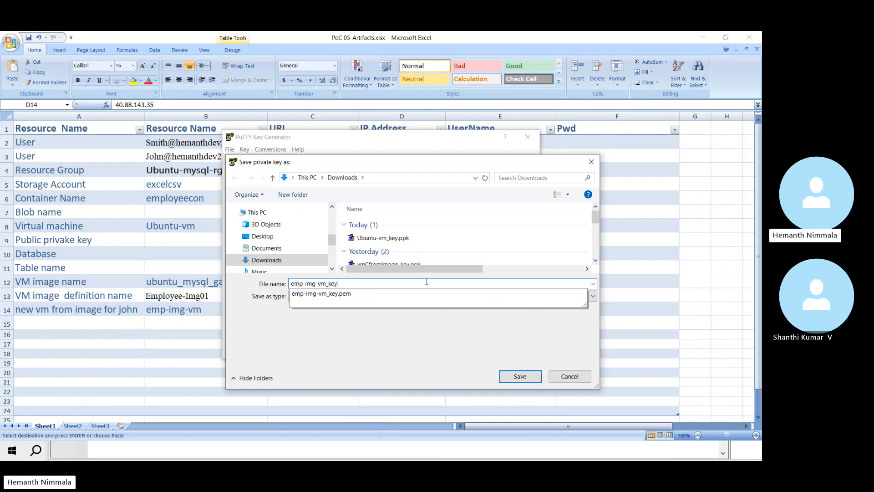
click(417, 344)
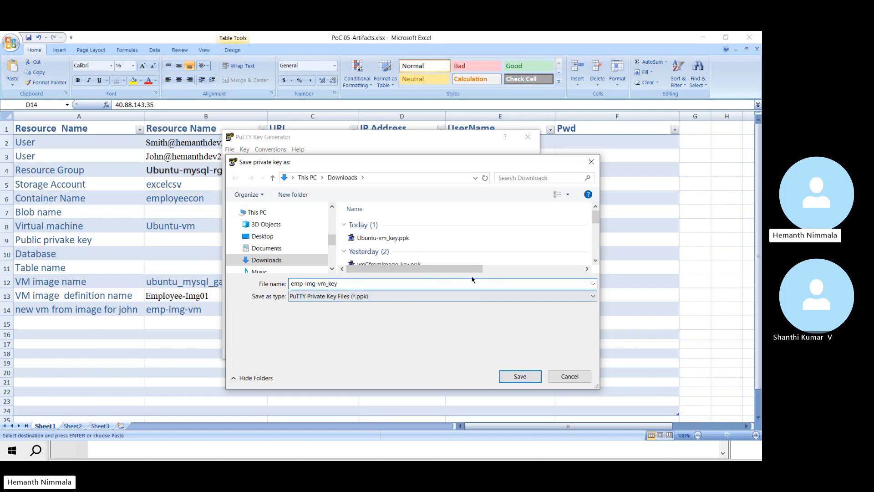
drag(472, 270, 414, 272)
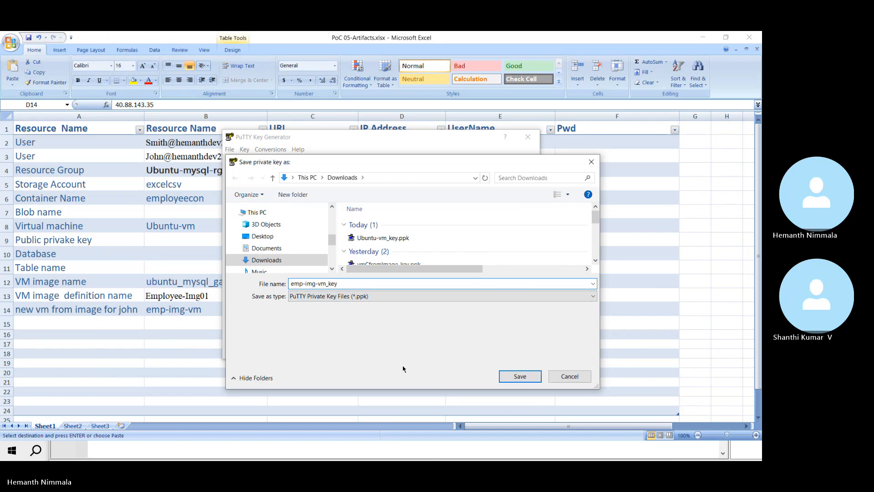
click(521, 376)
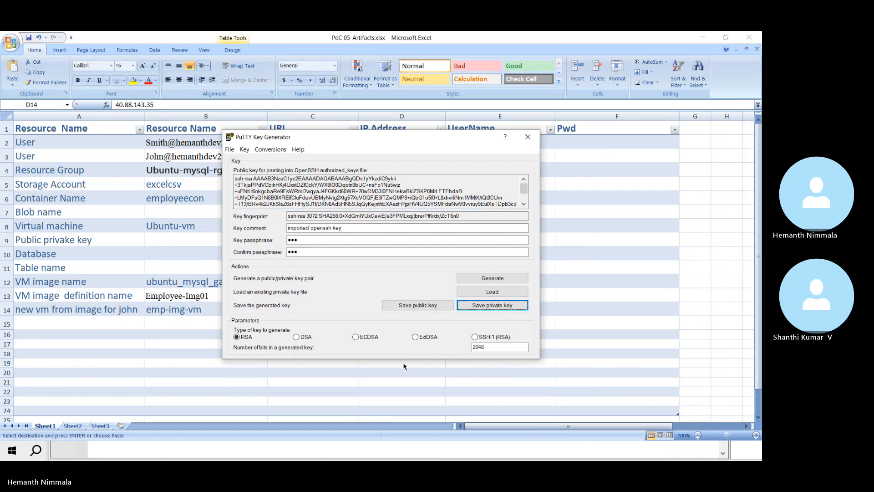
key(alt+Tab)
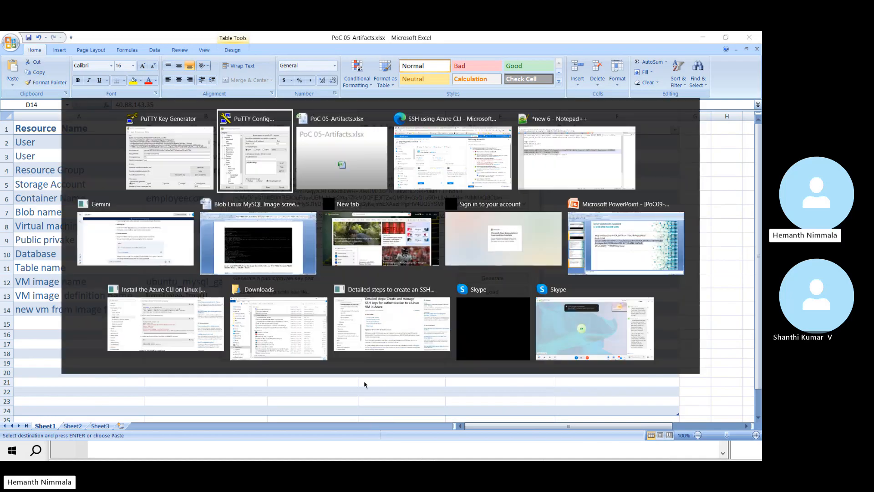
Step: Reopen the SSH using Azure CLI option, accept the just-in-time policy again, and connect
key(alt+Tab)
key(alt+Tab)
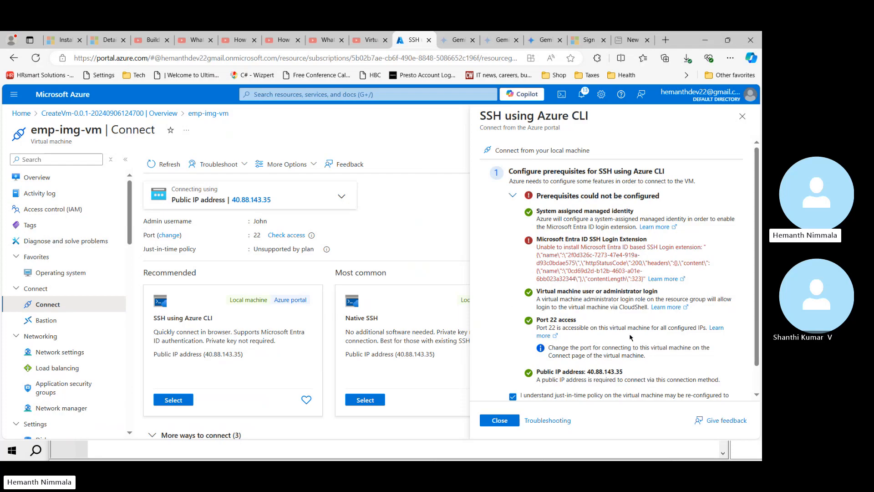
scroll(760, 353, down, 1)
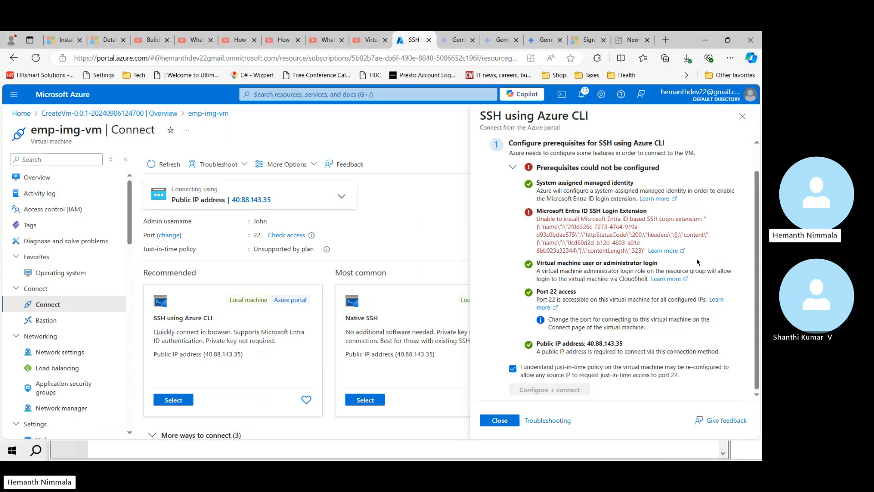
click(498, 419)
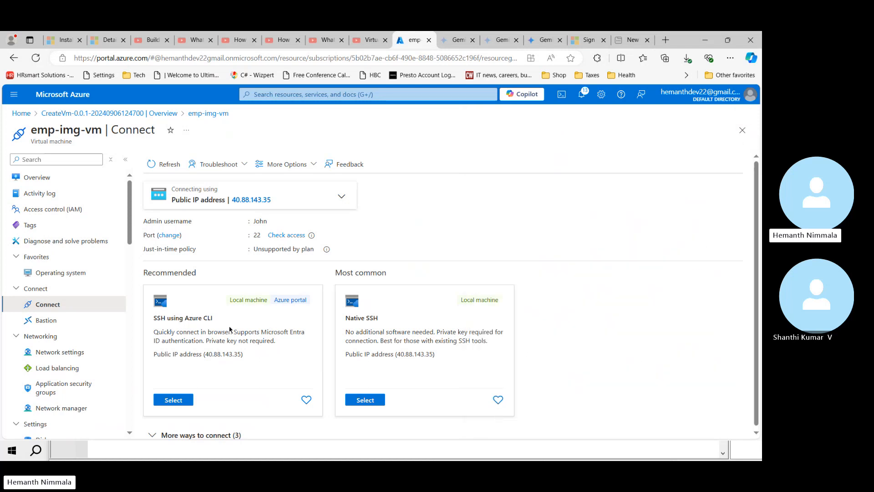
click(184, 401)
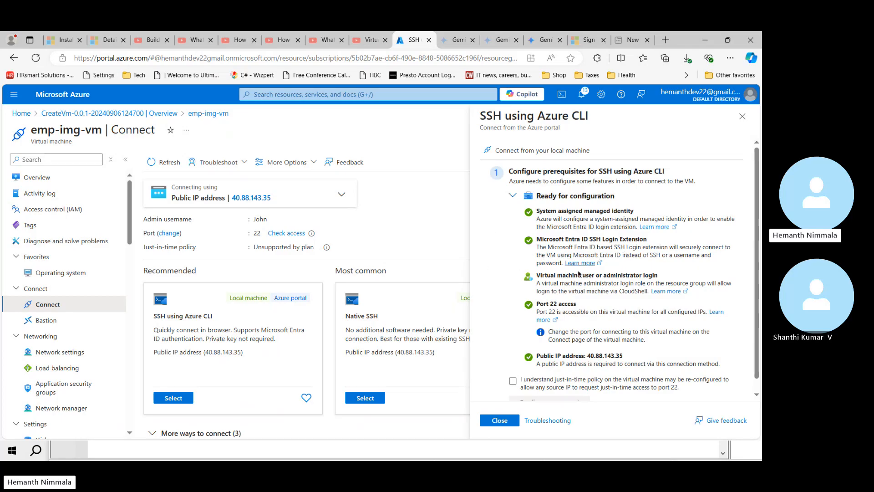
click(513, 381)
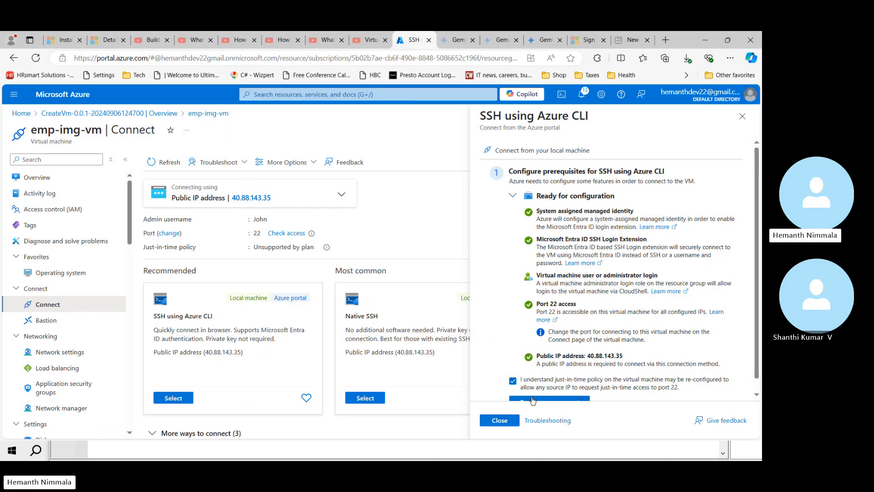
click(532, 400)
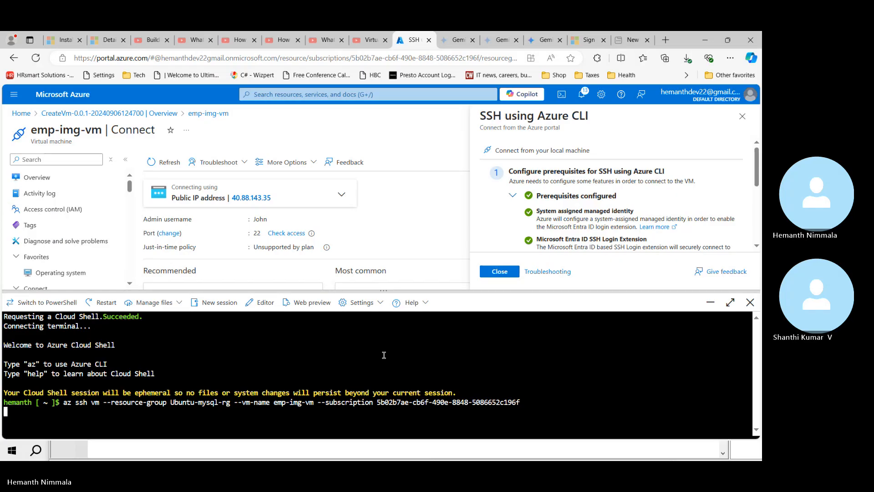
Step: Answer yes to trust emp-img-vm's host fingerprint and start typing sudo mysql
text(yes)
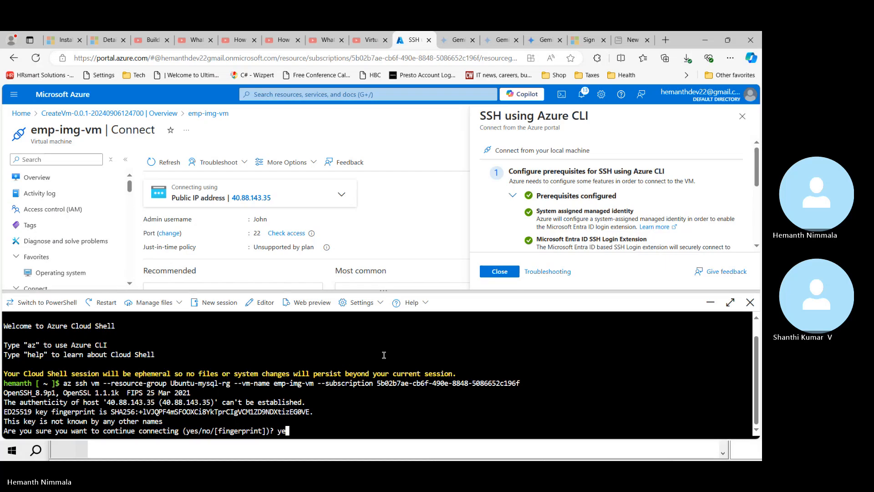
key(Return)
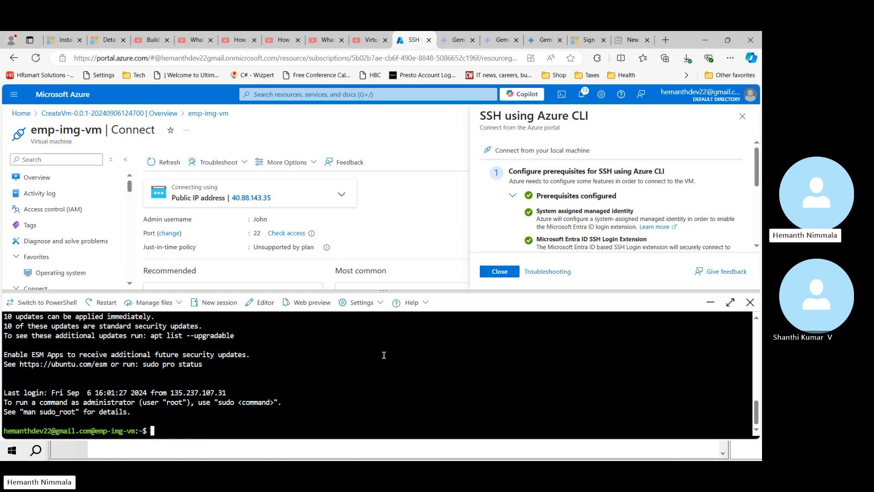
text(sudo s)
Step: Start MySQL with sudo mysql and discard a half-typed select command
key(BackSpace)
text(mysql)
key(Return)
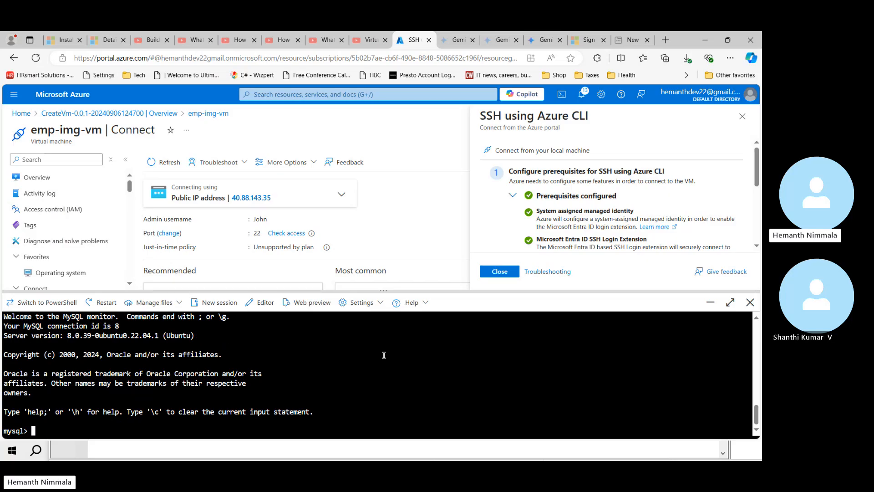
text(select * from th)
key(BackSpace)
key(BackSpace)
key(Home)
key(Delete)
key(Delete)
key(Delete)
key(Delete)
key(Delete)
key(Delete)
key(Delete)
key(Delete)
key(Delete)
key(Delete)
key(Delete)
key(Delete)
key(Delete)
Step: Switch to mysql2024 and run select * from Employee; reviewing the 100 rows returned
text(use mysql2024;)
key(Return)
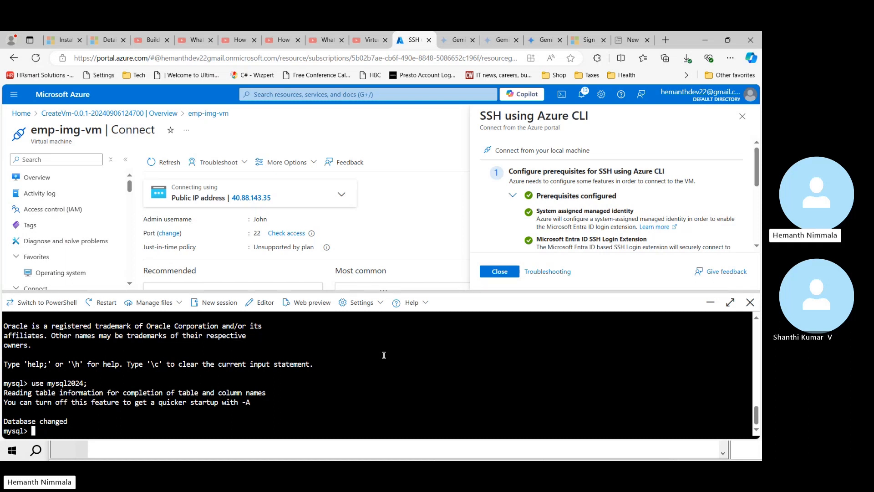
text(select * from Employee;)
key(Return)
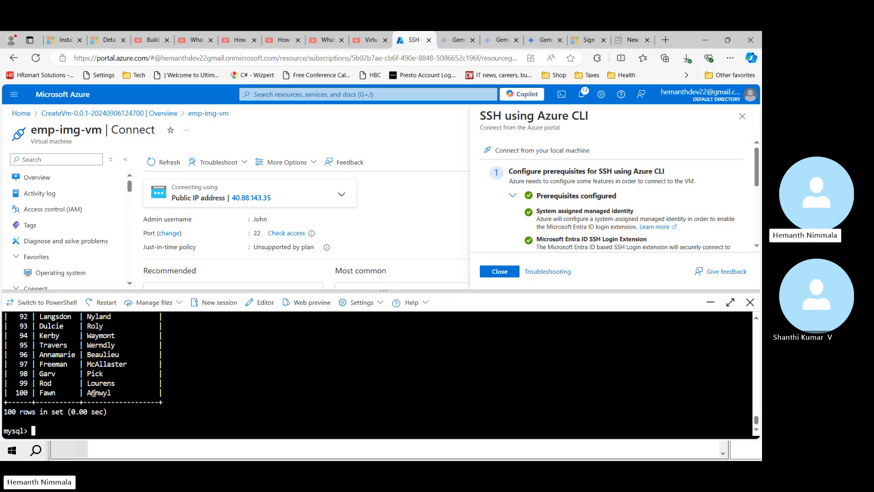
scroll(93, 393, up, 4)
scroll(93, 383, up, 2)
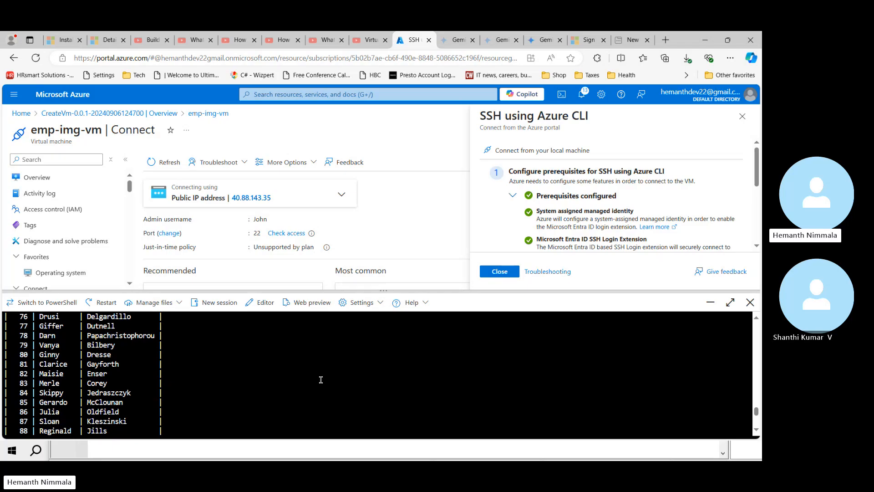
click(528, 458)
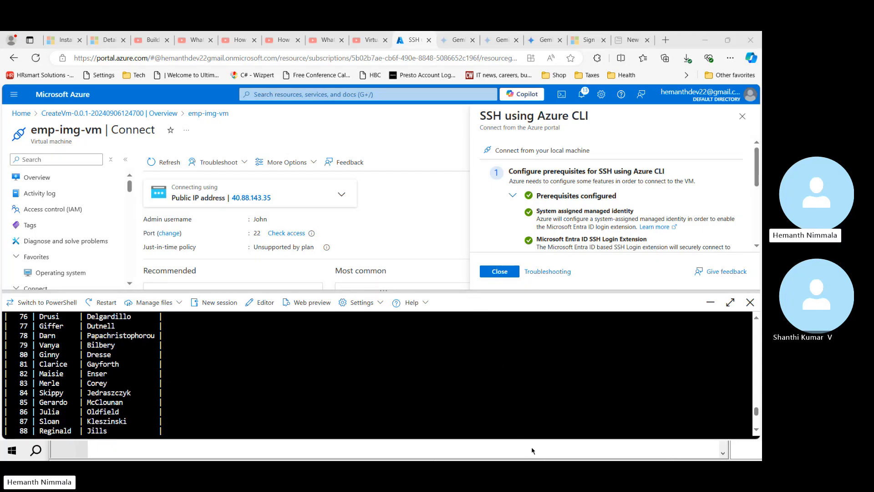
Step: Set PuTTY's SSH Auth key to emp-img-vm_key.ppk and open the session to 40.88.143.35
key(alt+Tab)
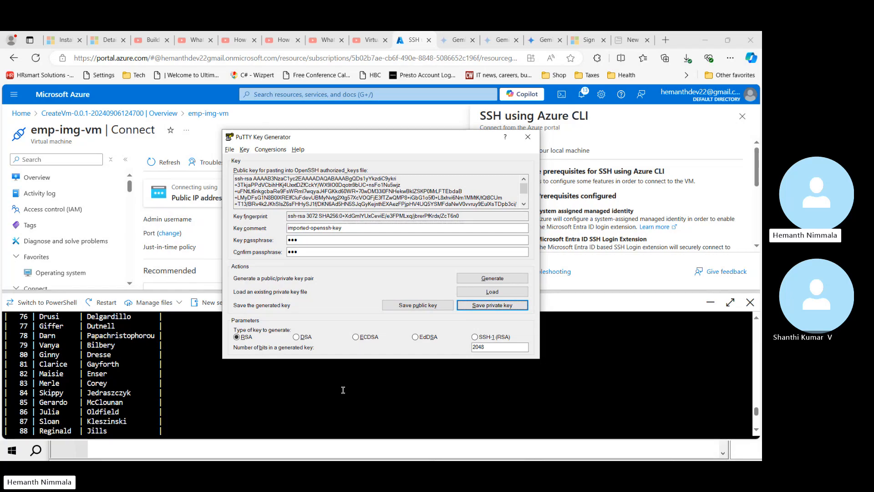
key(alt+Tab)
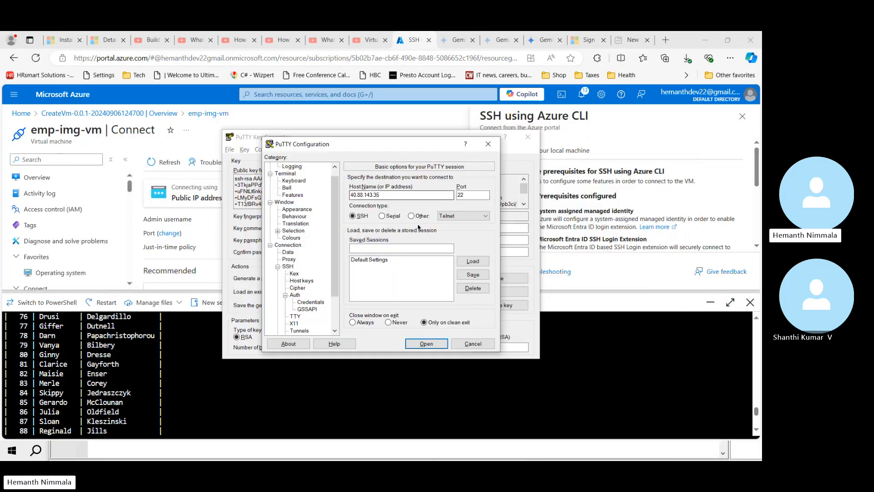
click(310, 302)
click(468, 197)
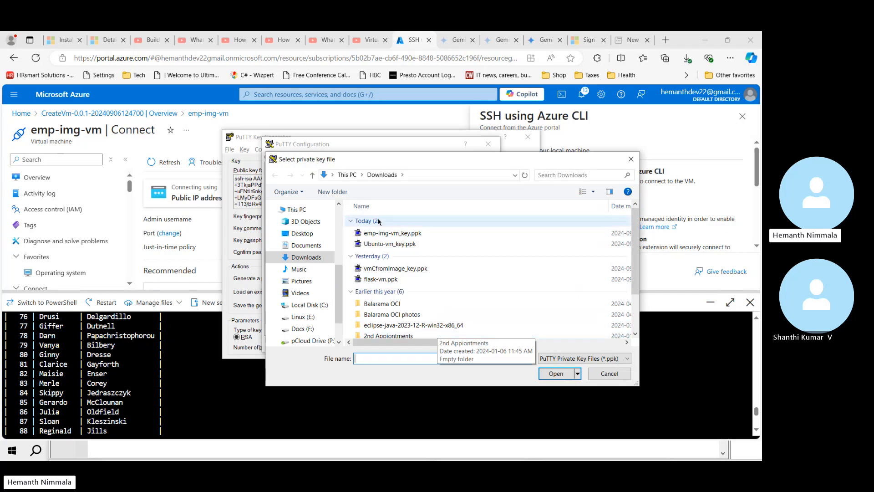
click(385, 233)
click(555, 374)
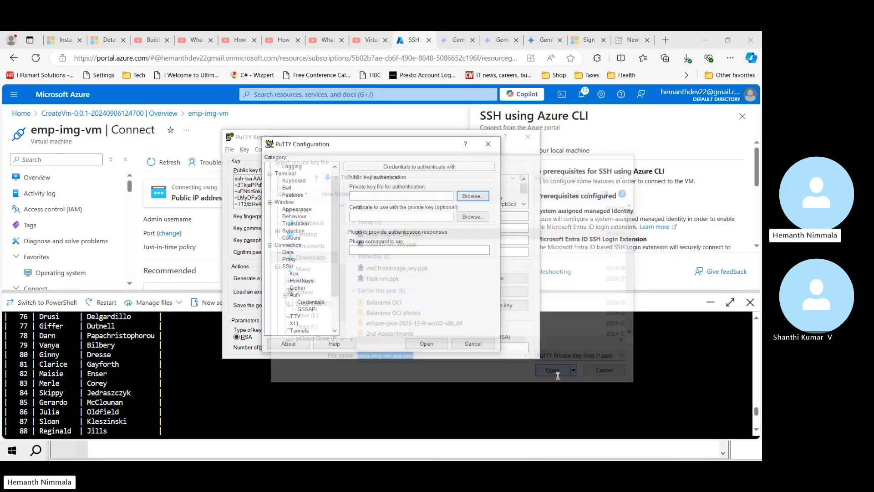
click(423, 342)
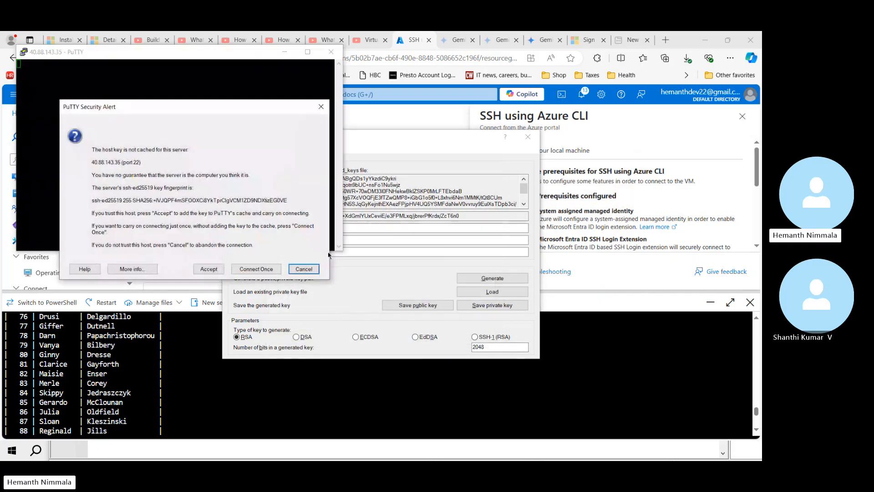
Step: Accept the host key, log in with the admin username and key passphrase, and run sudo mysql
click(208, 269)
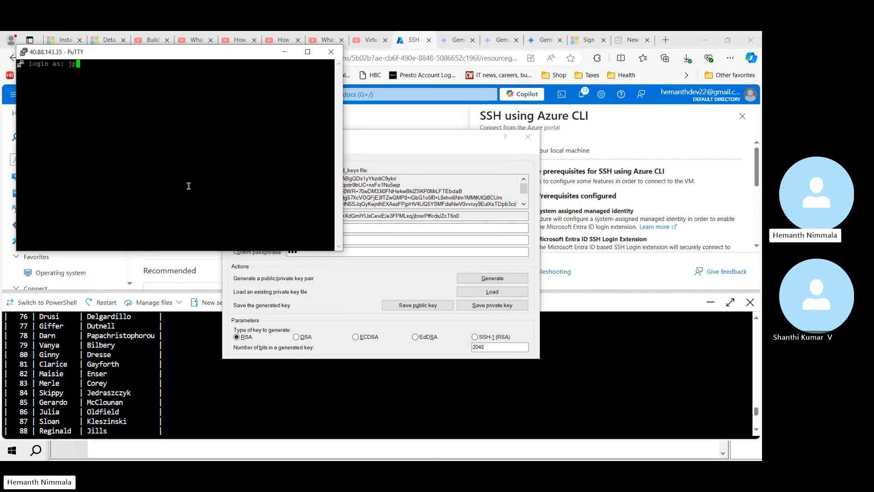
text(J)
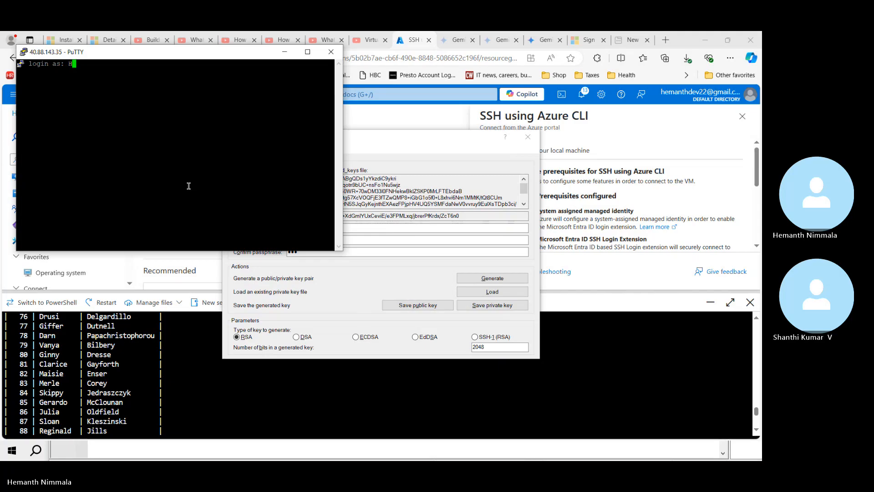
text(ohn)
key(Return)
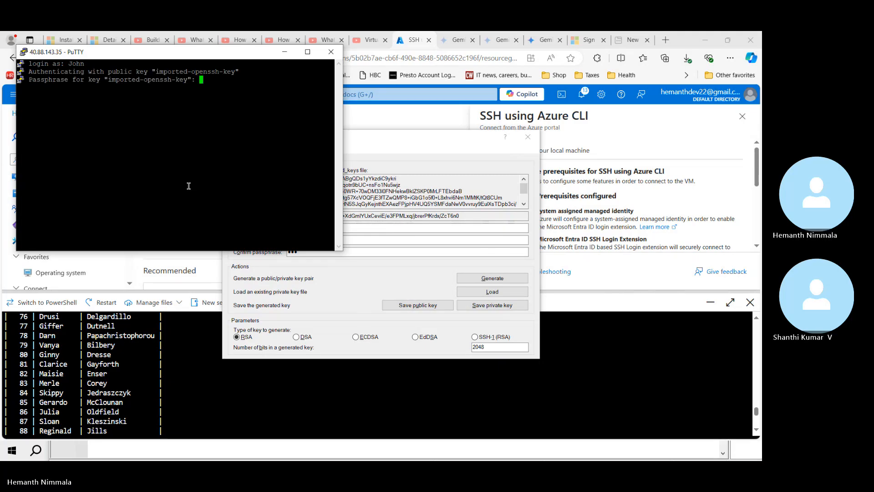
key(Return)
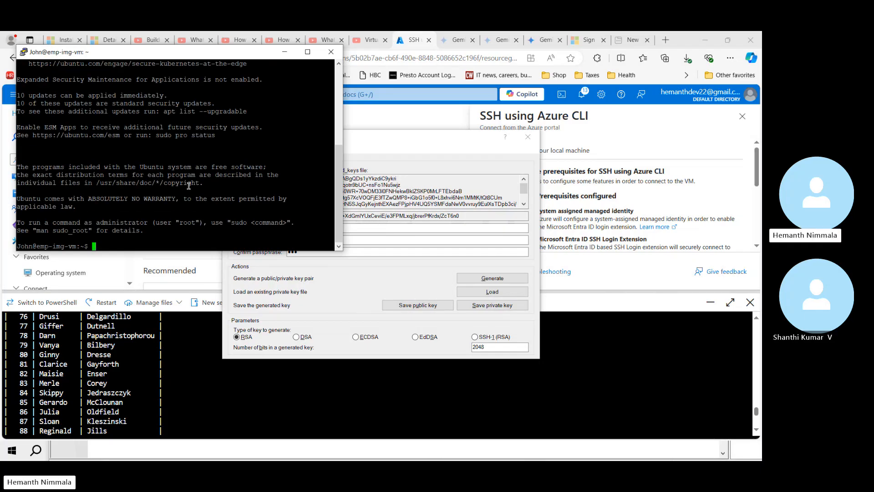
text(sudo mysql)
key(Return)
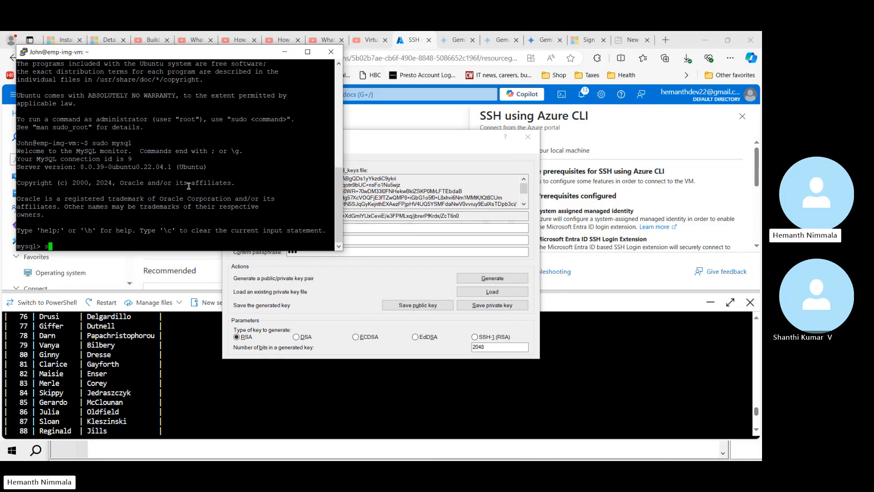
Step: Switch to mysql2024 and run select * from Employee; returning 100 rows
text(use mysql2024;)
key(Return)
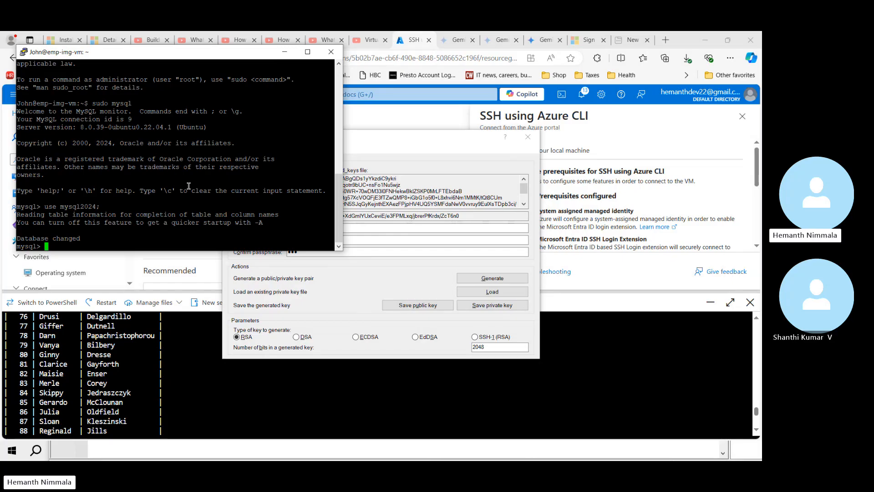
text(select * from Employee;)
key(Return)
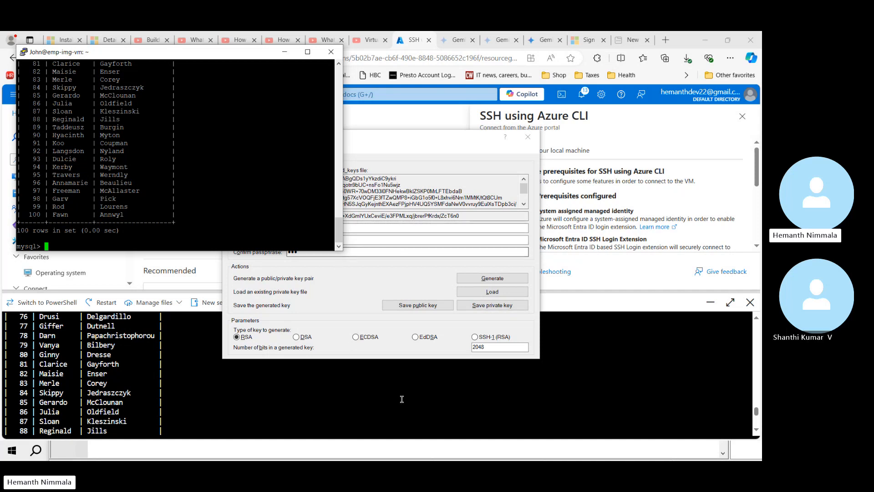
click(561, 458)
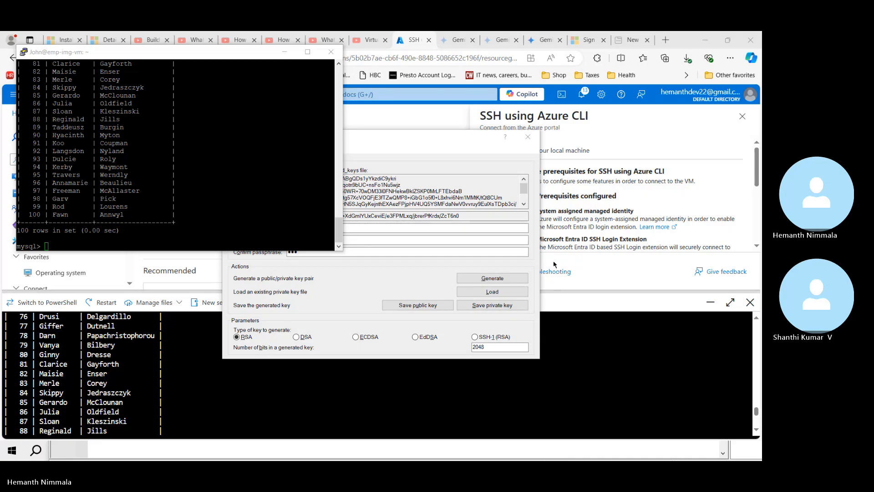